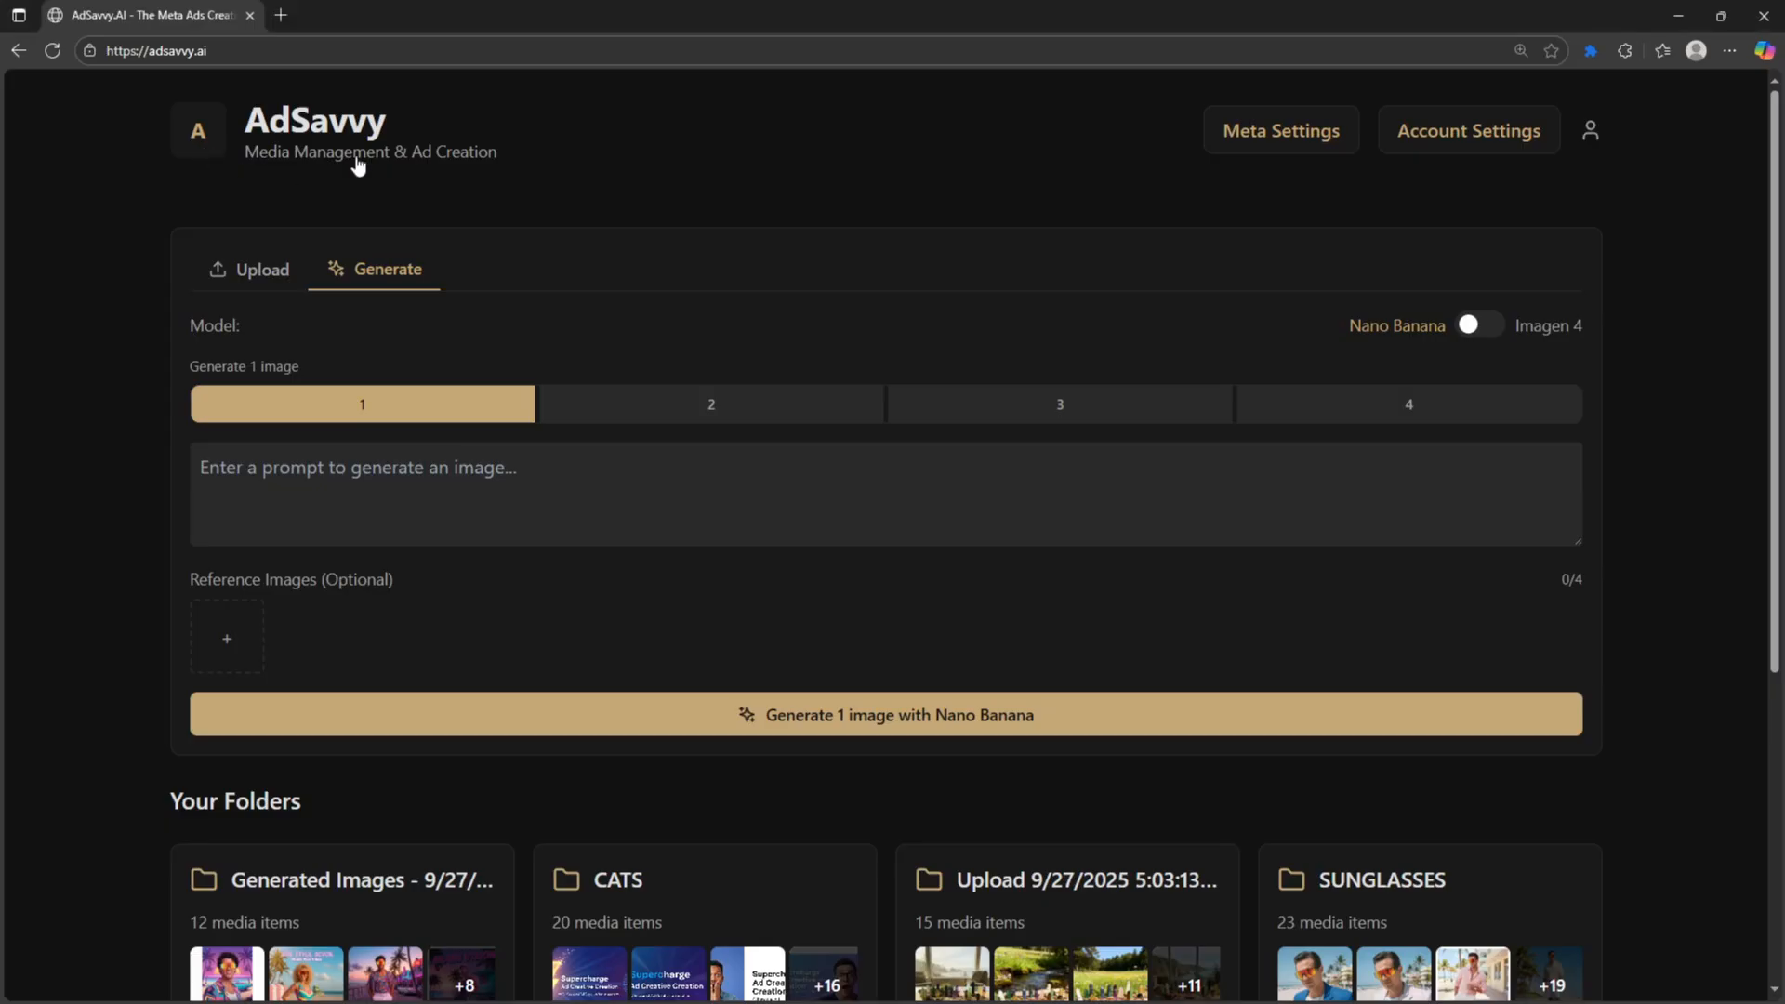
# - Show the Upload panel above Your Folders and zoom the page to 110%
pyautogui.click(279, 278)
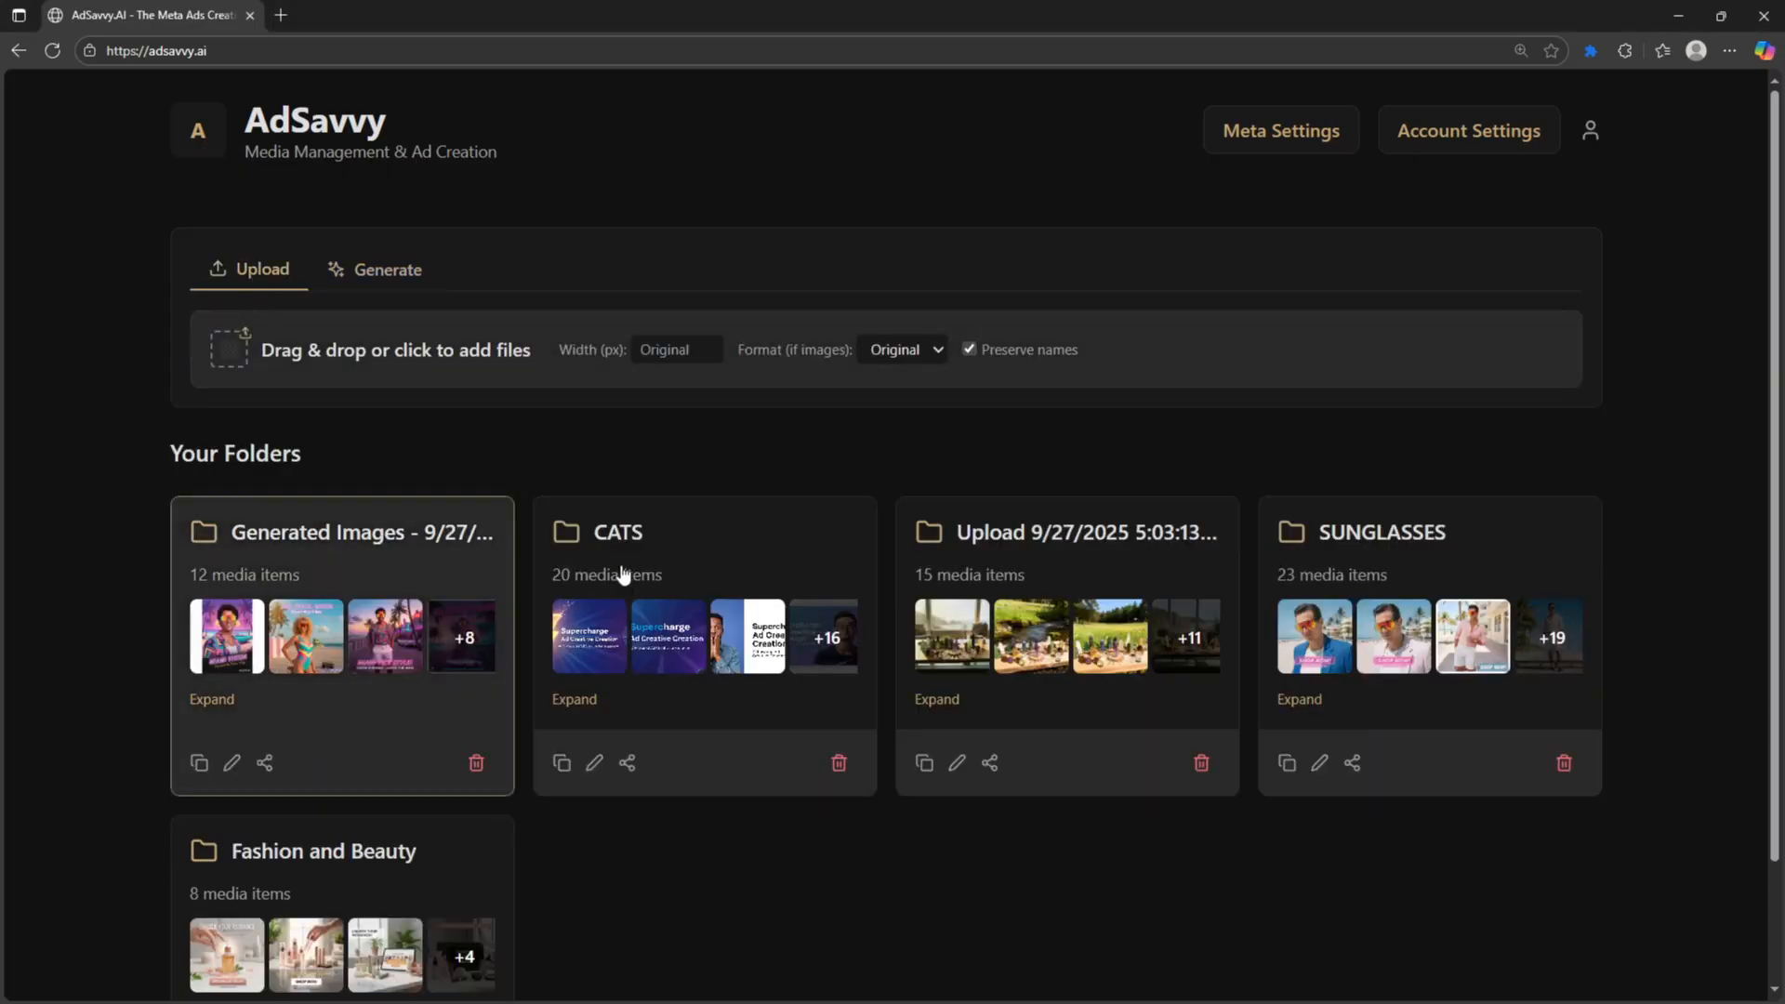
pyautogui.scroll(-2, 651, 582)
pyautogui.scroll(2, 827, 586)
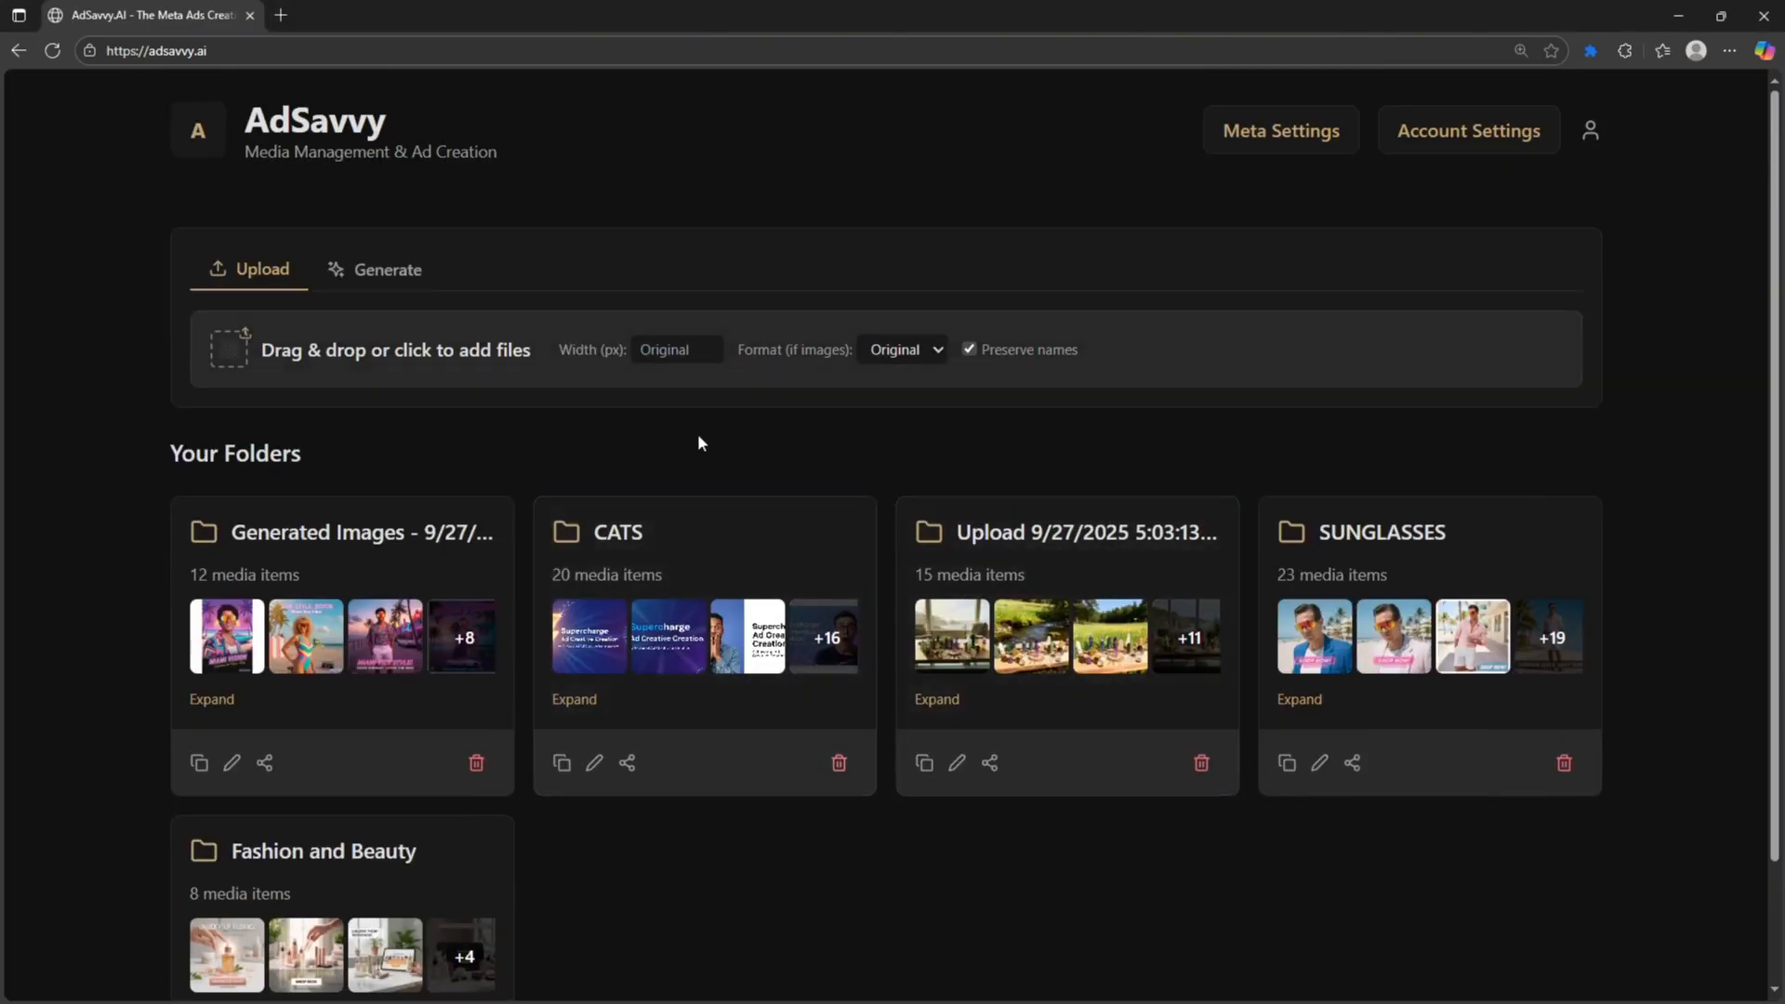
pyautogui.hotkey('ctrl', '+')
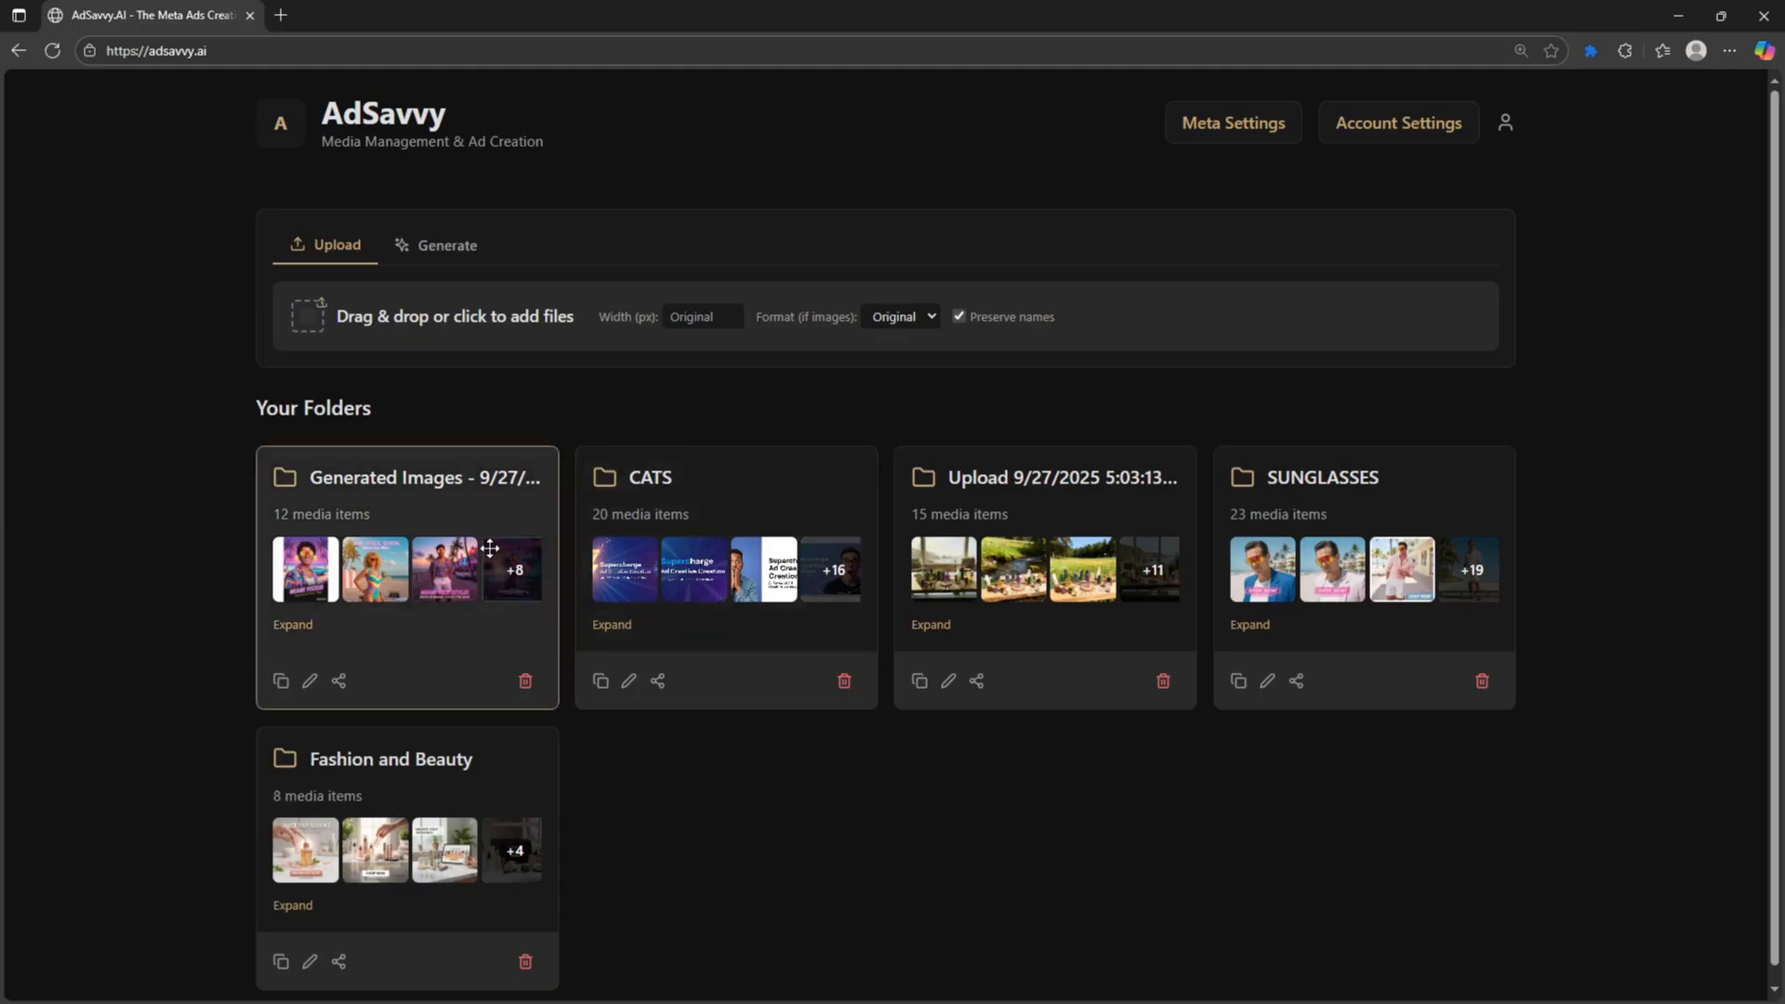
# - Rename the Generated Images folder to 'thusly.'
pyautogui.click(311, 684)
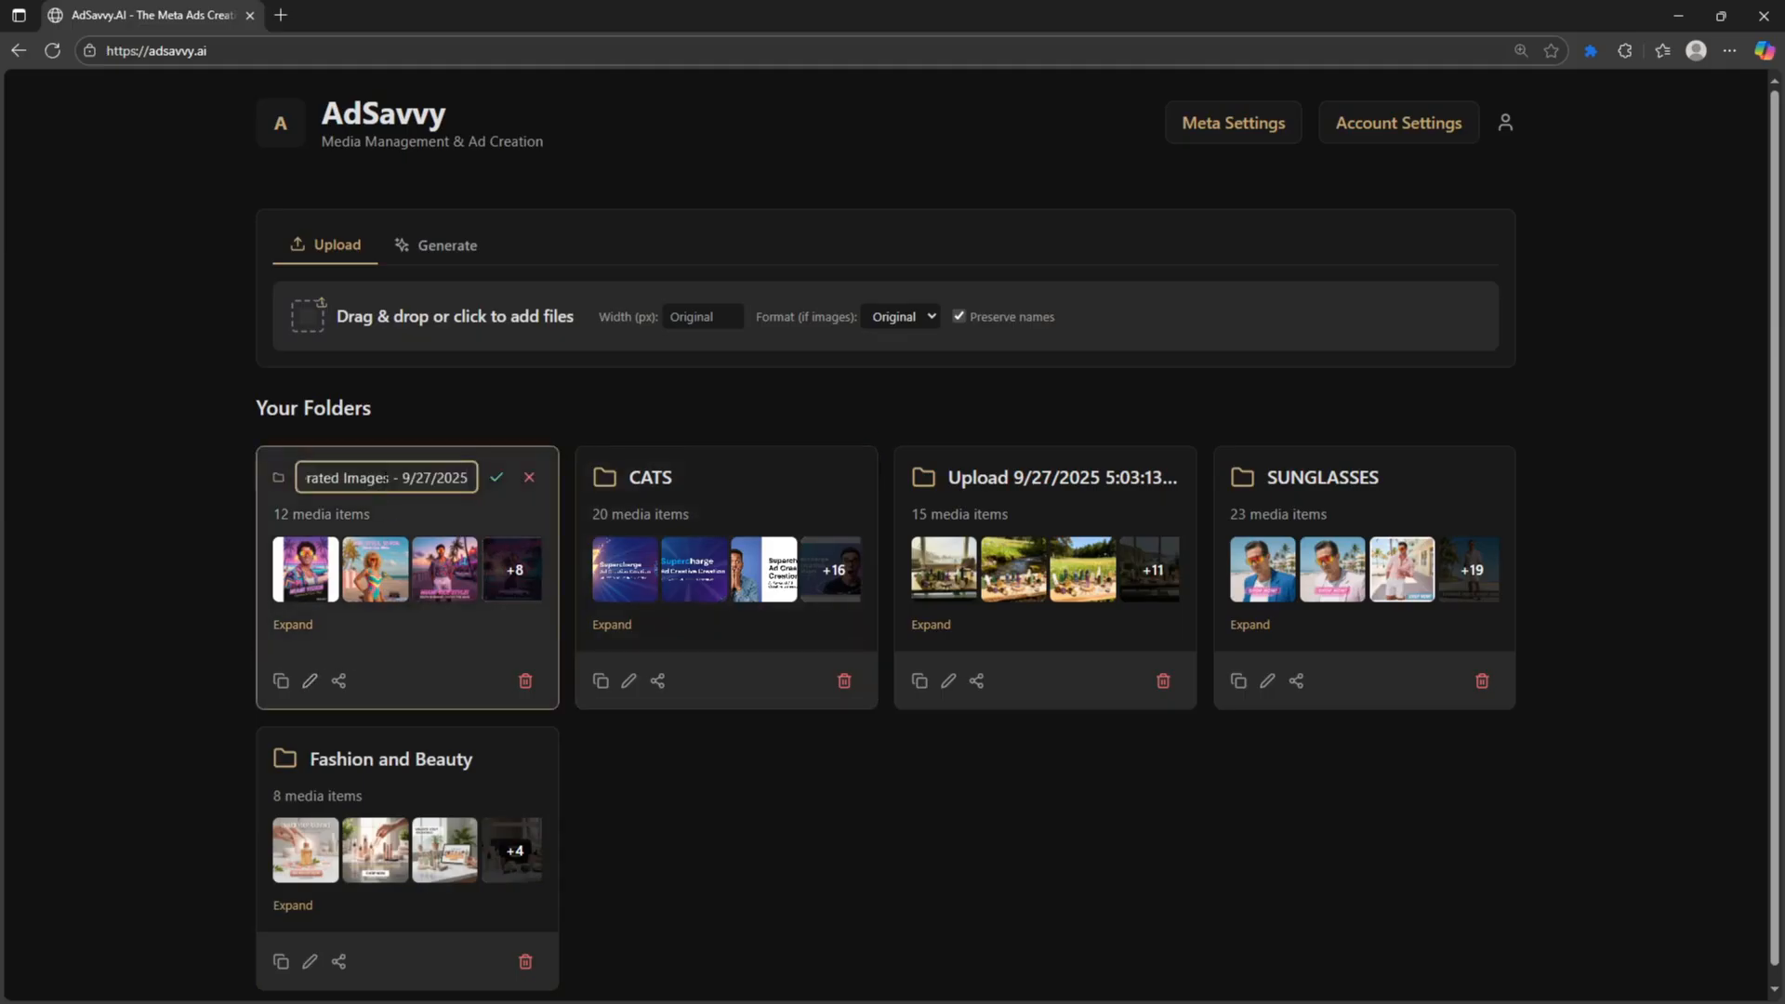
pyautogui.hotkey('ctrl', 'a')
pyautogui.write('thusly.')
pyautogui.press('Return')
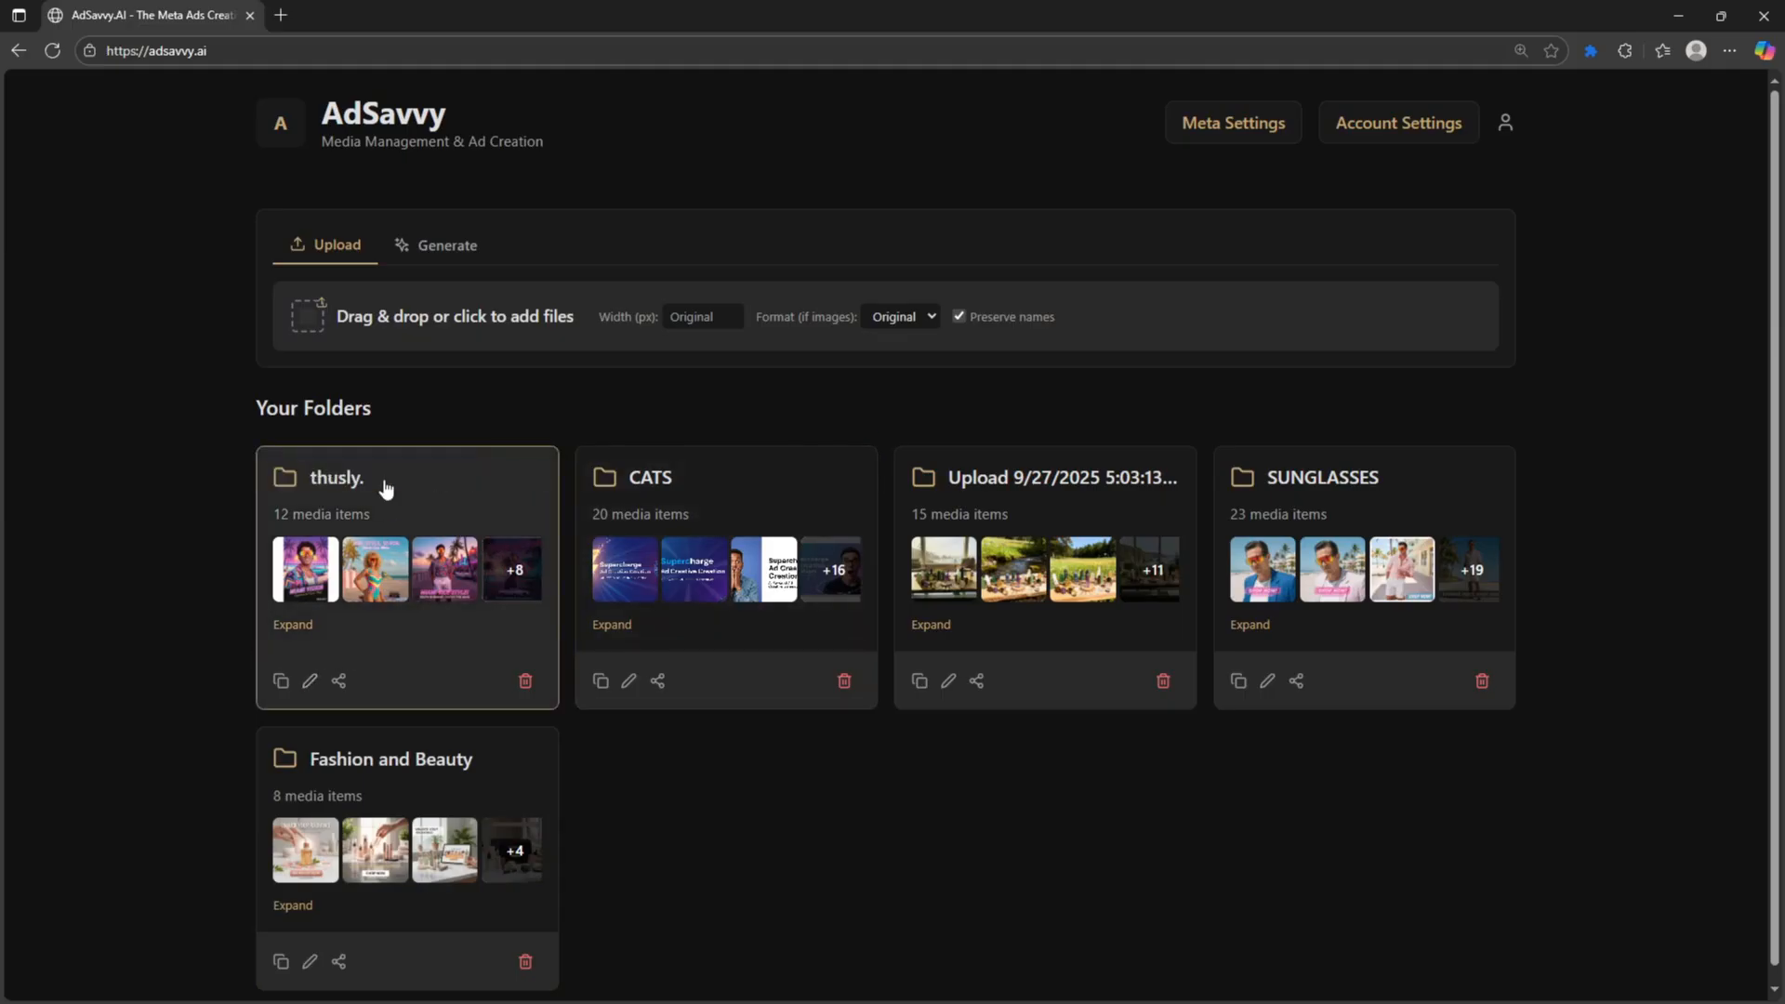
# - Move three CATS images into thusly., leaving it with 15 items, then collapse both folders
pyautogui.click(309, 634)
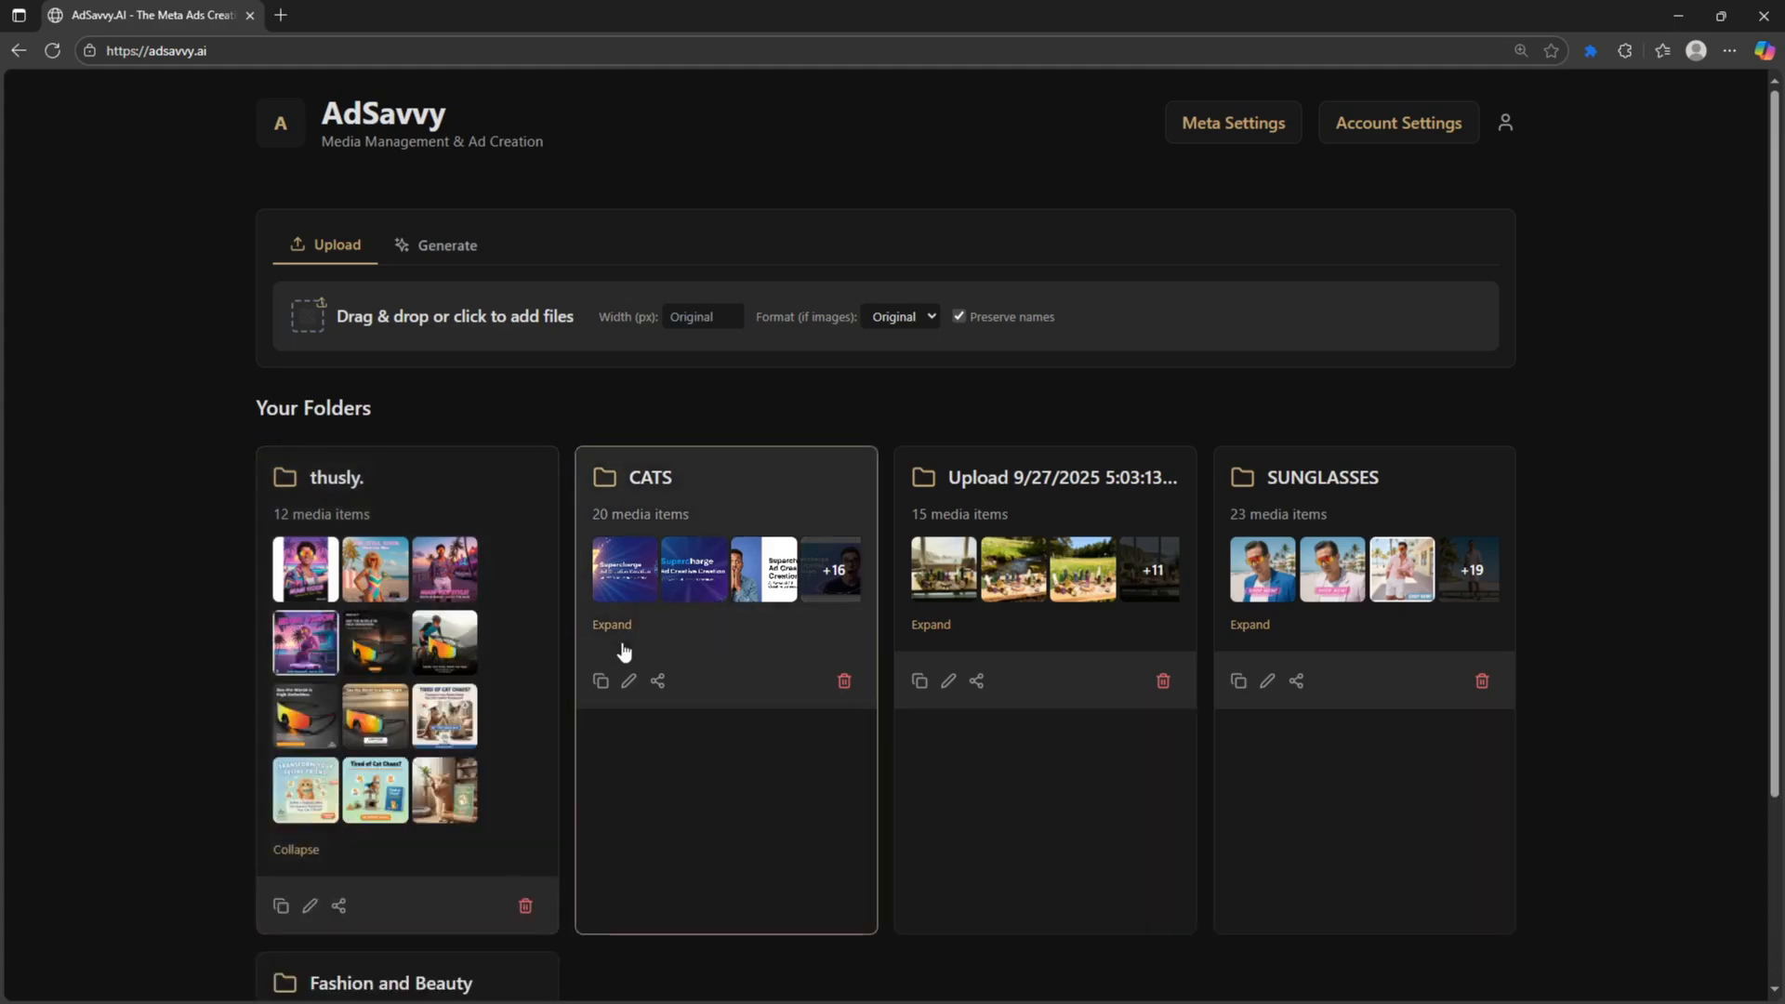
pyautogui.click(621, 640)
pyautogui.scroll(-1, 823, 642)
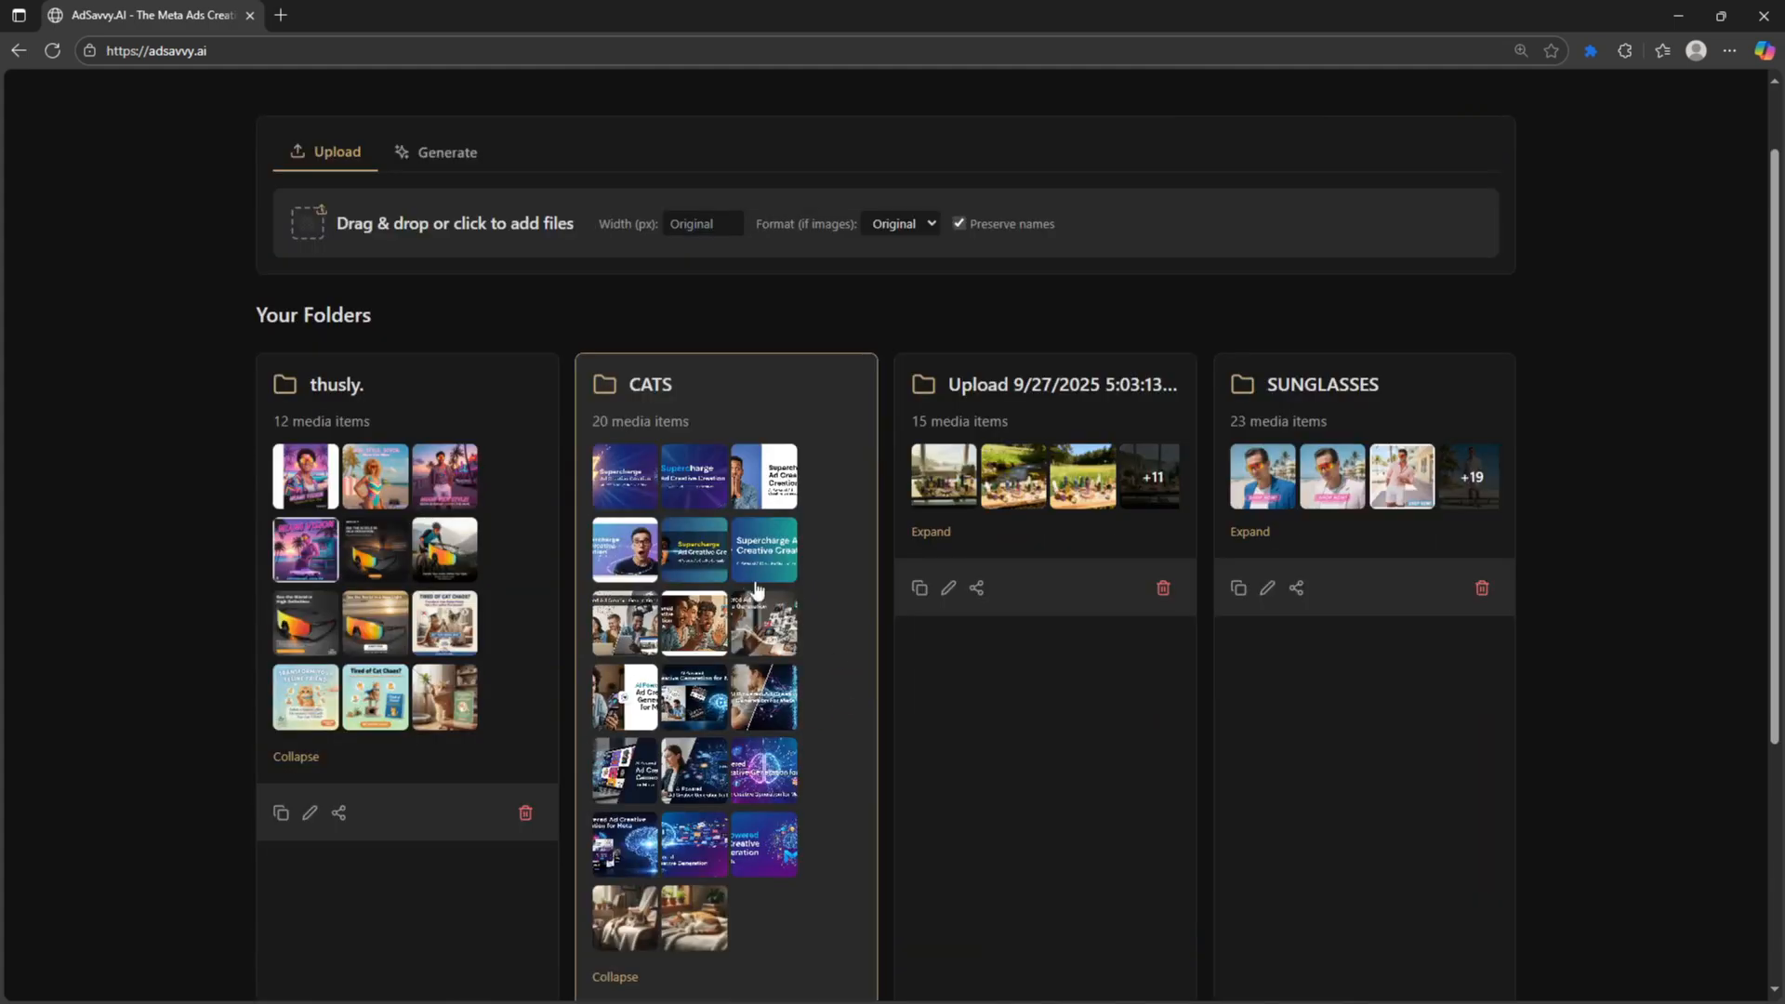
pyautogui.scroll(-1, 842, 699)
pyautogui.moveTo(633, 549); pyautogui.dragTo(483, 557)
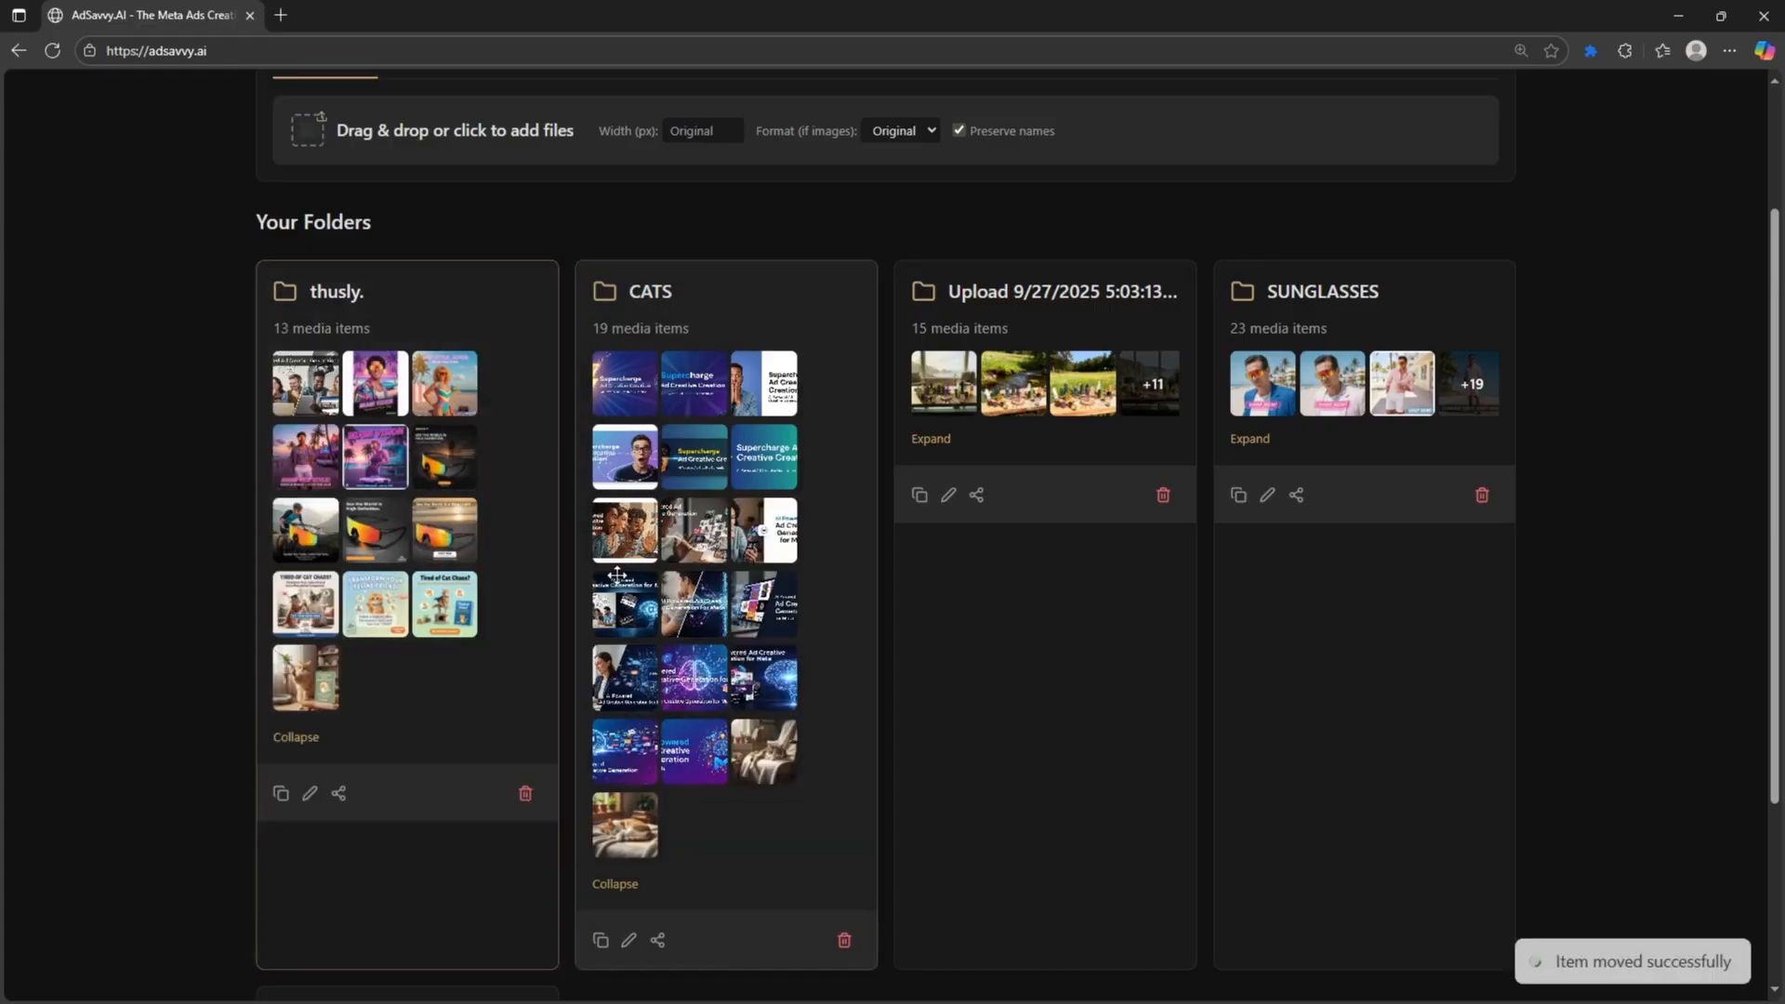
pyautogui.moveTo(634, 545); pyautogui.dragTo(484, 559)
pyautogui.scroll(2, 676, 502)
pyautogui.scroll(-2, 677, 502)
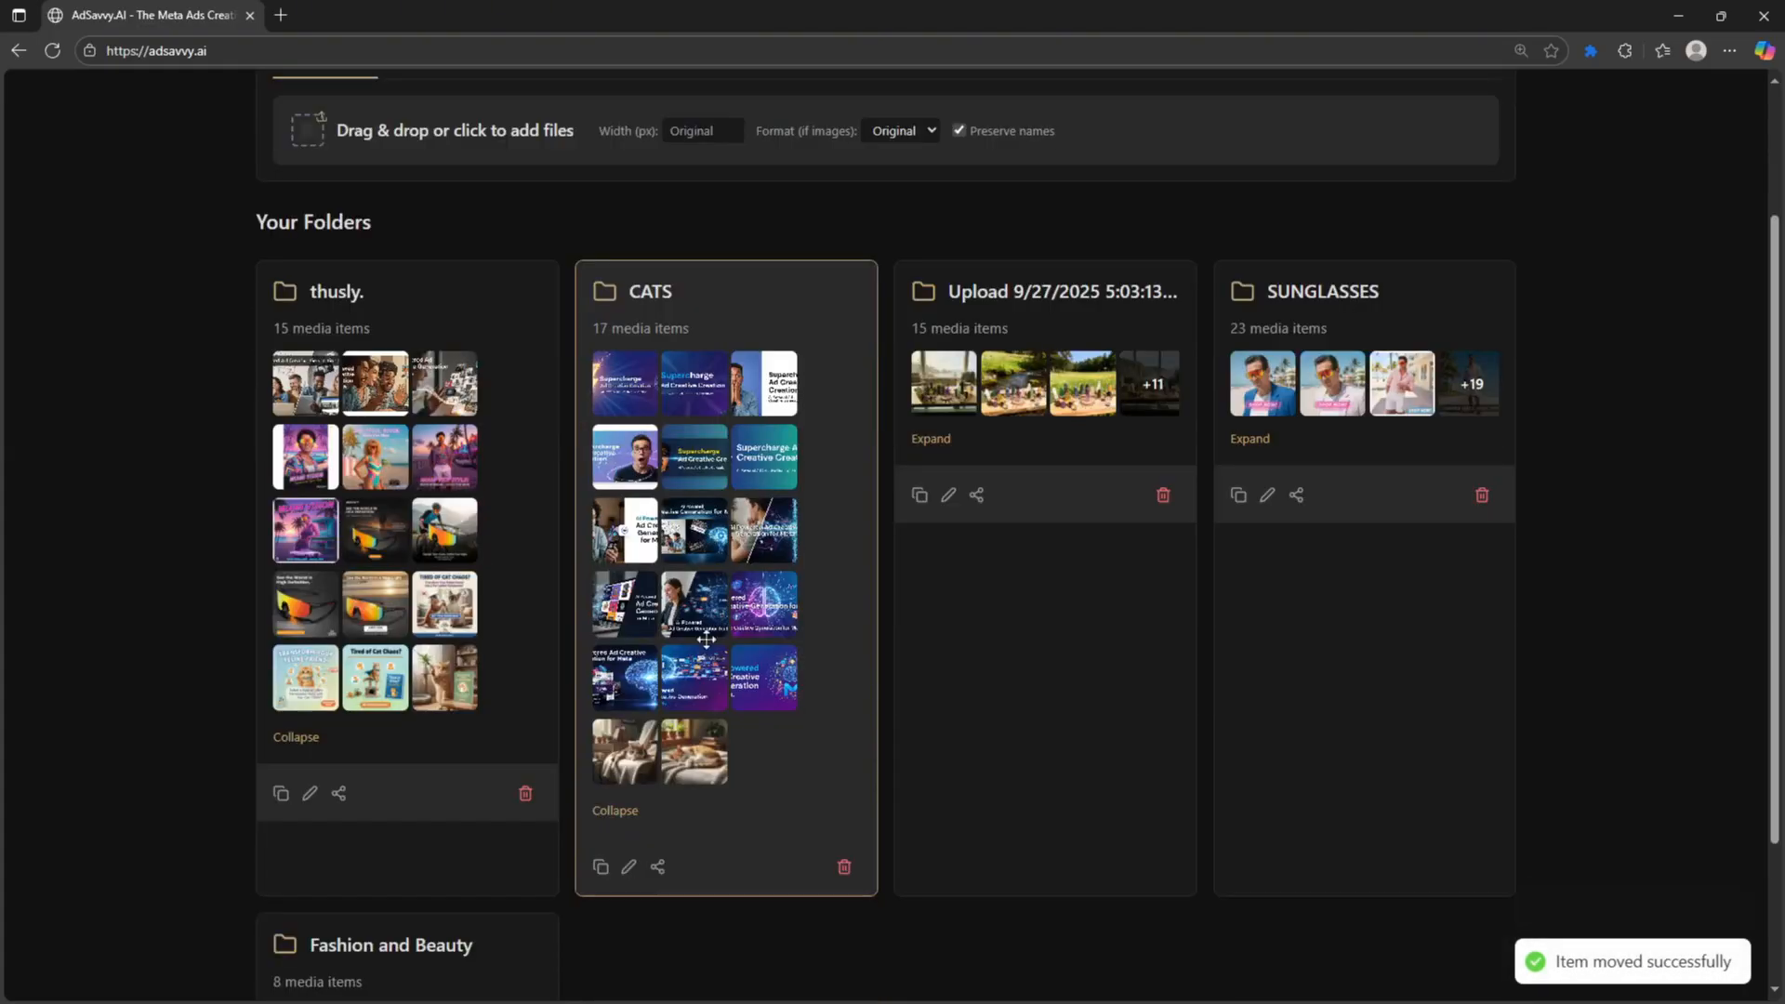
pyautogui.click(618, 809)
pyautogui.click(353, 753)
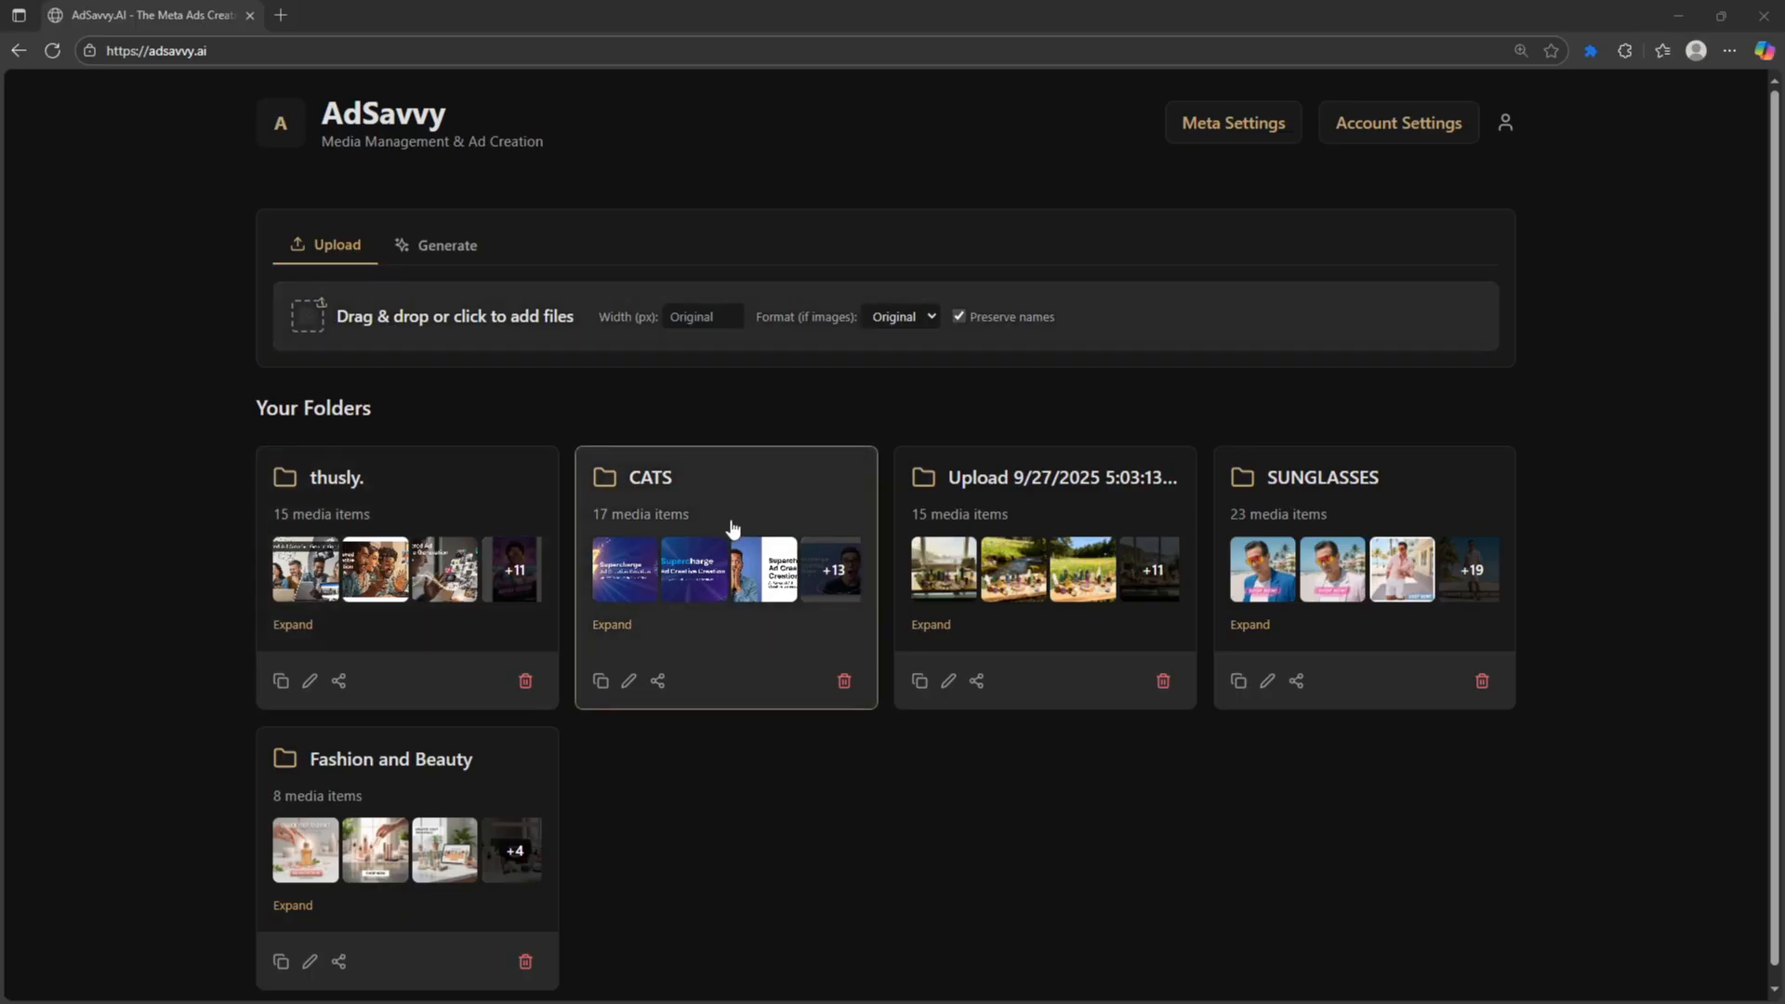
# - Open the thusly. folder and mark its first three images for Meta ads
pyautogui.click(479, 513)
pyautogui.scroll(-2, 271, 633)
pyautogui.scroll(1, 272, 634)
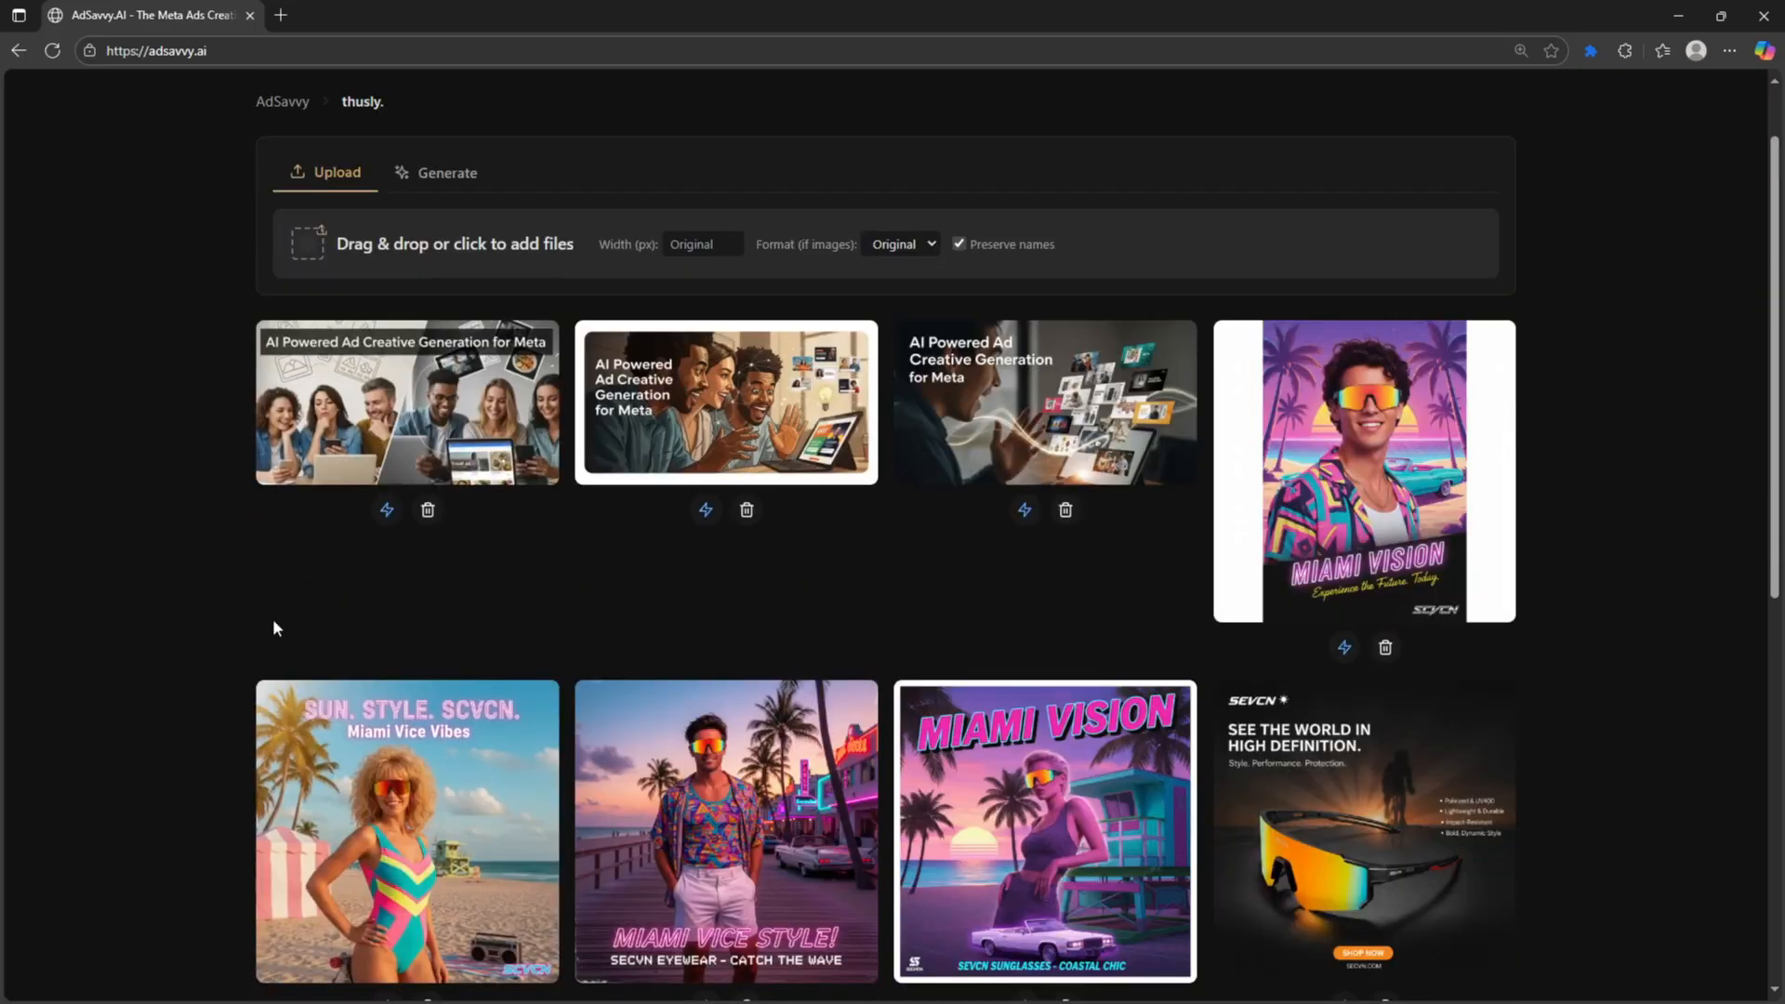
pyautogui.click(383, 516)
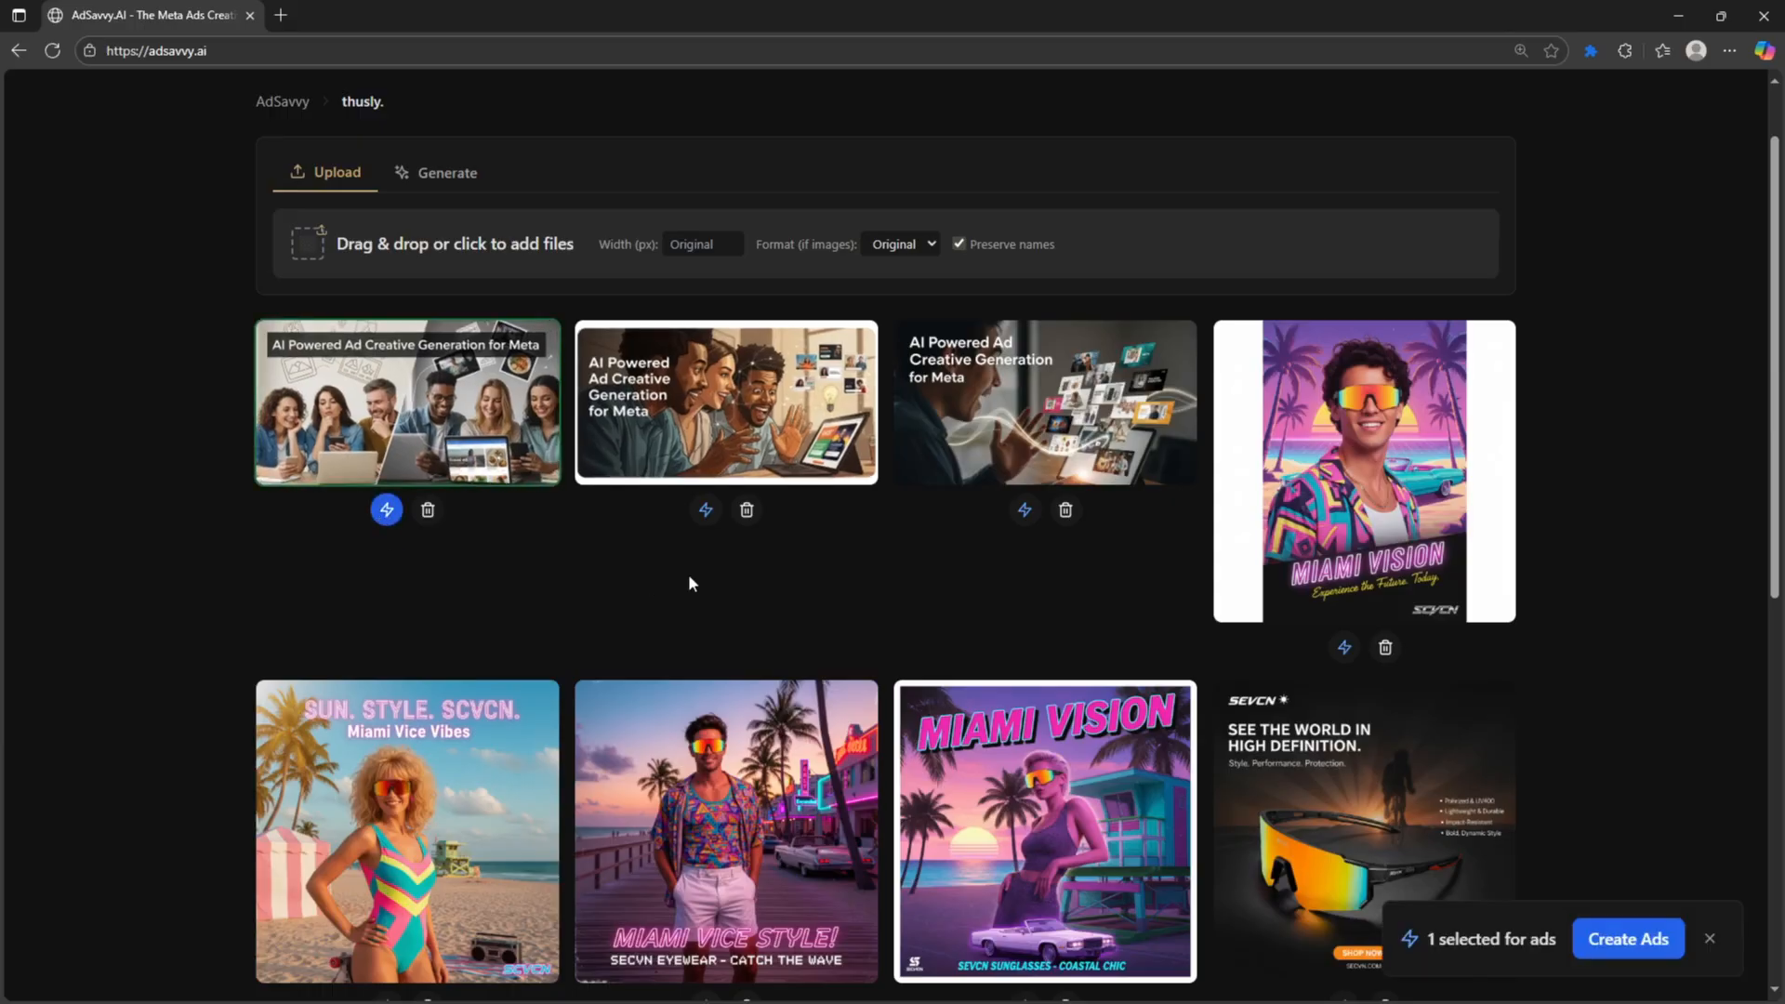
pyautogui.scroll(1, 688, 577)
pyautogui.scroll(-8, 1197, 627)
pyautogui.scroll(8, 1125, 656)
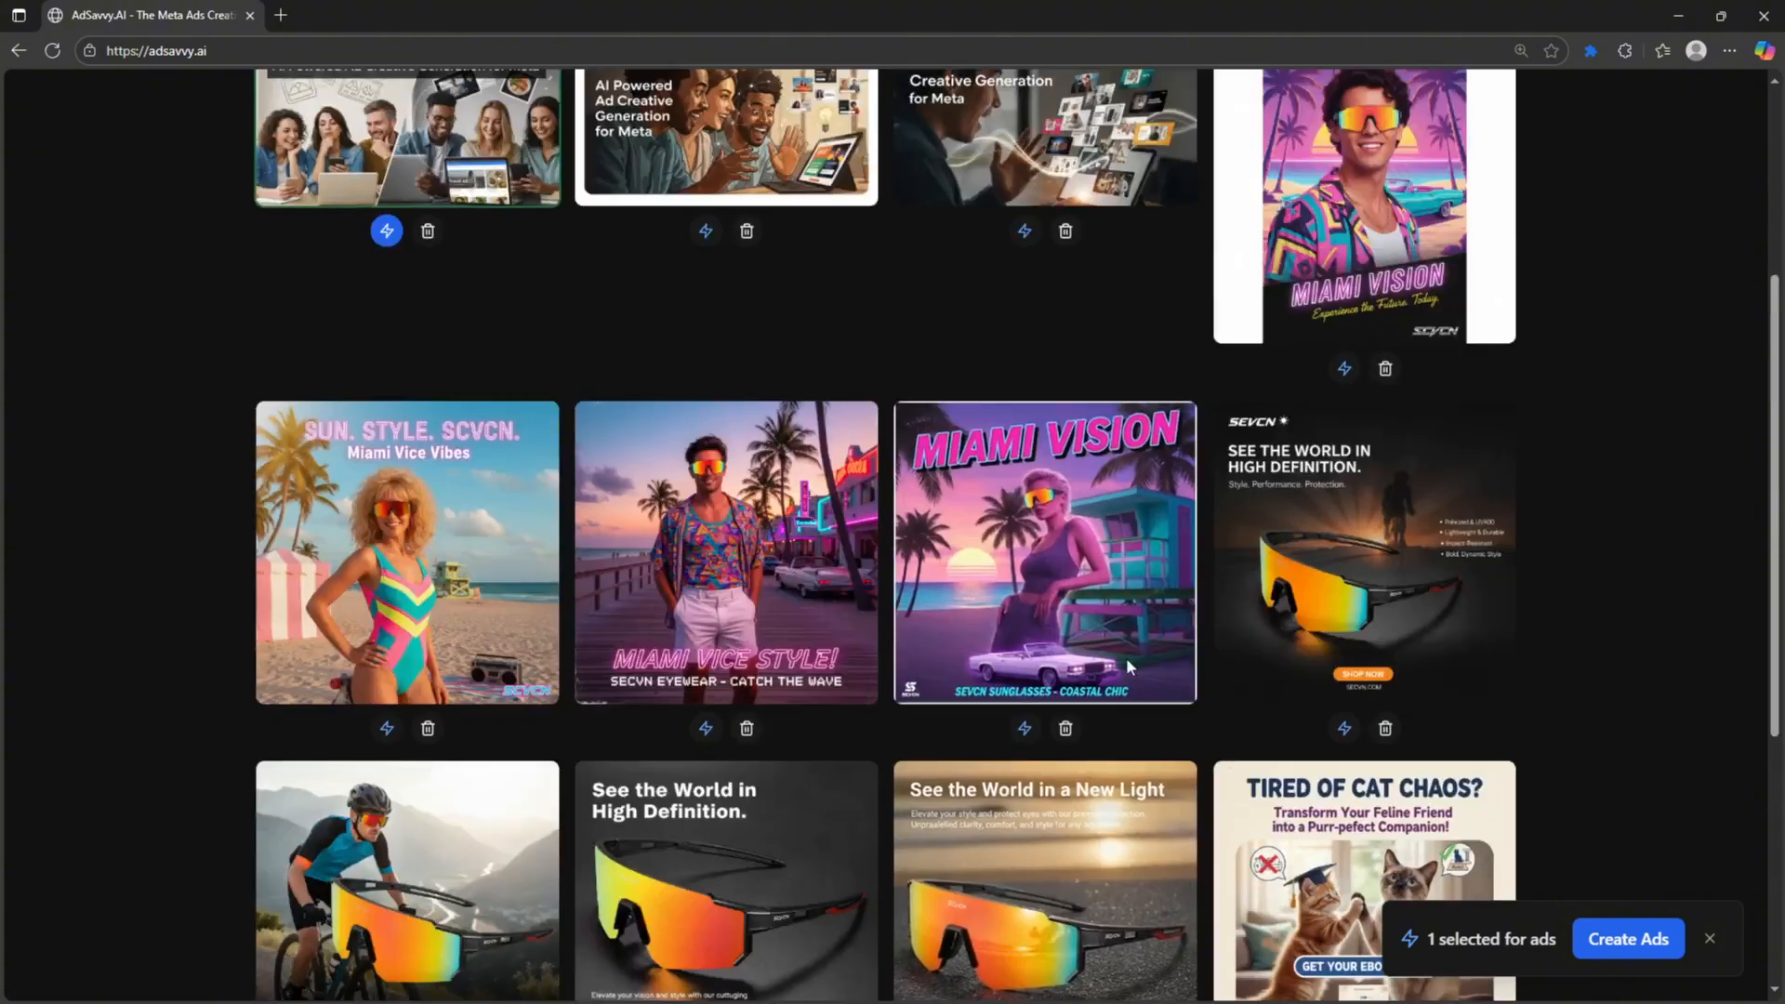
pyautogui.click(706, 602)
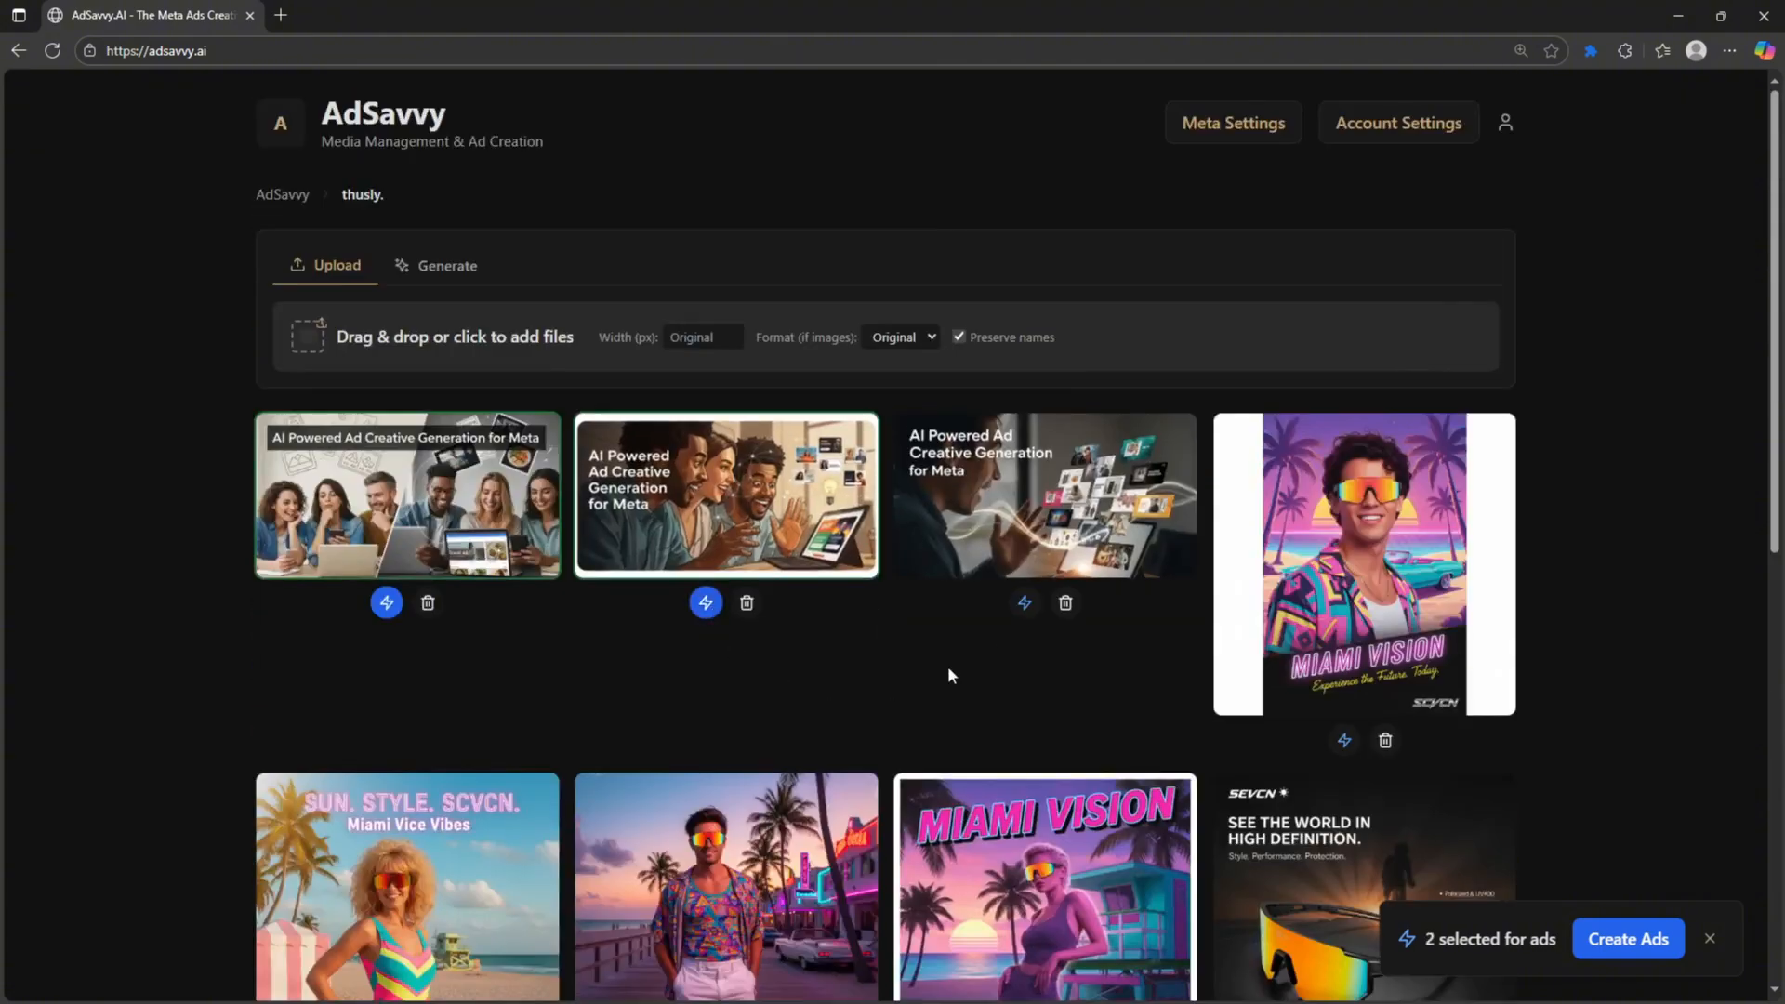
pyautogui.click(1024, 602)
# - Also mark the Miami Vision portrait and SEVCN High Definition ad, then create ads from all five
pyautogui.click(1344, 740)
pyautogui.scroll(-6, 1348, 730)
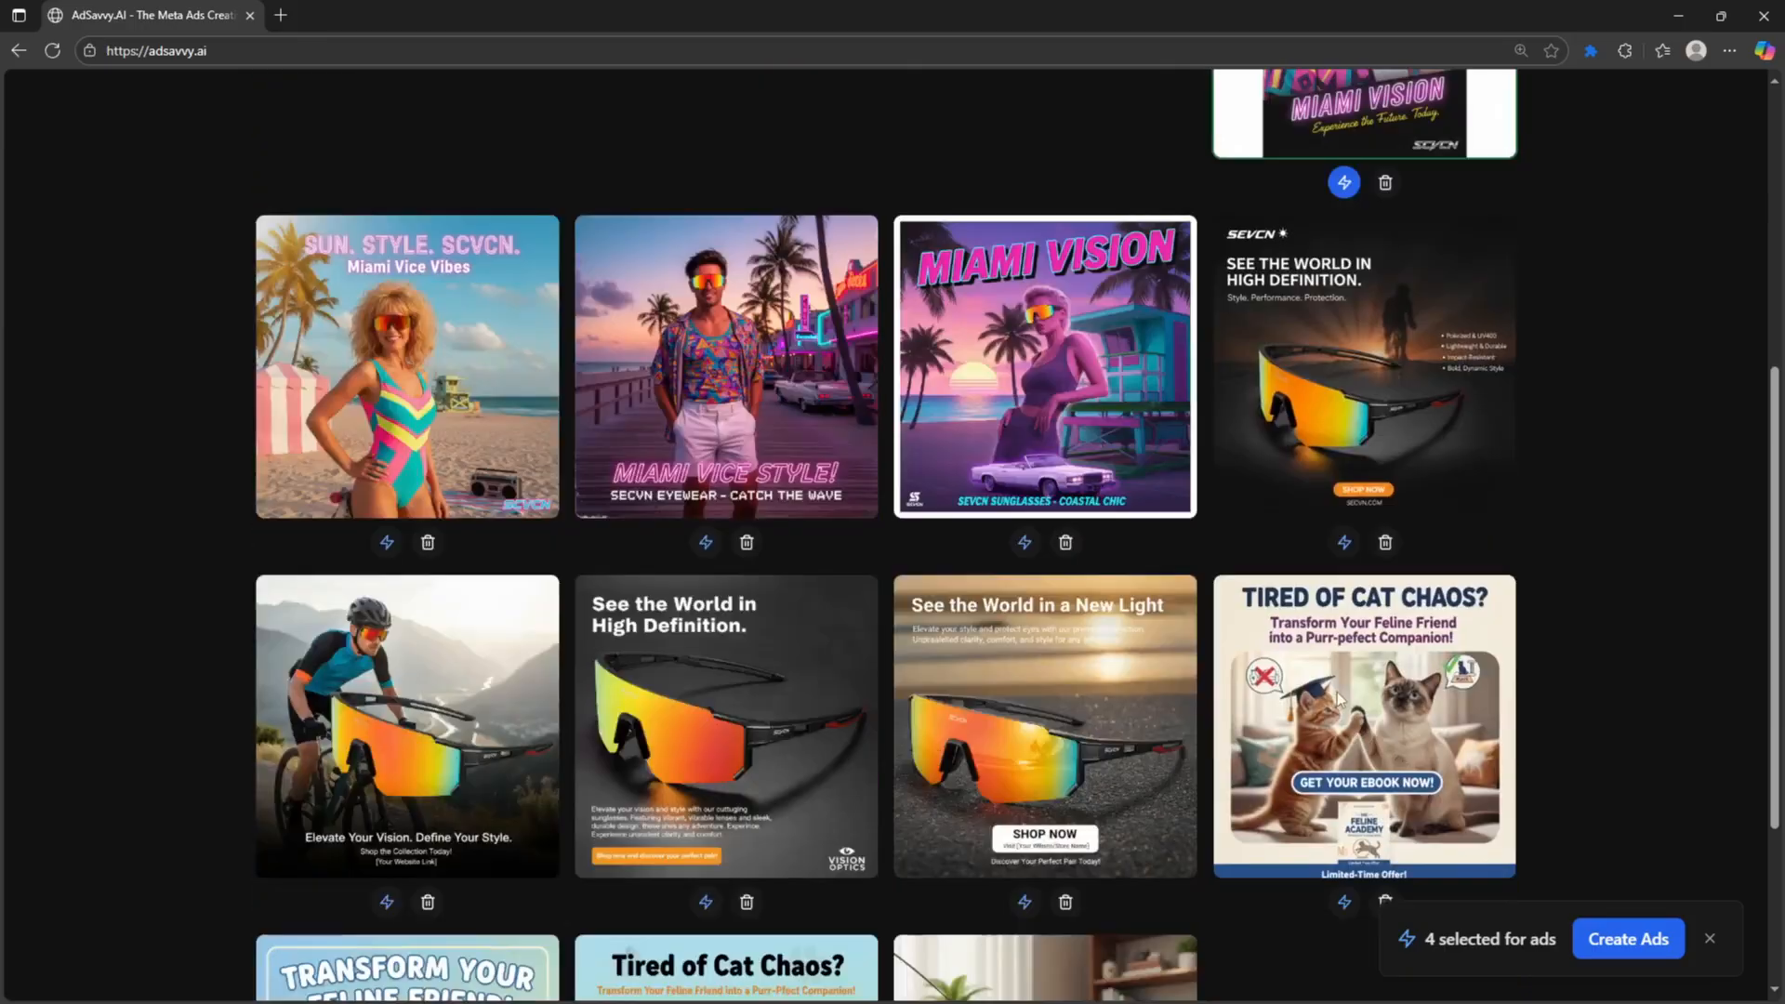
pyautogui.click(1344, 542)
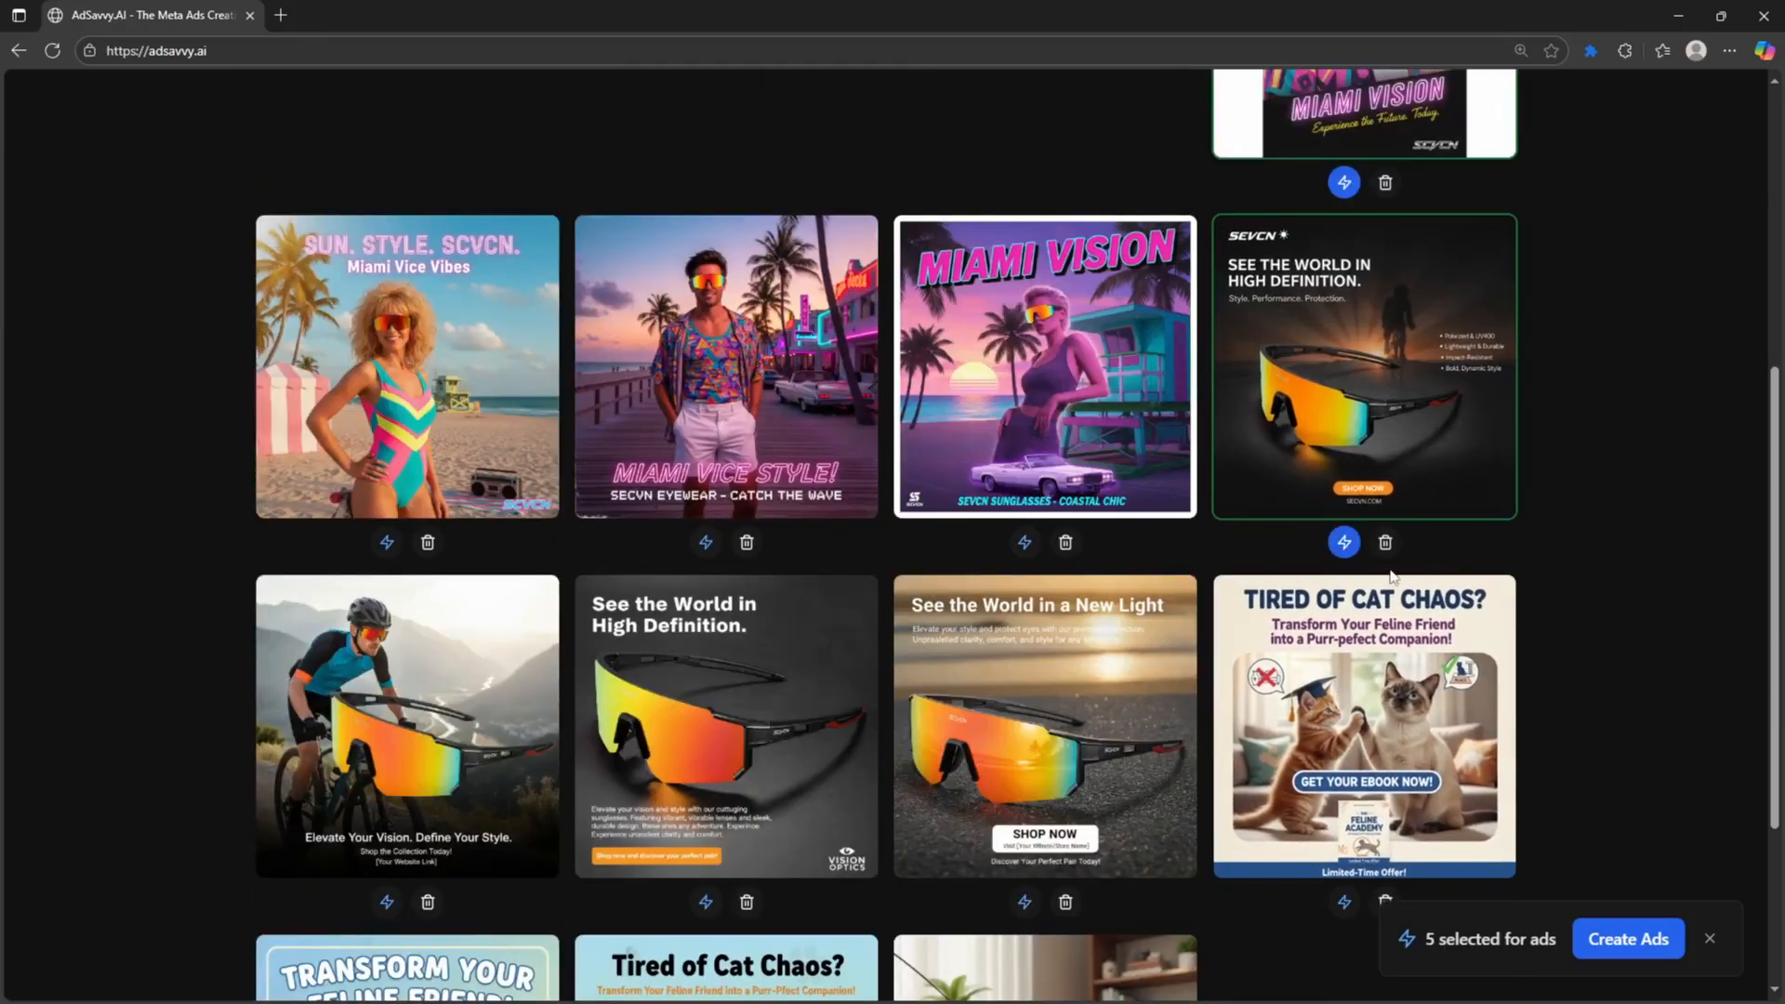
pyautogui.scroll(4, 1271, 472)
pyautogui.scroll(2, 1081, 437)
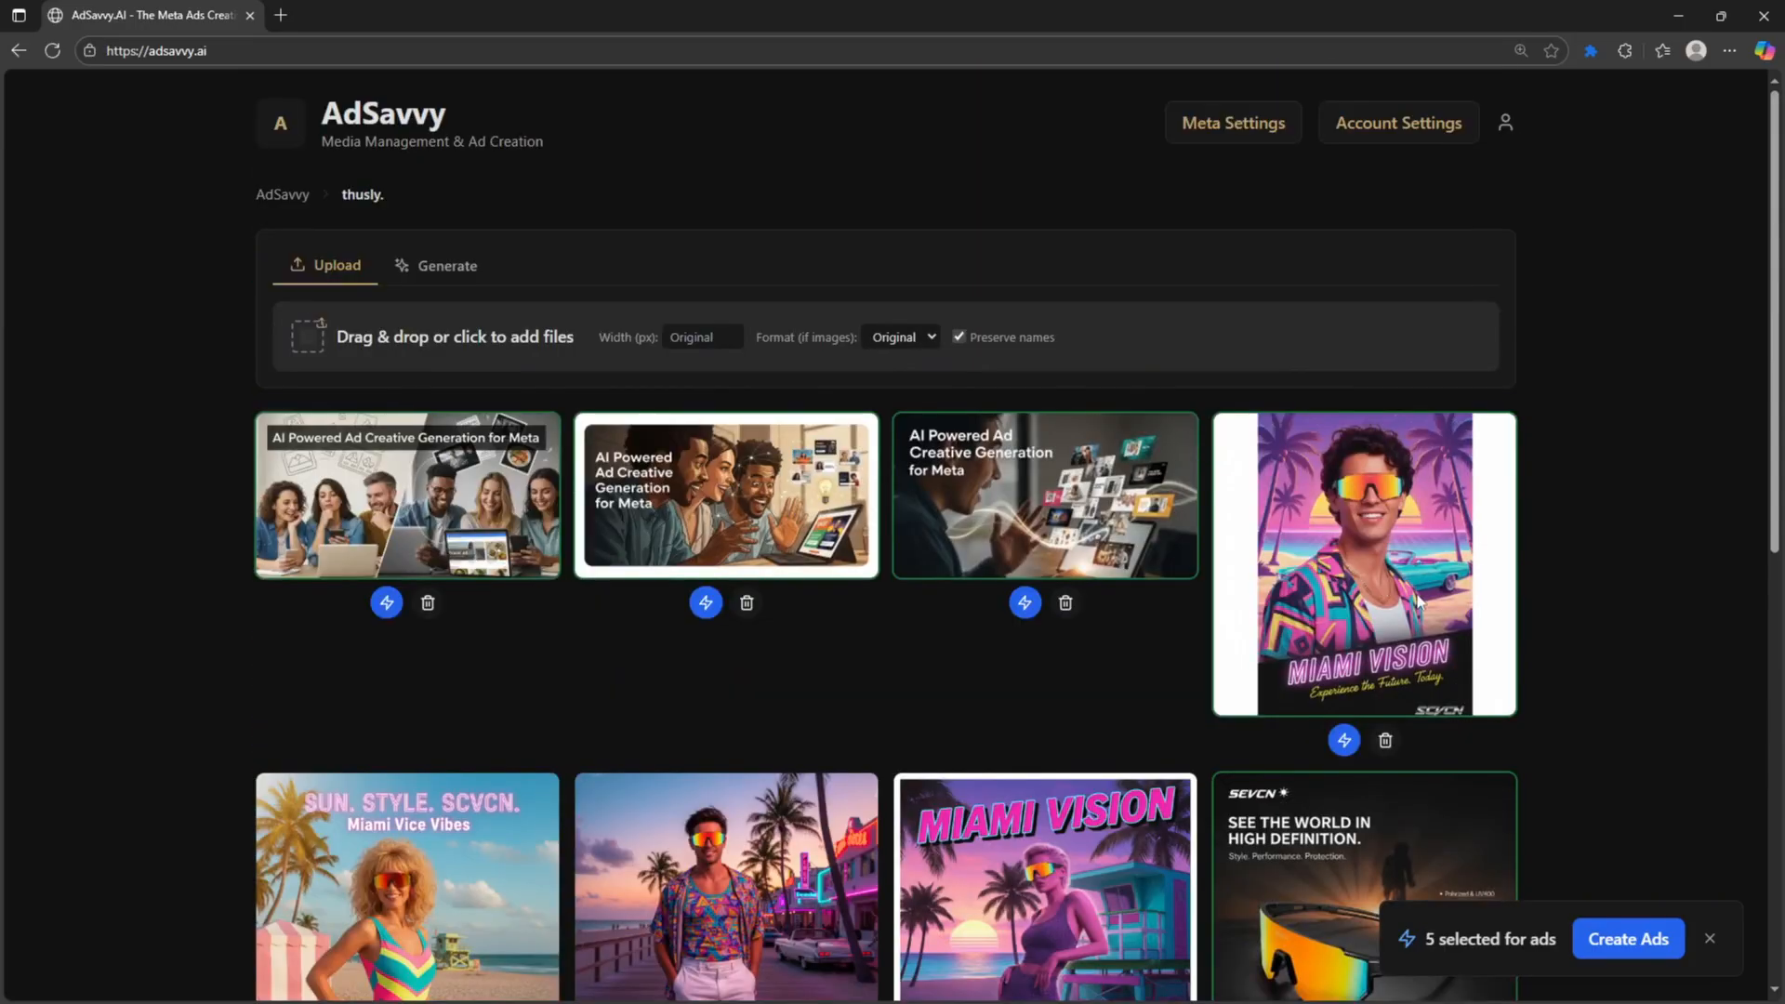
pyautogui.scroll(-3, 1545, 863)
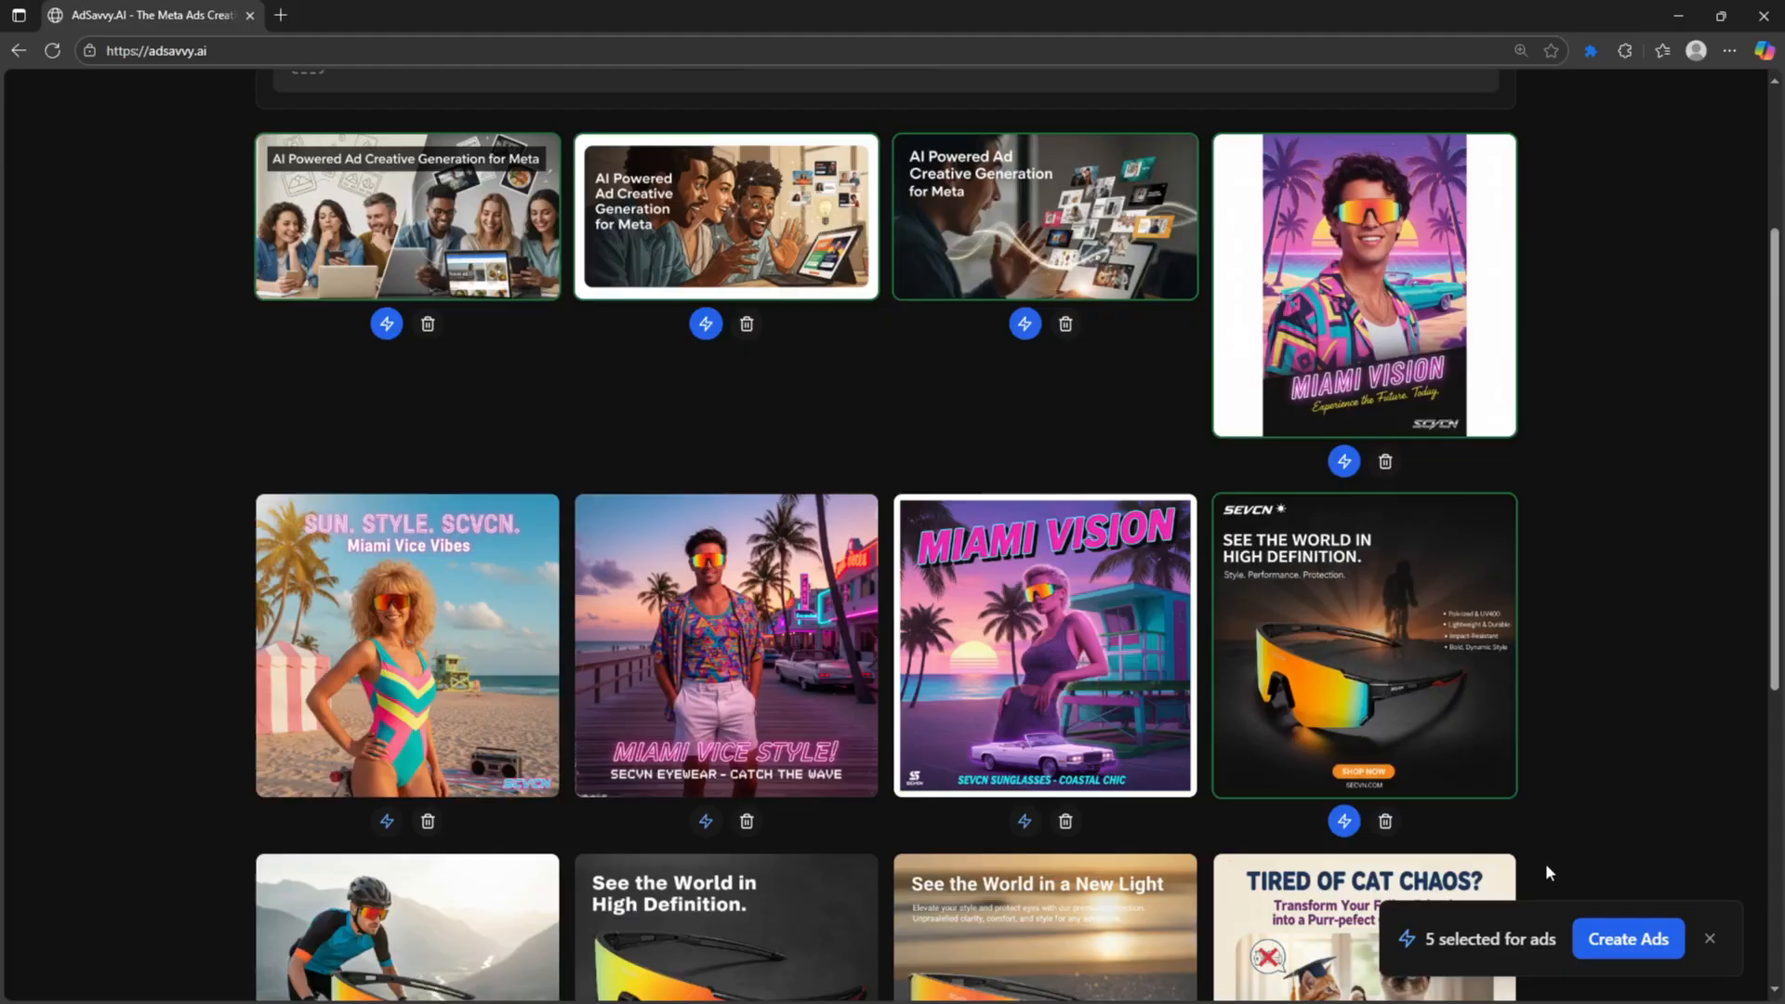
pyautogui.click(1629, 941)
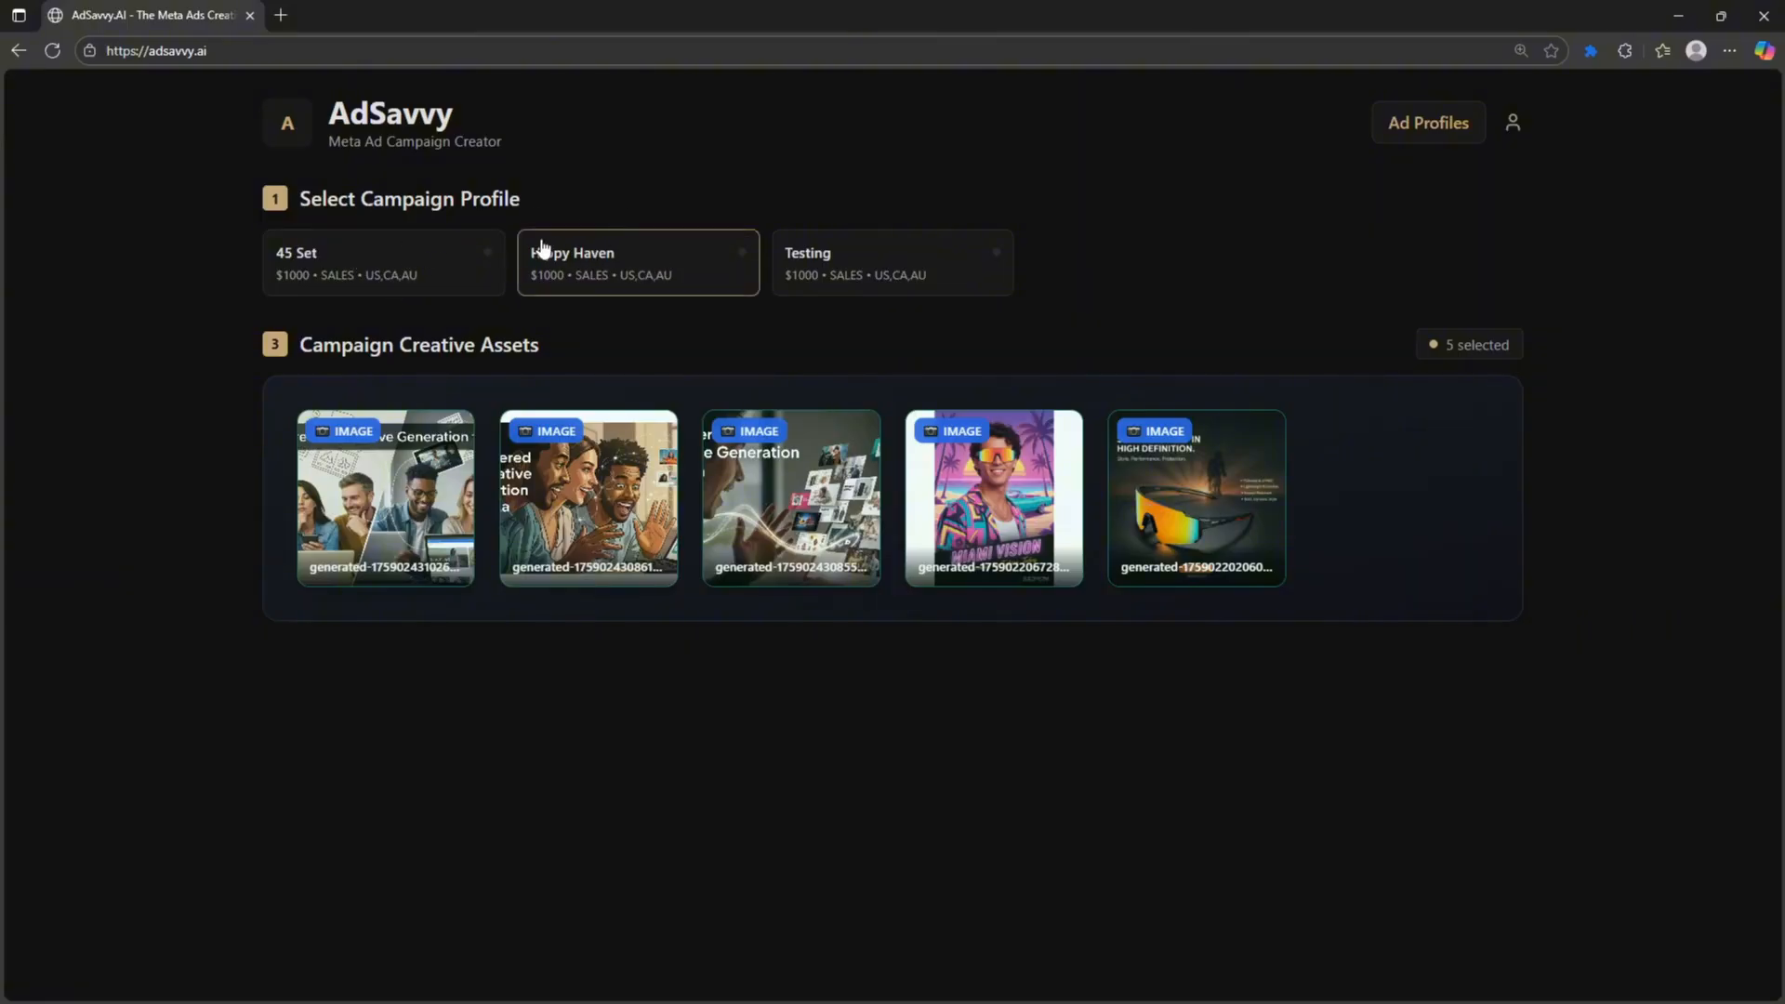
# - Deploy the five ads to Meta under Hippy Haven and open the folders page in a second tab
pyautogui.click(655, 263)
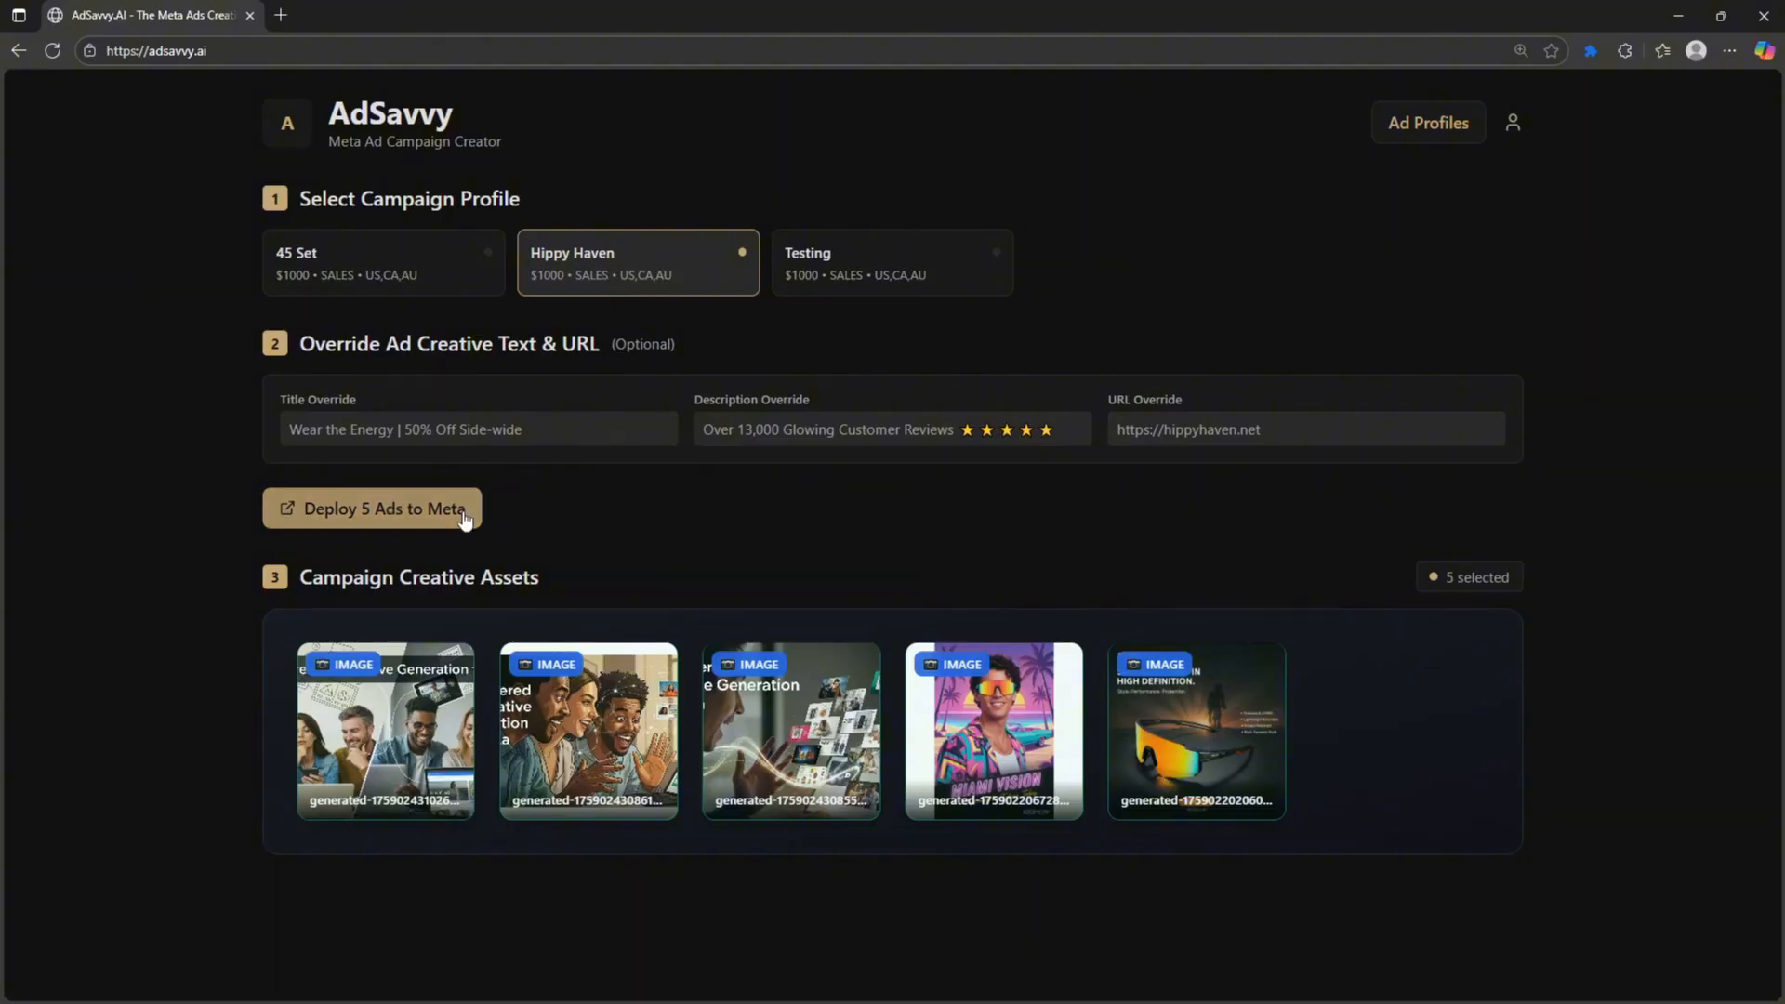
pyautogui.click(355, 514)
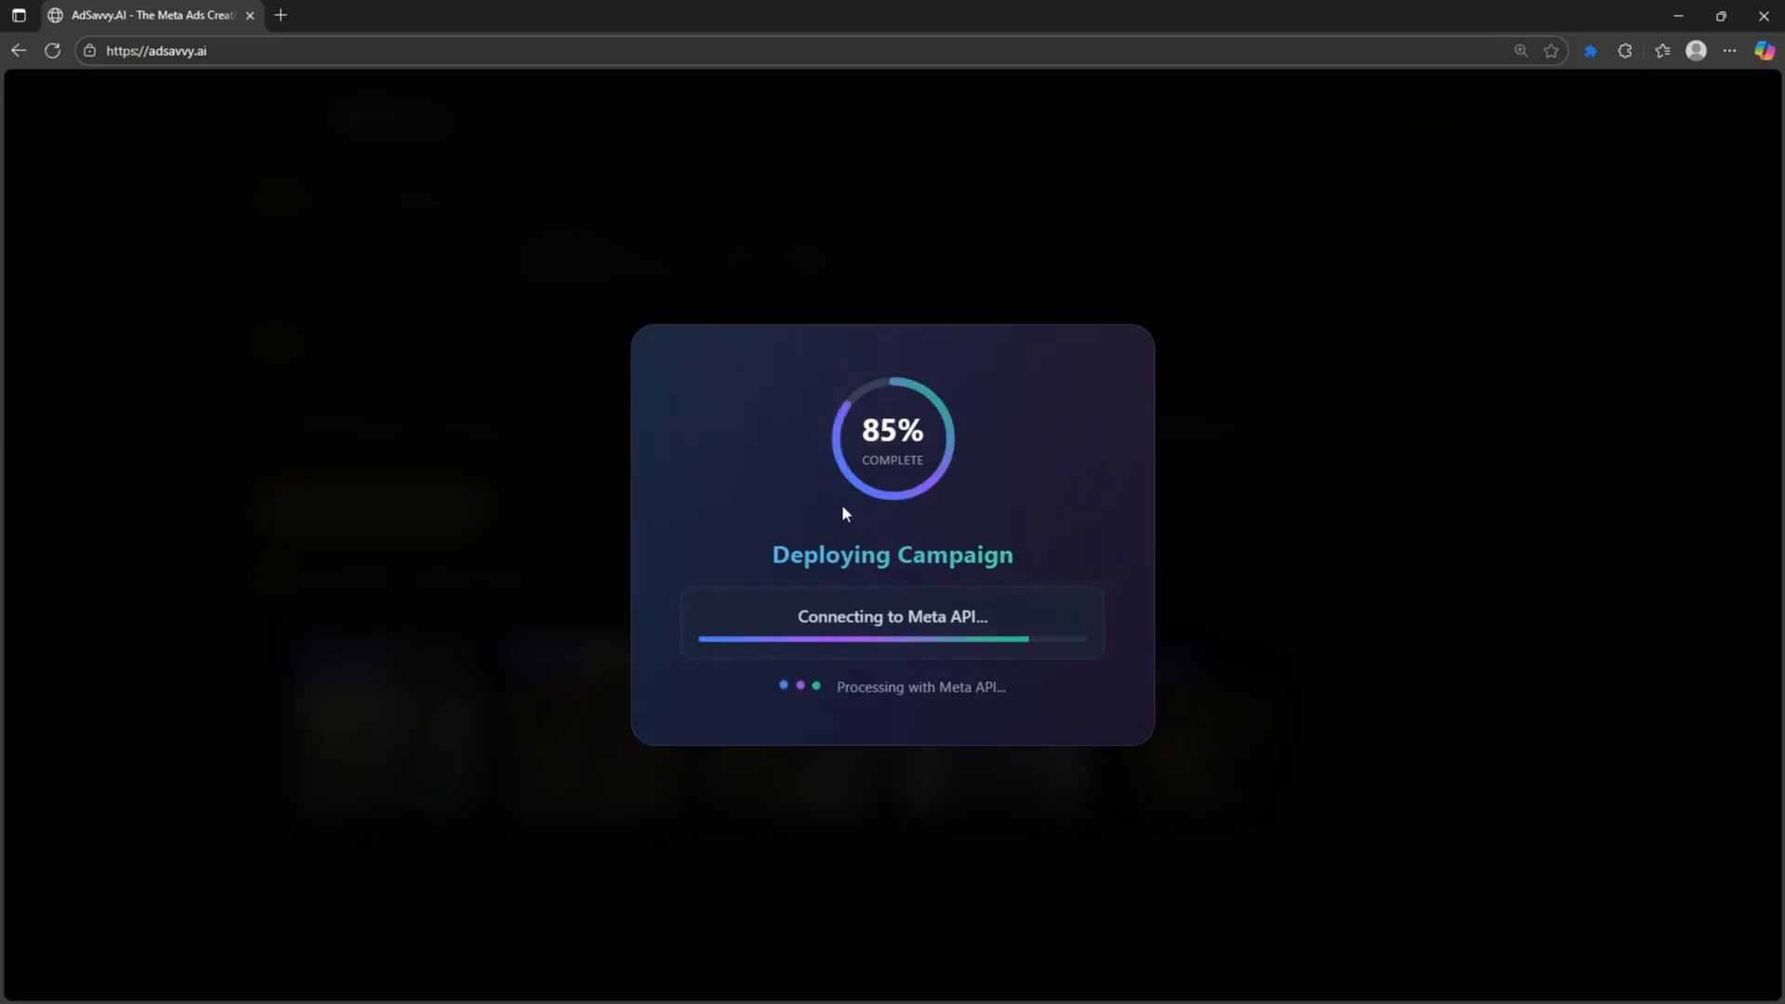
pyautogui.click(191, 51)
pyautogui.hotkey('alt', 'Return')
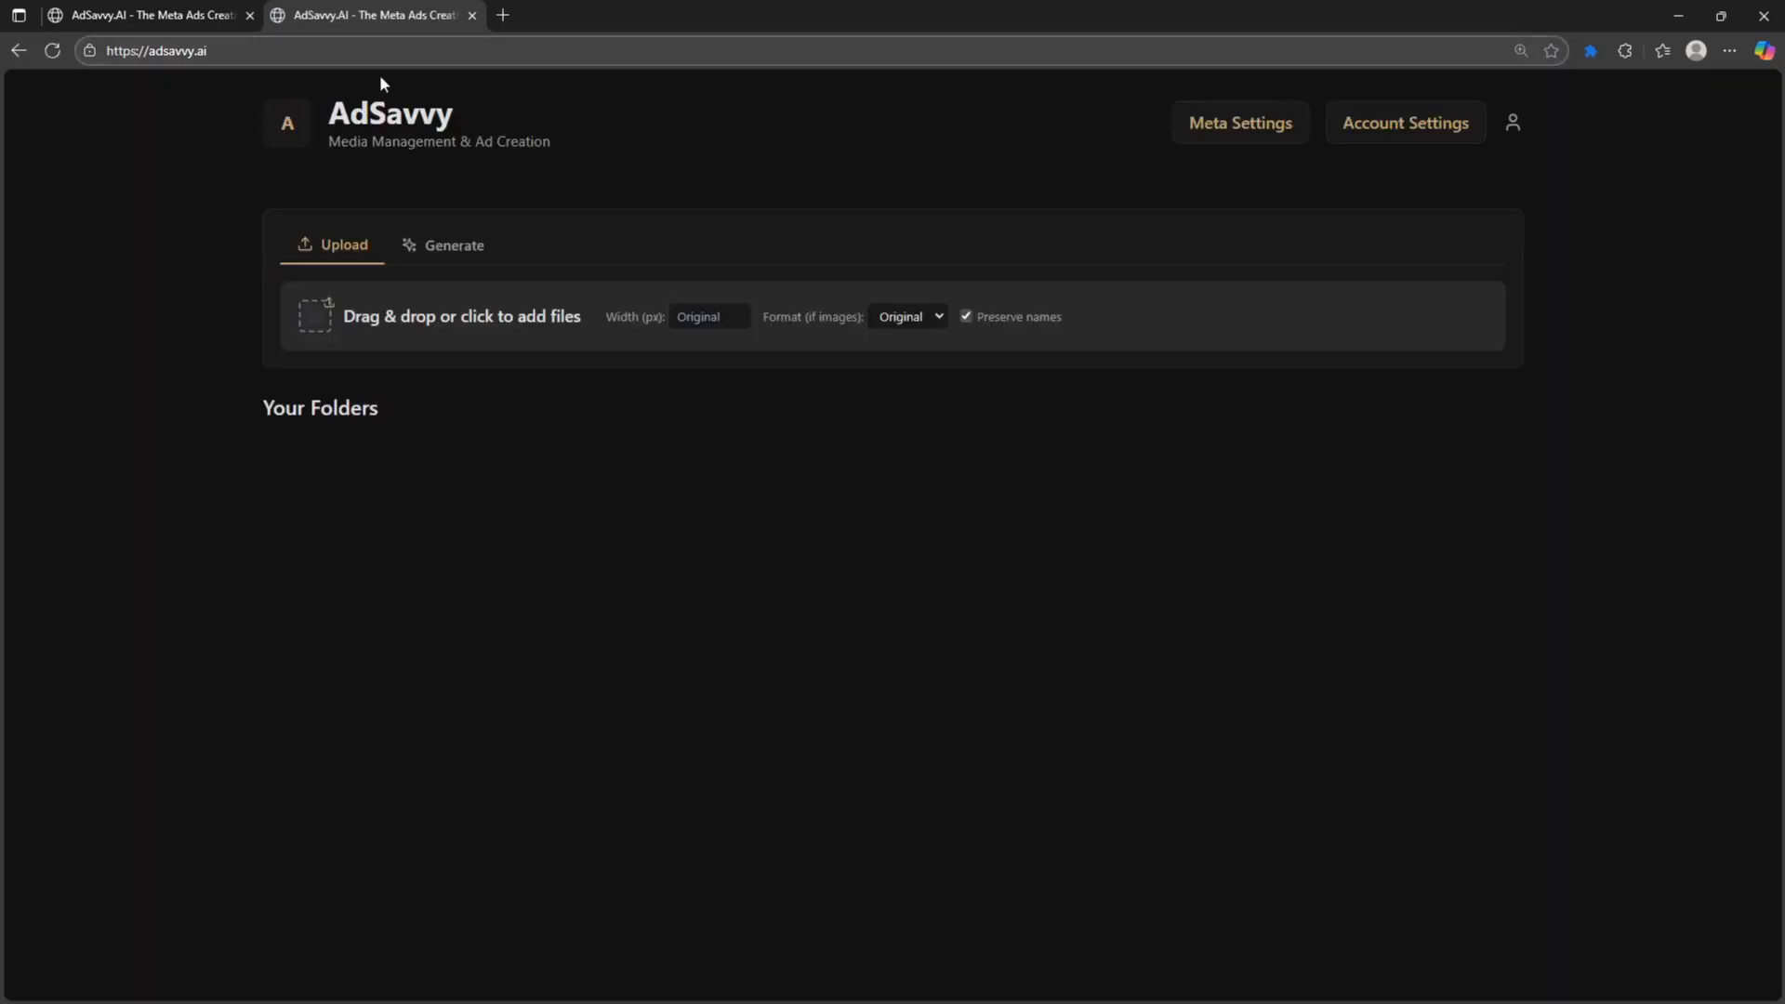
pyautogui.hotkey('ctrl', 'Tab')
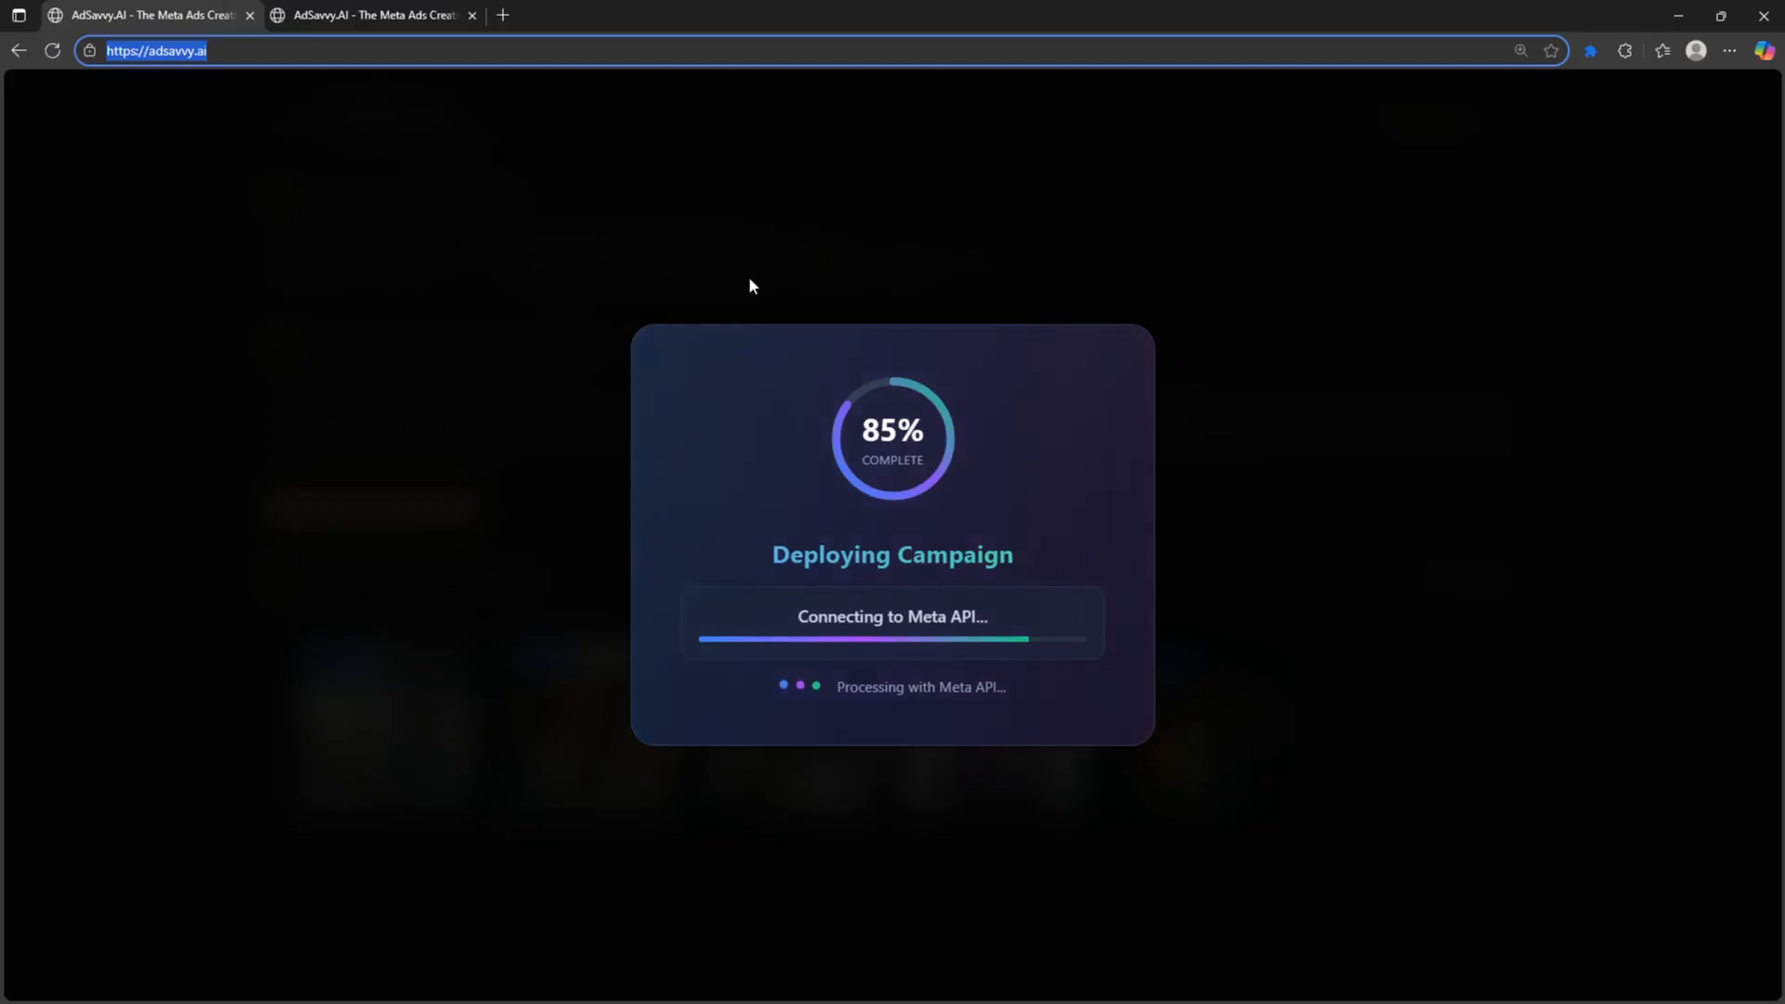
pyautogui.hotkey('ctrl', 'Tab')
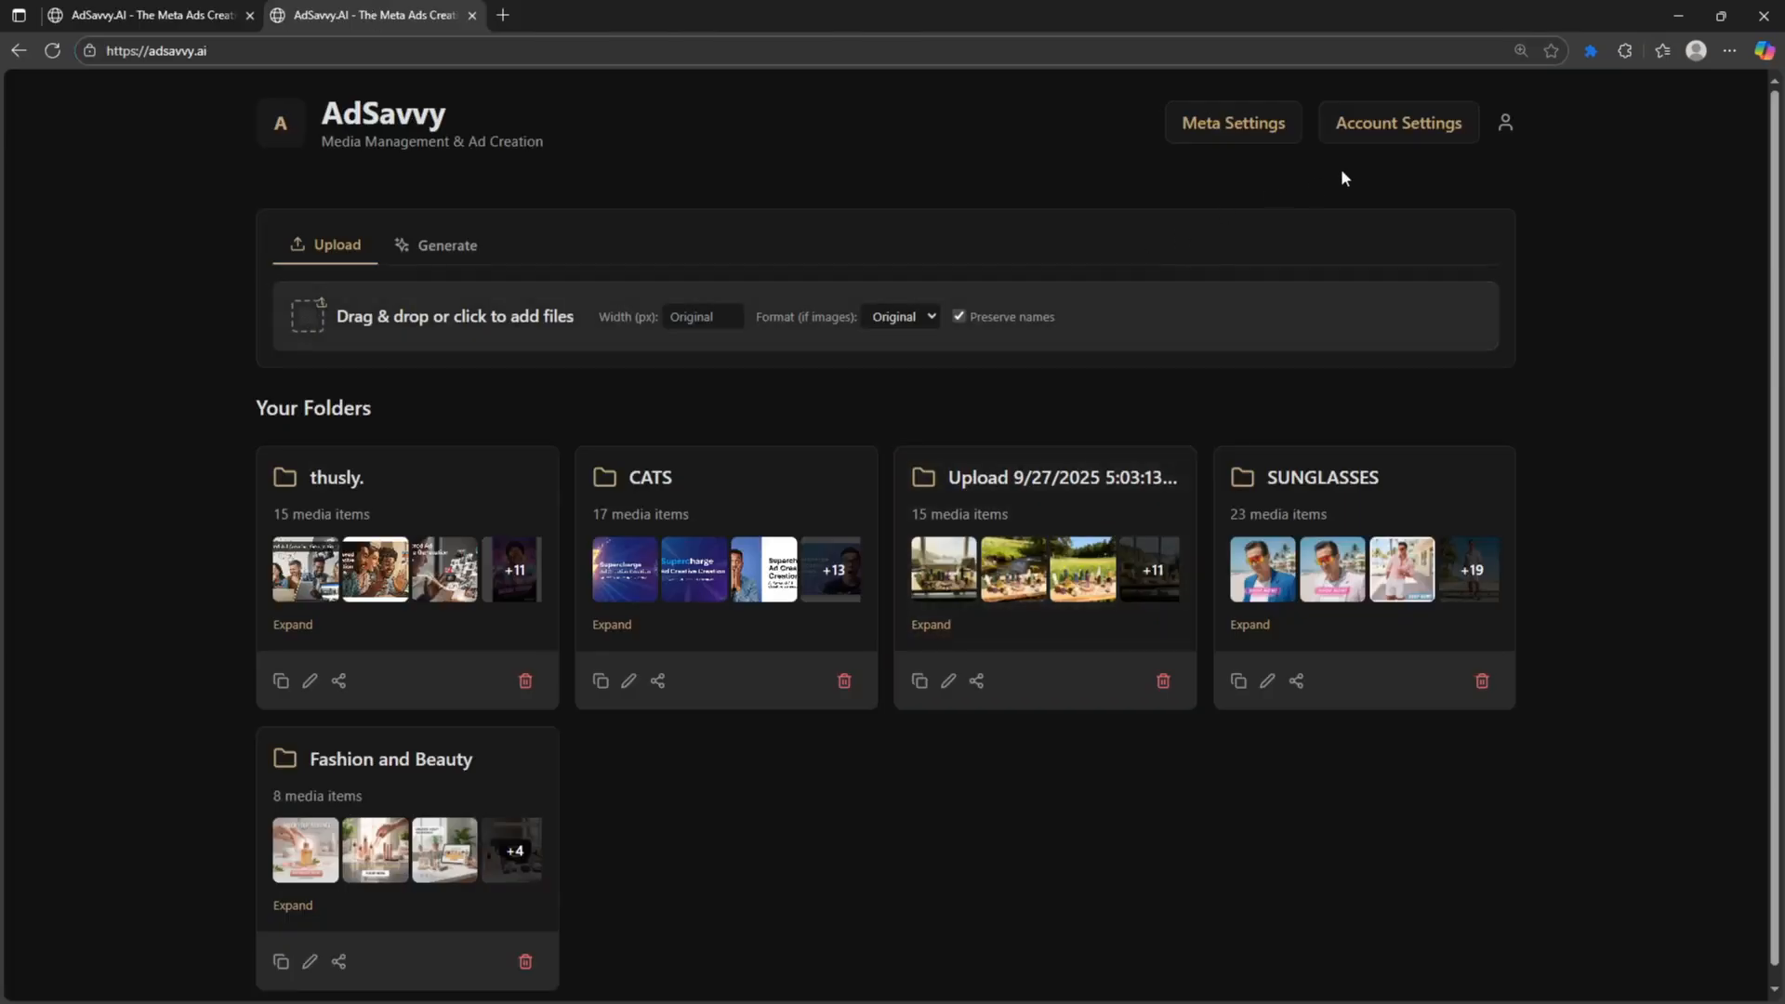
# - Disconnect and reconnect the Meta account, continuing with the previous Facebook login
pyautogui.click(1256, 135)
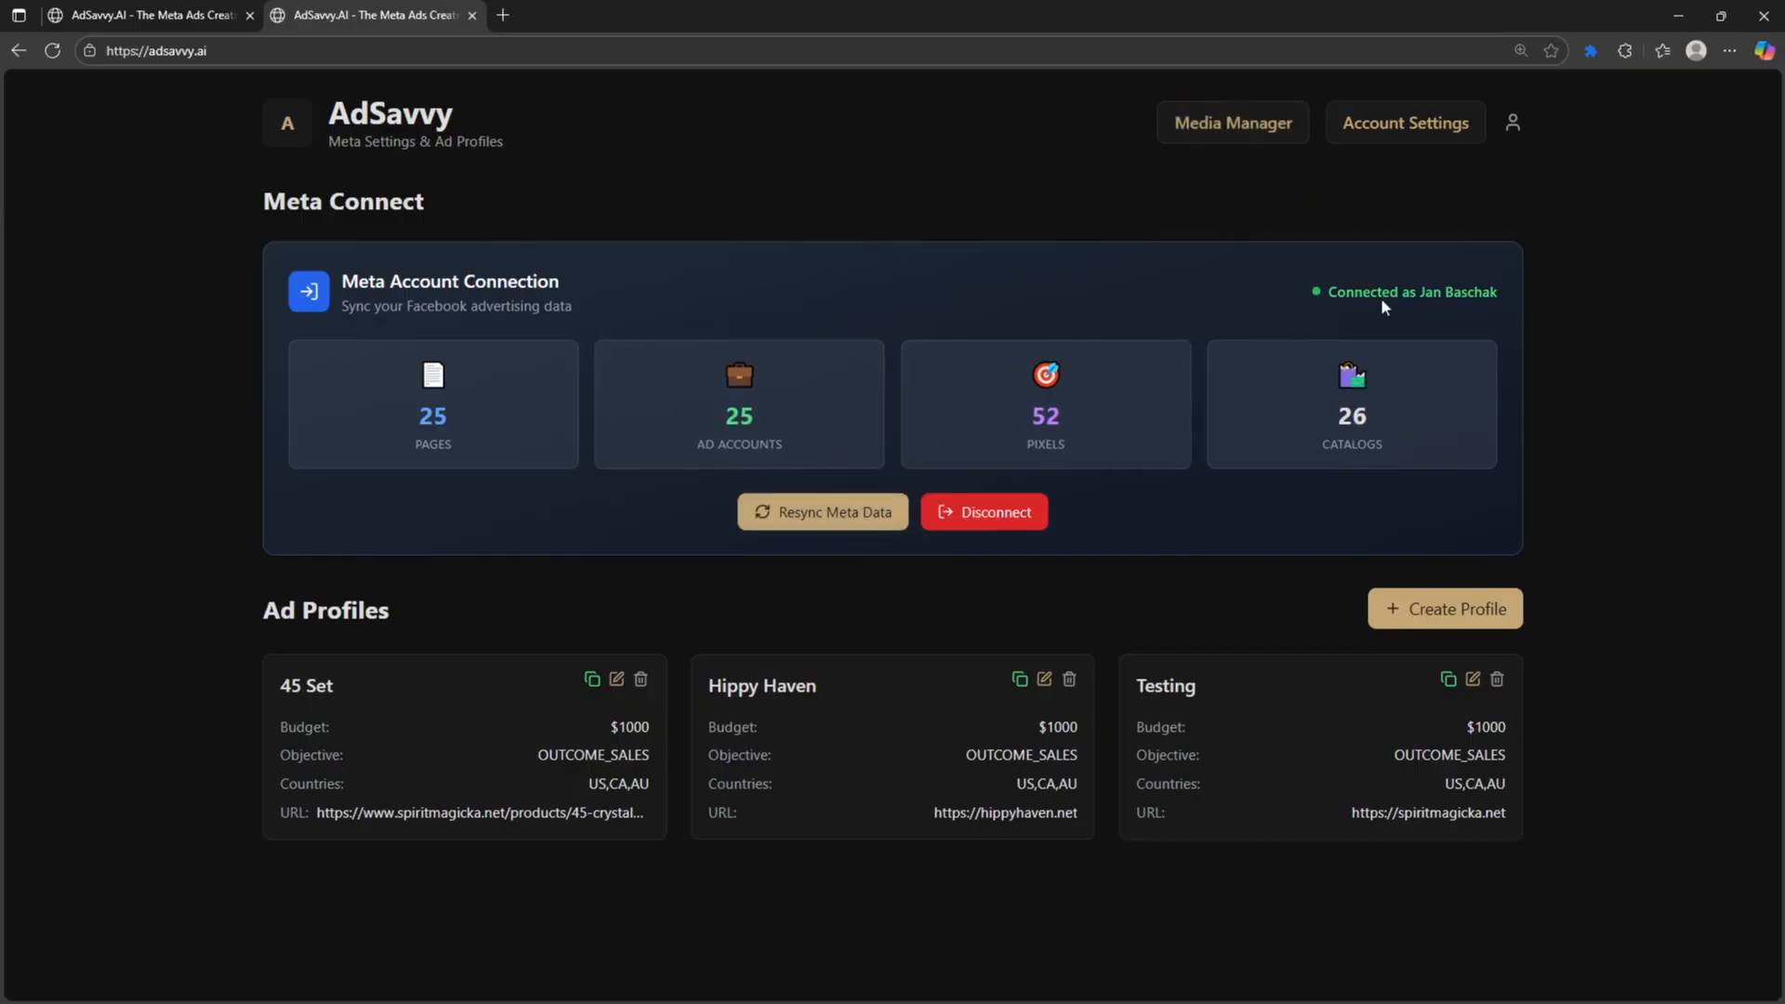
pyautogui.click(988, 516)
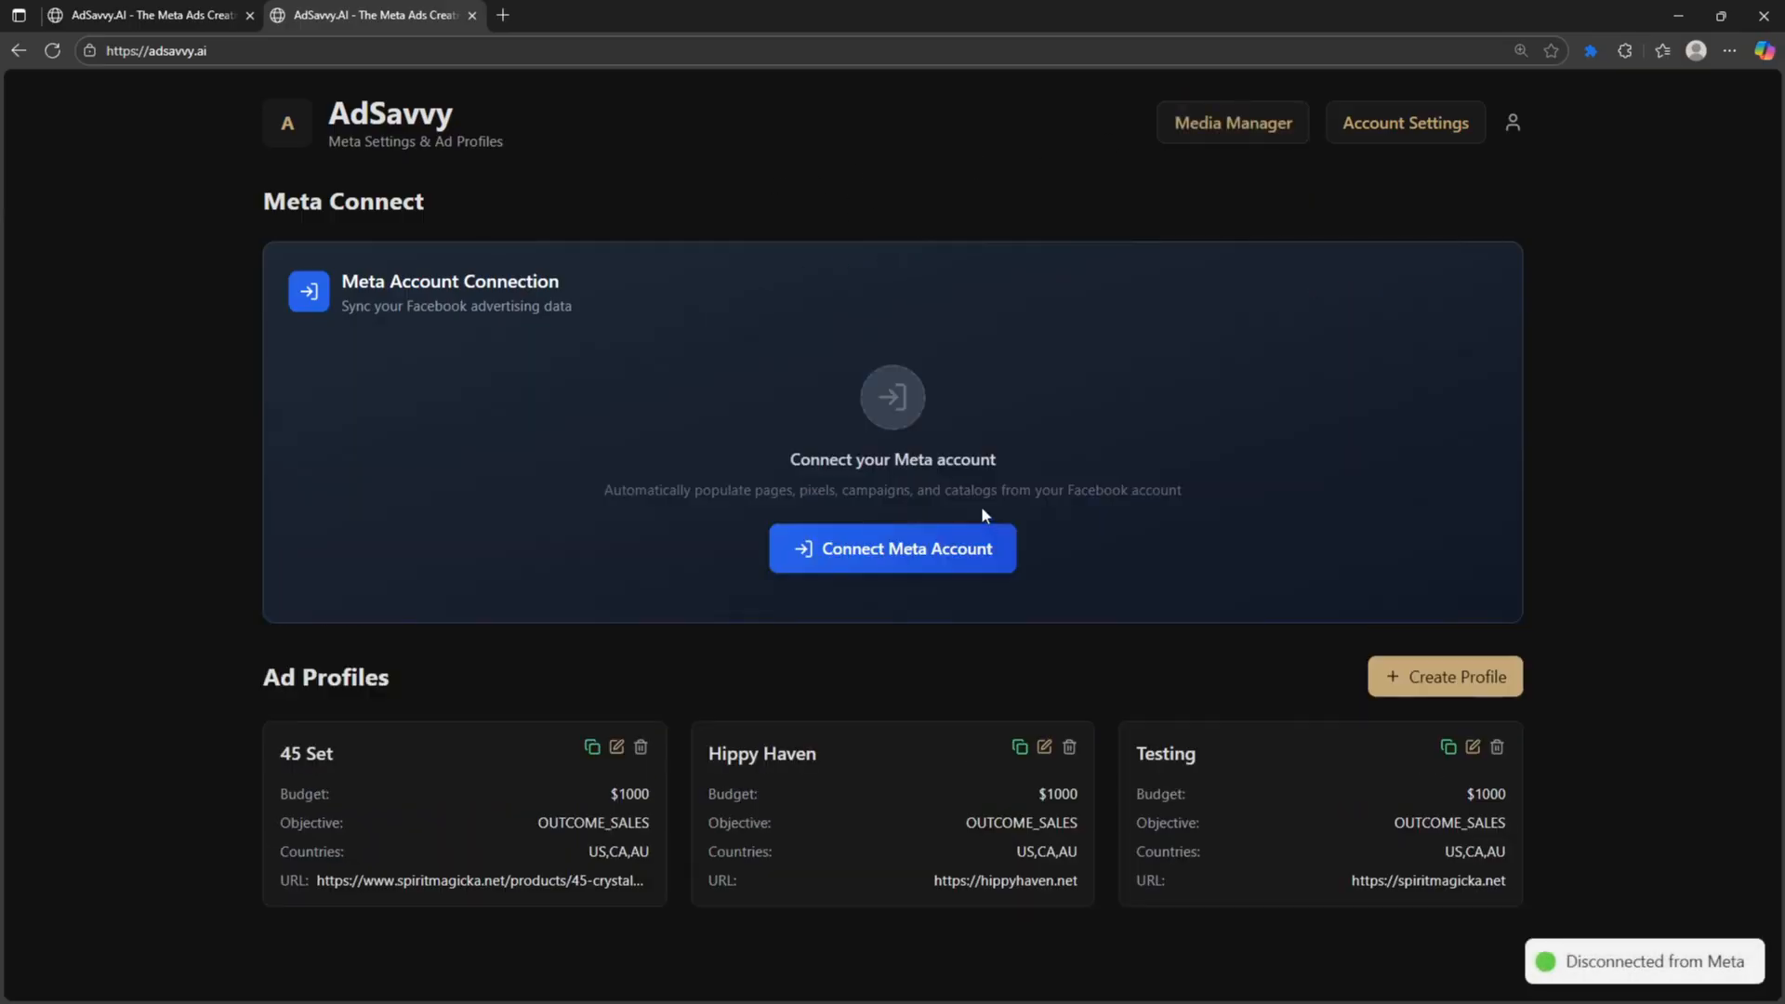
pyautogui.click(919, 556)
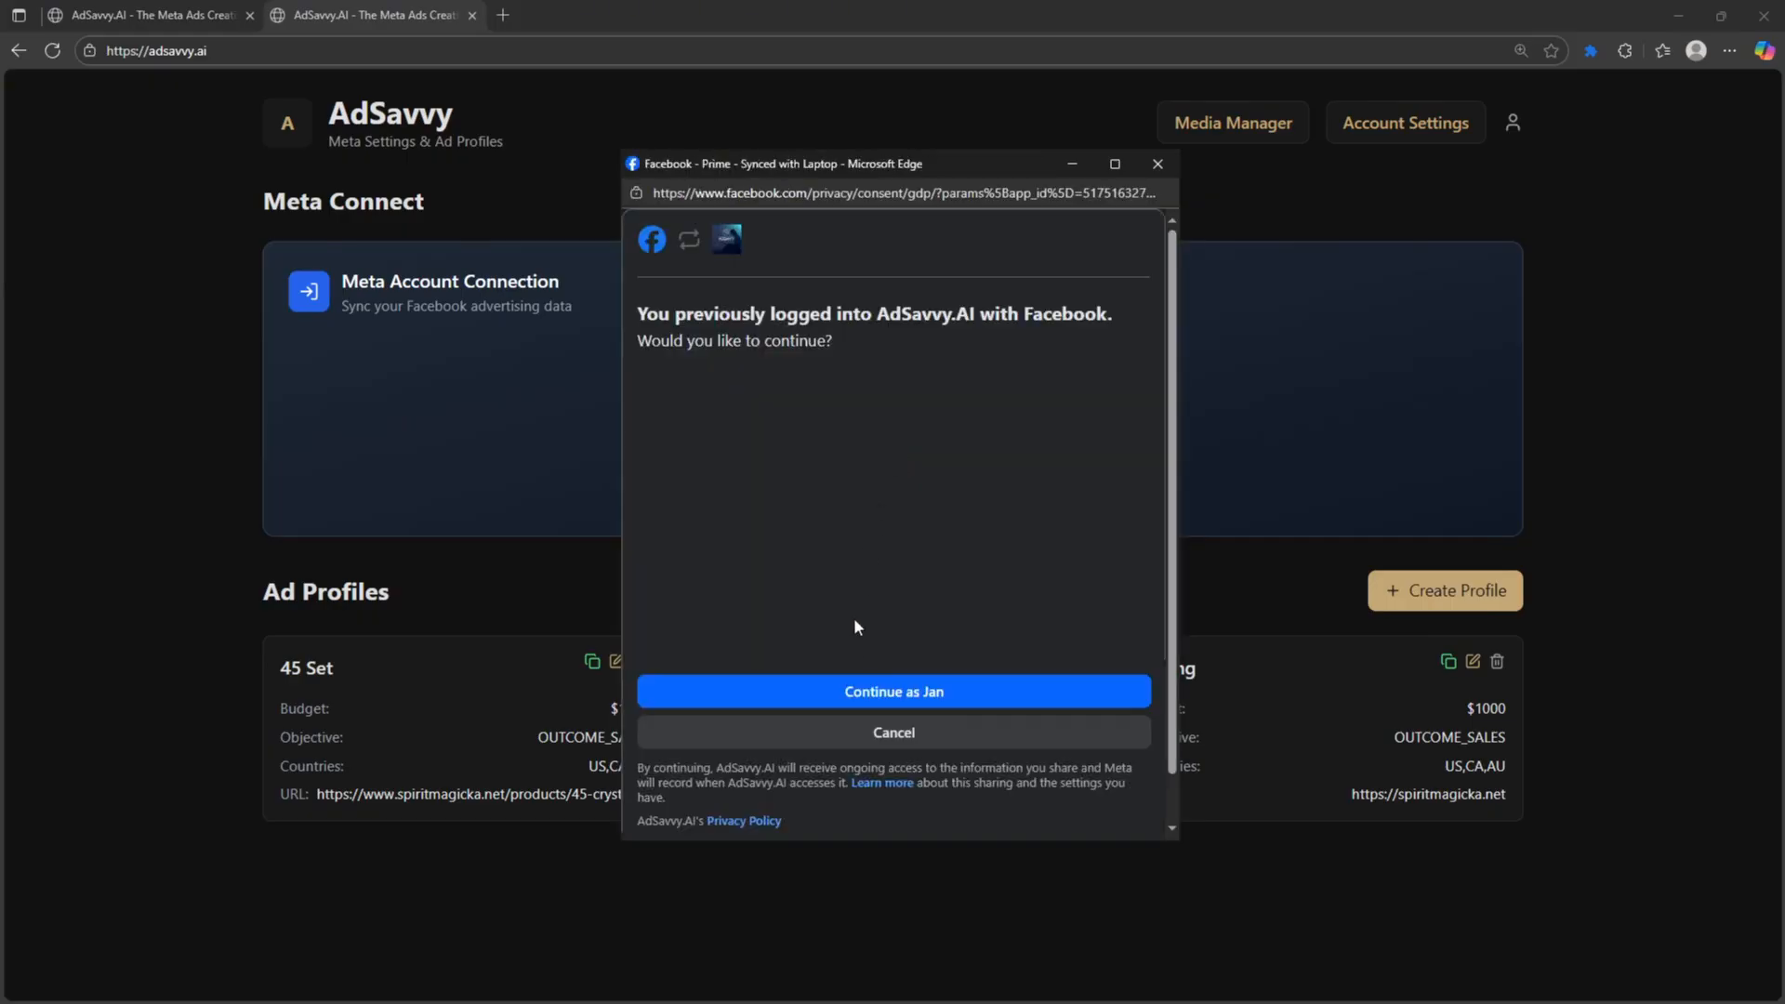
pyautogui.click(874, 692)
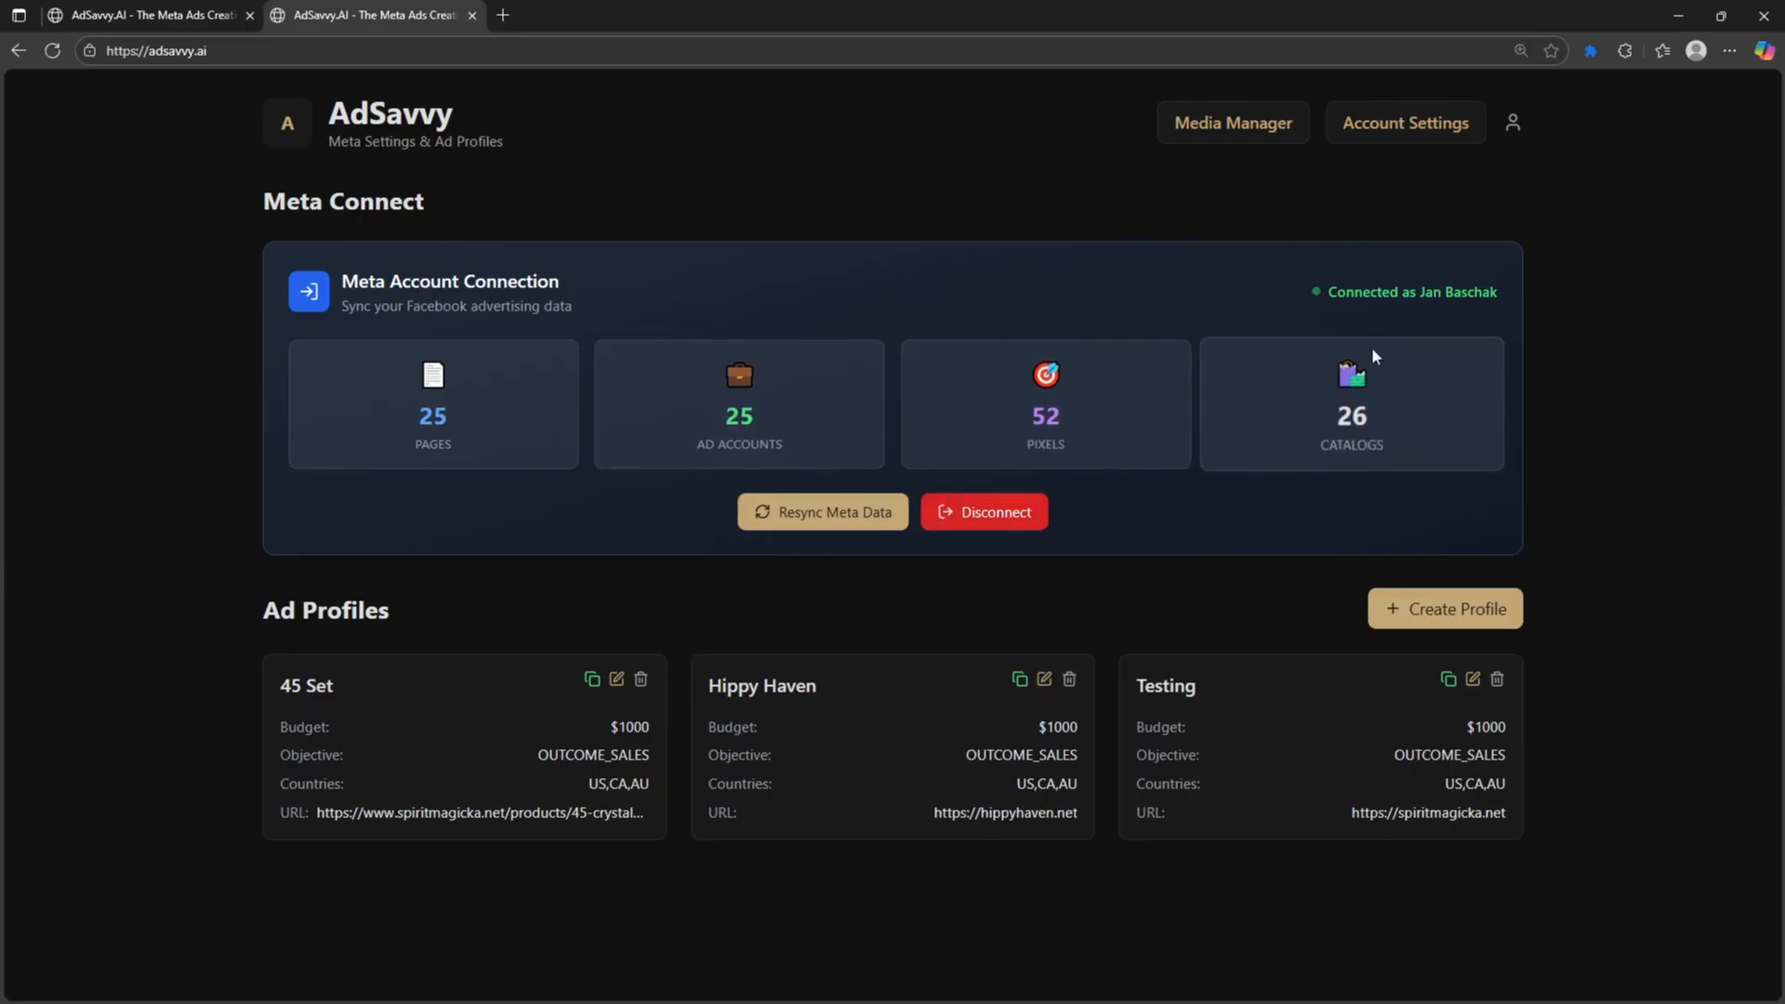
# - Start a new ad profile titled test and choose its ad account
pyautogui.click(1455, 620)
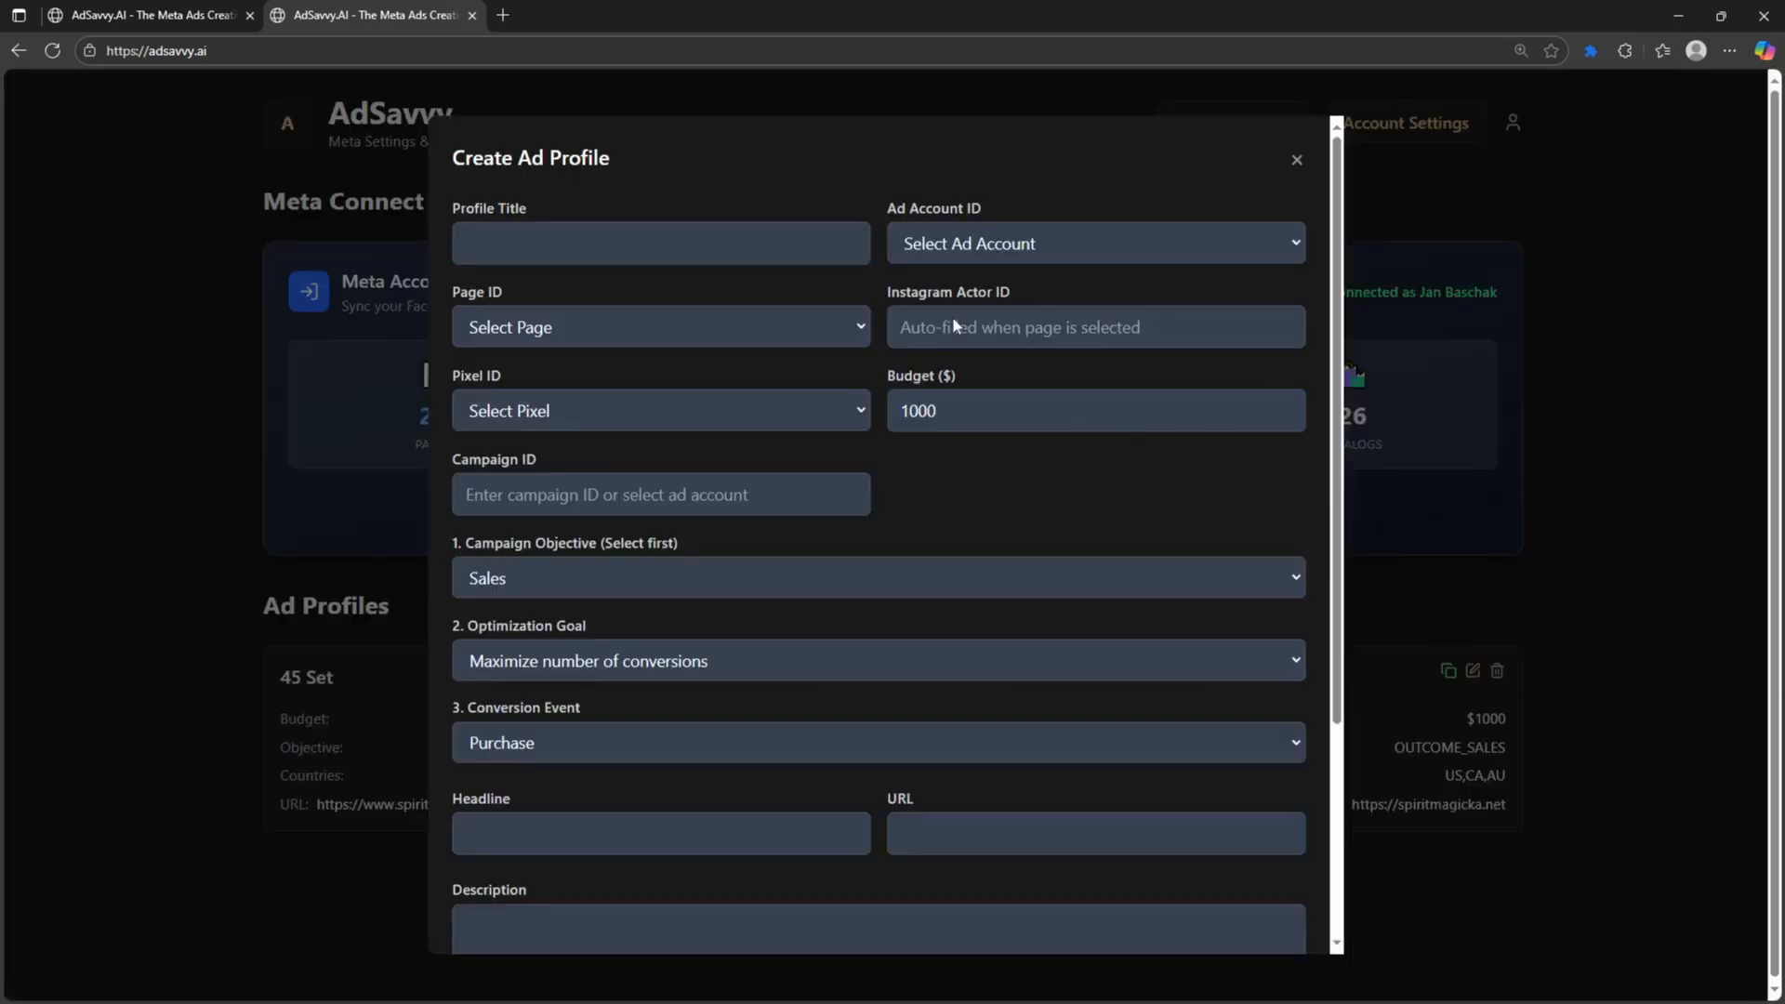
pyautogui.click(663, 252)
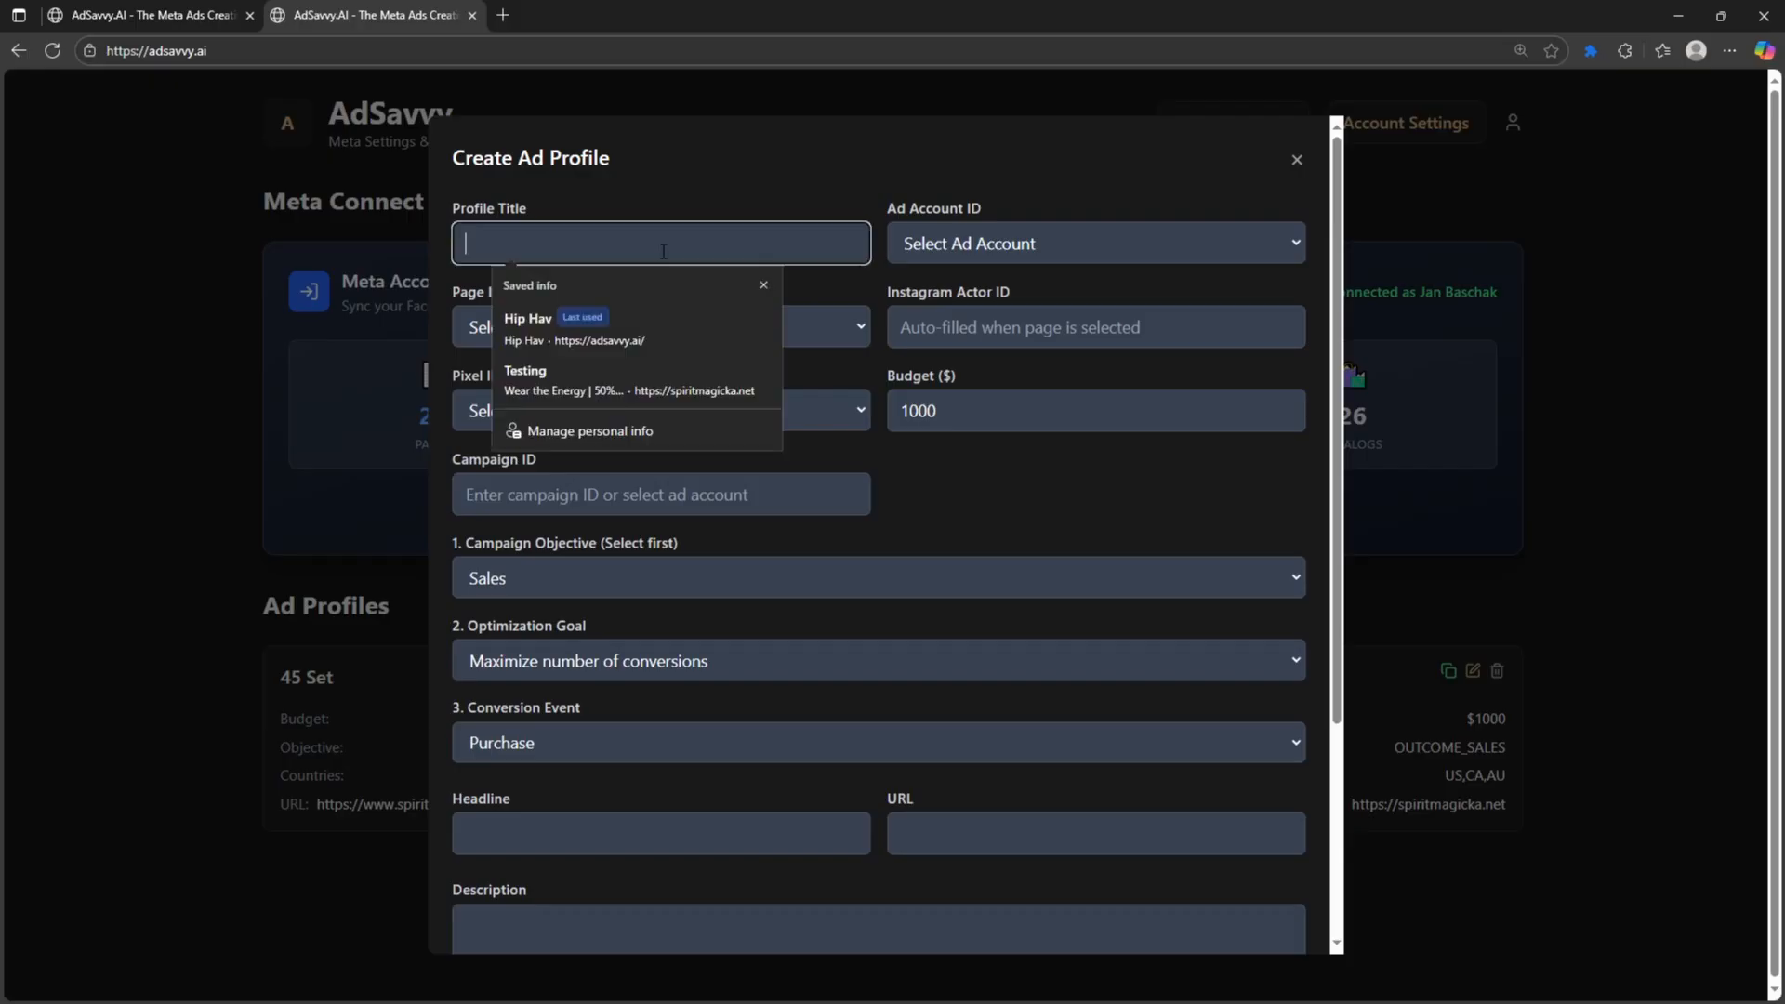
pyautogui.write('test')
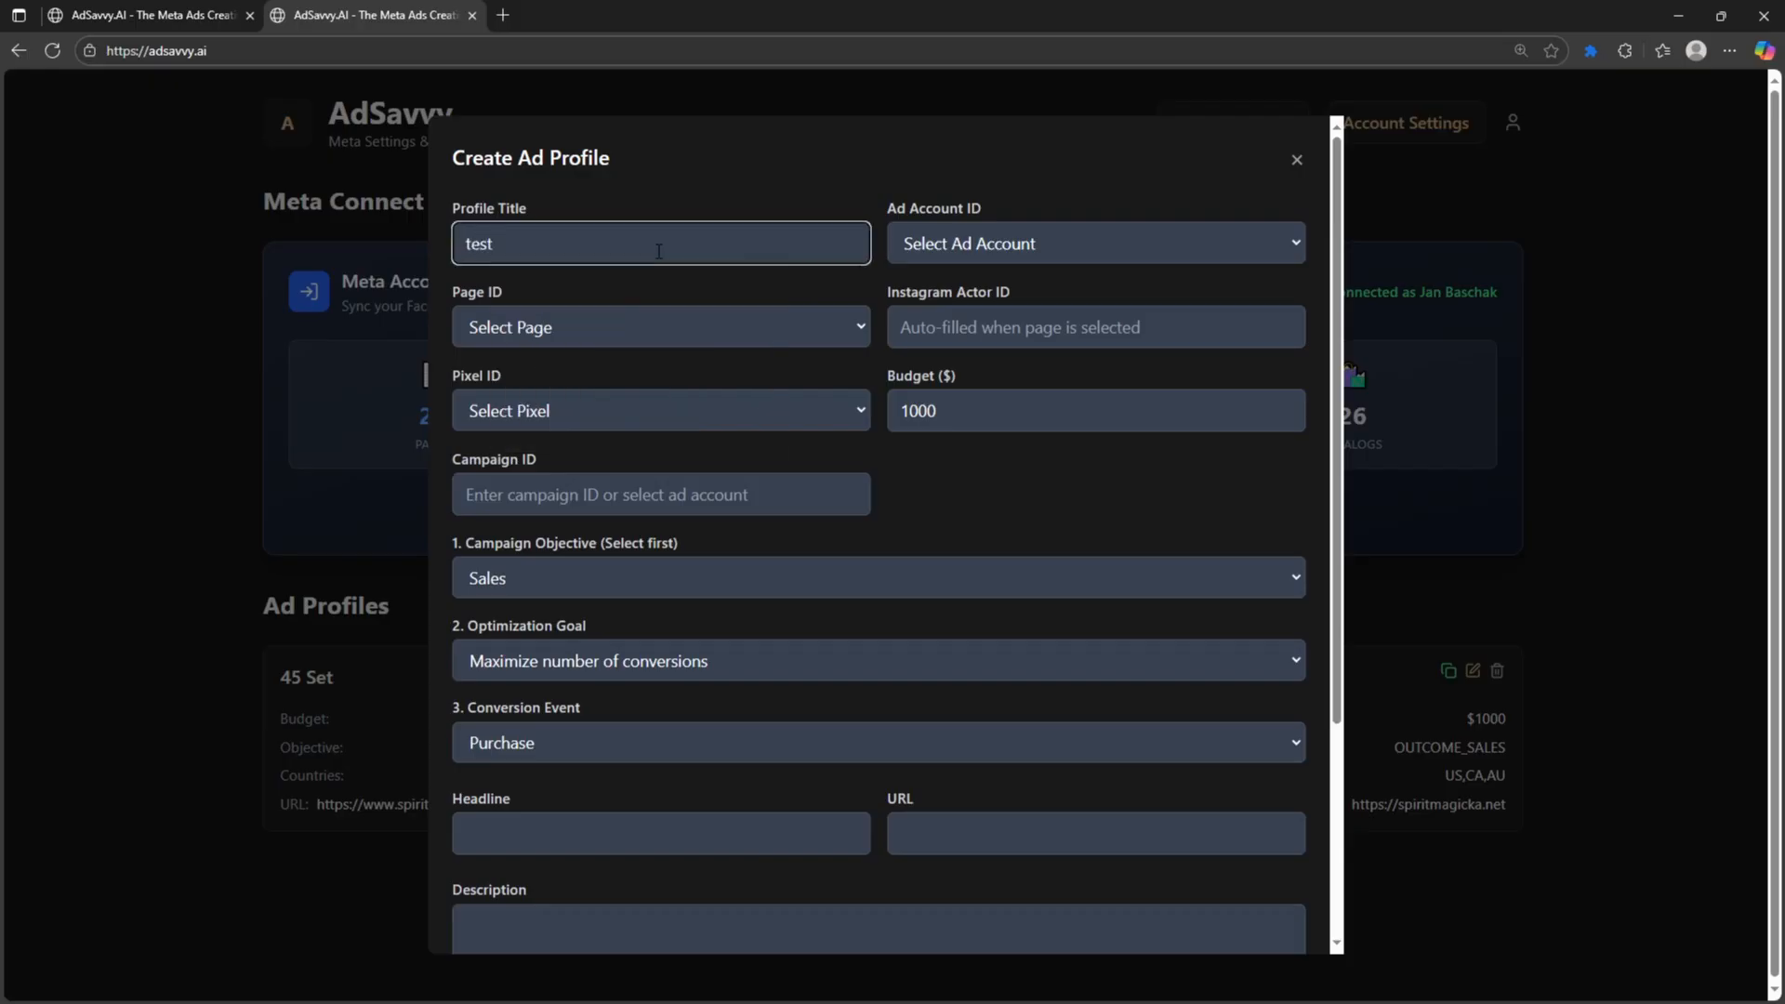
pyautogui.click(959, 234)
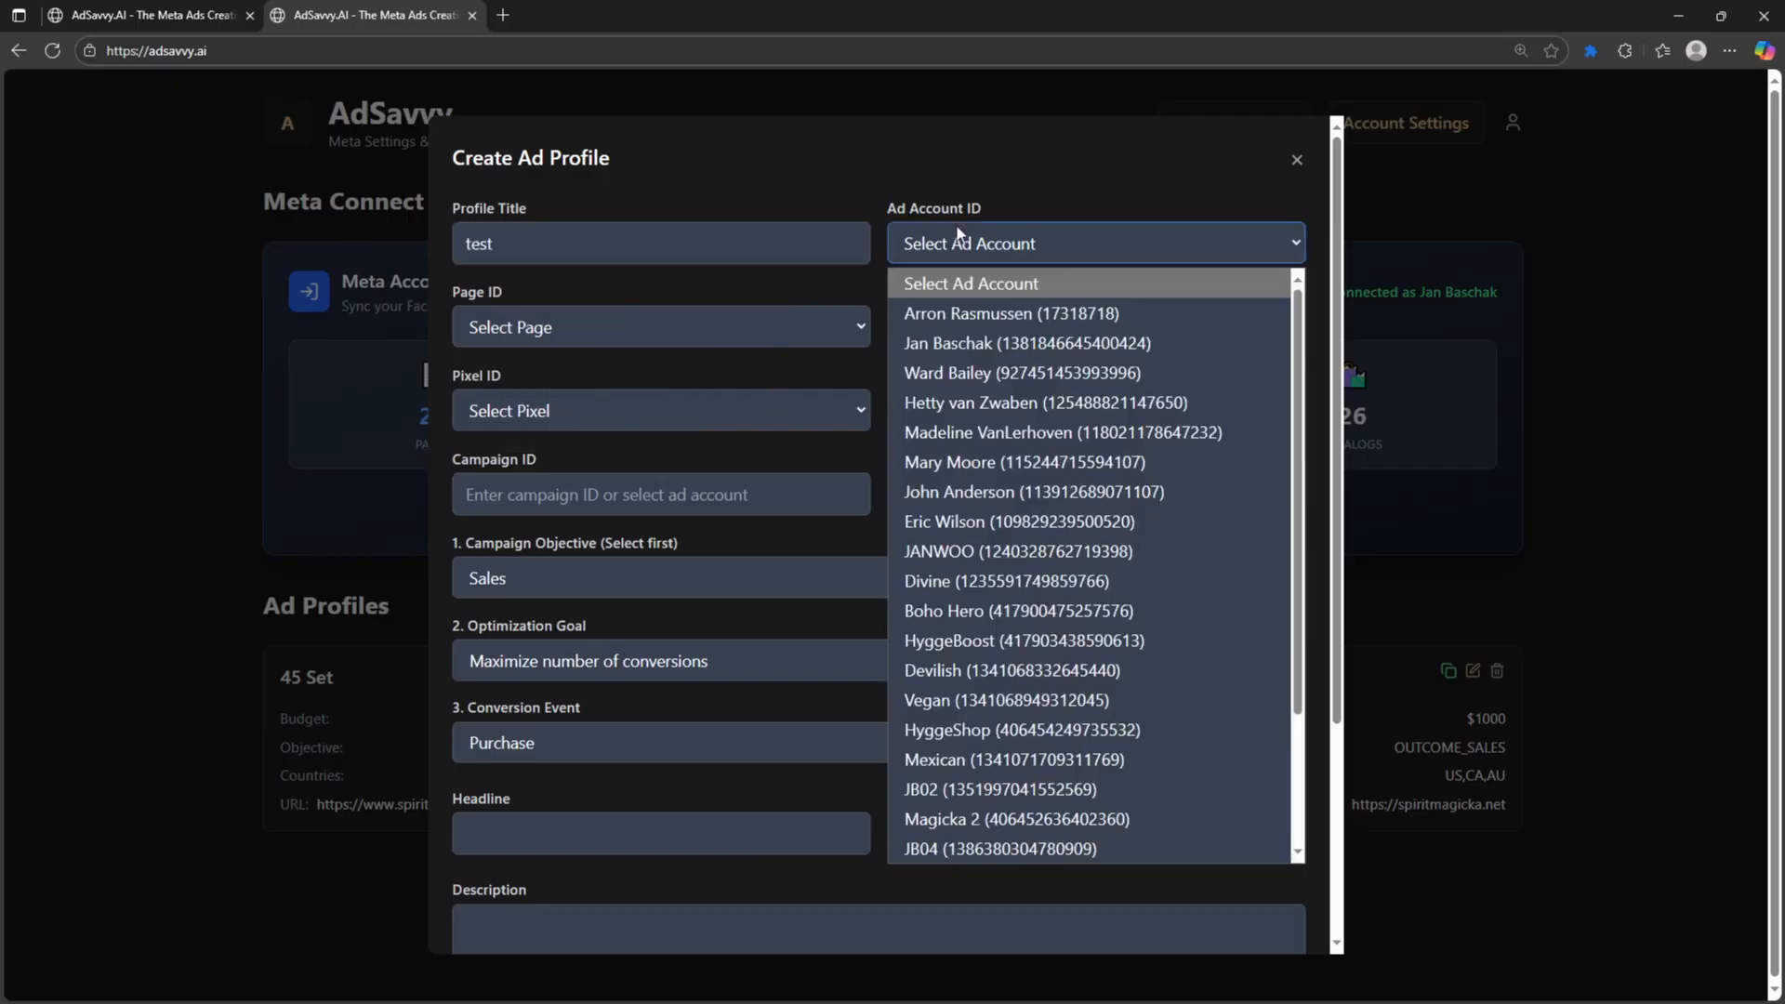
pyautogui.click(958, 308)
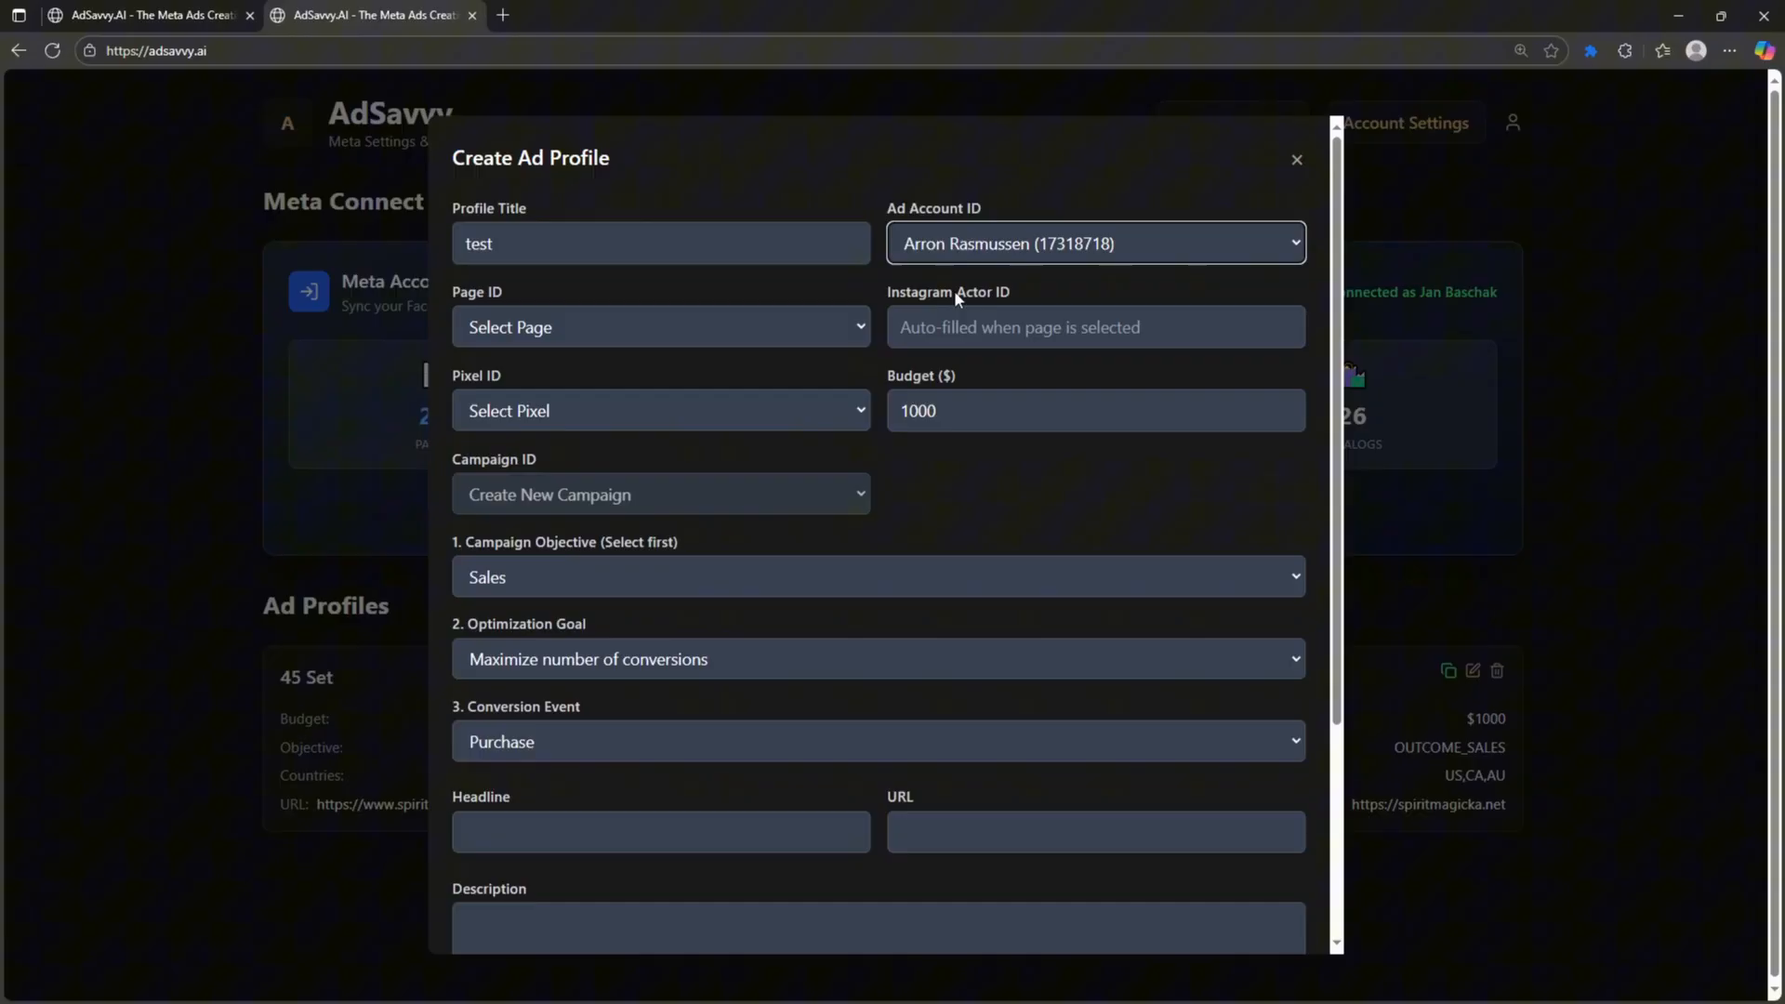
# - Set the profile's page to Spirit Magicka Crystals and choose the ad account's pixel
pyautogui.click(737, 327)
pyautogui.click(703, 393)
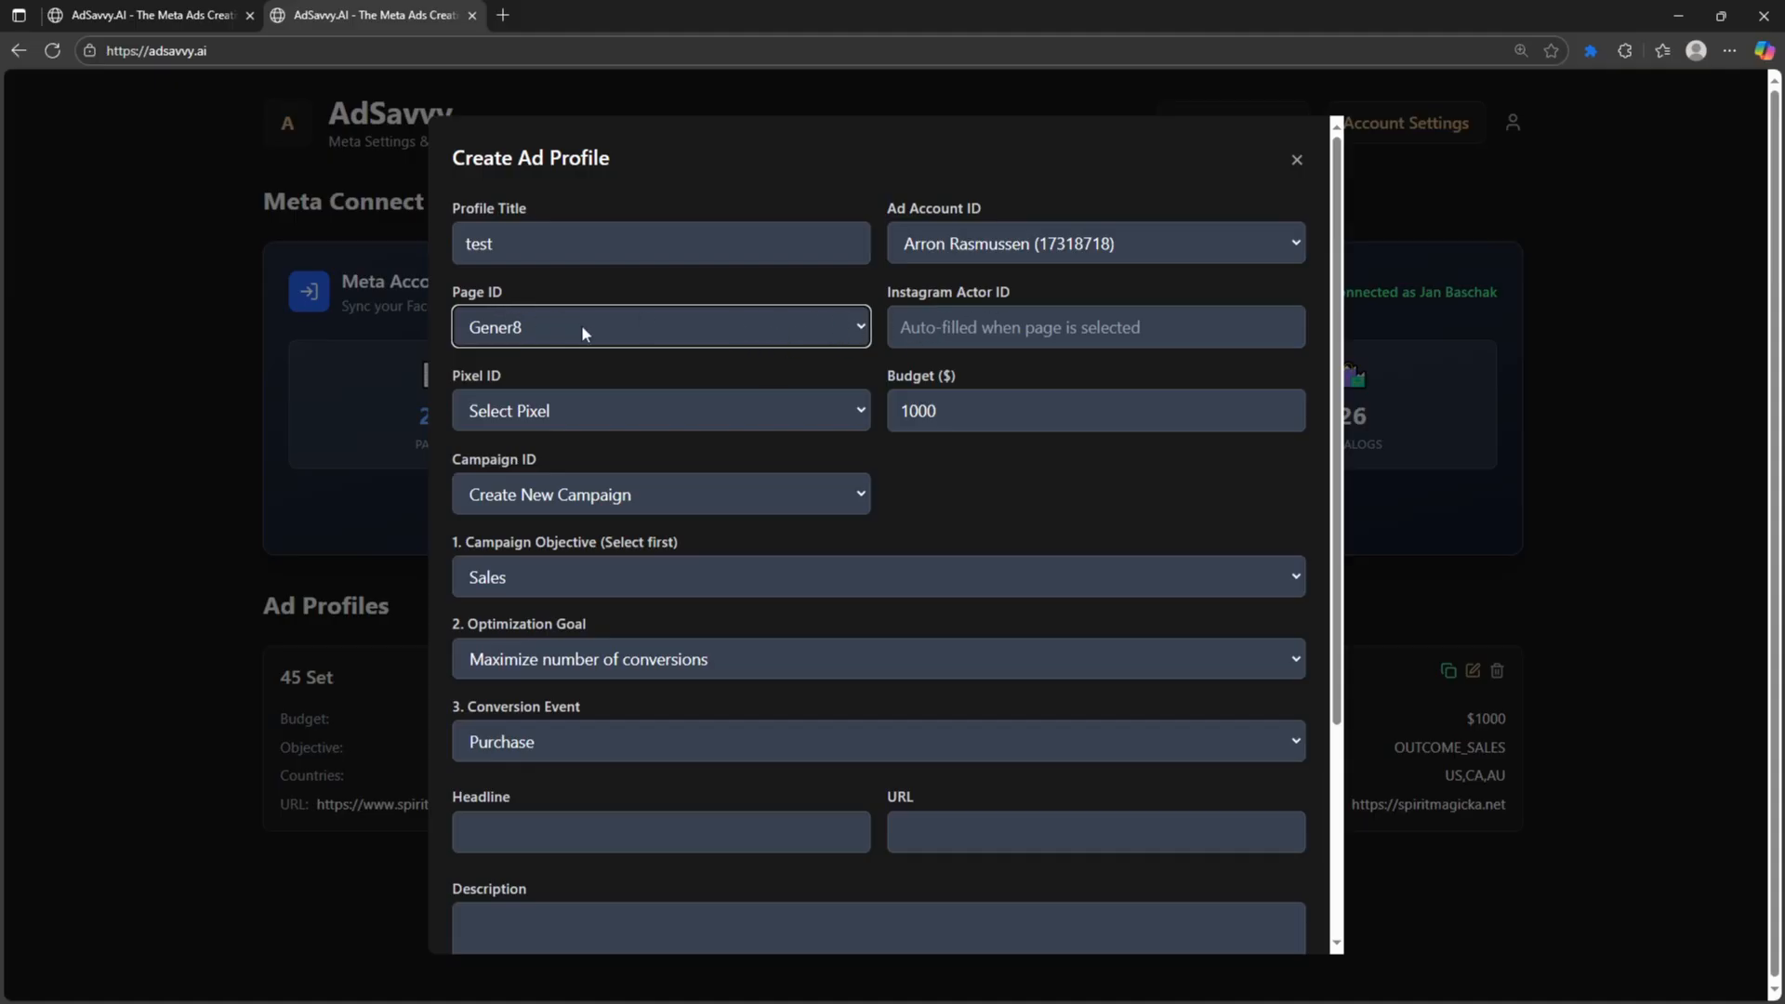
pyautogui.click(773, 332)
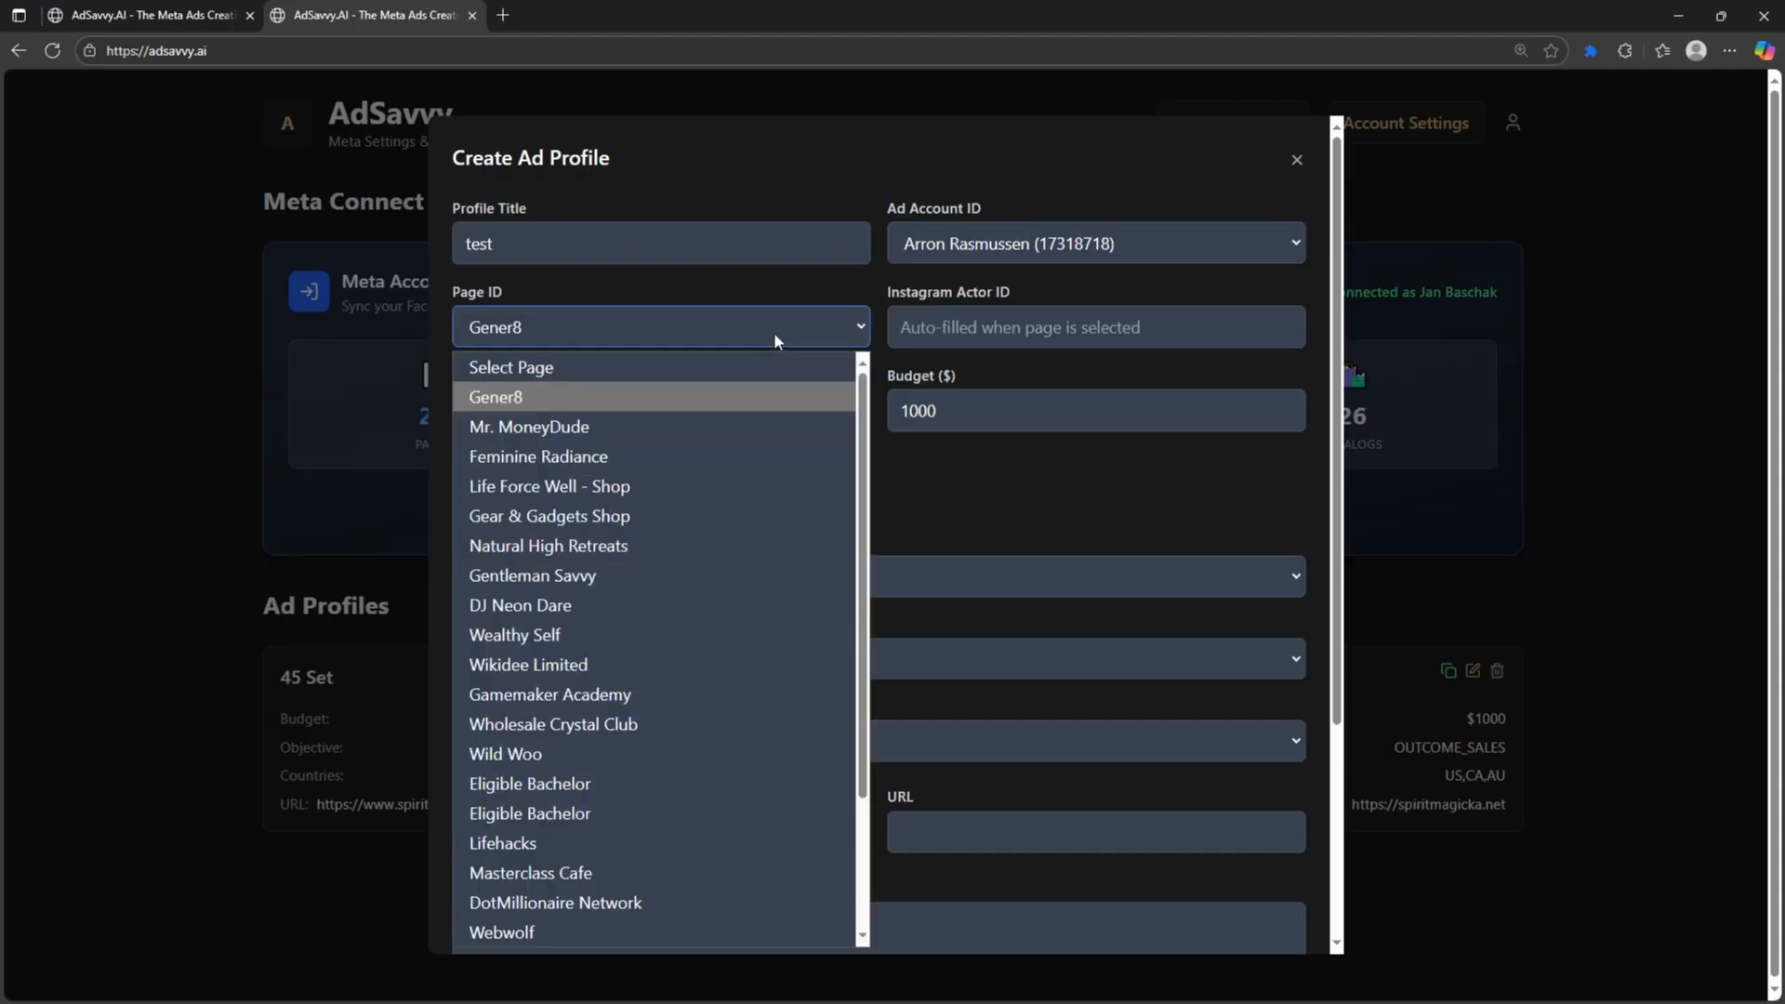
pyautogui.click(702, 428)
pyautogui.click(614, 340)
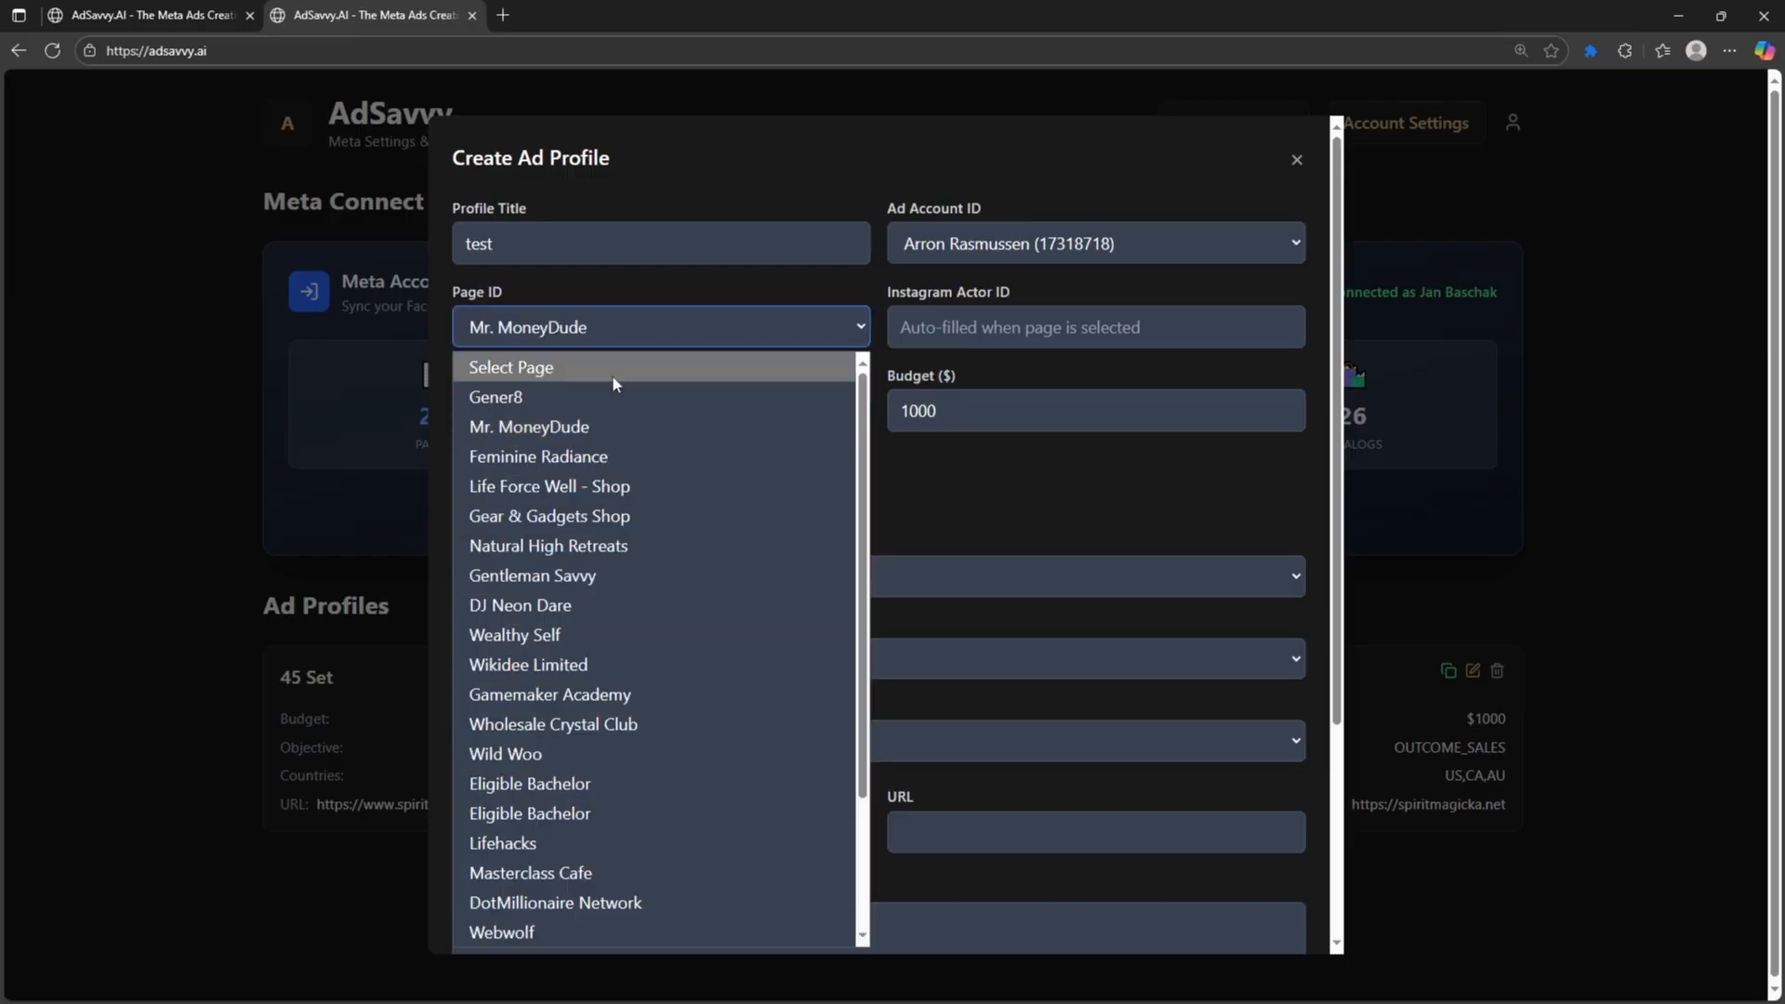
pyautogui.scroll(-2, 615, 373)
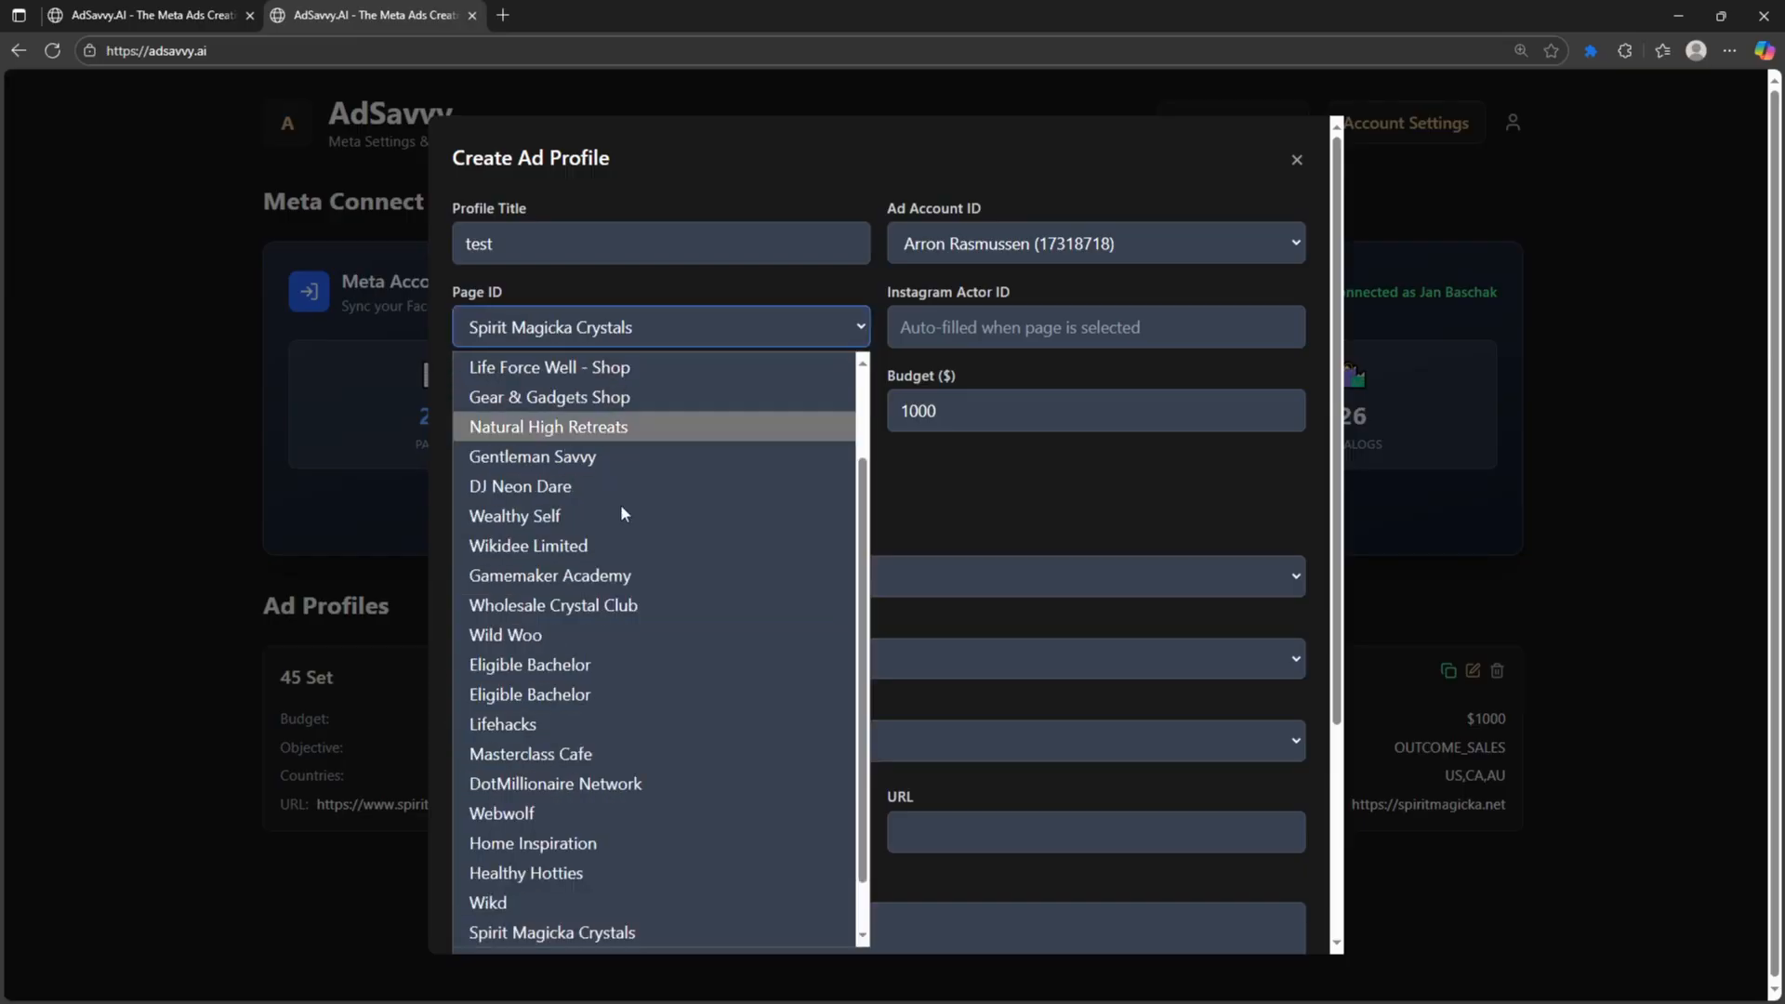
pyautogui.click(593, 932)
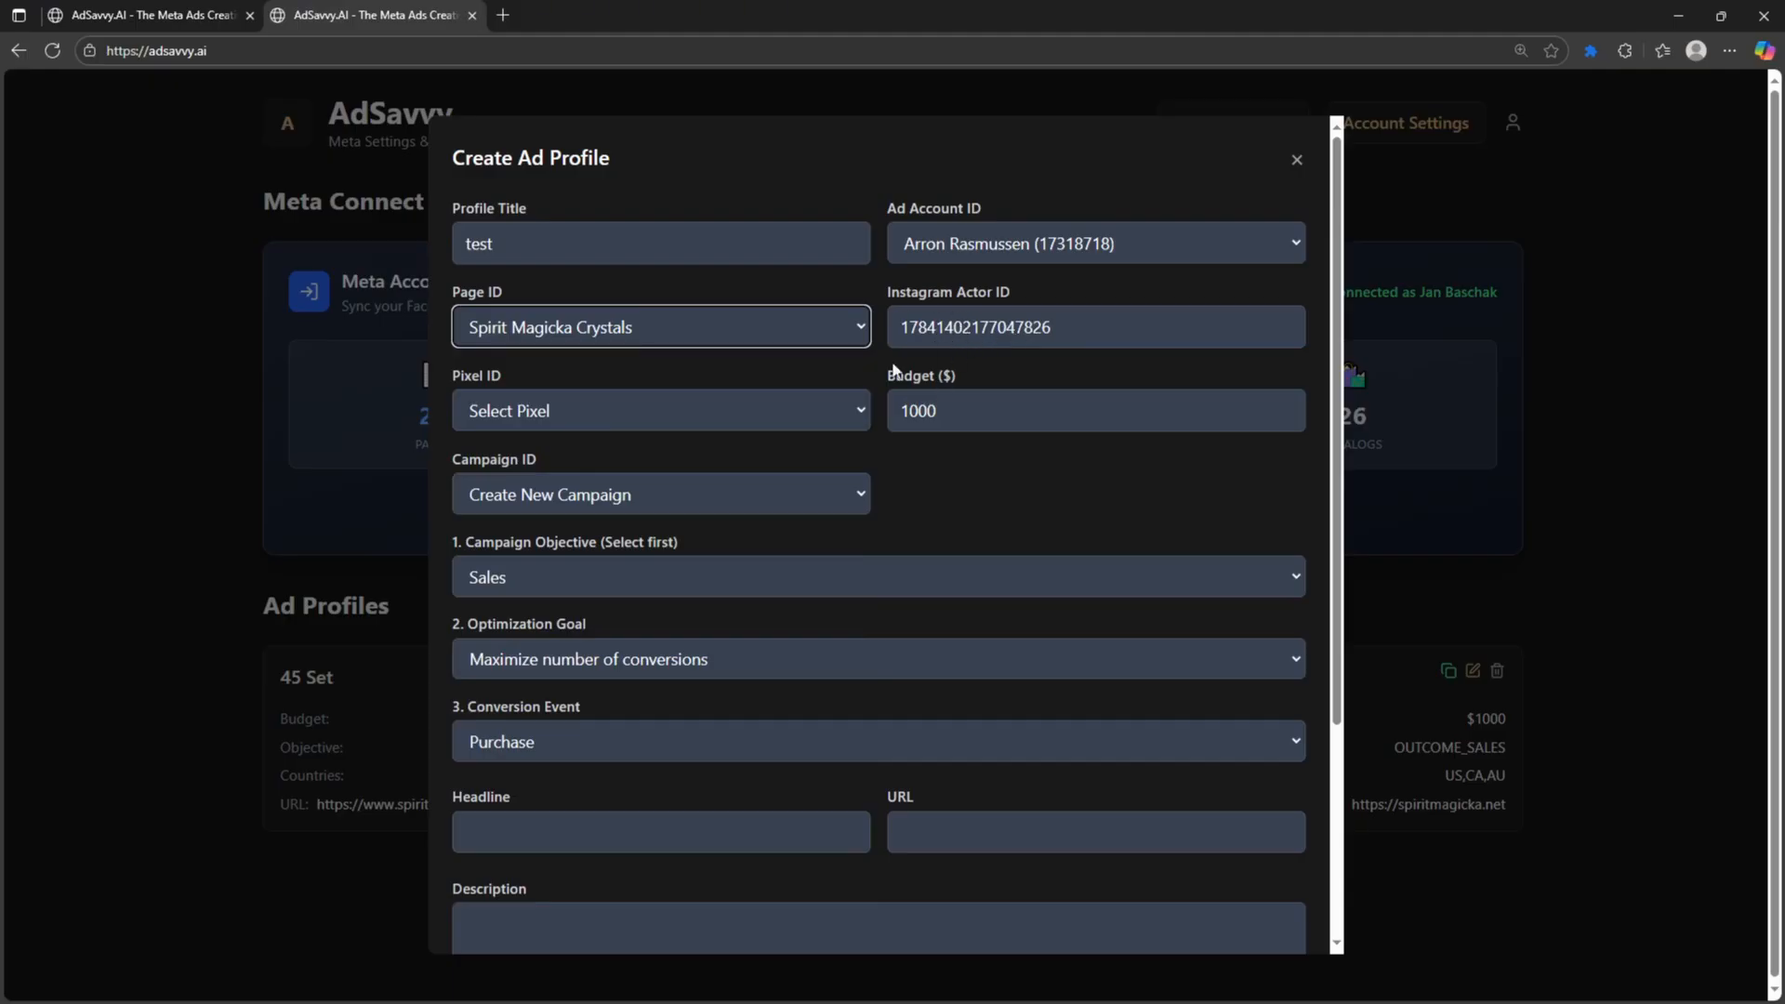
pyautogui.click(670, 412)
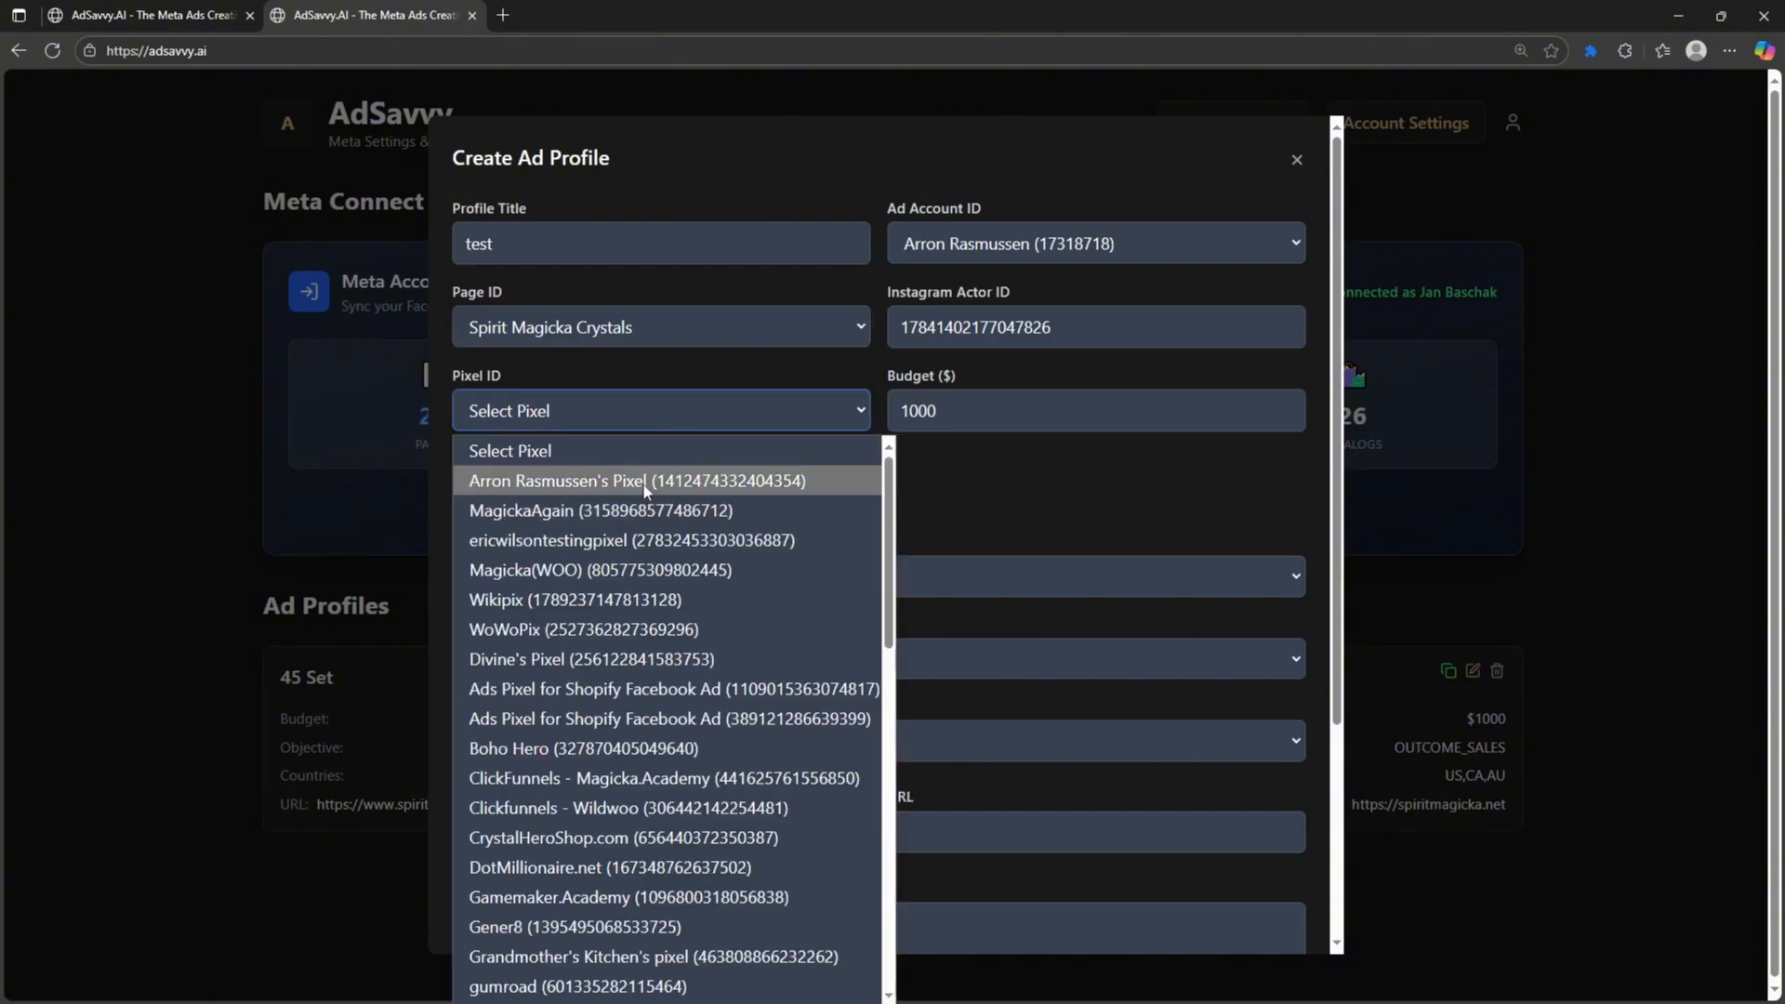
pyautogui.click(695, 478)
# - Set the budget to 5 with Sales as the campaign objective
pyautogui.doubleClick(930, 410)
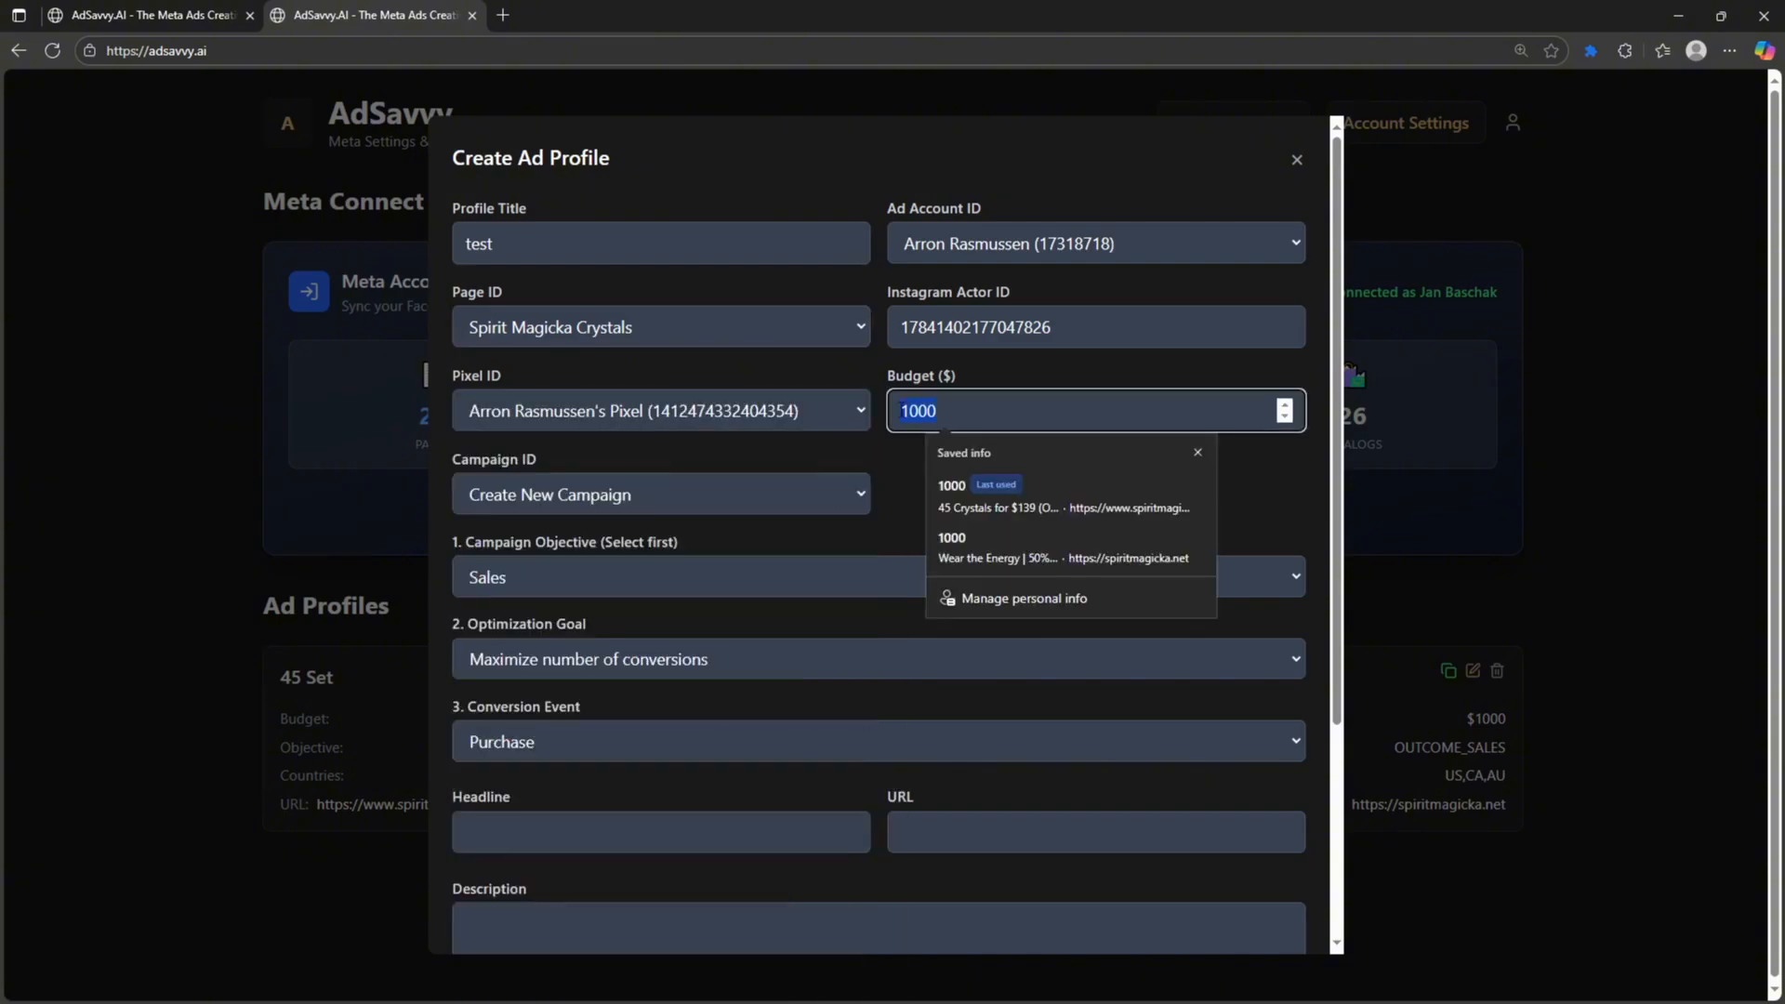
pyautogui.write('5')
pyautogui.click(1024, 561)
pyautogui.click(1024, 561)
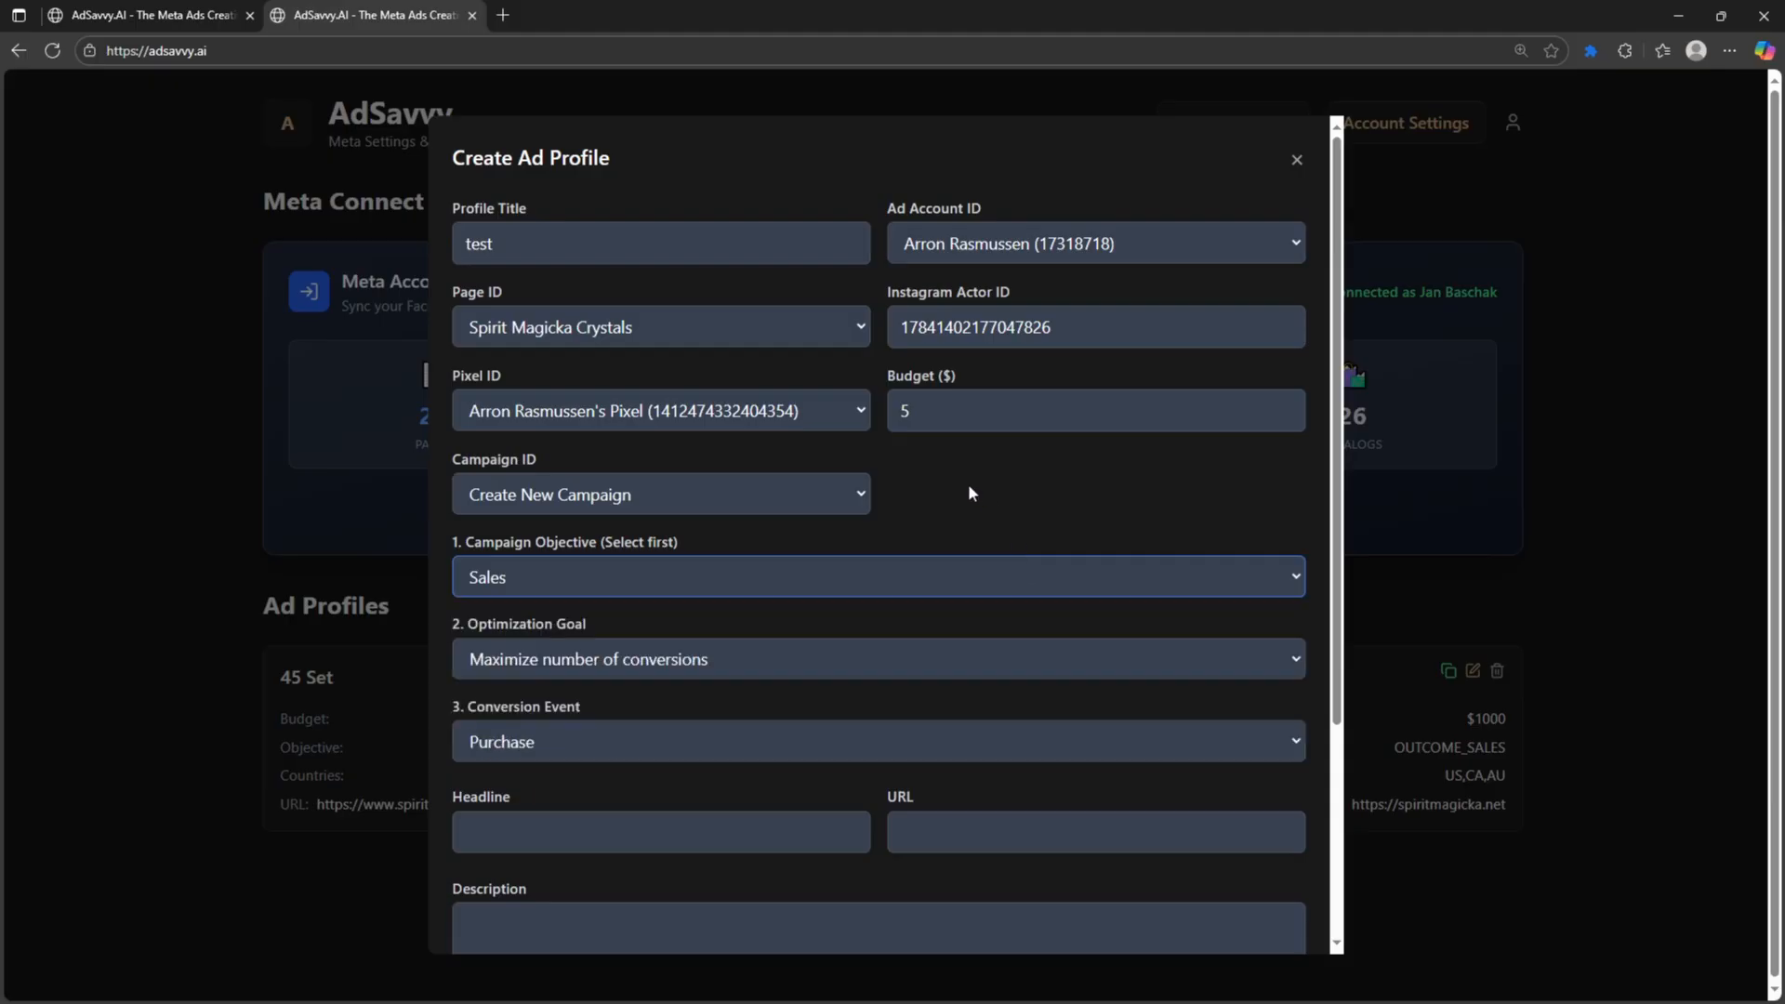
# - Browse the existing campaigns, then go back to Create New Campaign
pyautogui.click(689, 498)
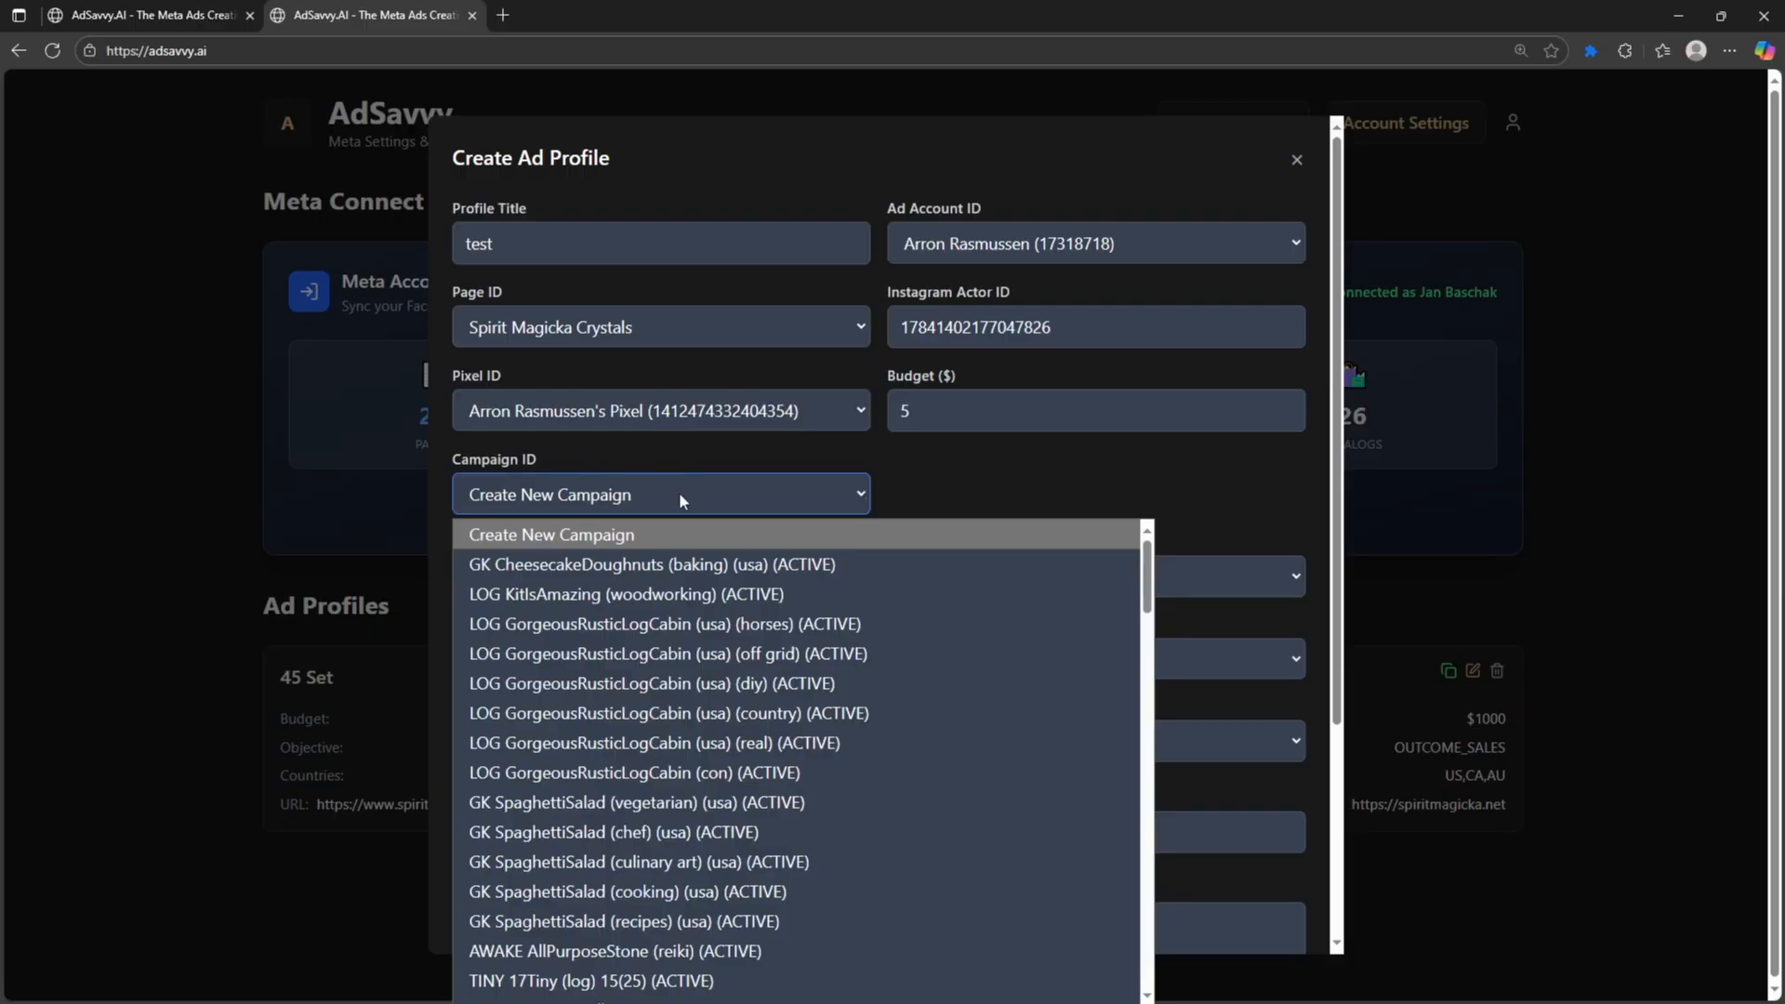
pyautogui.click(676, 567)
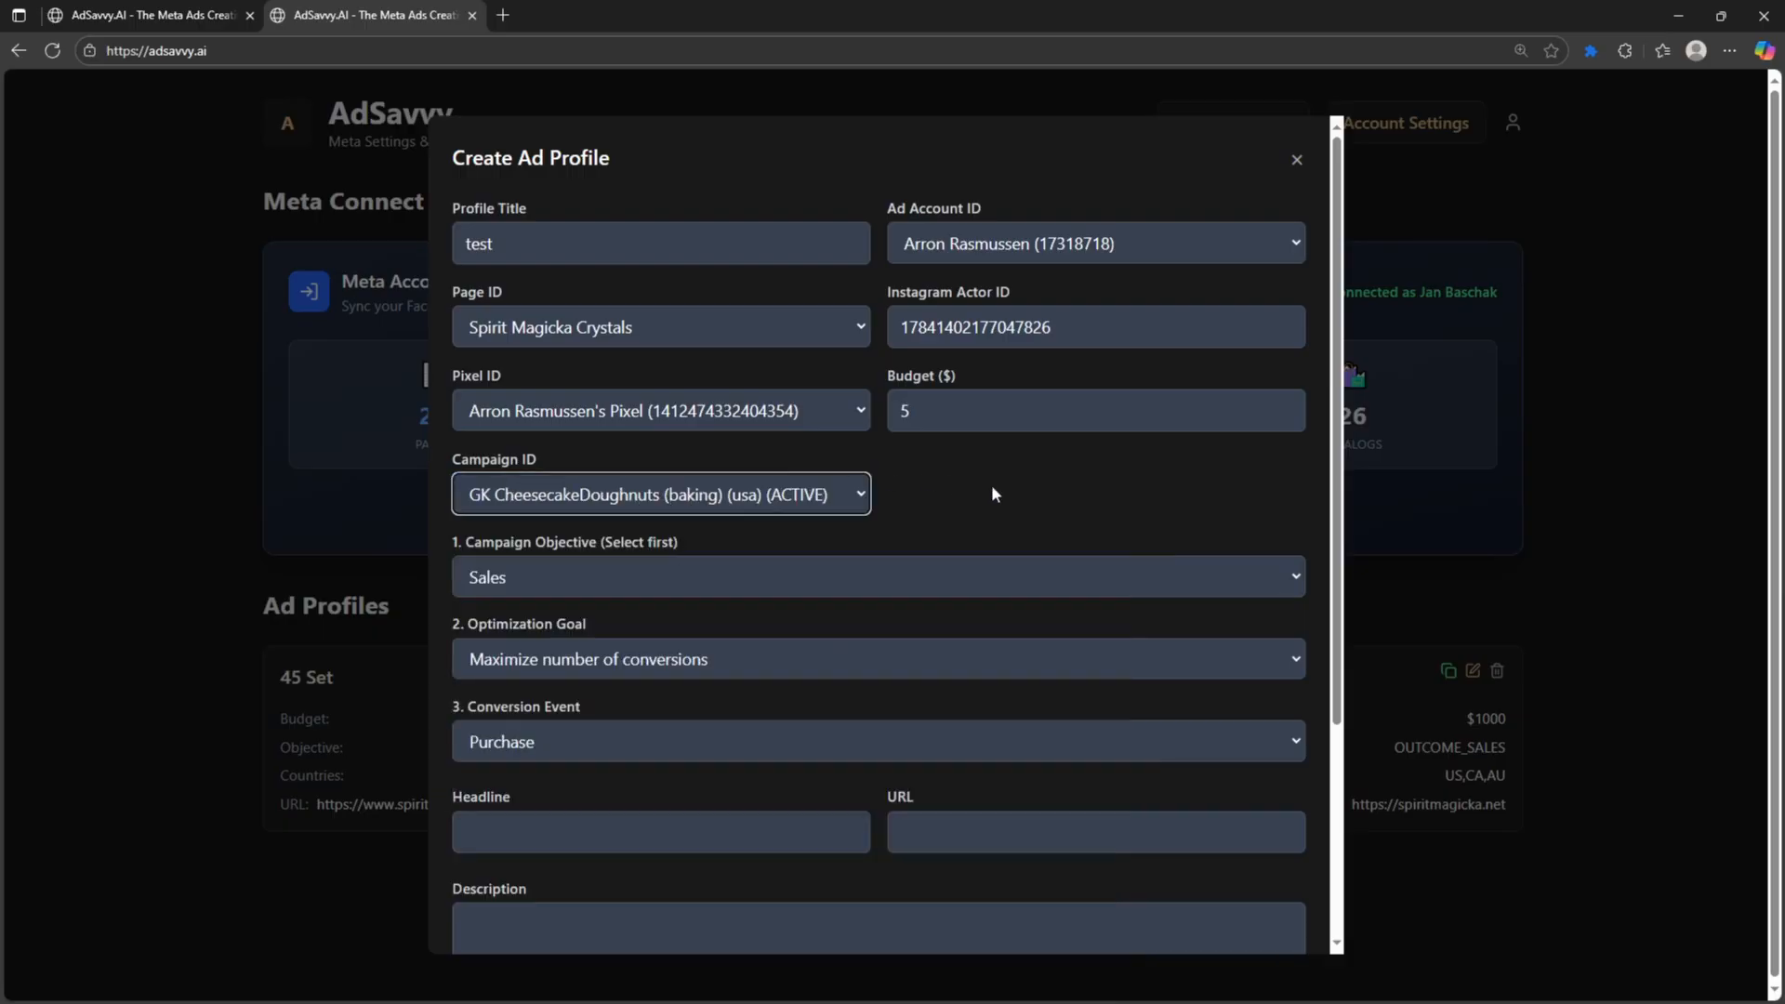
pyautogui.click(844, 500)
pyautogui.scroll(-8, 713, 643)
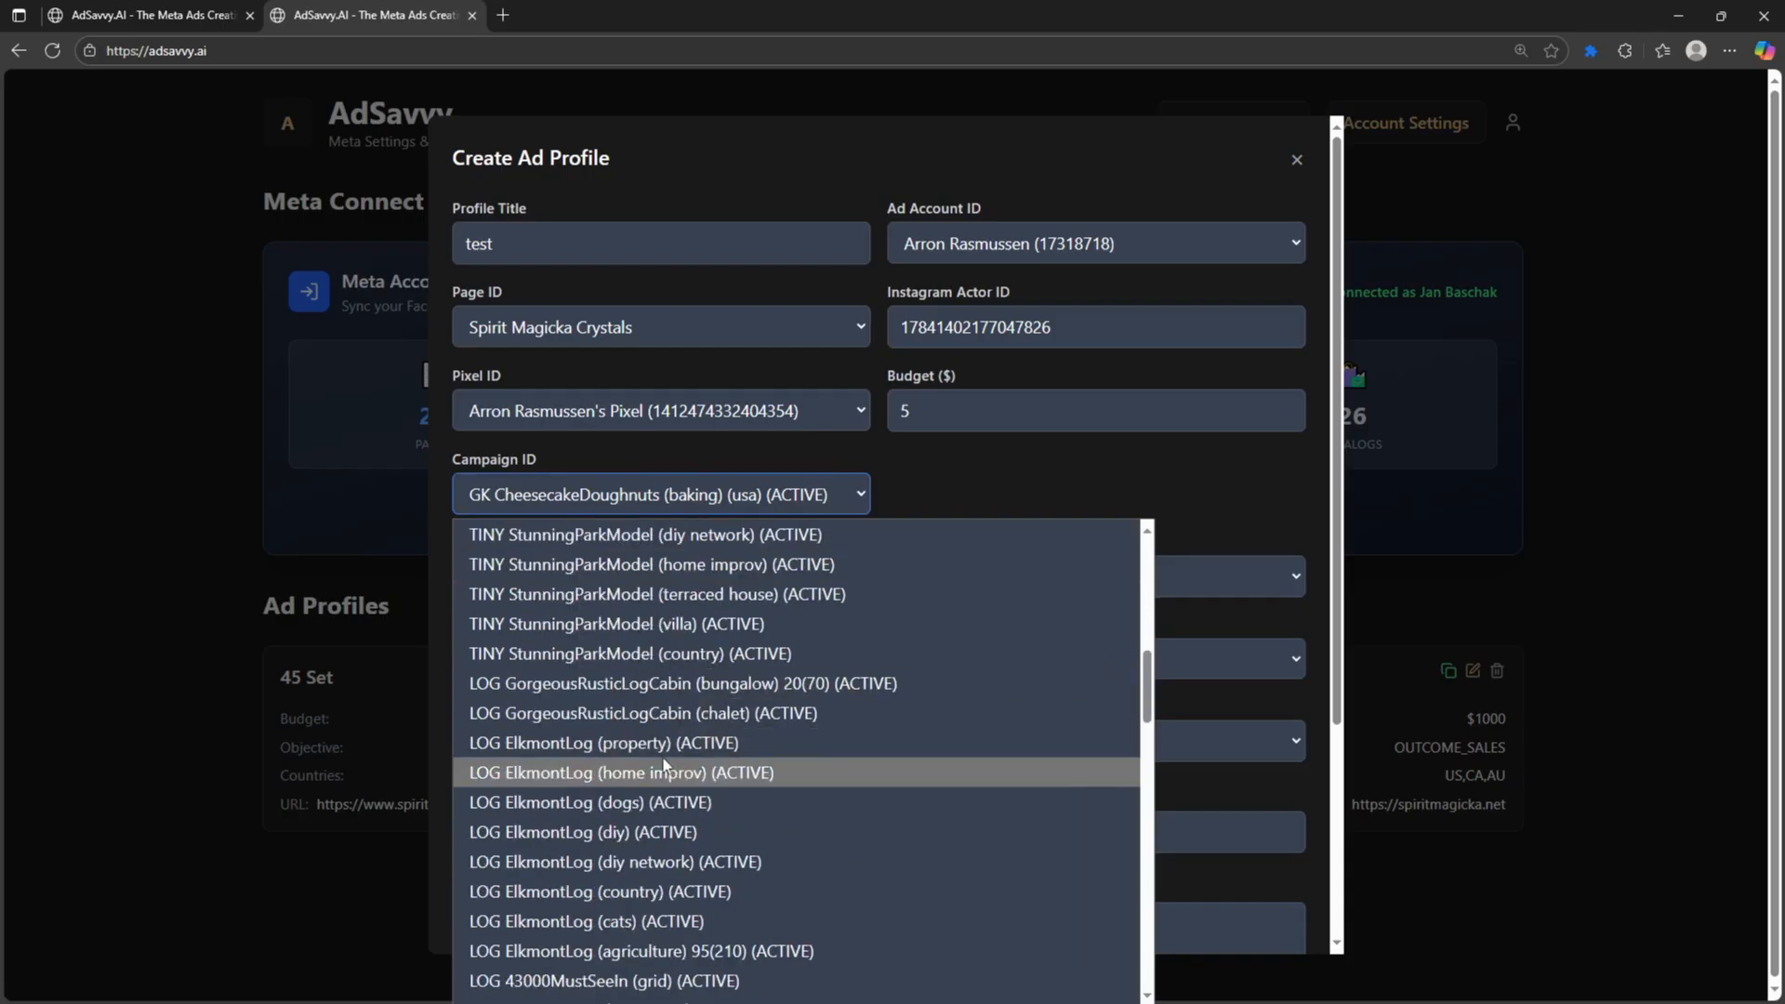
pyautogui.click(712, 771)
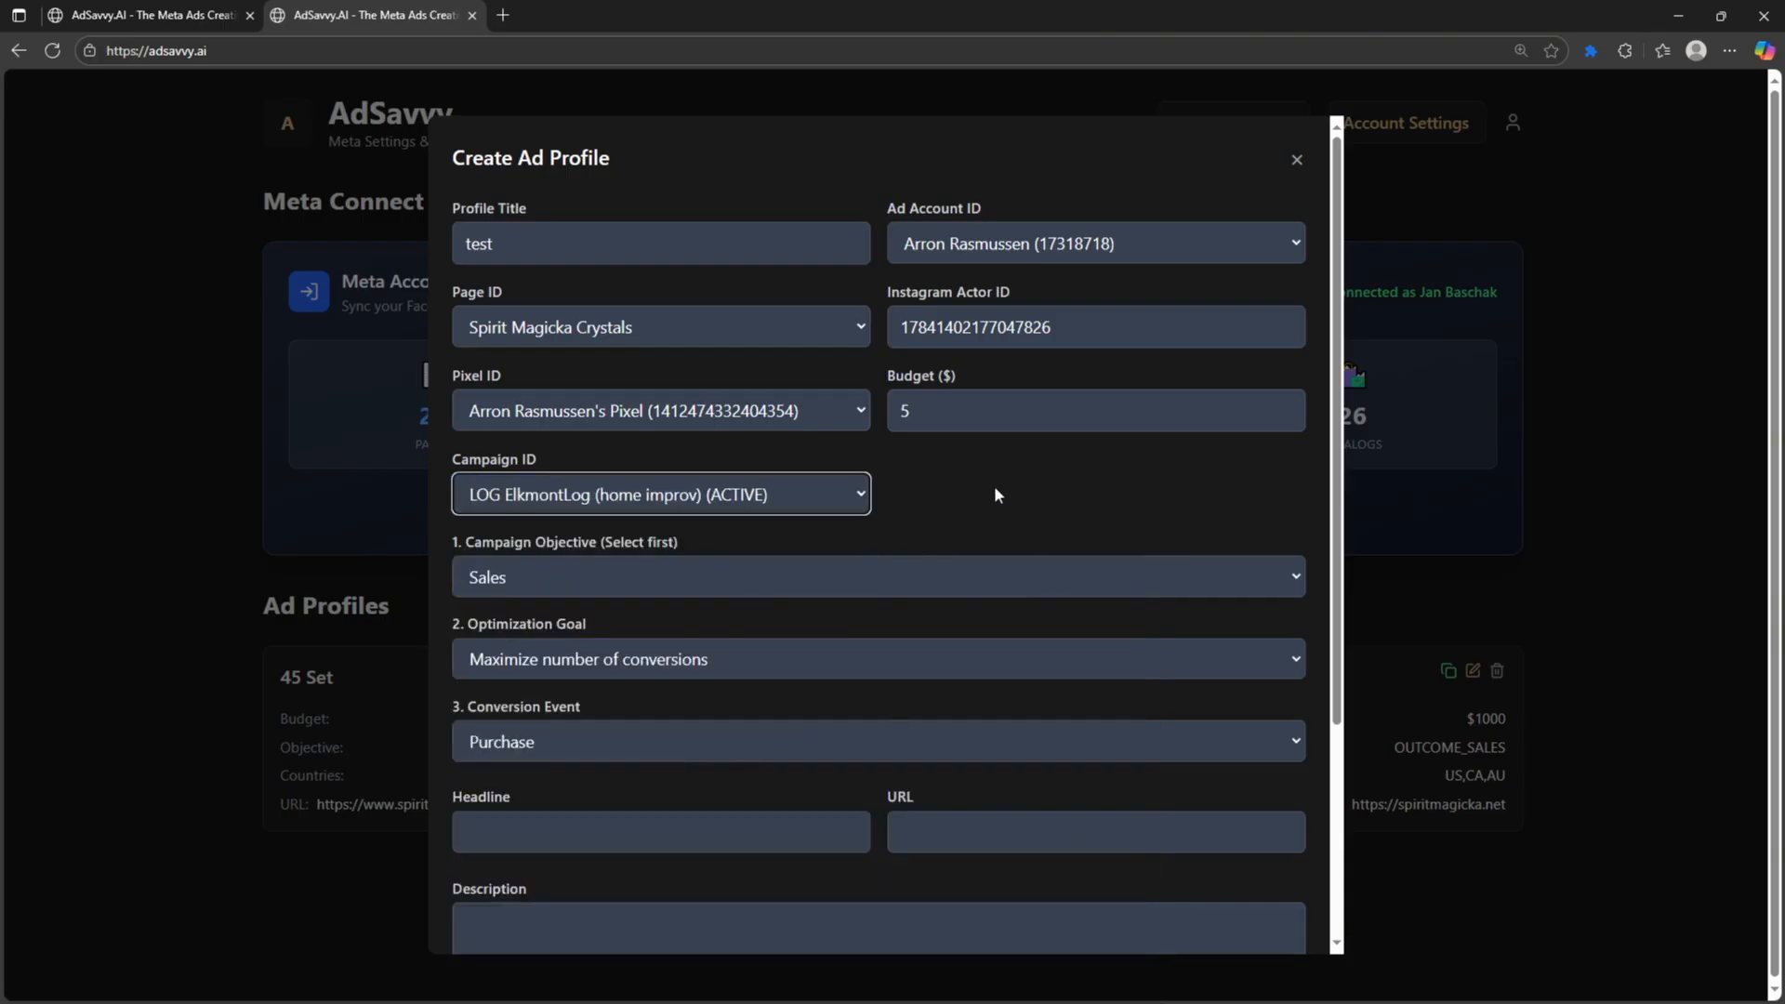
pyautogui.click(744, 510)
pyautogui.scroll(8, 644, 539)
pyautogui.click(604, 536)
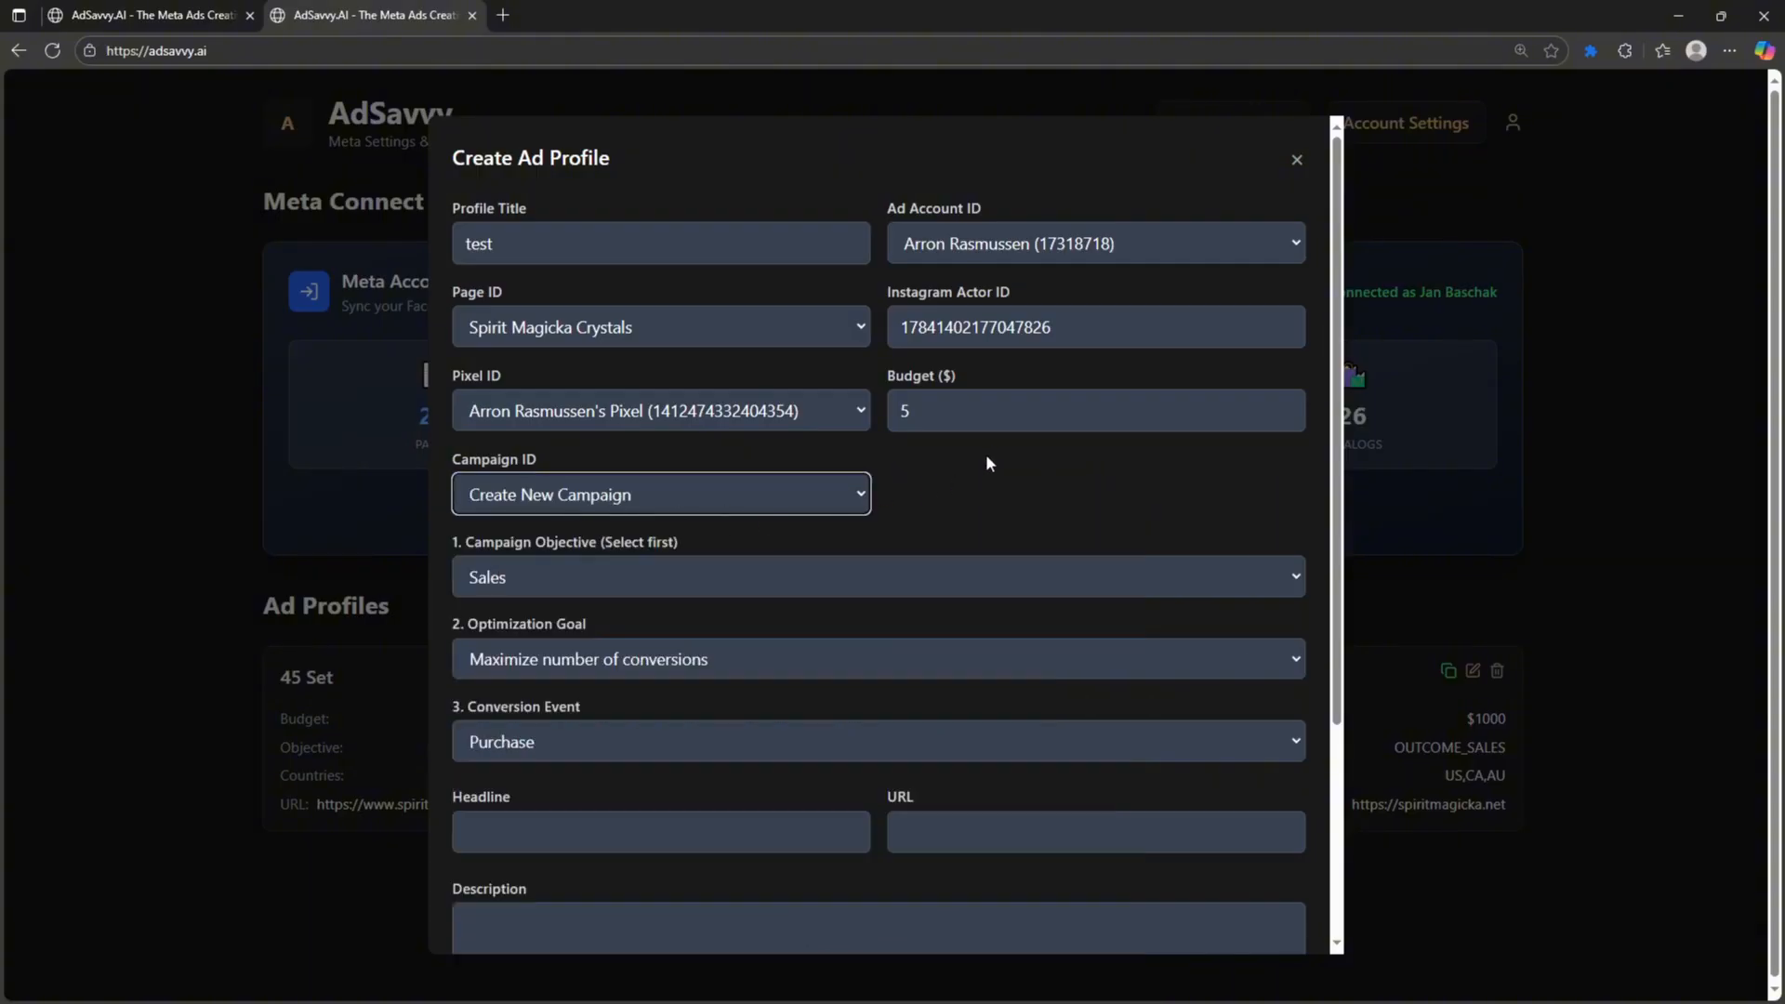
# - Keep the Sales objective, optimize for value of conversions, and keep the Purchase conversion event
pyautogui.click(743, 588)
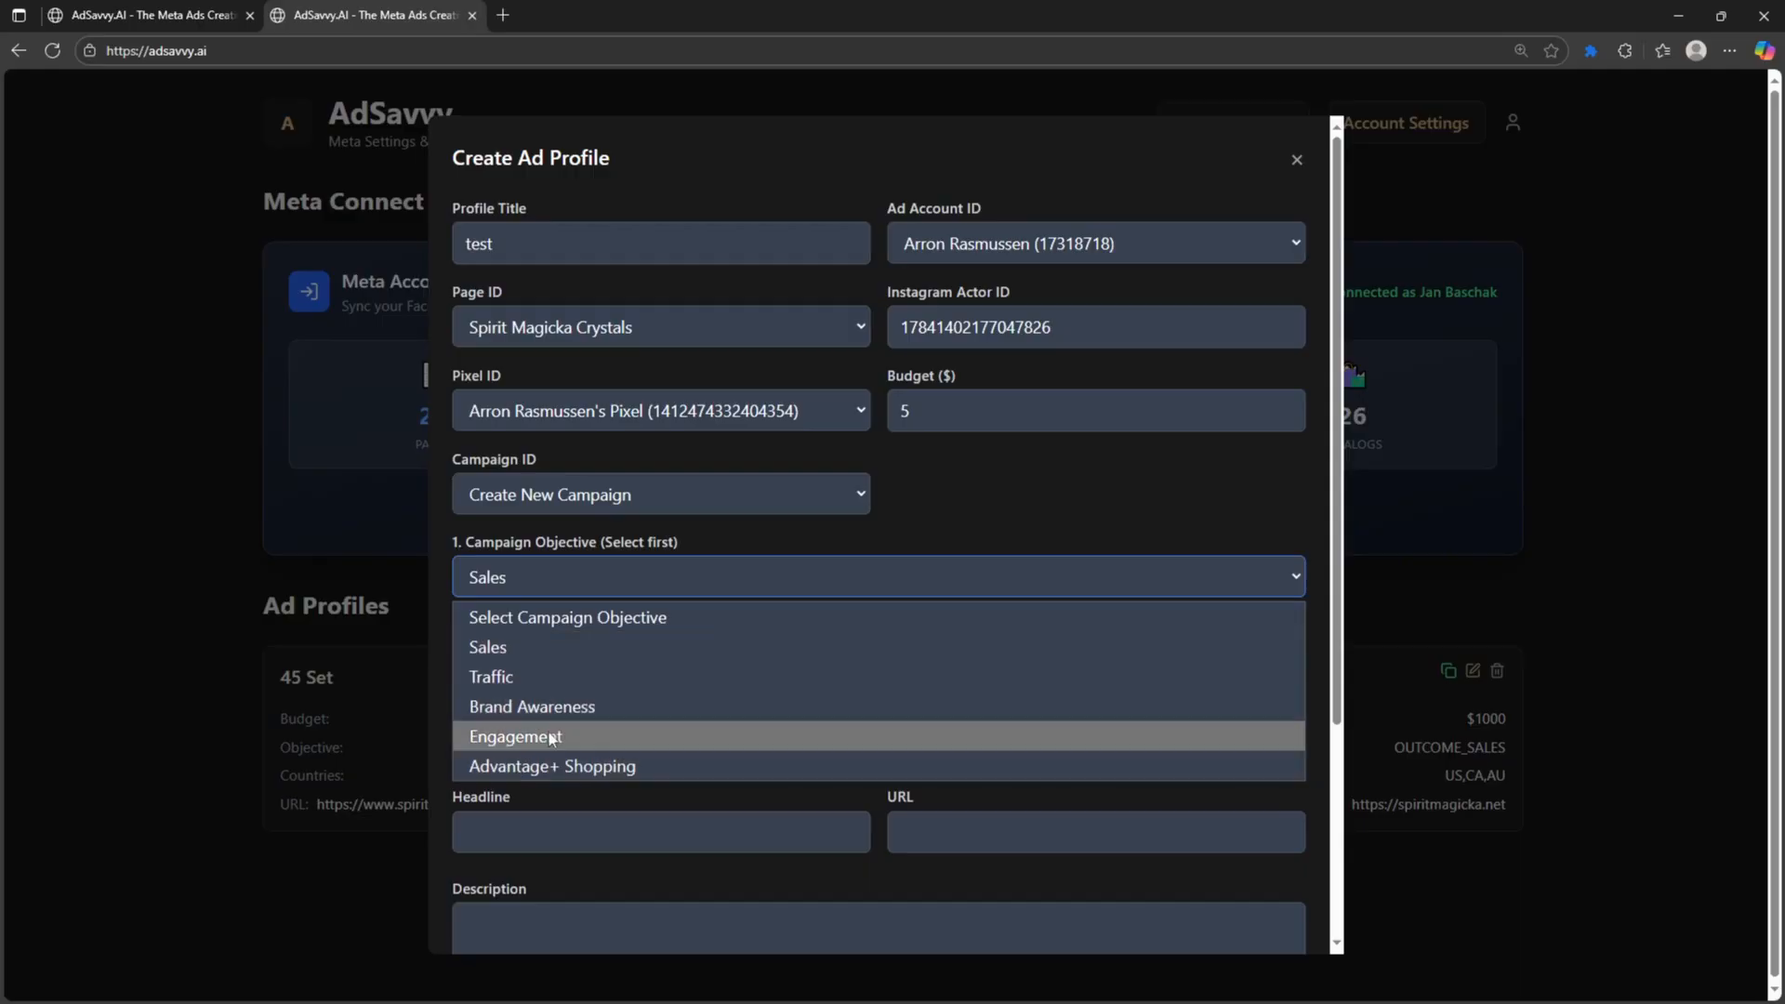
pyautogui.click(499, 648)
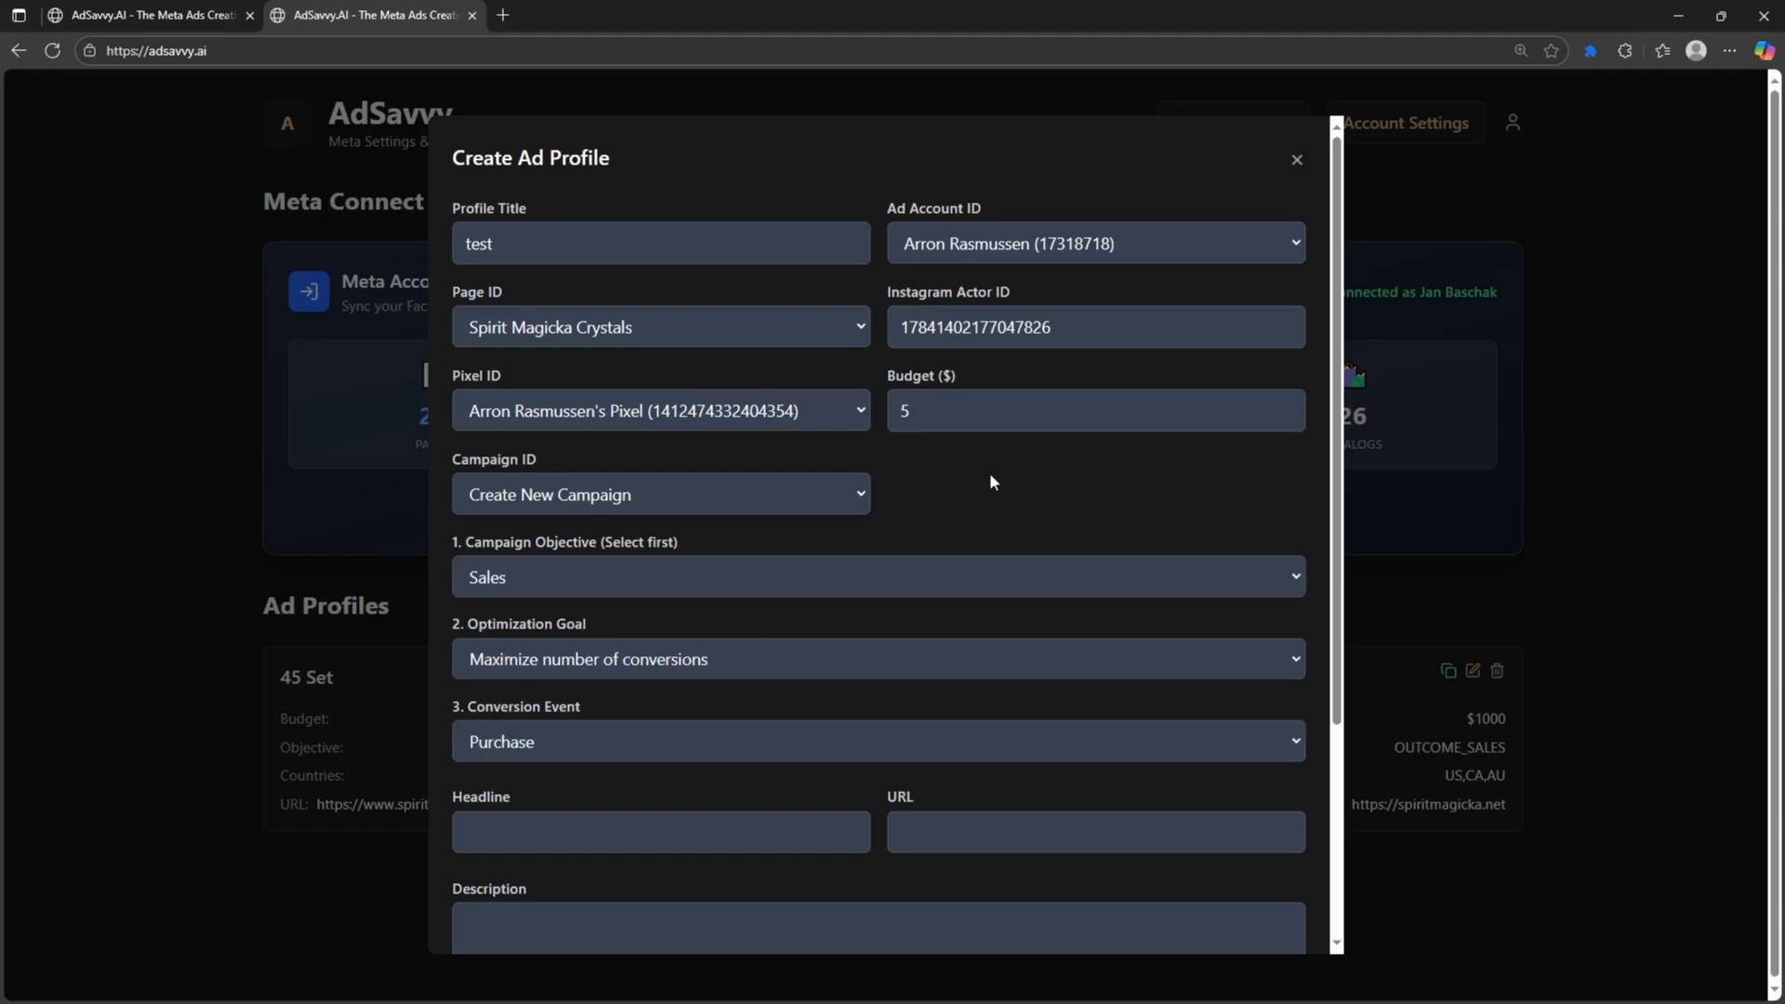
pyautogui.scroll(-1, 646, 594)
pyautogui.click(643, 573)
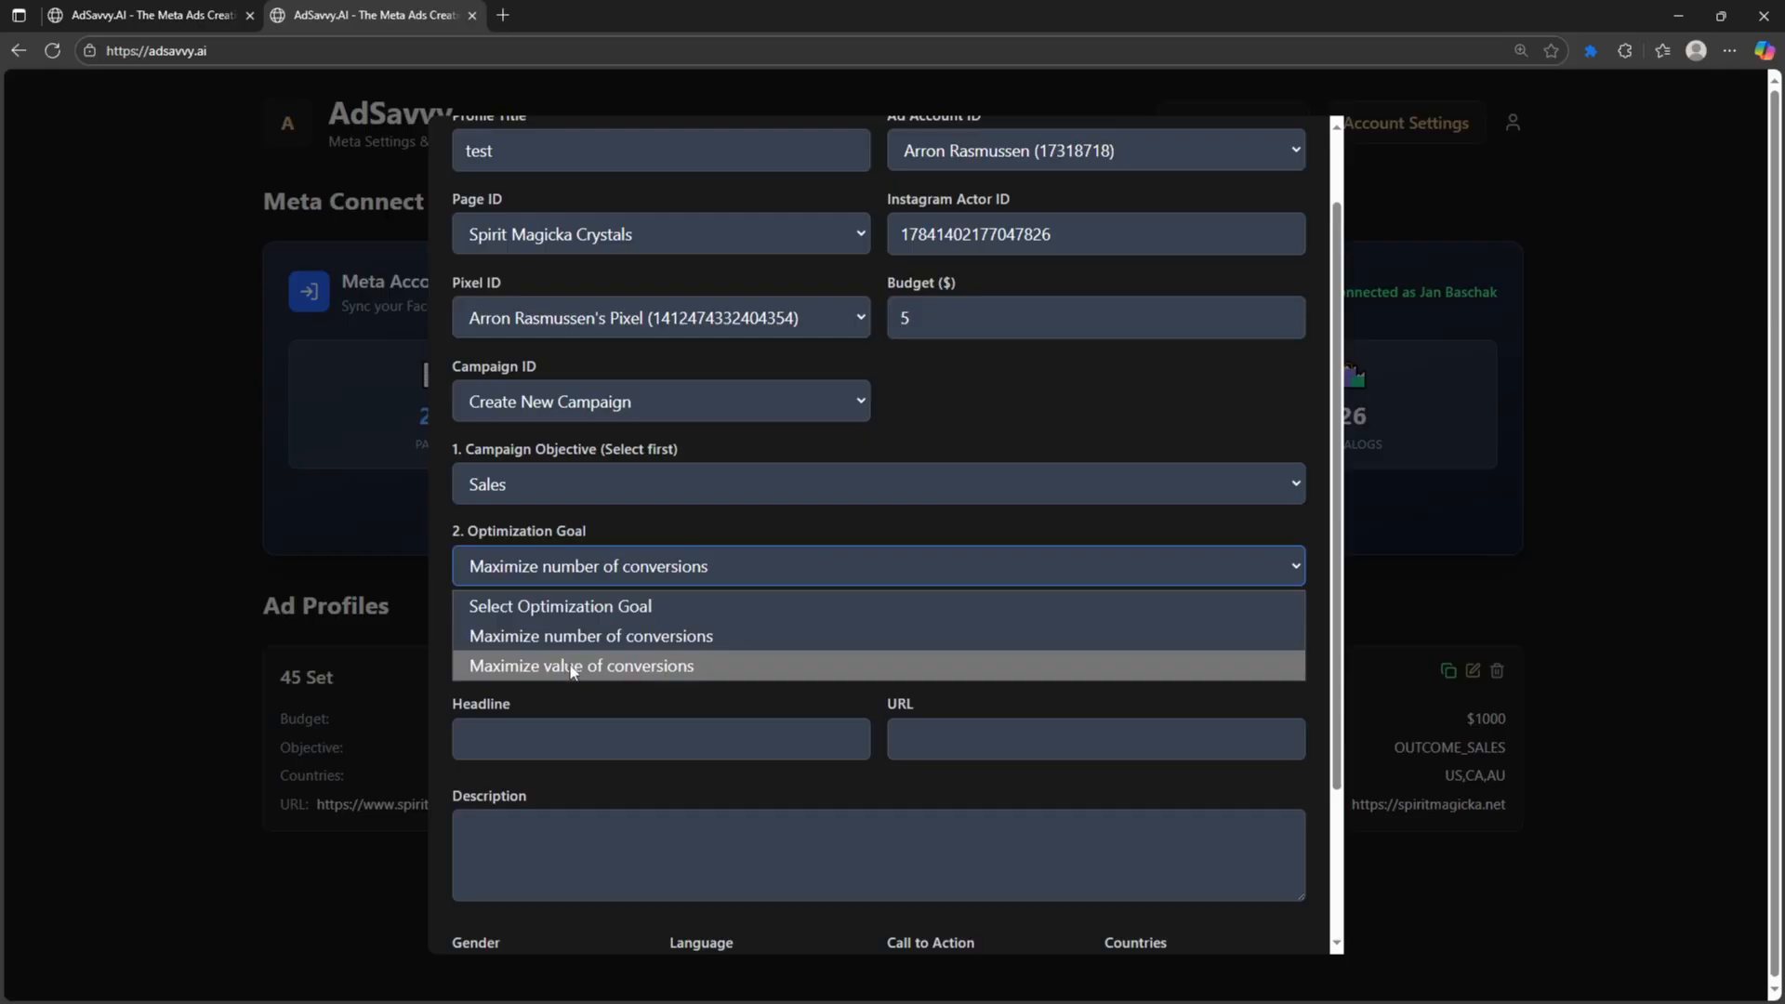
pyautogui.click(605, 667)
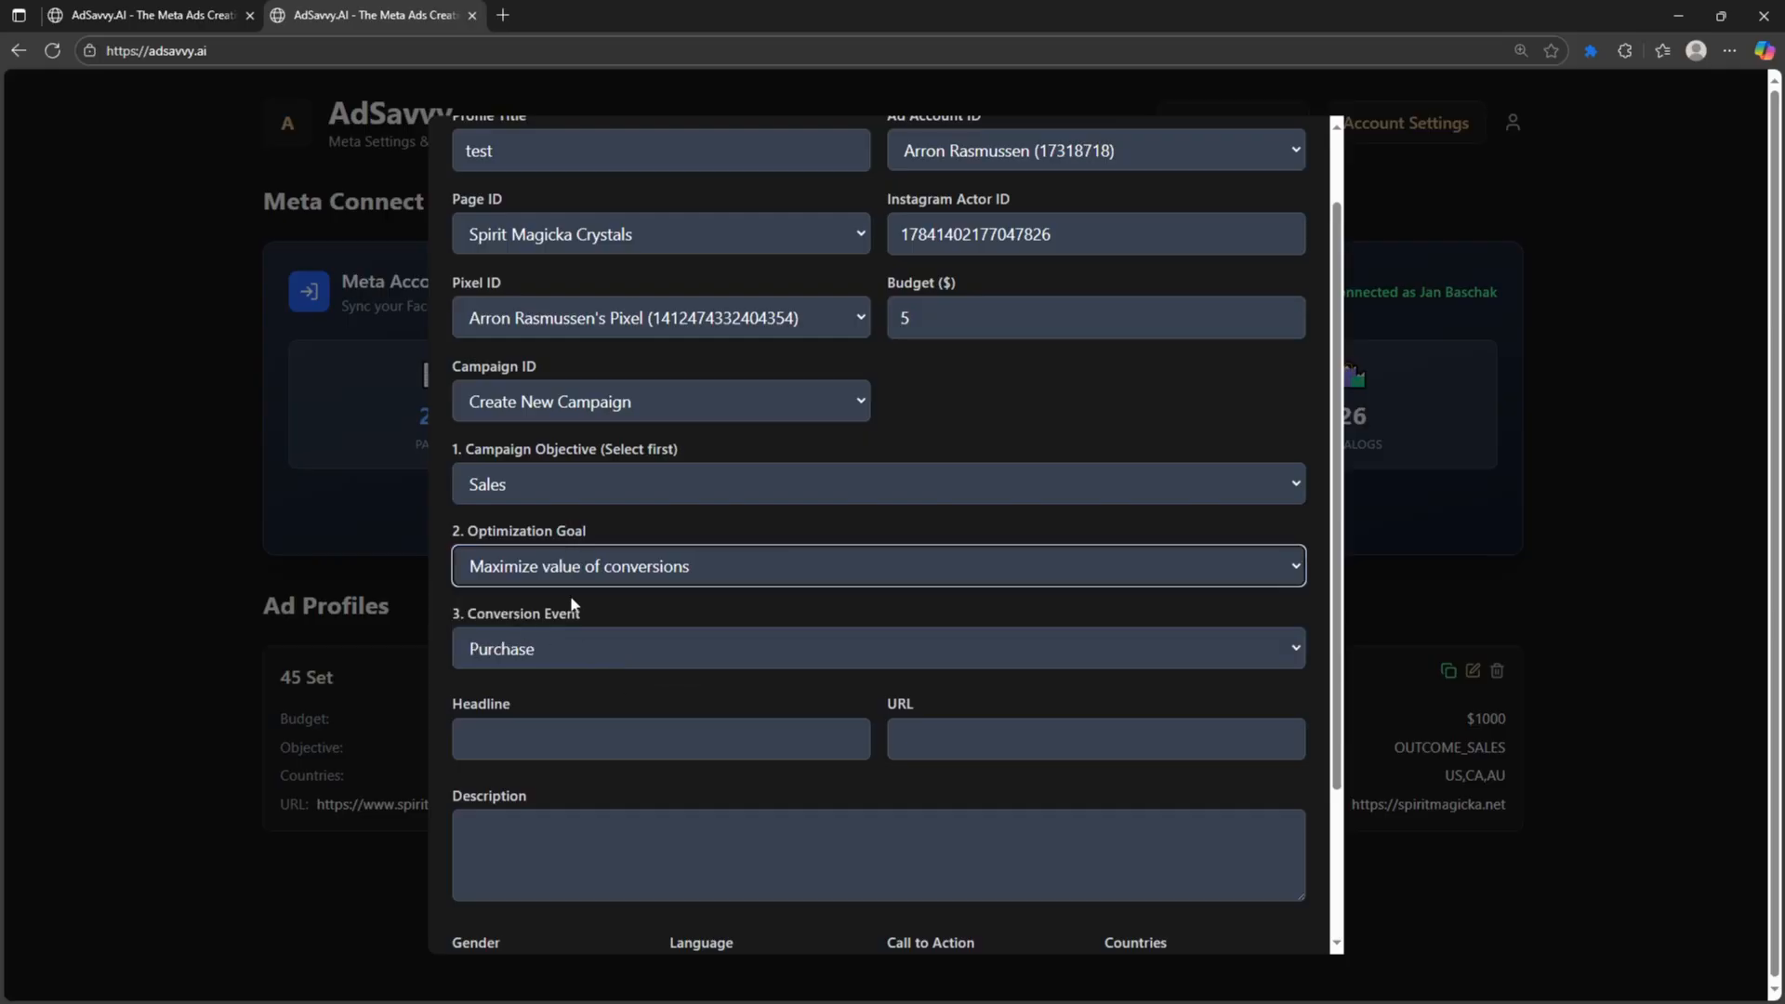
pyautogui.click(984, 431)
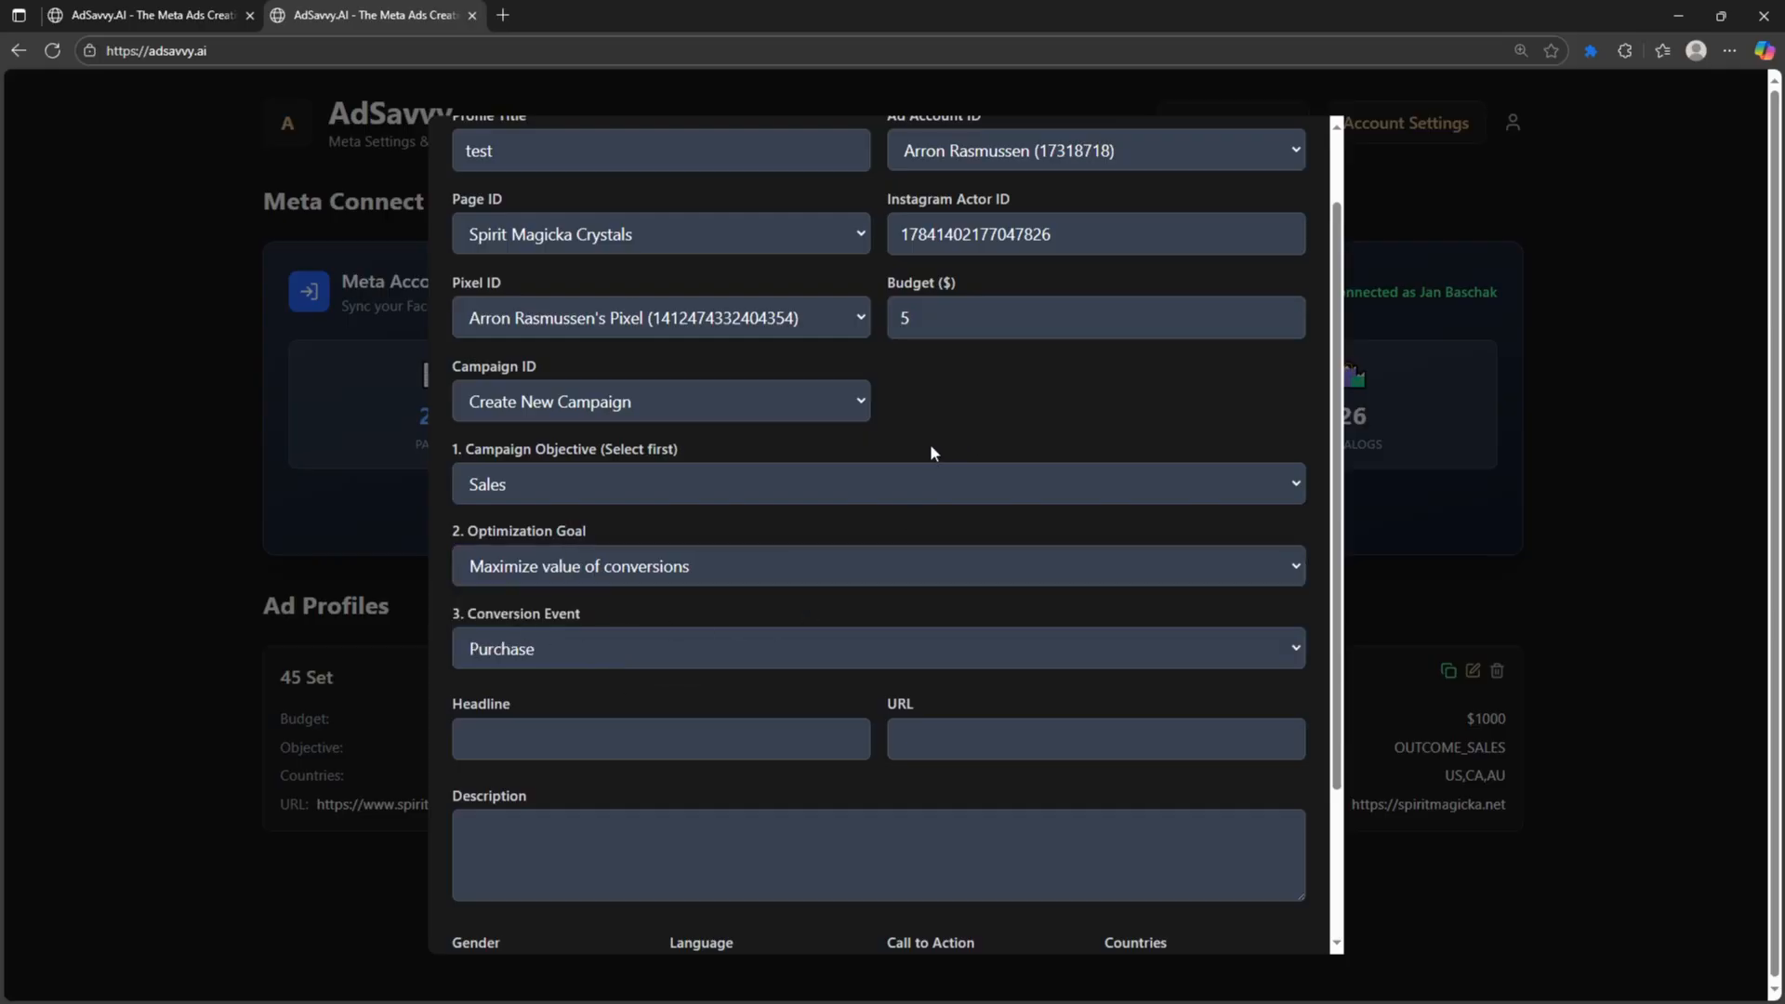
pyautogui.scroll(-1, 930, 453)
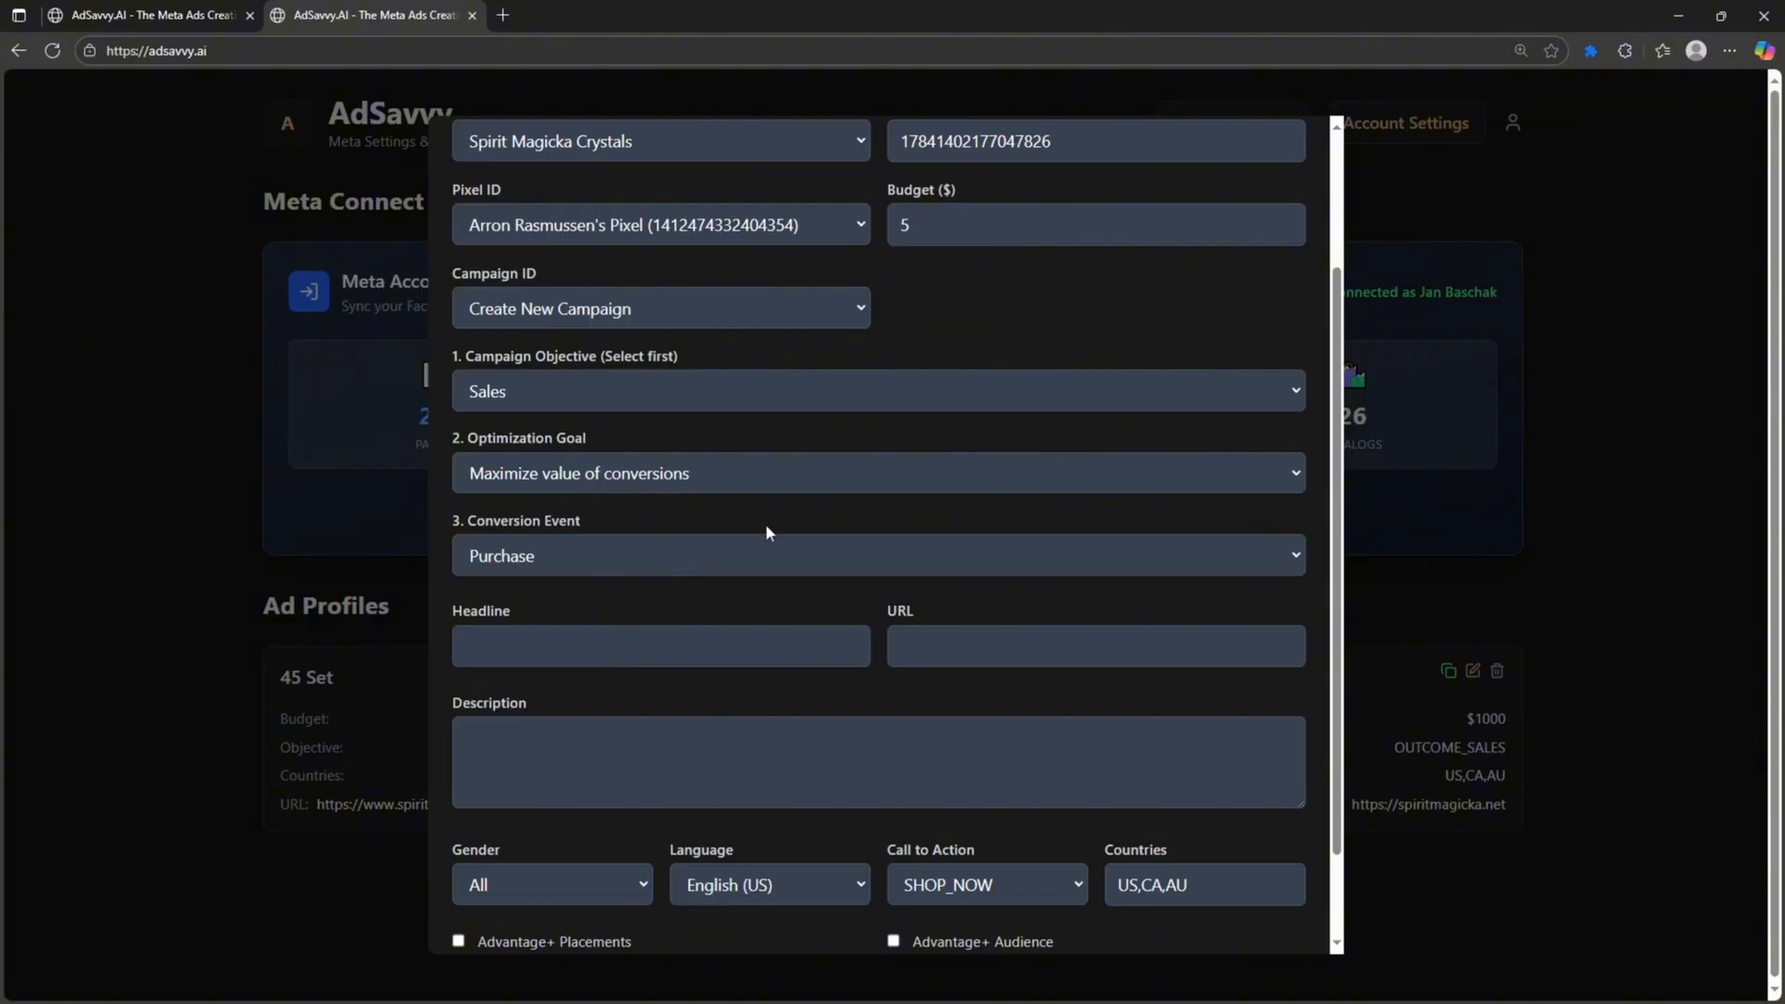
pyautogui.click(659, 562)
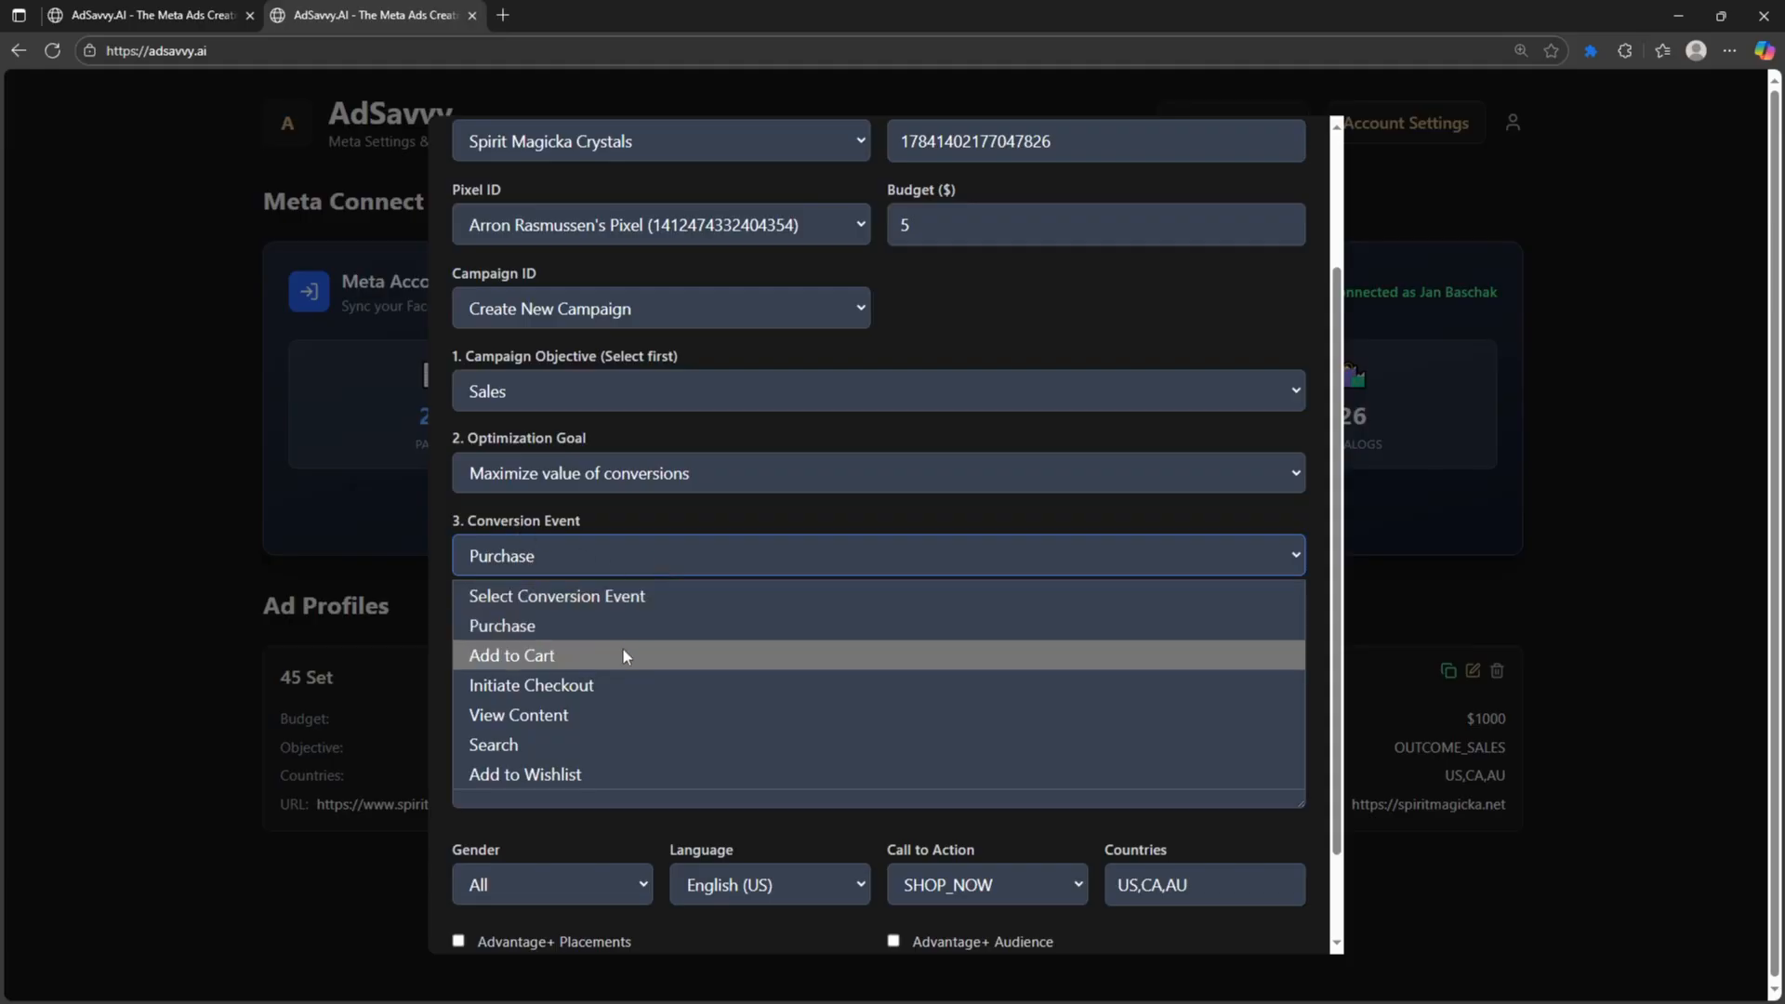
pyautogui.click(534, 630)
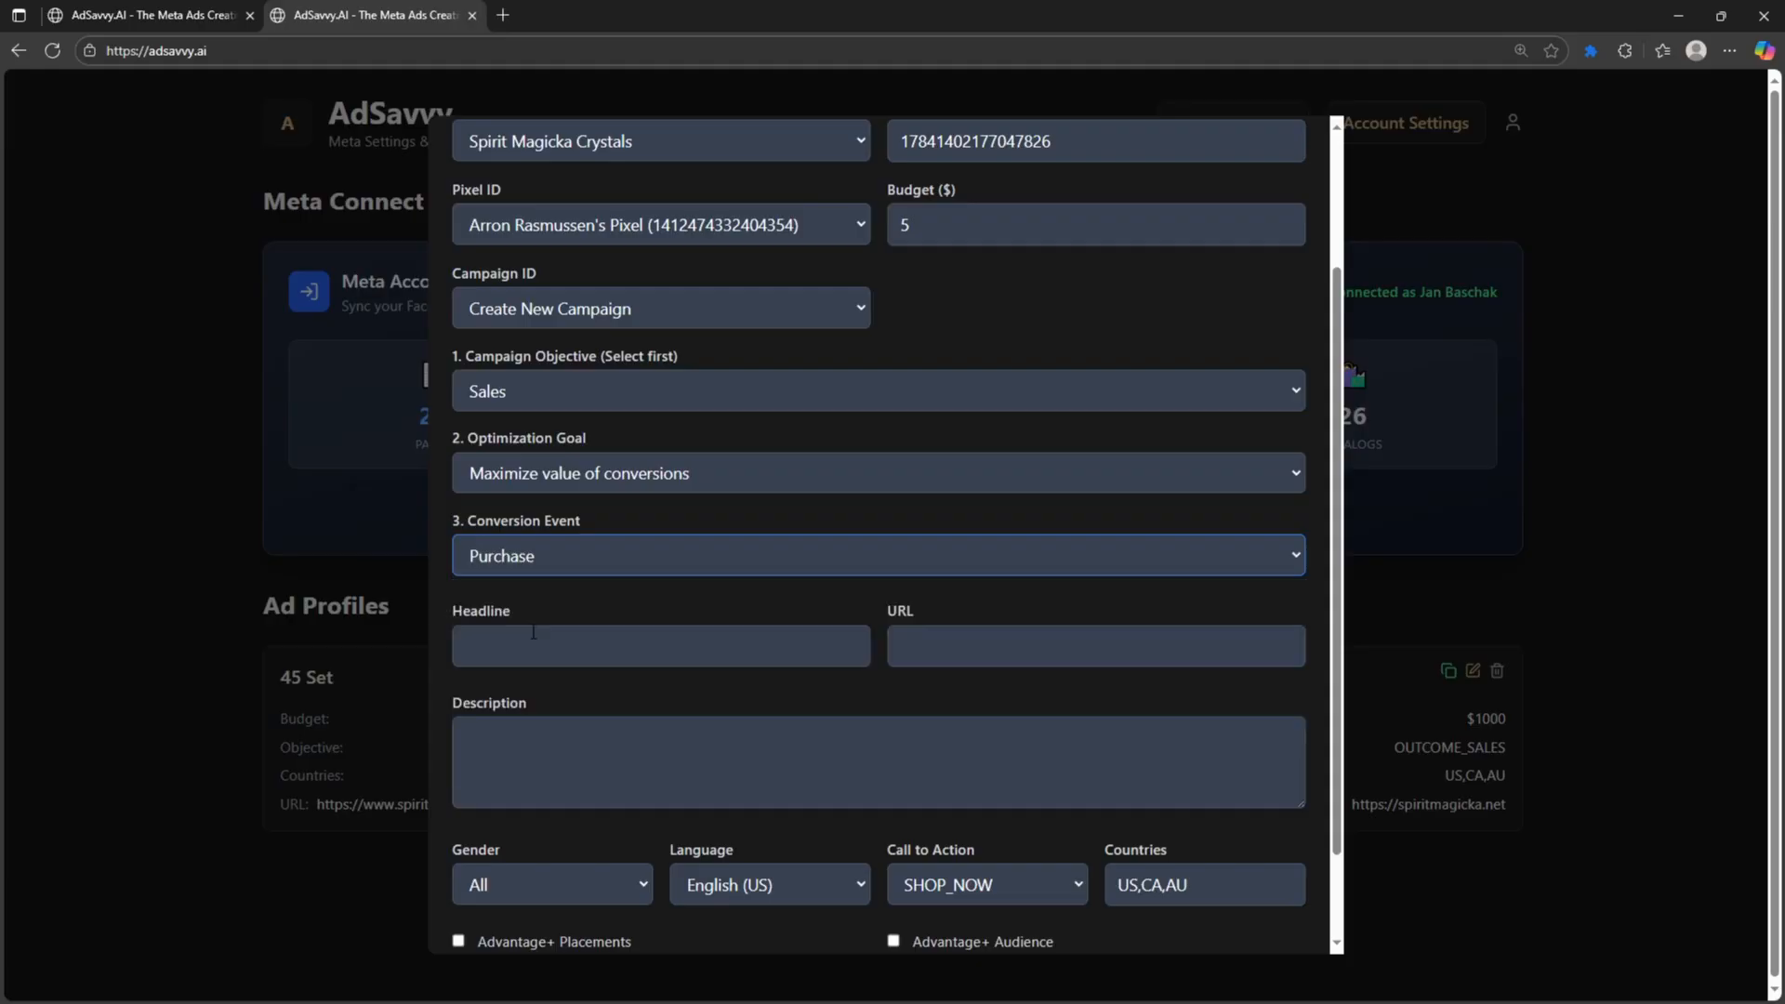
pyautogui.scroll(-1, 640, 657)
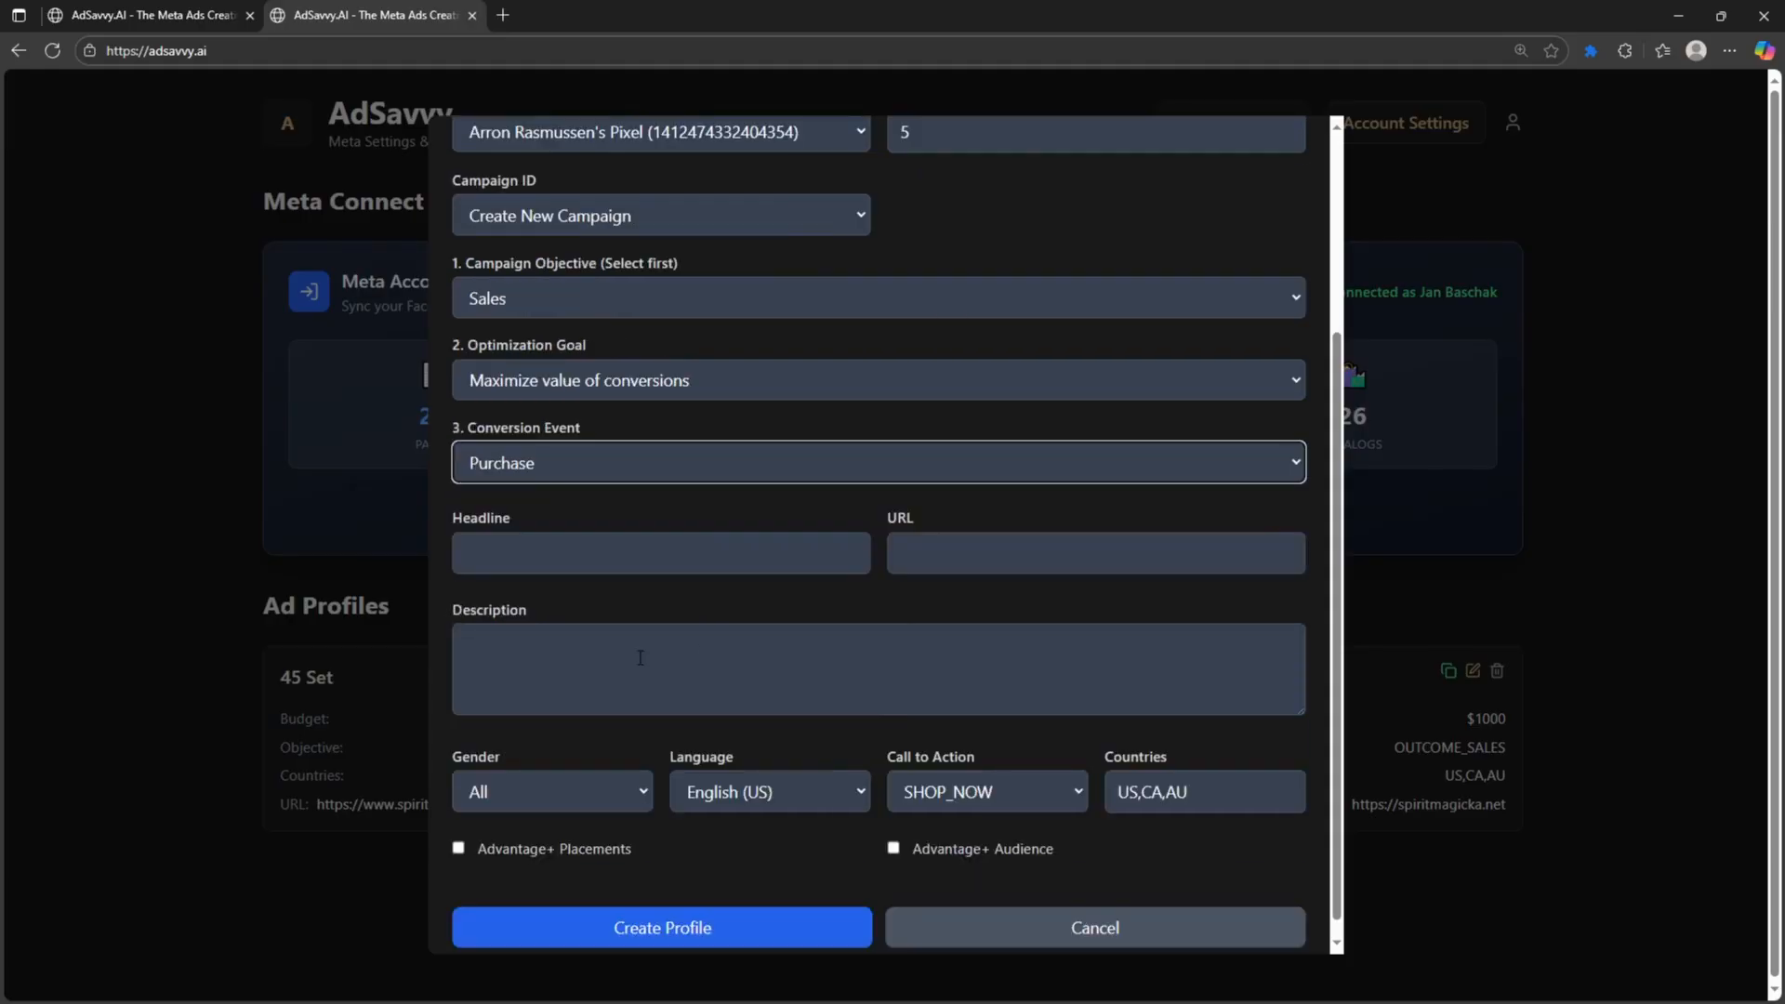
pyautogui.click(547, 556)
pyautogui.write('test')
pyautogui.press('Tab')
pyautogui.write('test')
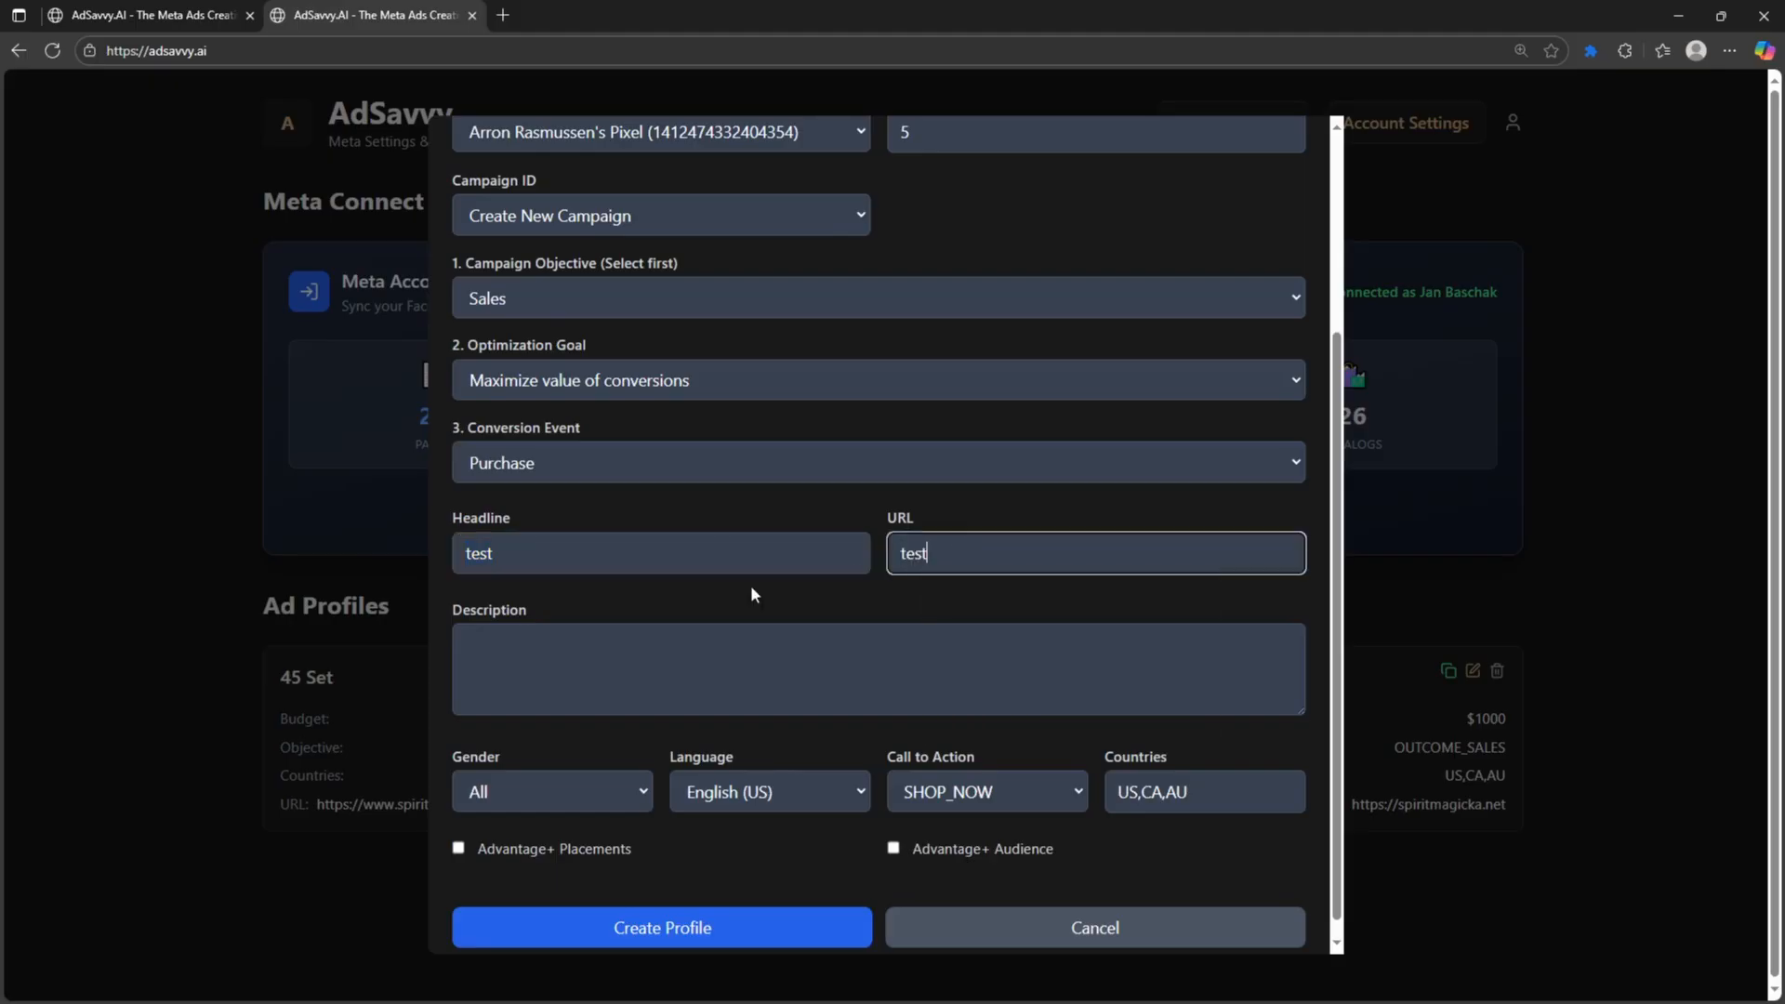
pyautogui.click(900, 642)
pyautogui.write('test')
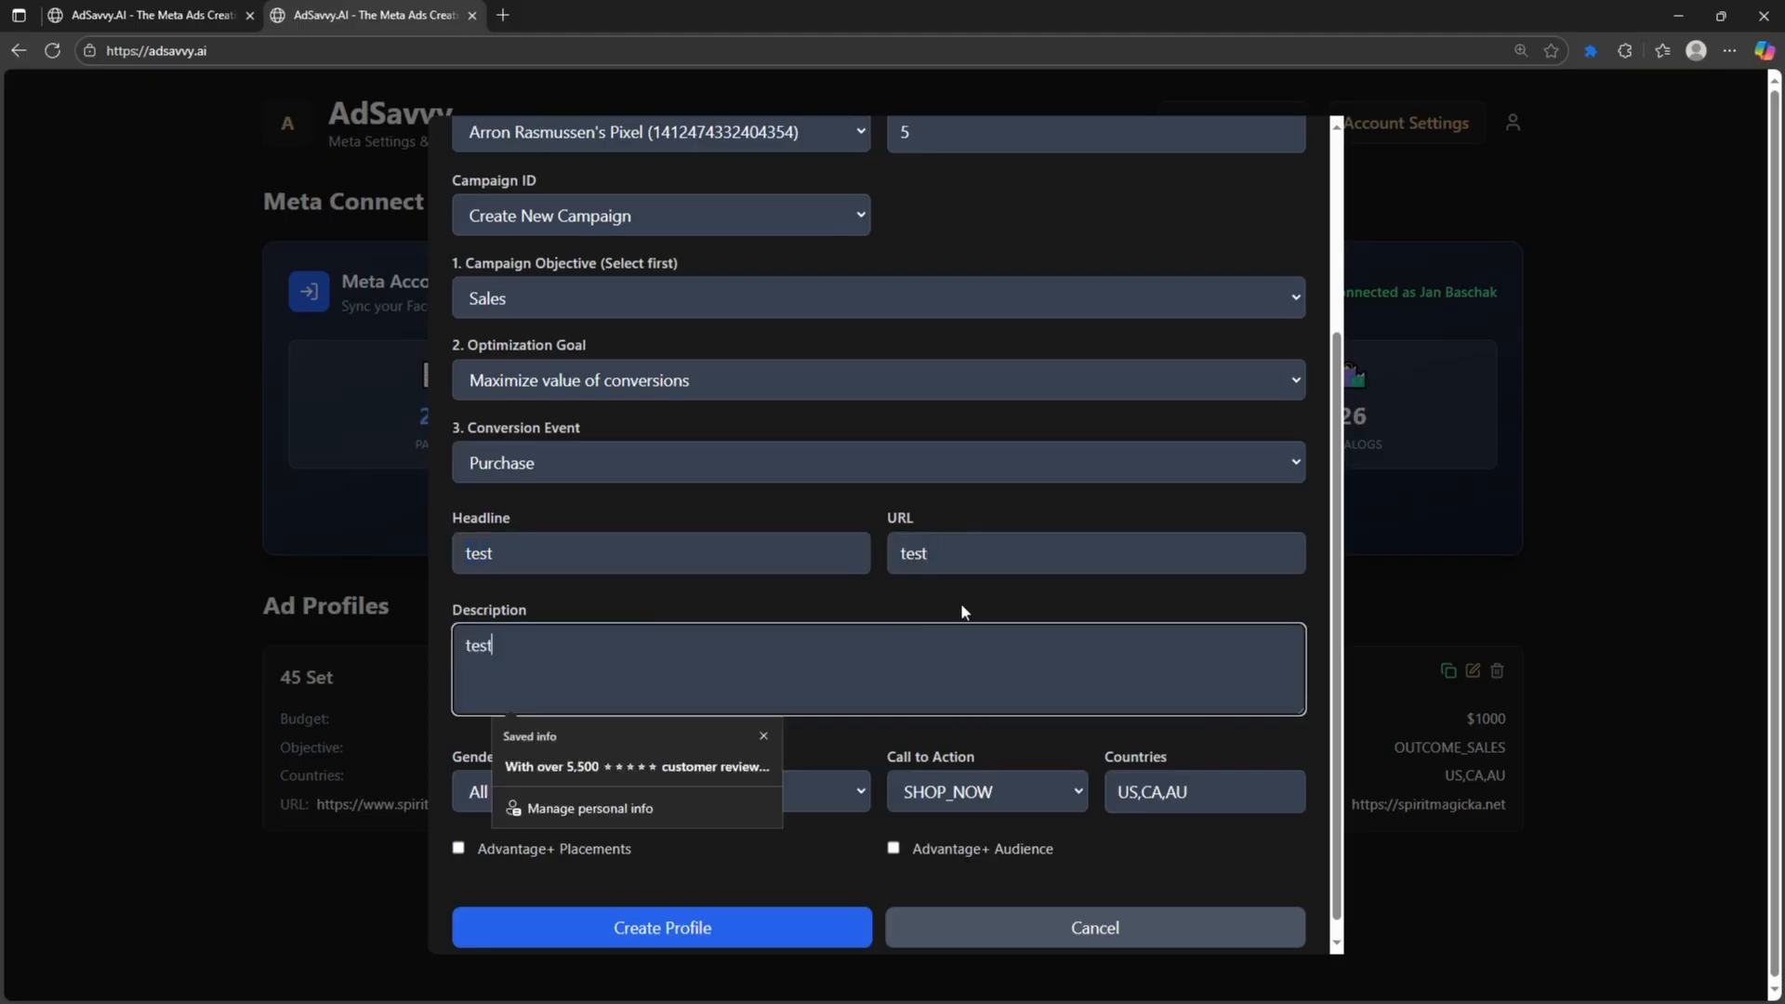
pyautogui.click(966, 554)
pyautogui.write('ht')
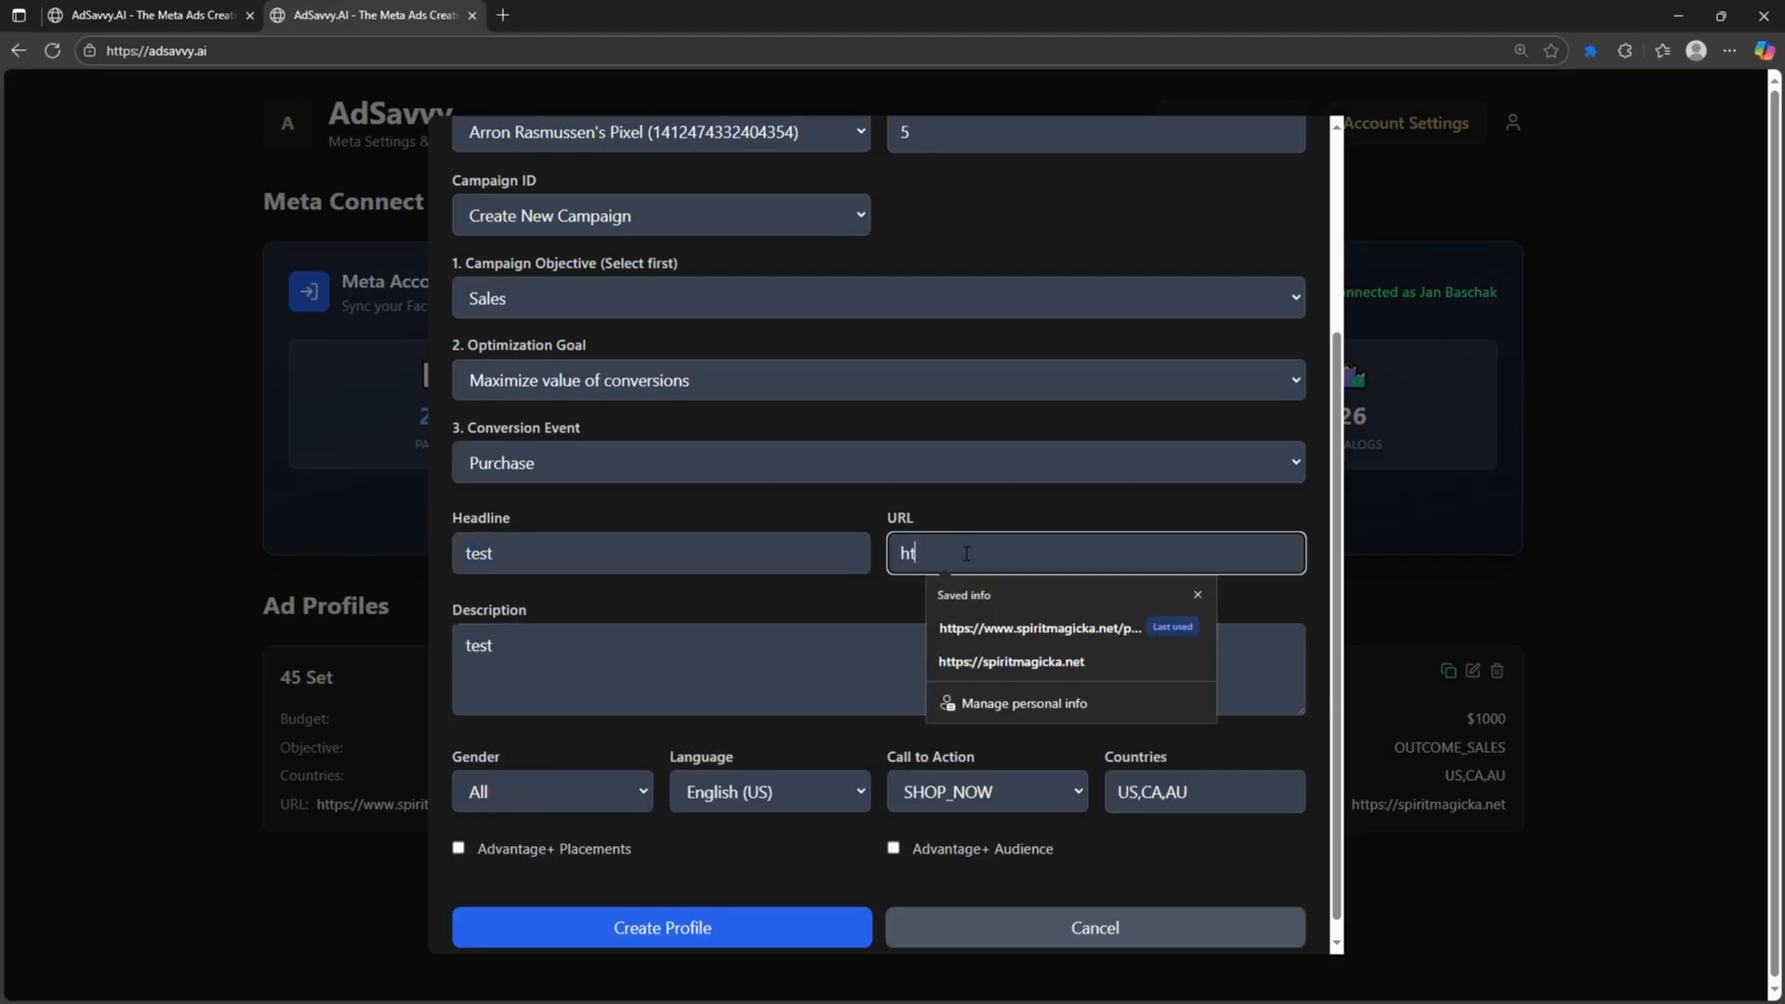
pyautogui.doubleClick(925, 546)
pyautogui.write('https:/')
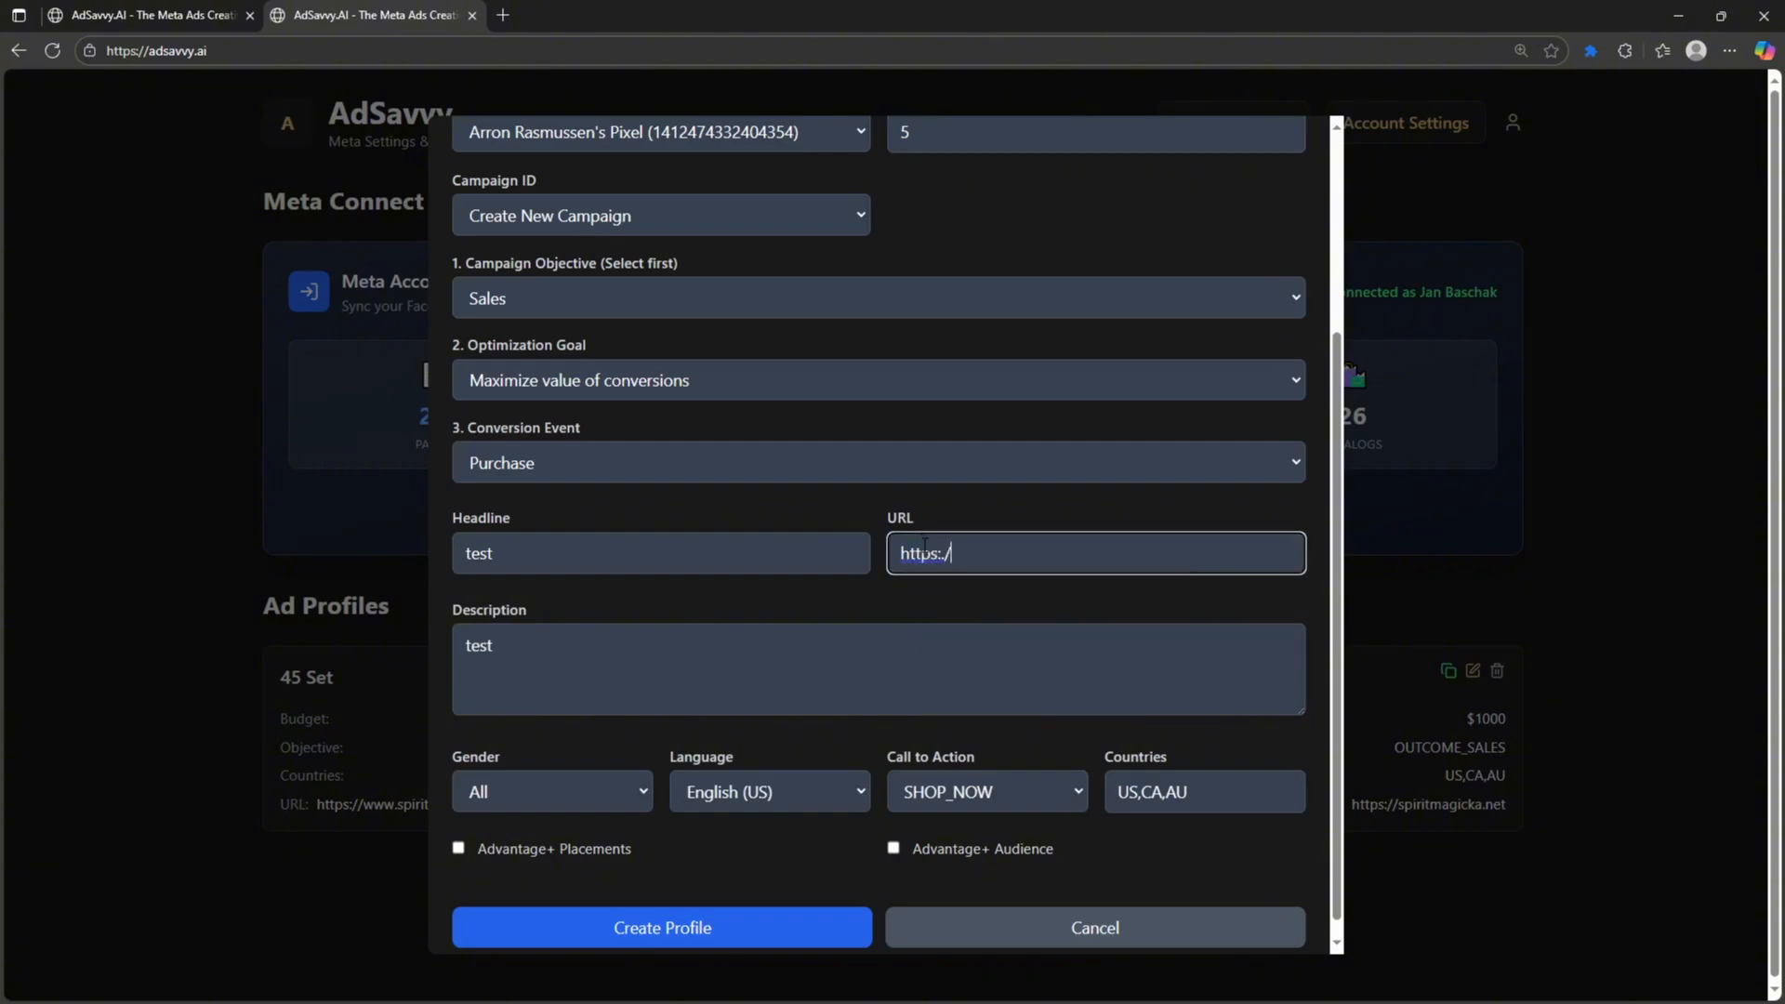
pyautogui.write('/google.com')
# - Enable Advantage+ Audience, keep SHOP_NOW and US,CA,AU, and create the profile
pyautogui.scroll(-1, 833, 530)
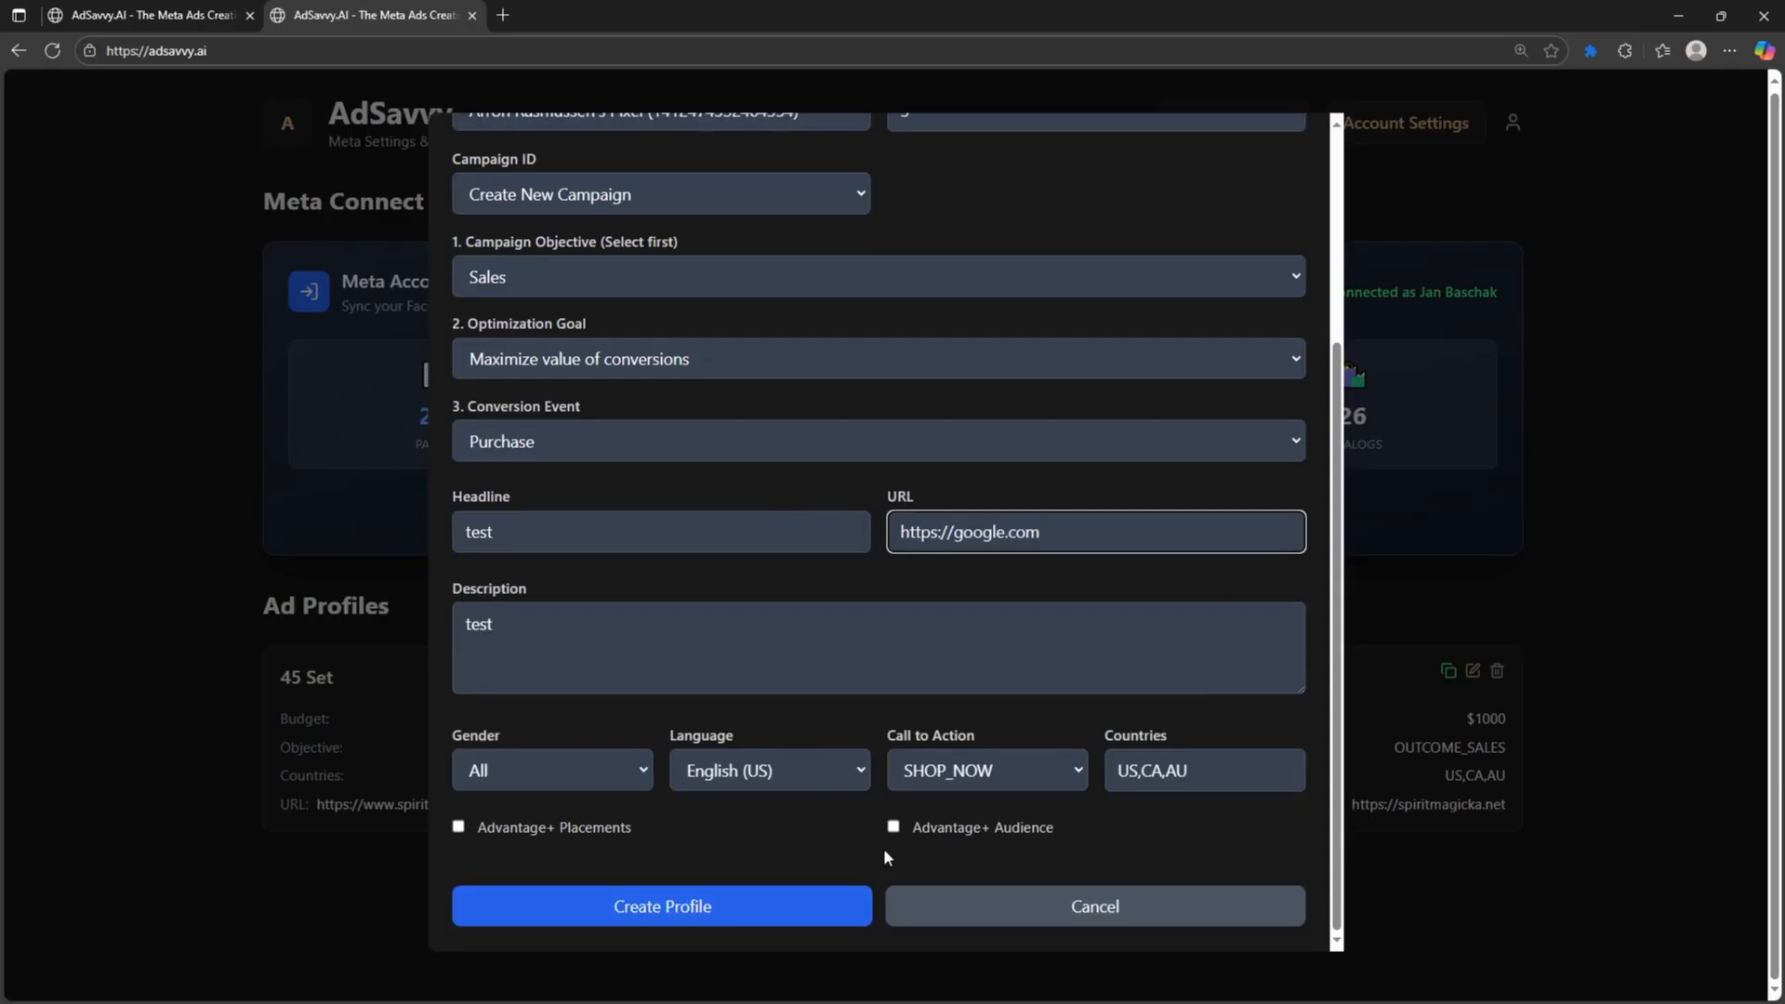
pyautogui.click(894, 828)
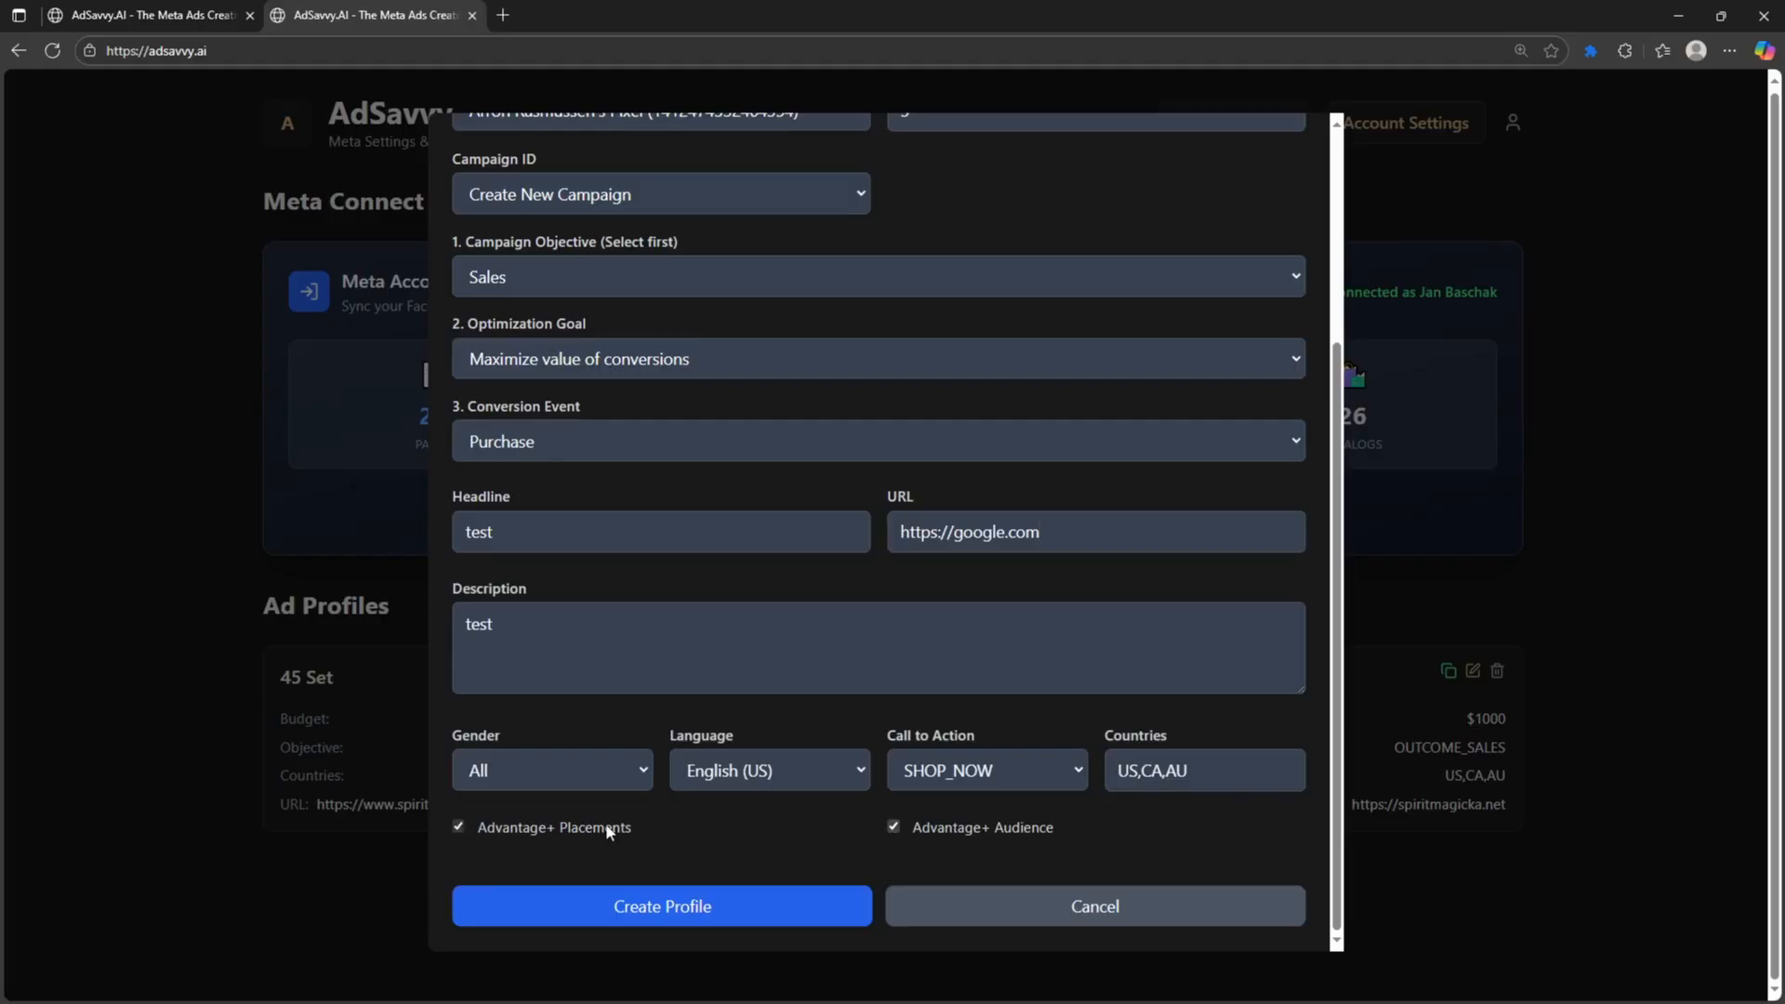
pyautogui.click(1000, 774)
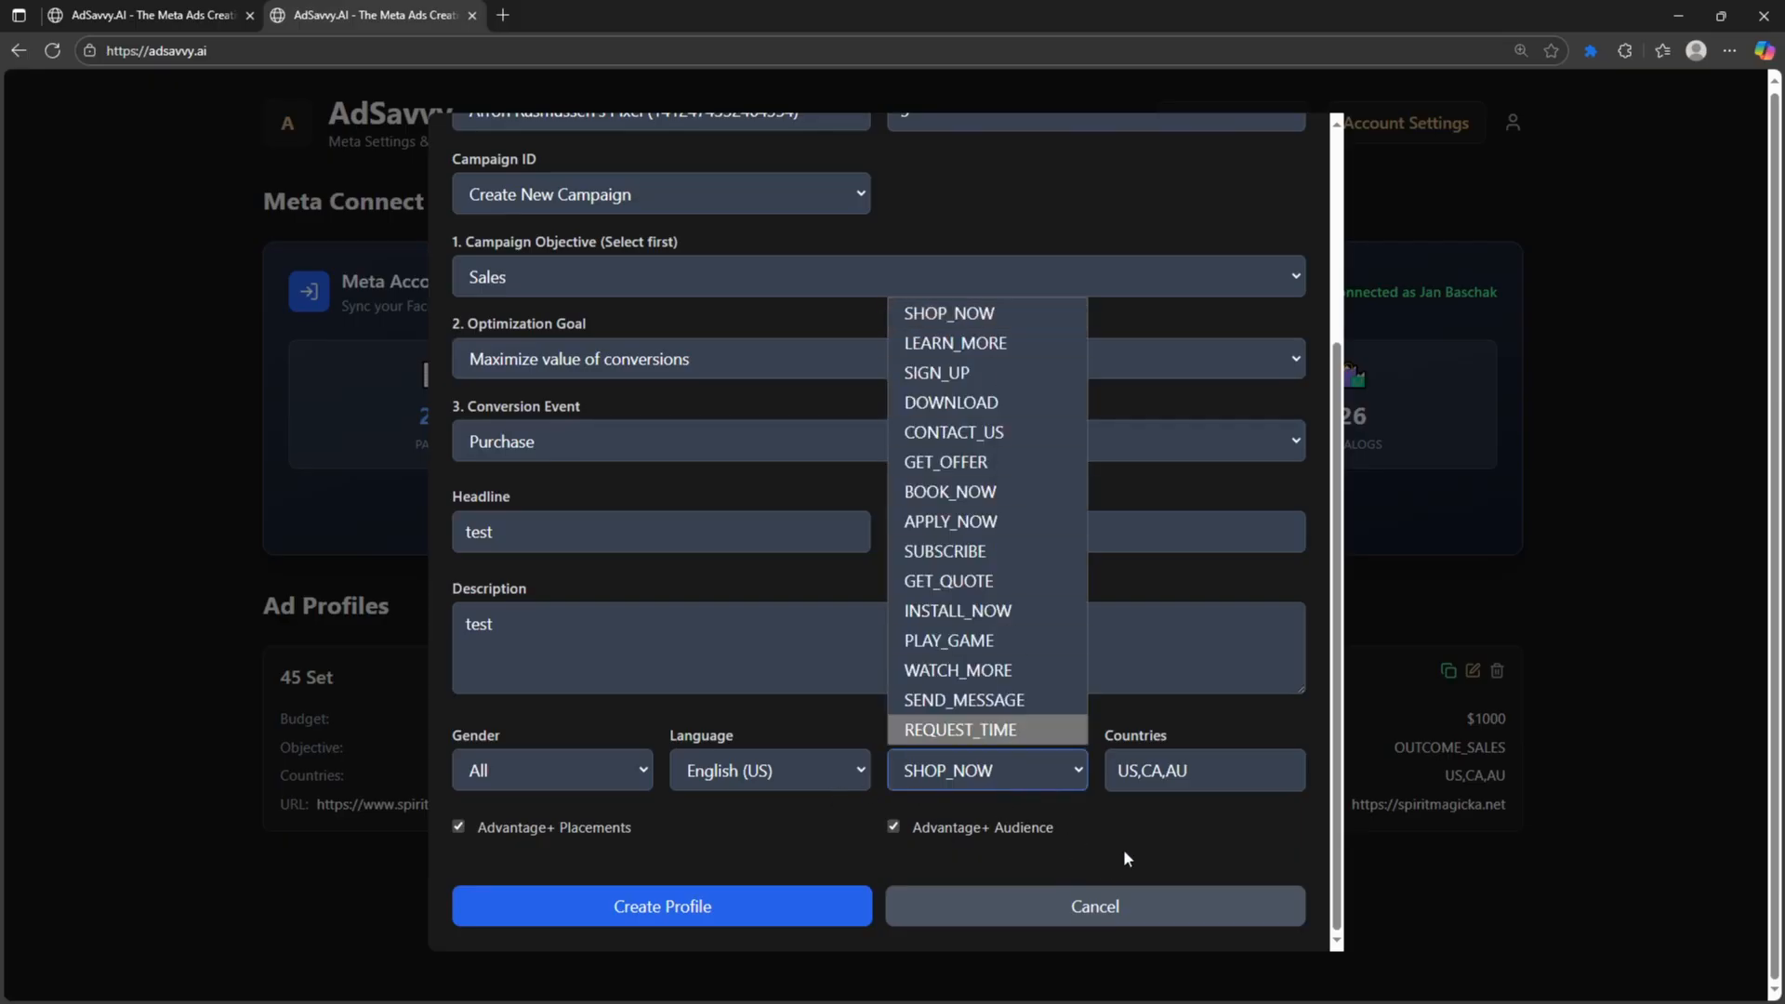
pyautogui.click(1151, 833)
pyautogui.click(1148, 781)
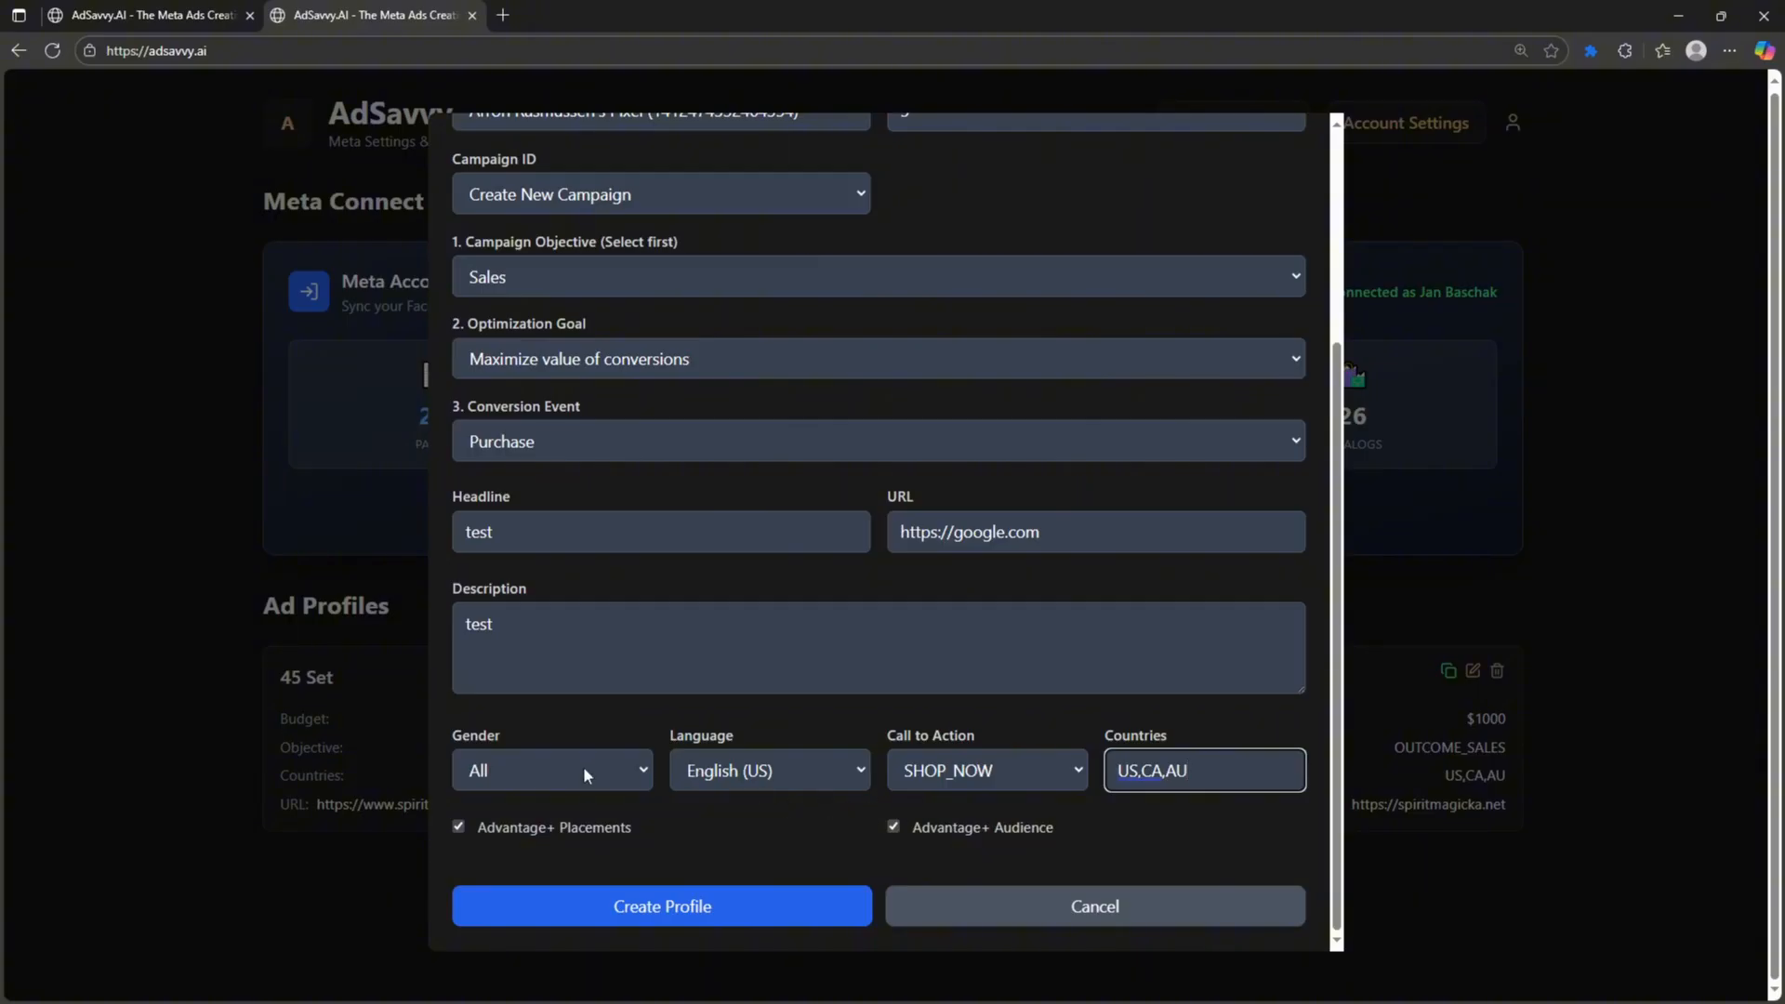
pyautogui.hotkey('ctrl', 'a')
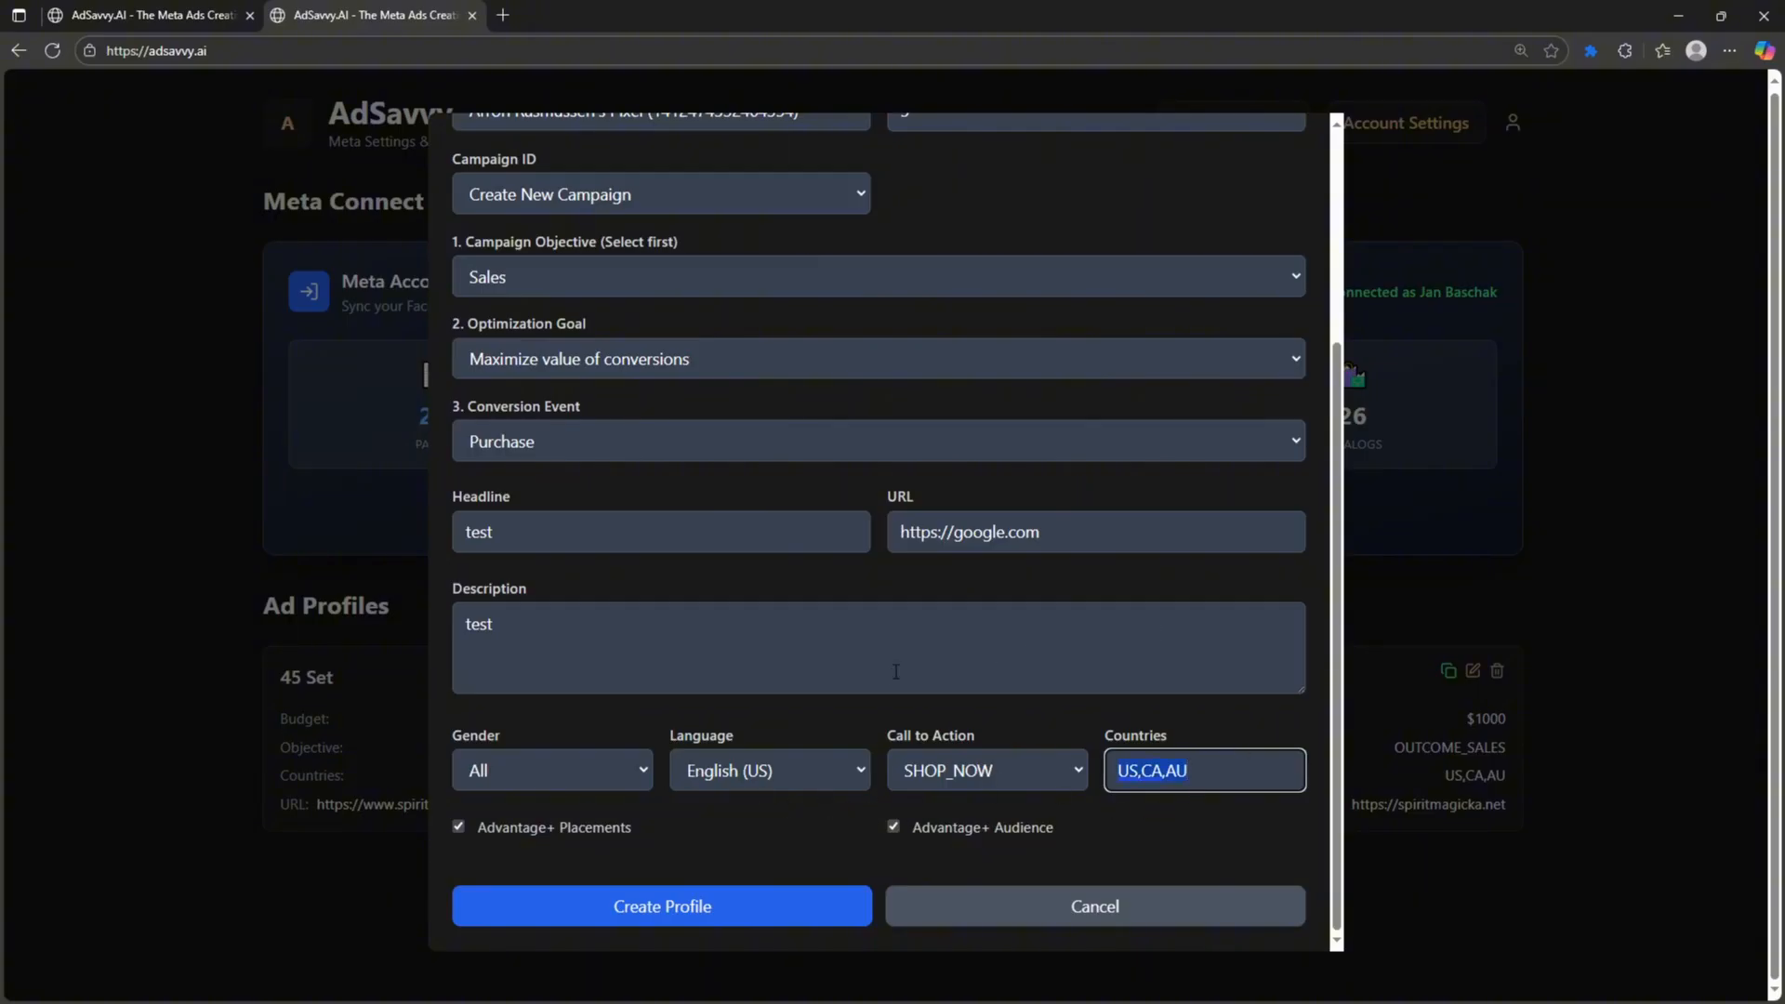
pyautogui.scroll(1, 920, 670)
pyautogui.scroll(-1, 941, 669)
pyautogui.scroll(1, 676, 384)
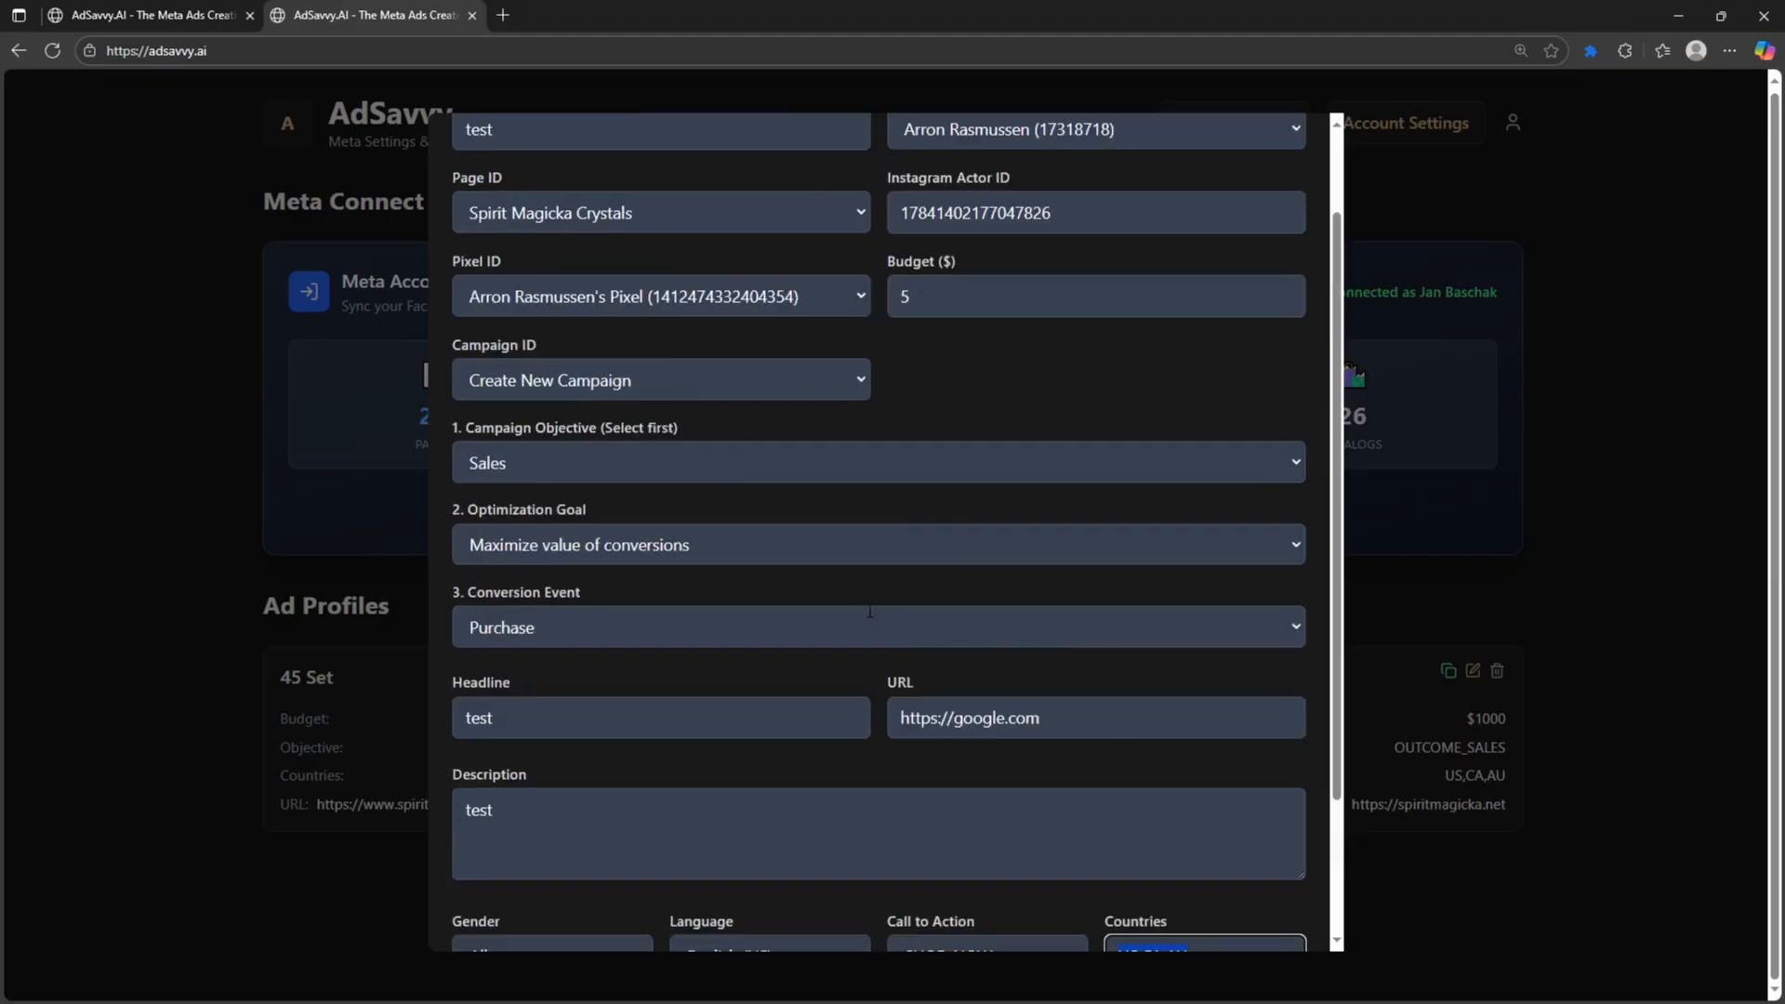
pyautogui.scroll(-1, 731, 870)
pyautogui.click(667, 906)
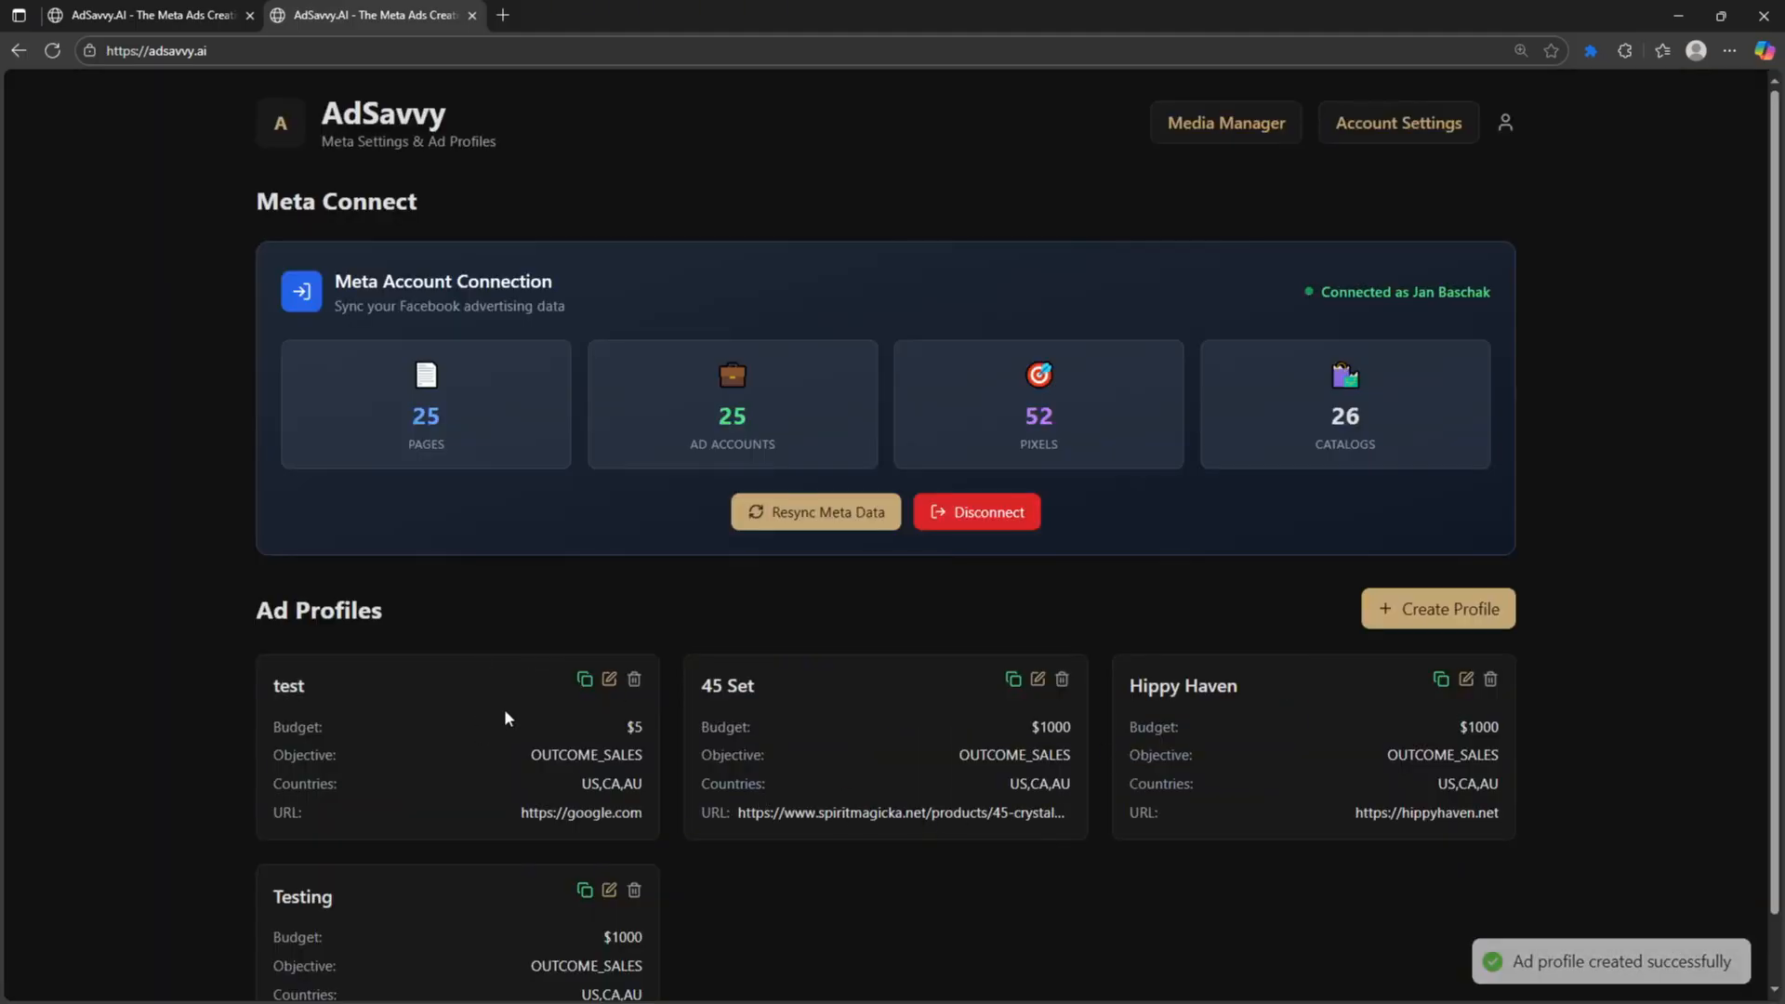
# - Mark the masked-face and teal Supercharge creatives in CATS and start creating ads from them
pyautogui.click(285, 123)
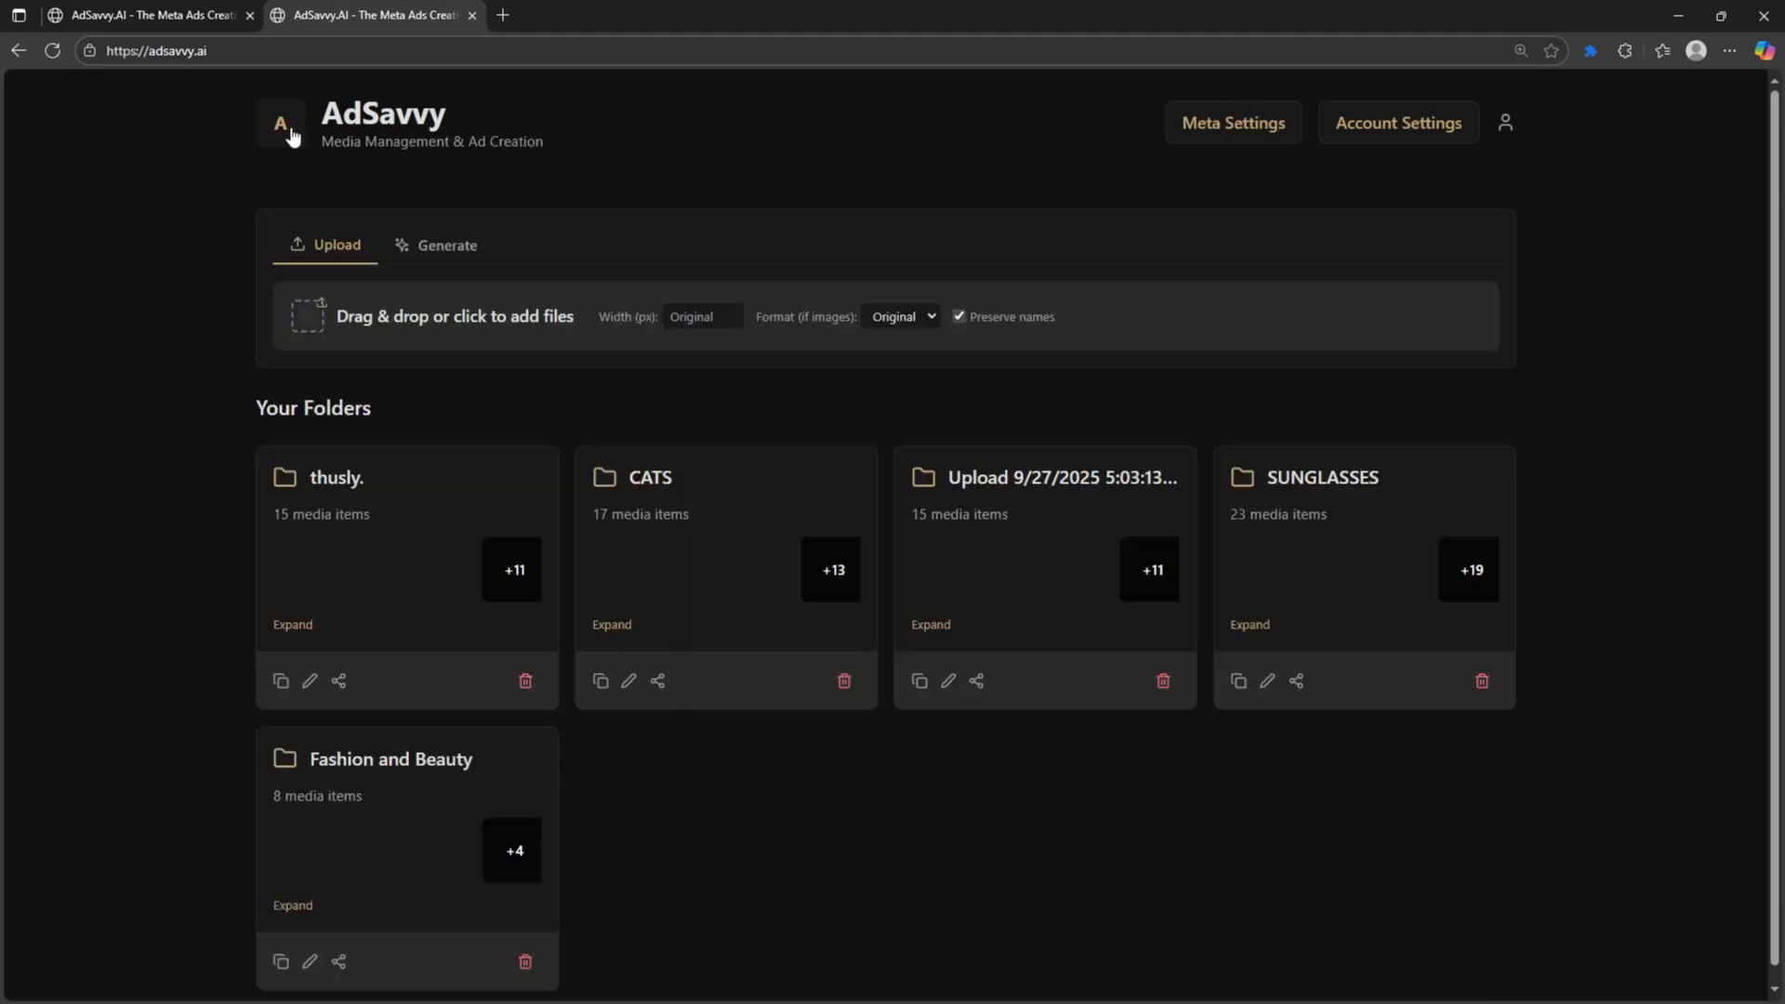
pyautogui.click(605, 480)
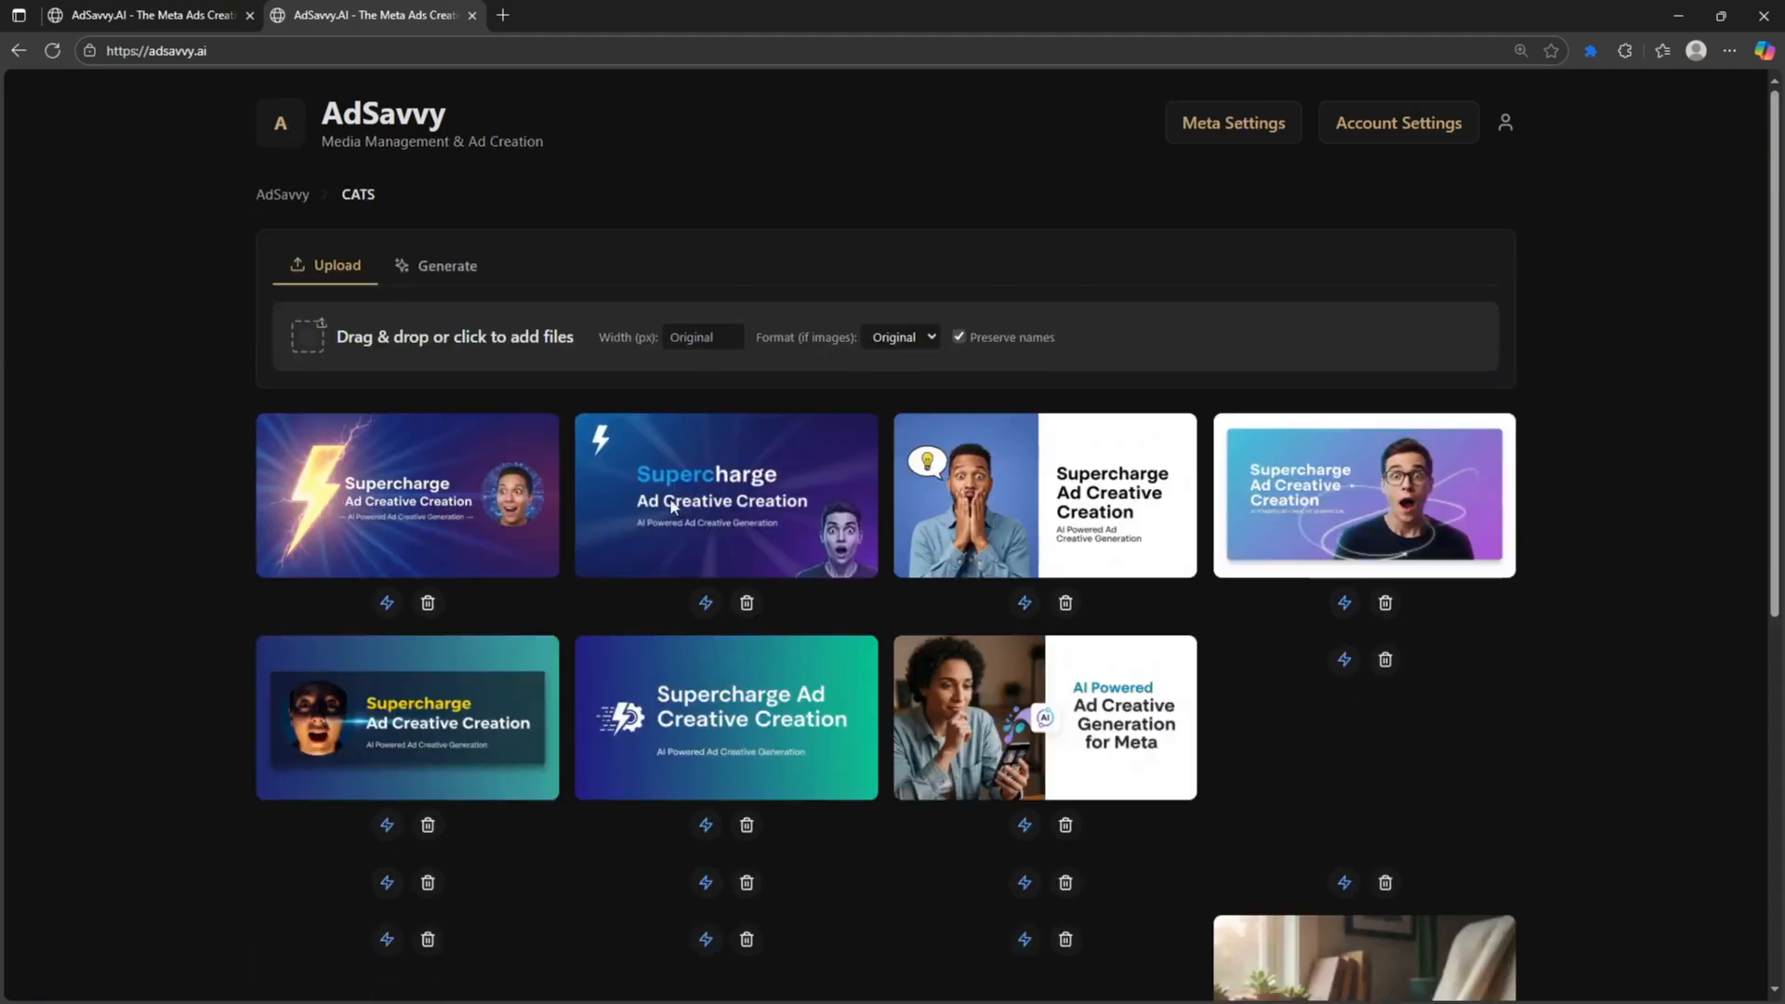
pyautogui.scroll(-3, 605, 645)
pyautogui.click(387, 546)
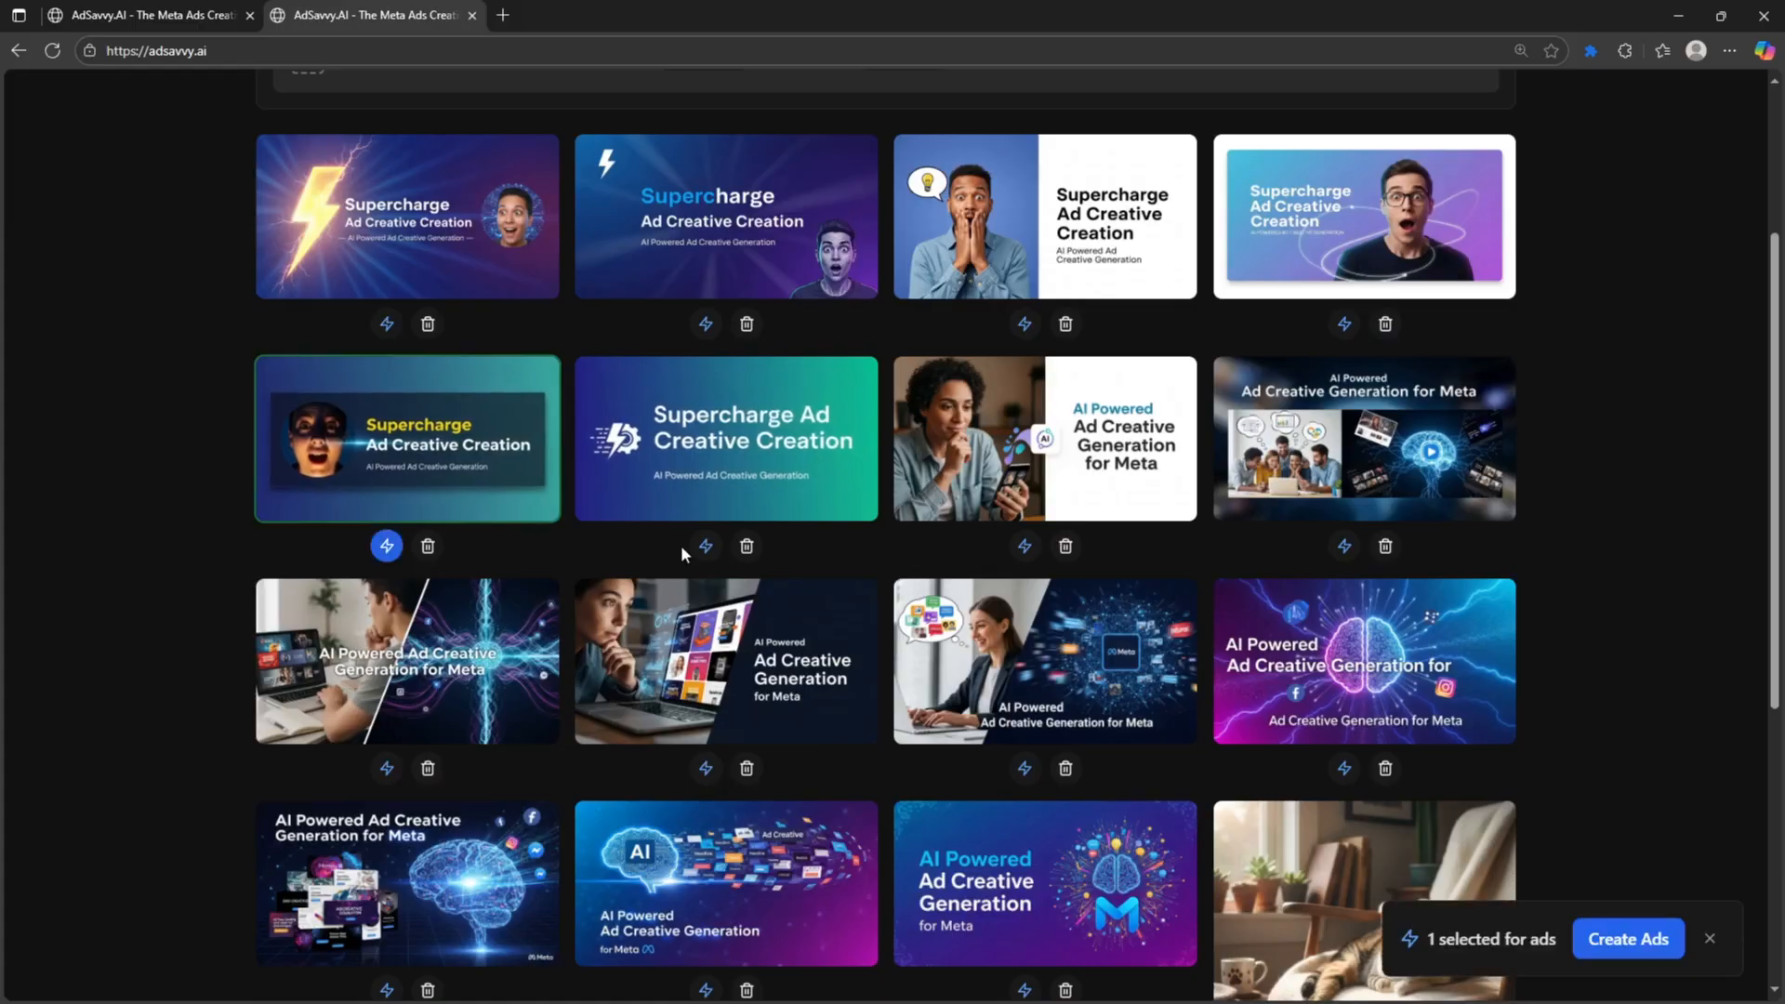
pyautogui.click(705, 546)
pyautogui.click(1629, 943)
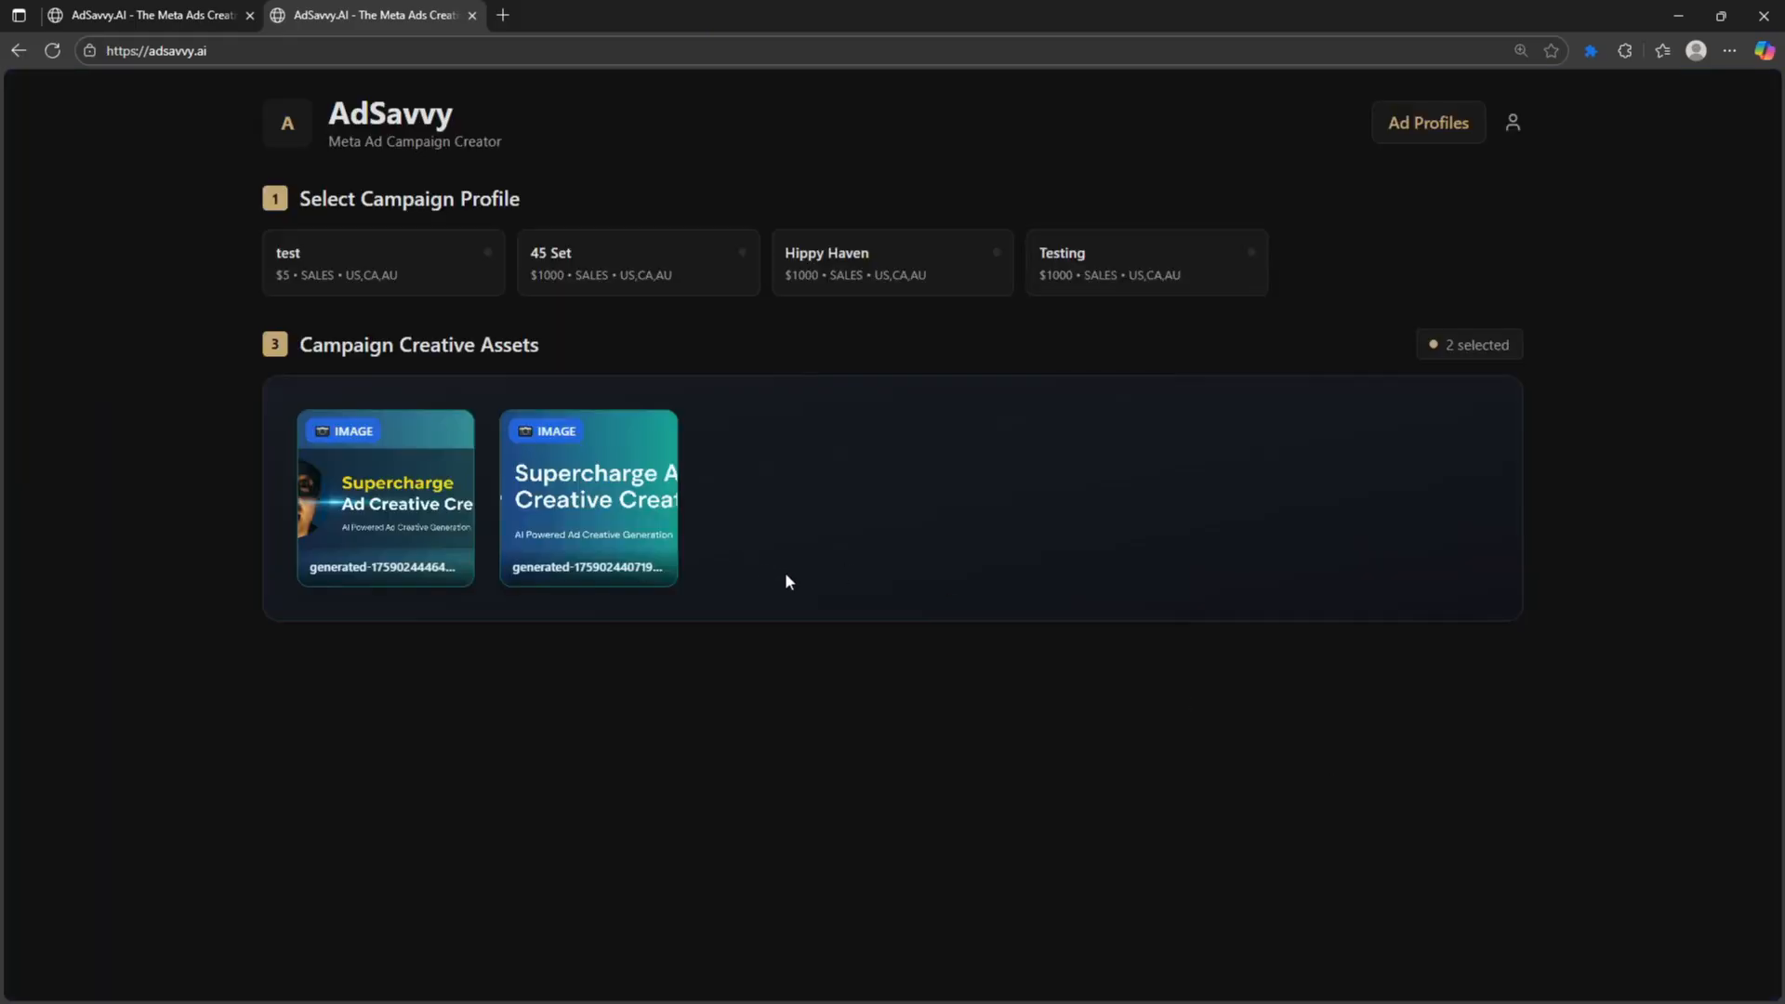
# - Pair the creatives with the test profile, leave the overrides empty, and return to CATS
pyautogui.click(415, 264)
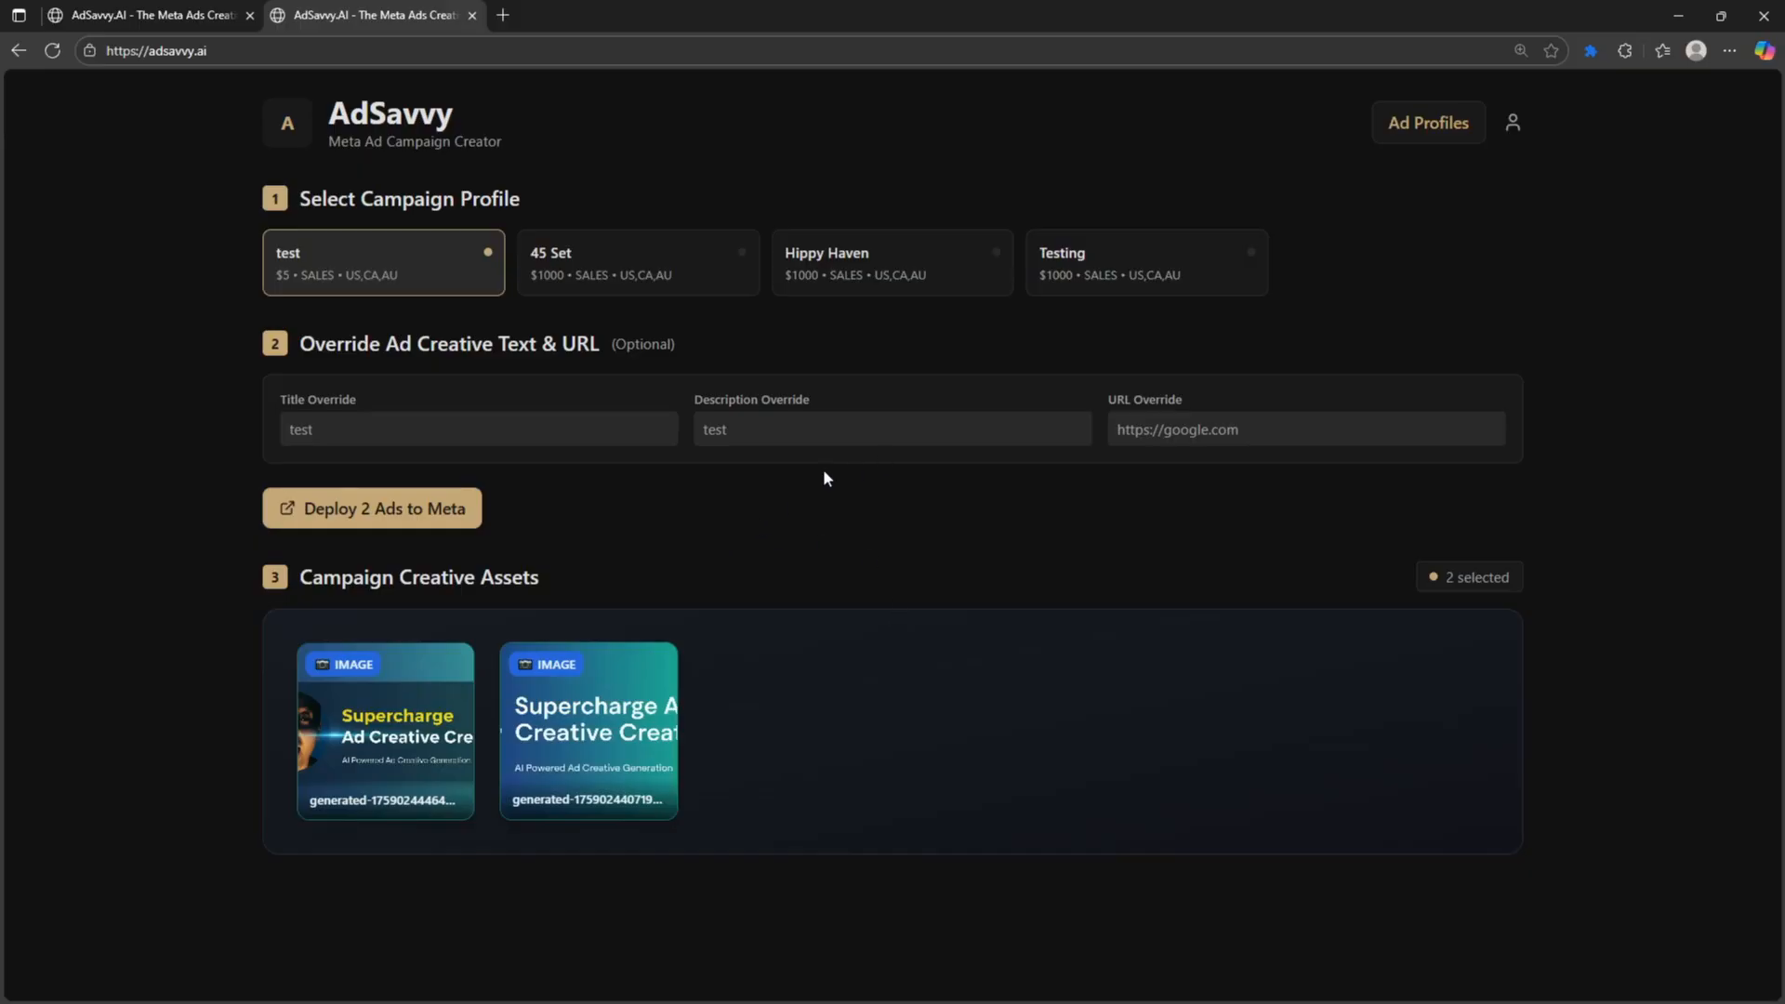
pyautogui.click(668, 426)
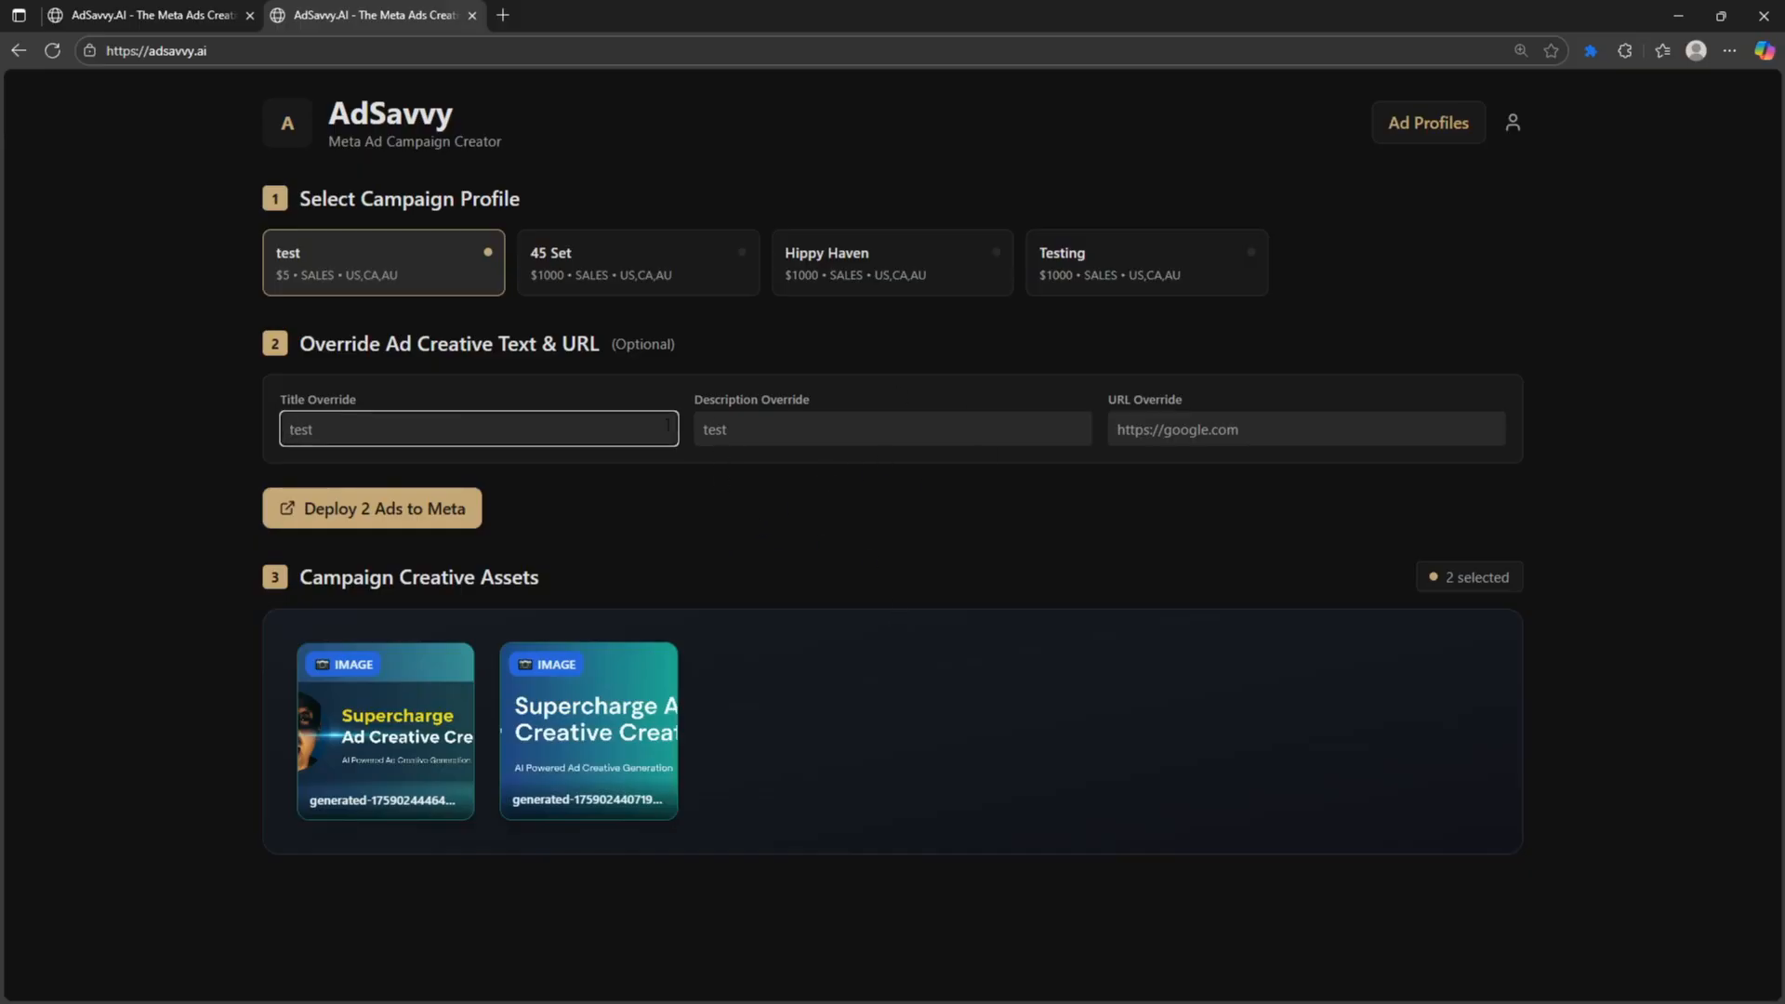
pyautogui.click(1183, 427)
pyautogui.click(806, 434)
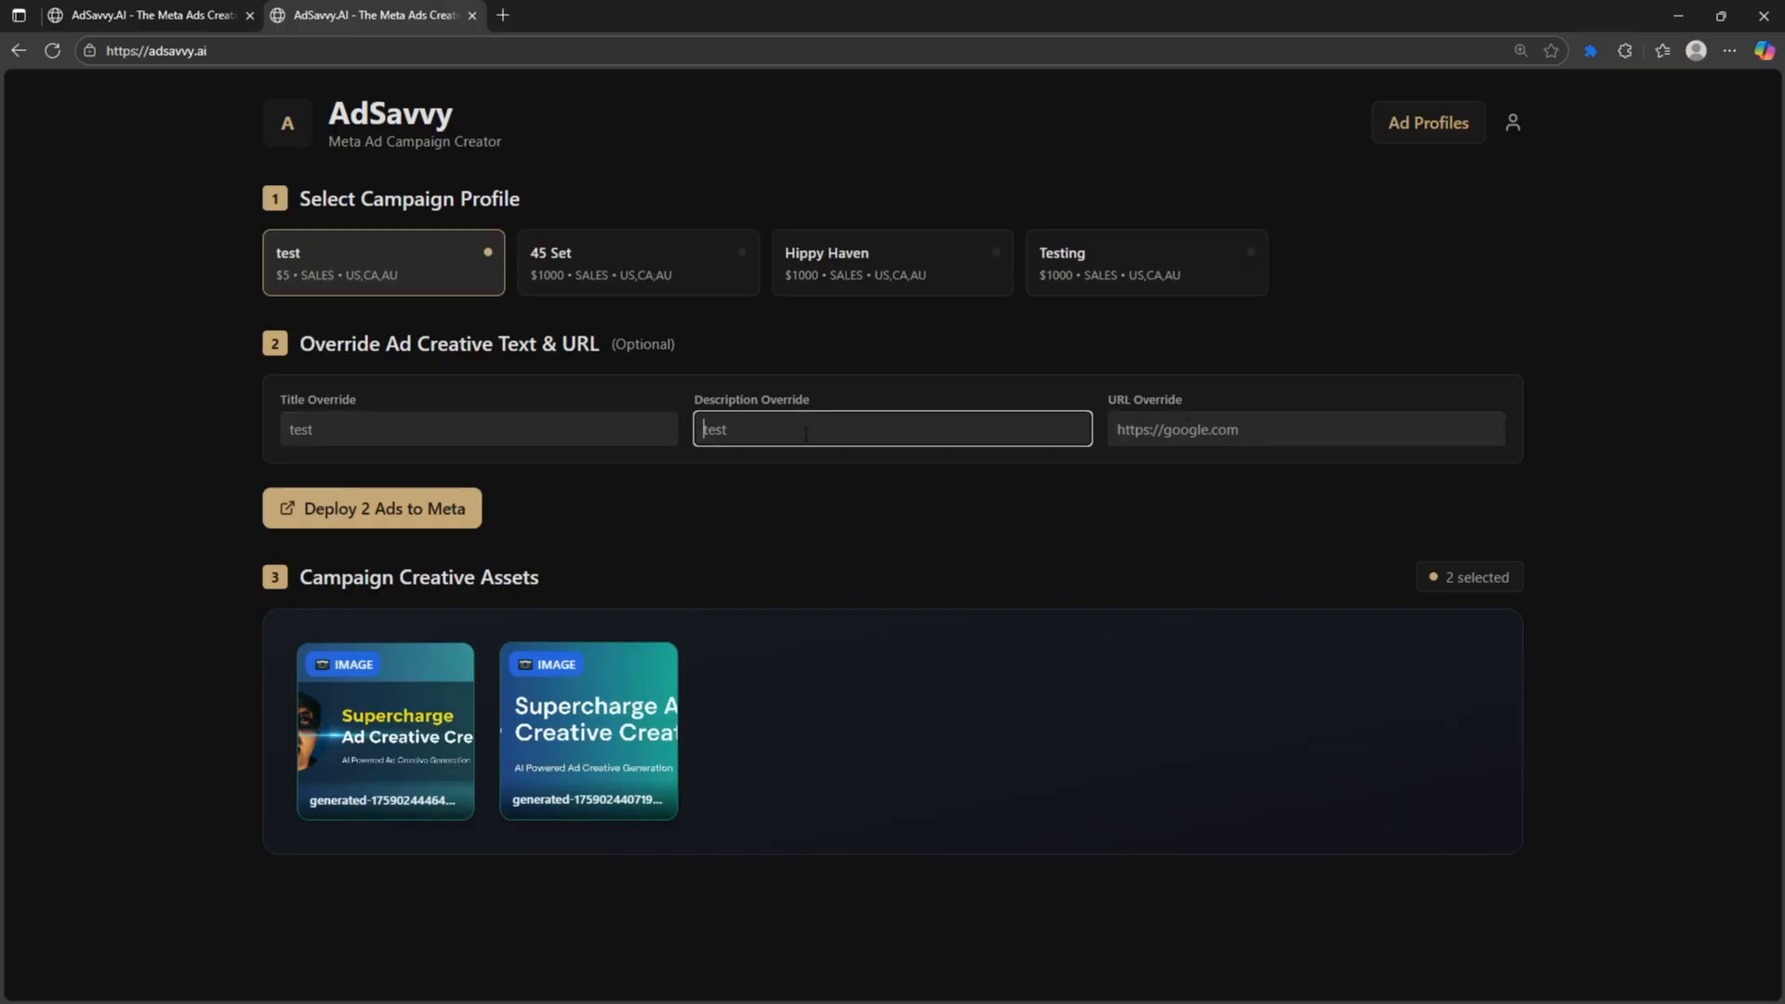
pyautogui.click(816, 502)
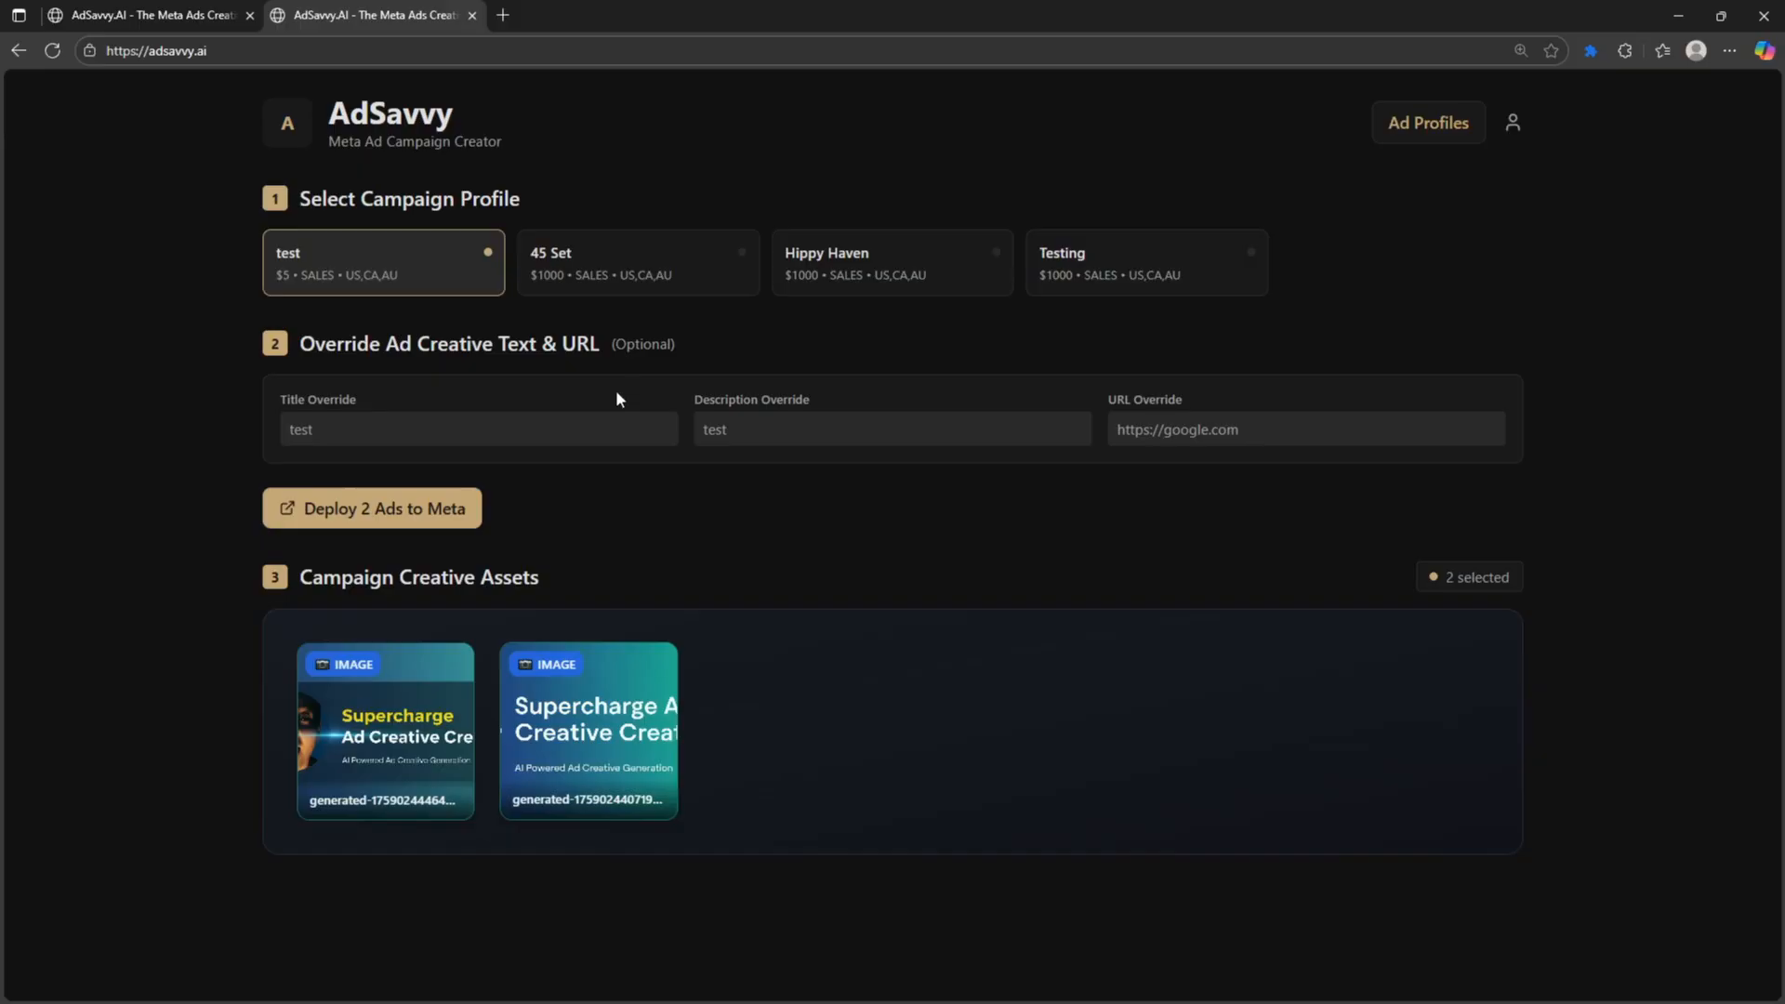
pyautogui.click(567, 427)
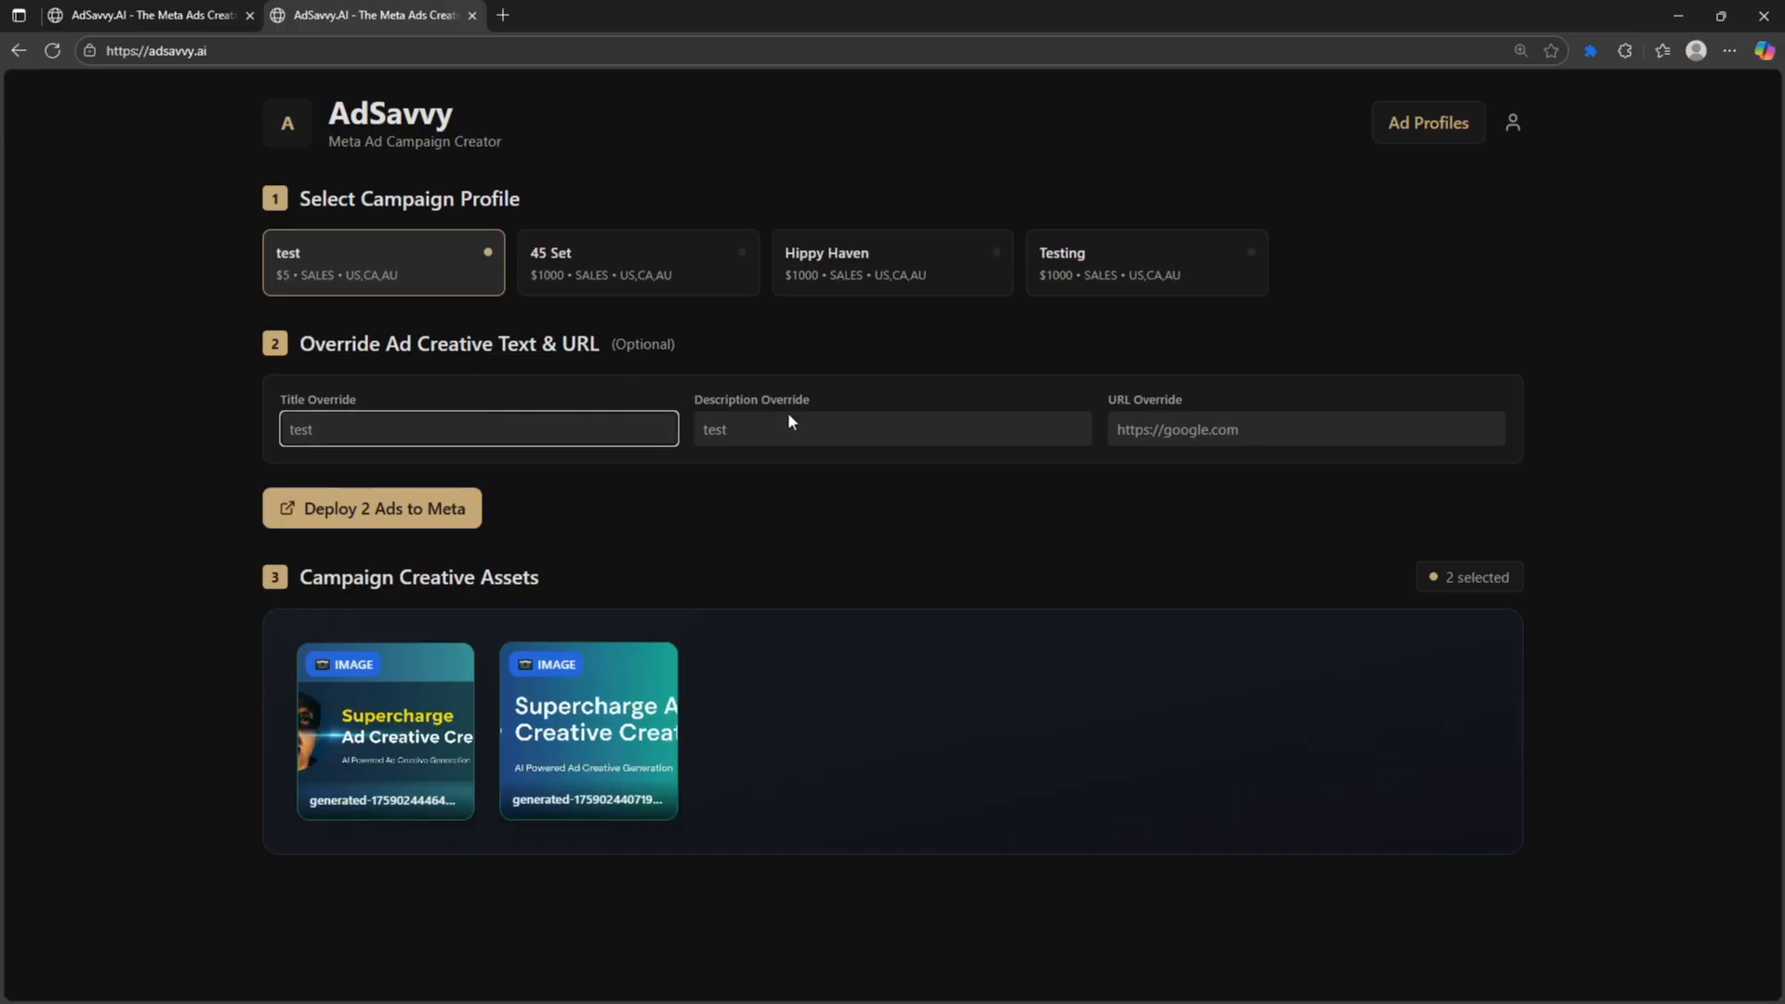
pyautogui.click(818, 426)
pyautogui.click(1140, 419)
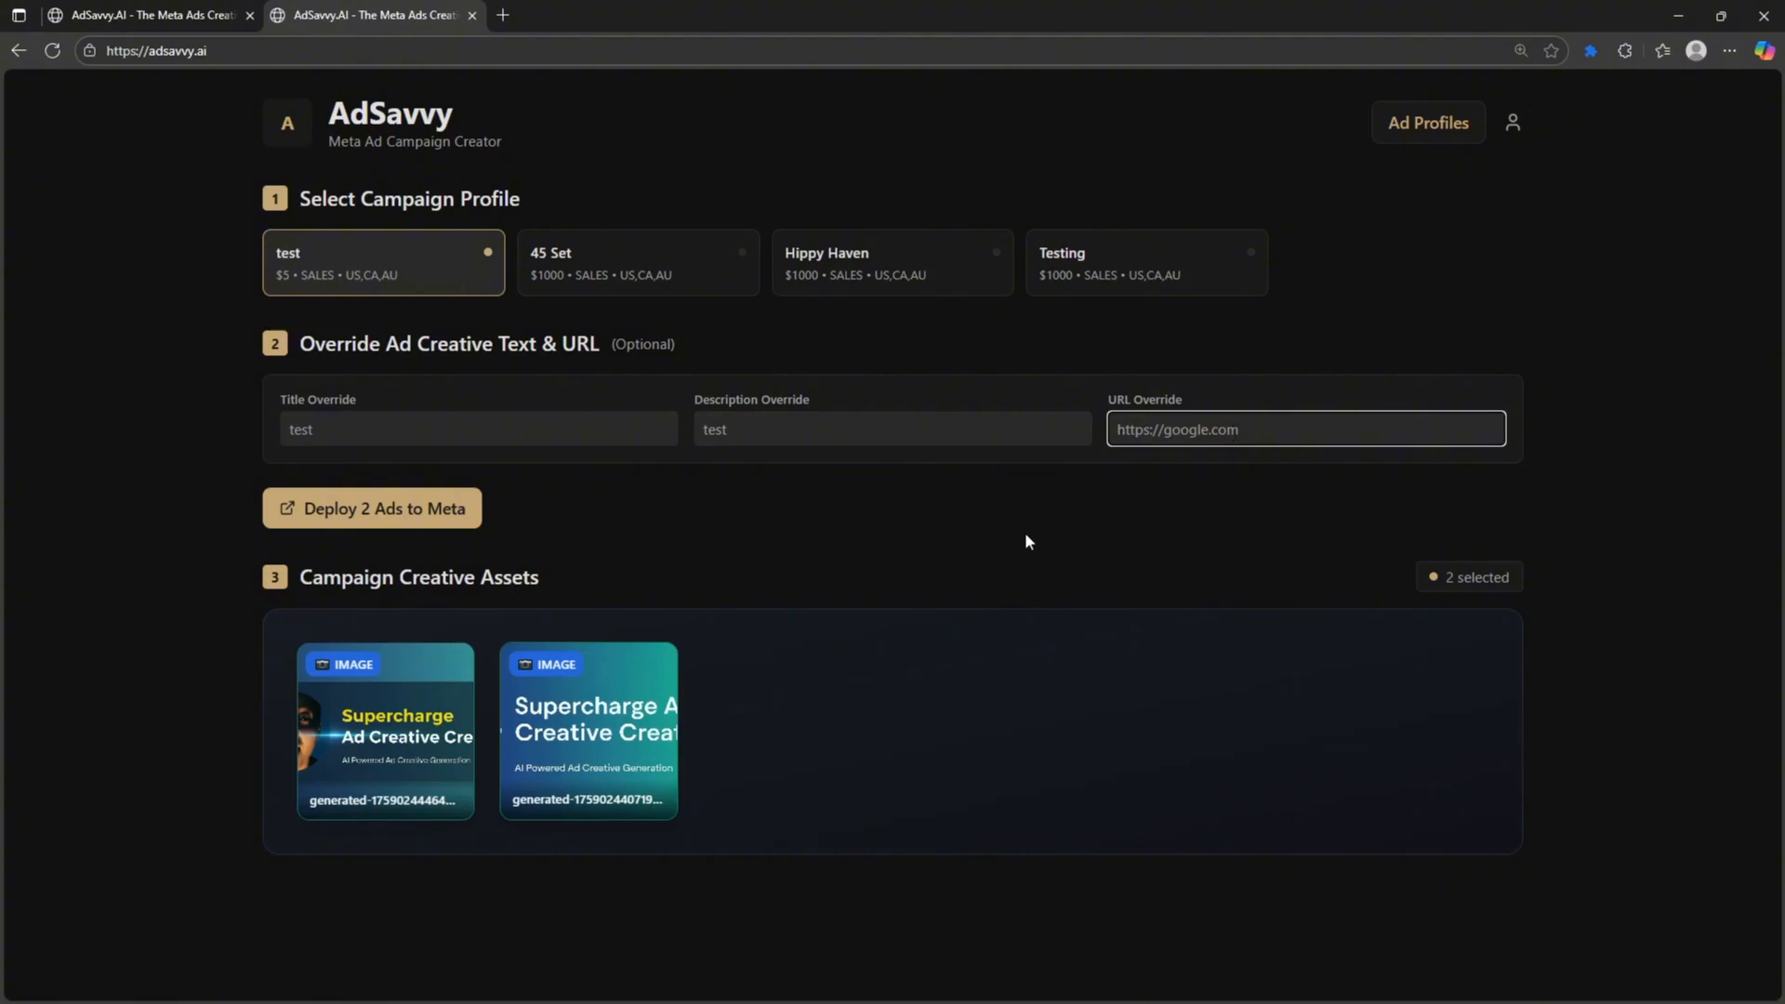
pyautogui.click(289, 128)
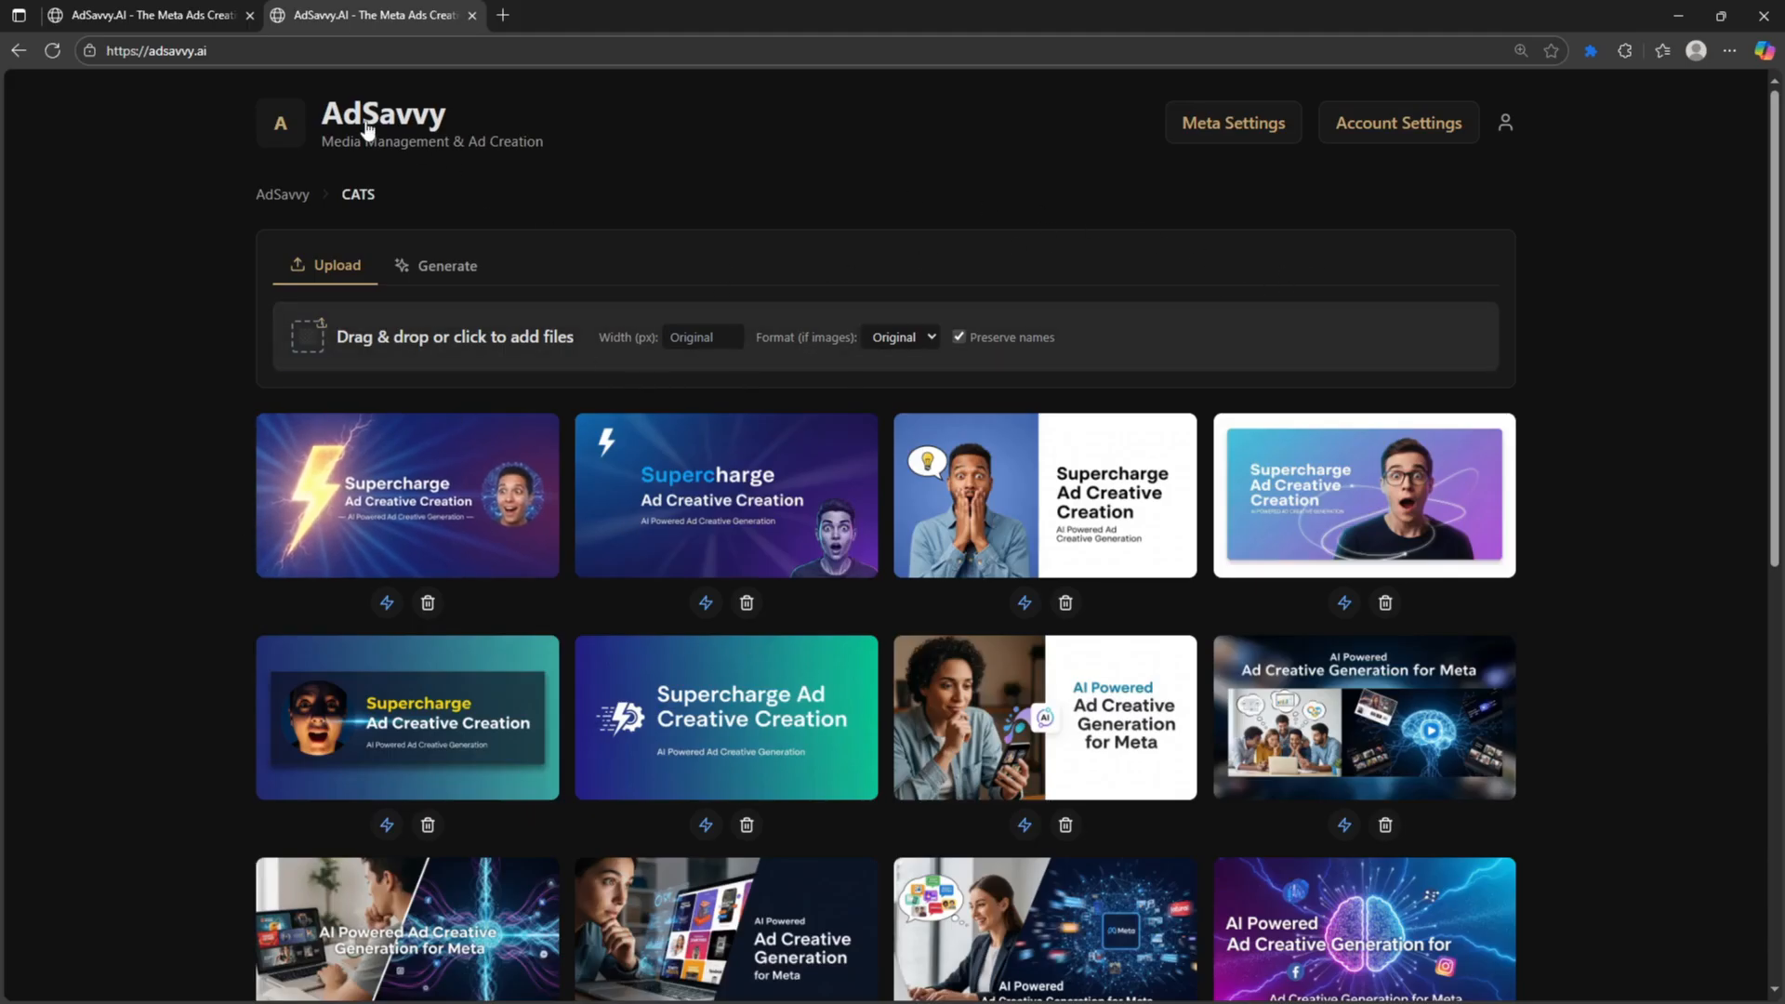
# - Go from the folders overview to Account Settings and scroll to API Configuration
pyautogui.click(280, 147)
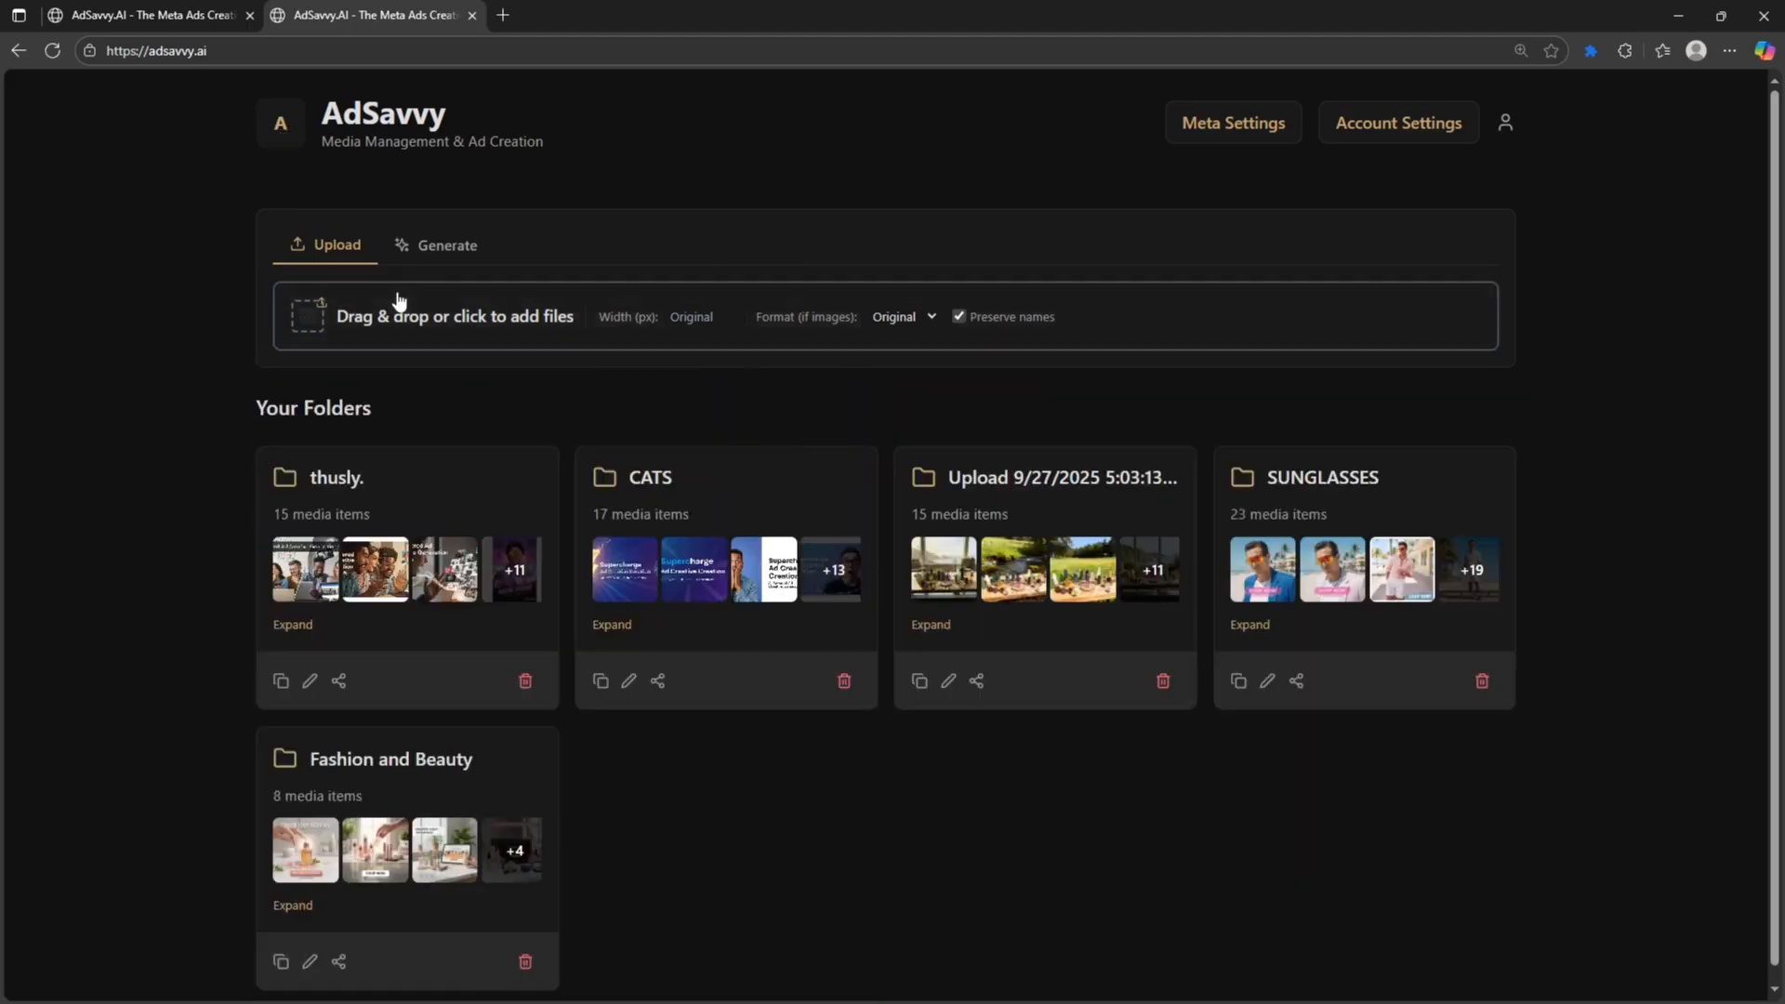
pyautogui.click(446, 244)
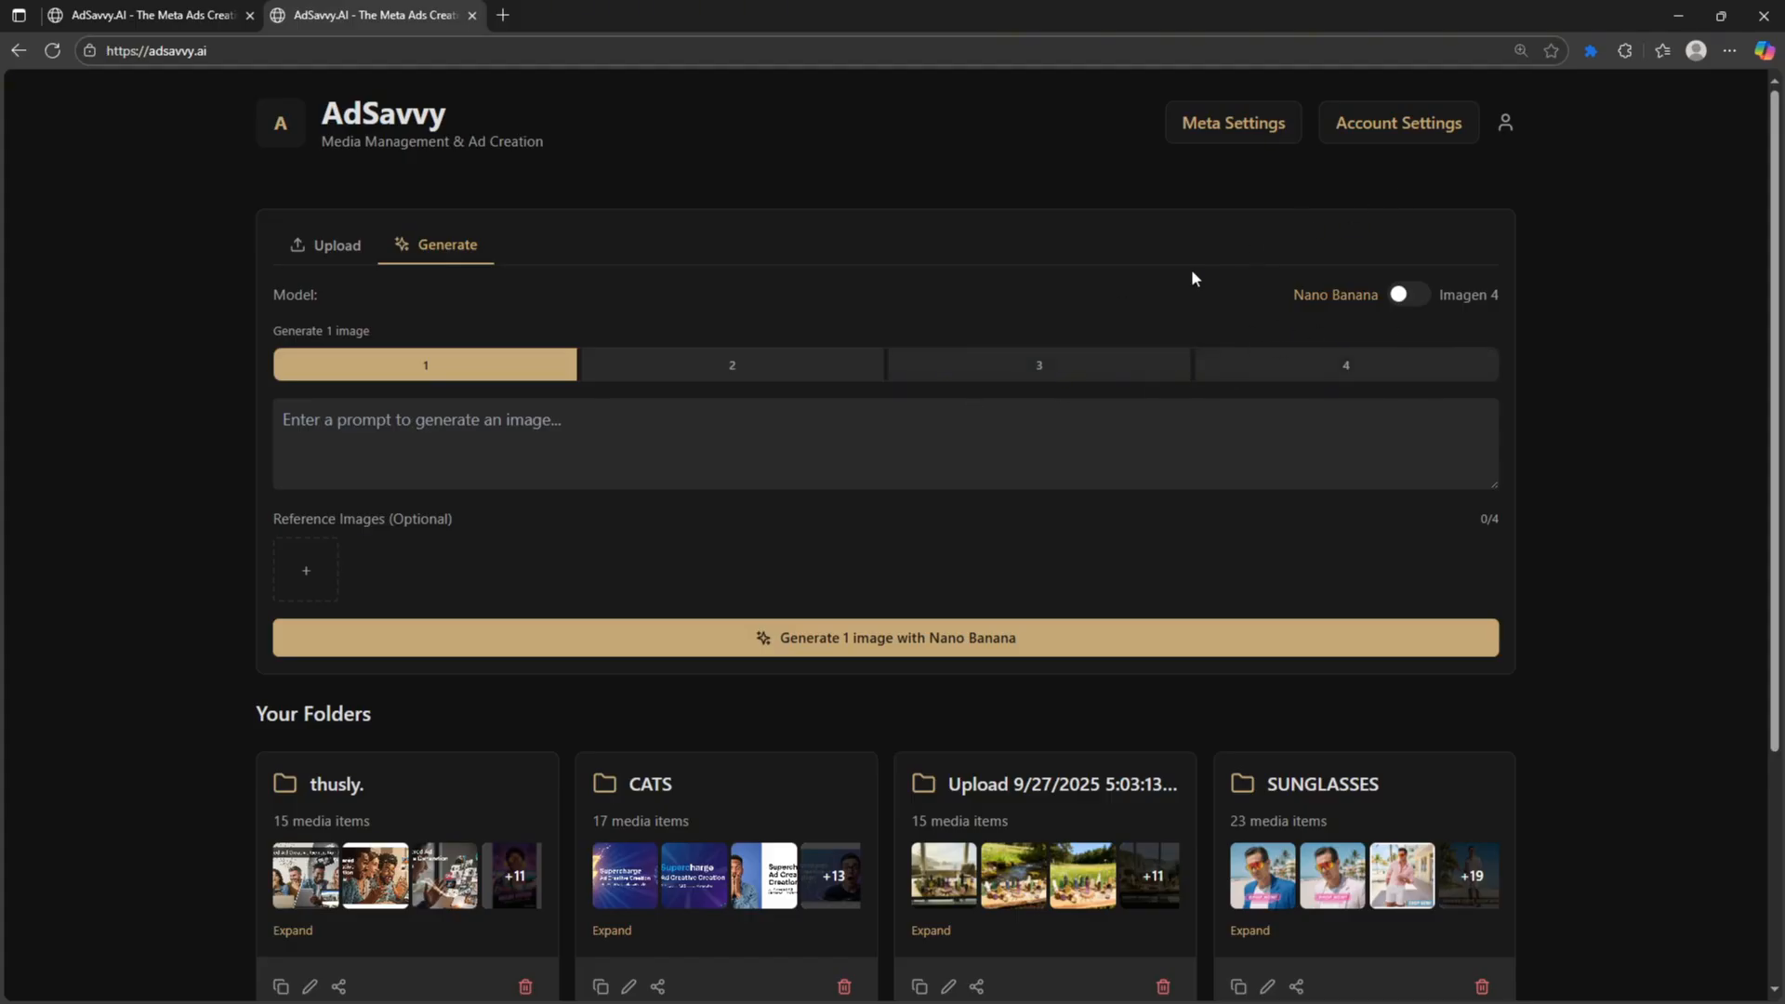
pyautogui.click(1363, 135)
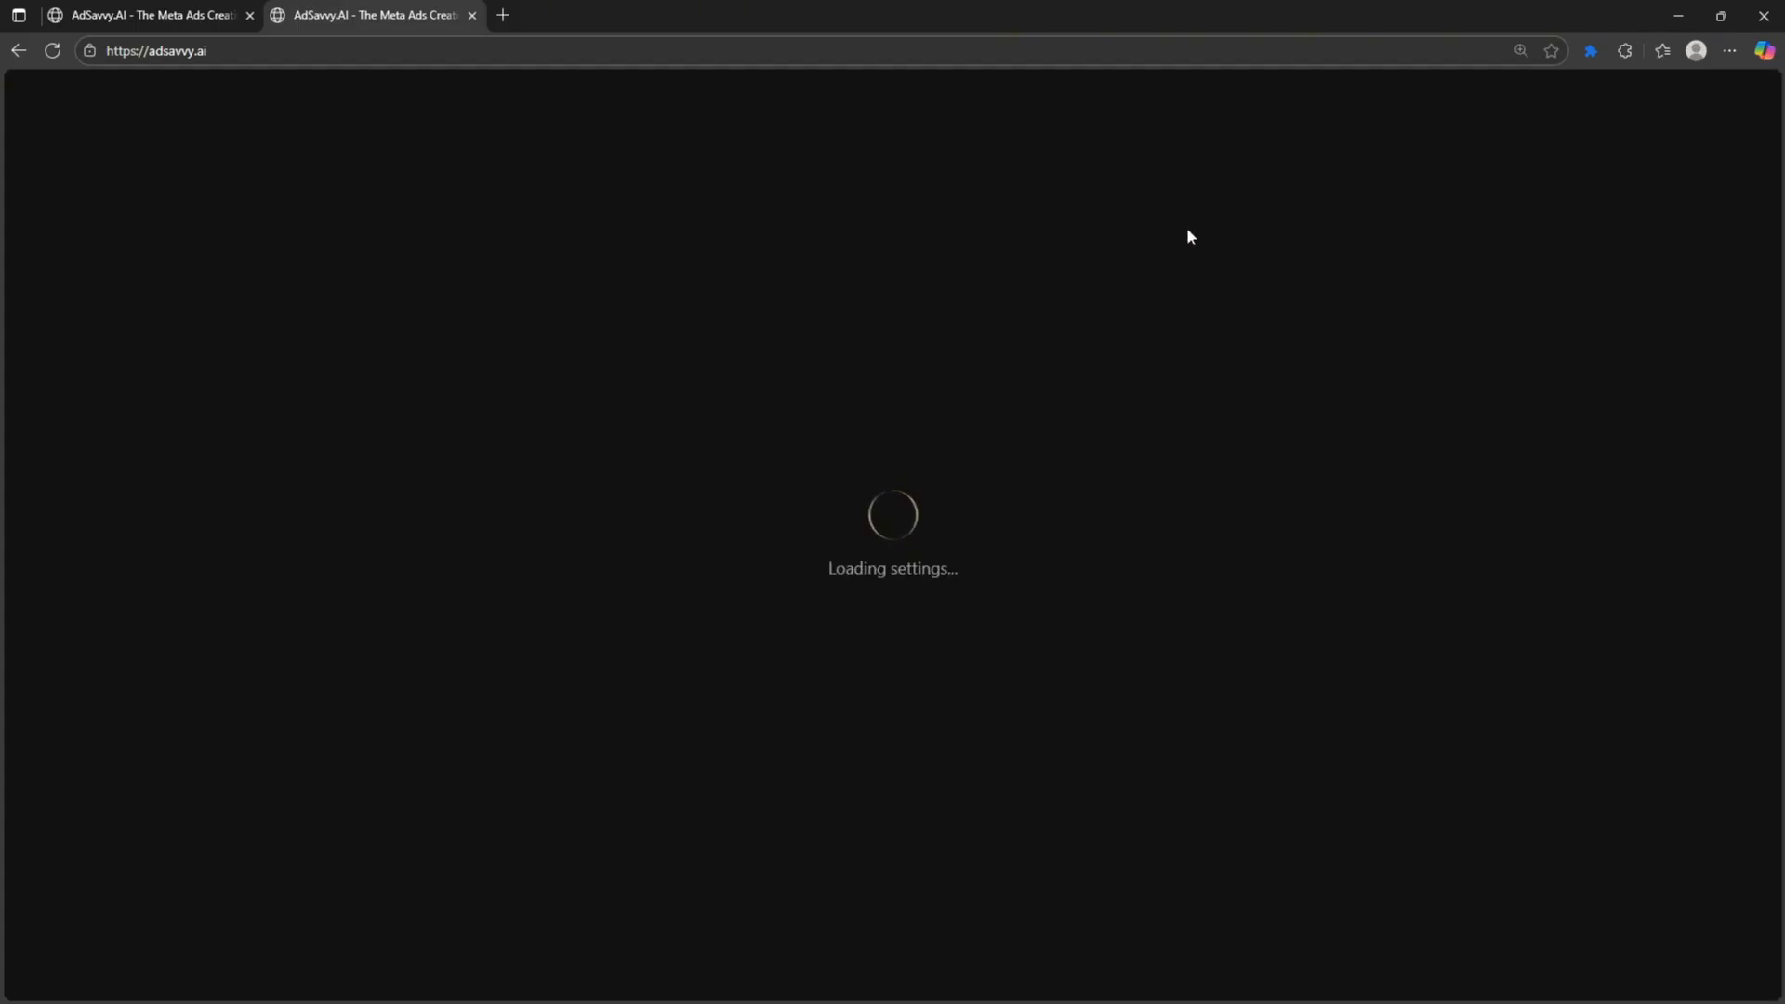
pyautogui.scroll(-1, 381, 619)
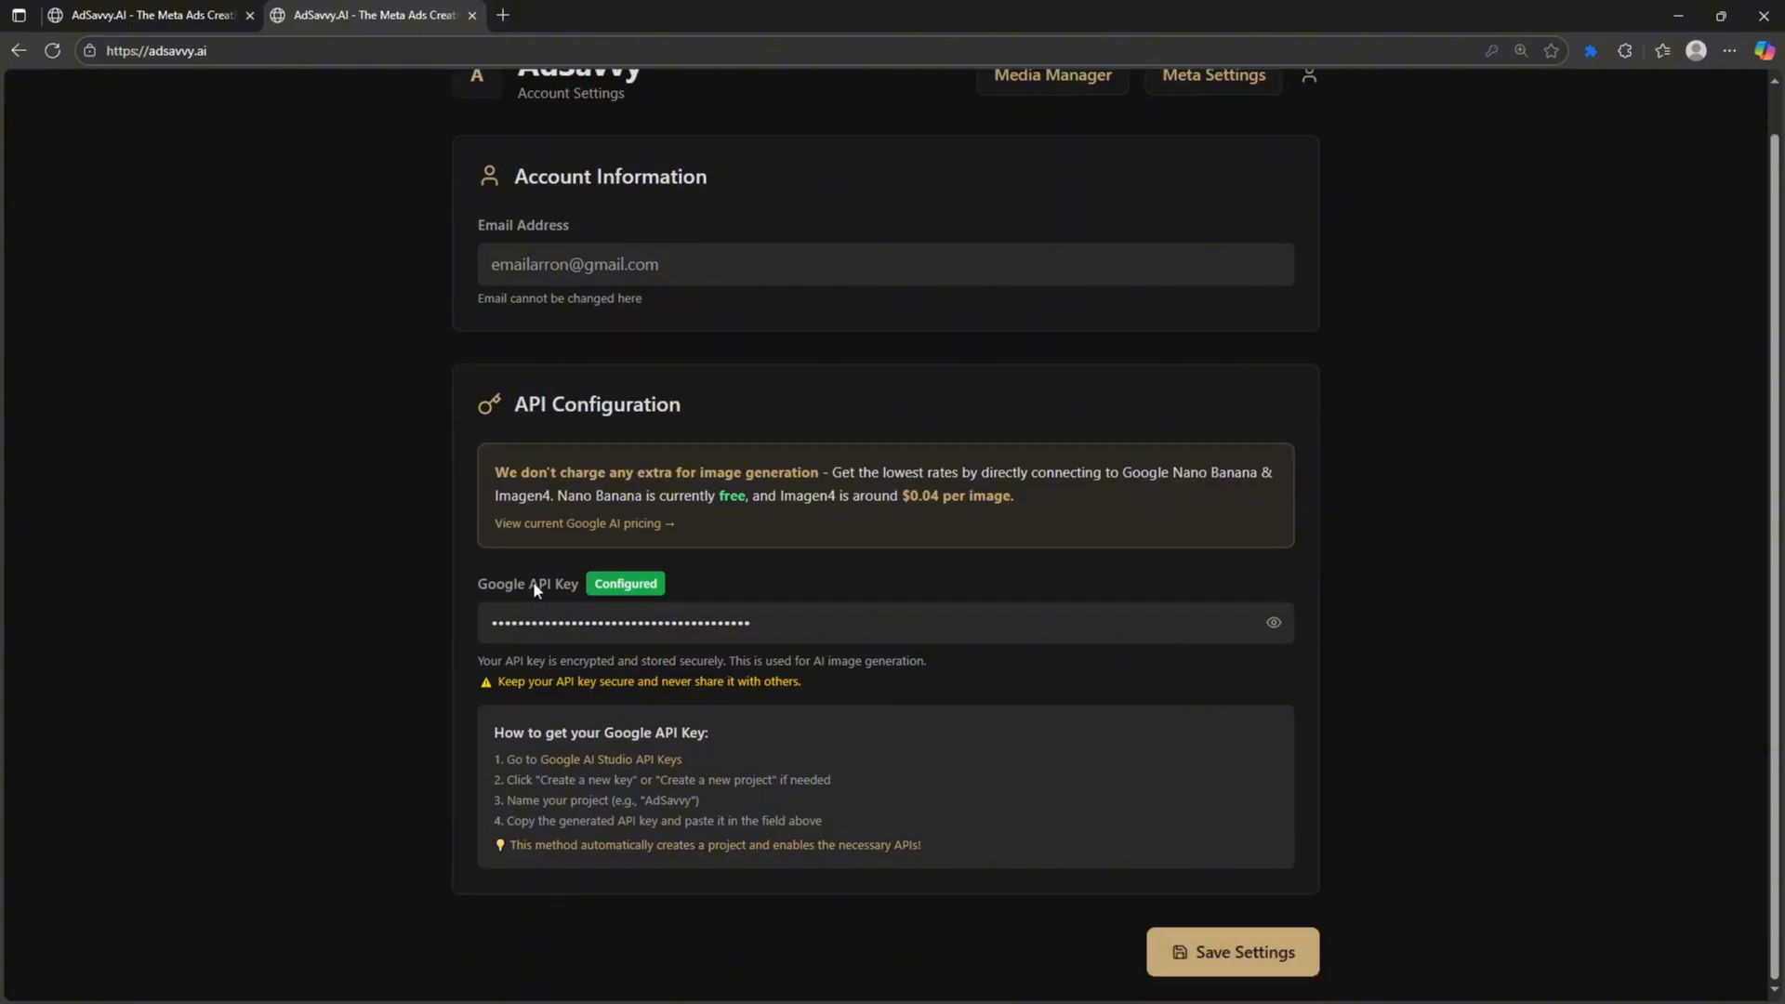
# - Open Google AI Studio's API Keys page alongside AdSavvy's account settings
pyautogui.click(576, 765)
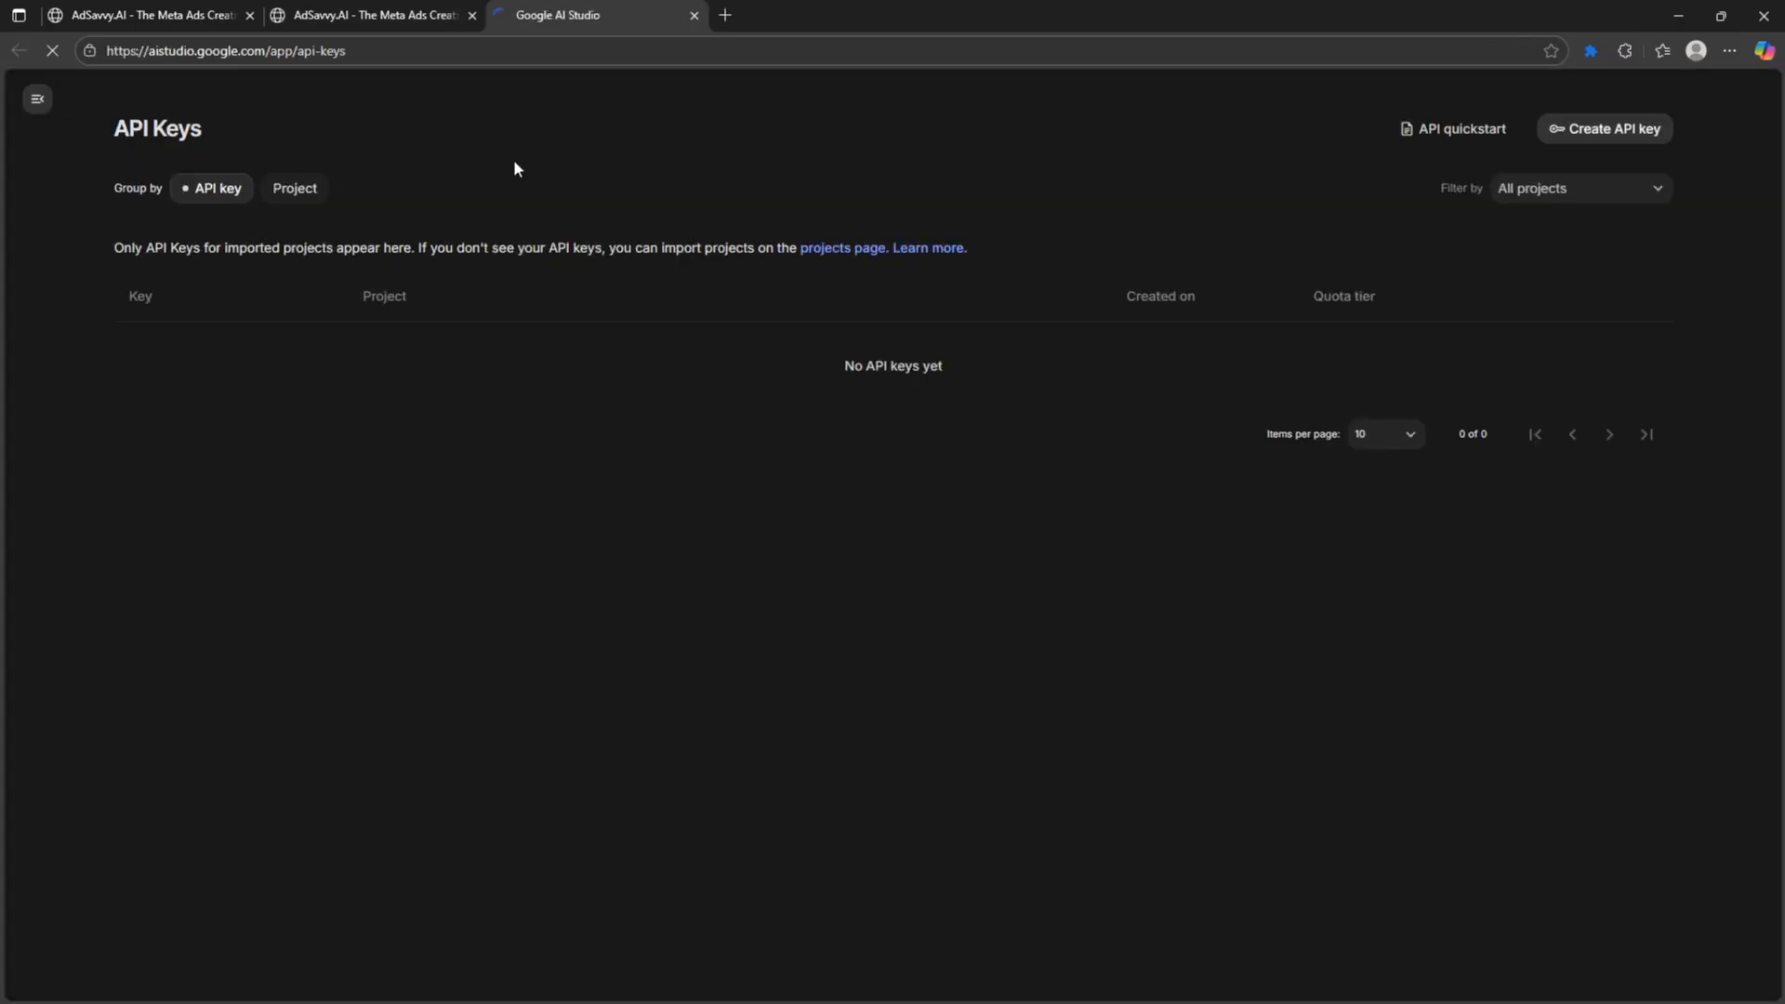
pyautogui.click(464, 5)
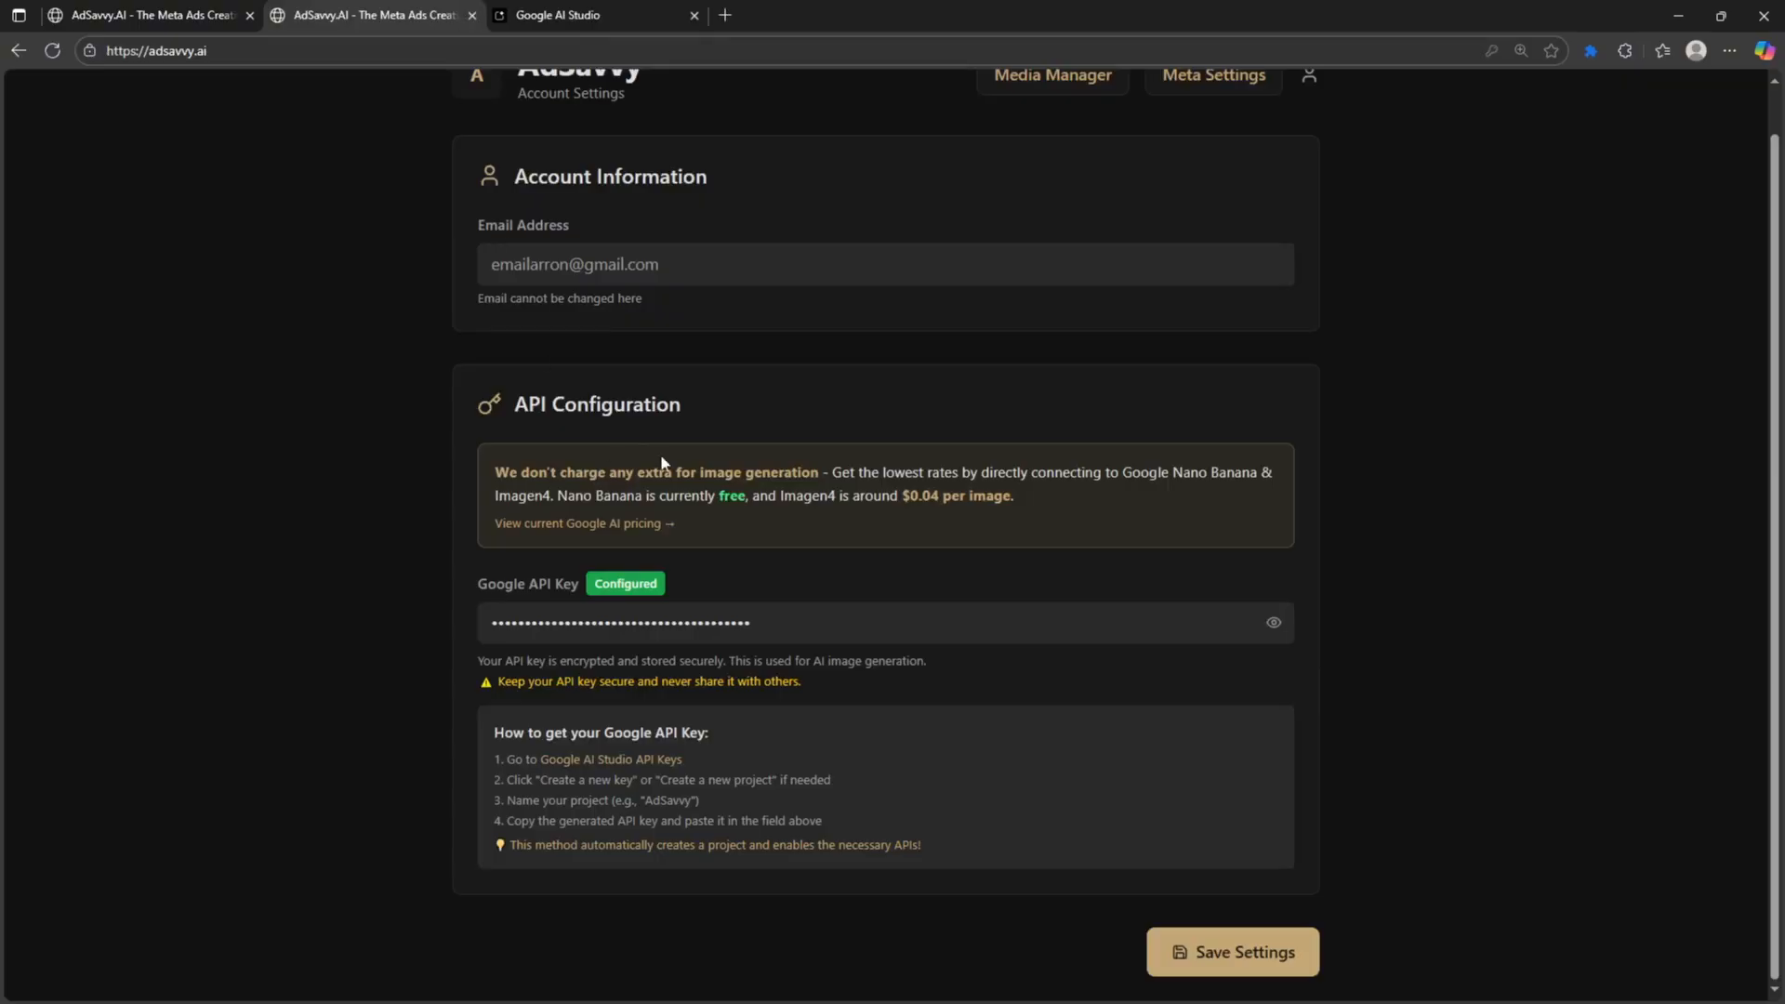
pyautogui.scroll(1, 592, 439)
pyautogui.scroll(-1, 587, 431)
pyautogui.scroll(1, 588, 432)
pyautogui.click(609, 13)
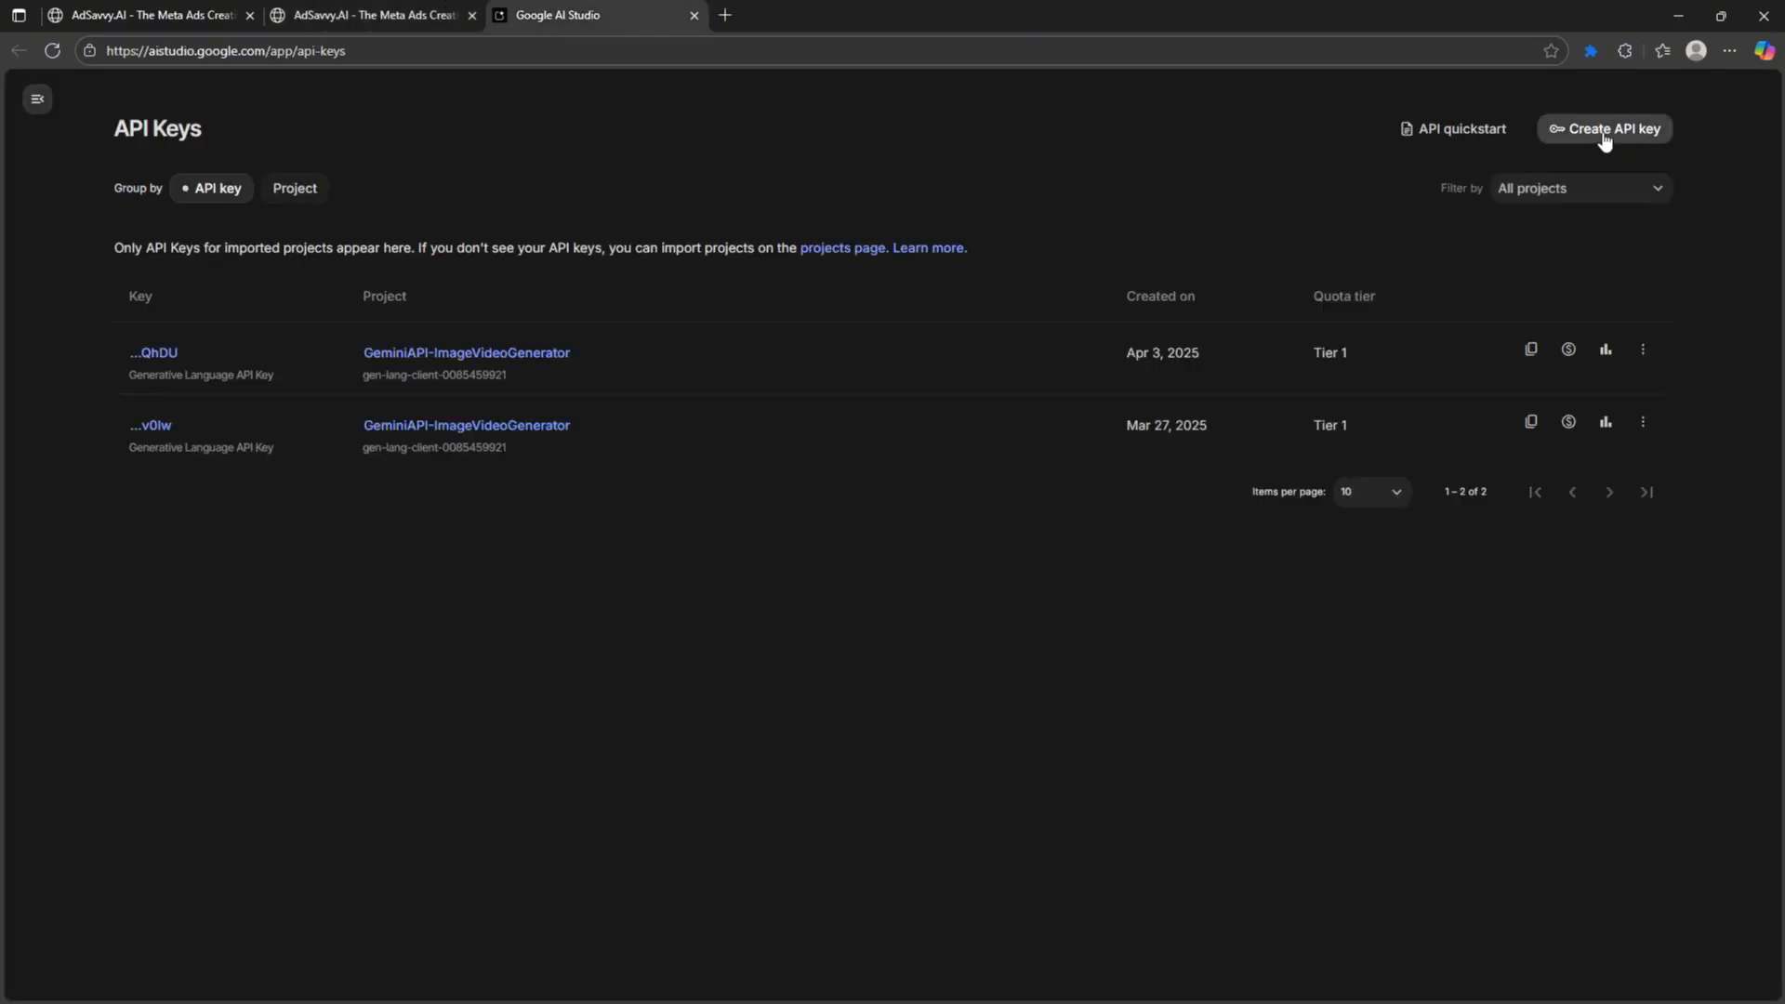
# - Start creating a new API key, view the cloud projects, then cancel
pyautogui.click(1605, 130)
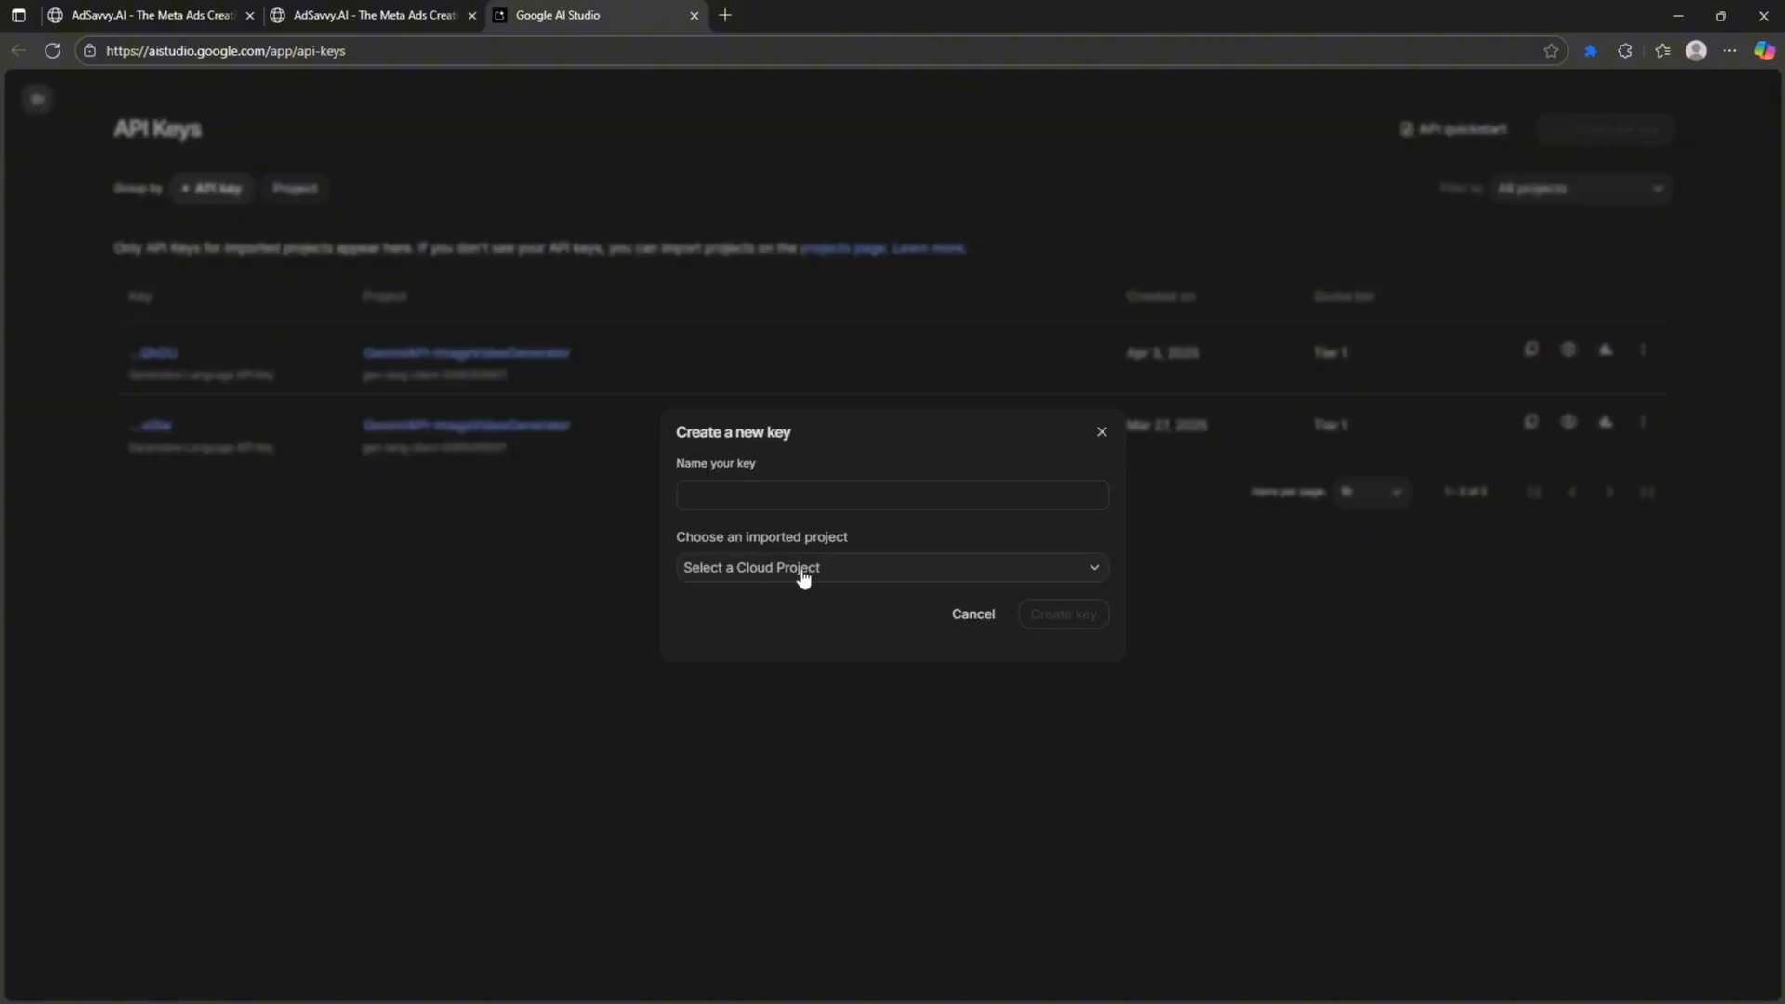
pyautogui.click(862, 570)
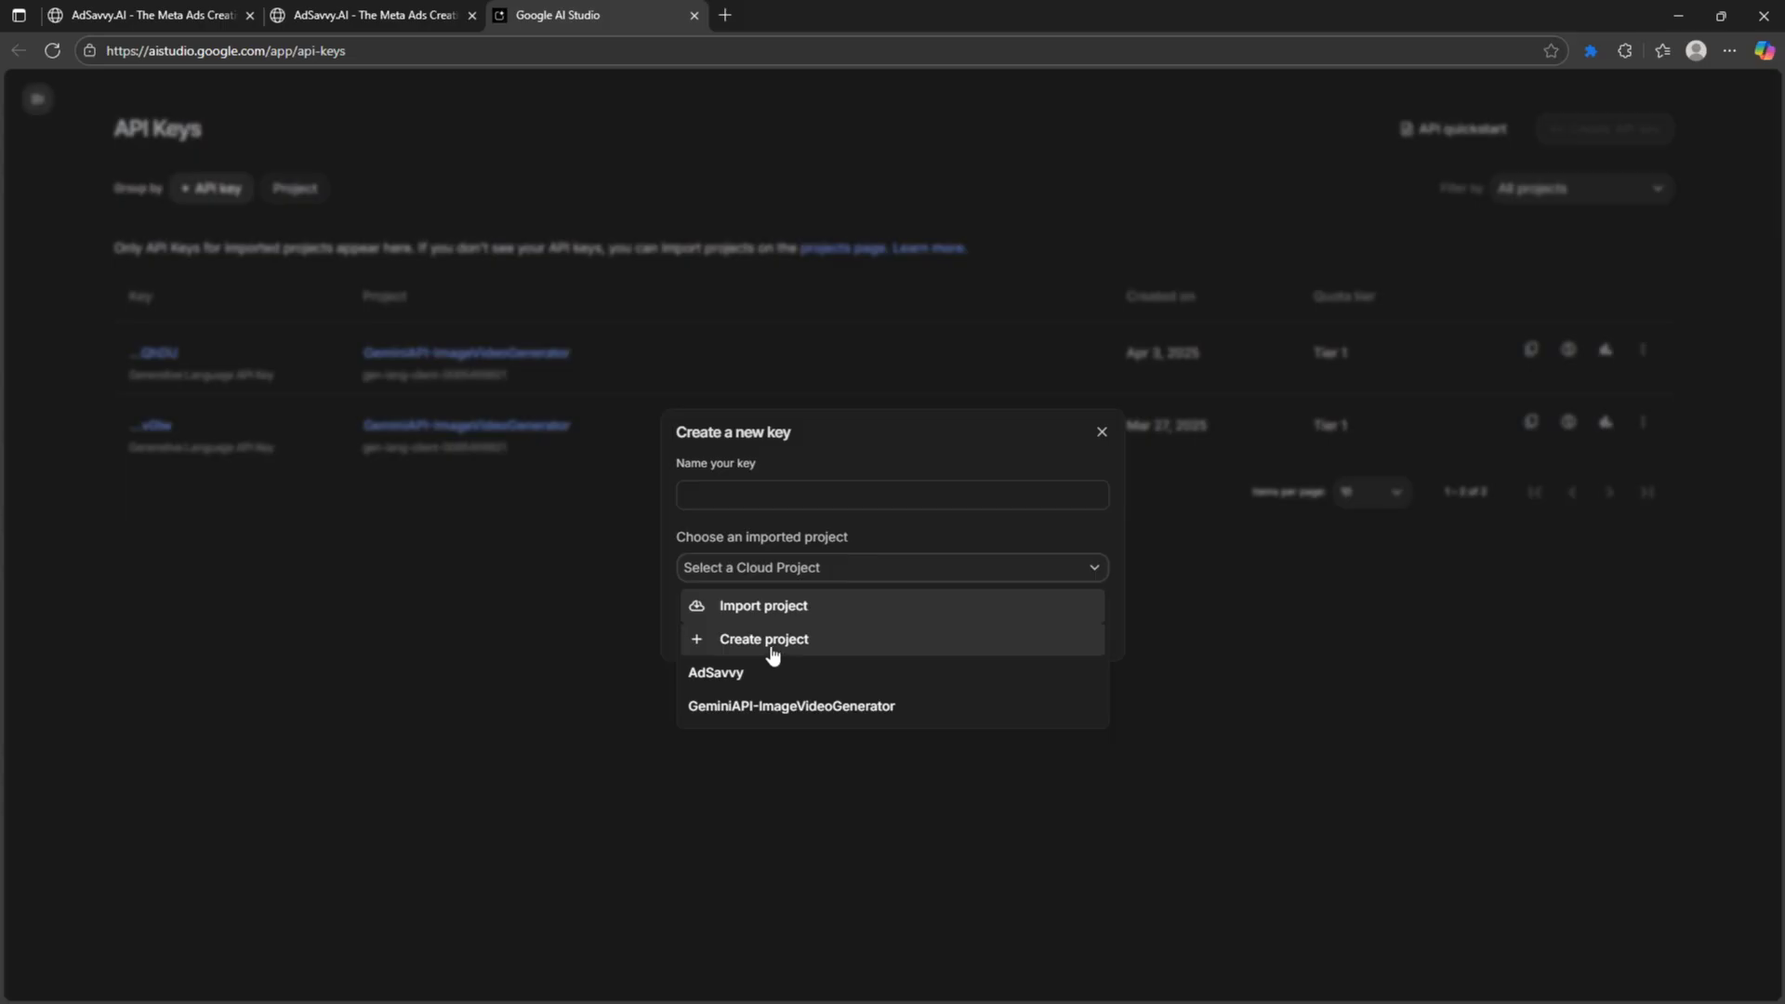
pyautogui.click(850, 454)
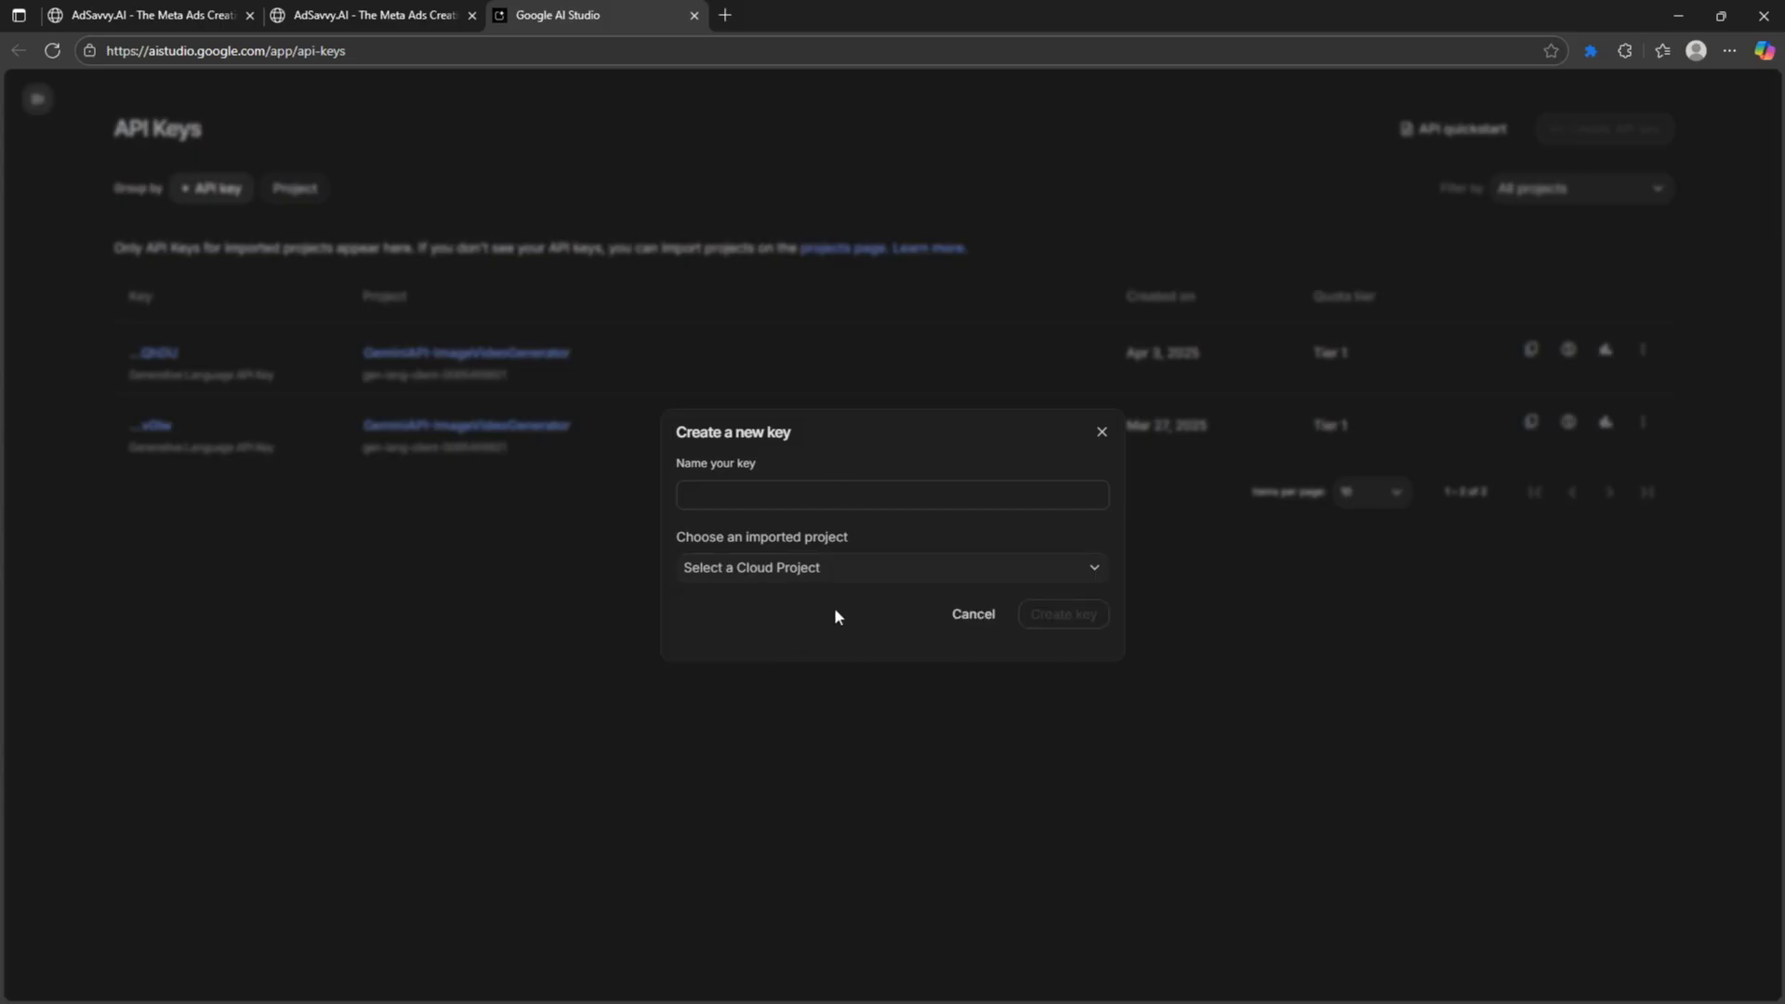
pyautogui.click(967, 617)
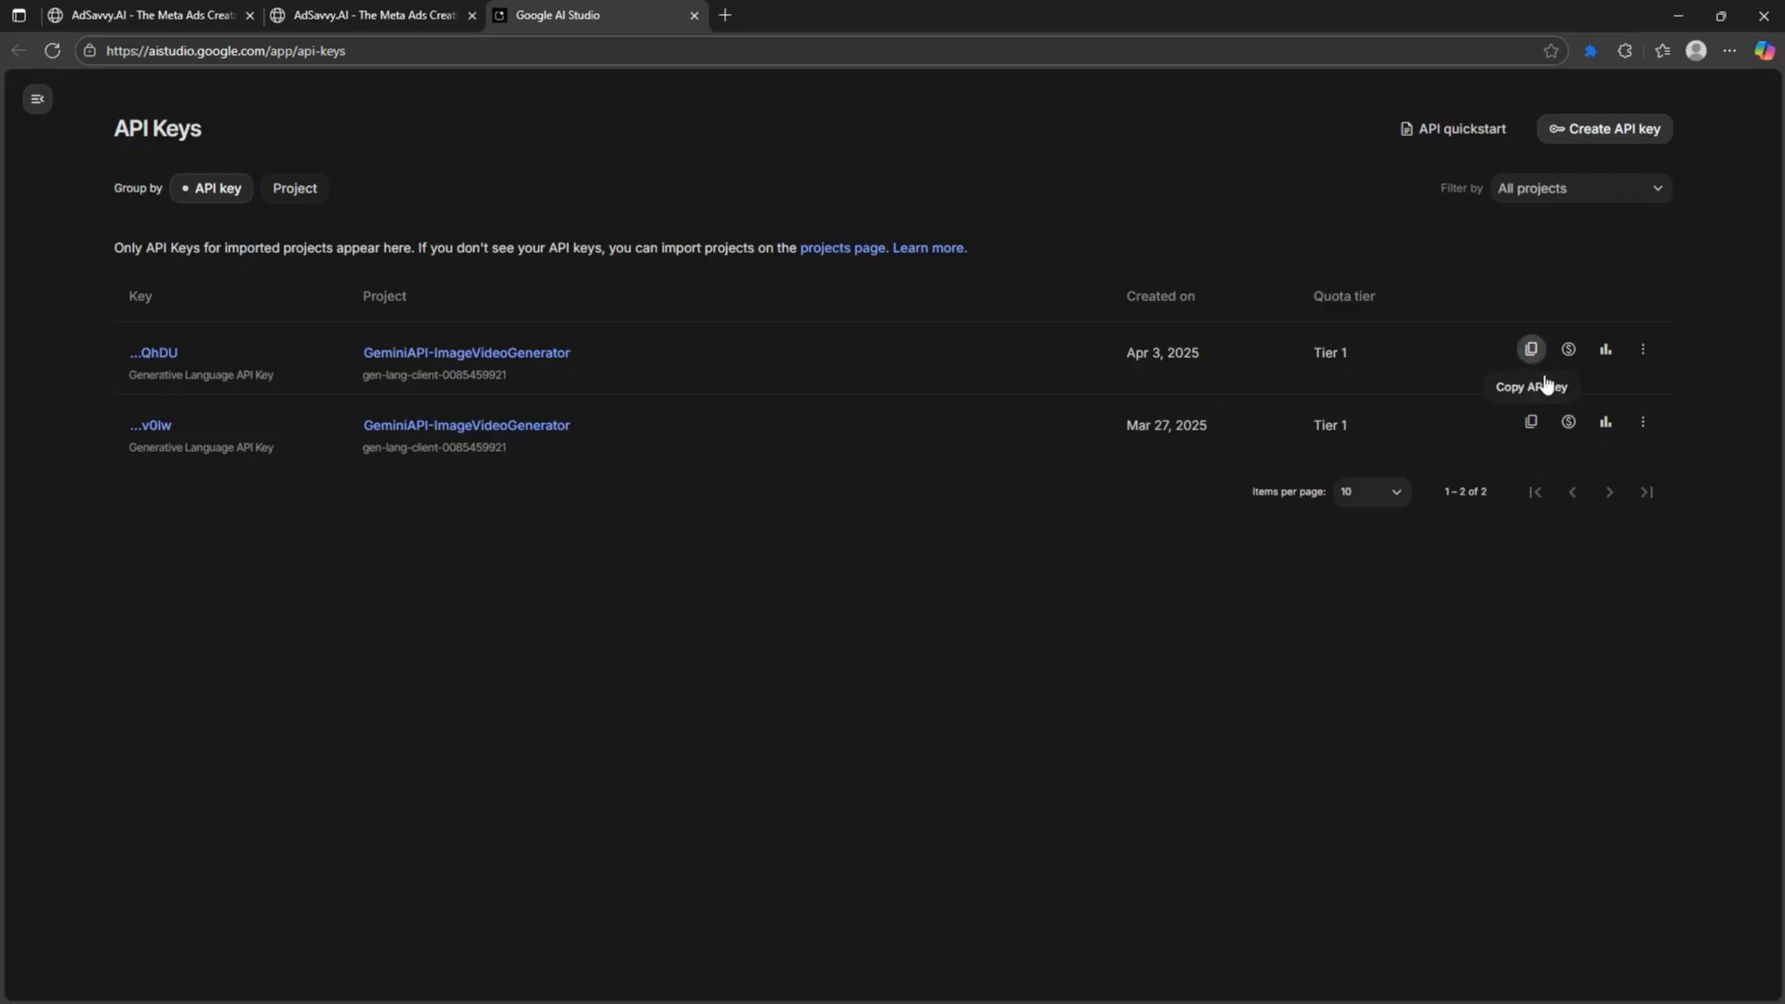
# - Copy the first existing API key and compare it with AdSavvy's configured Google key
pyautogui.click(1530, 352)
pyautogui.click(382, 15)
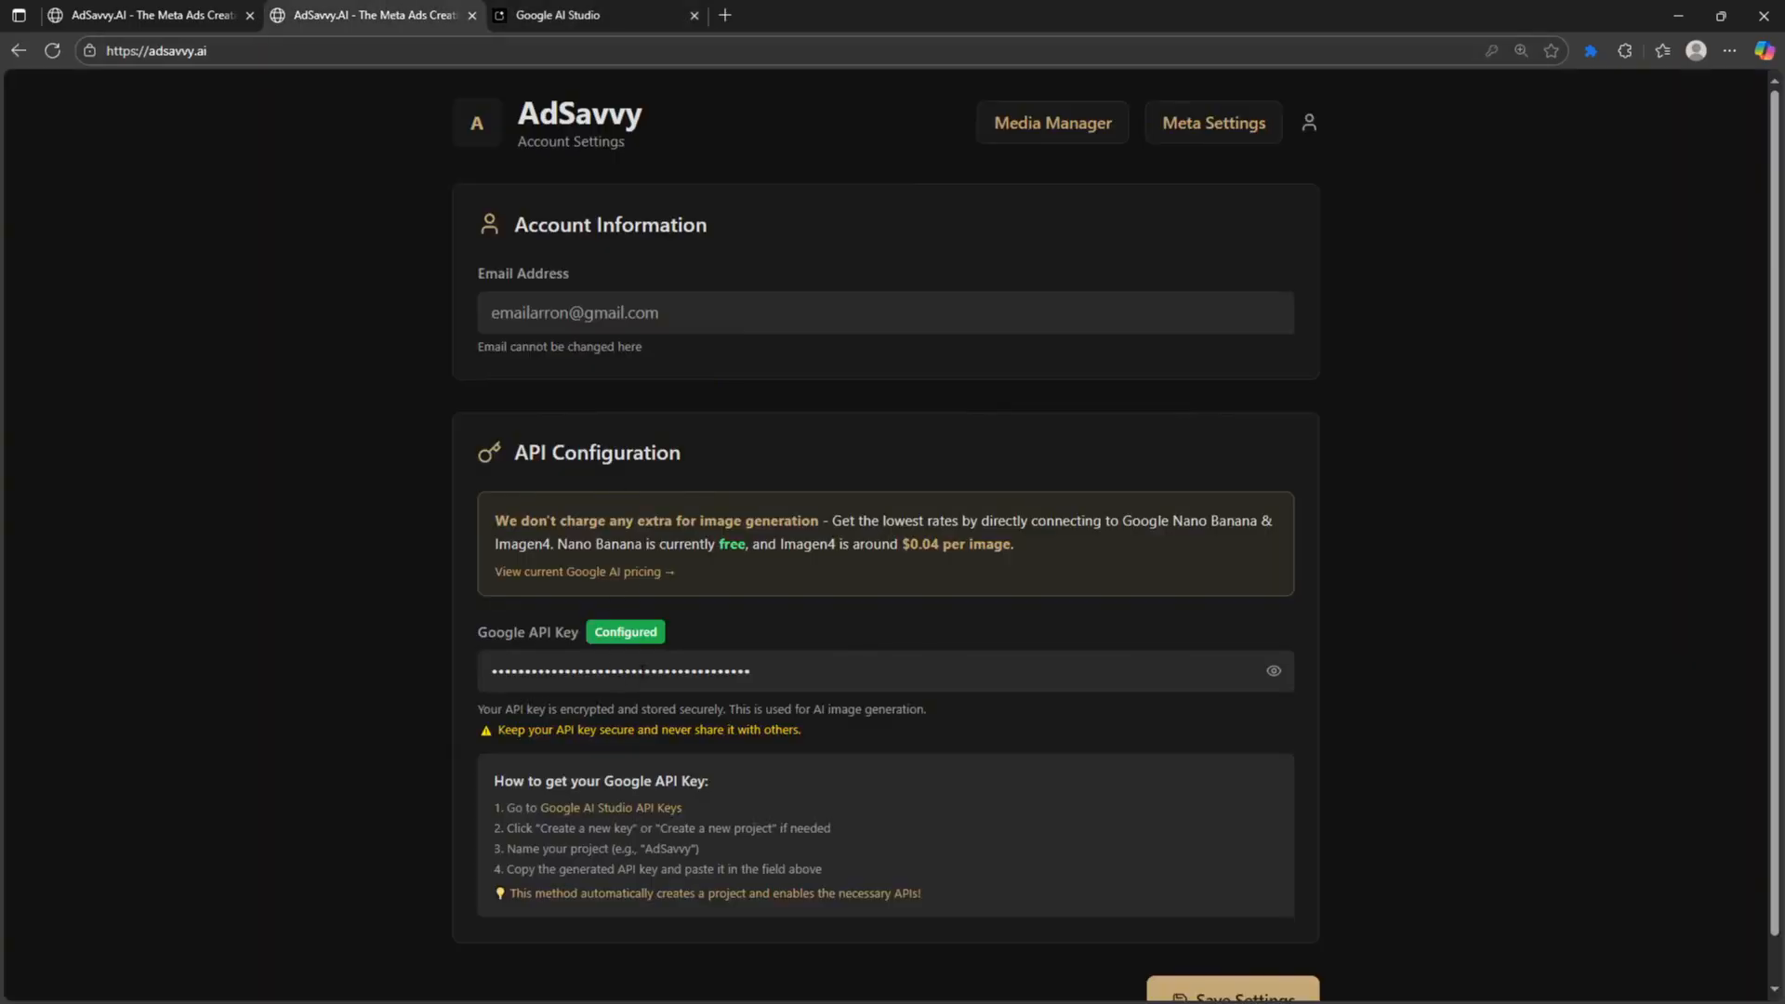
pyautogui.scroll(-1, 565, 669)
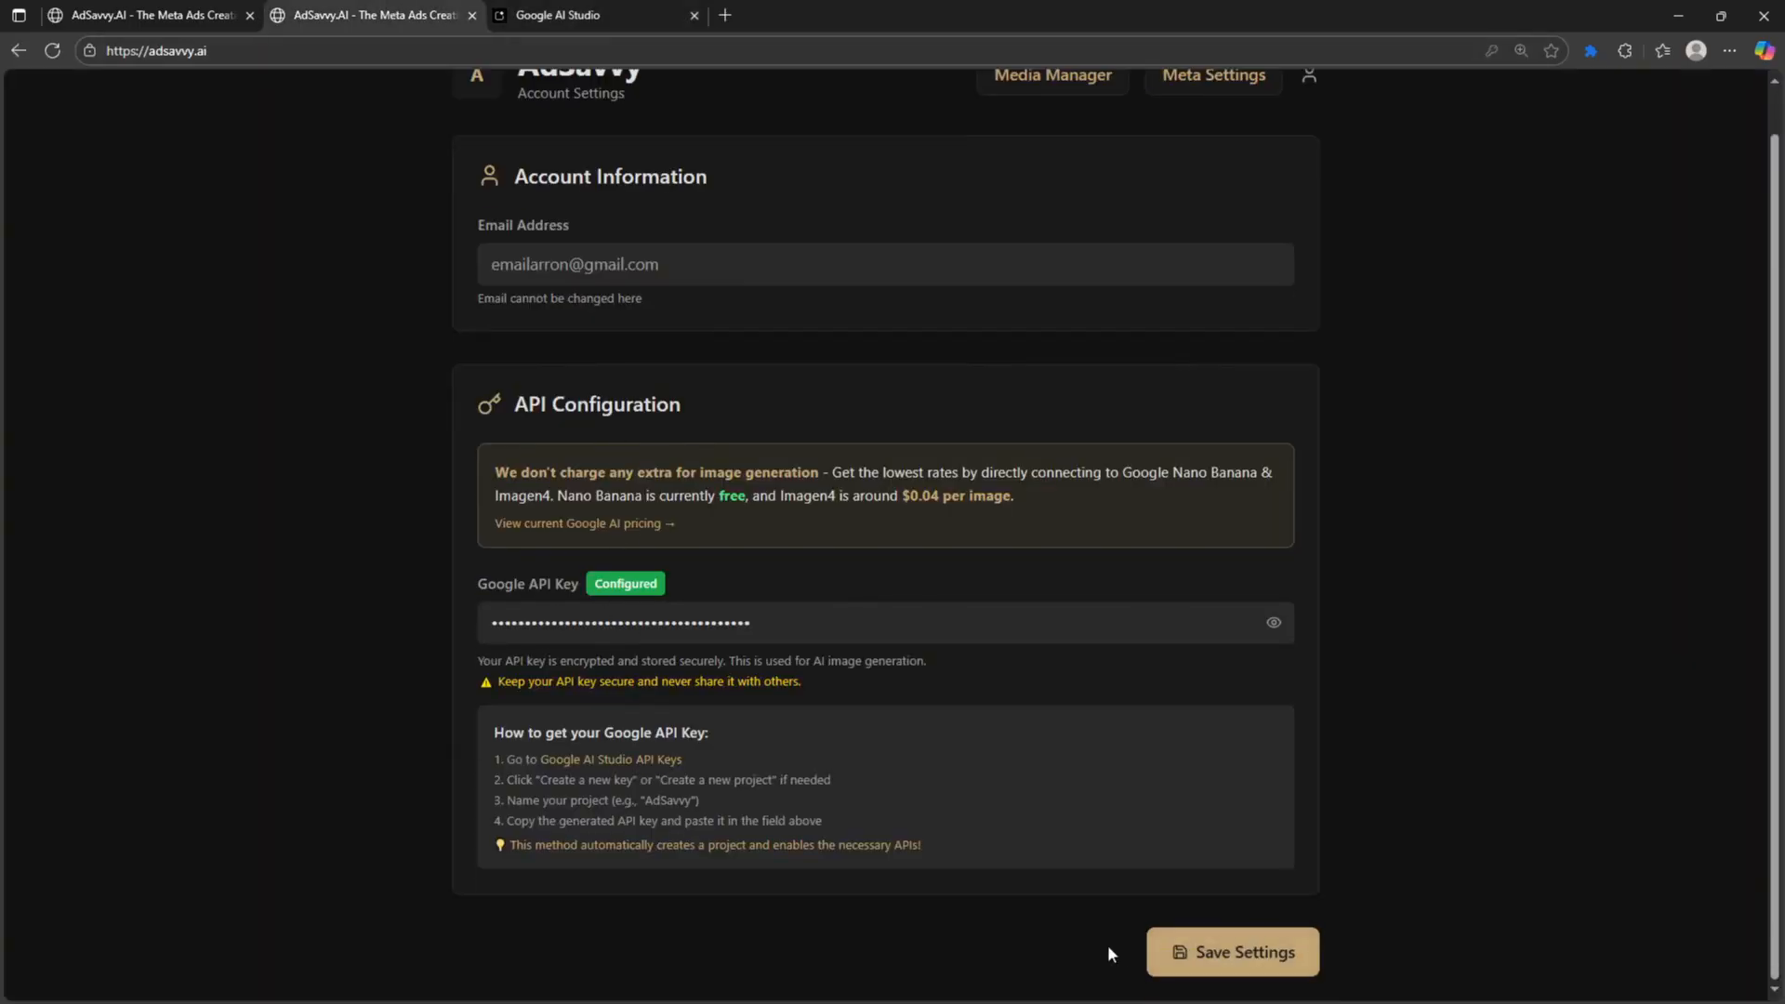
pyautogui.scroll(1, 556, 632)
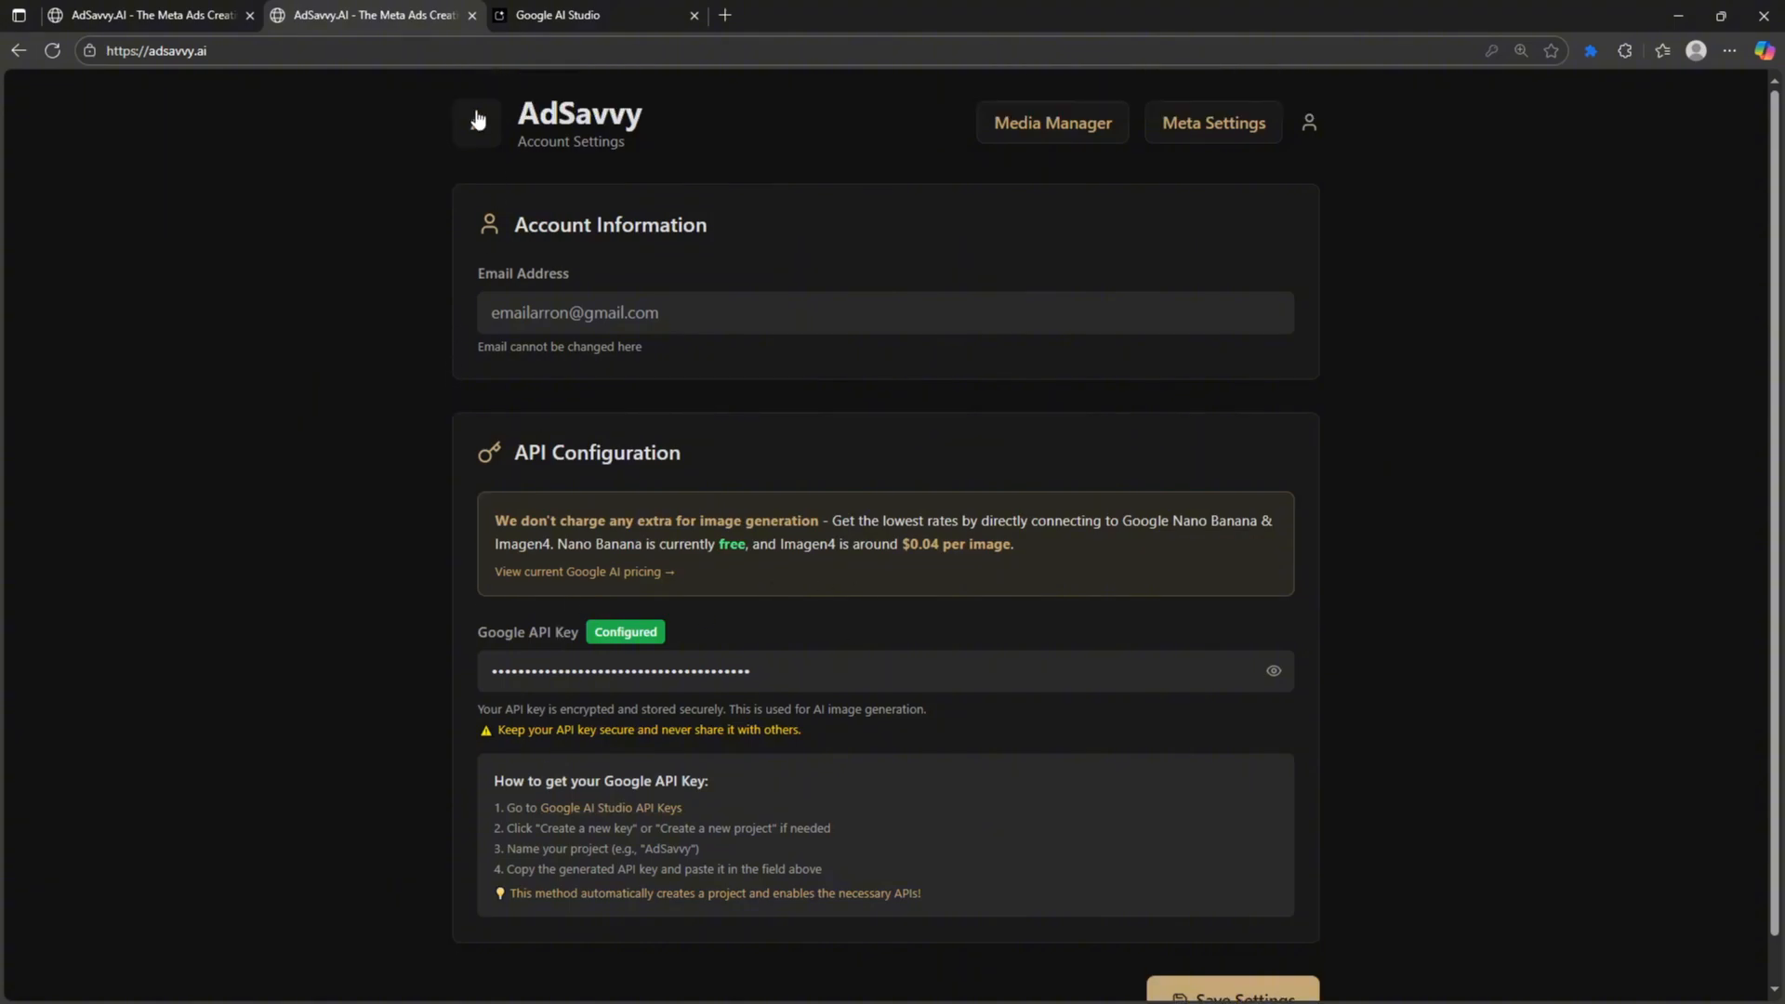
pyautogui.click(548, 13)
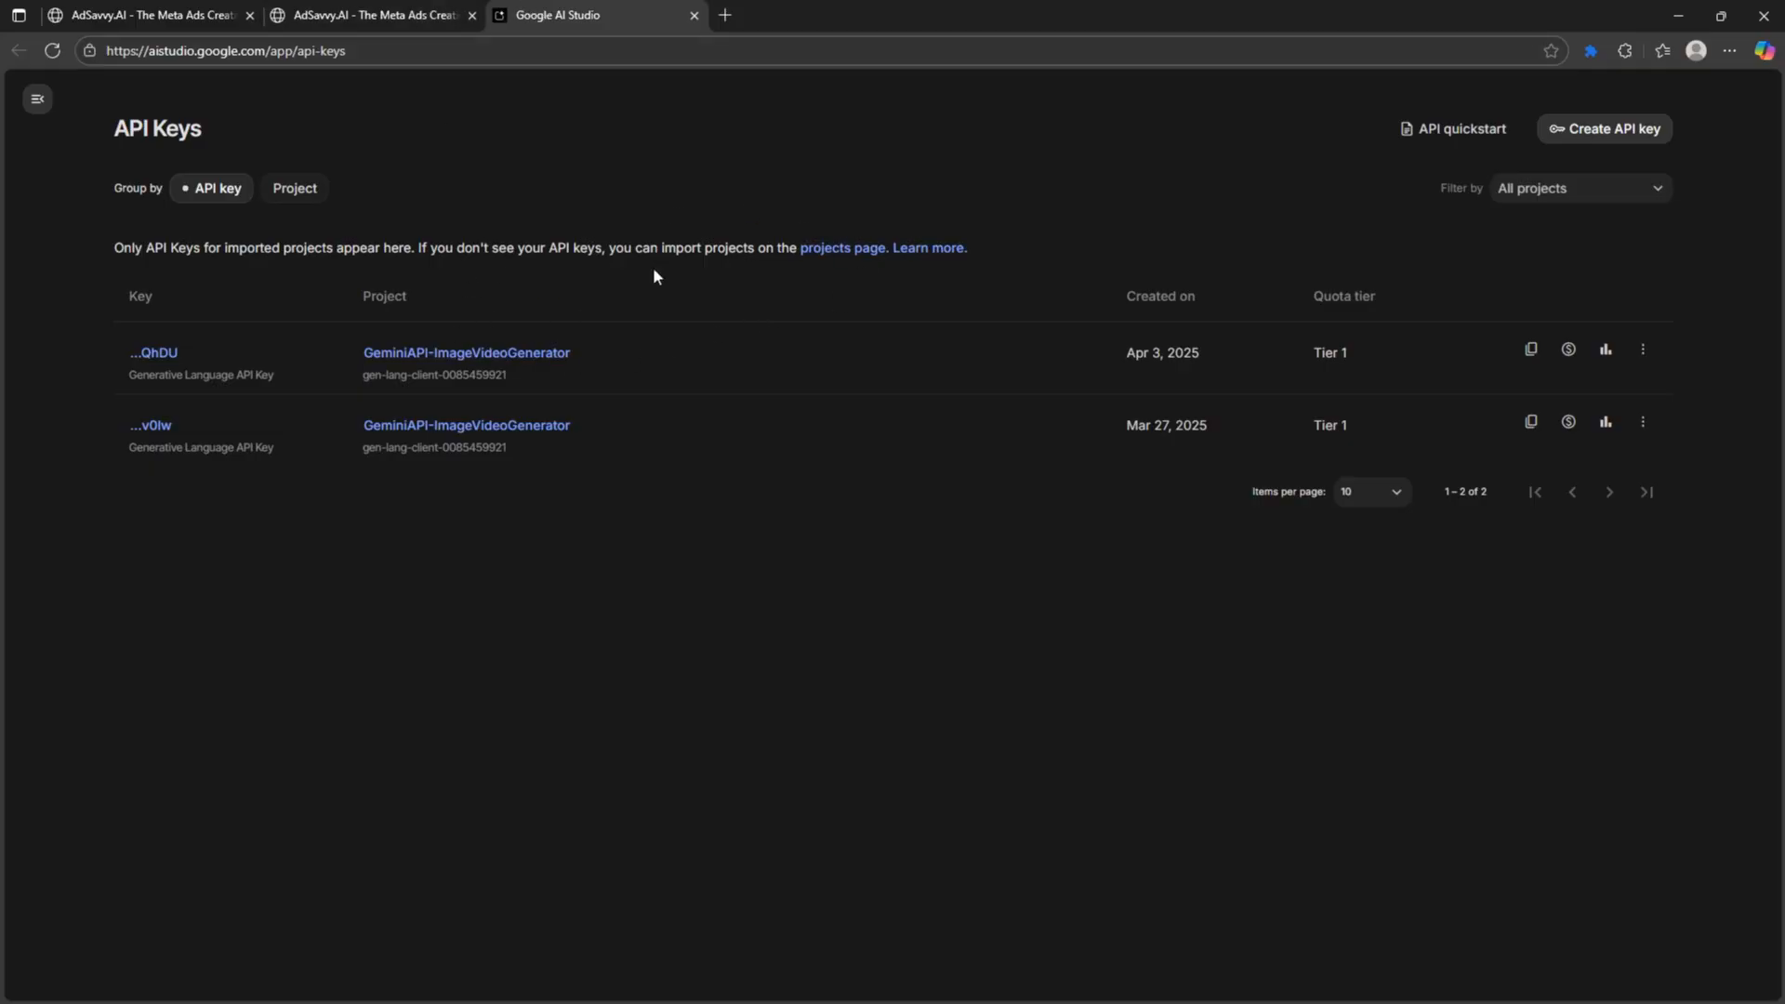
pyautogui.click(400, 14)
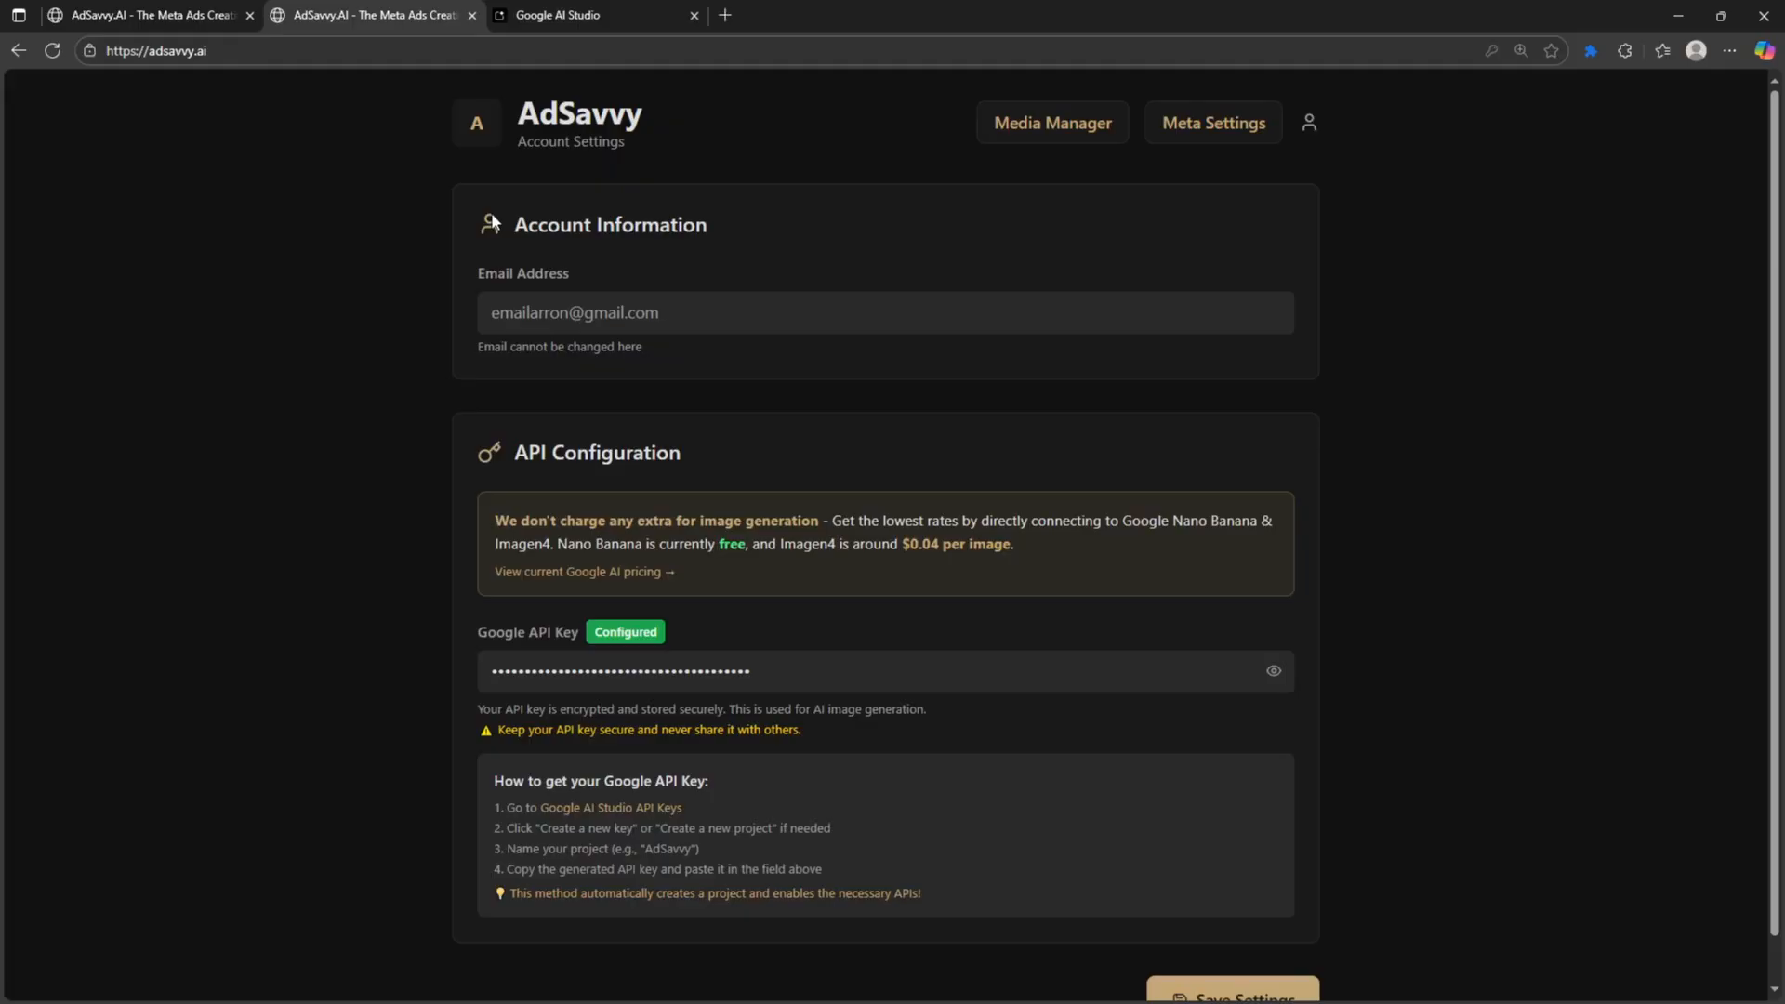
pyautogui.click(558, 15)
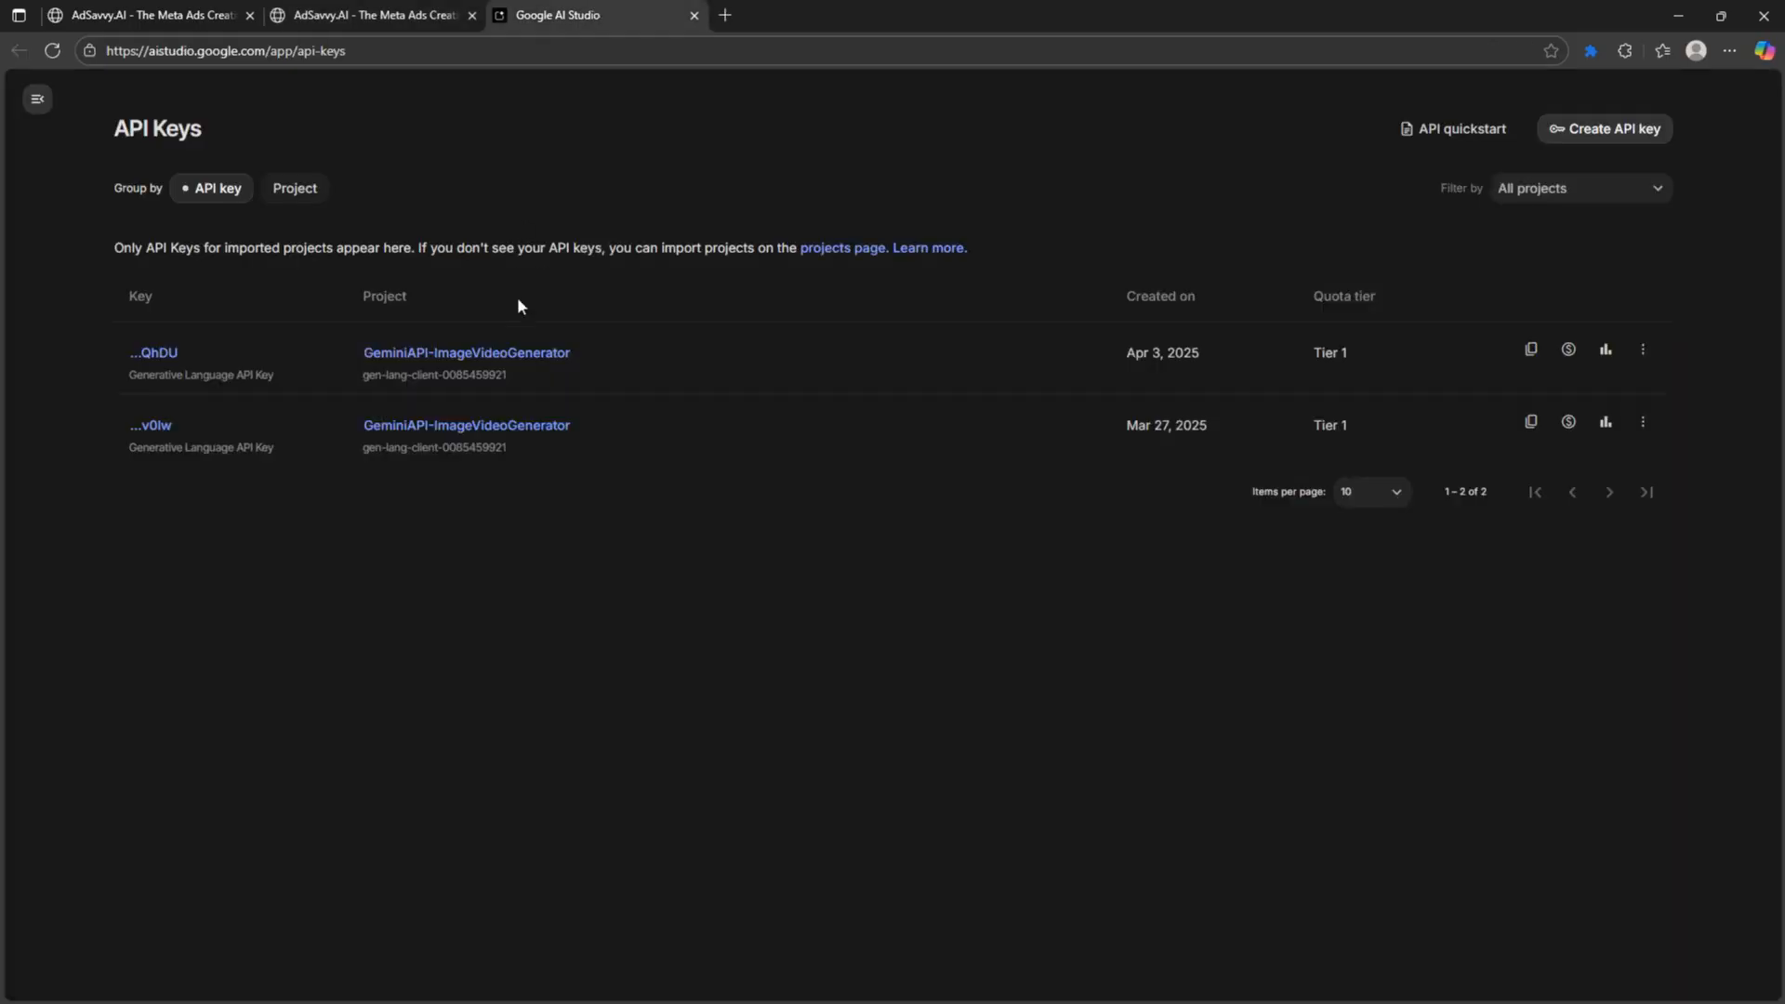
pyautogui.click(431, 11)
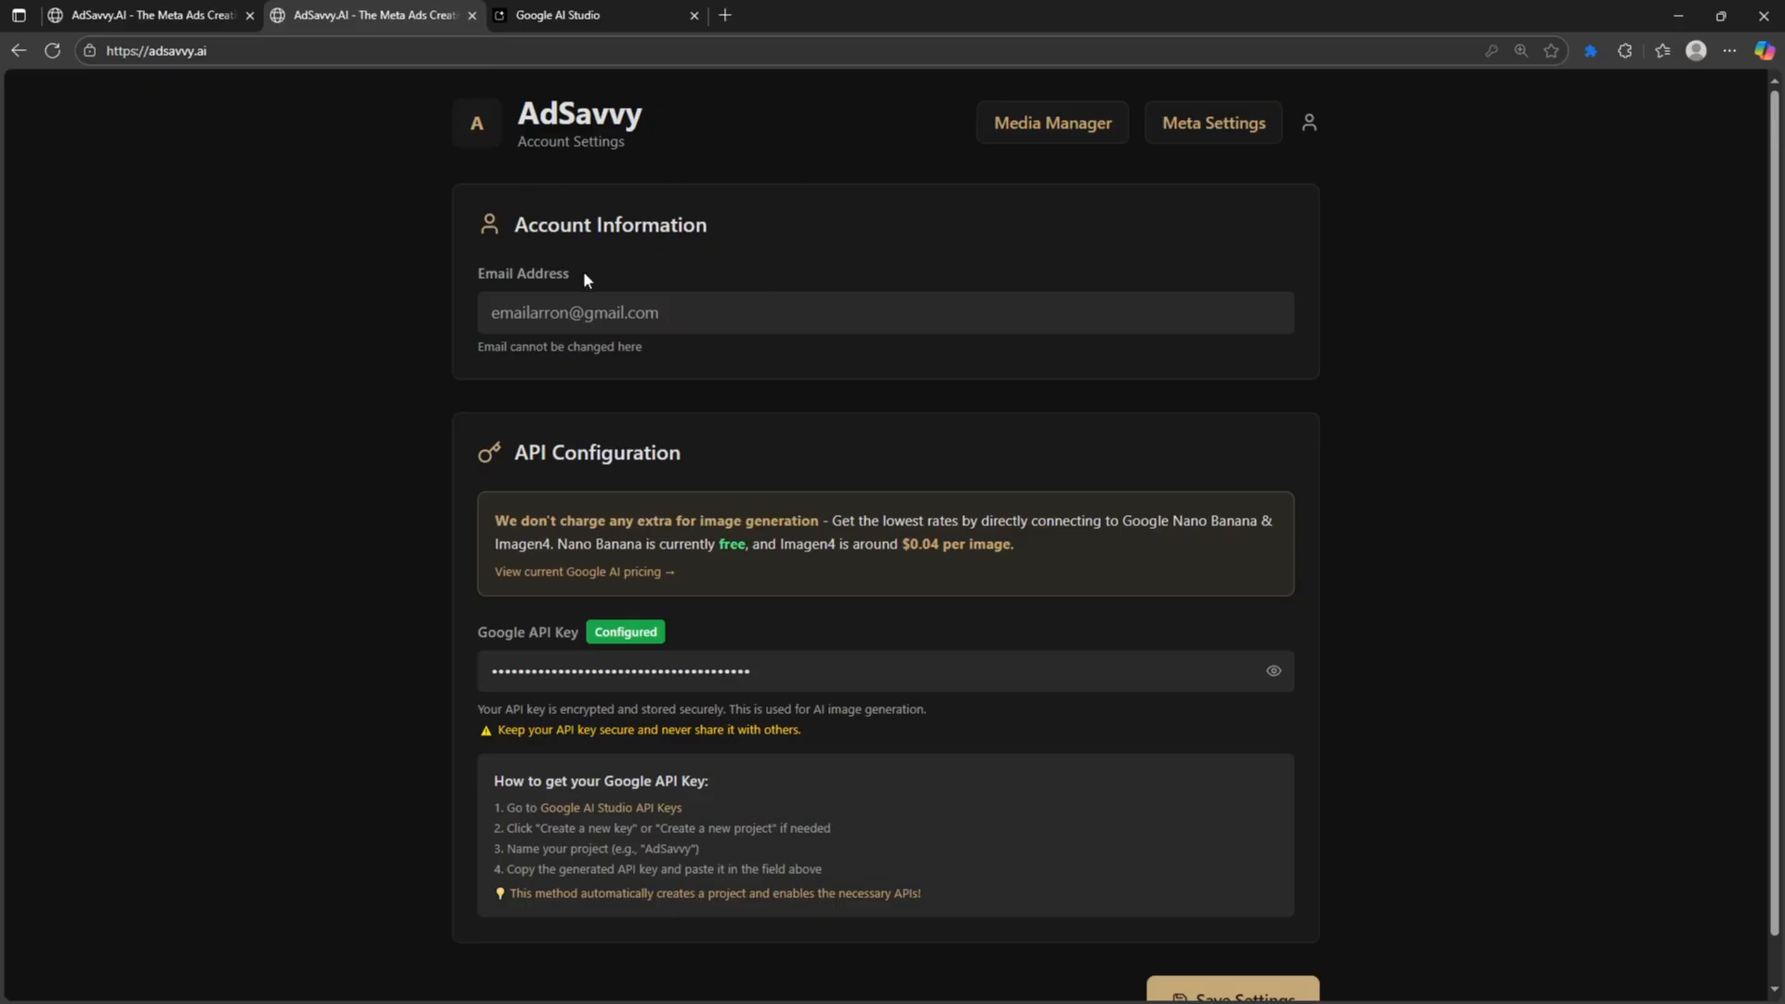
# - Open the current Google AI pricing page in a new tab and highlight 'Google' and 'Imagen4' in the pricing notice
pyautogui.click(606, 573)
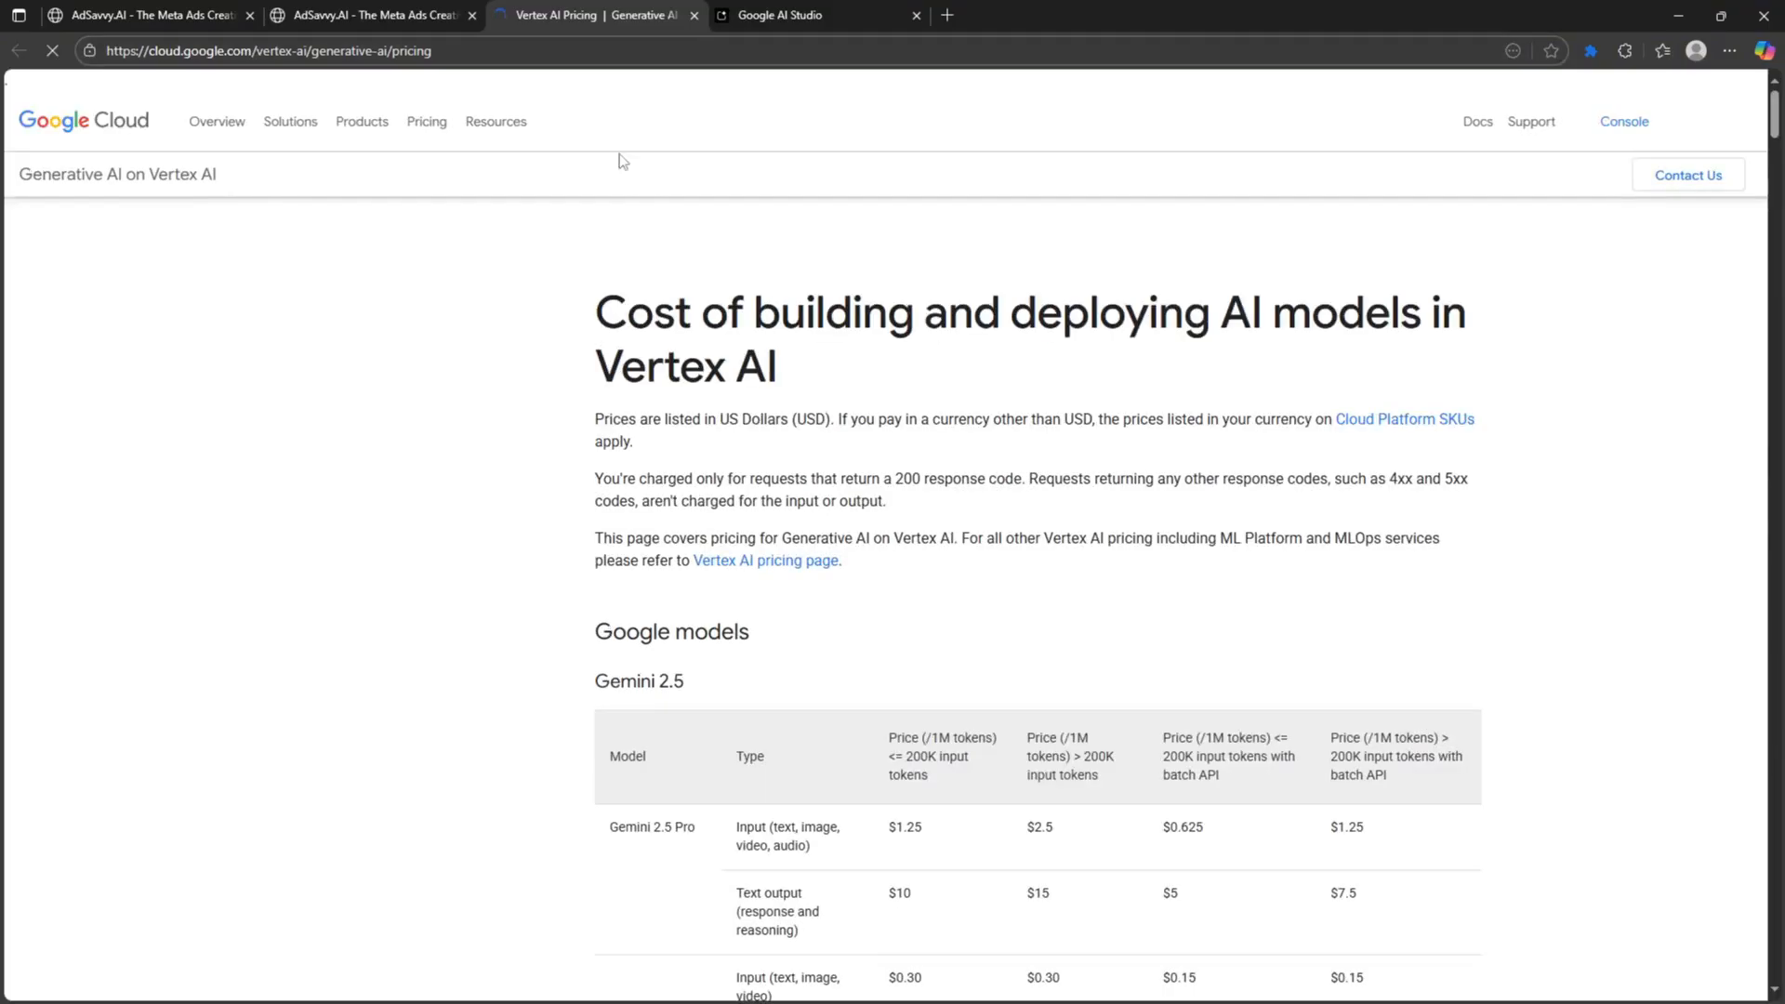
pyautogui.click(419, 16)
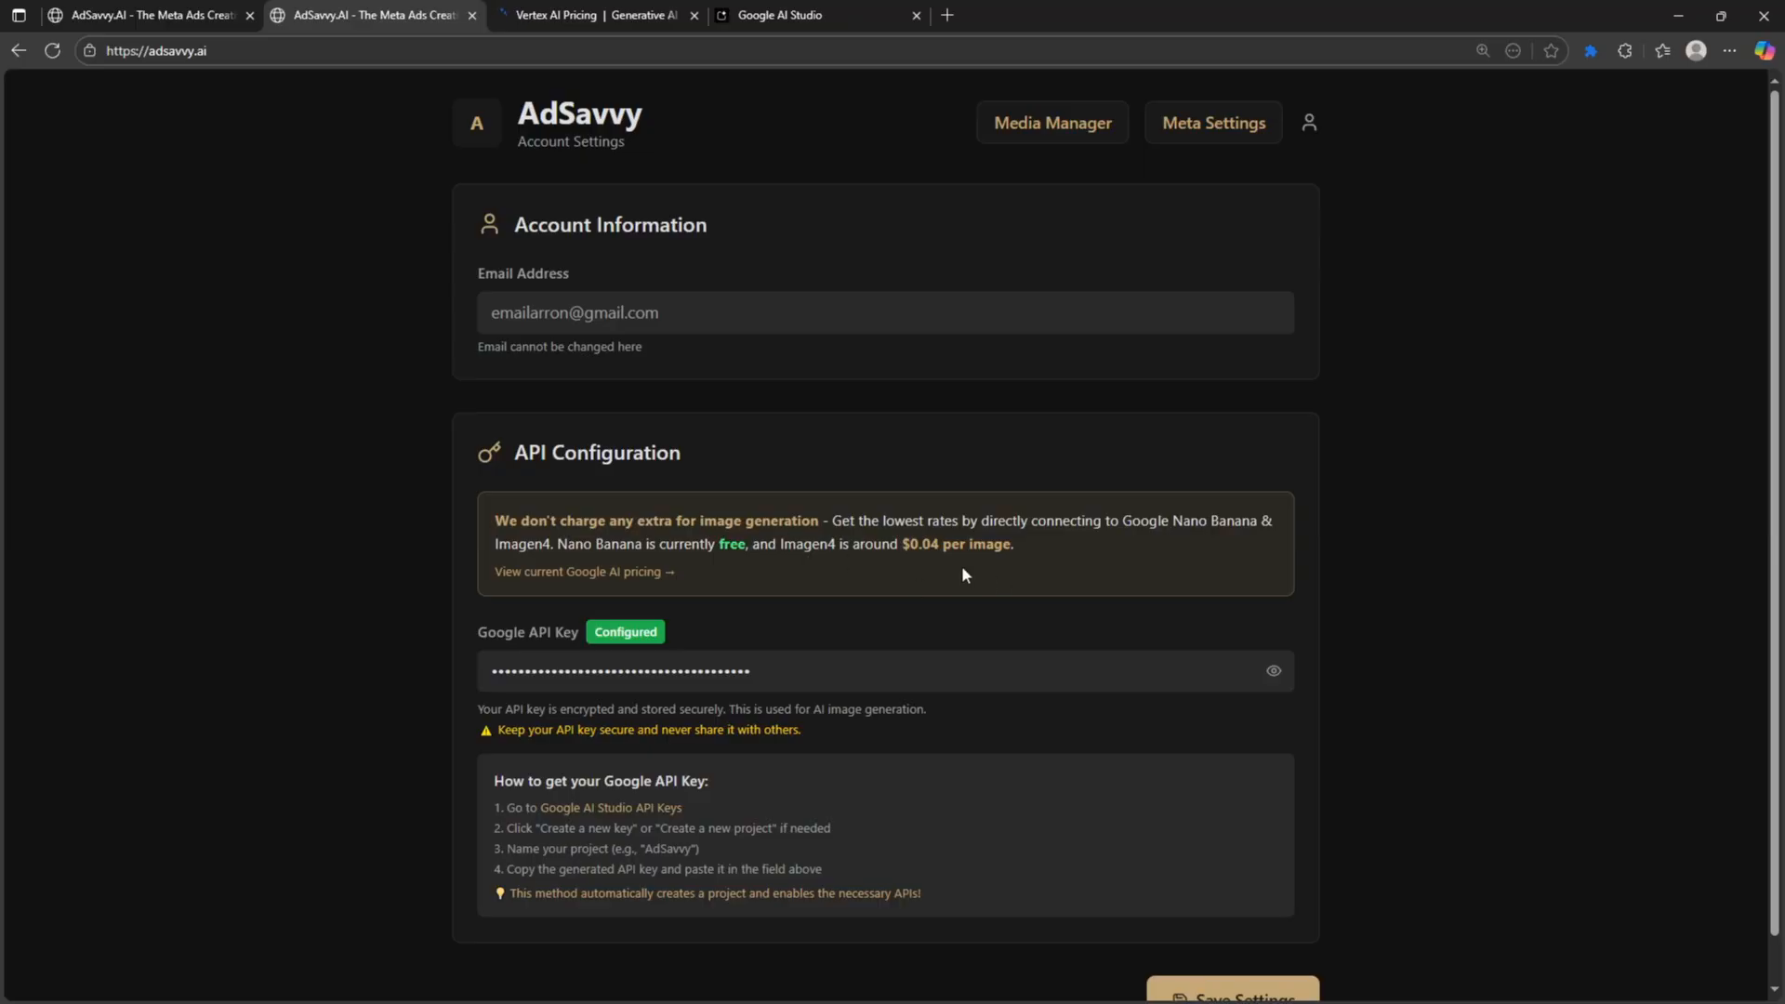
pyautogui.doubleClick(1166, 527)
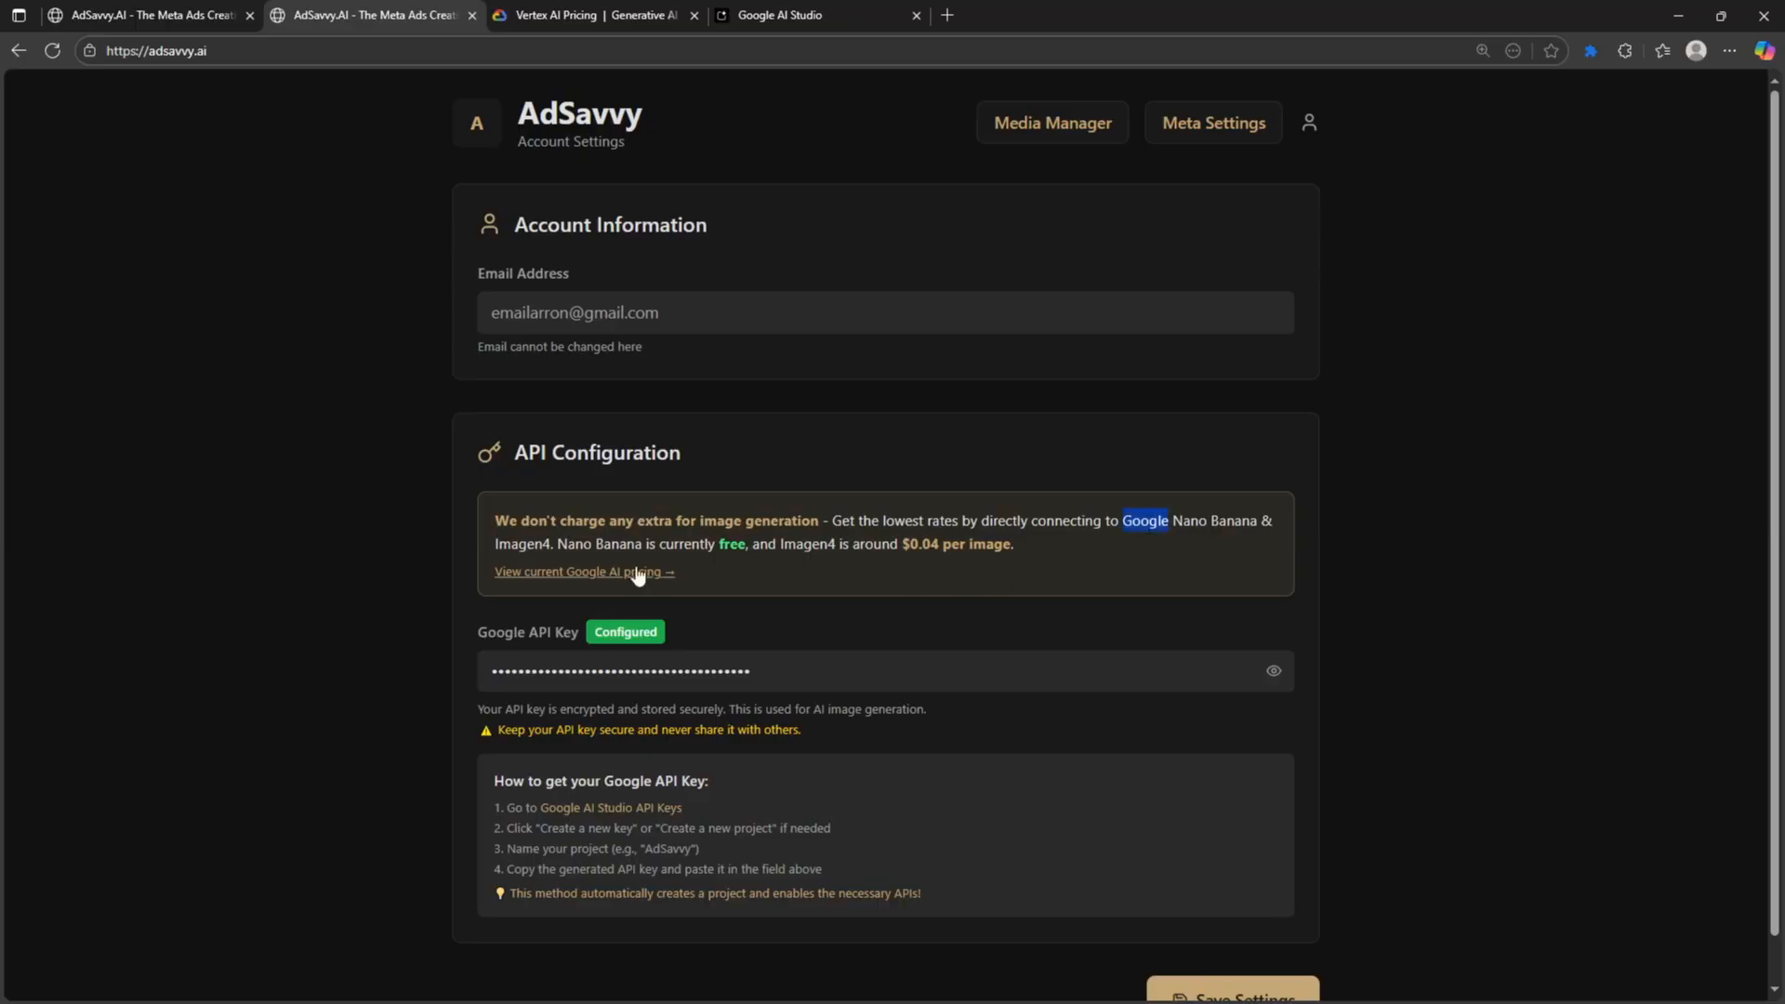
pyautogui.doubleClick(521, 545)
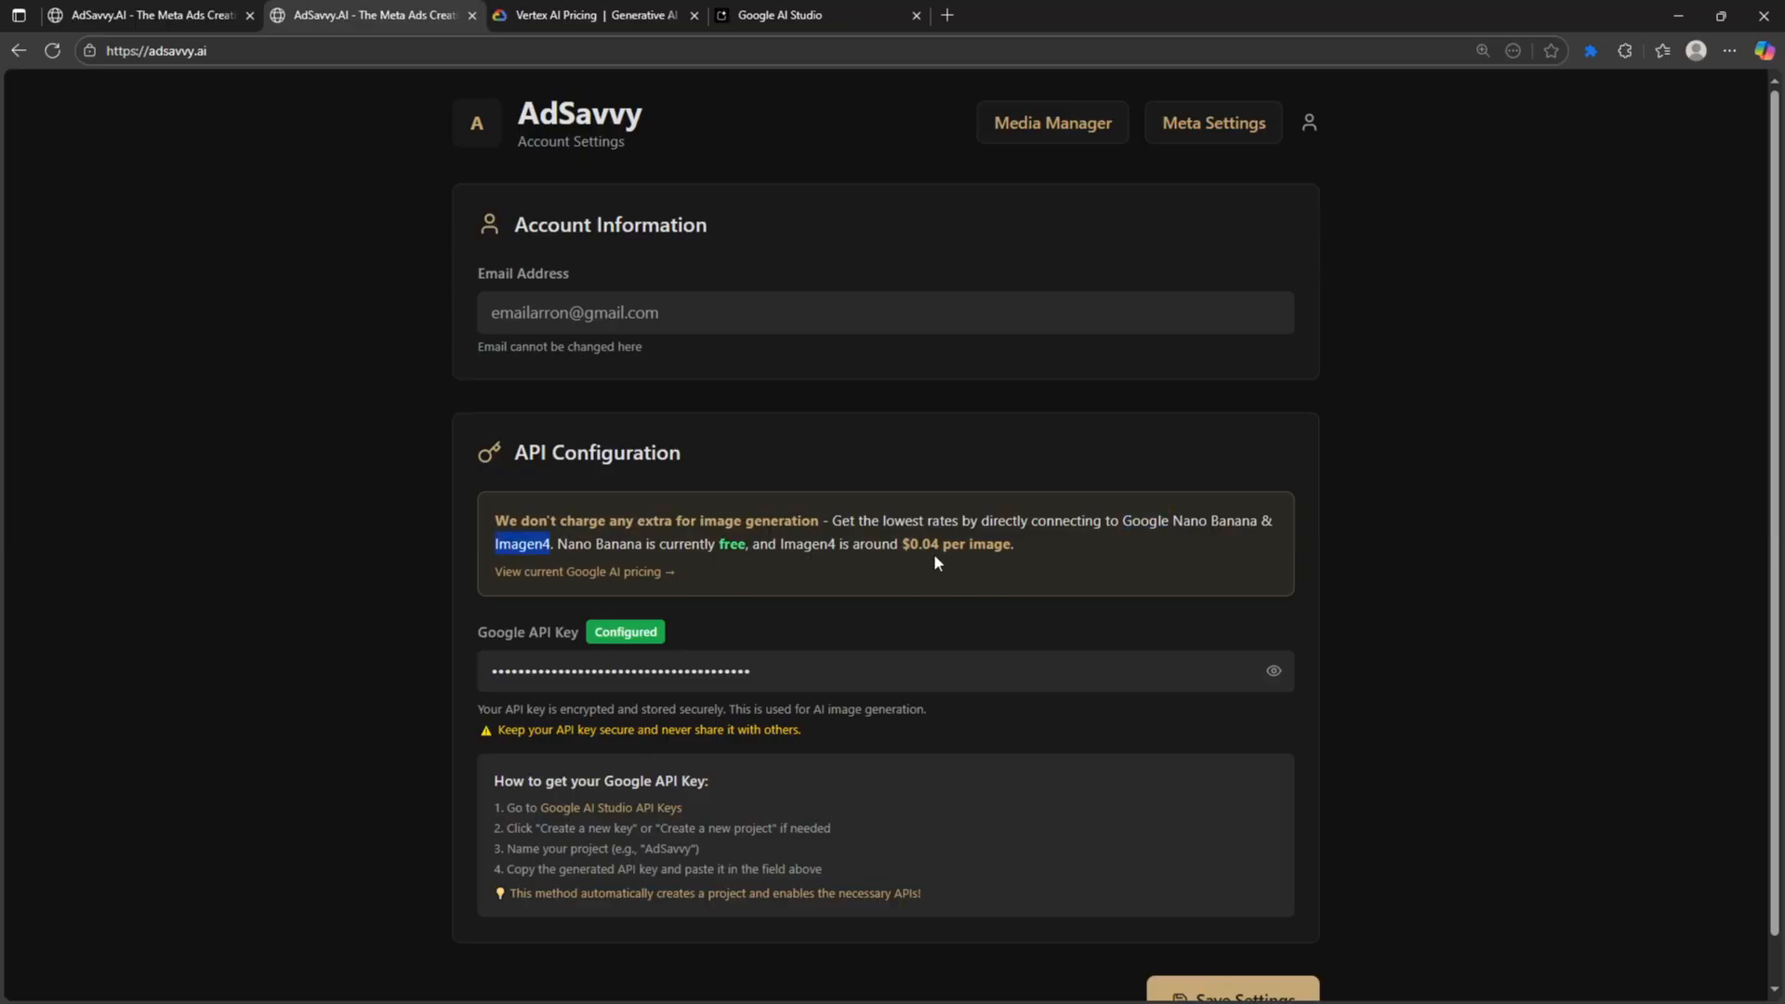
# - Check the Vertex AI pricing tab, then return to AdSavvy's media management page with its folders
pyautogui.click(476, 136)
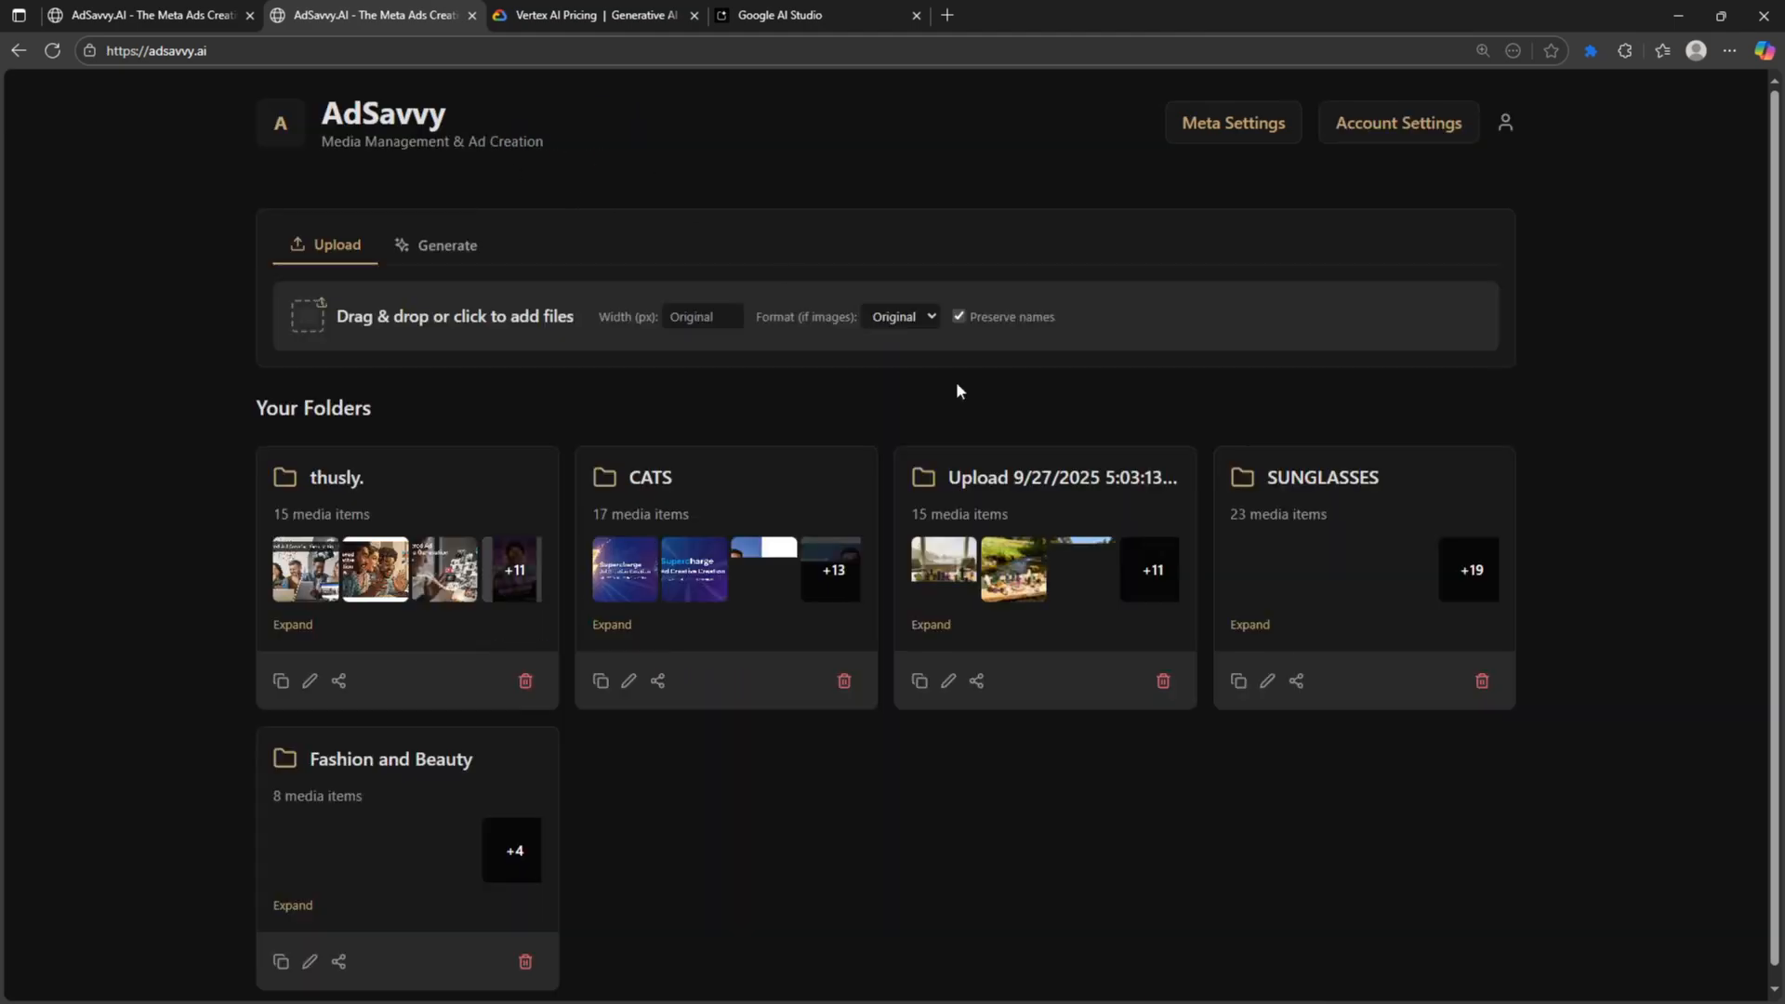
pyautogui.click(588, 15)
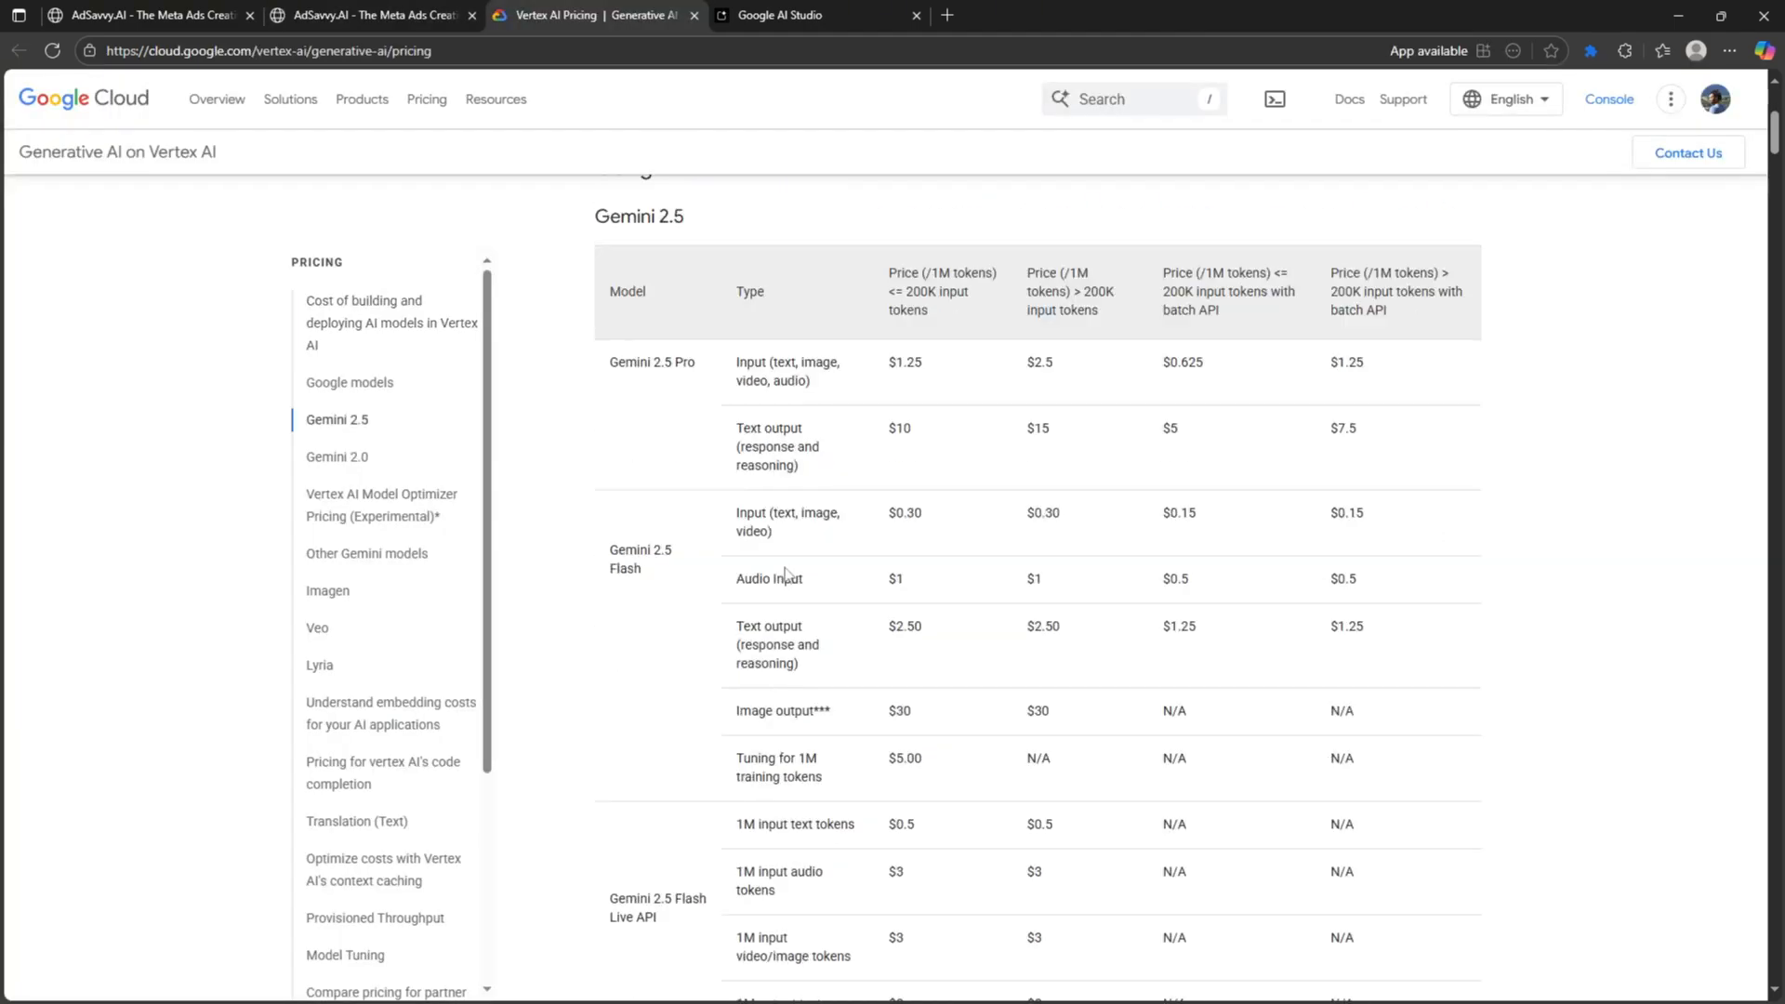
pyautogui.click(330, 13)
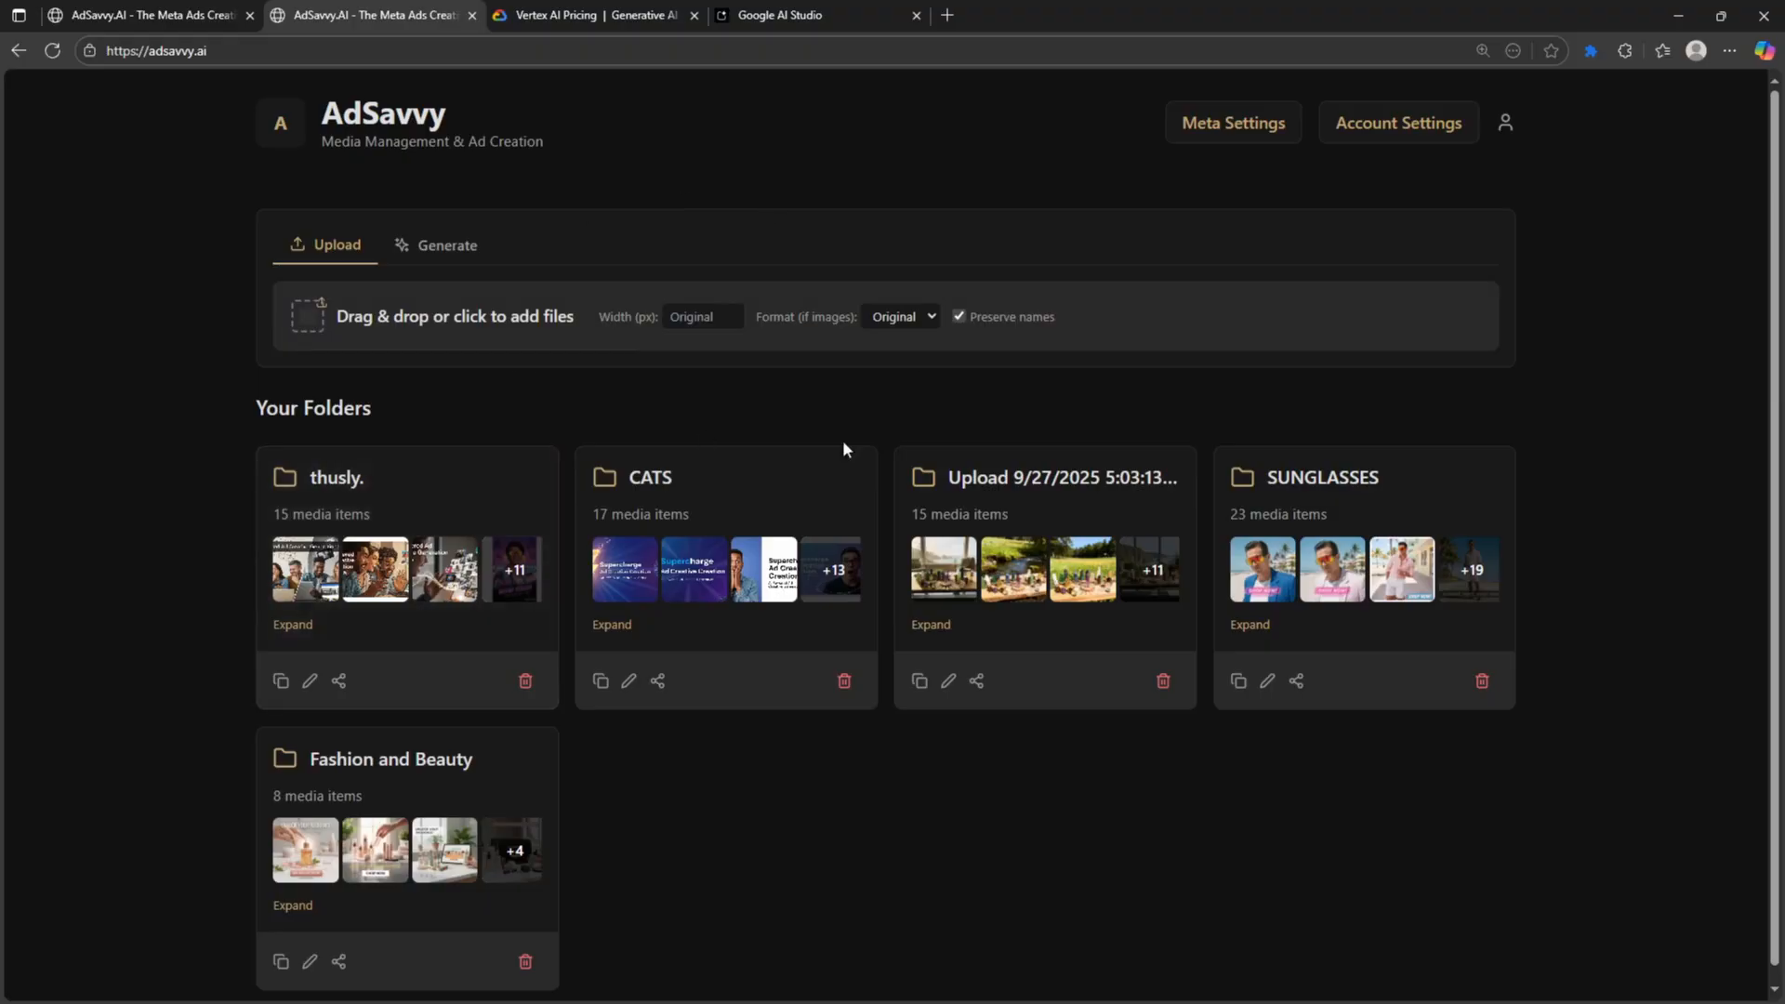
# - Bring up the image generation panel and open the thusly. folder
pyautogui.click(450, 263)
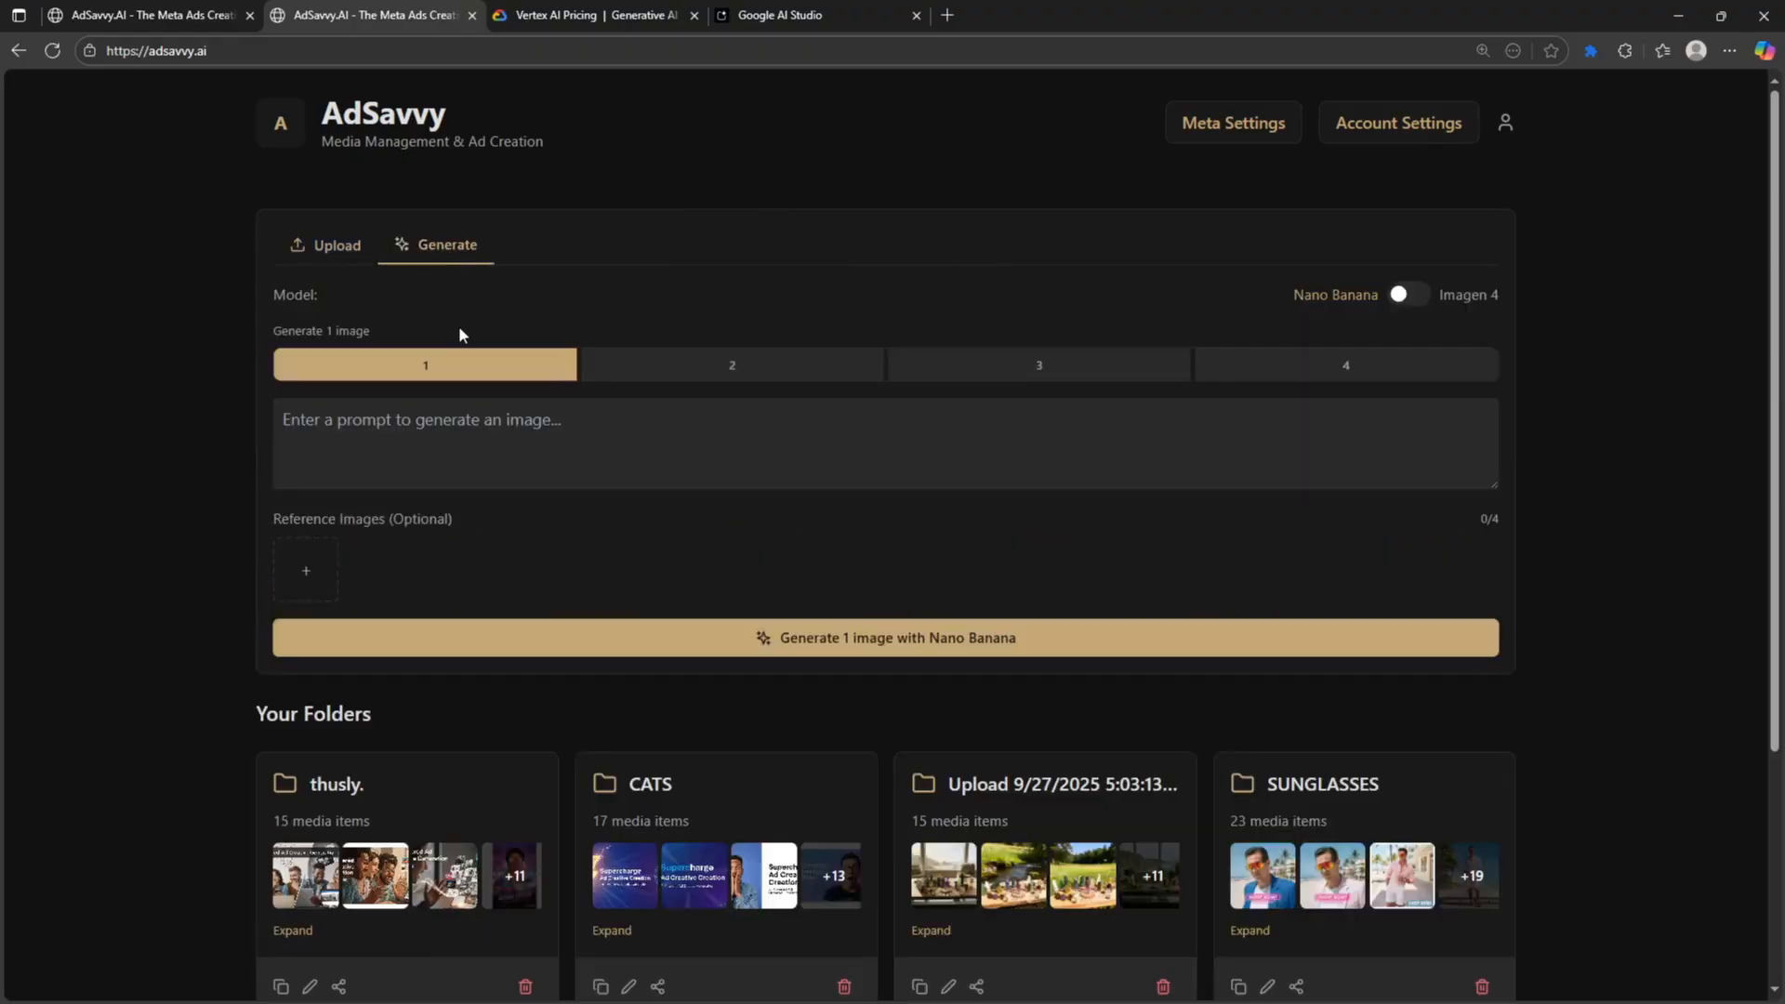
pyautogui.scroll(-3, 335, 518)
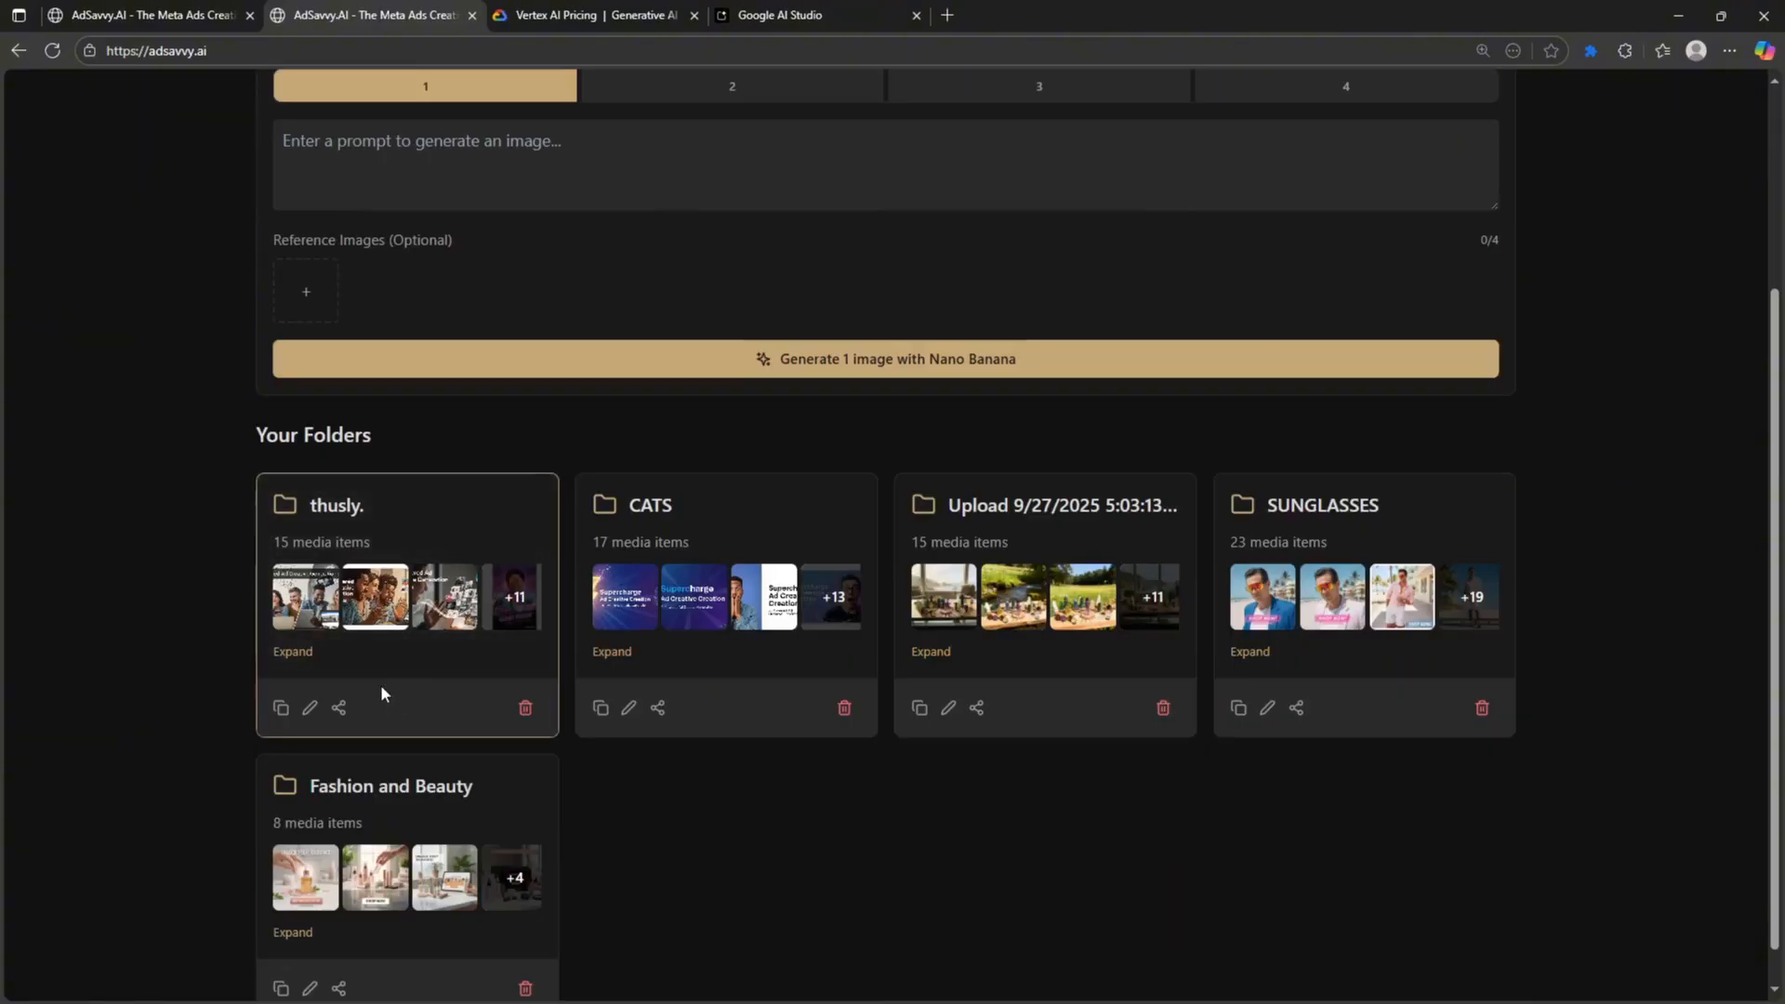
pyautogui.scroll(3, 319, 558)
pyautogui.scroll(-4, 354, 638)
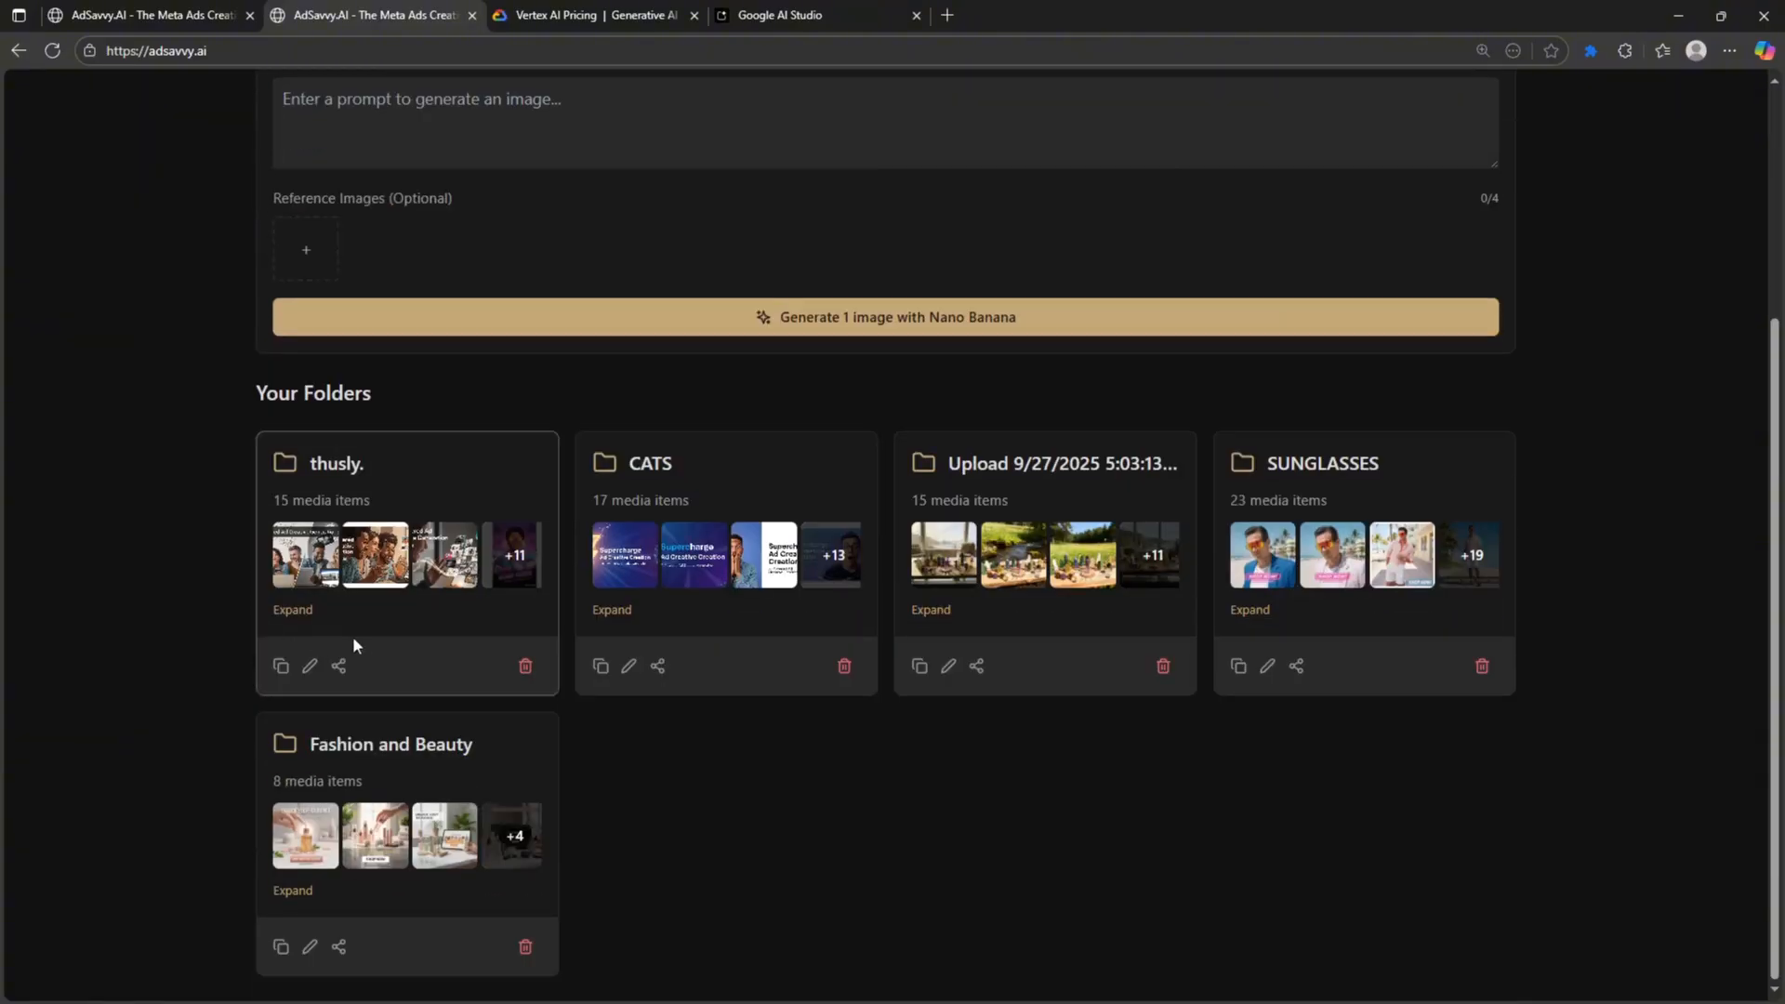
pyautogui.scroll(1, 561, 496)
pyautogui.click(467, 555)
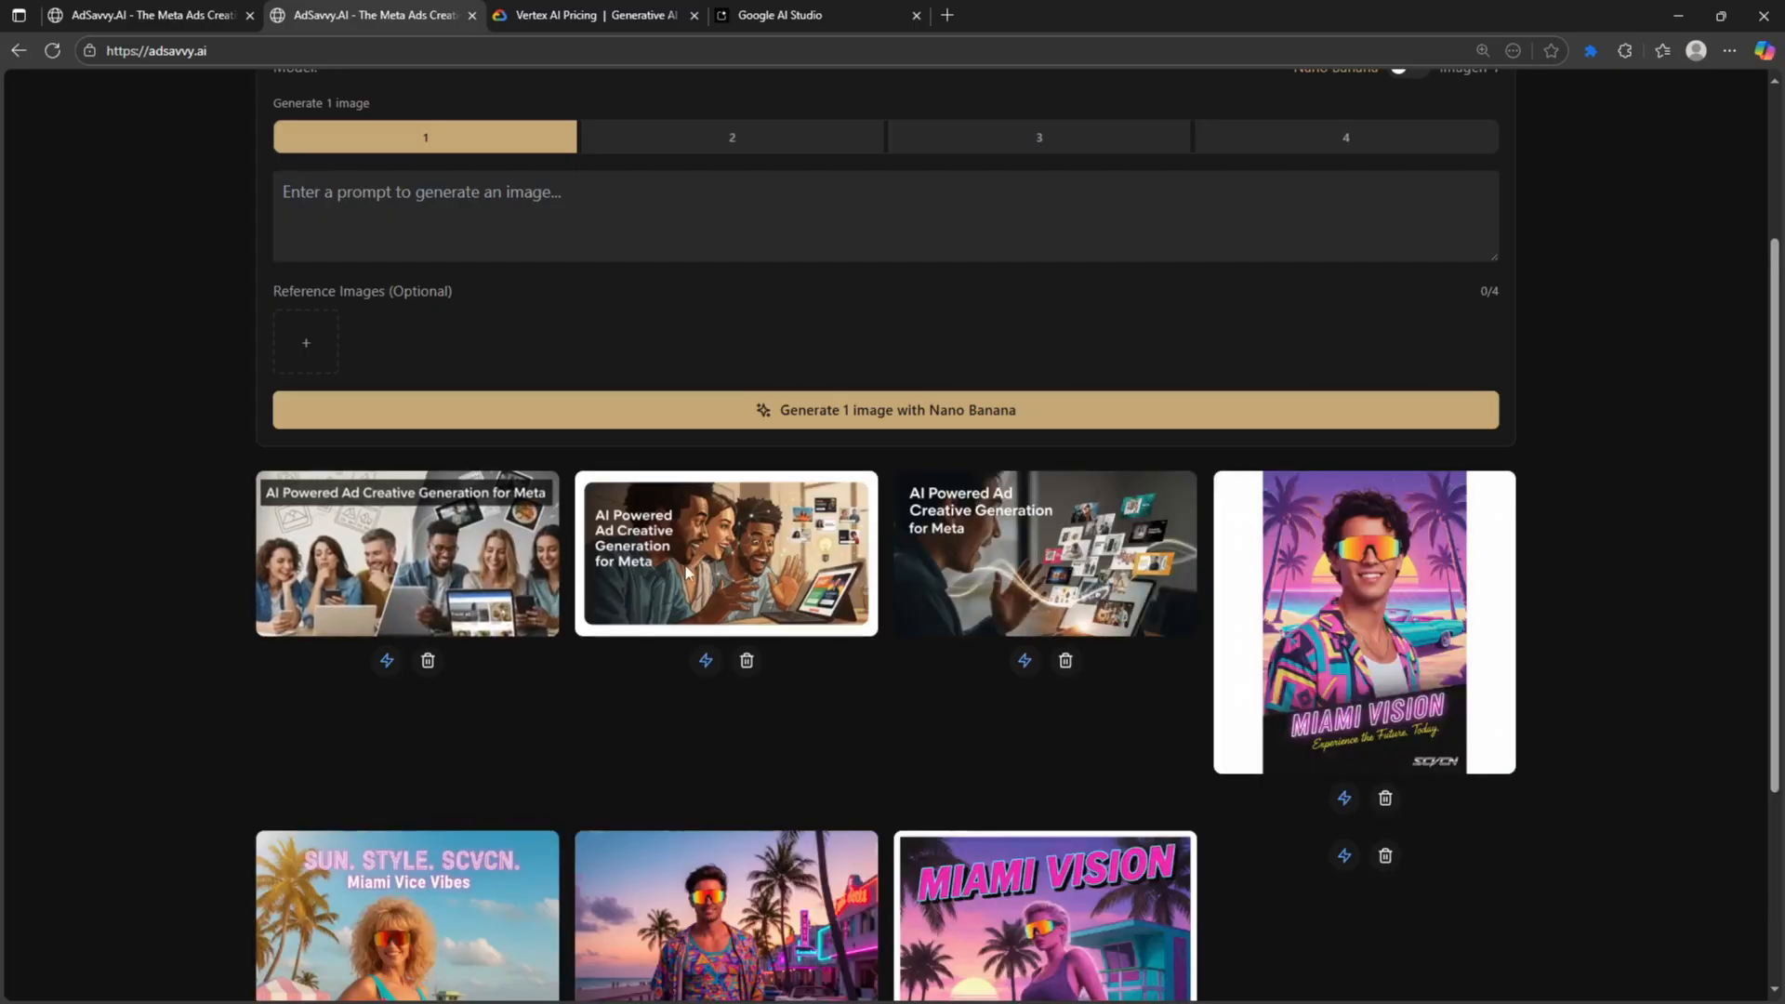
pyautogui.scroll(-2, 688, 572)
pyautogui.scroll(5, 688, 572)
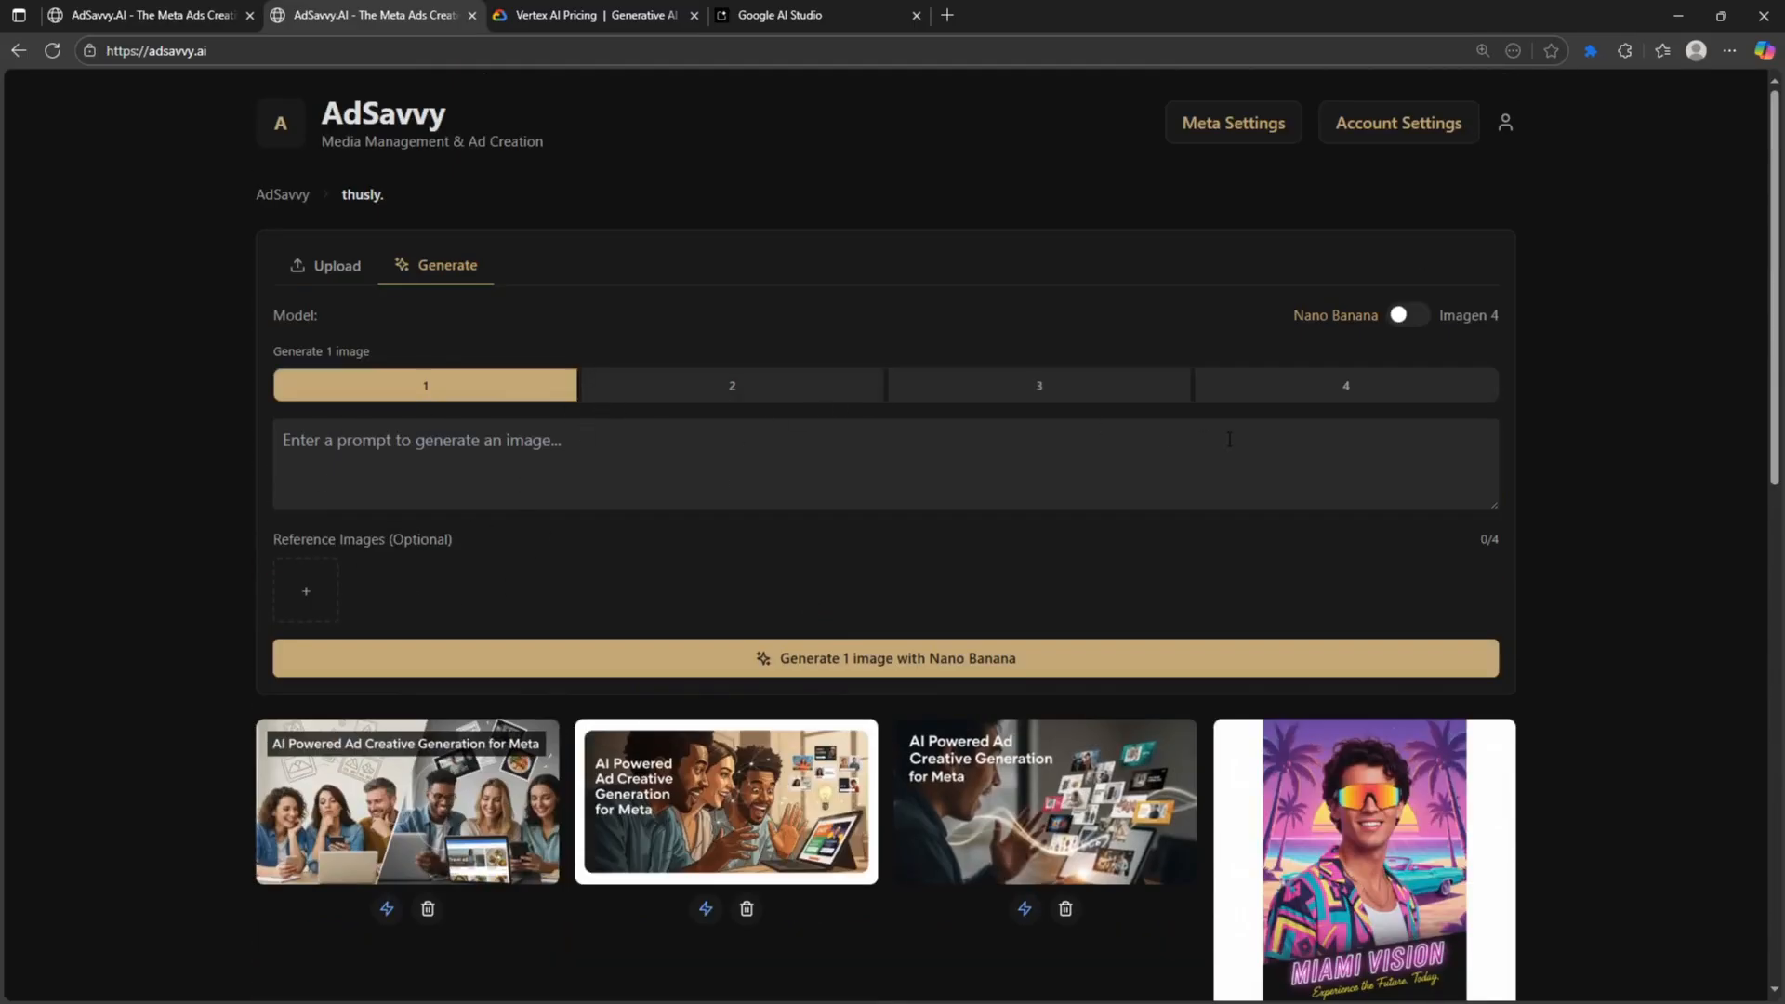
# - Set the image count to 4 and try Imagen 4, browsing its resolution and format options
pyautogui.click(795, 400)
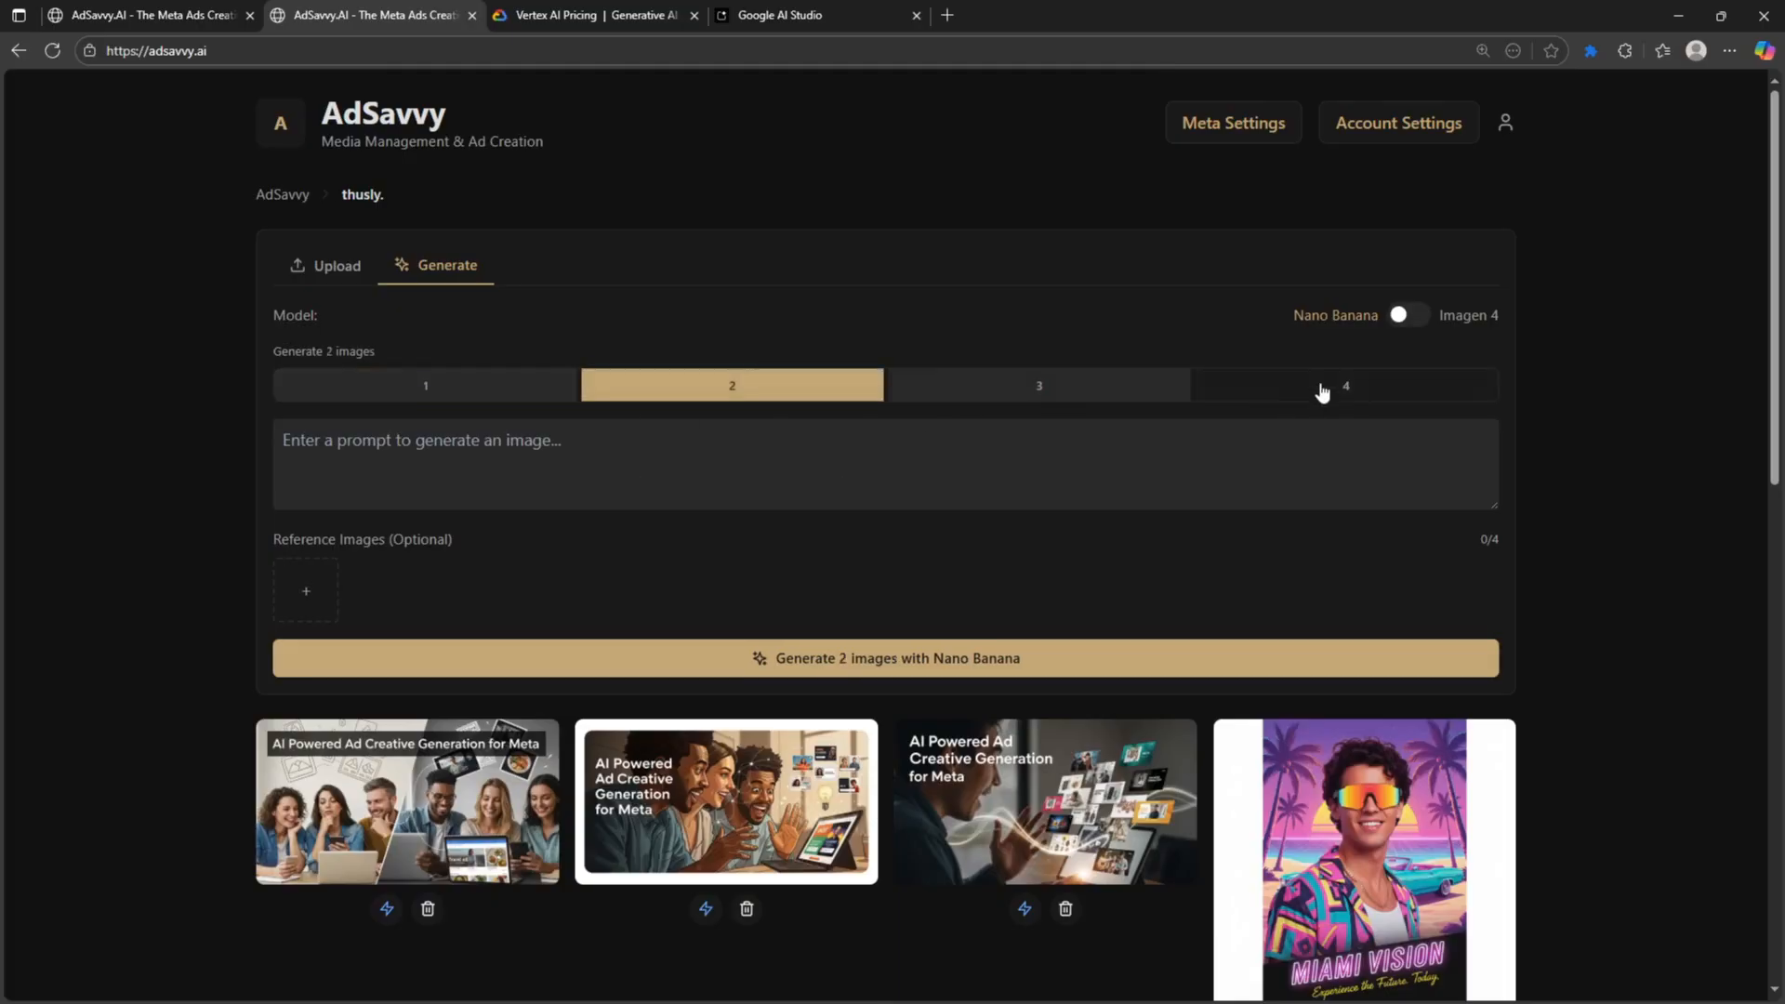
pyautogui.click(1366, 389)
pyautogui.click(1399, 316)
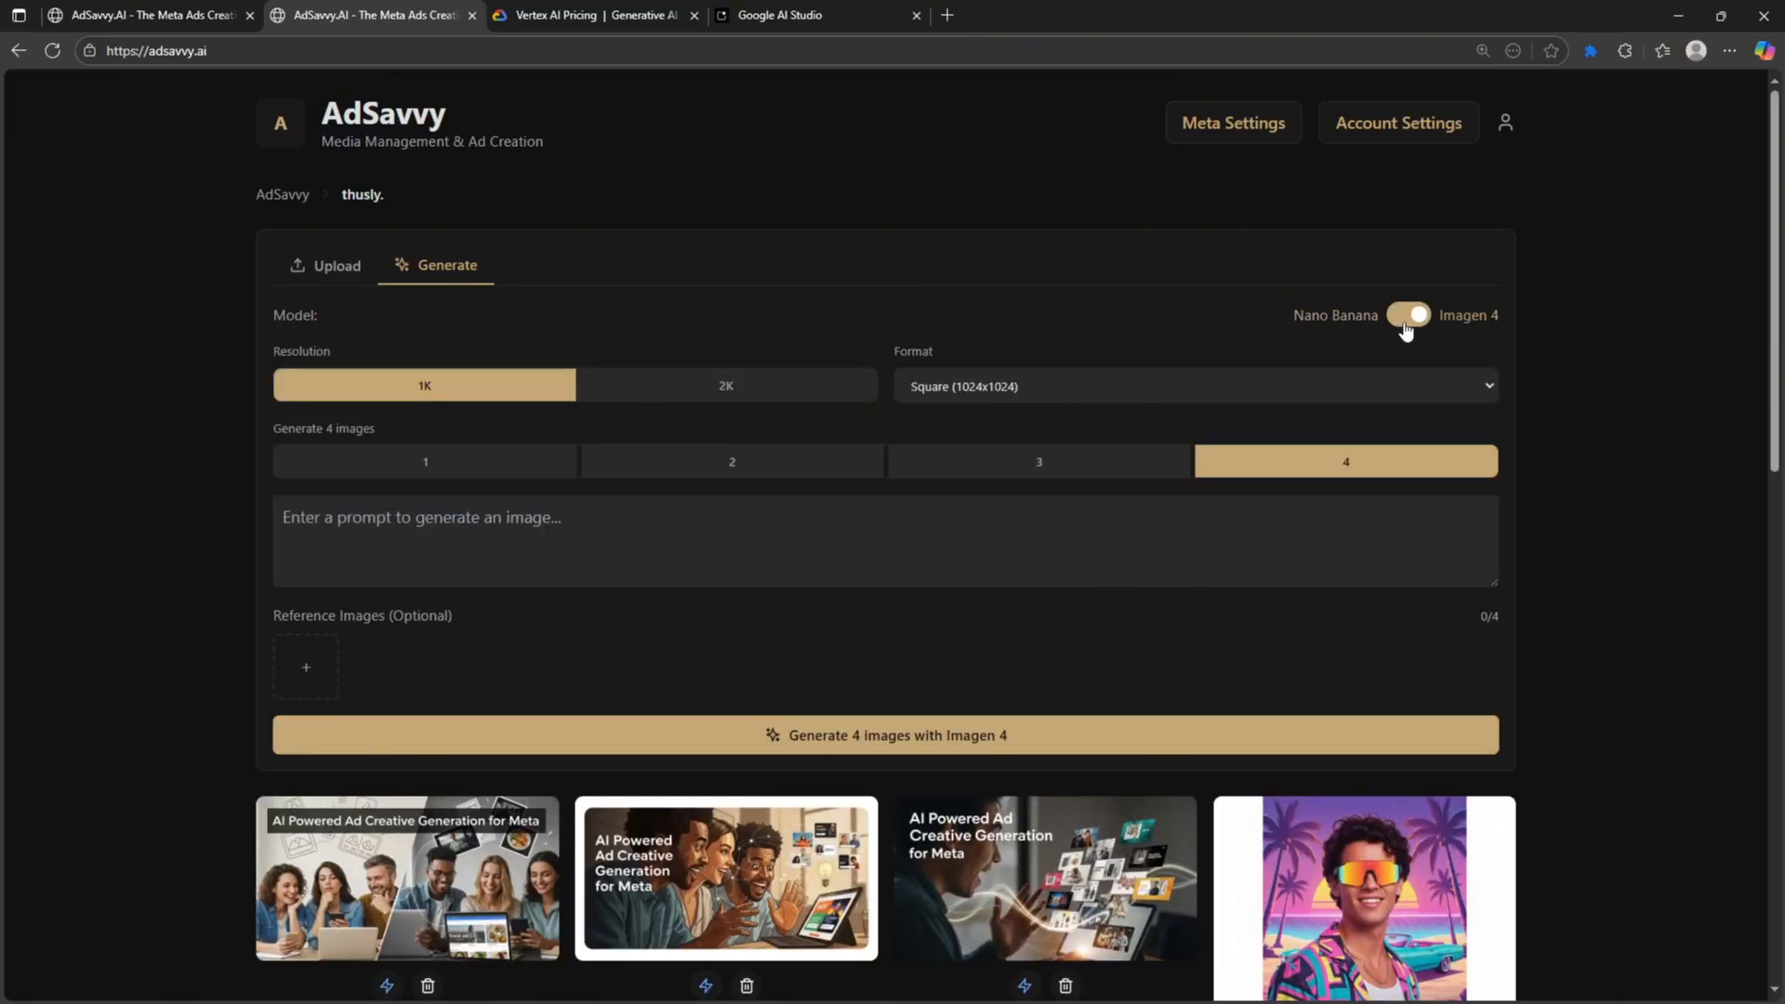
pyautogui.click(1407, 317)
pyautogui.click(1035, 389)
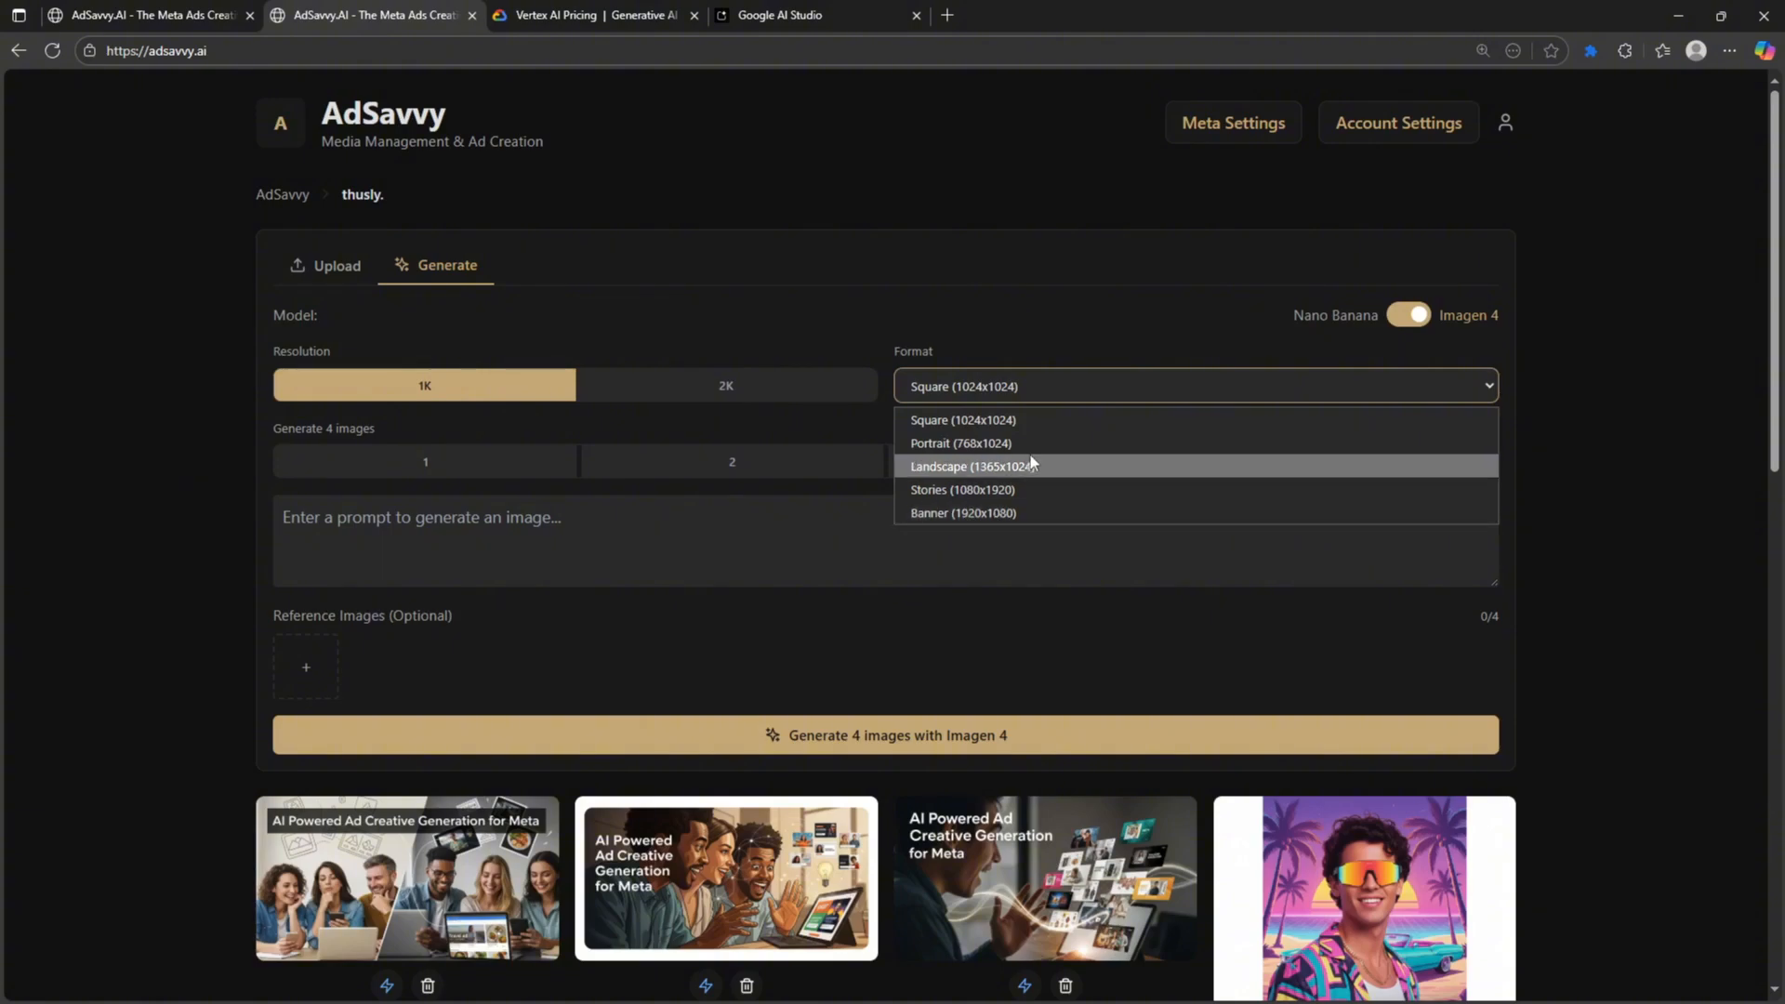
pyautogui.click(1295, 319)
# - Settle on the Nano Banana model after checking Imagen 4's formats once more
pyautogui.click(1377, 321)
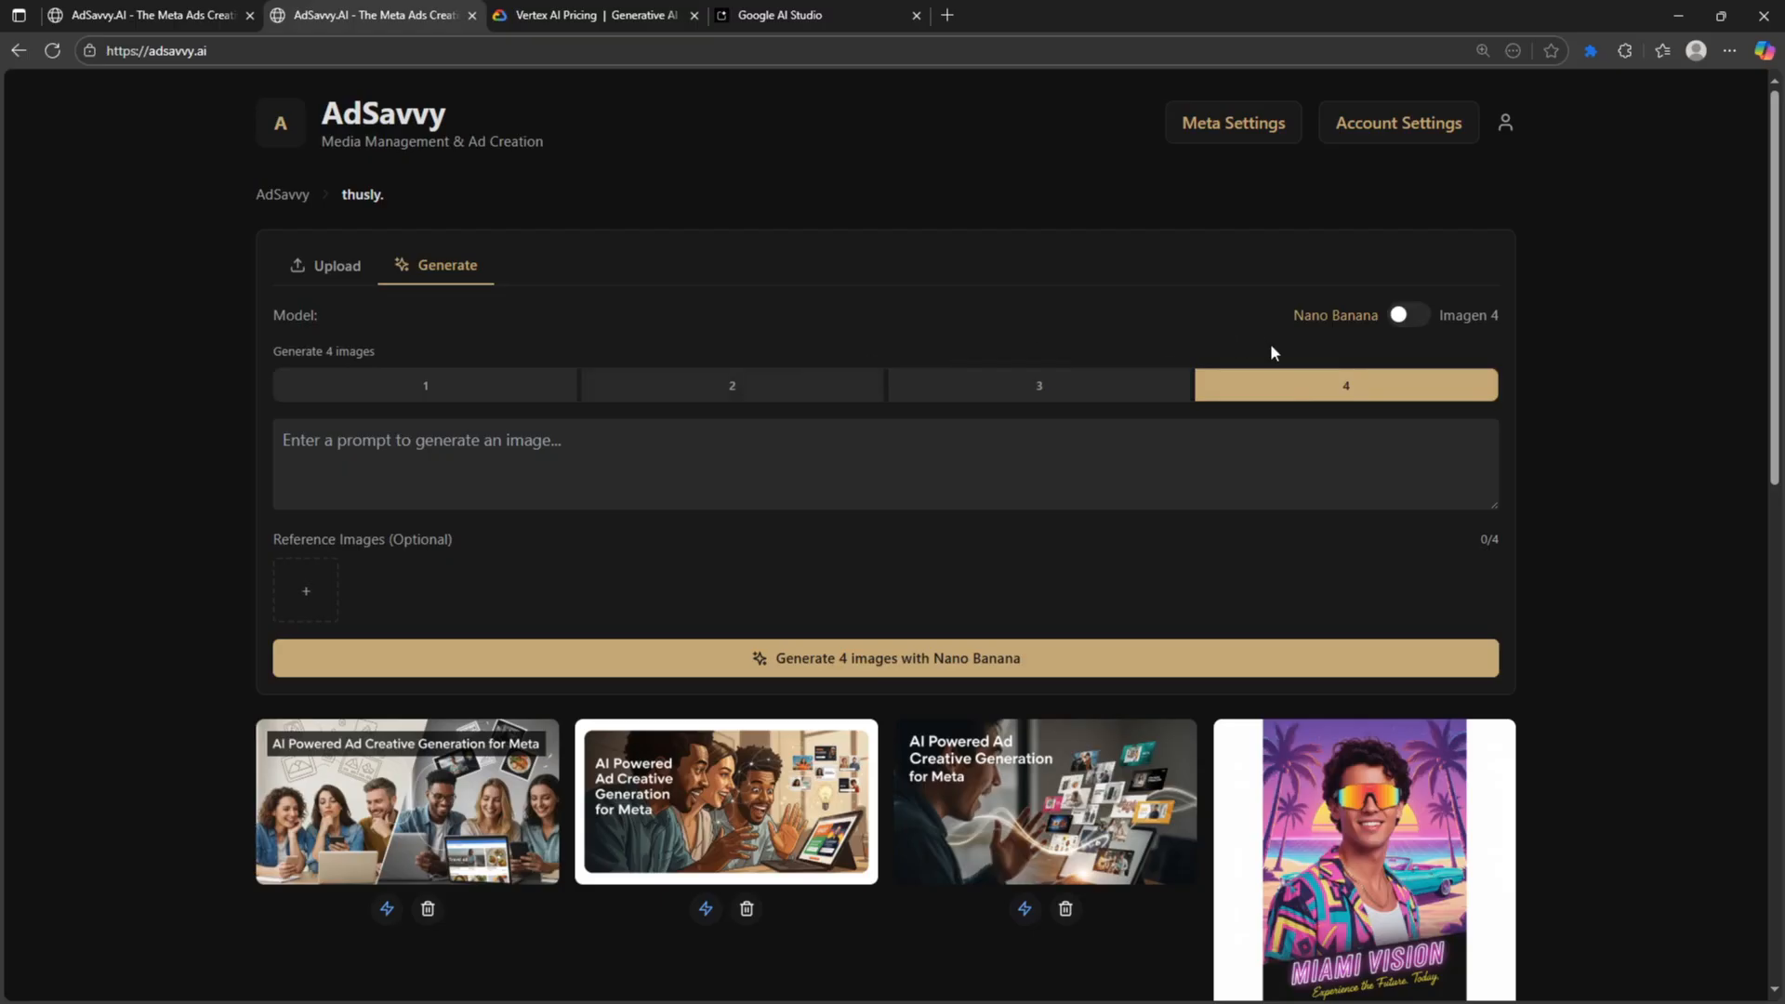
pyautogui.click(1404, 317)
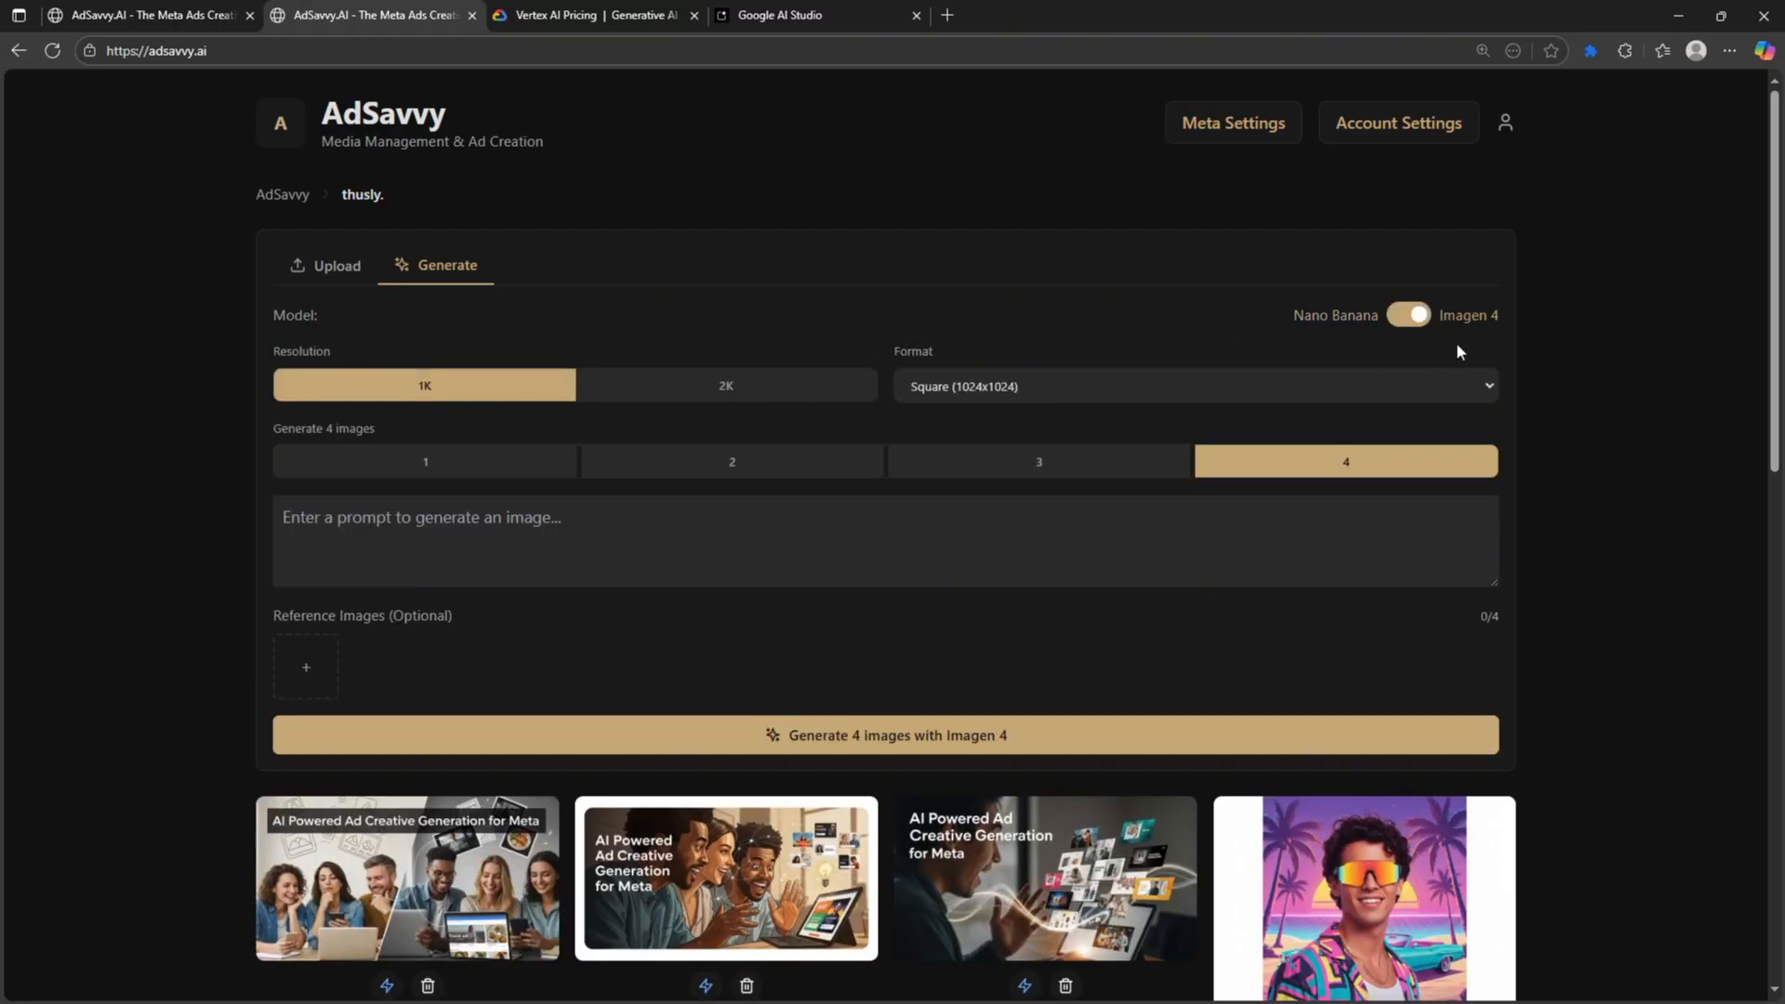
pyautogui.click(1127, 387)
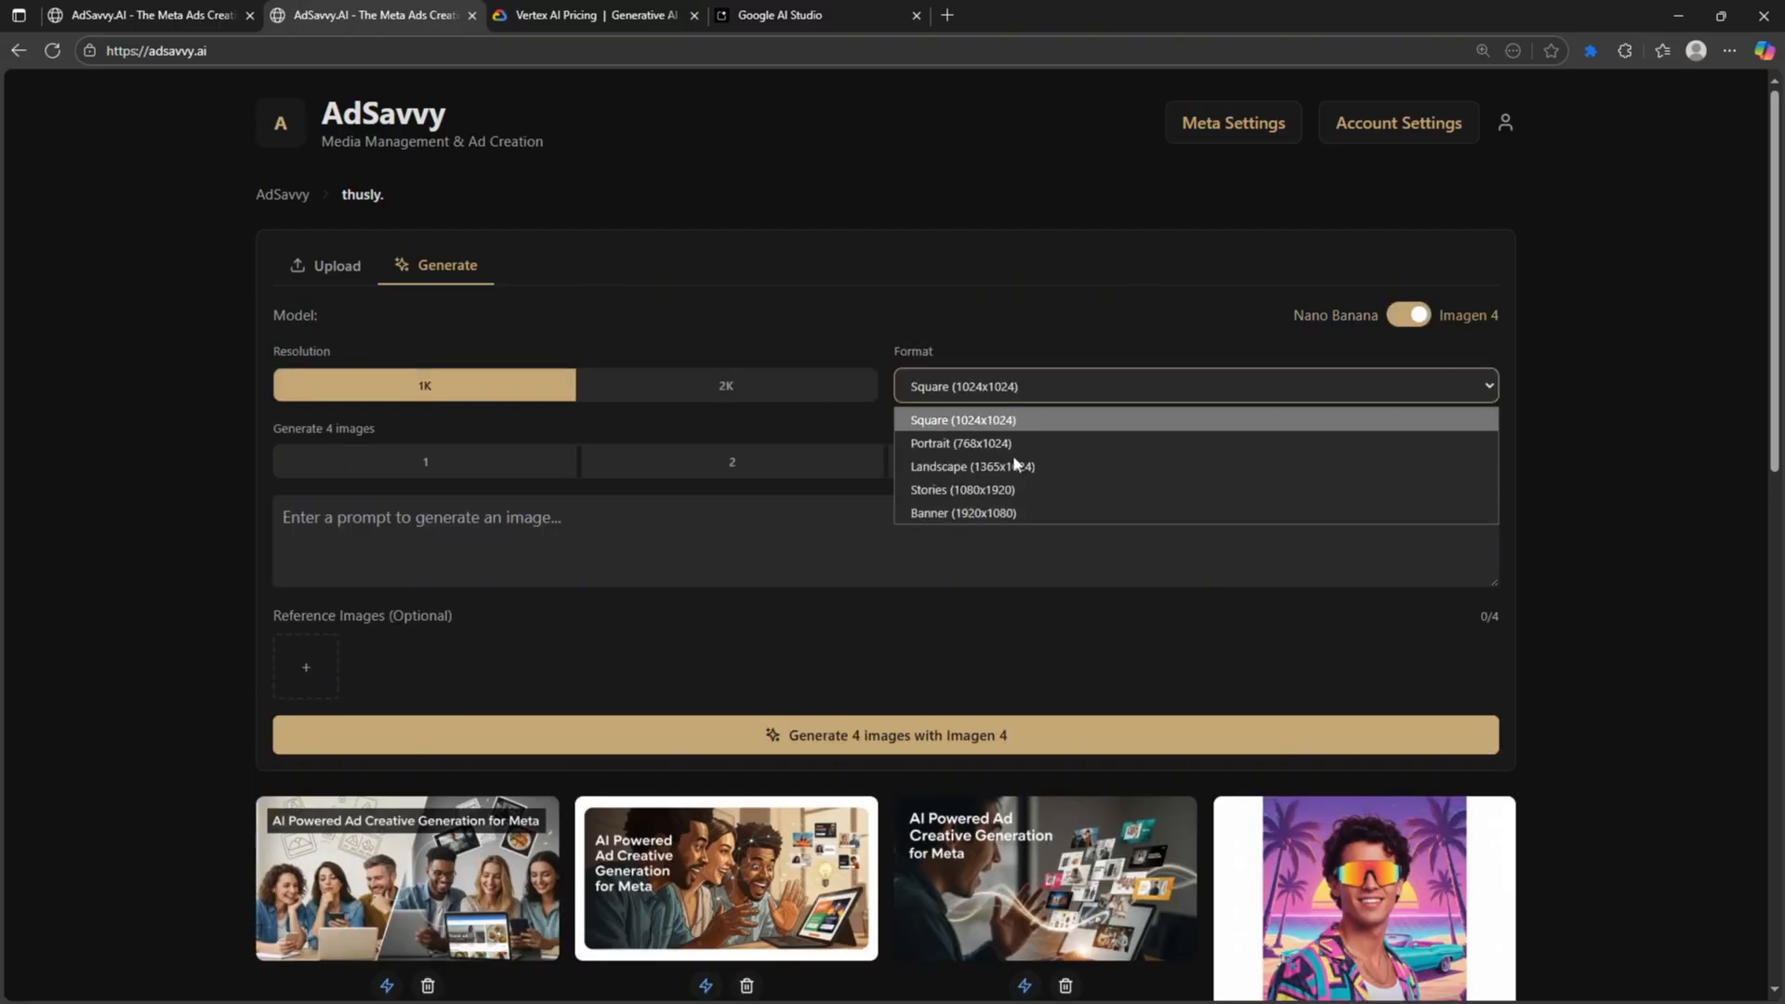
pyautogui.click(1039, 322)
pyautogui.click(1406, 316)
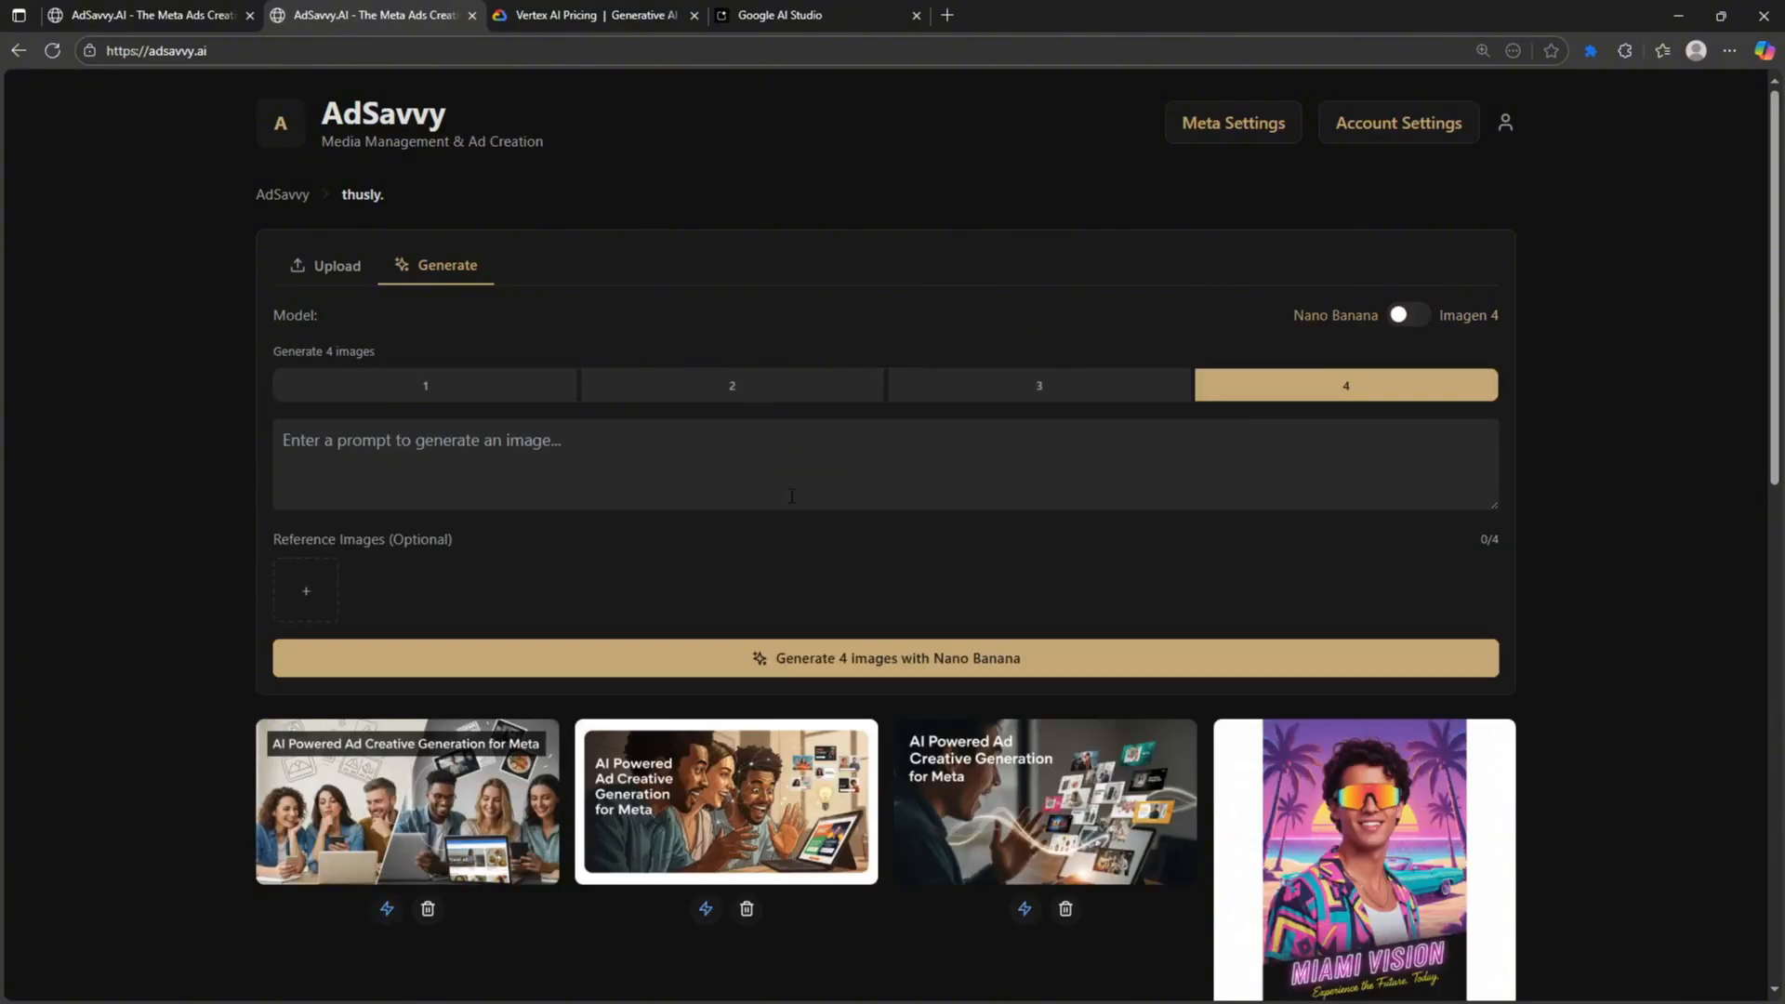
pyautogui.scroll(-5, 544, 688)
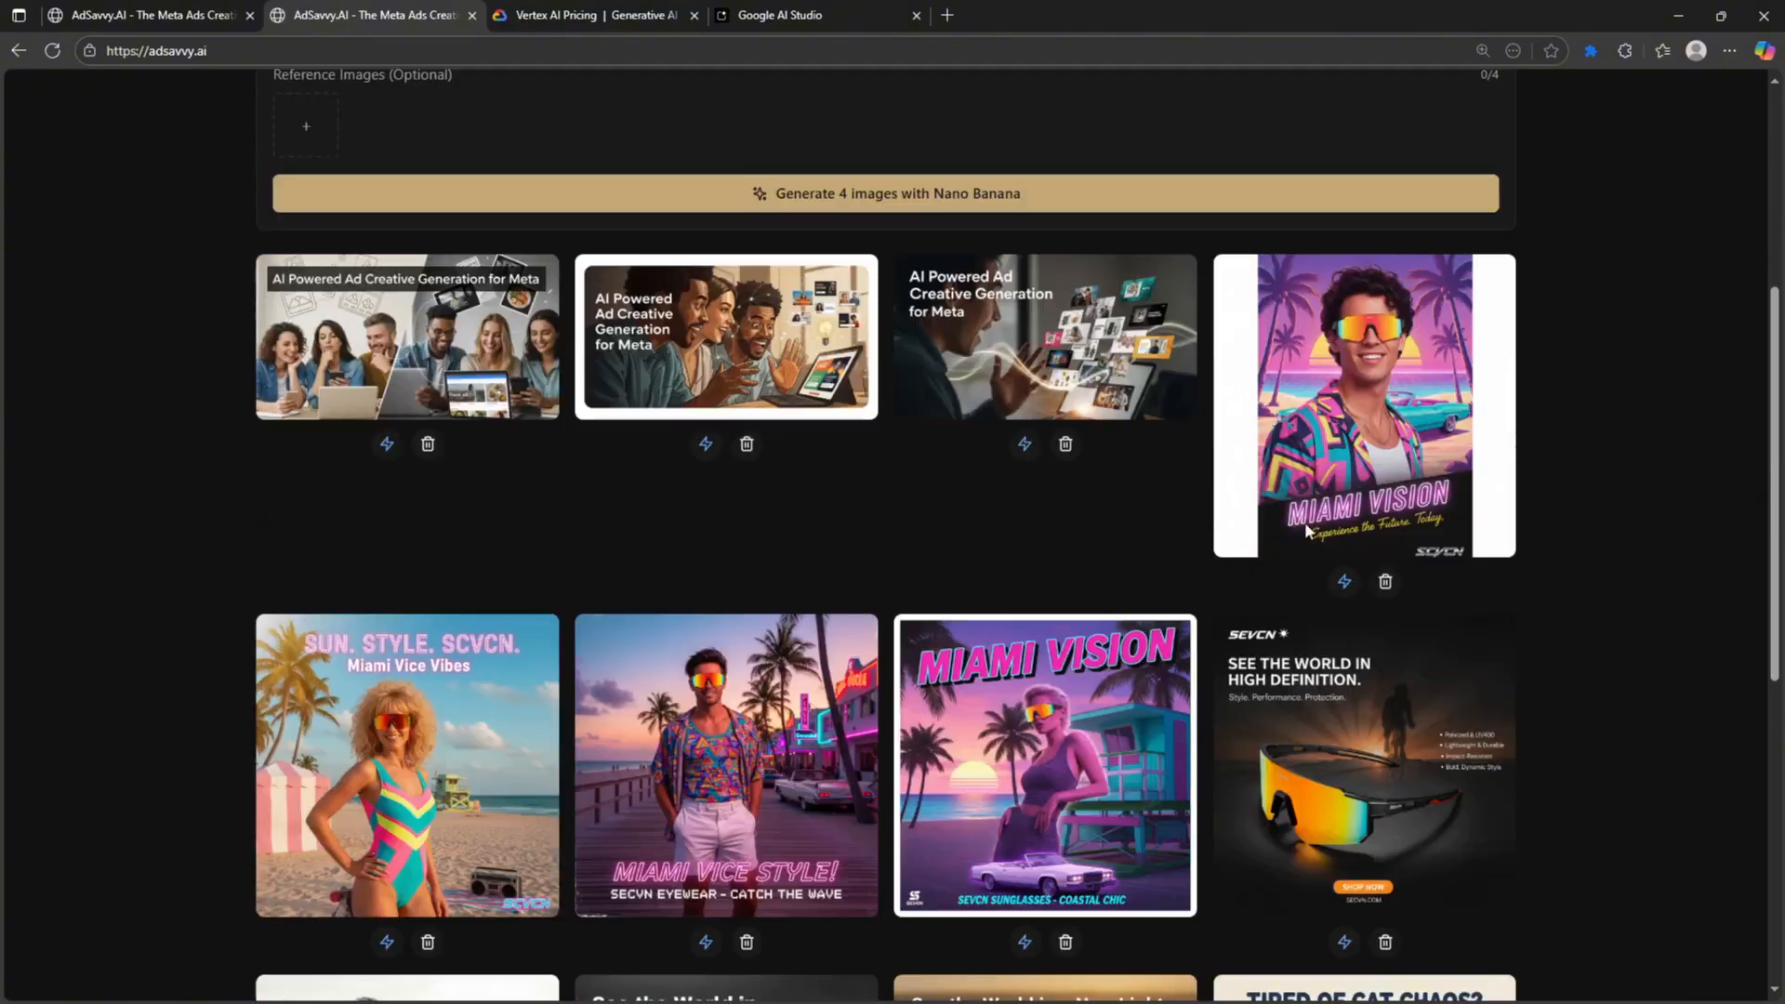
pyautogui.scroll(2, 1393, 558)
pyautogui.scroll(3, 1385, 641)
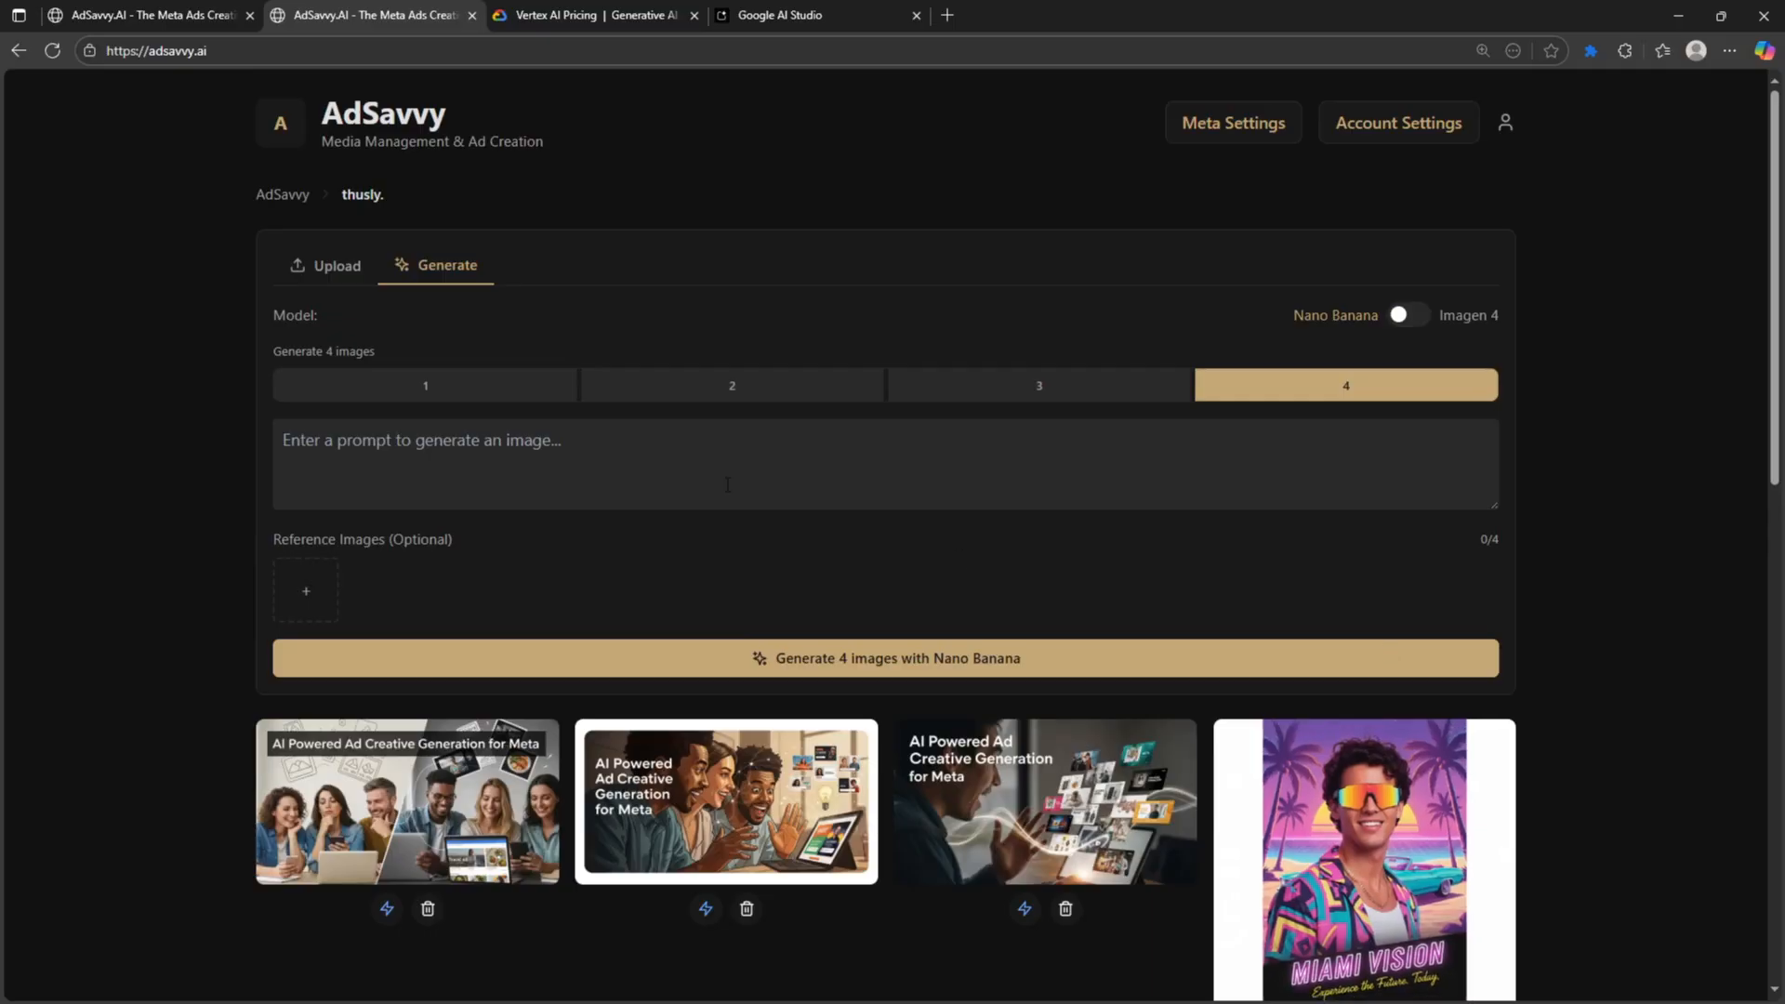
pyautogui.click(424, 461)
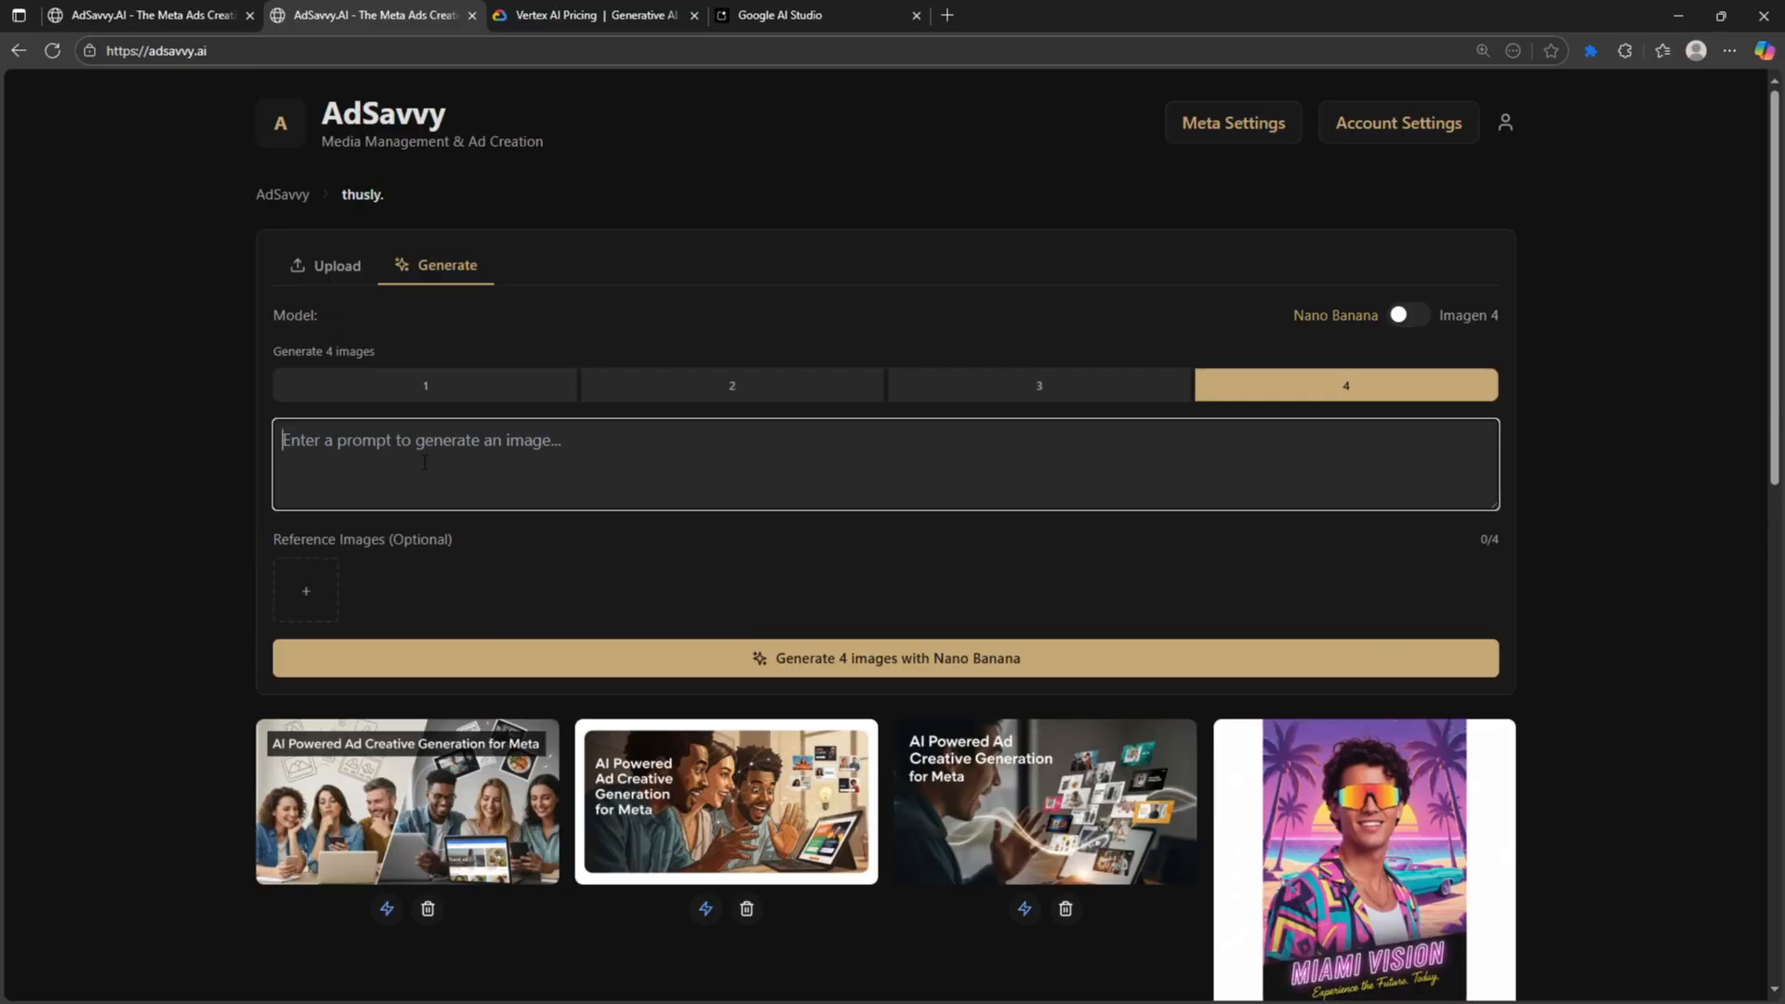
# - Set the image count to 1 and write the prompt 'create a teeshirt ad creative with a retro bibe'
pyautogui.click(425, 390)
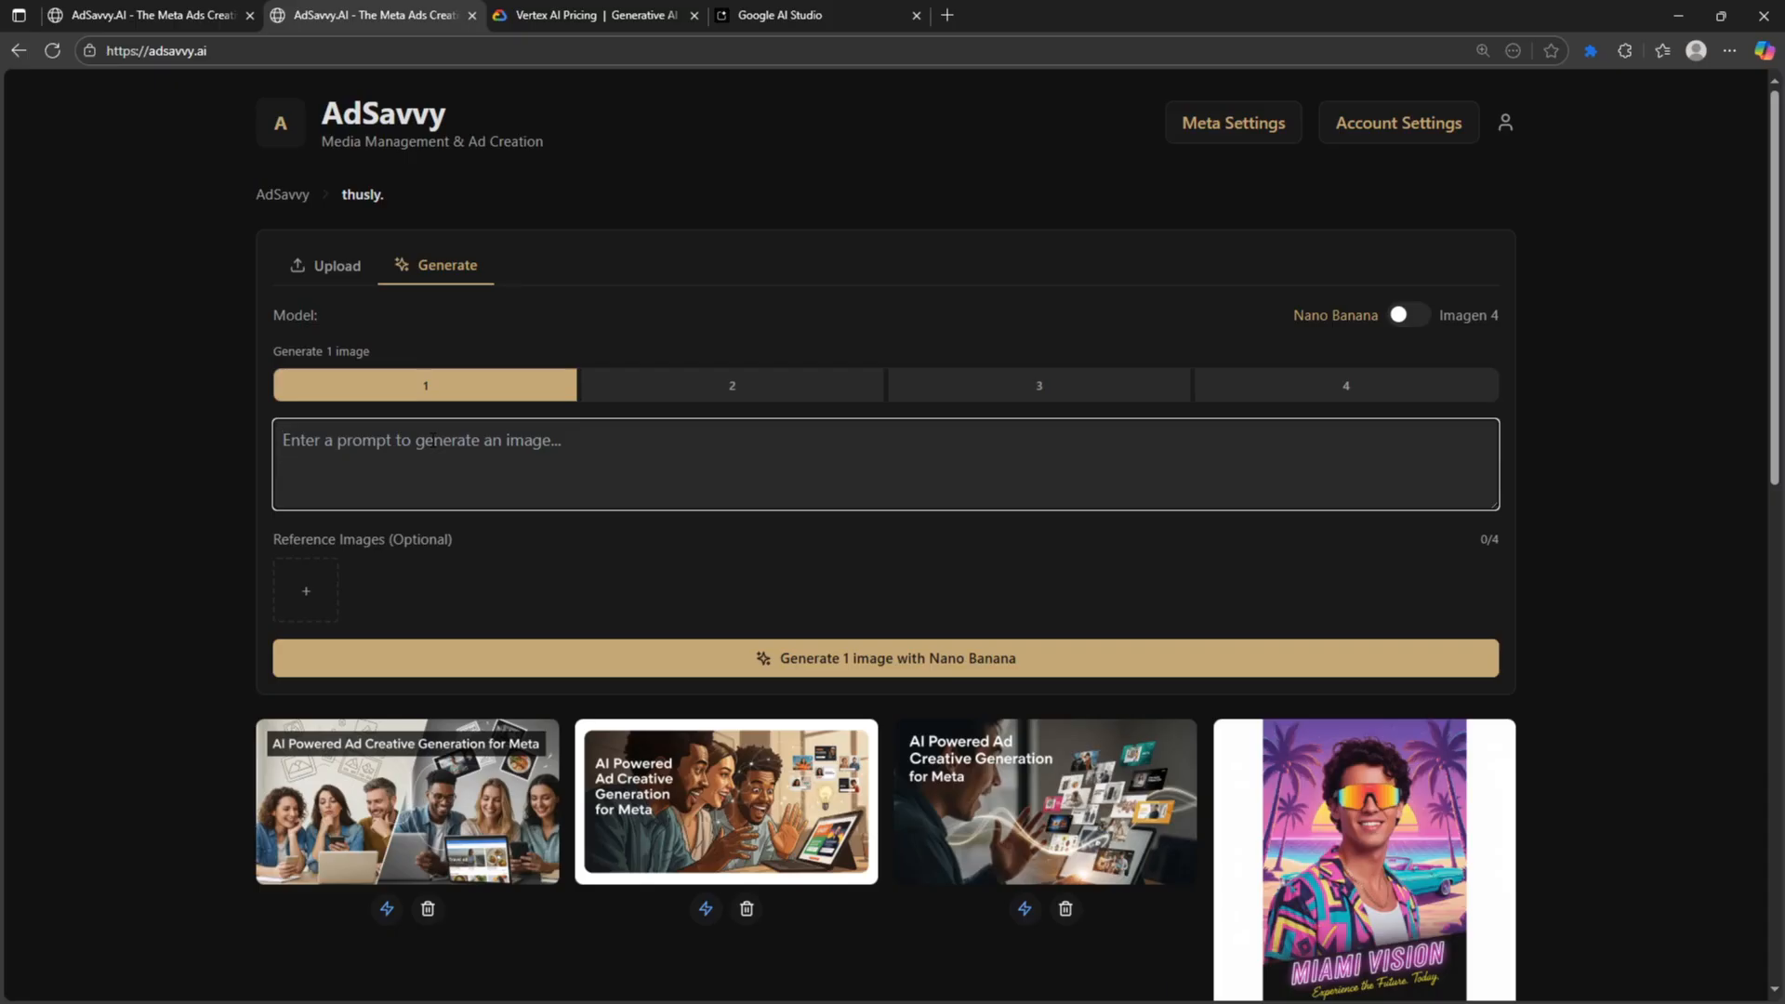
pyautogui.write('a tee')
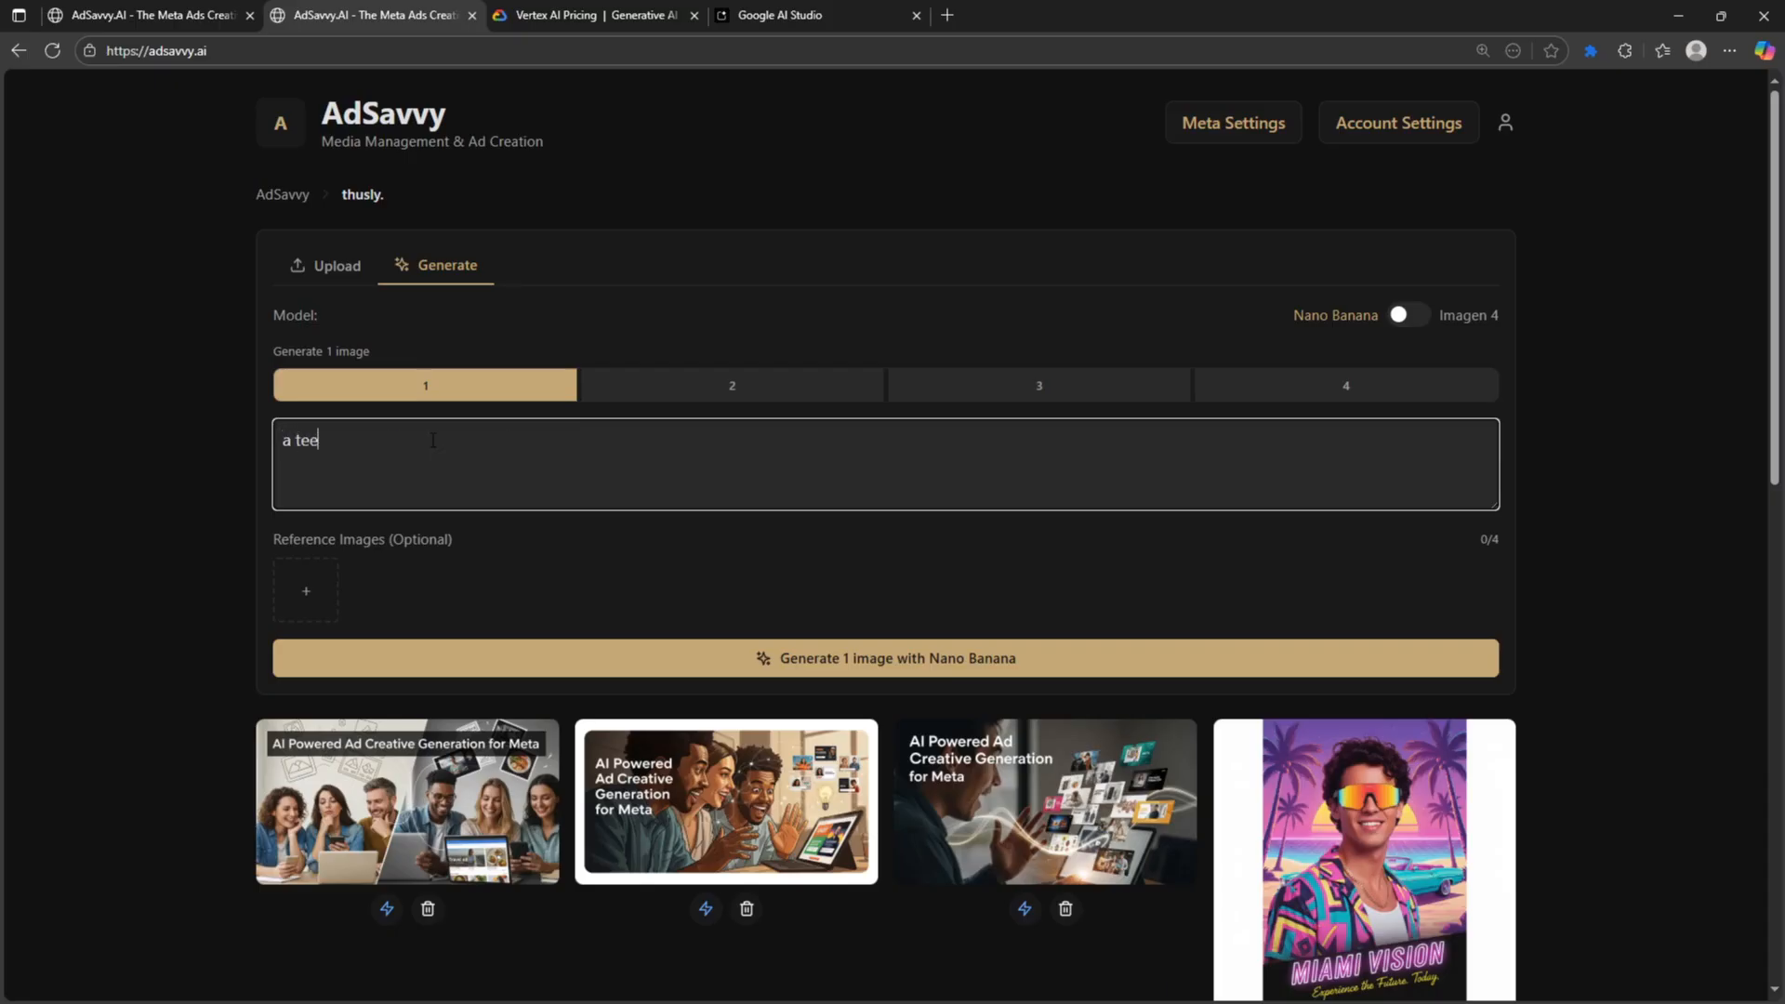
pyautogui.write('shirt')
pyautogui.hotkey('ctrl', 'a')
pyautogui.write('create a teeshirt ad creative with ')
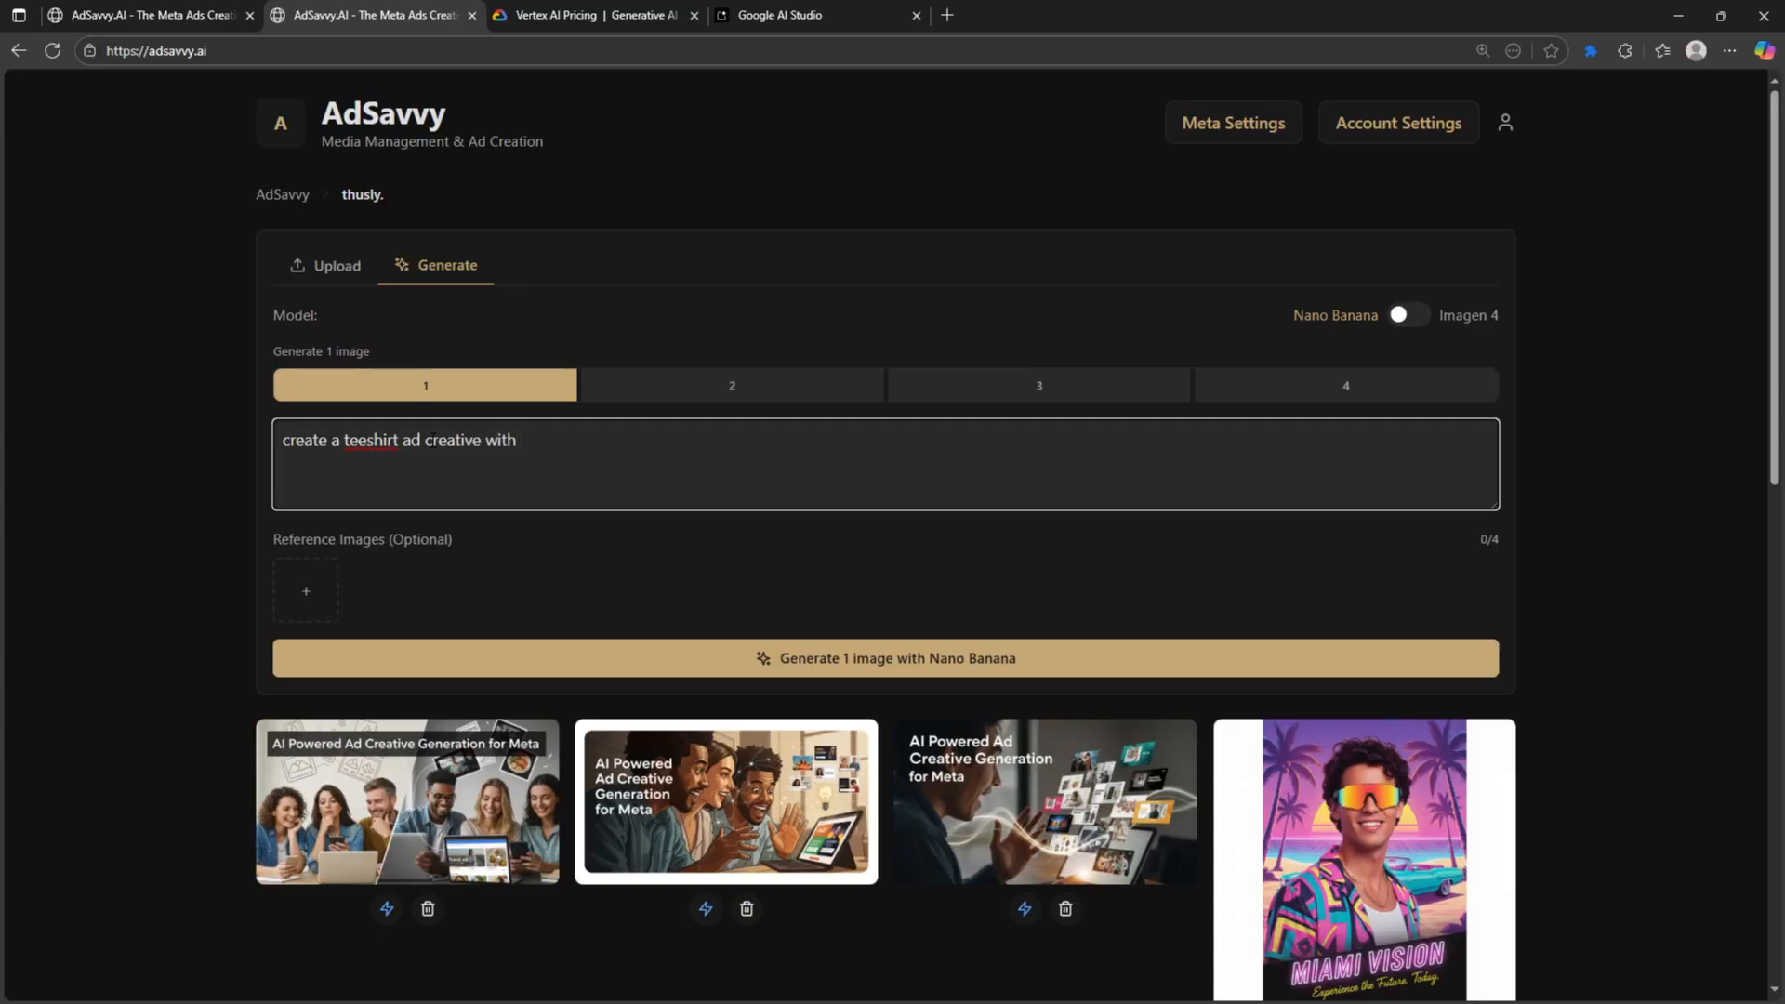
pyautogui.write('a retro b')
pyautogui.write('ibe,')
pyautogui.moveTo(611, 440); pyautogui.dragTo(344, 440)
pyautogui.click(366, 440)
pyautogui.moveTo(681, 436); pyautogui.dragTo(209, 454)
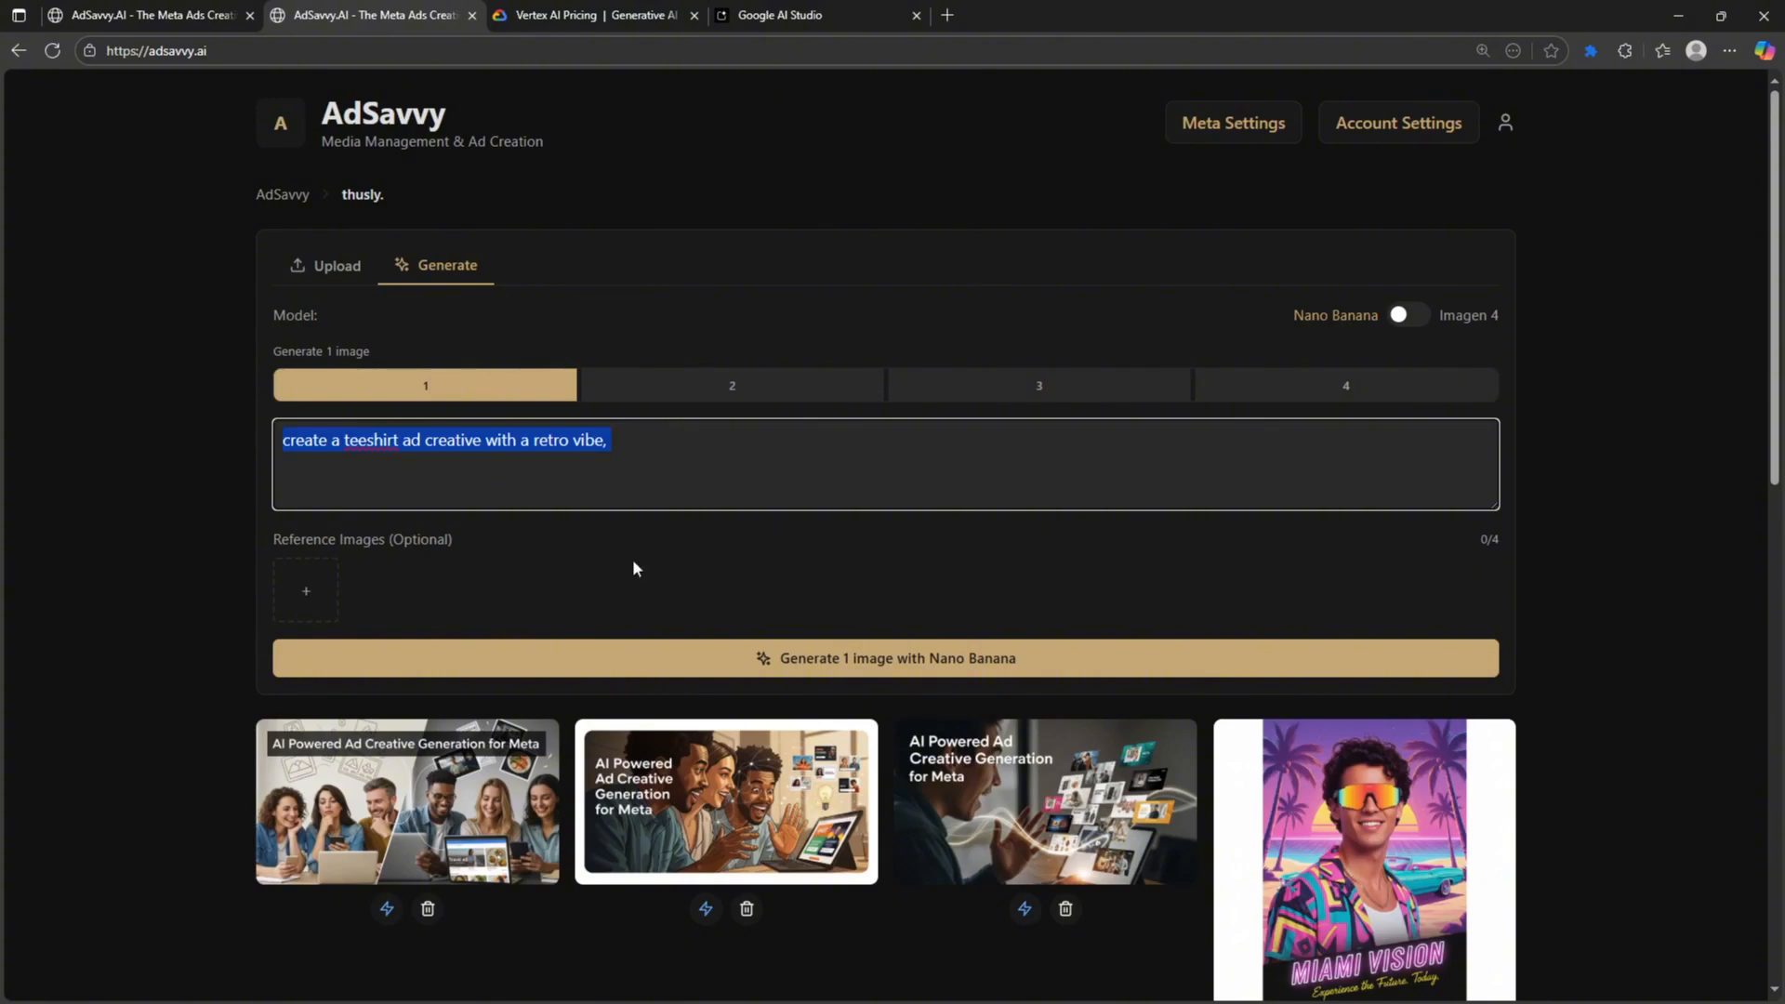
# - Generate the retro t-shirt ad and preview the resulting Raditude tee creative
pyautogui.click(590, 657)
pyautogui.scroll(-1, 1116, 512)
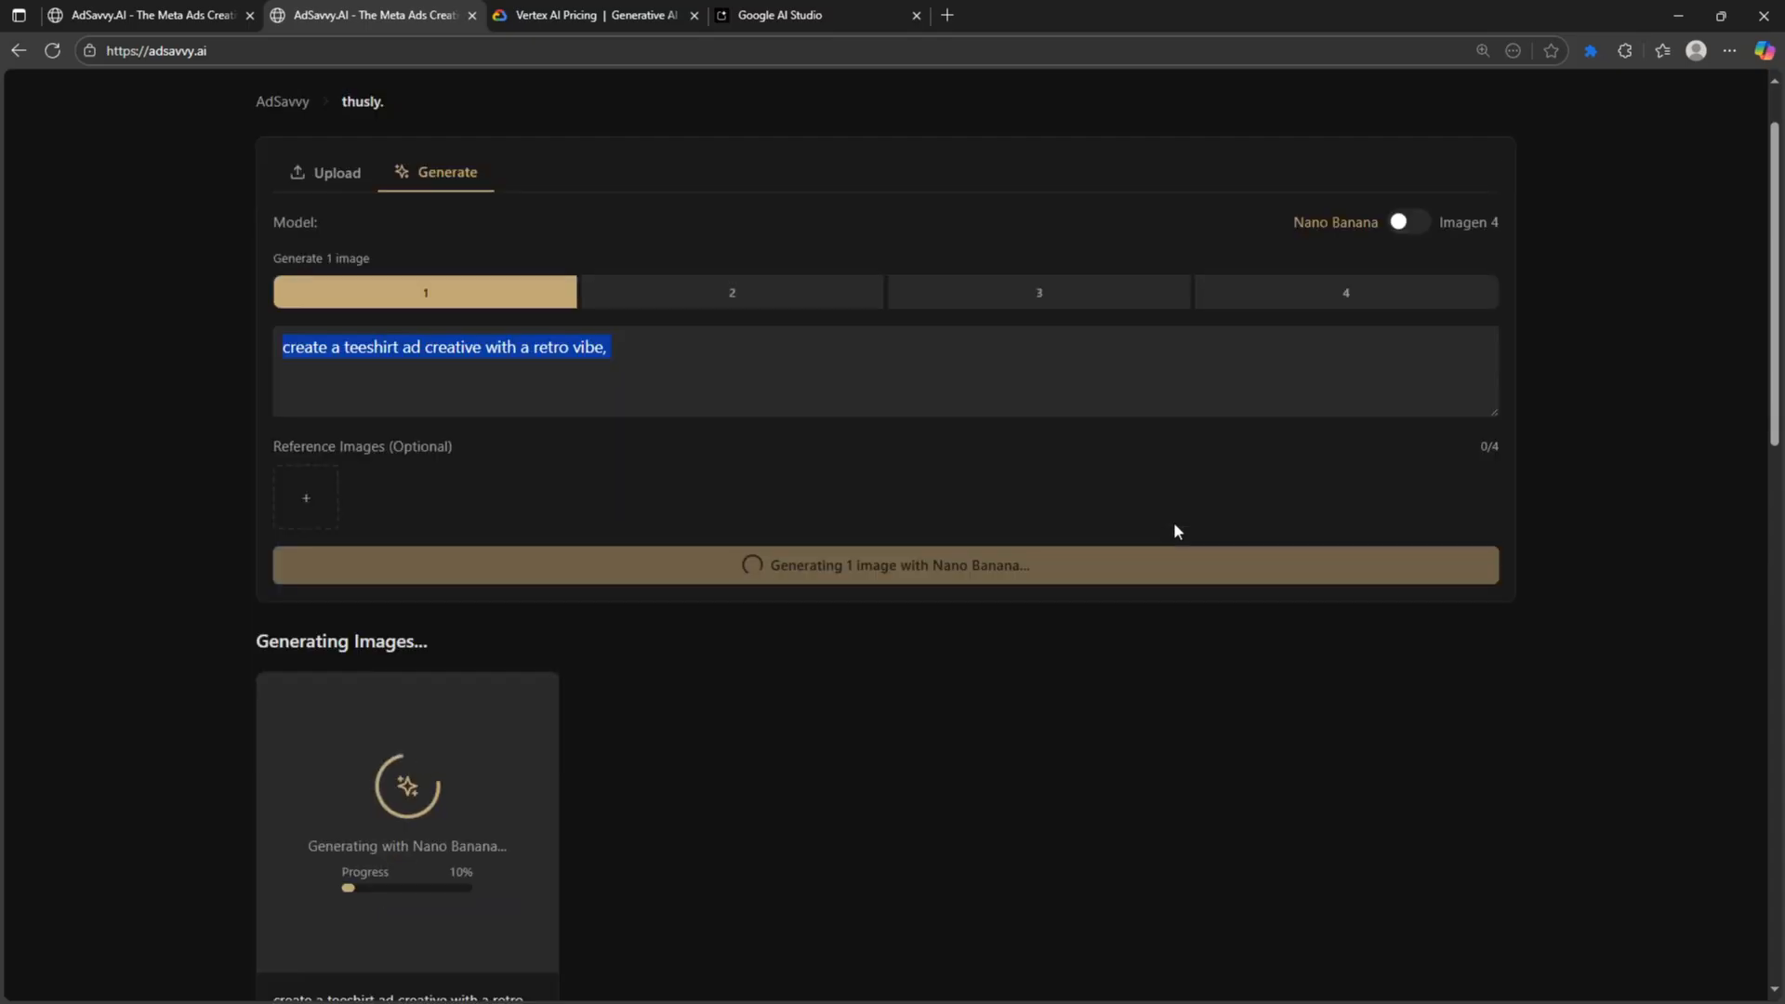
pyautogui.click(621, 363)
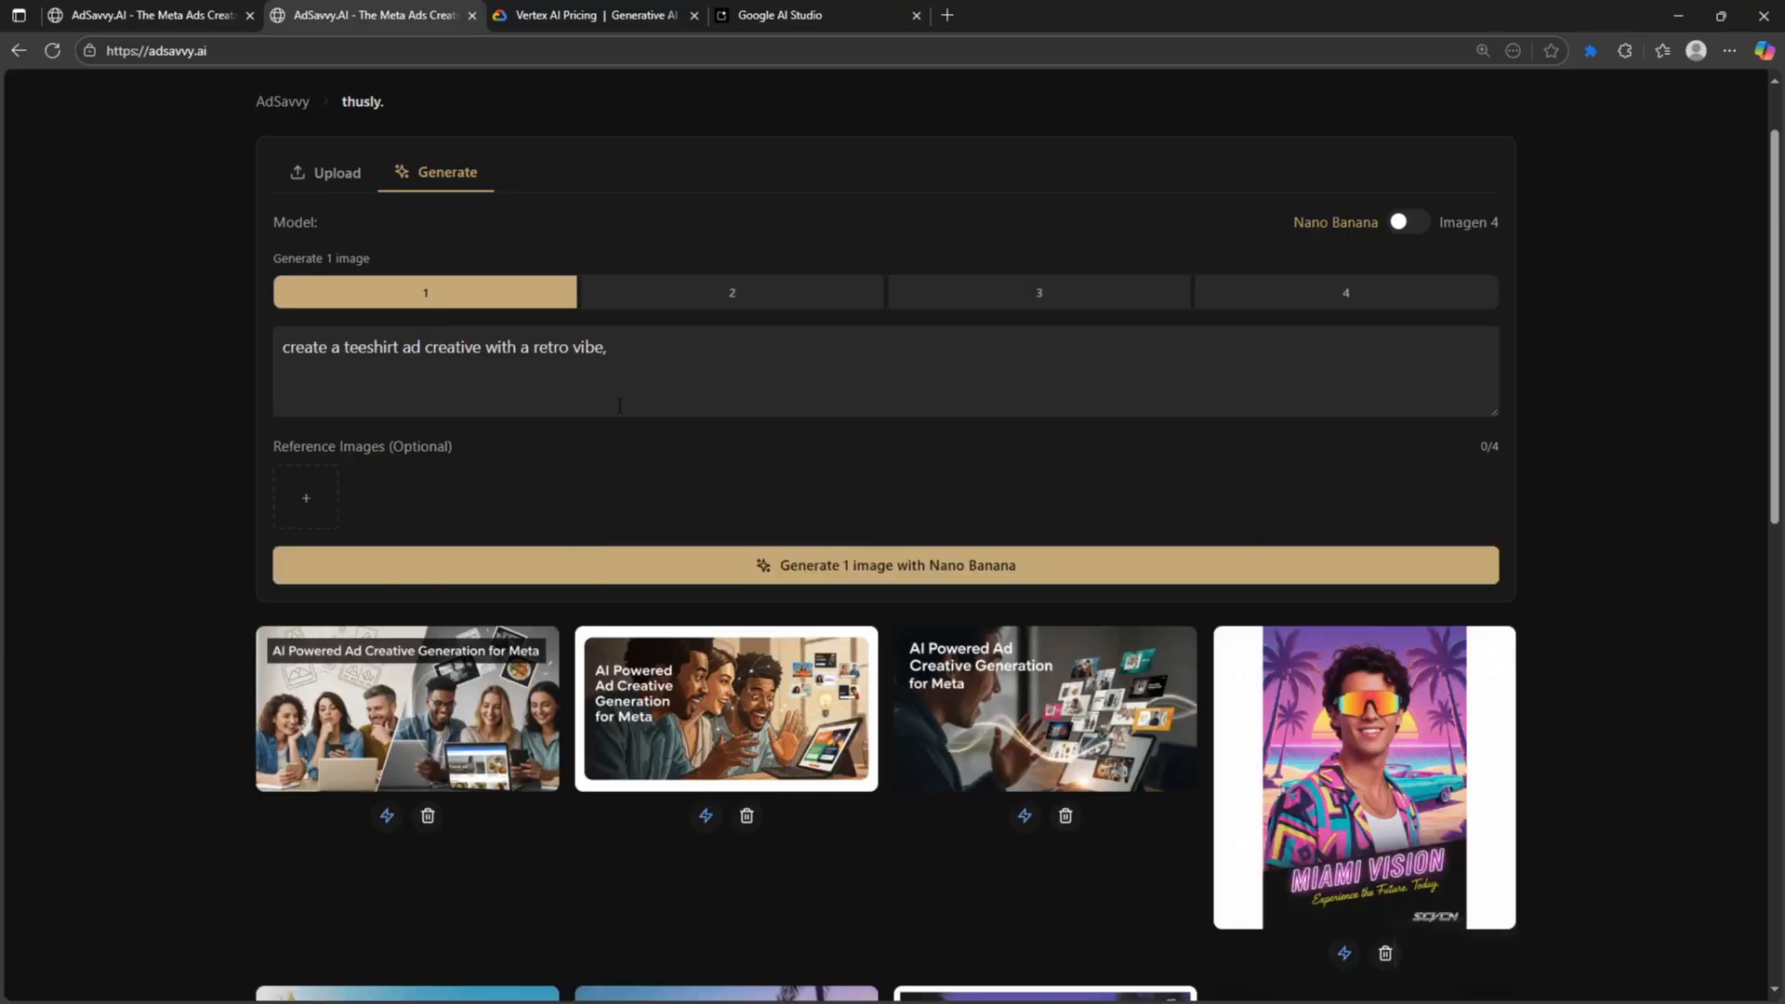
pyautogui.scroll(-4, 615, 437)
pyautogui.scroll(5, 678, 538)
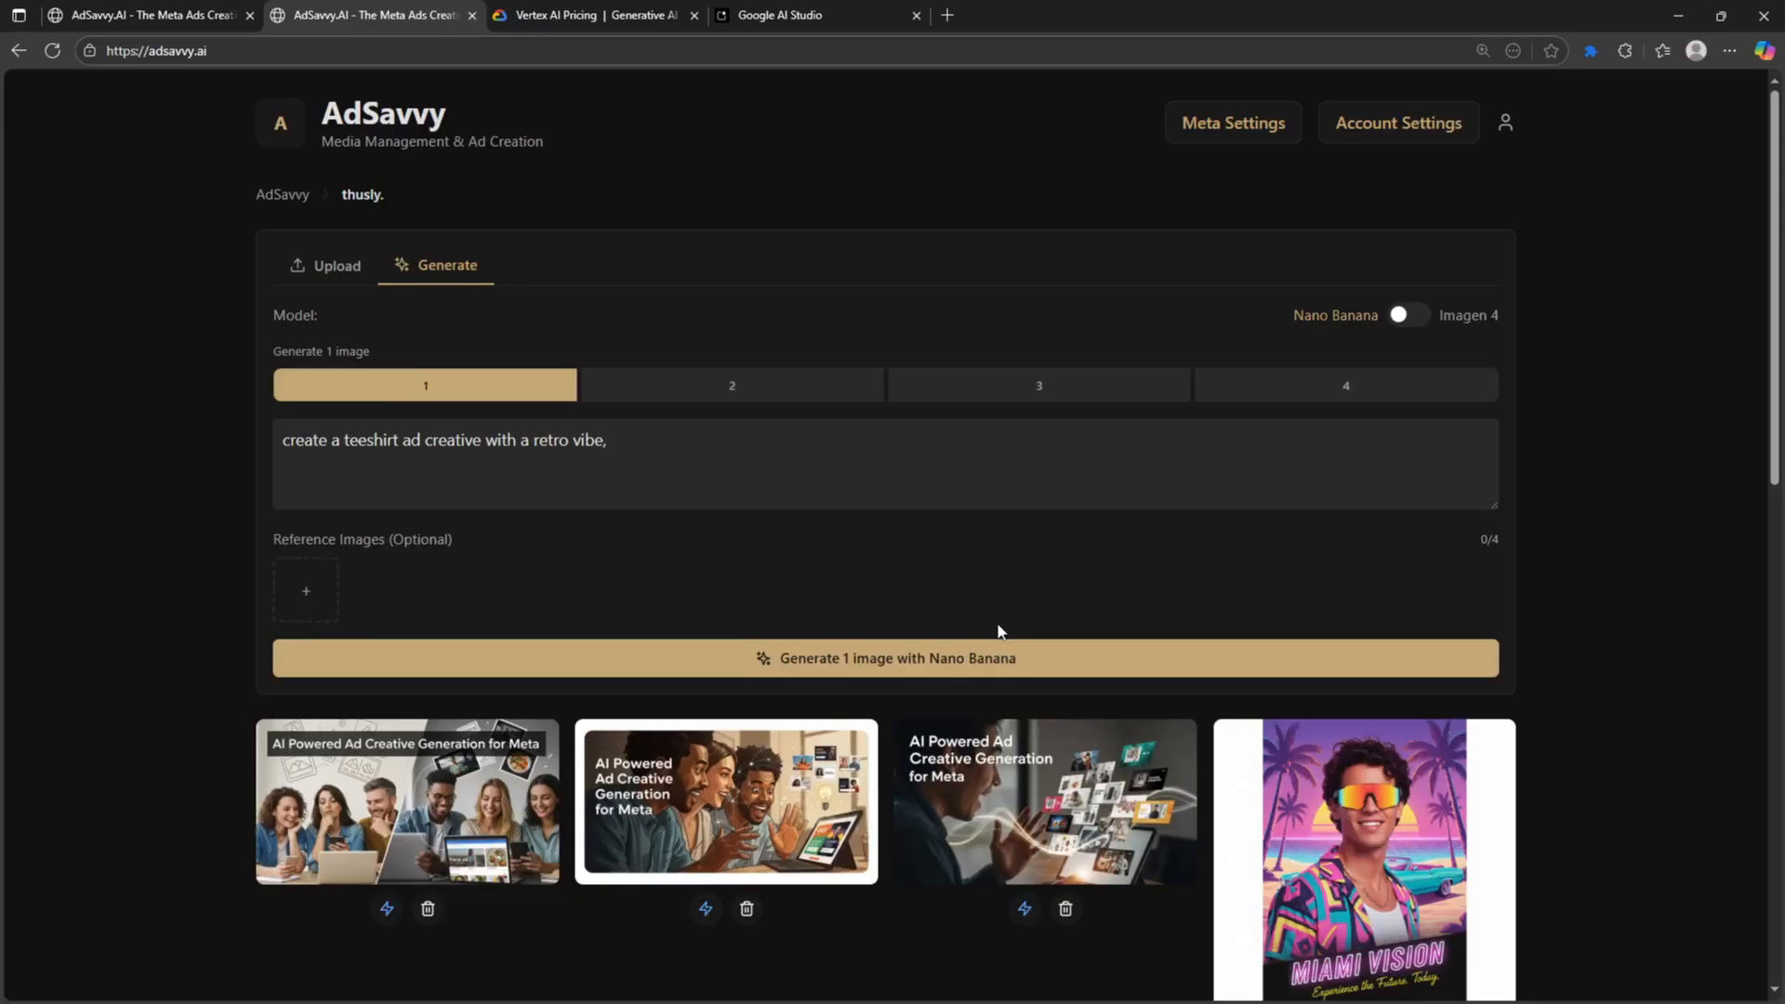
pyautogui.click(886, 660)
pyautogui.scroll(-3, 450, 586)
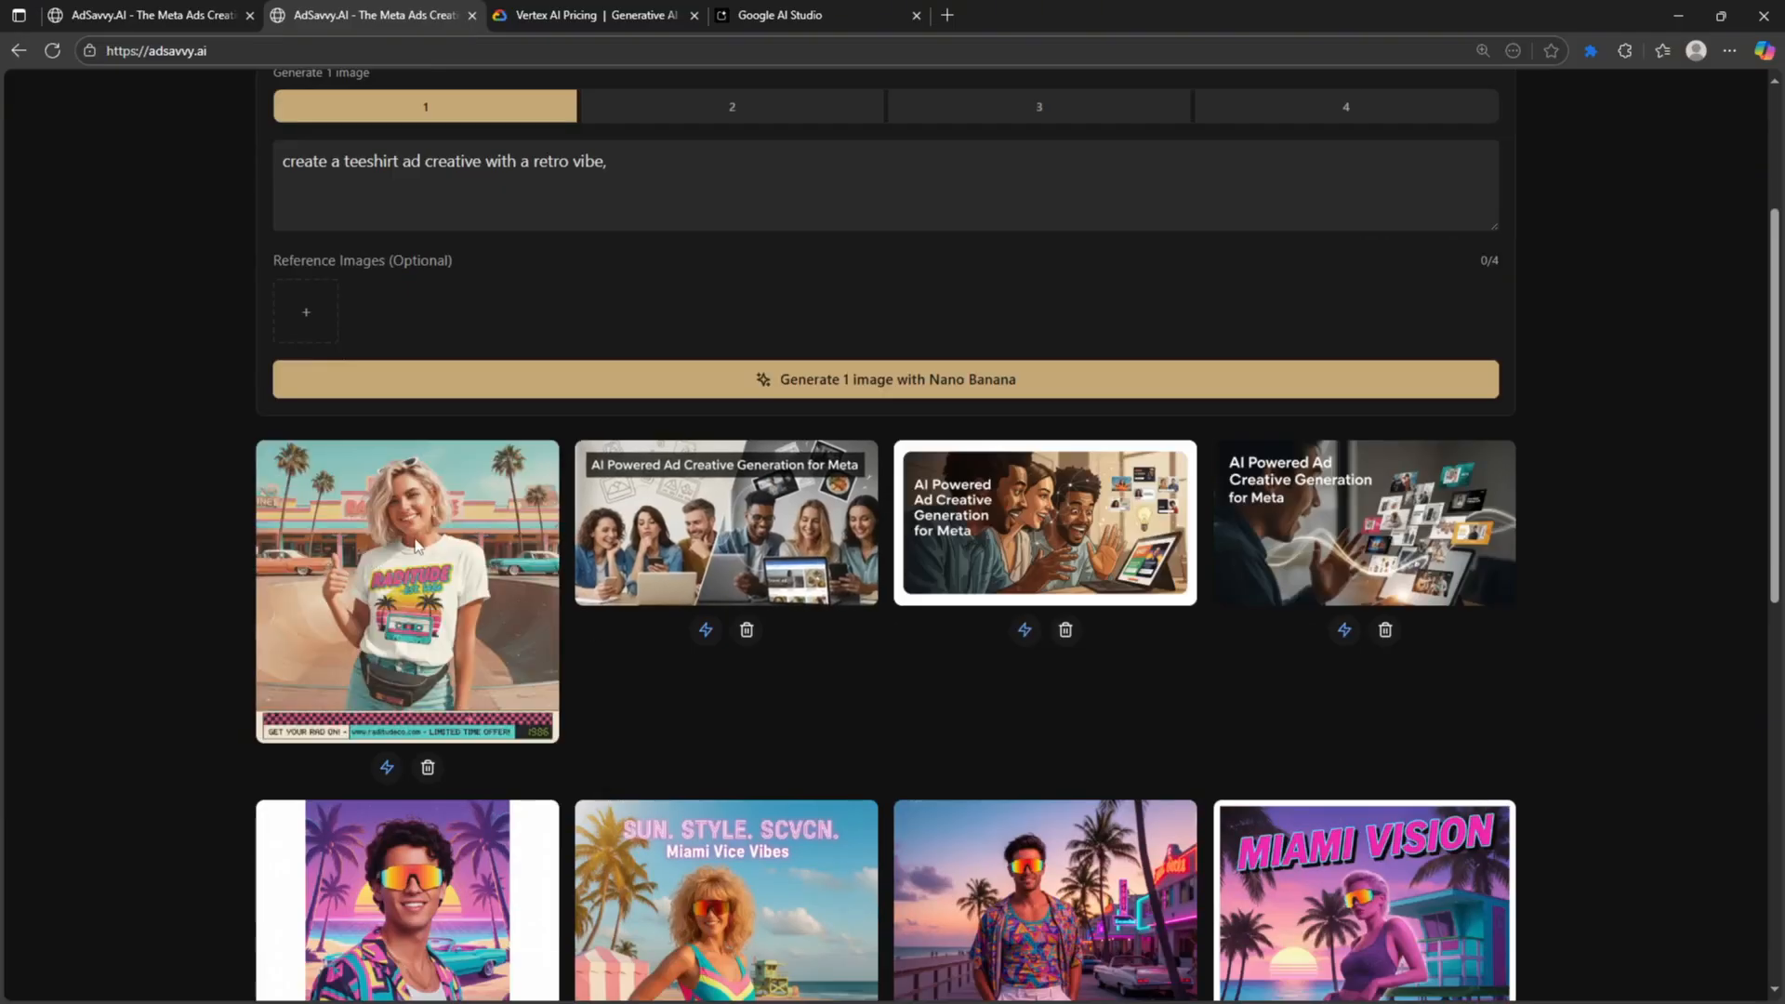
pyautogui.scroll(1, 447, 644)
pyautogui.click(436, 677)
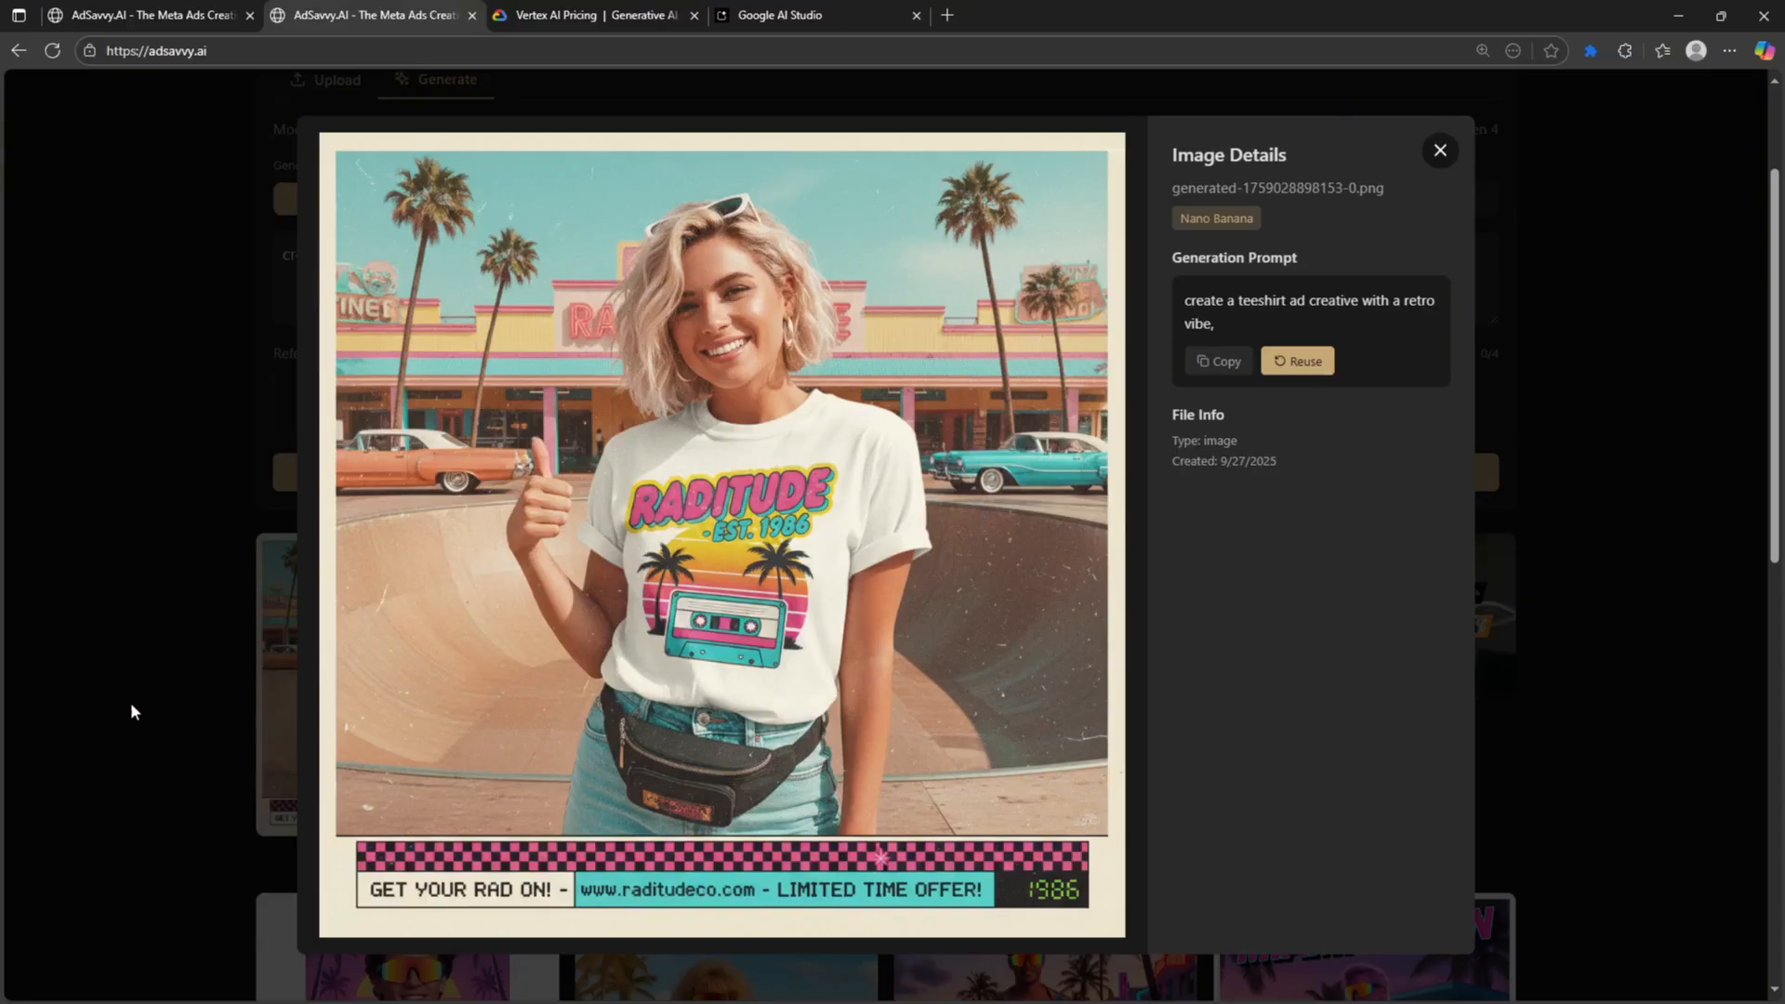
pyautogui.click(1441, 153)
# - Append 'the title is "BUY A TEESHIRT"' to the prompt, correcting 'titel', and generate again
pyautogui.scroll(1, 864, 352)
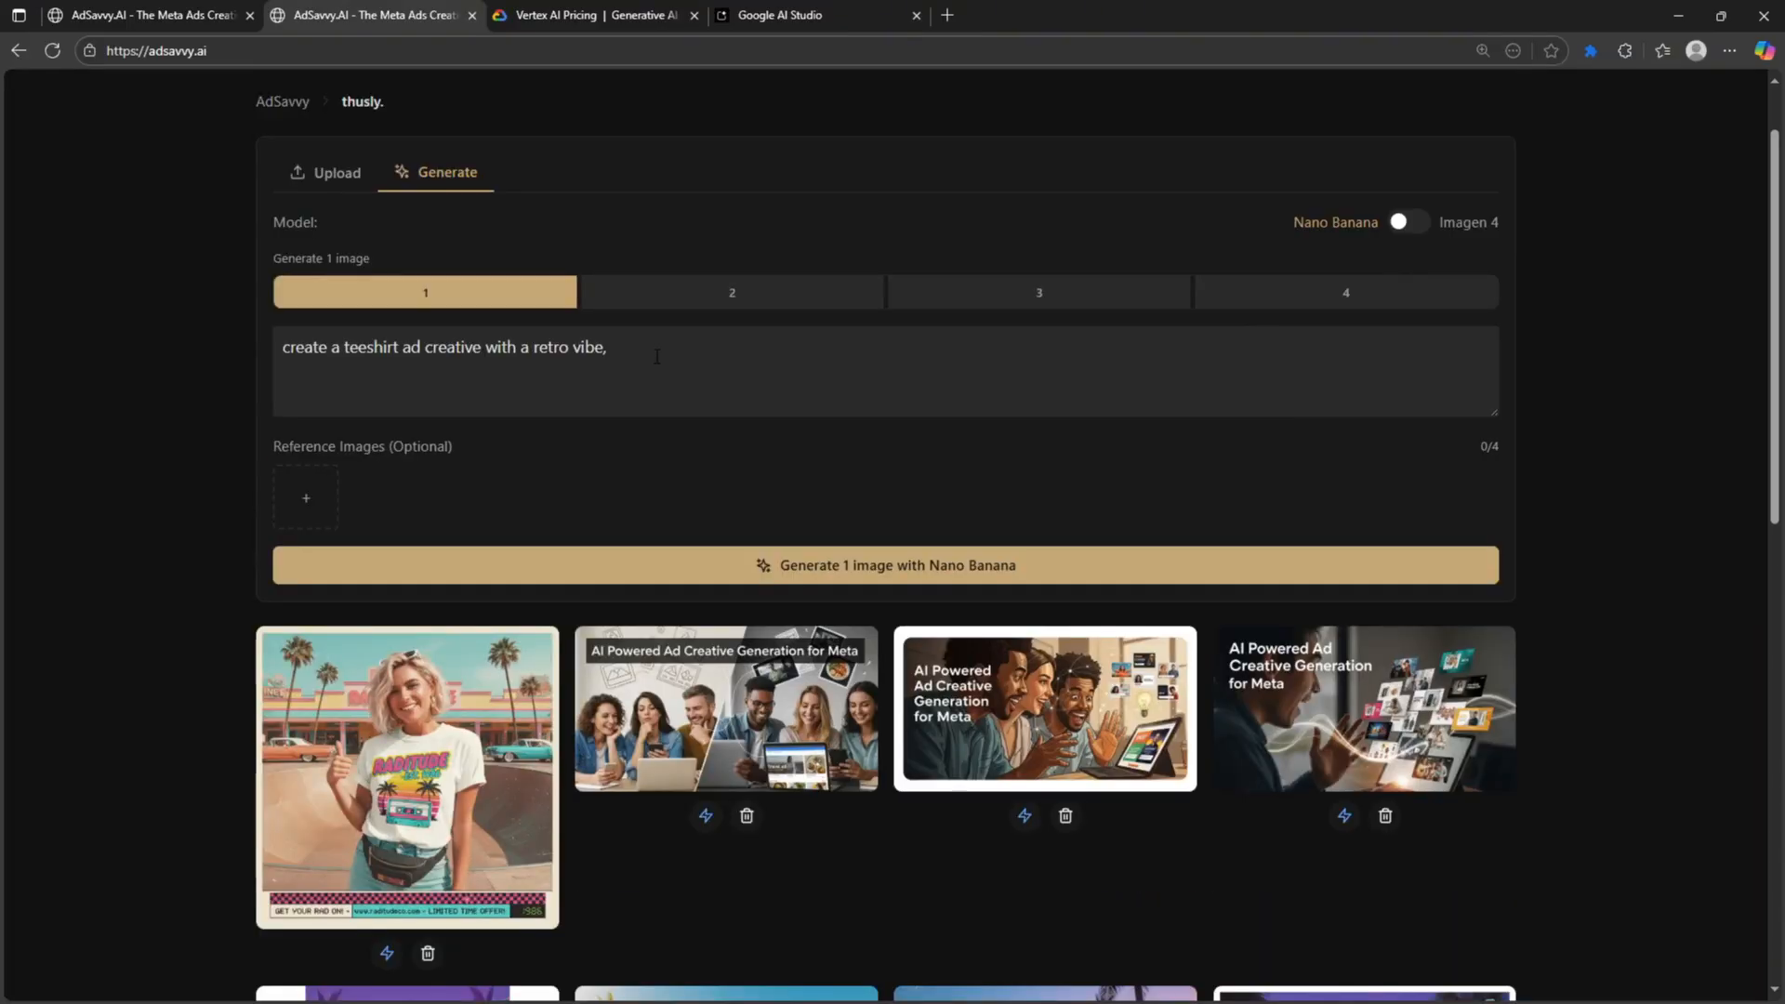
pyautogui.click(670, 393)
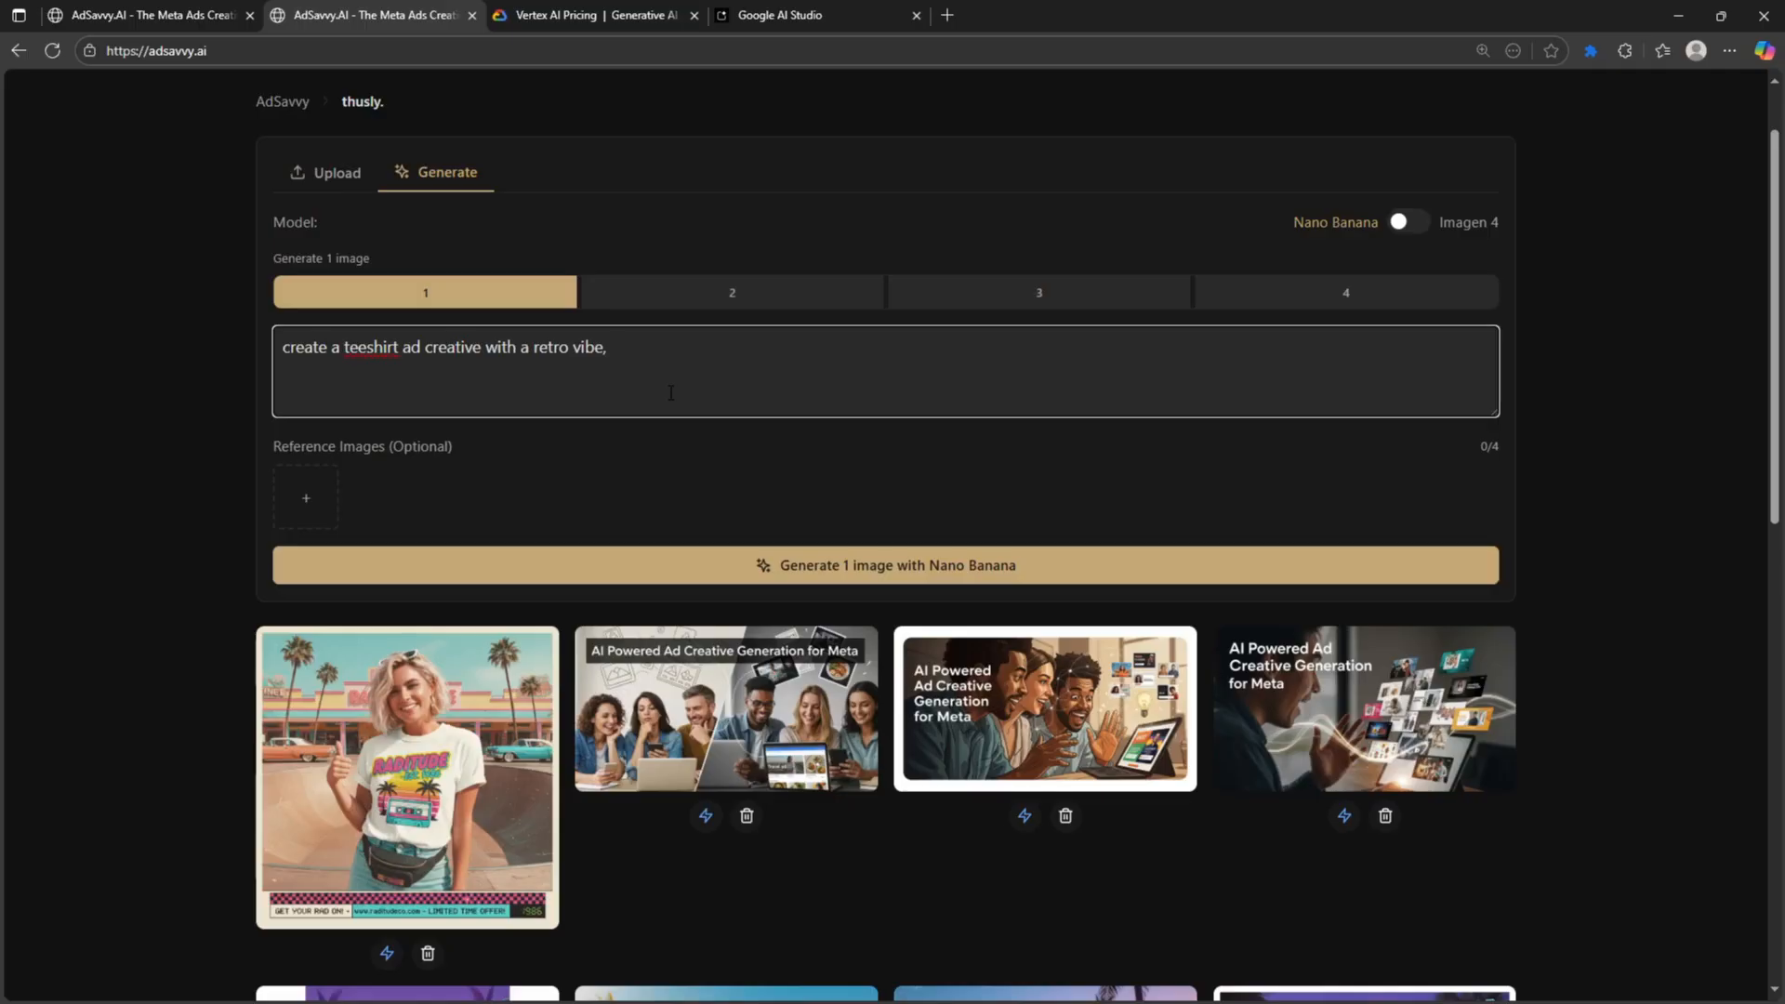
pyautogui.write('the titel is "BUY A TEESHIRT"')
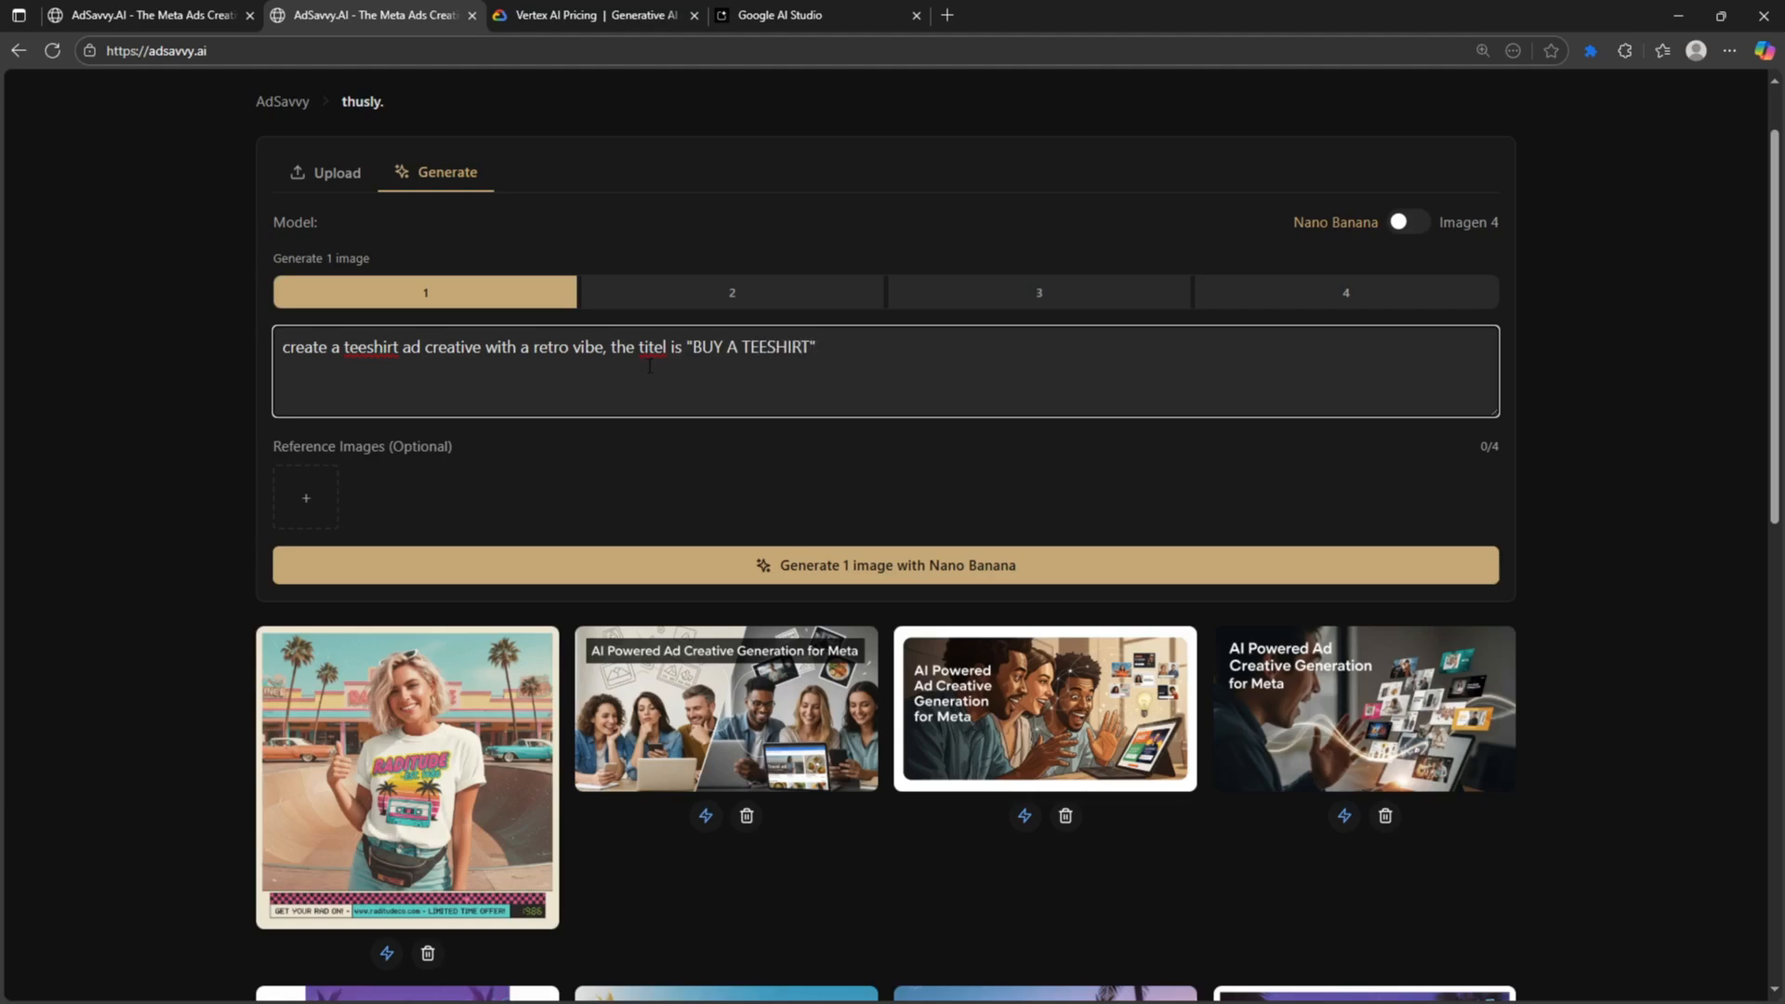
pyautogui.rightClick(651, 349)
pyautogui.click(658, 370)
pyautogui.click(713, 569)
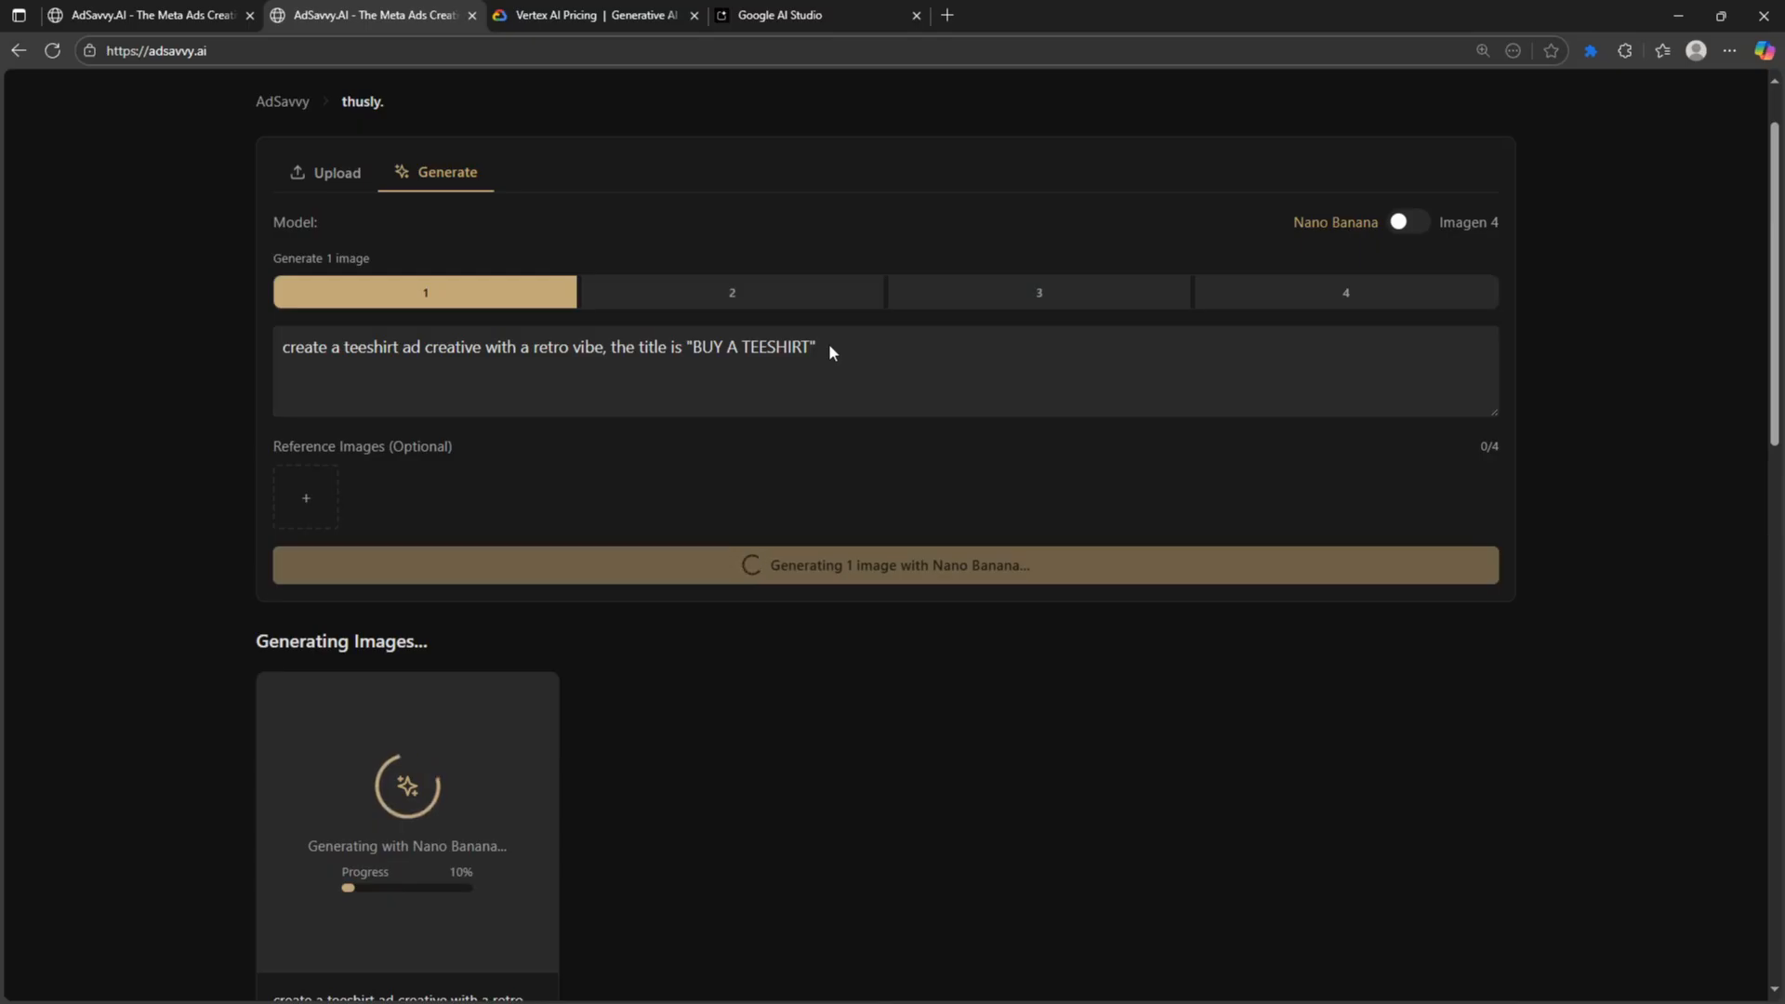
# - Write a prompt for an eye-catching health and wellness ad: strong call to action, little text, testimonial format
pyautogui.click(581, 382)
pyautogui.write('crfeate')
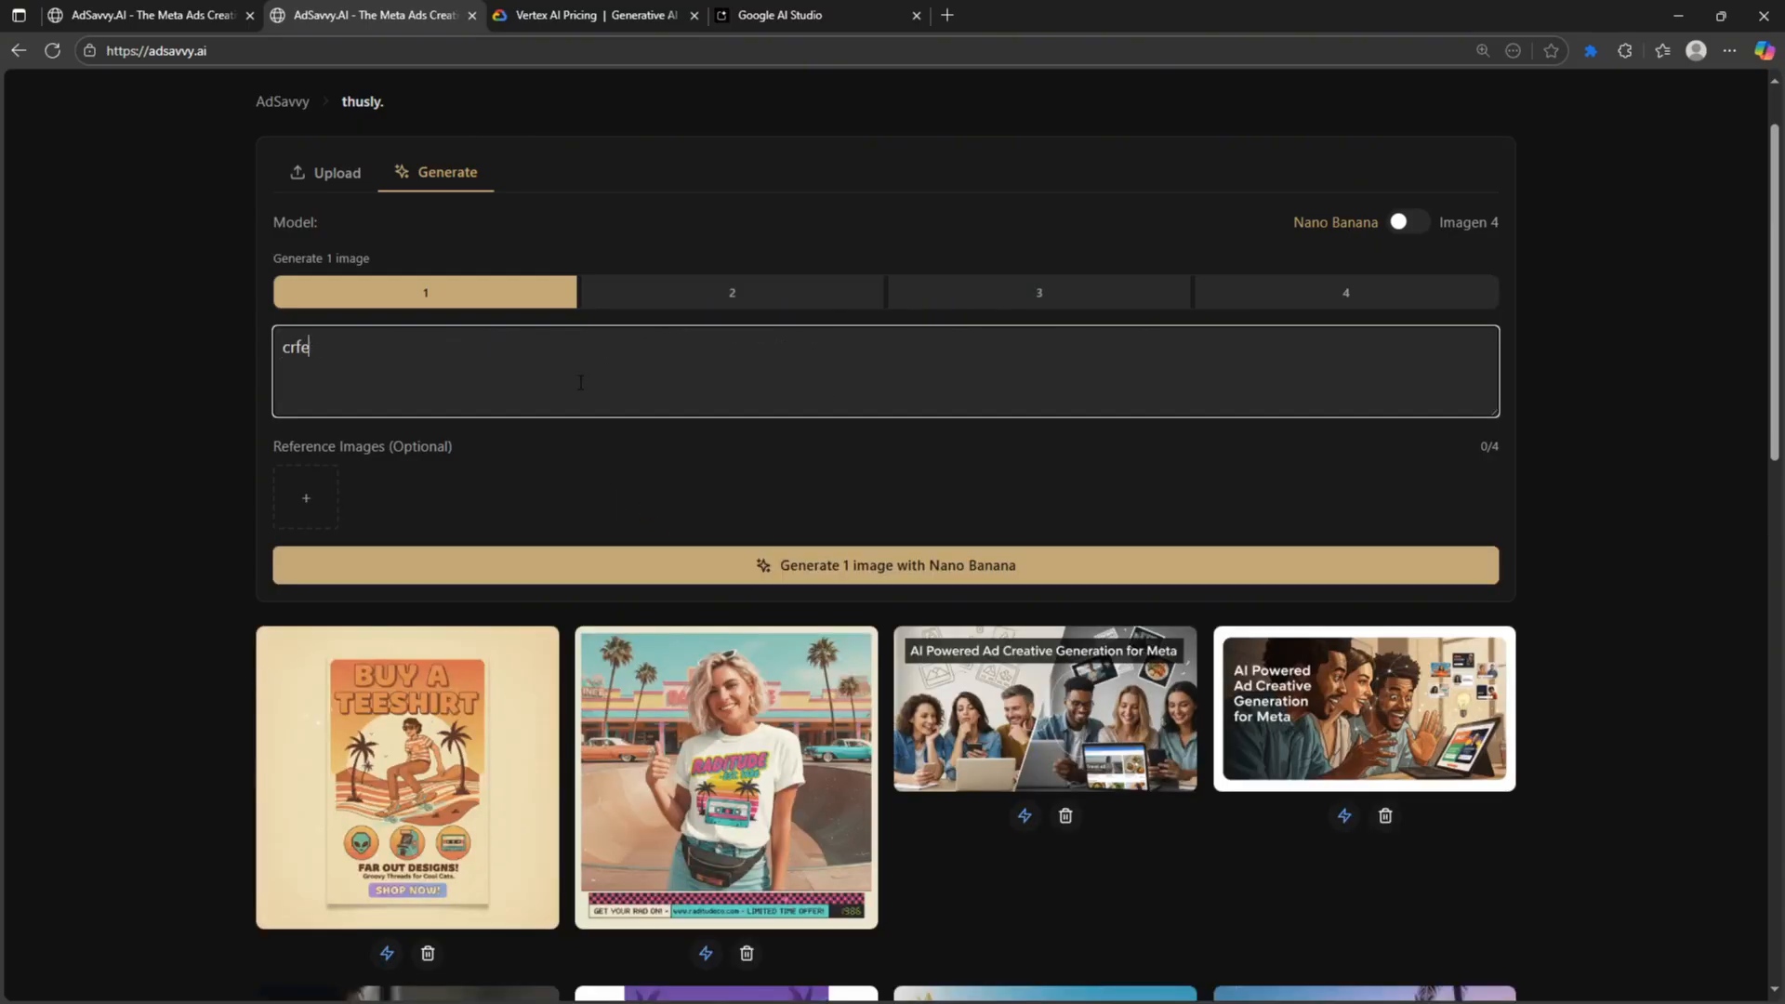
pyautogui.hotkey('ctrl', 'a')
pyautogui.write('create an eye catching ad creative for  a ')
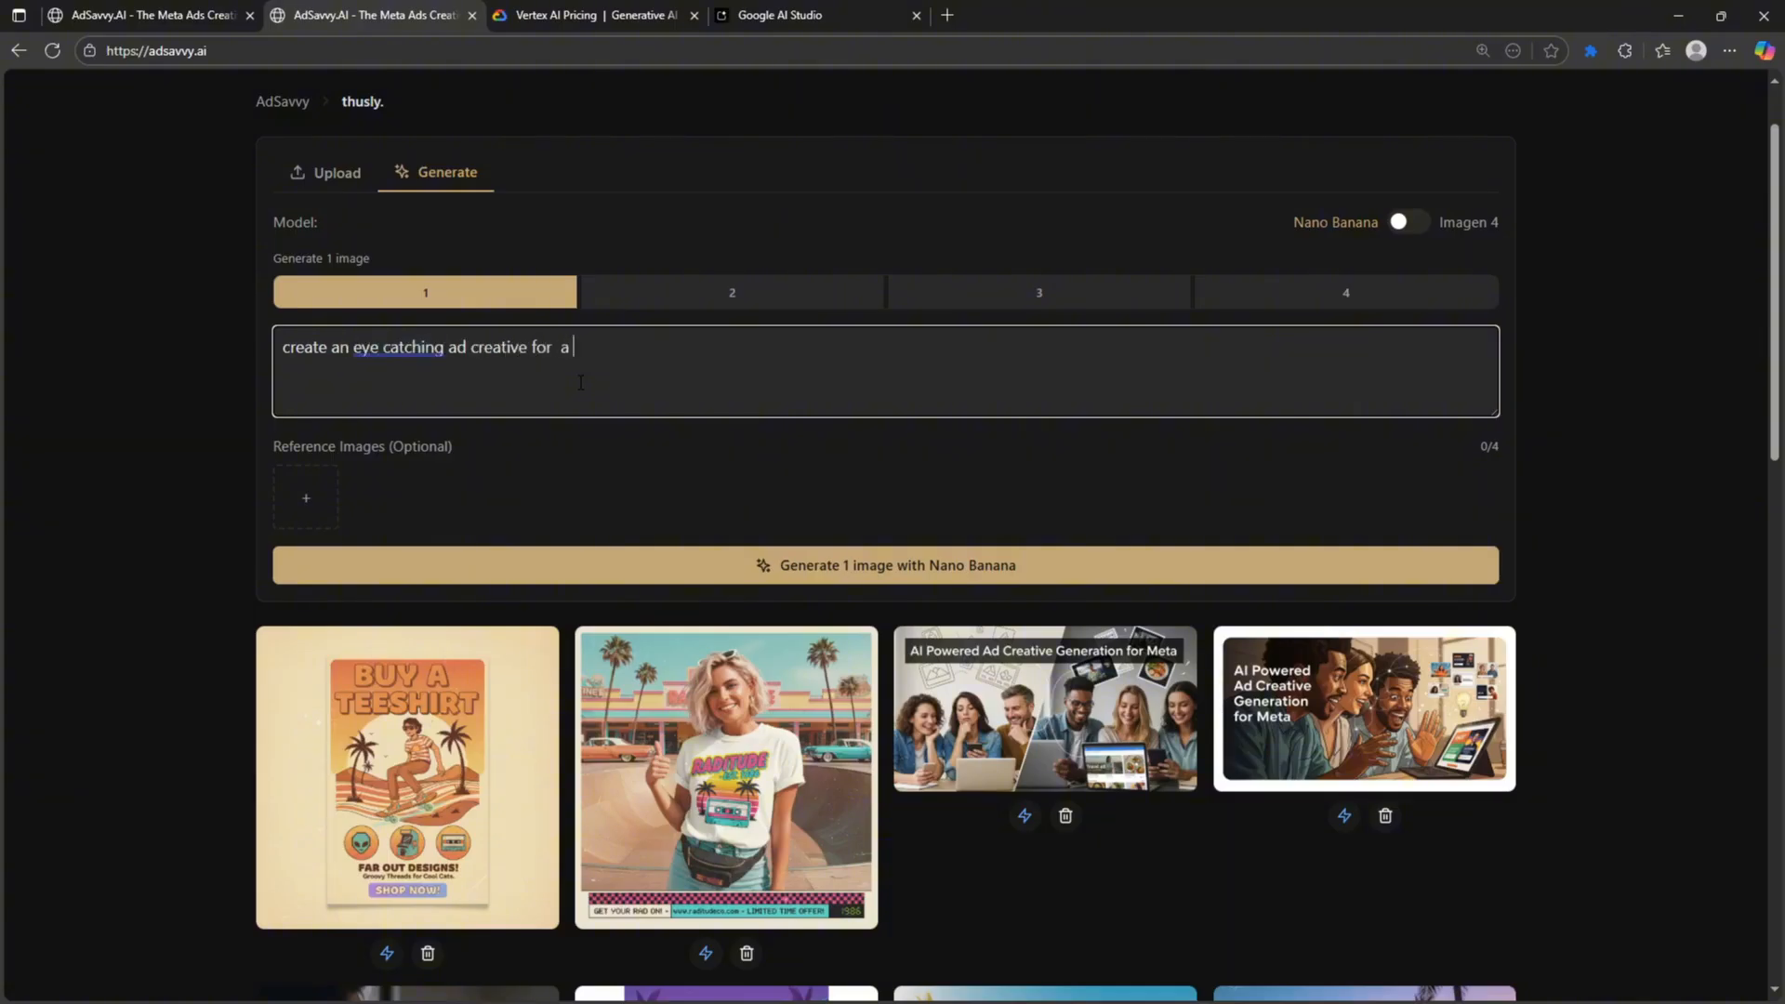
pyautogui.write('health an dwe')
pyautogui.press('BackSpace')
pyautogui.write('wellness ')
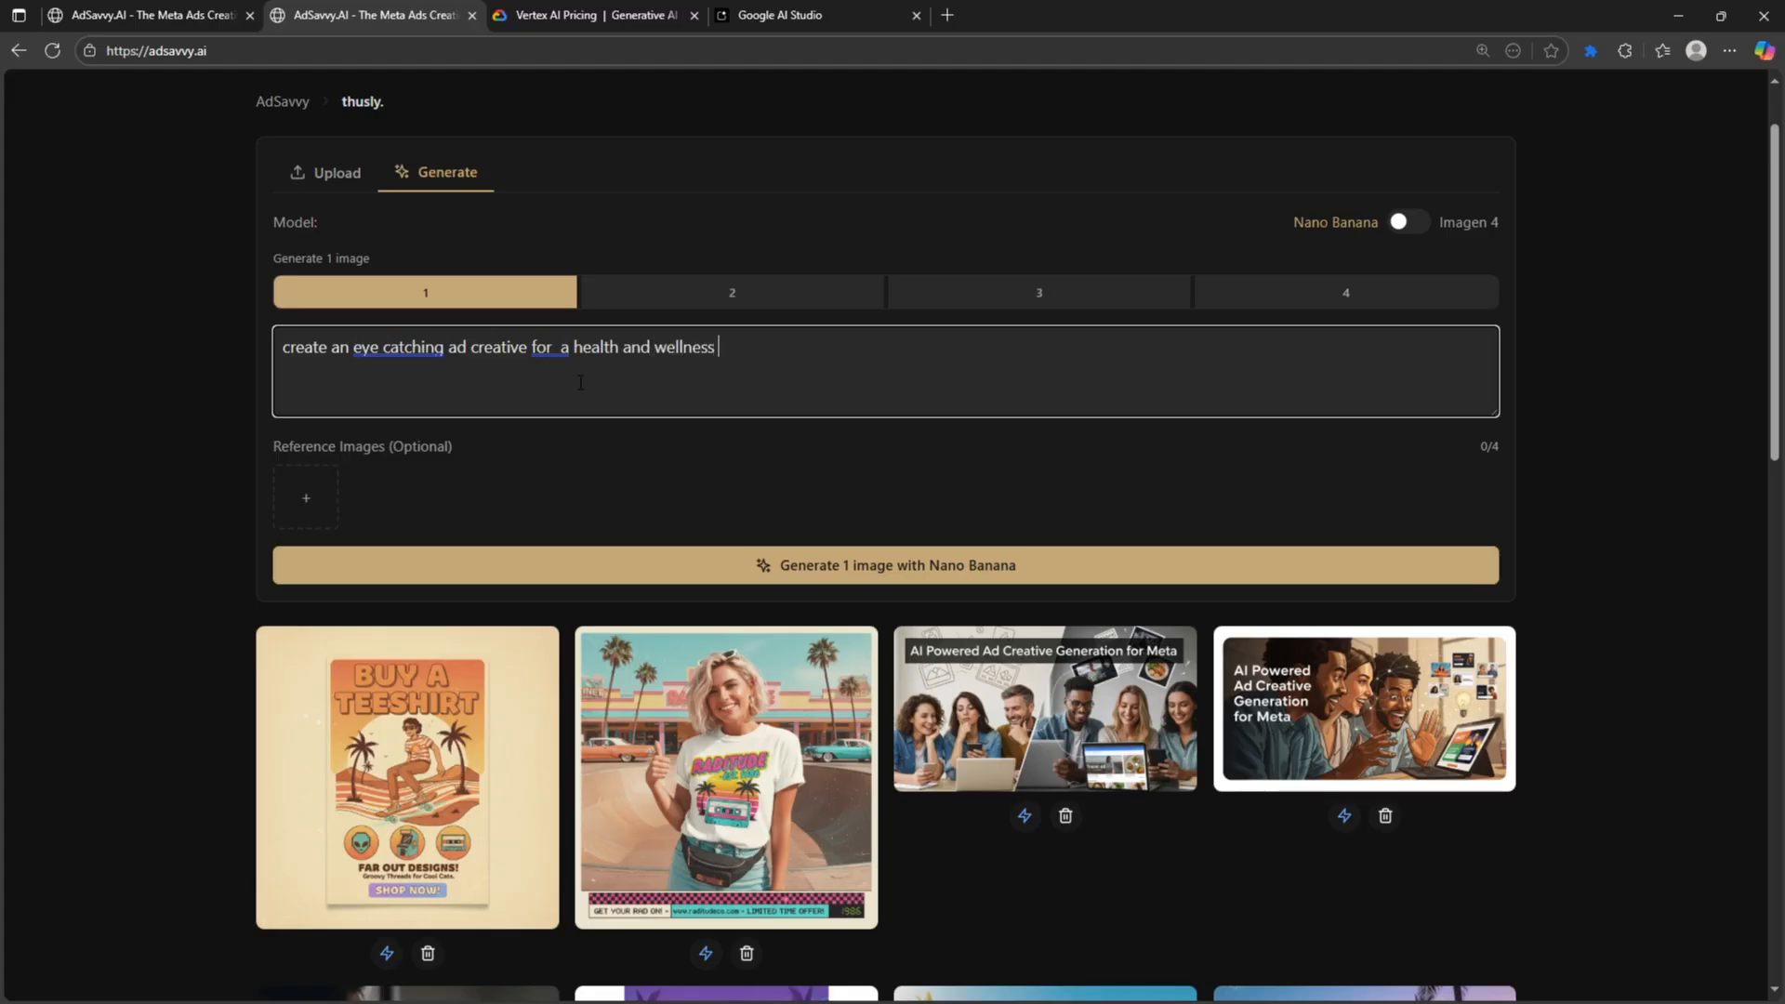
pyautogui.write('brand, use a strong call to action, not ')
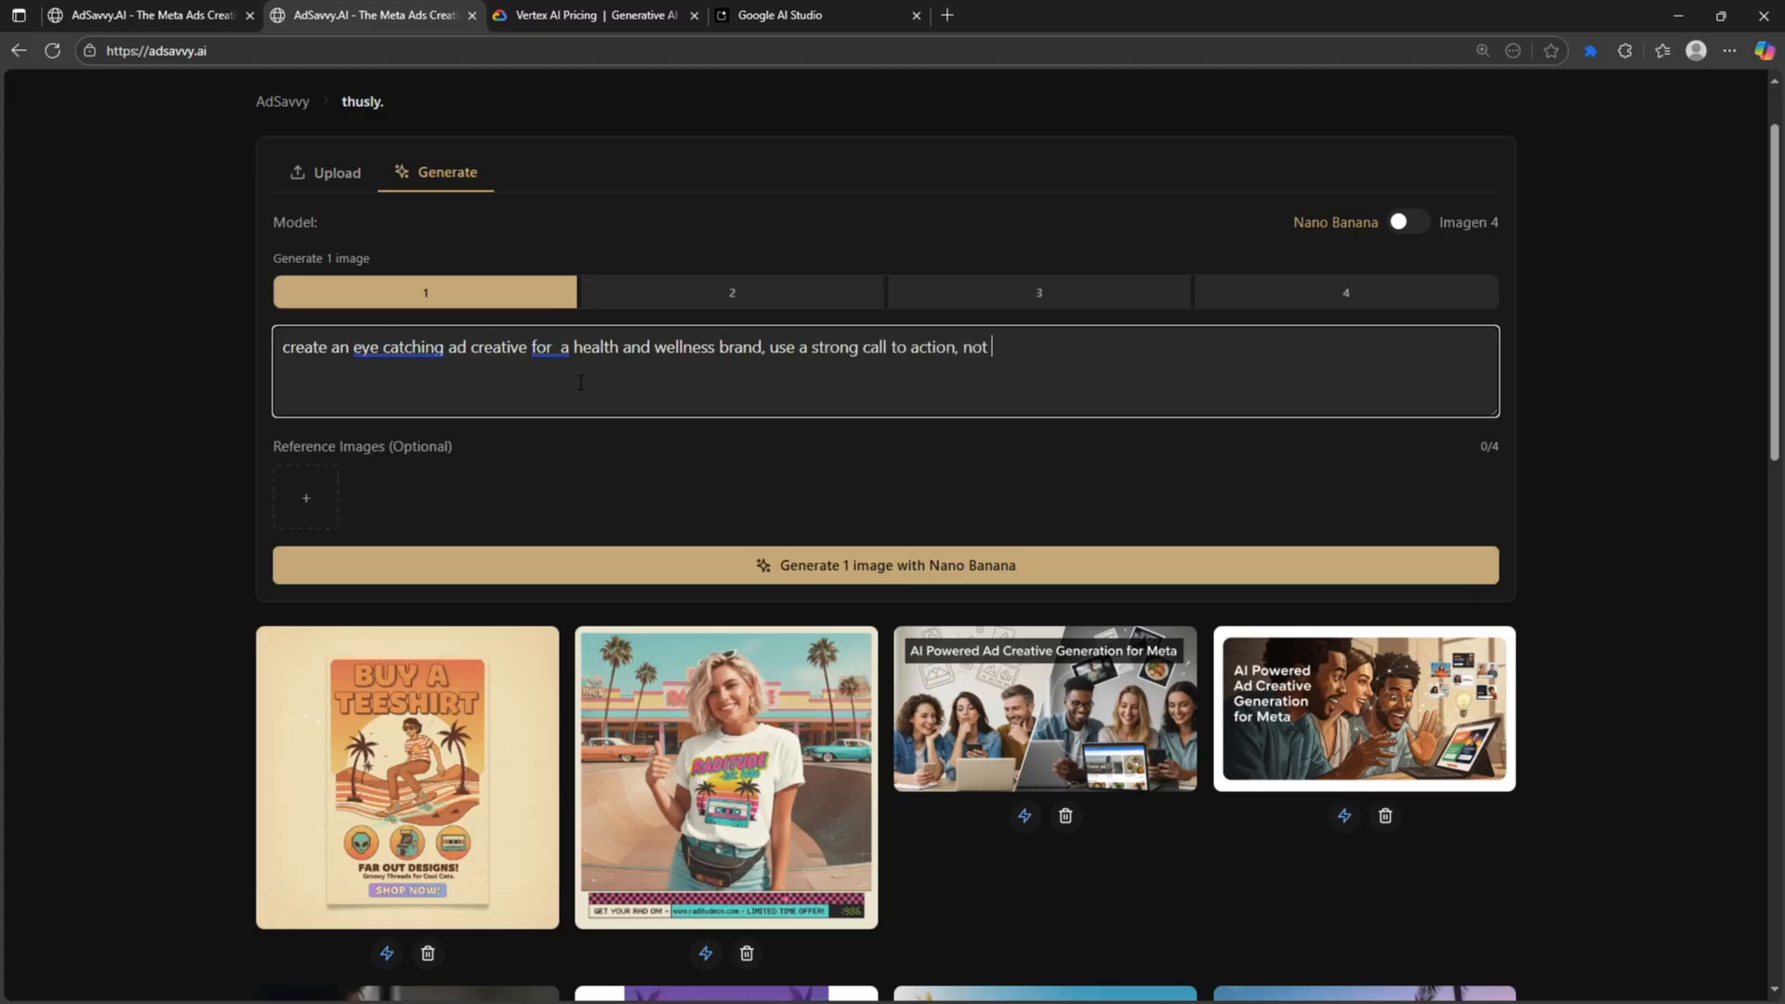
pyautogui.write('much test, just a testimo')
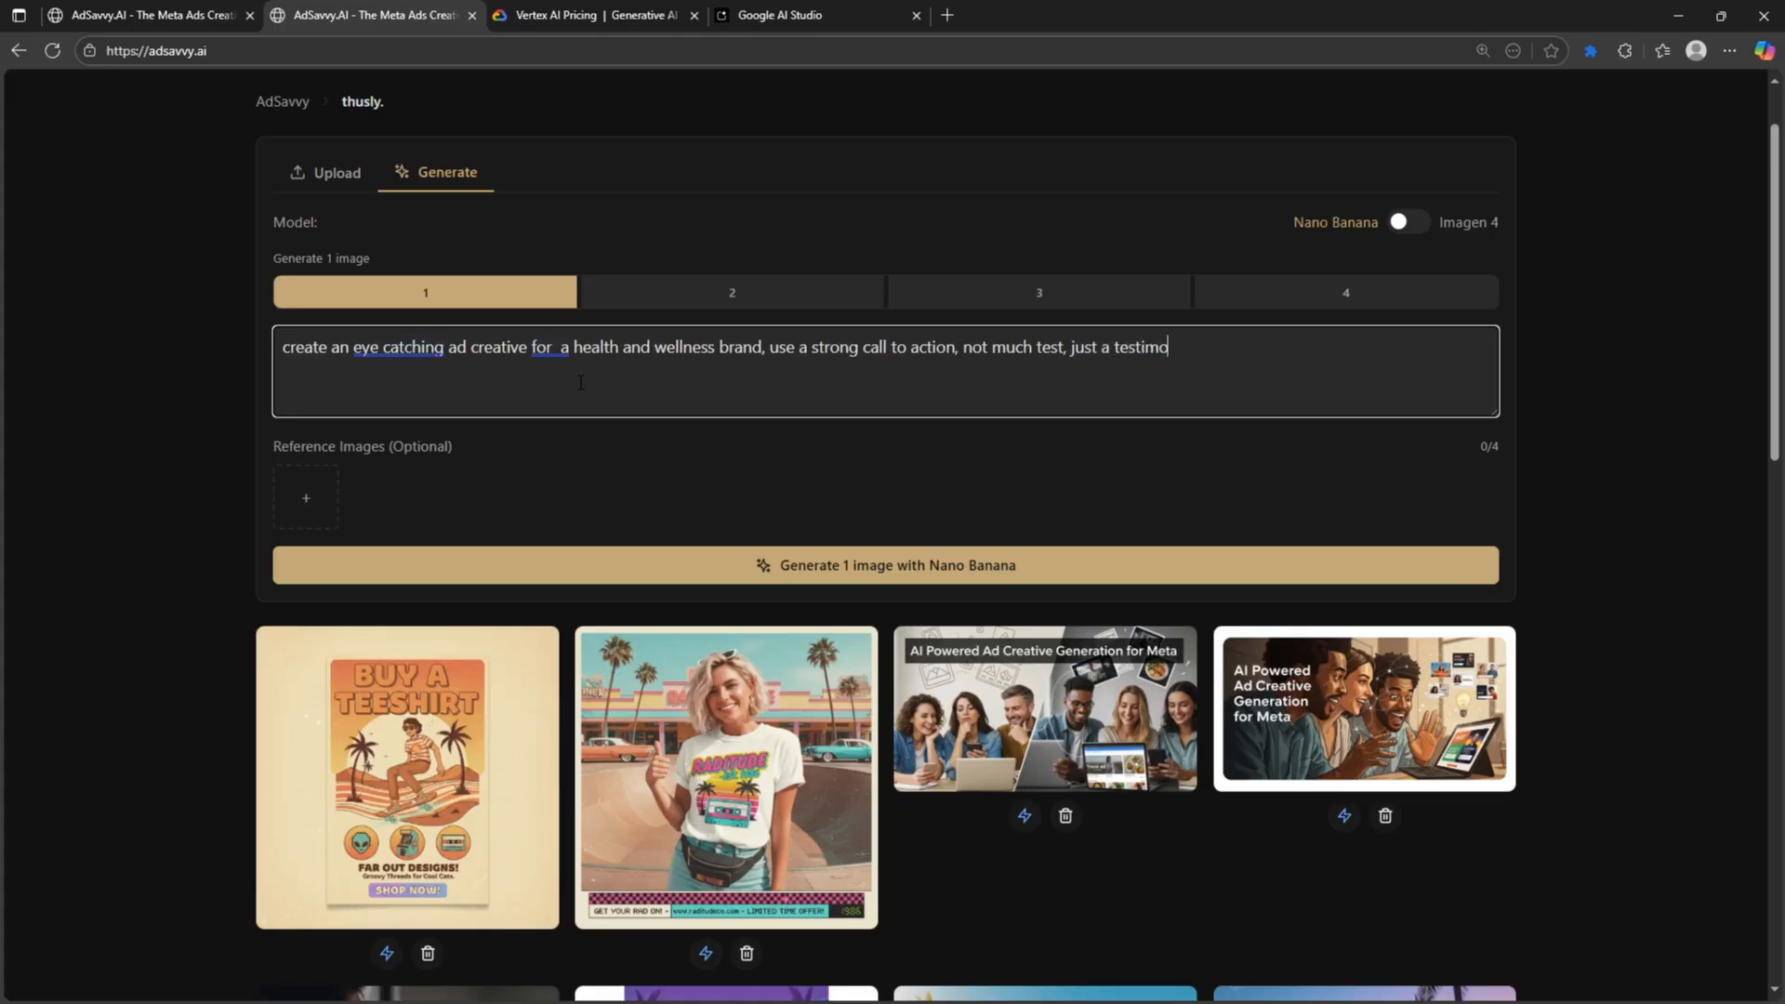
pyautogui.write('nial format')
# - Generate 4 images with Nano Banana and preview the LOST 20 LBS result
pyautogui.click(1334, 302)
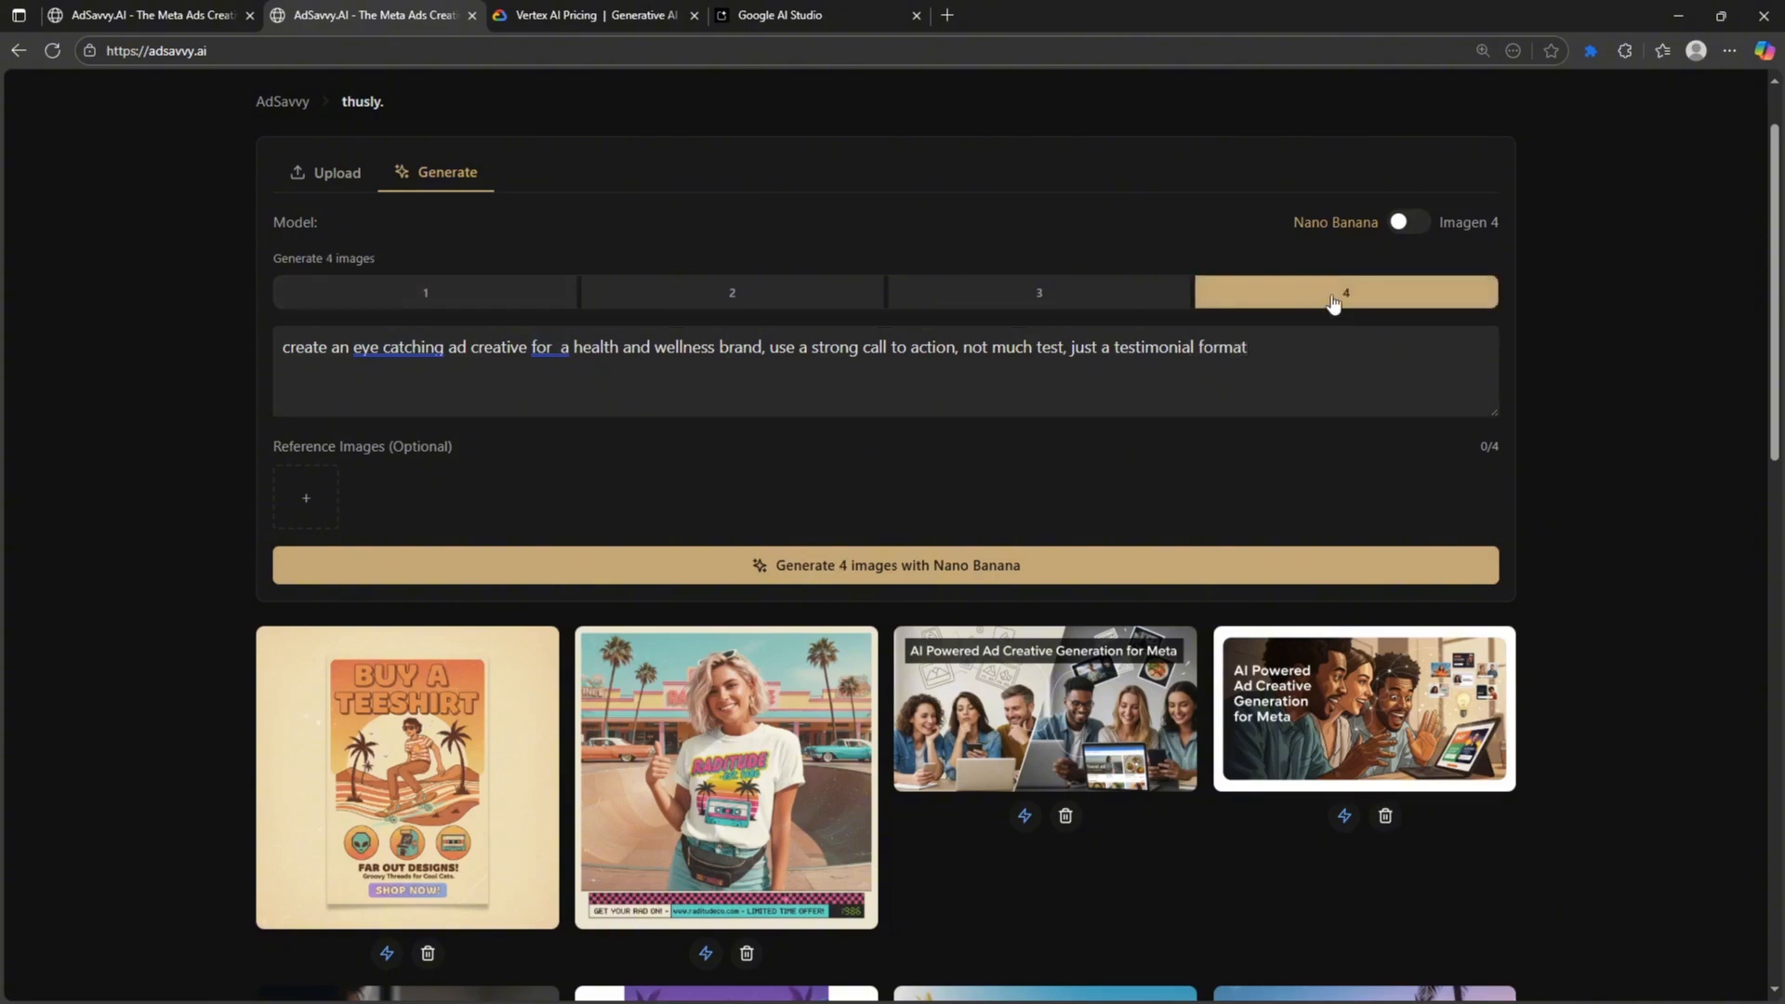
pyautogui.click(1112, 579)
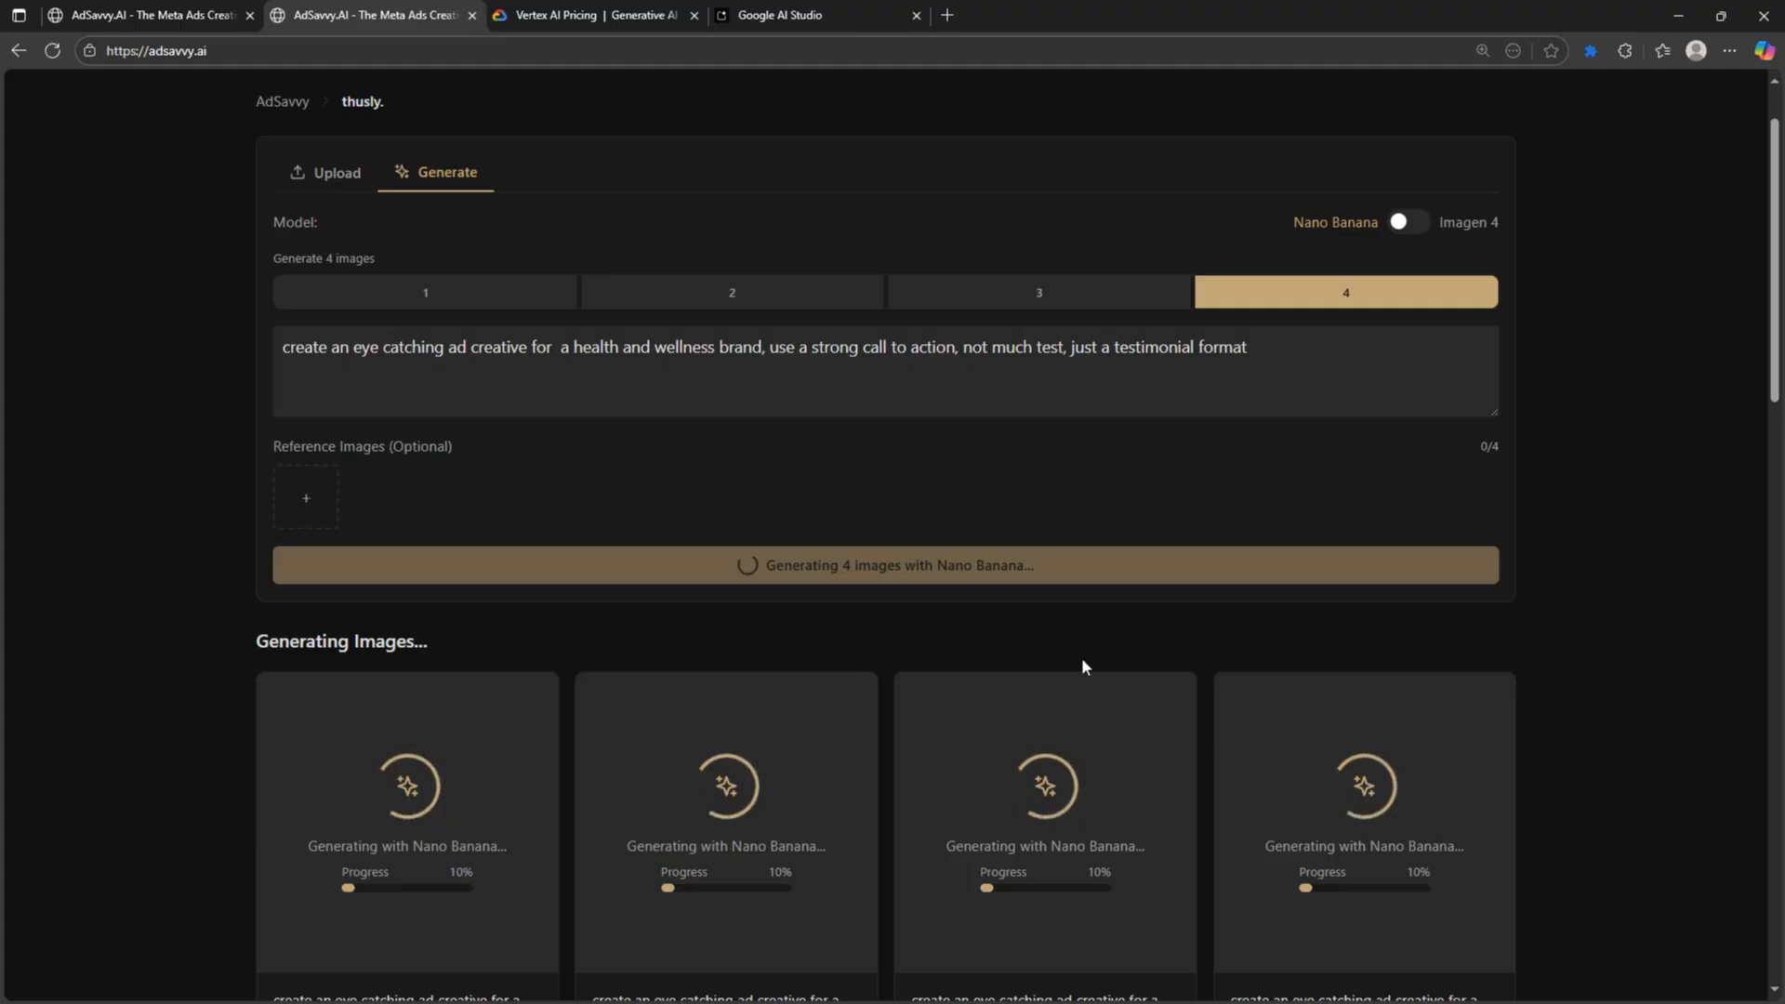
pyautogui.scroll(-3, 1335, 620)
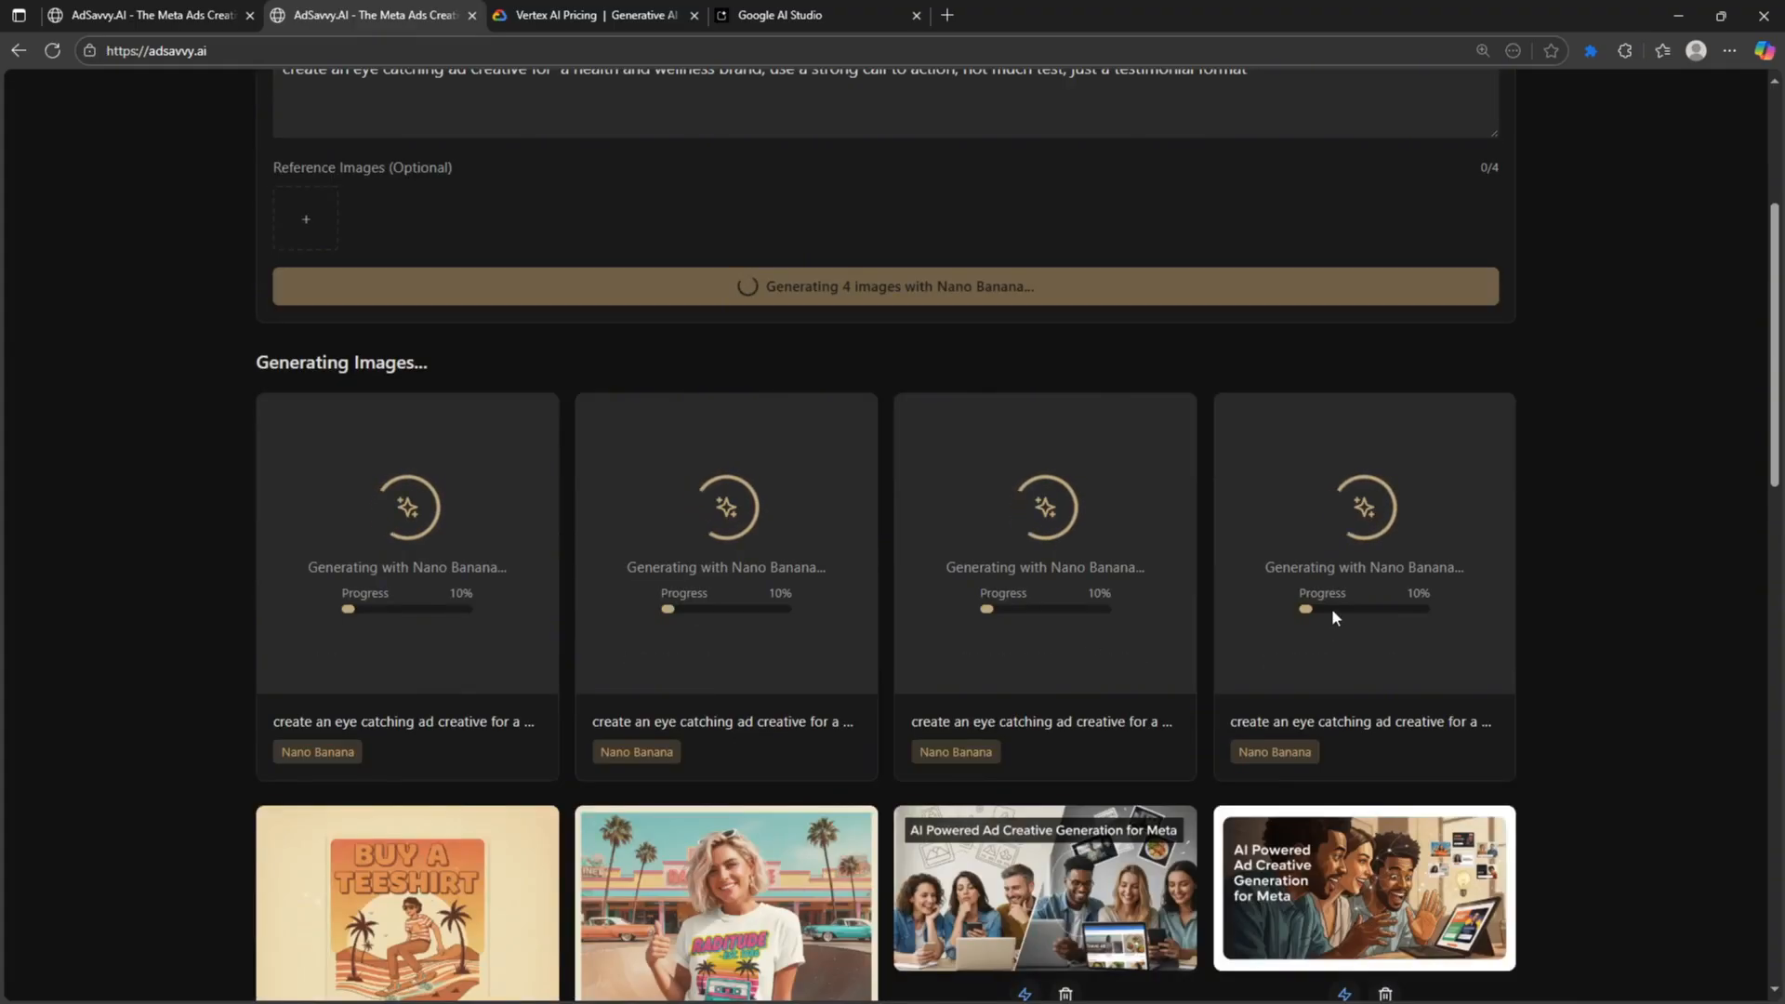
pyautogui.scroll(2, 1223, 562)
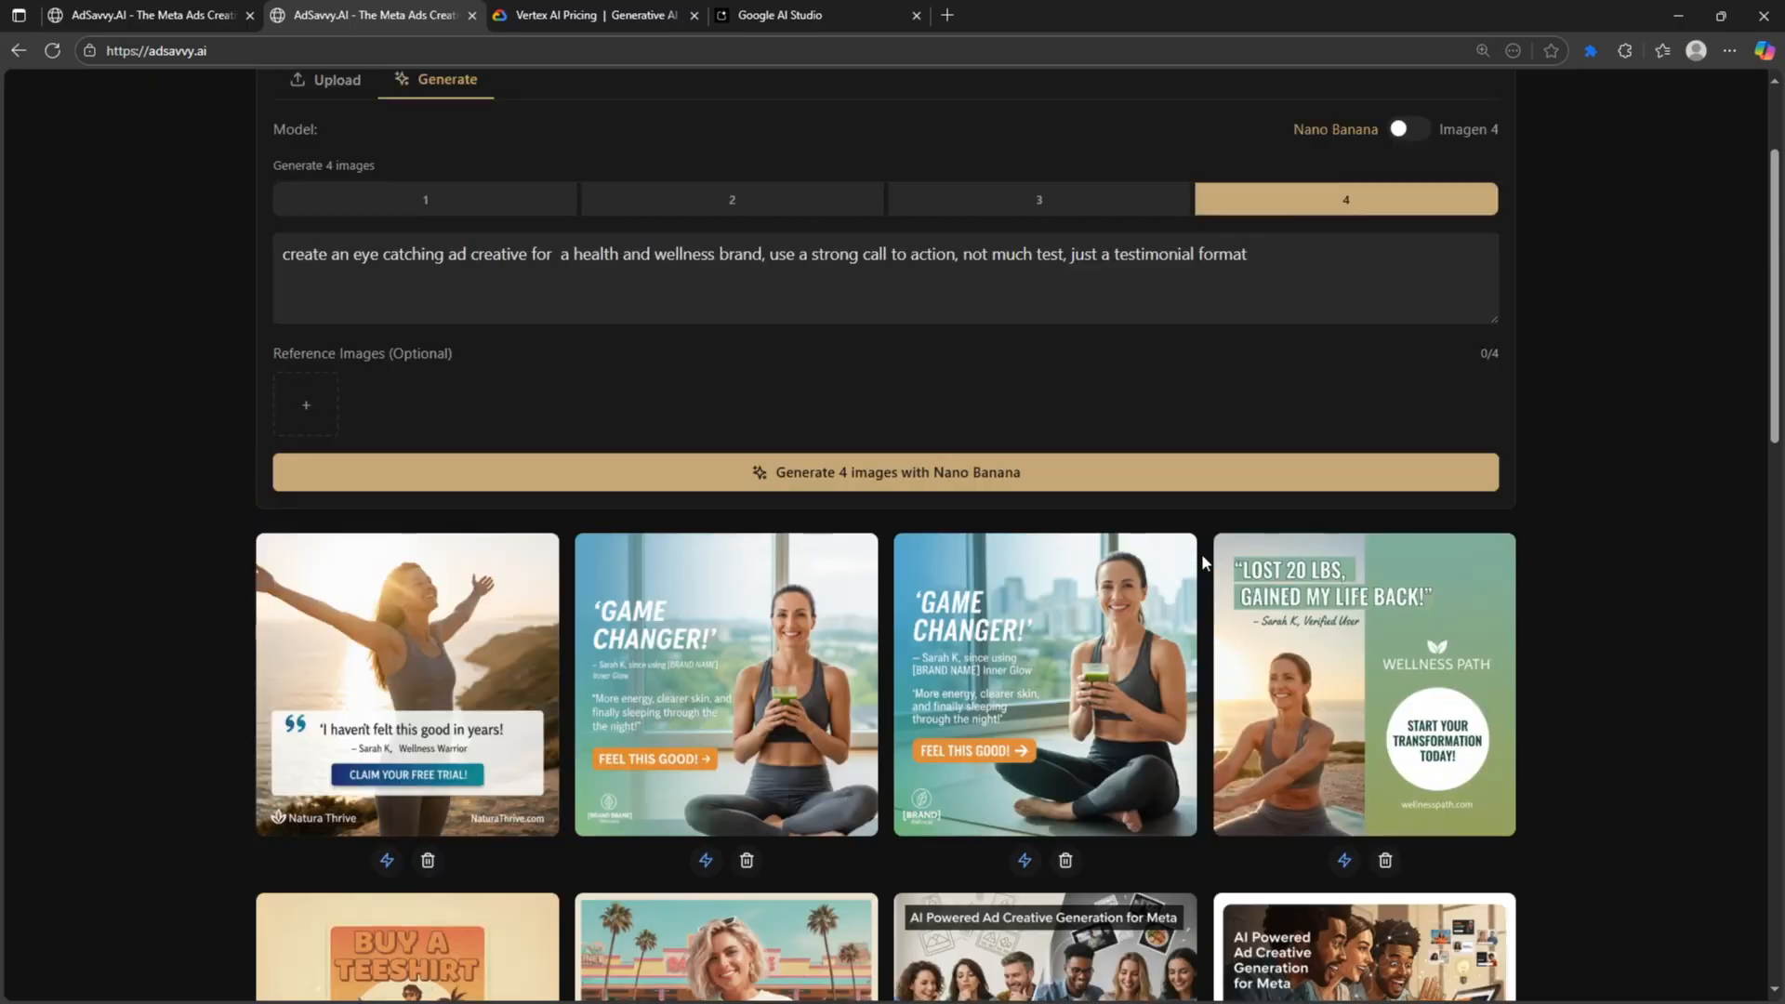
pyautogui.click(1313, 622)
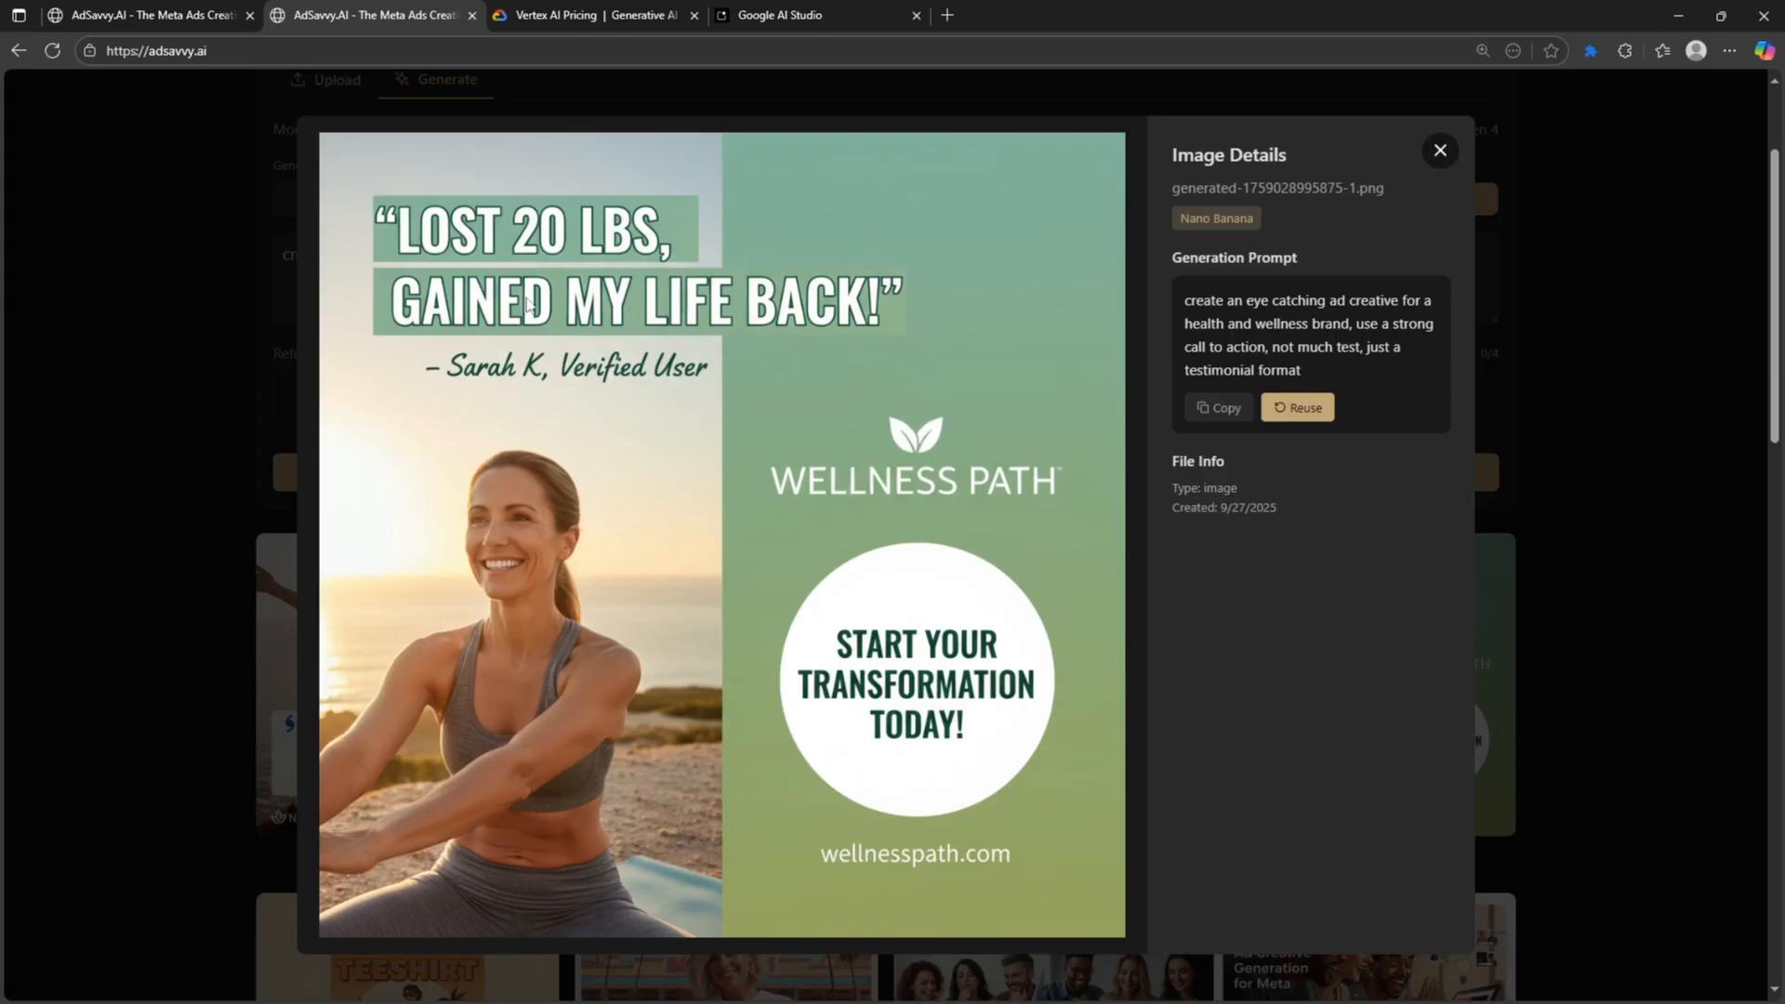
pyautogui.click(1438, 154)
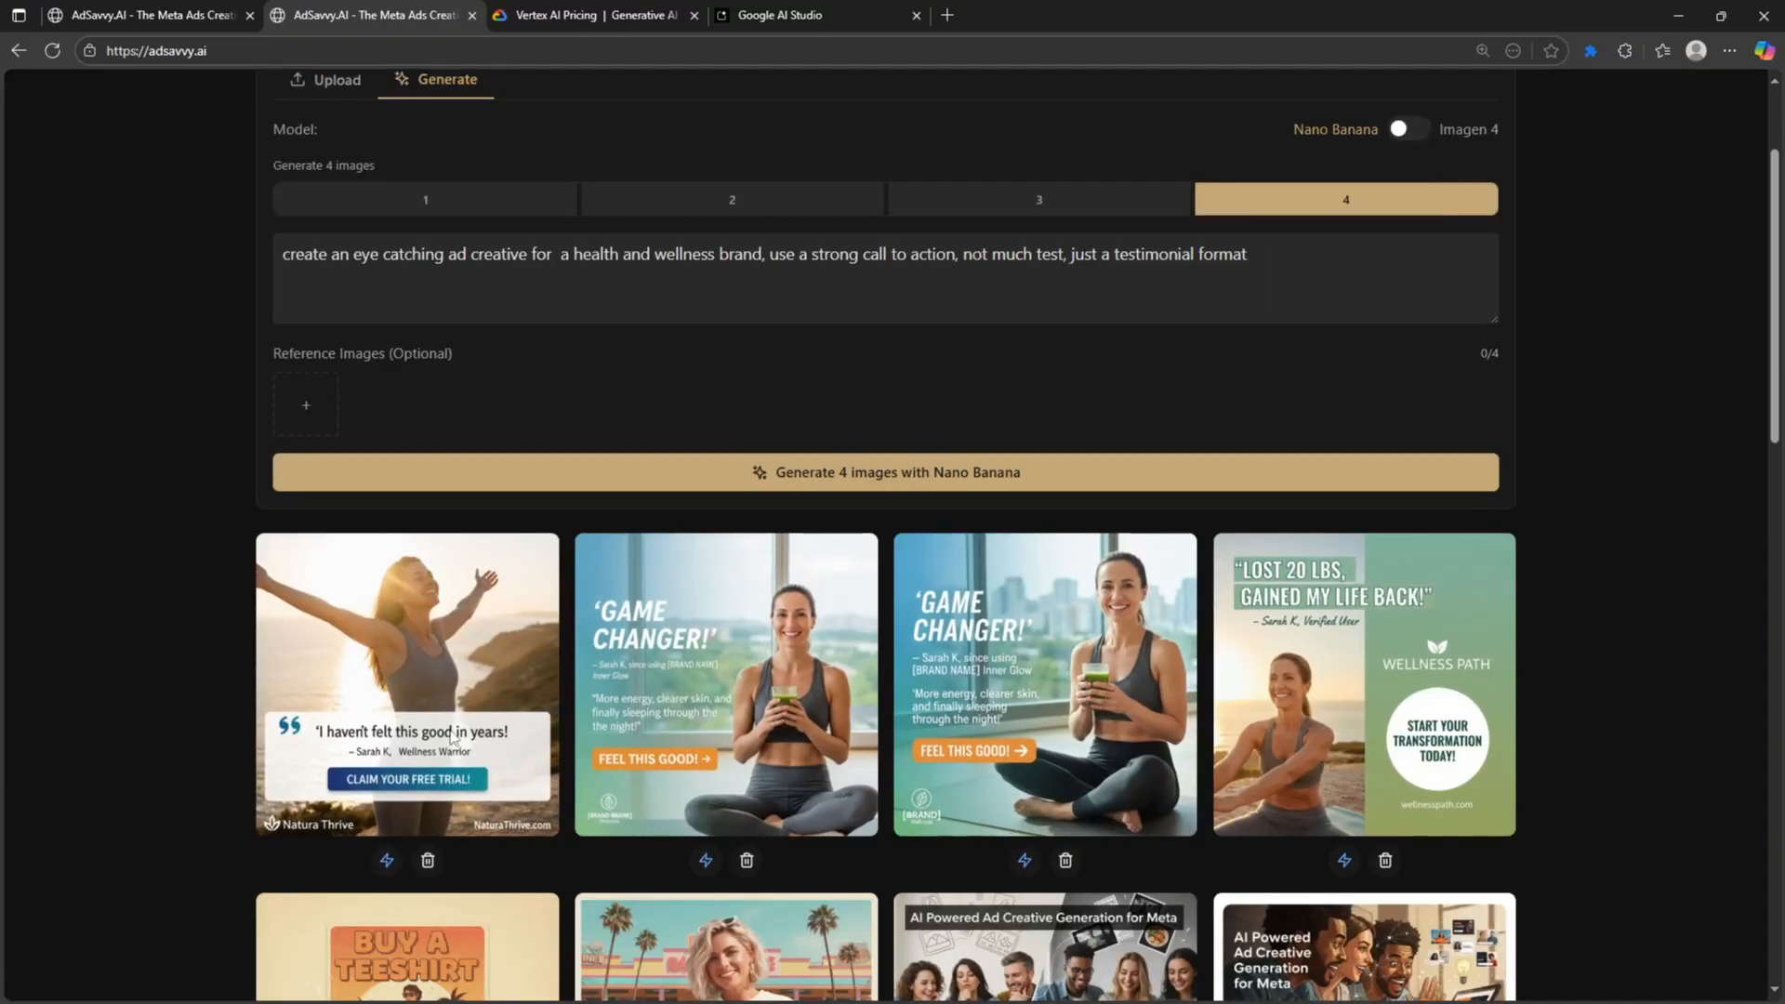
pyautogui.scroll(2, 512, 462)
pyautogui.scroll(-2, 512, 462)
pyautogui.moveTo(1248, 254); pyautogui.dragTo(192, 269)
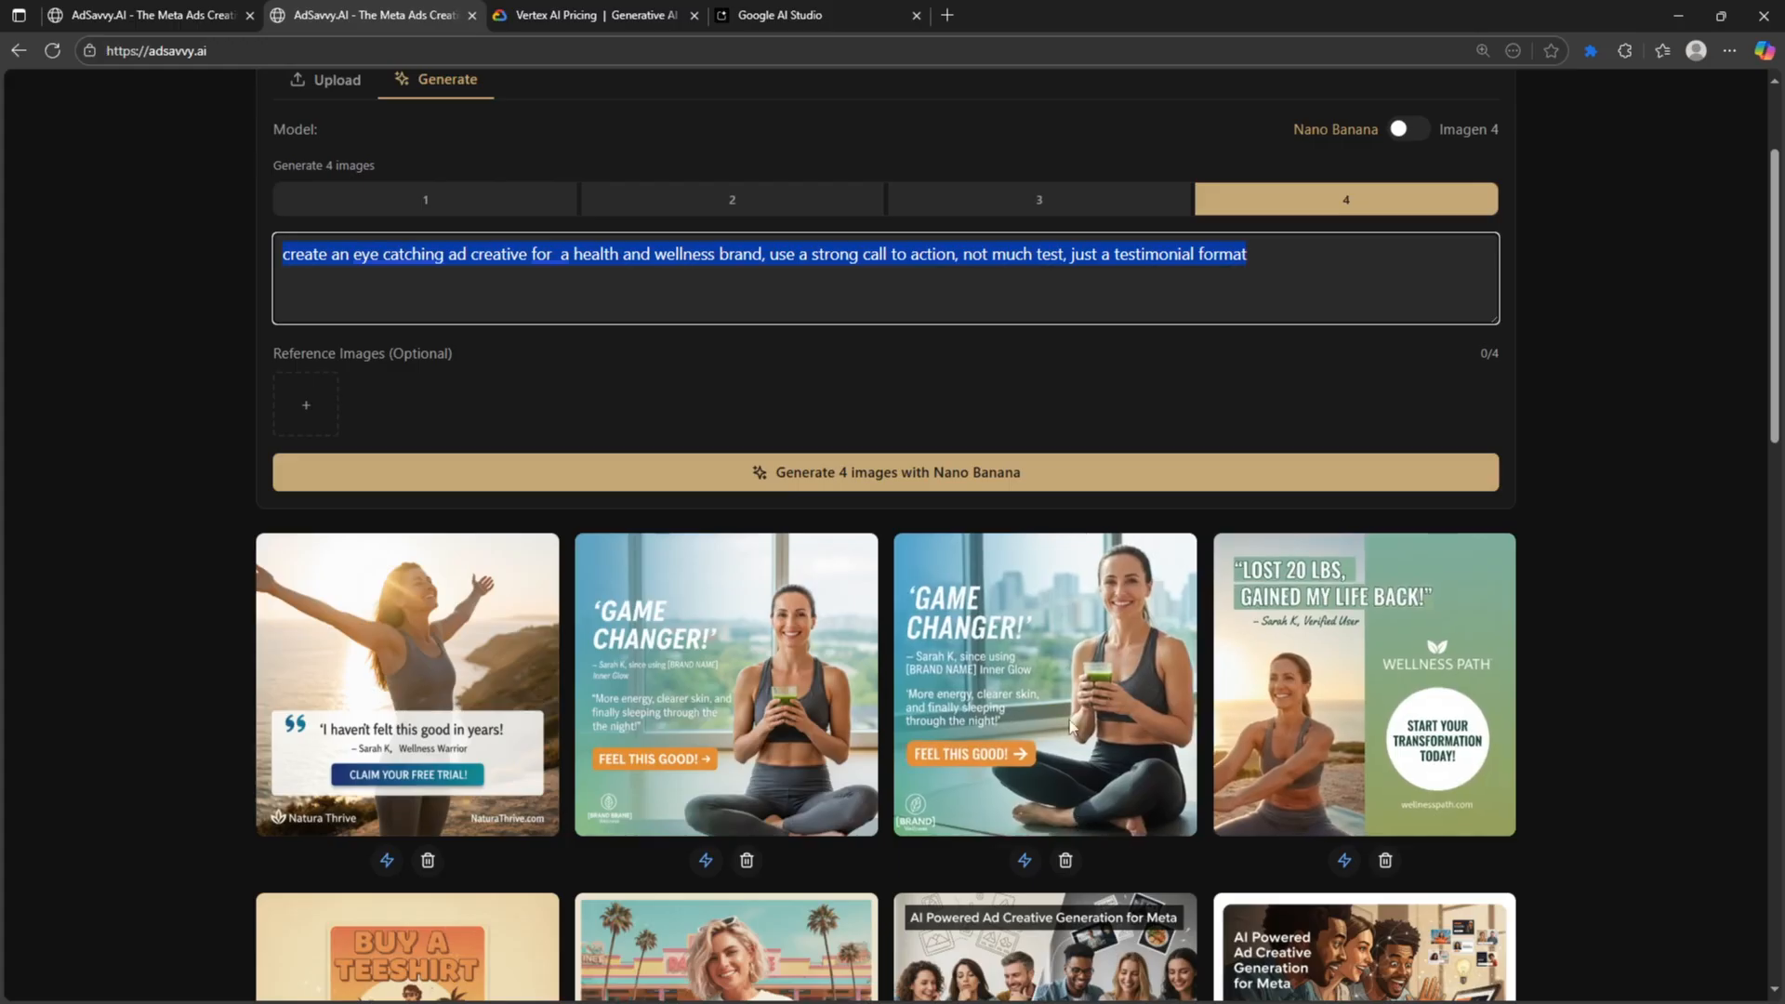
# - Save the second GAME CHANGER ad image to disk and attach that file under Reference Images
pyautogui.click(677, 709)
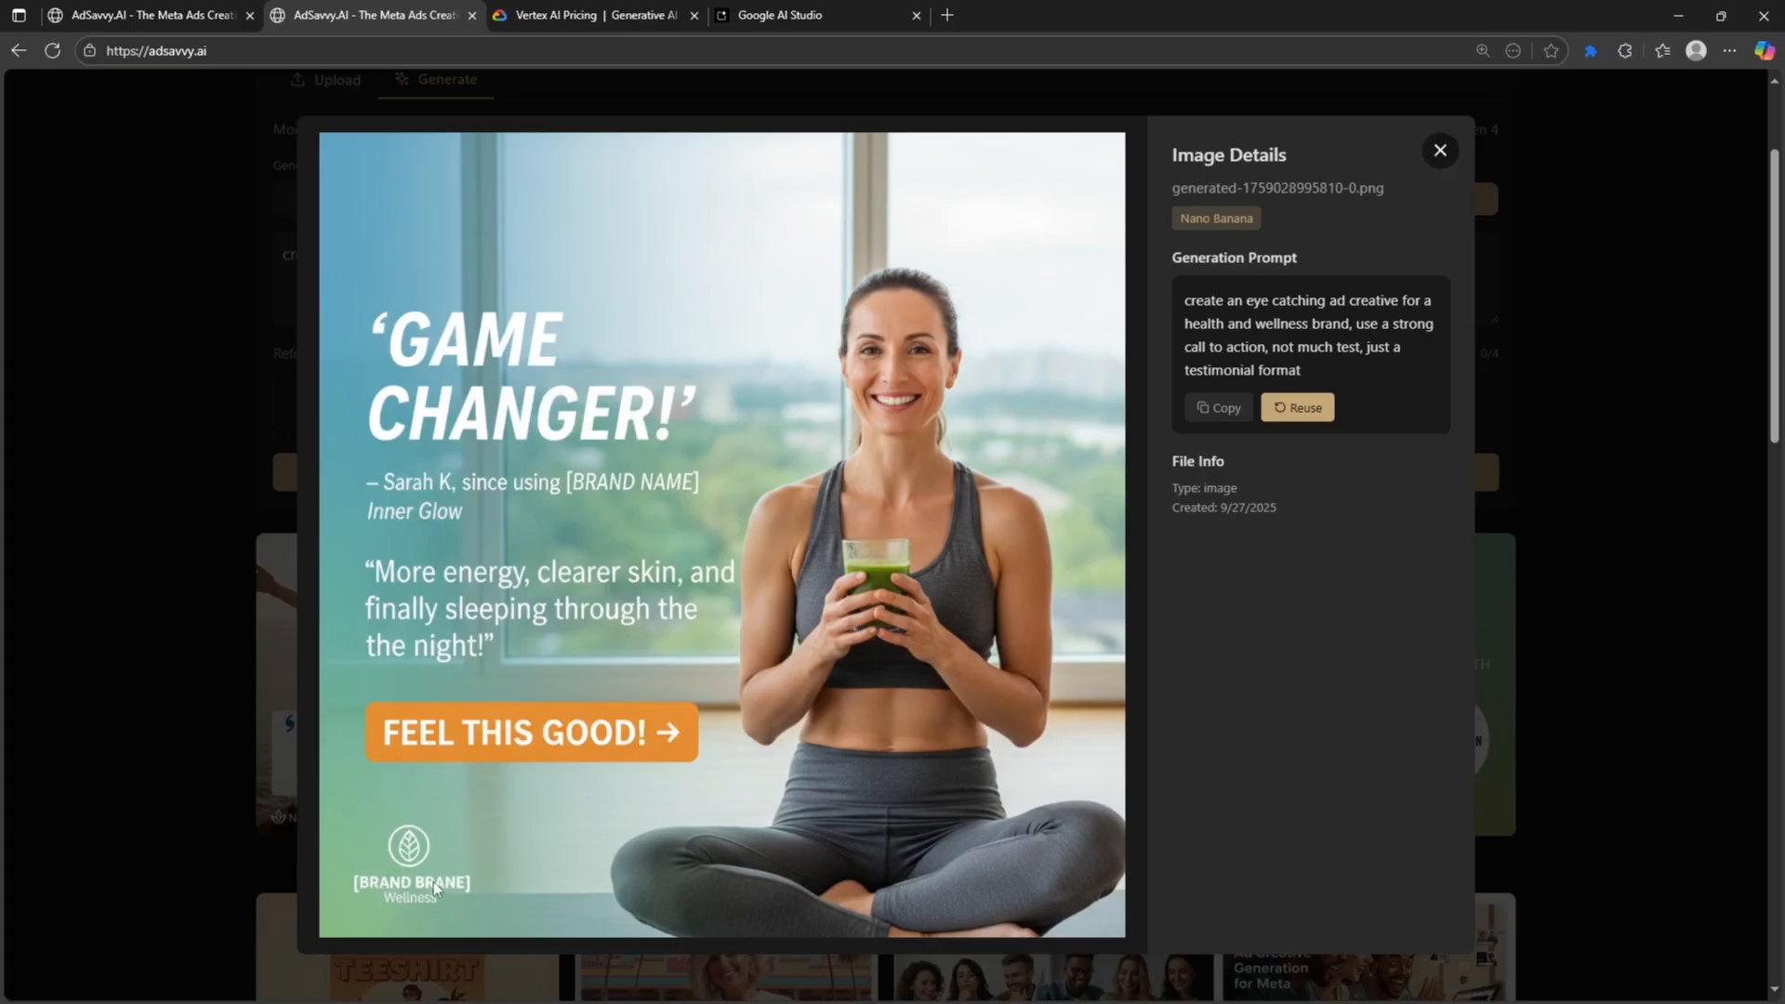
pyautogui.rightClick(697, 362)
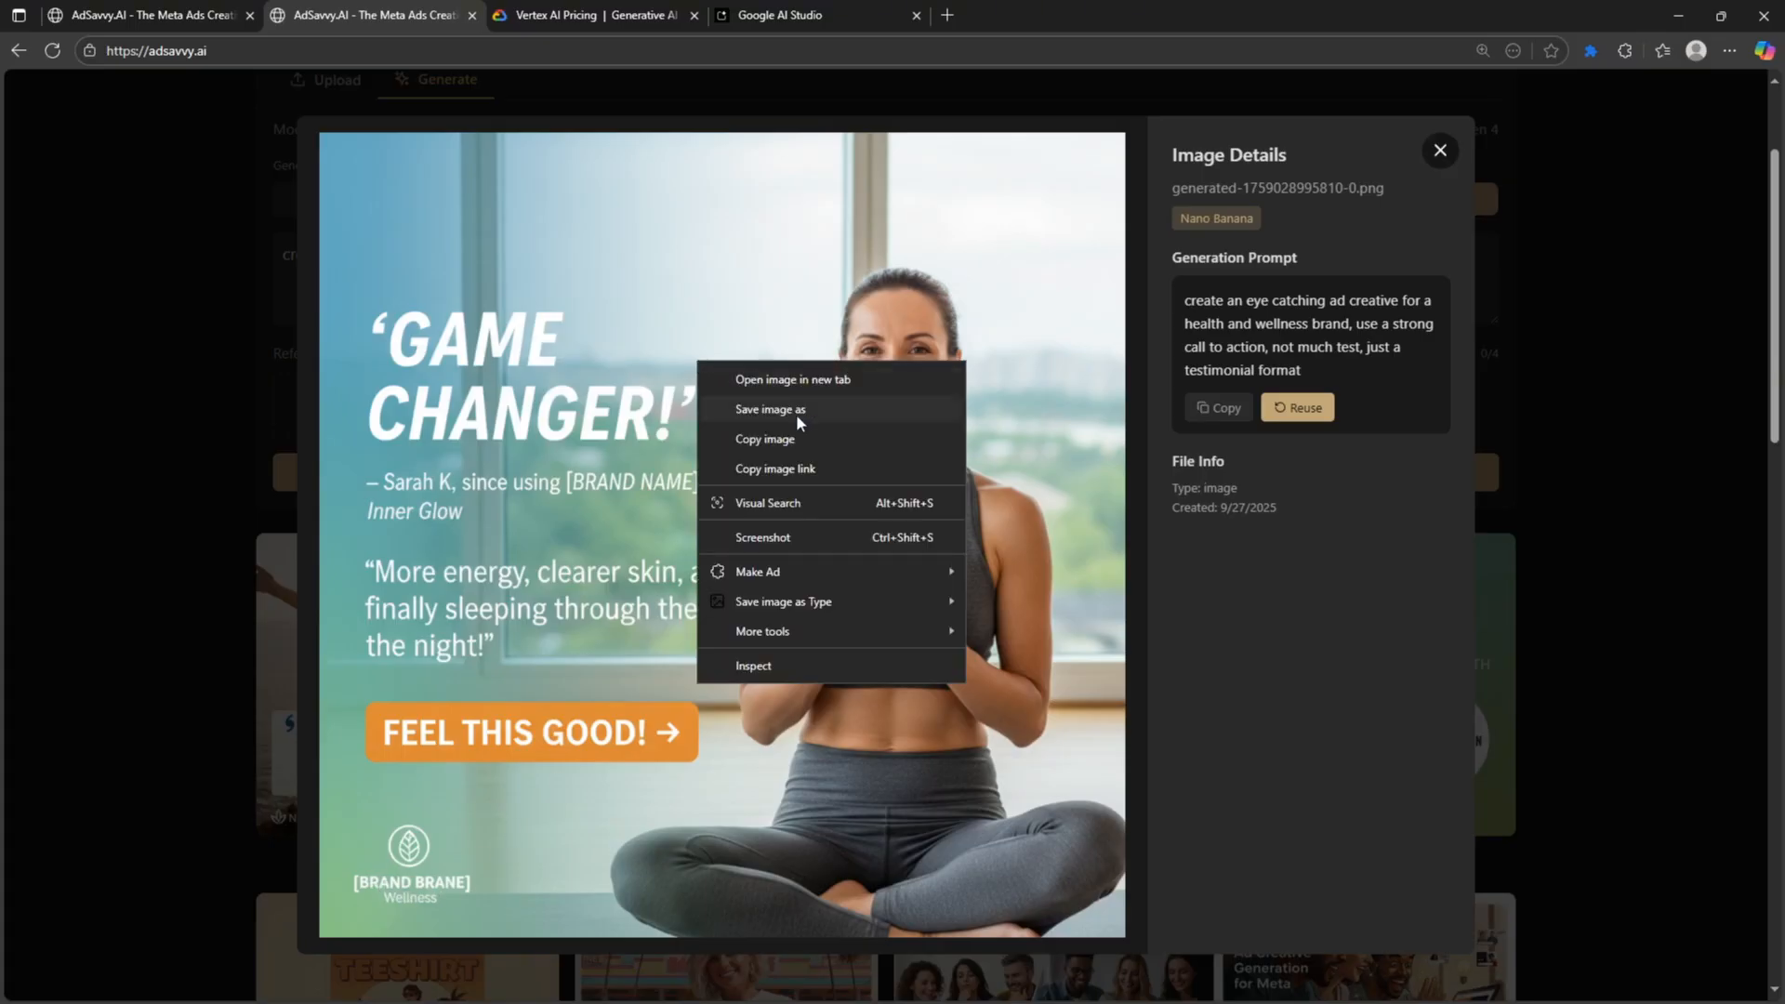
pyautogui.click(796, 411)
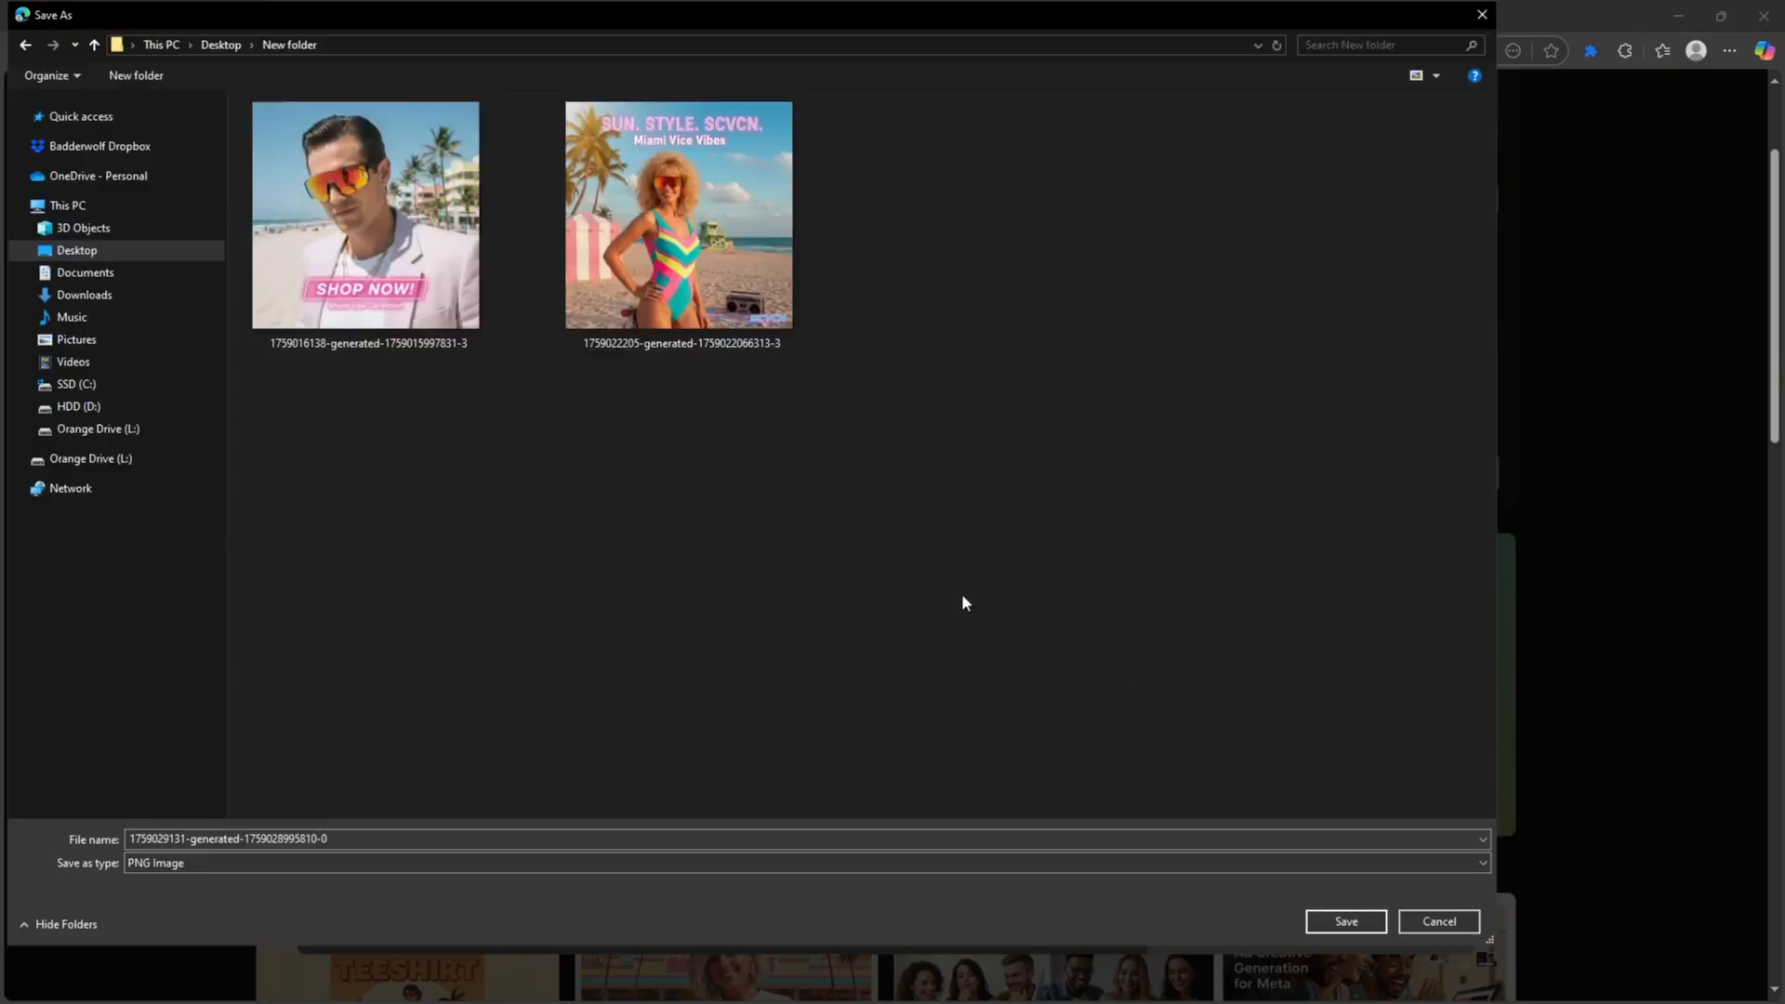
pyautogui.click(1346, 922)
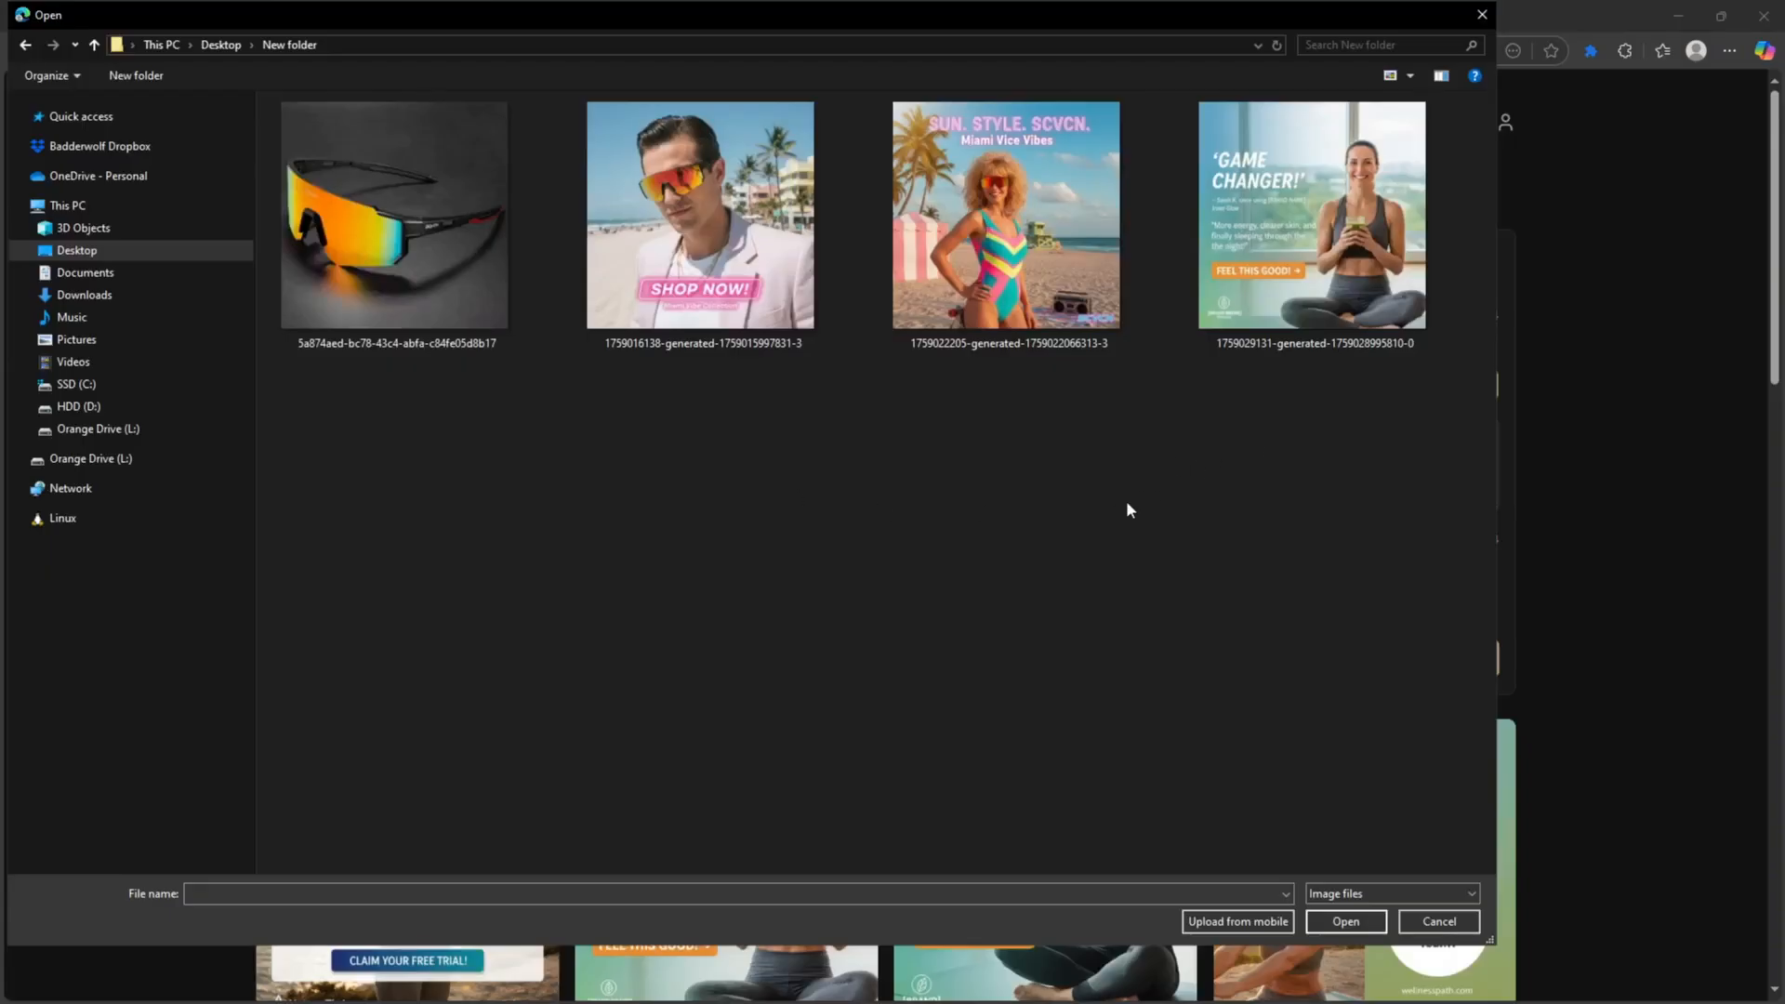
pyautogui.doubleClick(1277, 186)
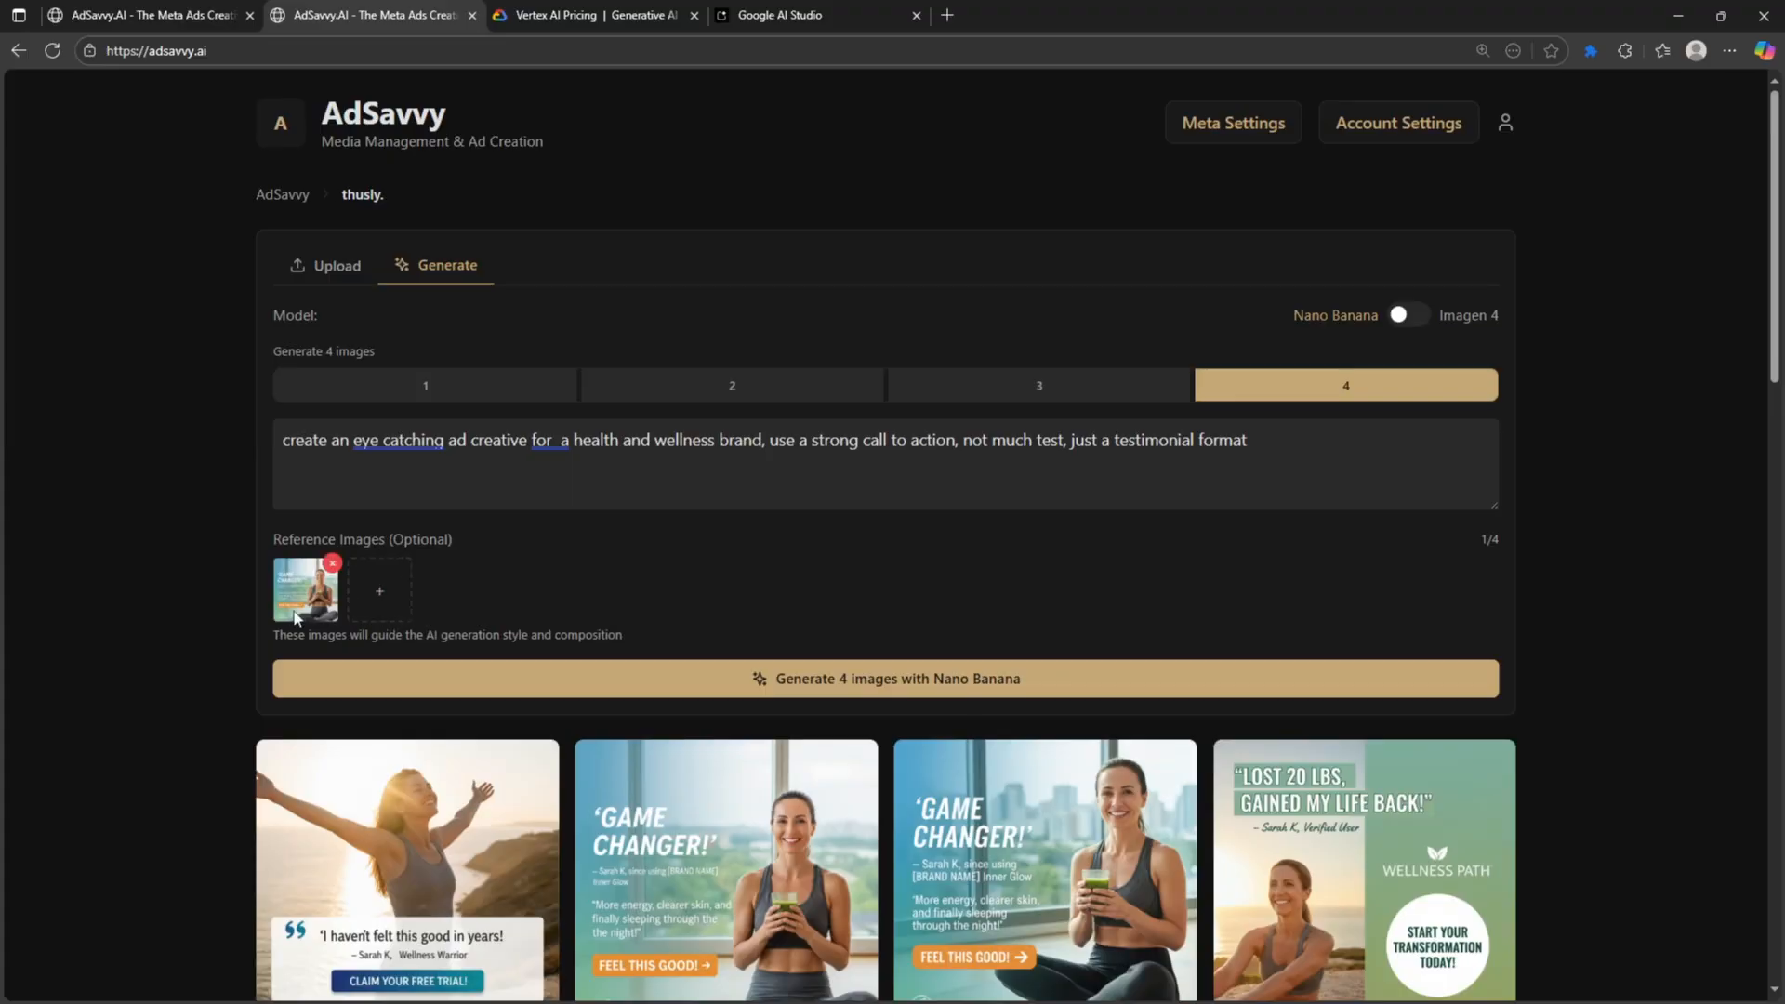
# - Replace the prompt with 'change the brand name of this image to AWESOME BRAND' and generate 1 image
pyautogui.tripleClick(427, 457)
pyautogui.write('change the brand ne')
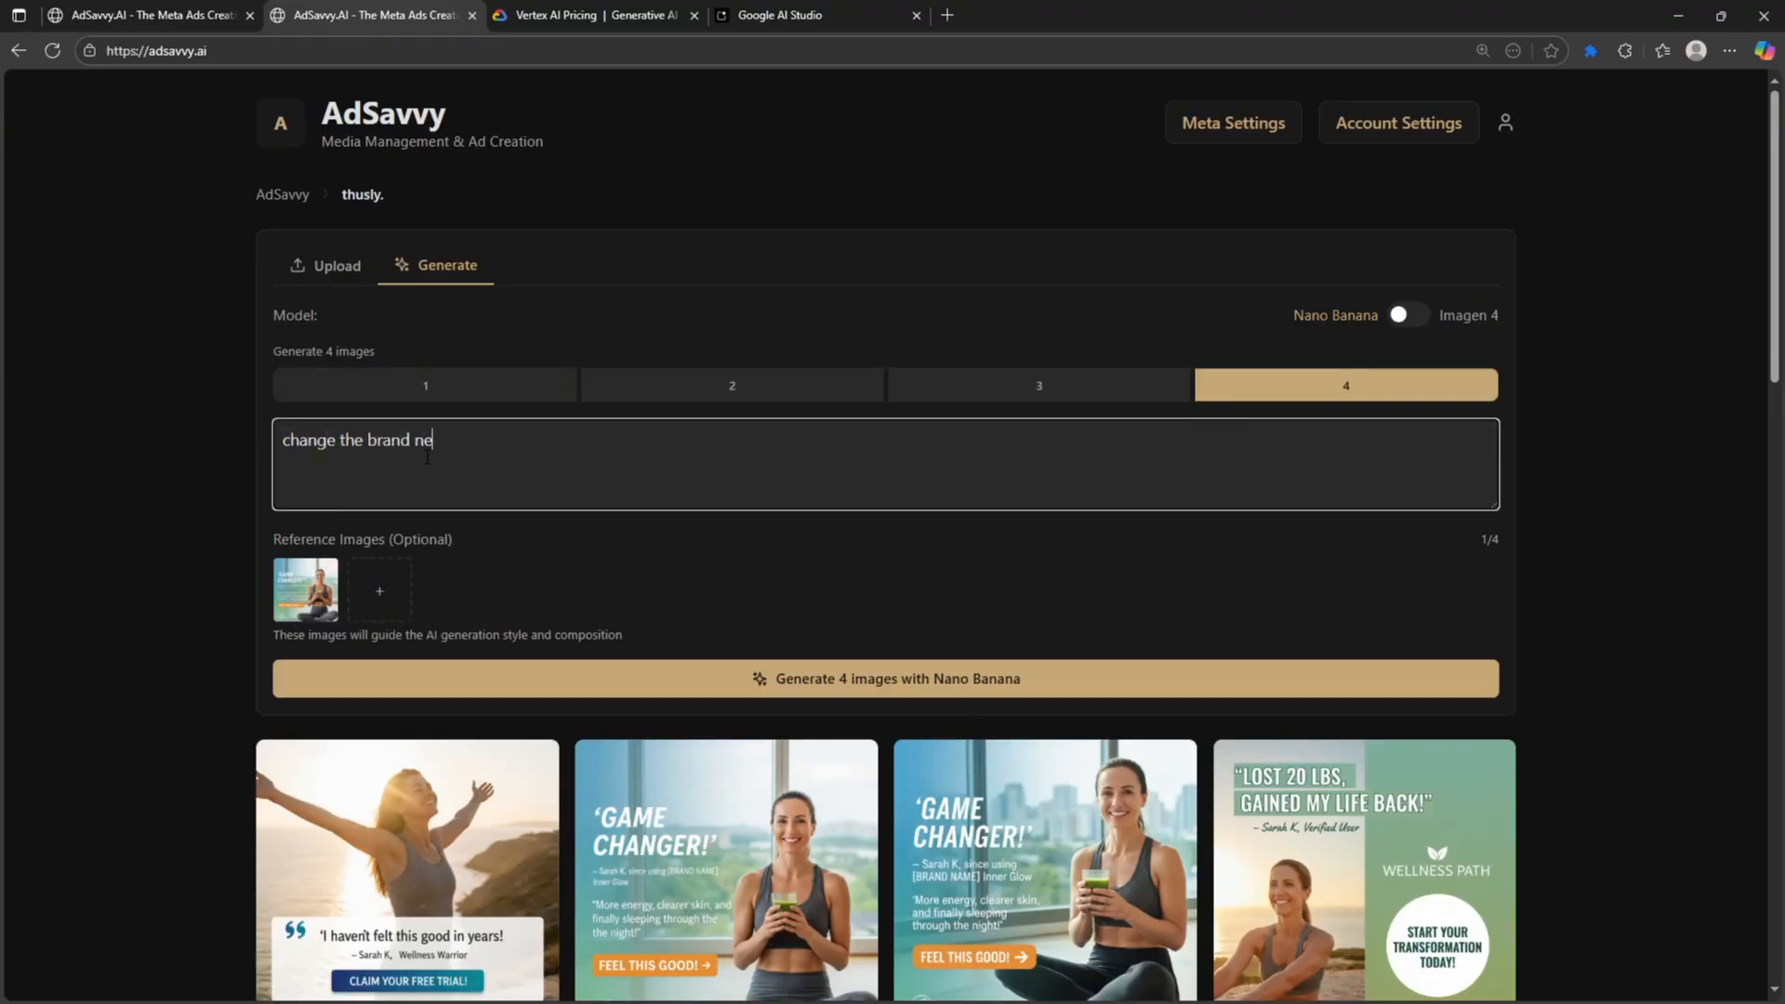
pyautogui.press('BackSpace')
pyautogui.write('ame of this image to AWESOME BRAND')
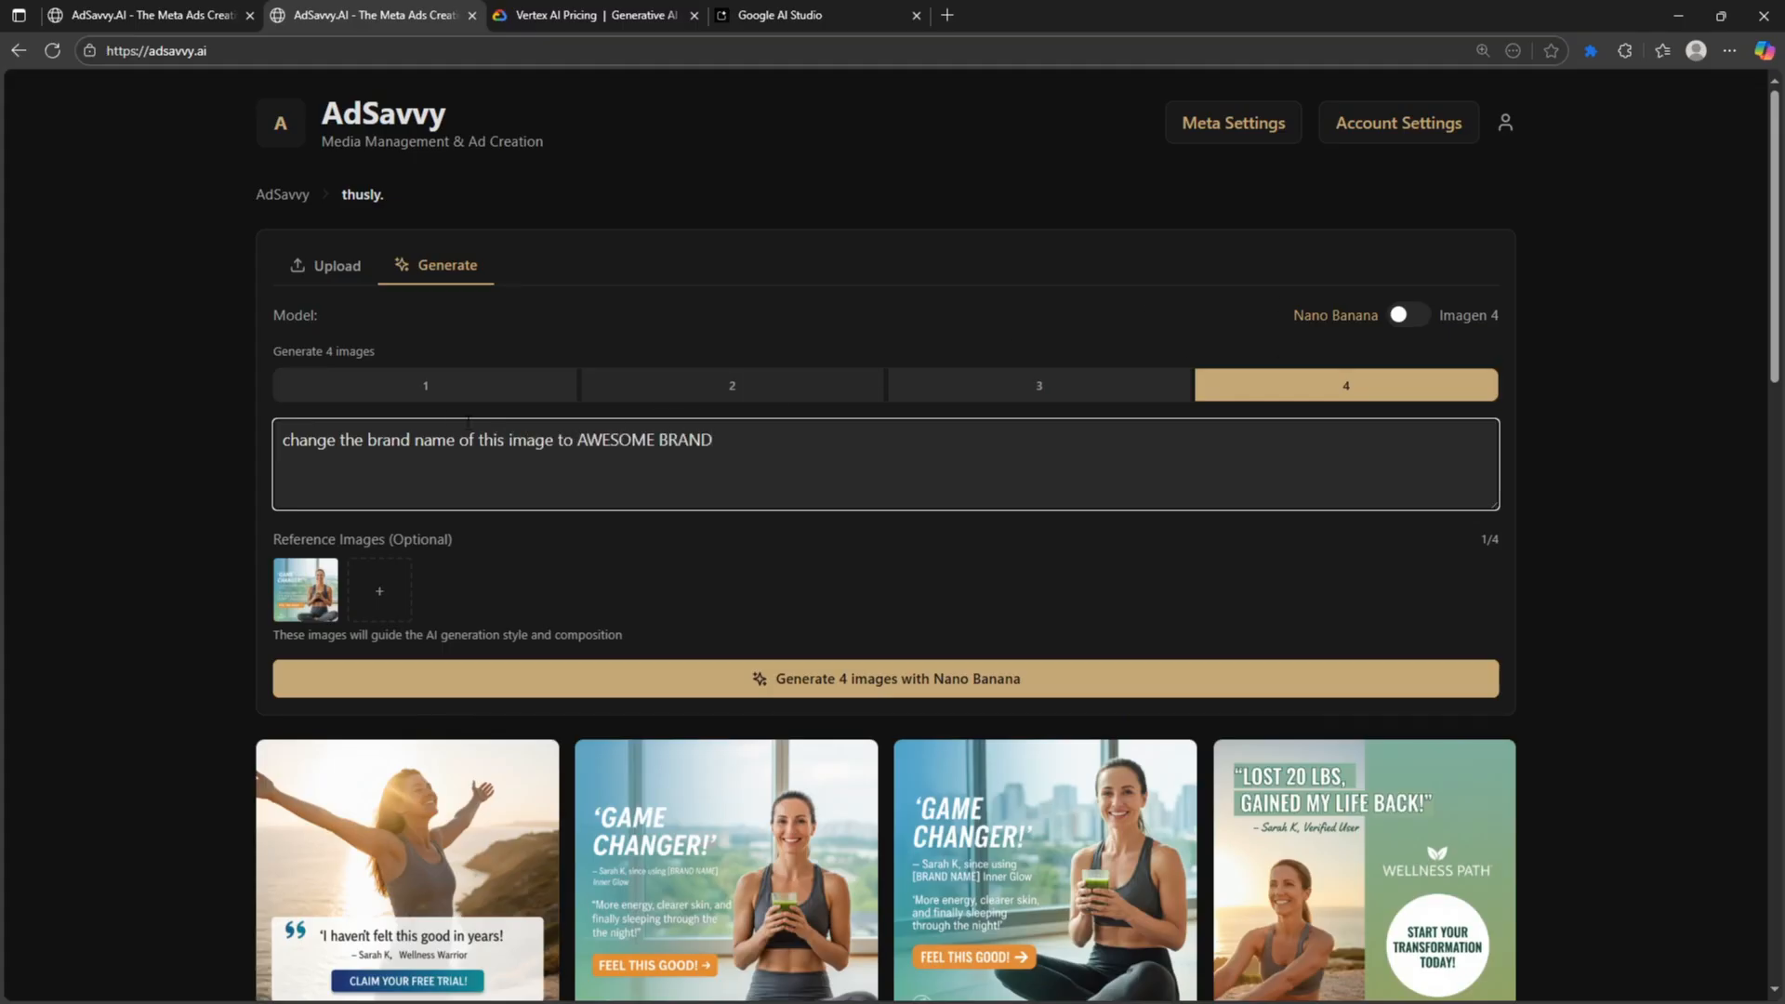
pyautogui.click(425, 395)
pyautogui.click(722, 663)
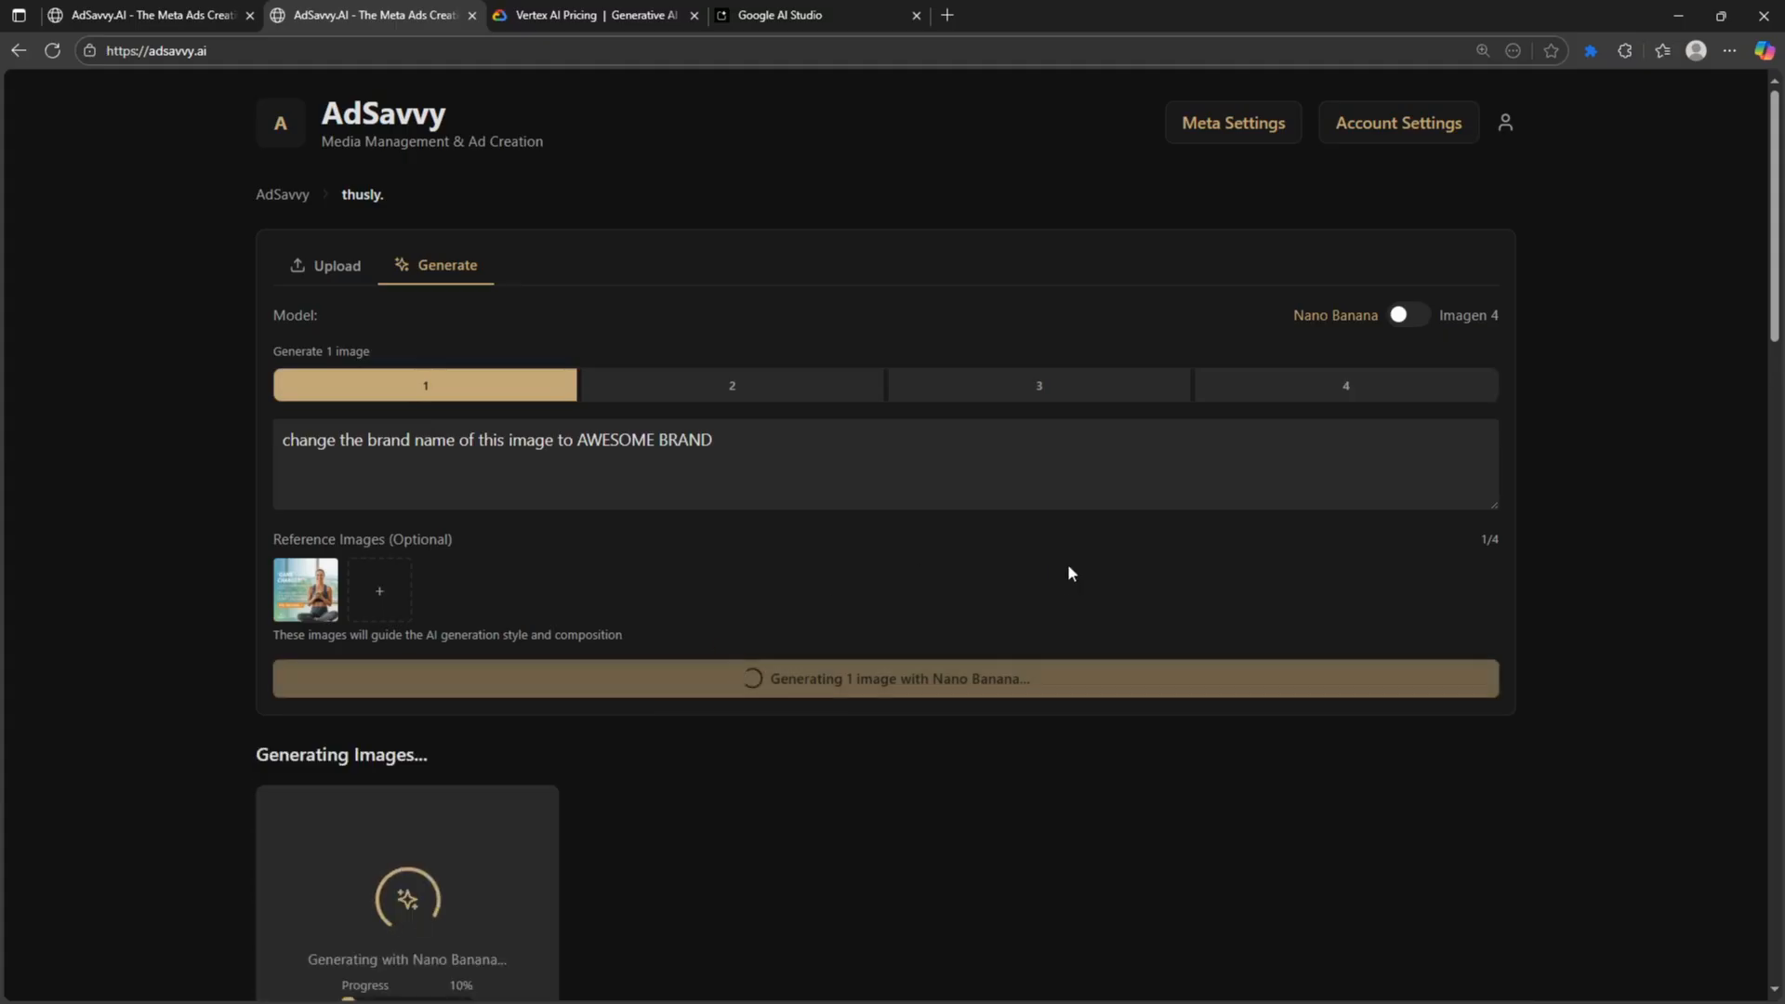
# - Enlarge the first AWESOME BRAND result to inspect it
pyautogui.scroll(-1, 1004, 576)
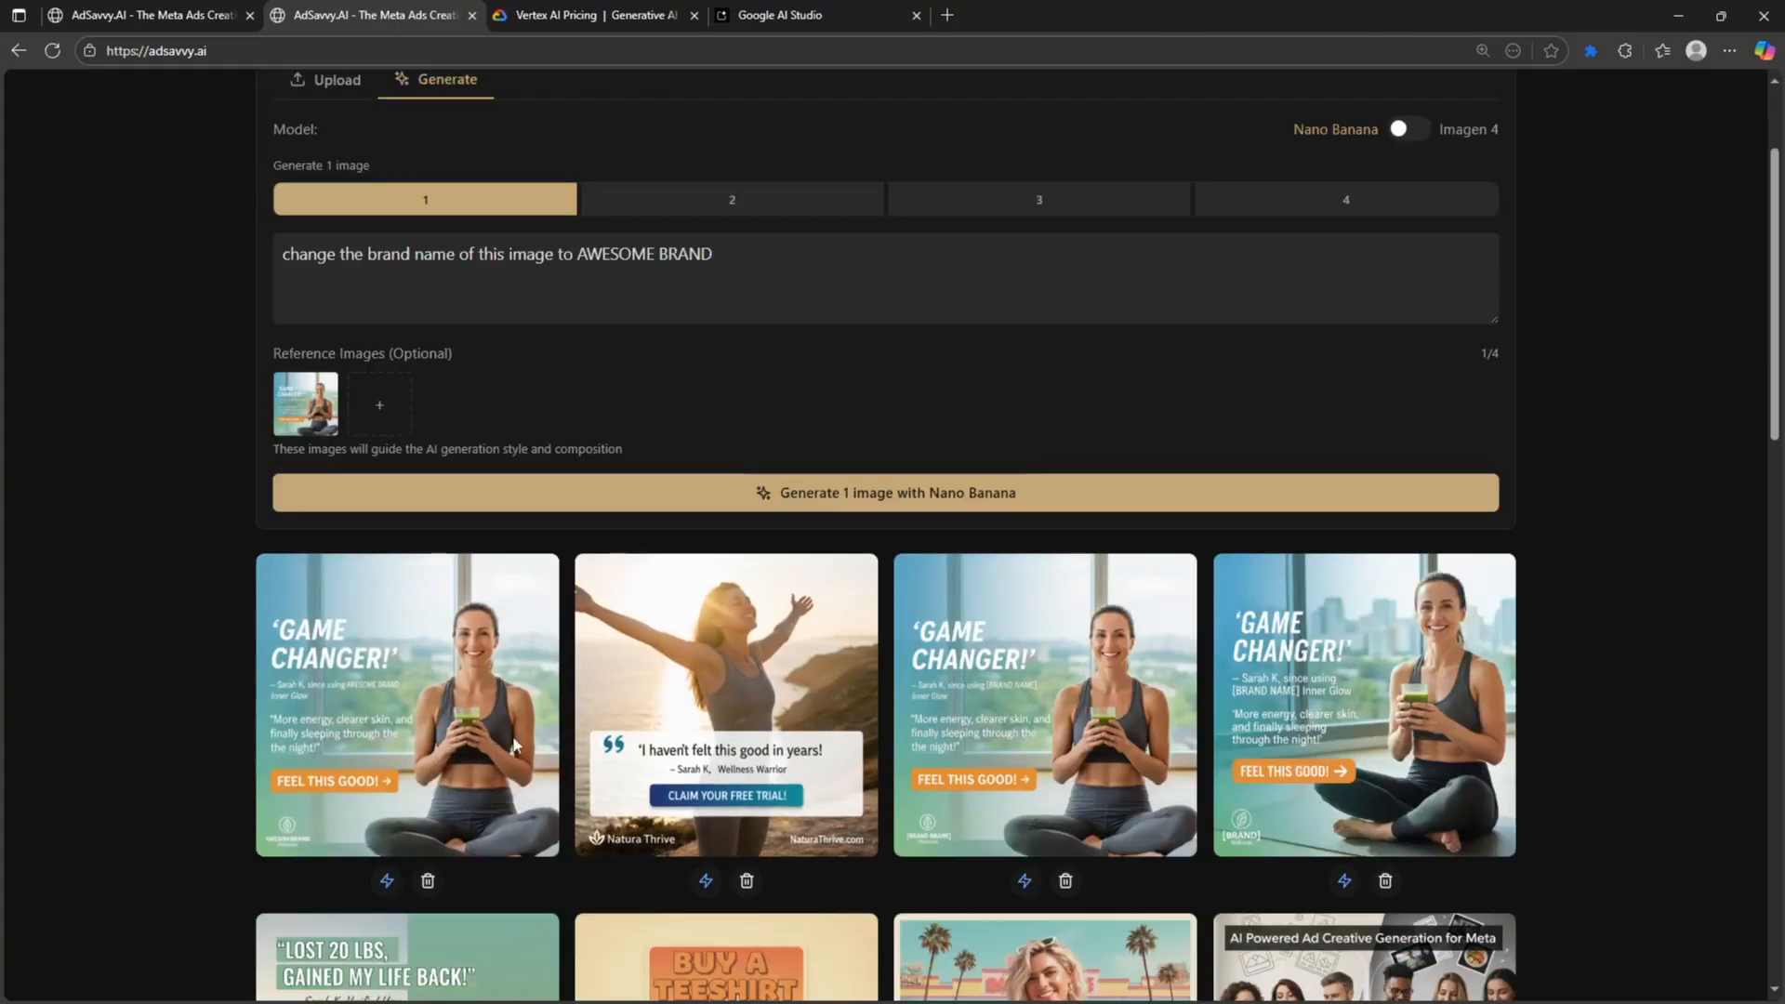
pyautogui.click(366, 770)
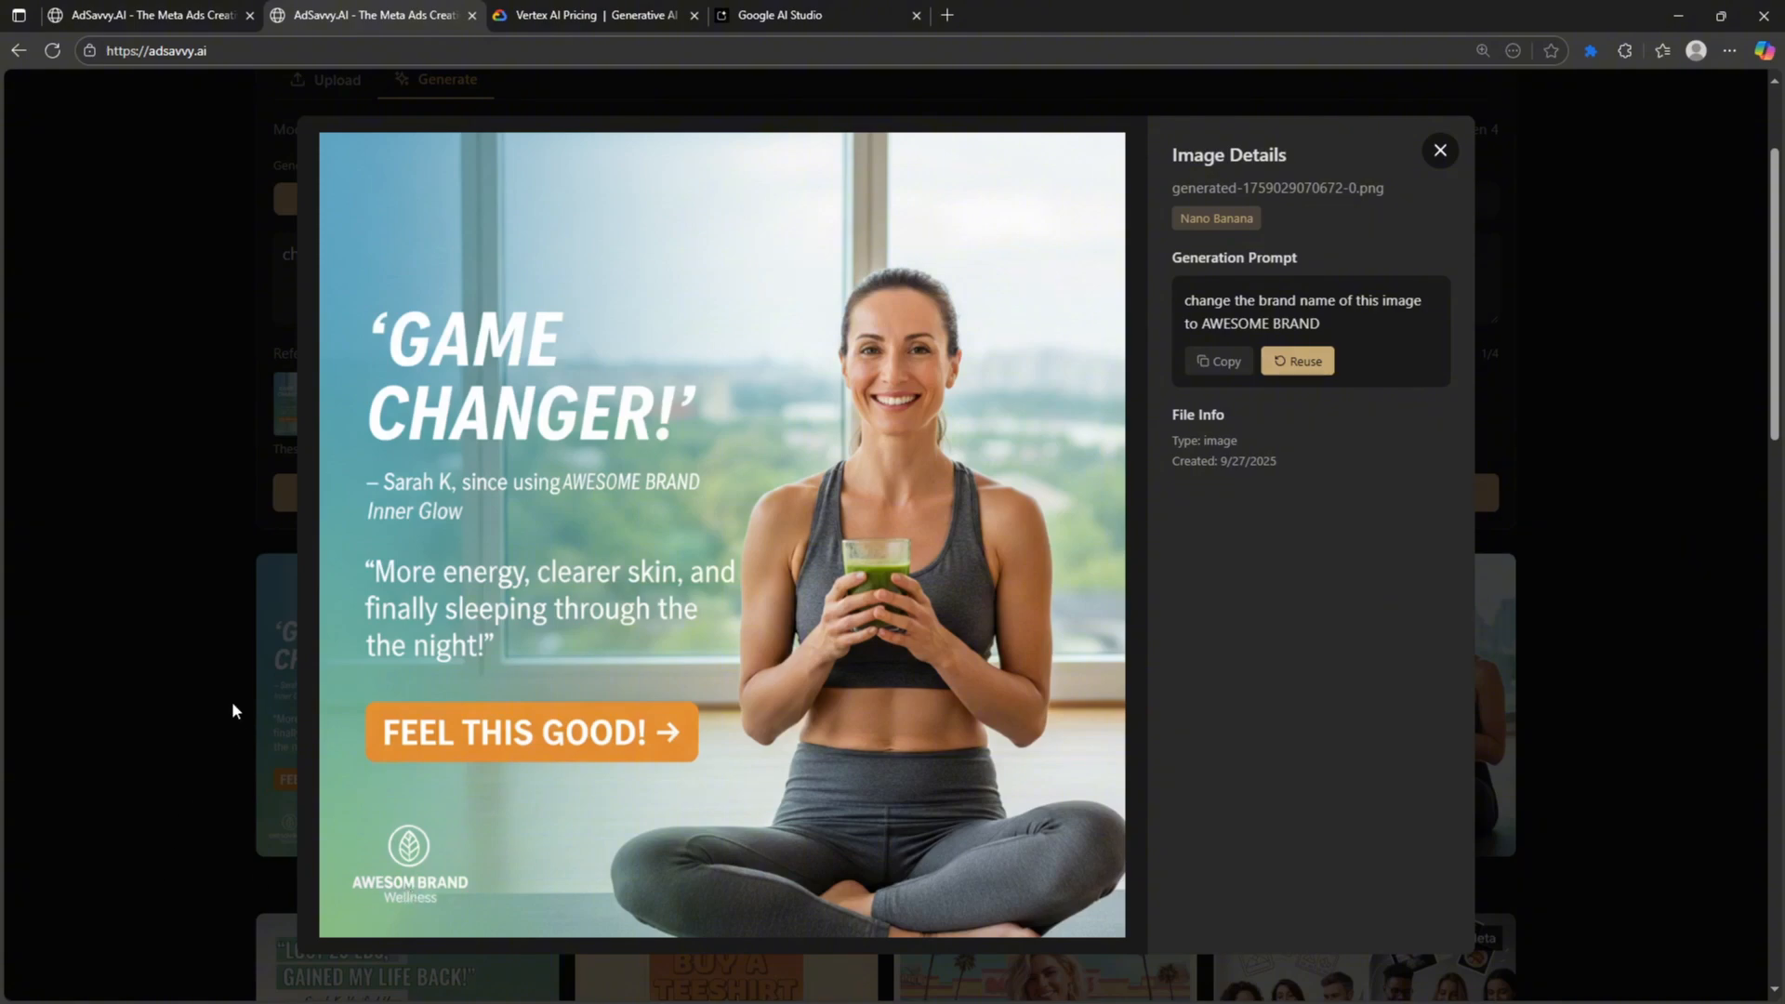
pyautogui.click(1440, 148)
pyautogui.scroll(2, 533, 583)
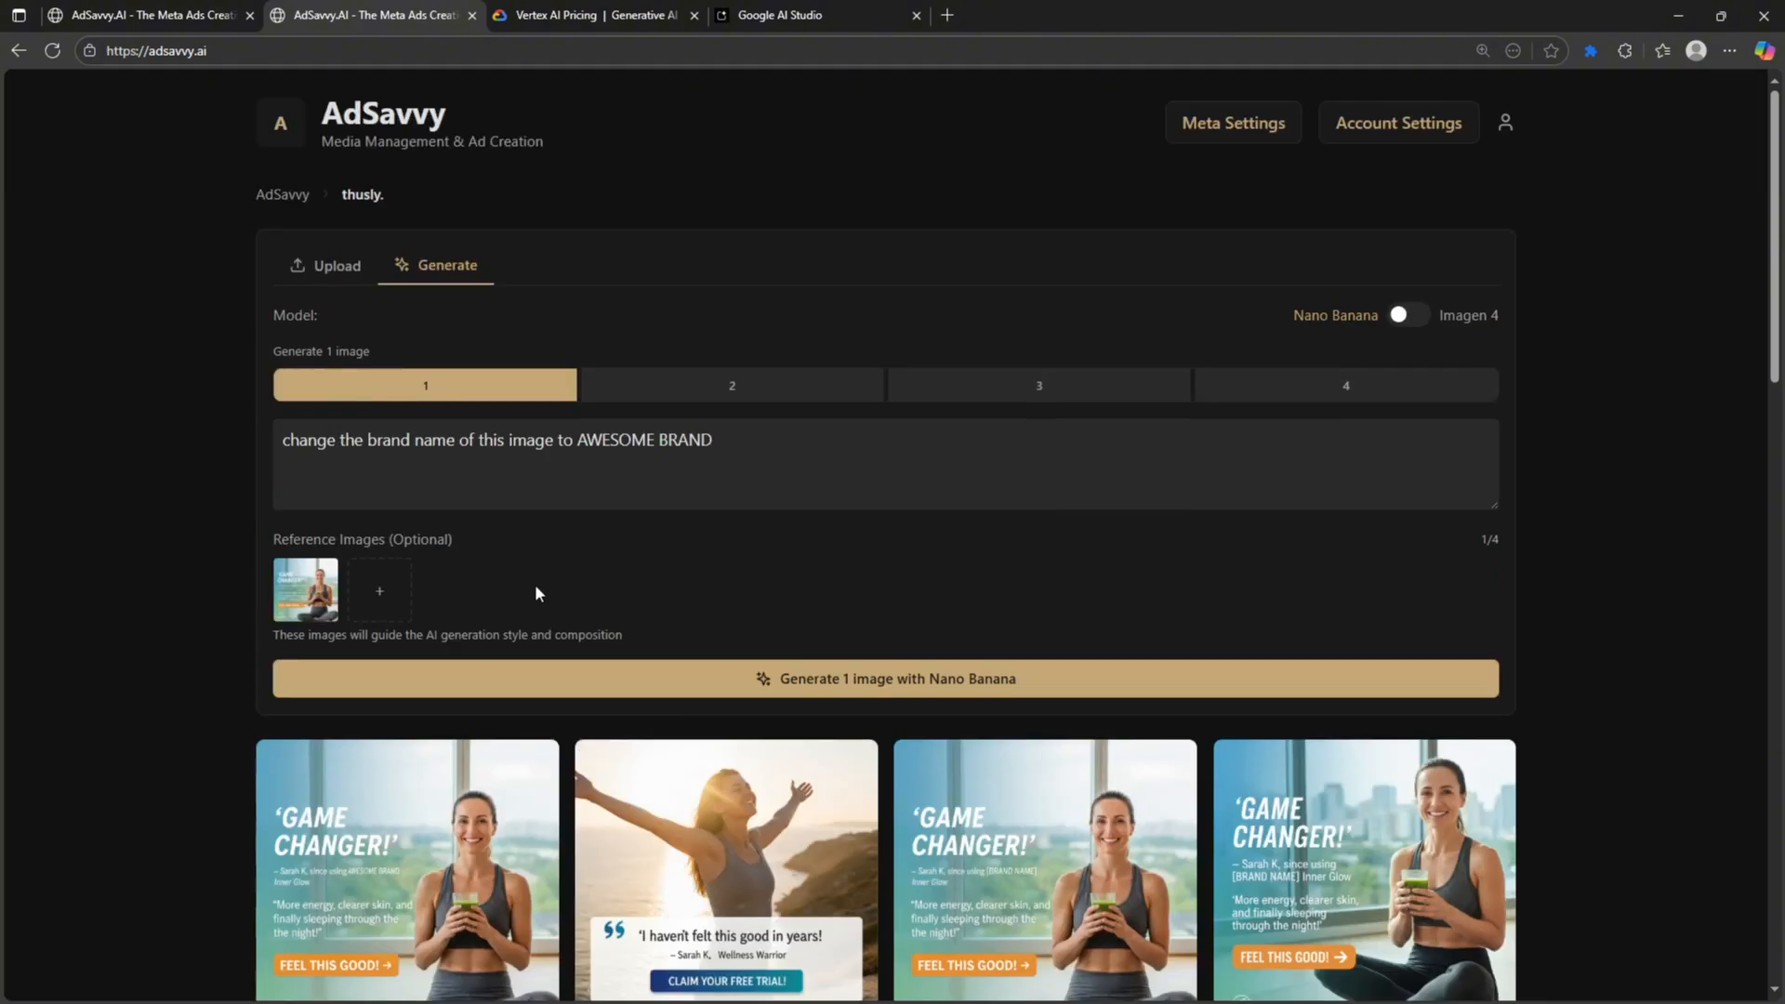
# - Generate a second AWESOME BRAND version and inspect the new results
pyautogui.click(546, 693)
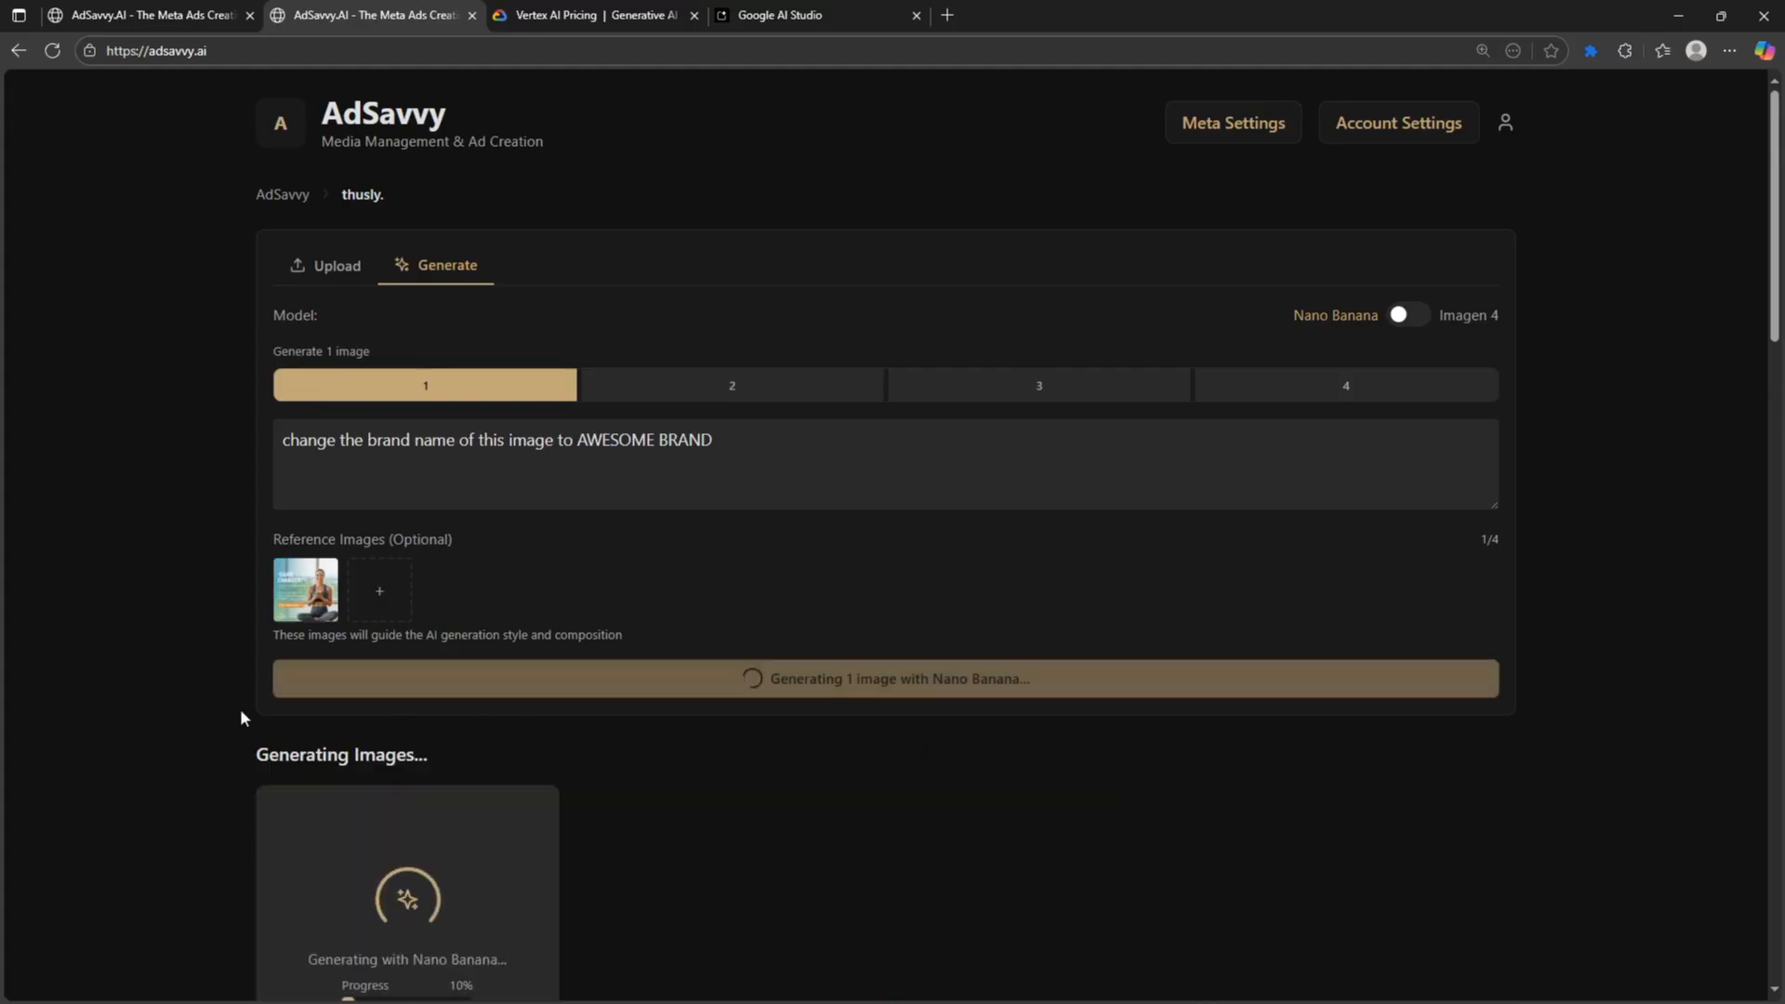
pyautogui.scroll(-7, 218, 705)
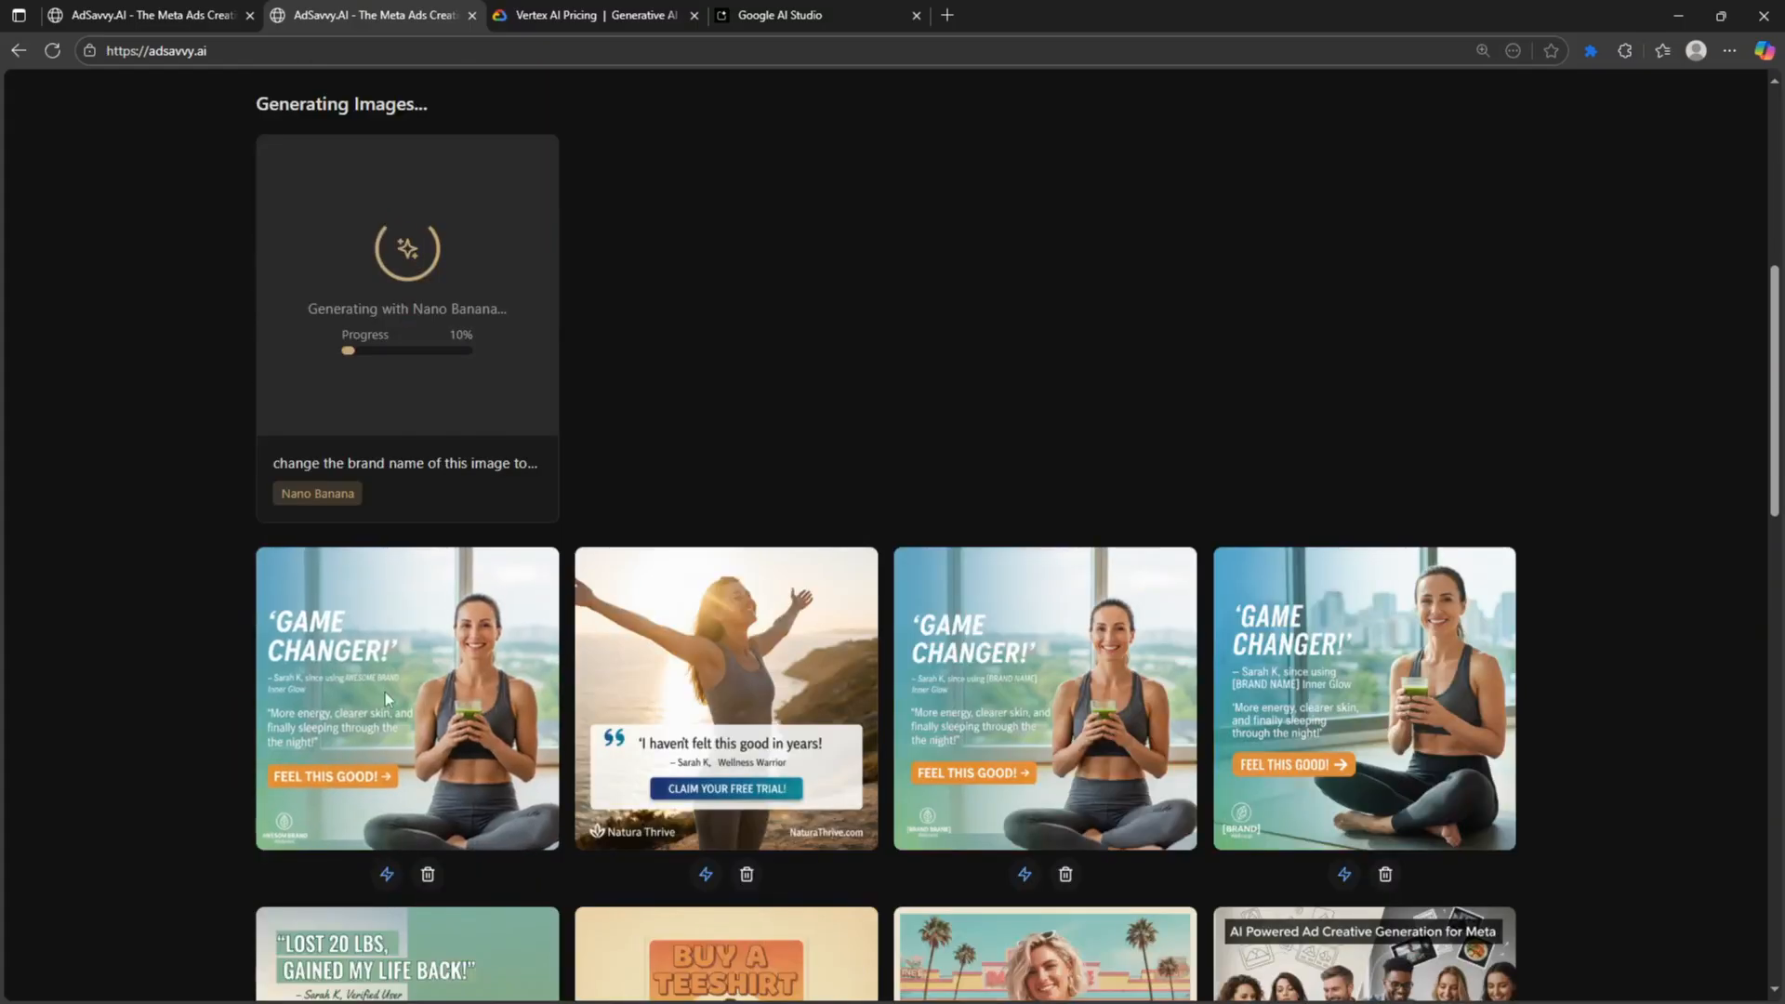
pyautogui.click(389, 673)
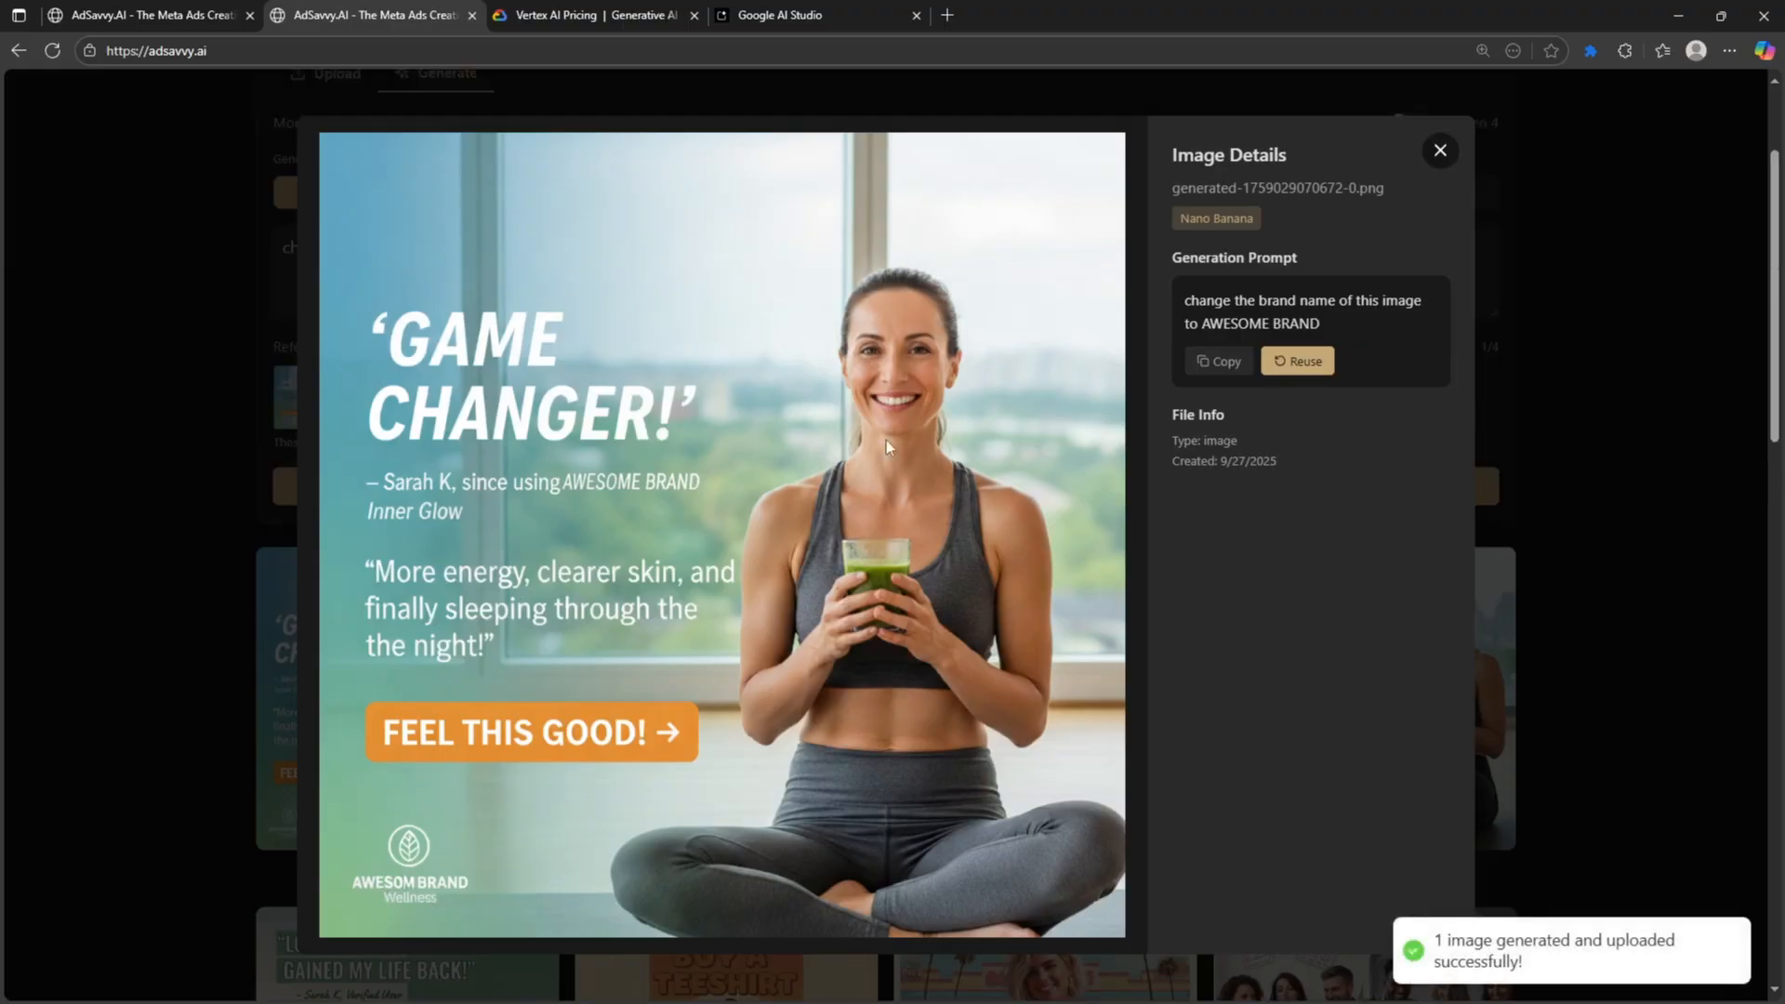
pyautogui.click(1488, 110)
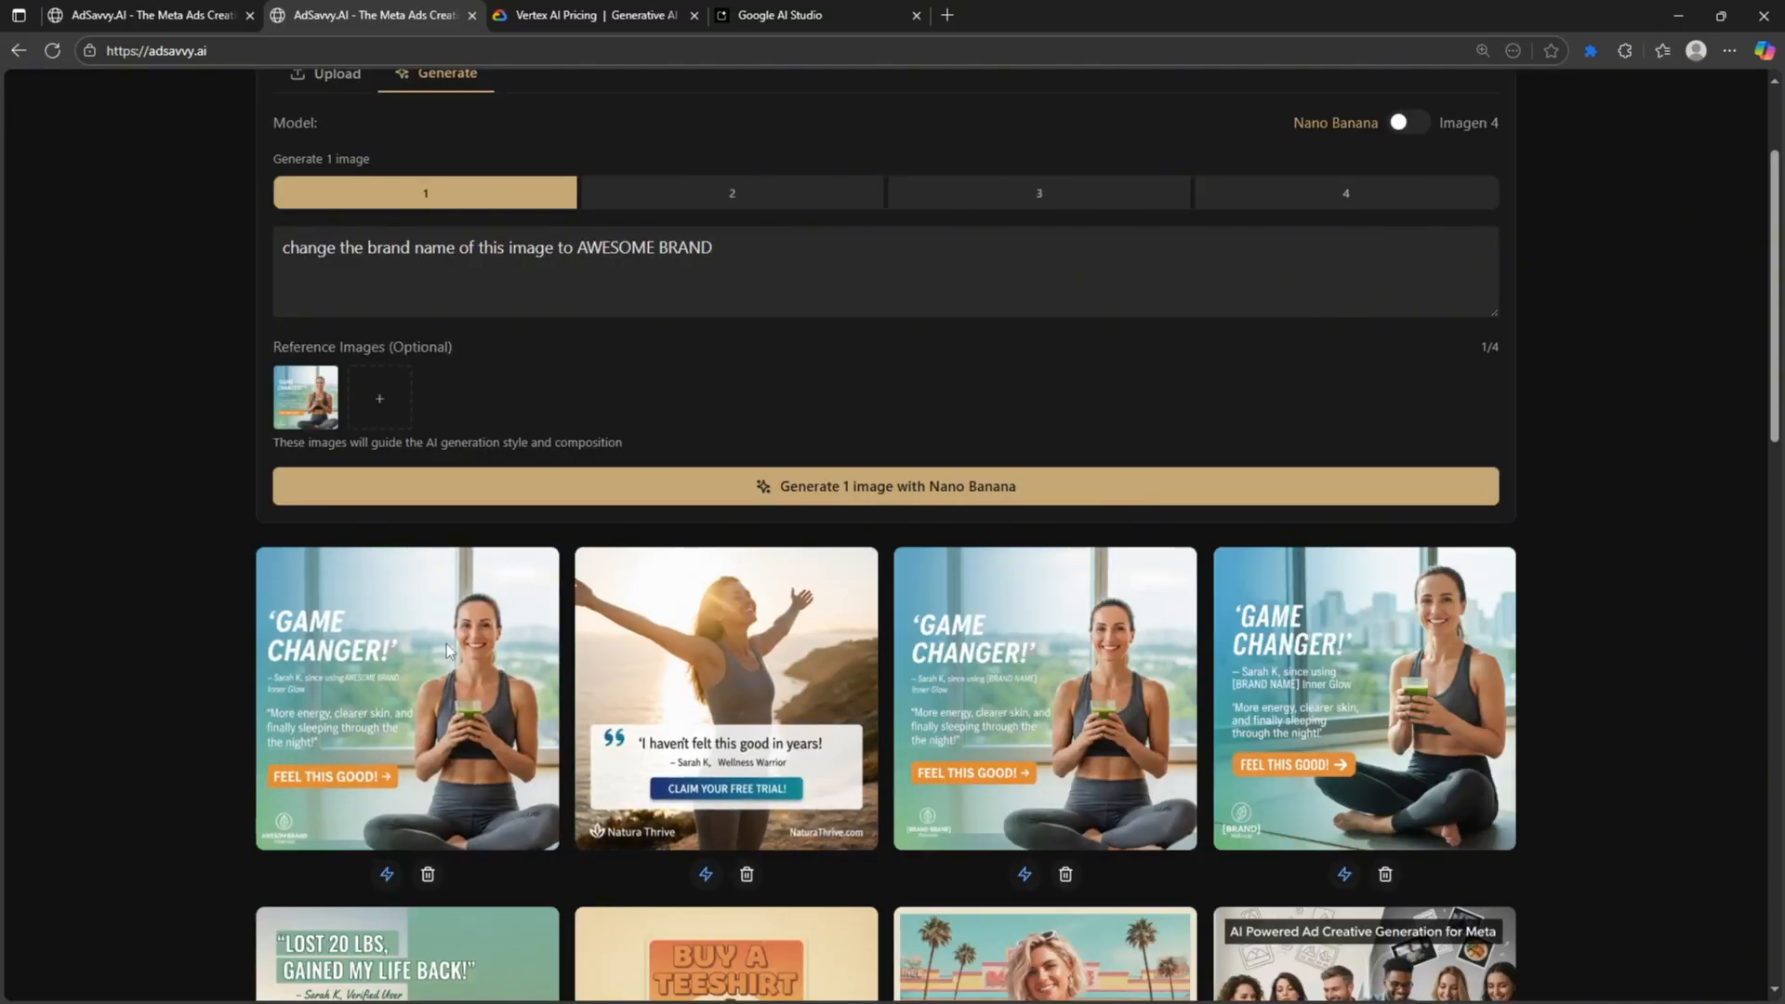
pyautogui.scroll(2, 443, 618)
pyautogui.scroll(-3, 443, 633)
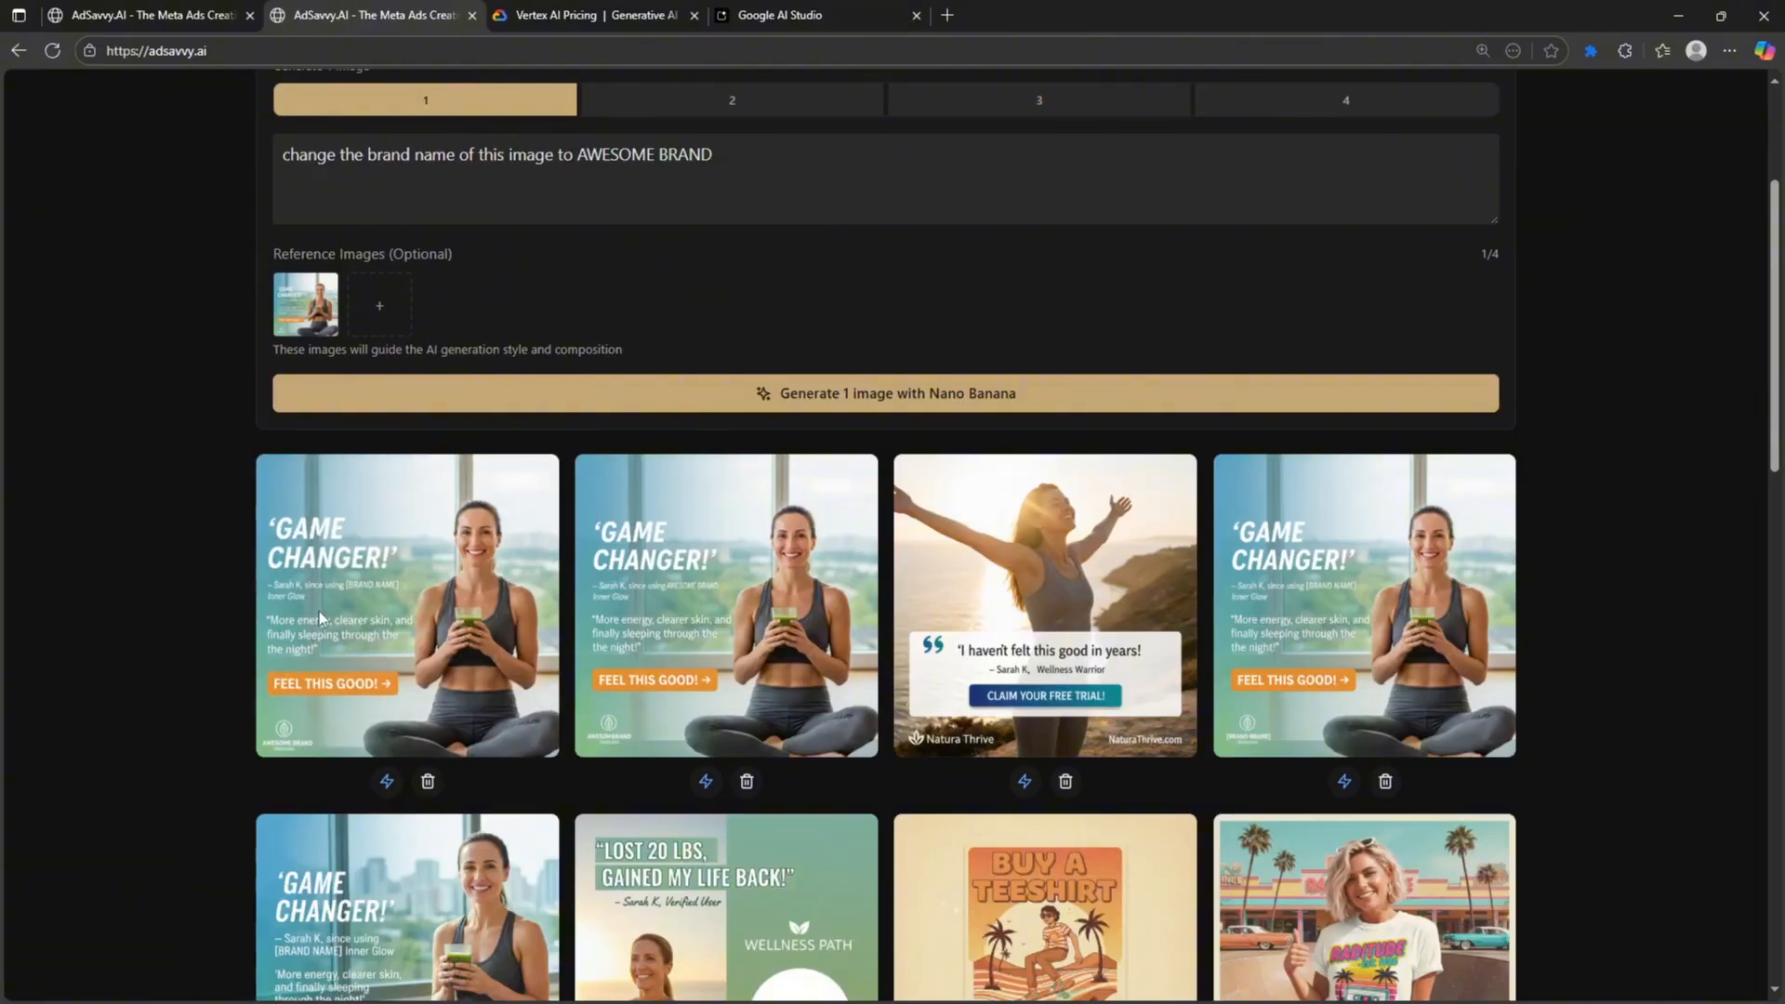
pyautogui.click(322, 615)
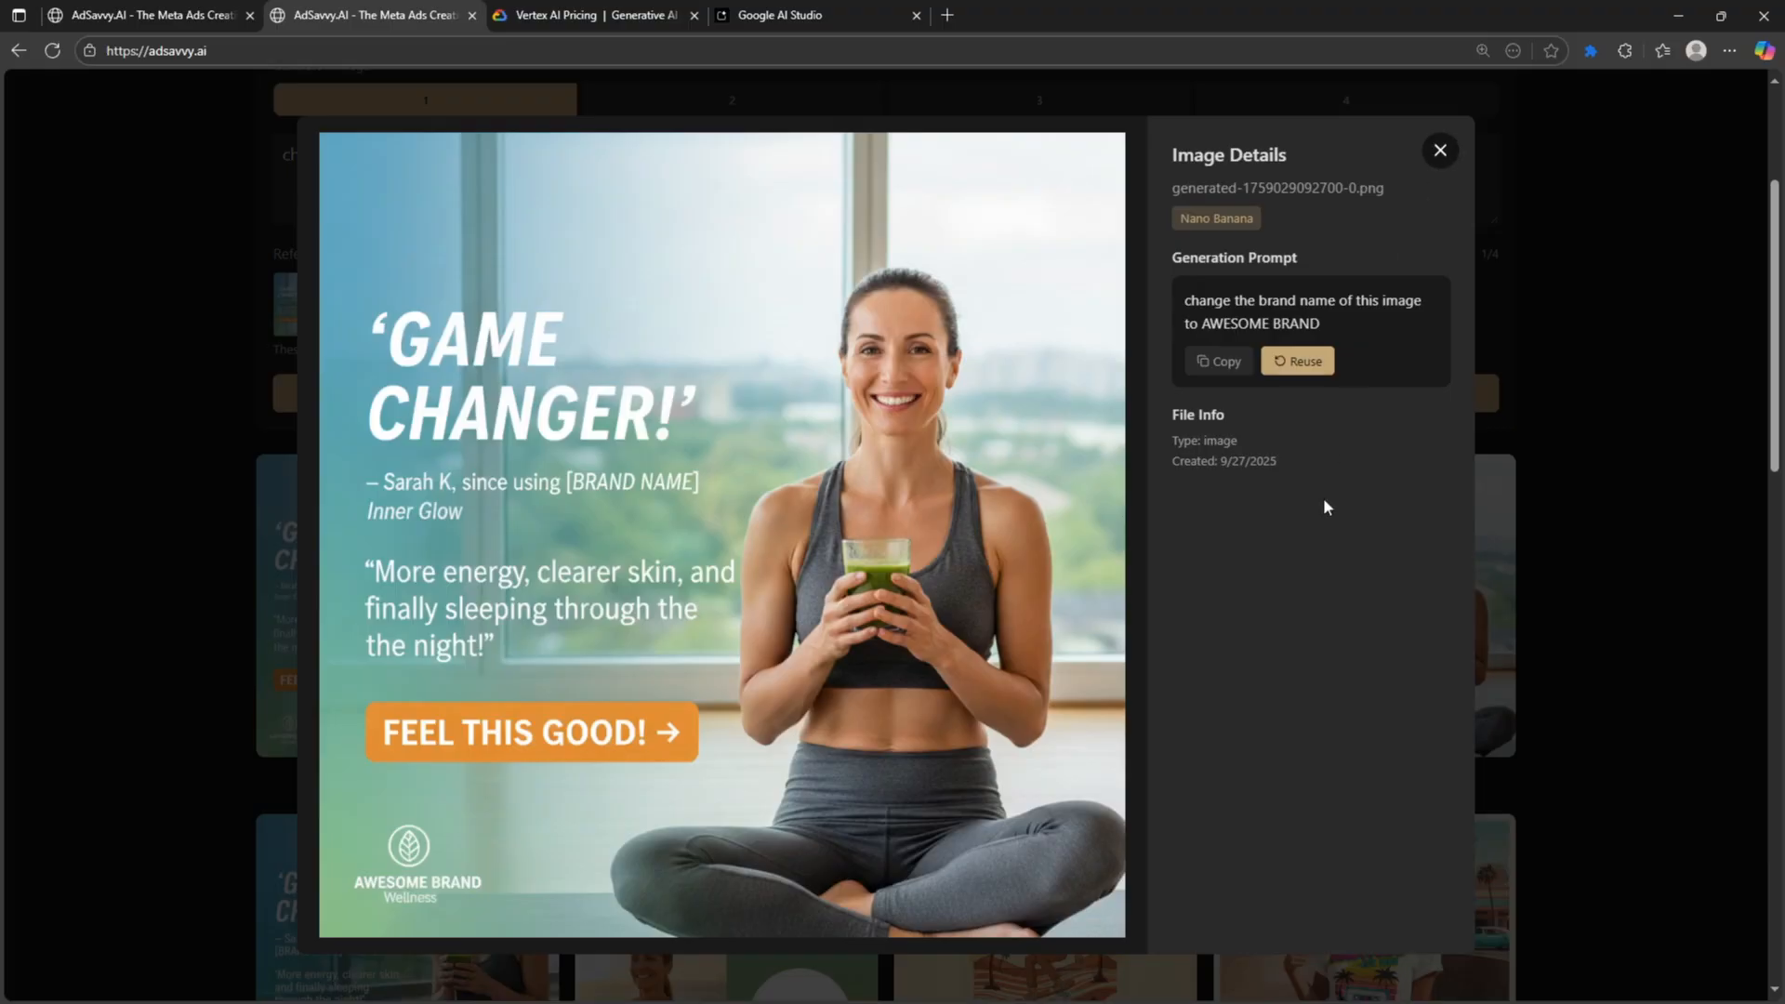
pyautogui.click(1482, 185)
pyautogui.scroll(3, 516, 541)
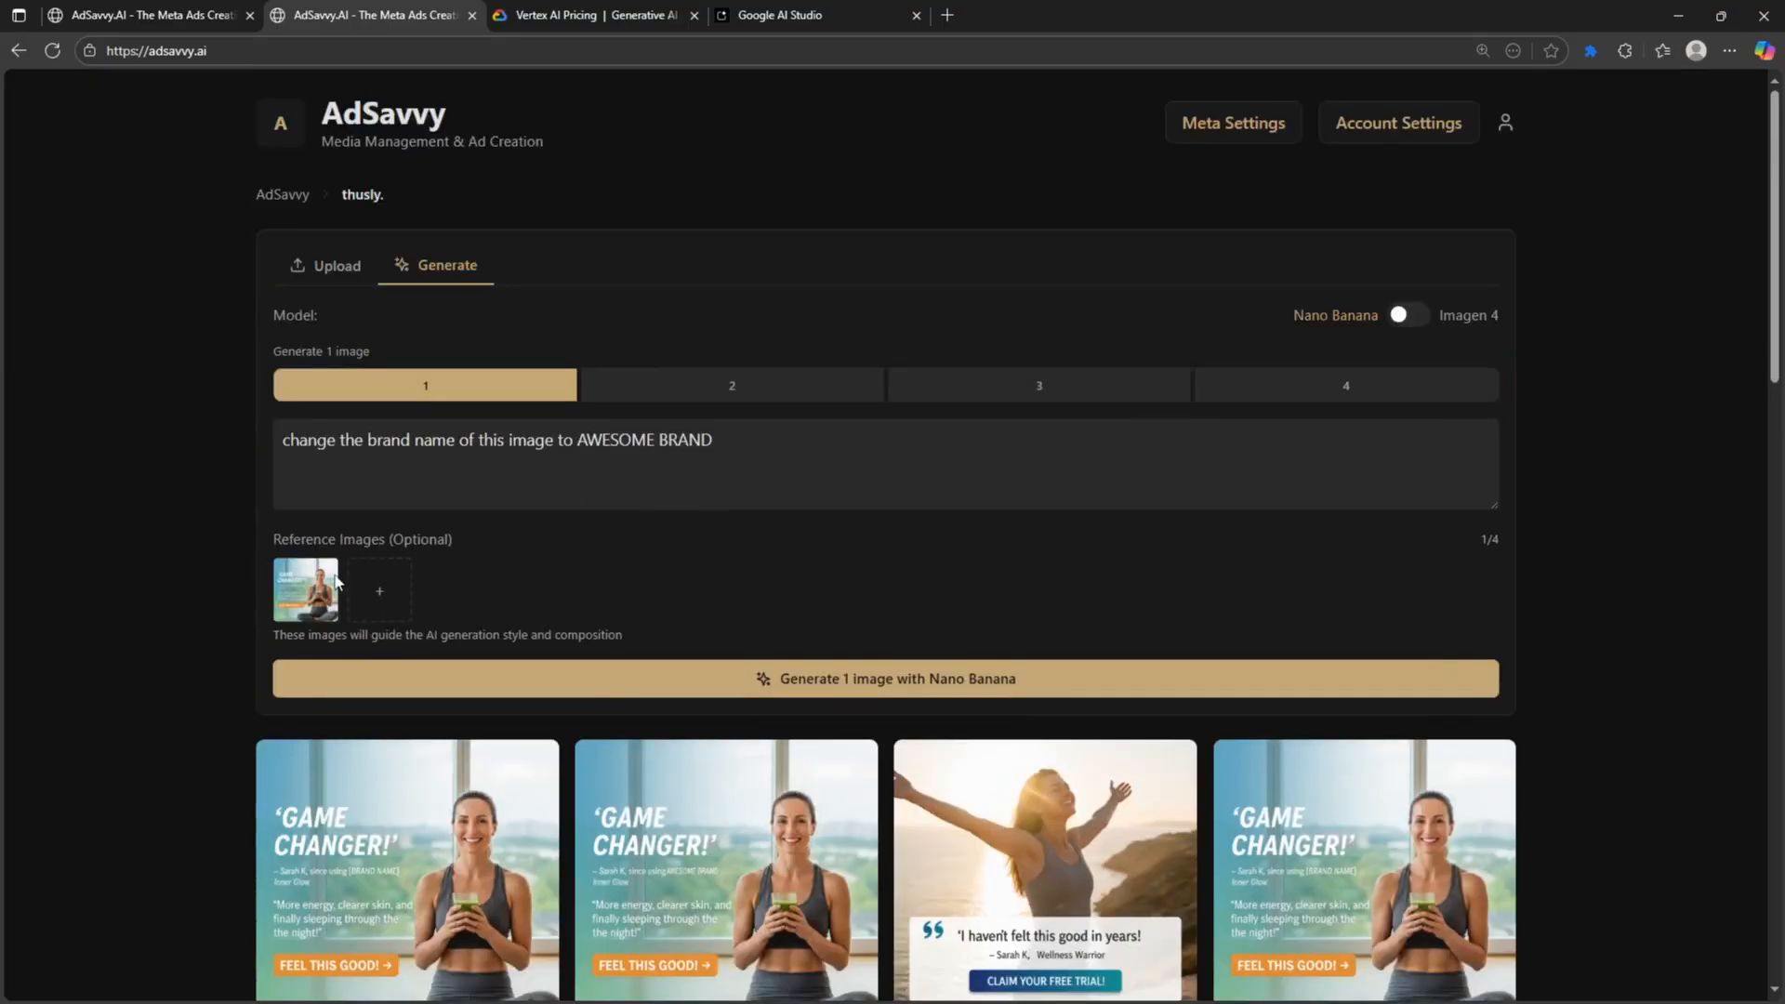
# - Replace the wellness ad reference image with the sunglasses photo
pyautogui.click(334, 563)
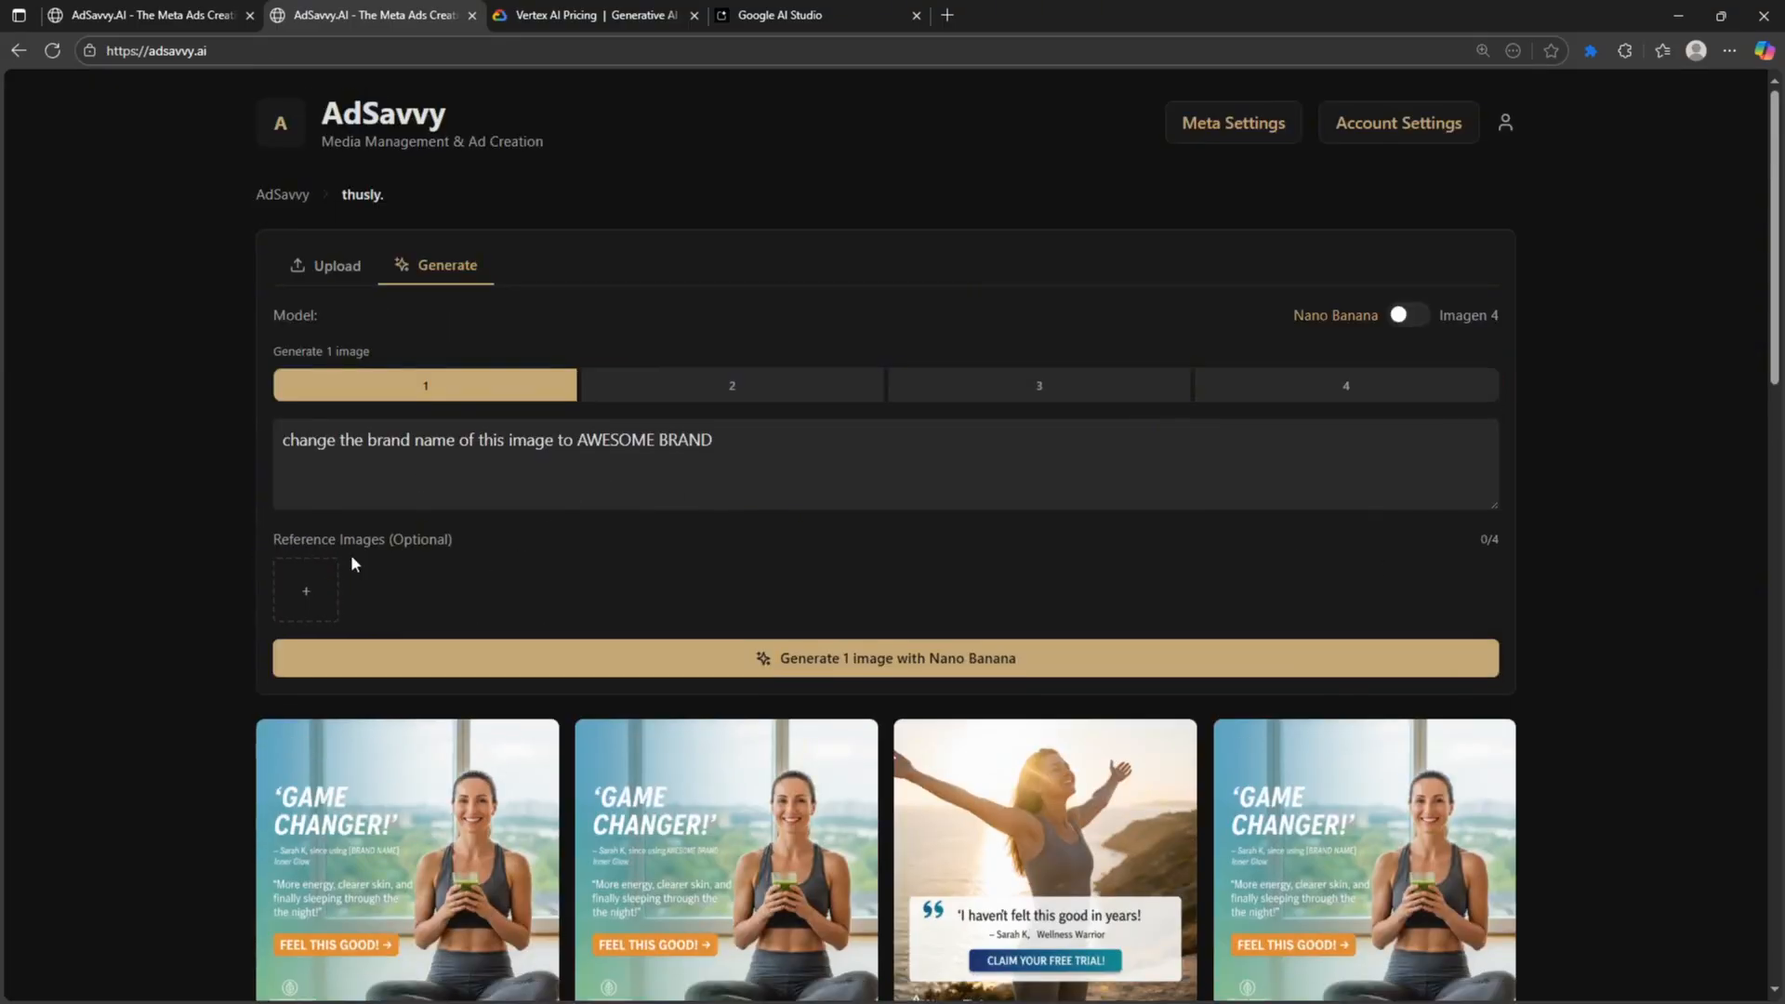
pyautogui.click(313, 596)
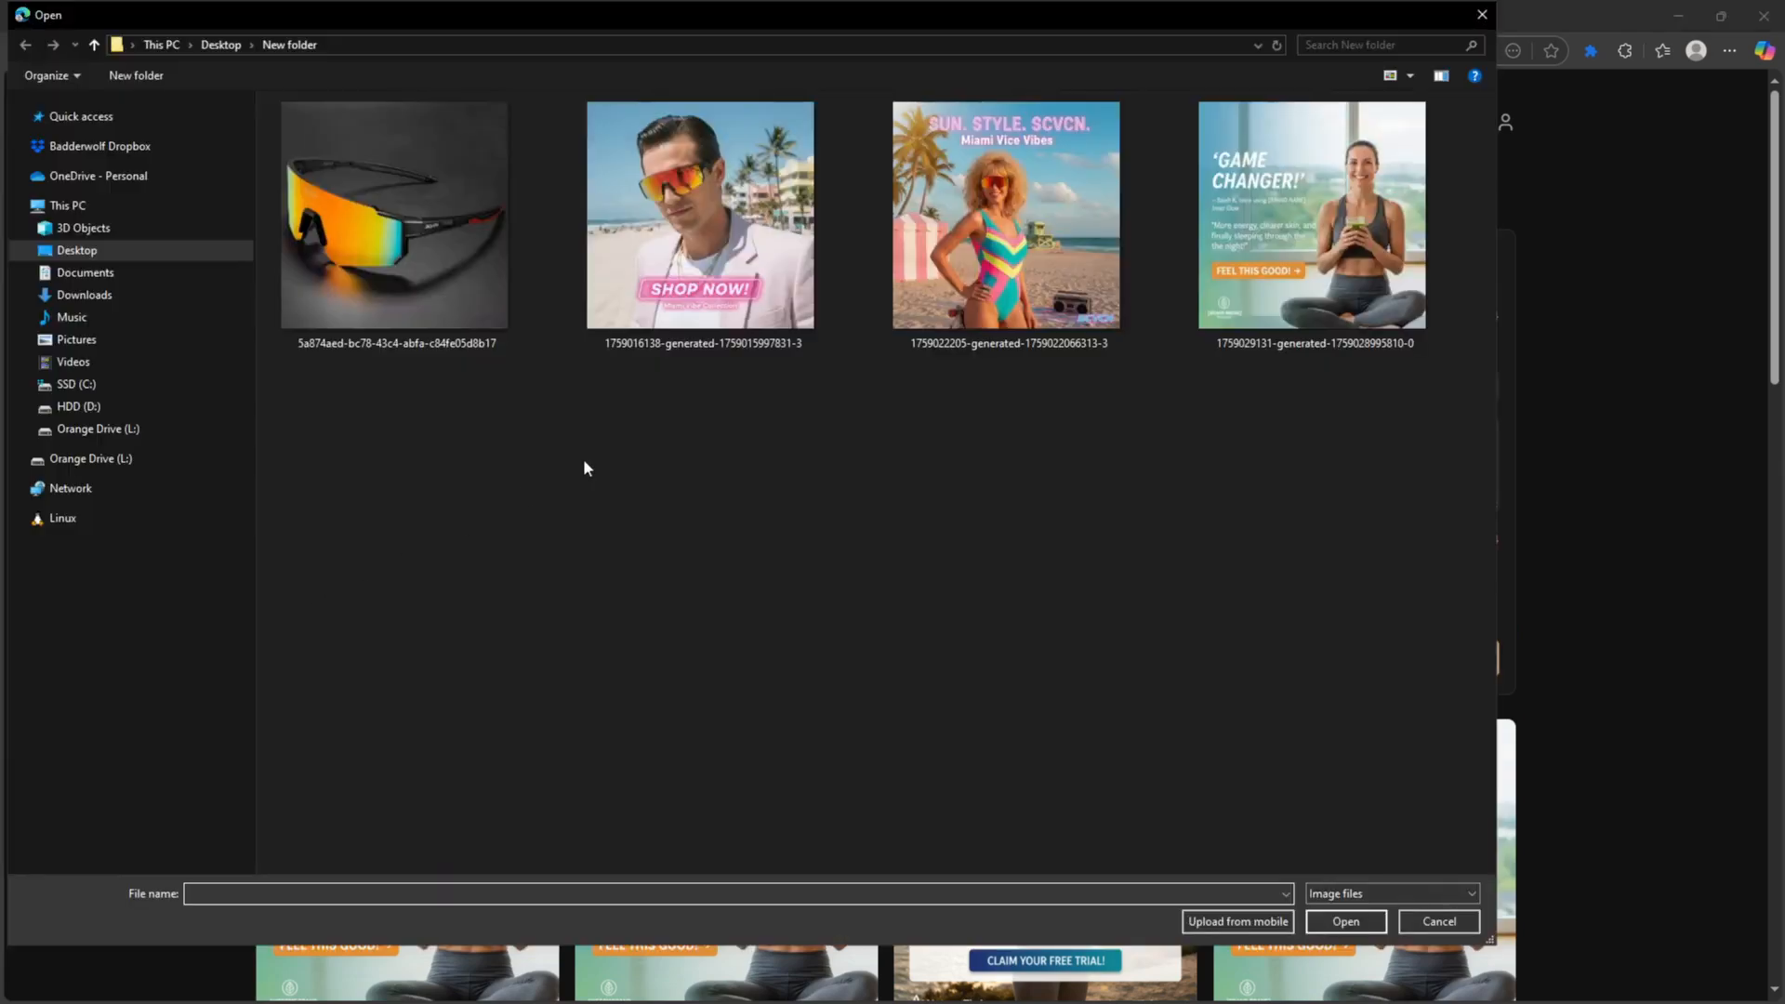
pyautogui.doubleClick(364, 206)
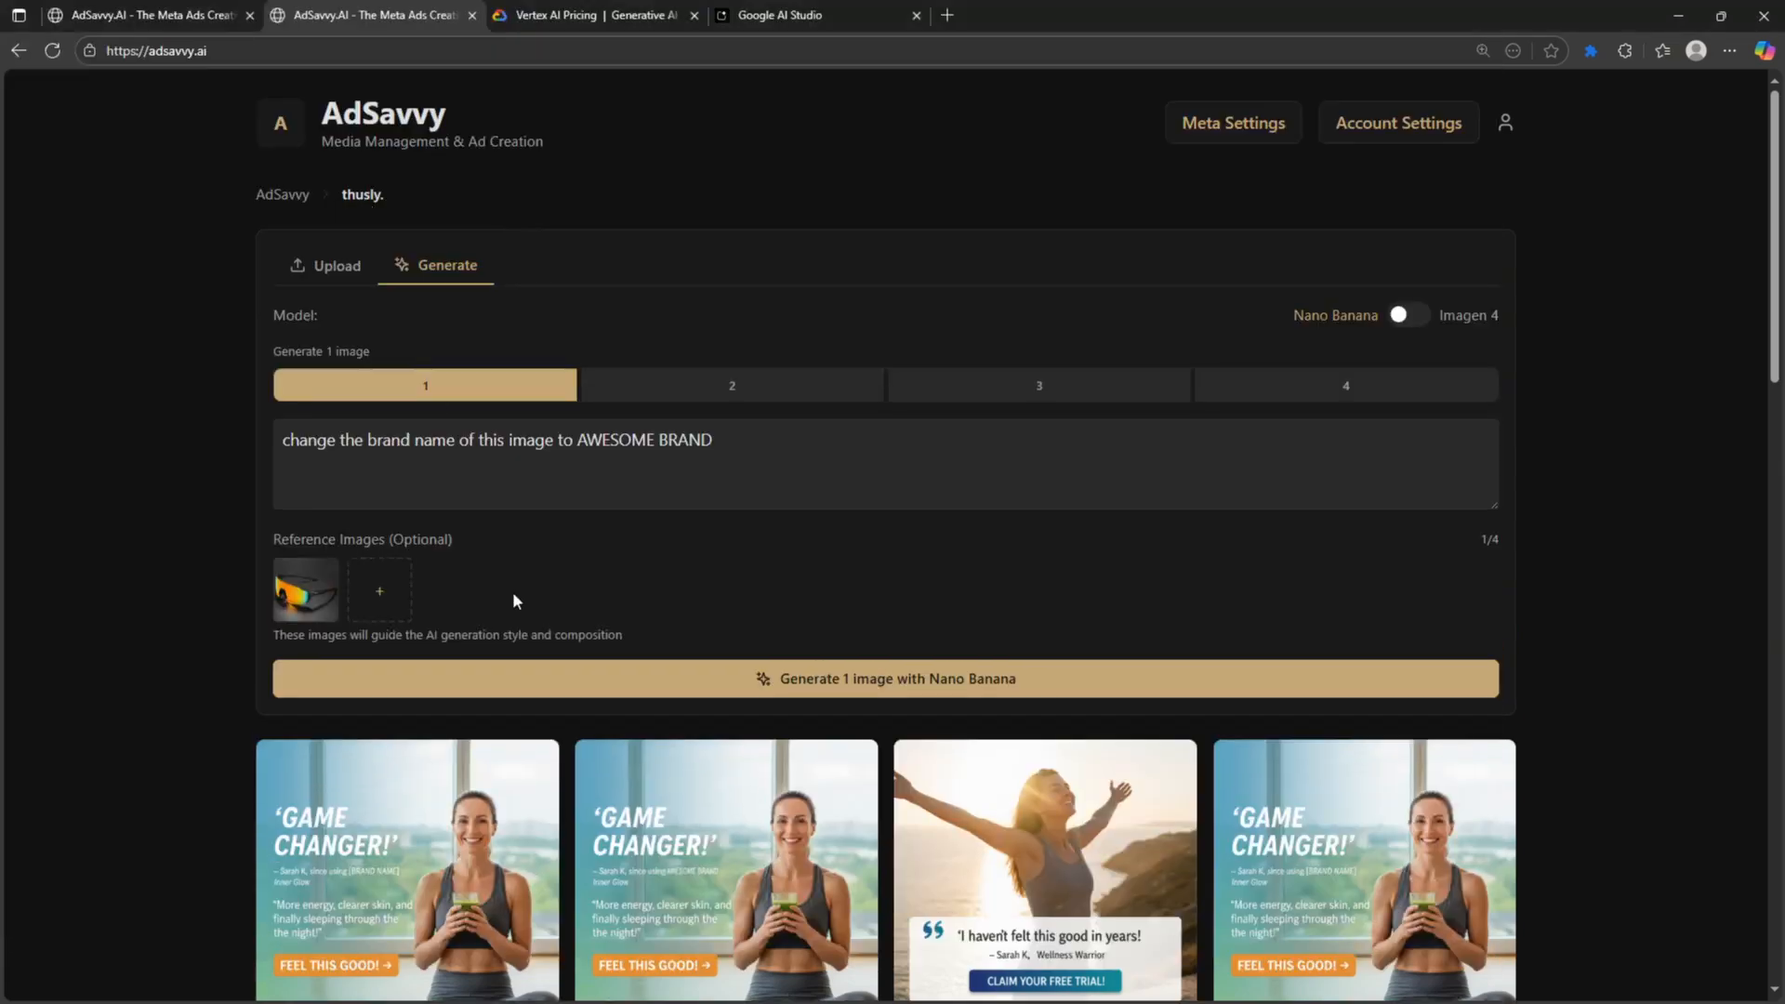
# - Write the prompt 'put these sunglasses on a model, miami beach setting, and a strong call to action' with 4 images
pyautogui.click(397, 462)
pyautogui.hotkey('ctrl', 'a')
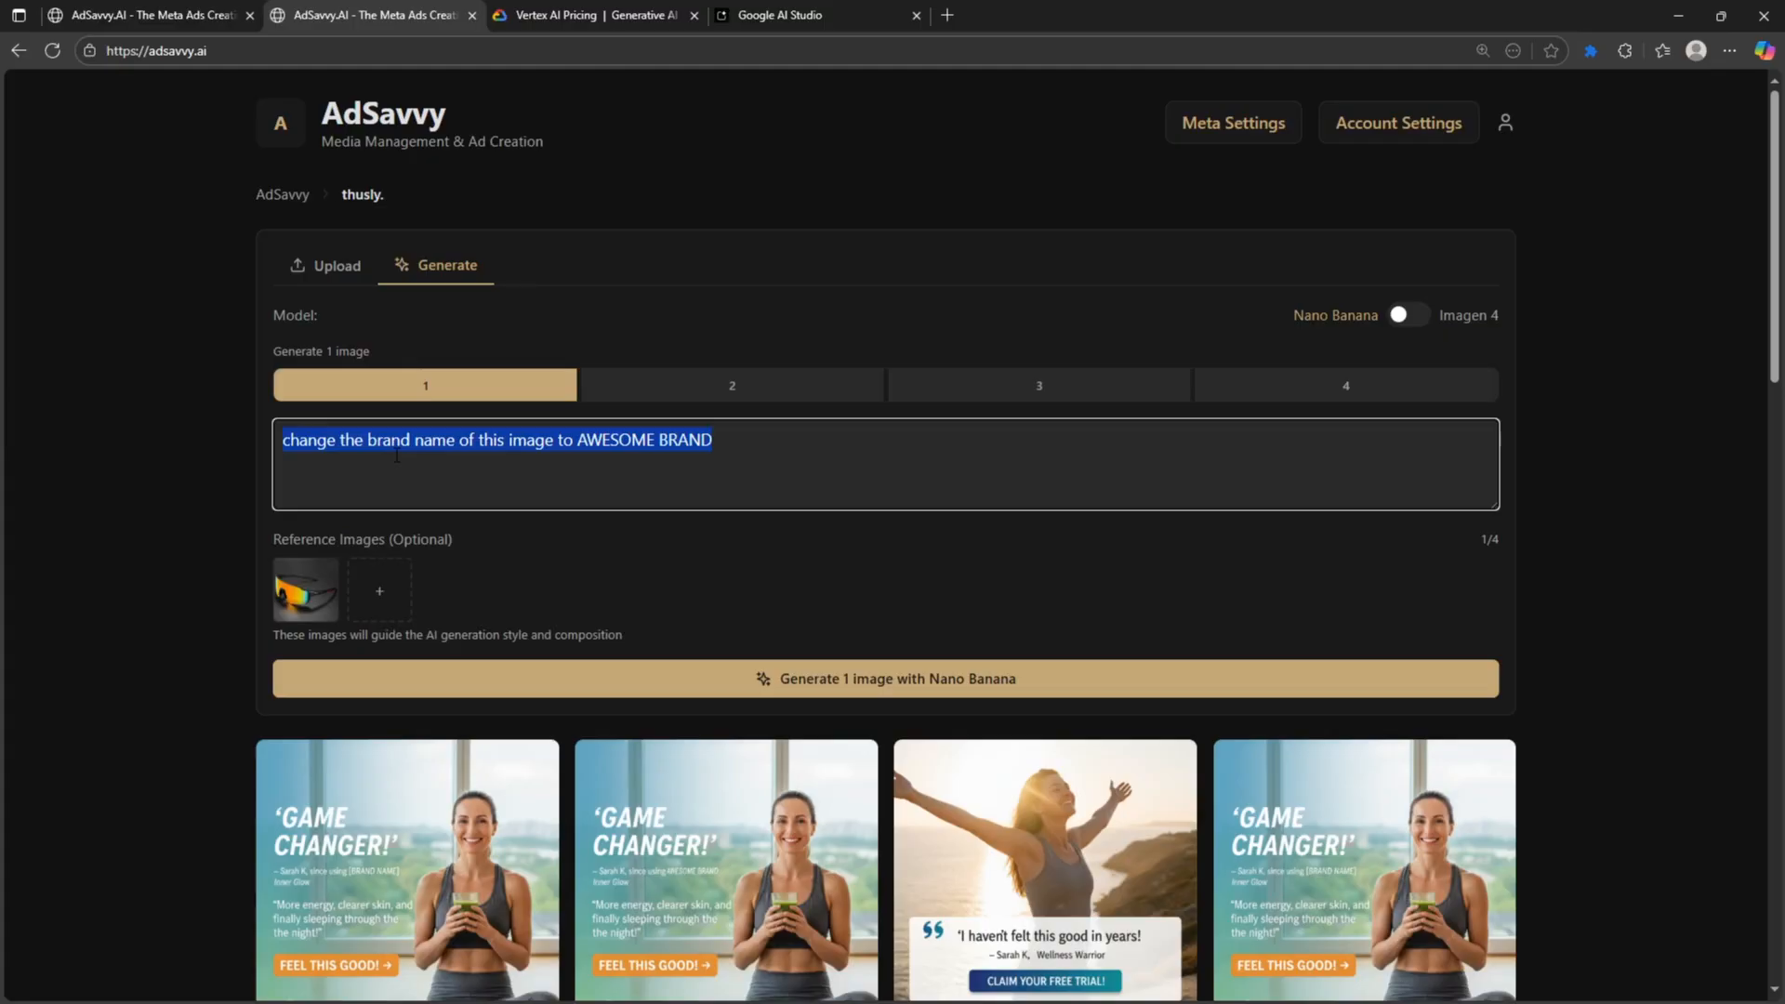
pyautogui.write('PUT TH')
pyautogui.hotkey('ctrl', 'a')
pyautogui.write('p')
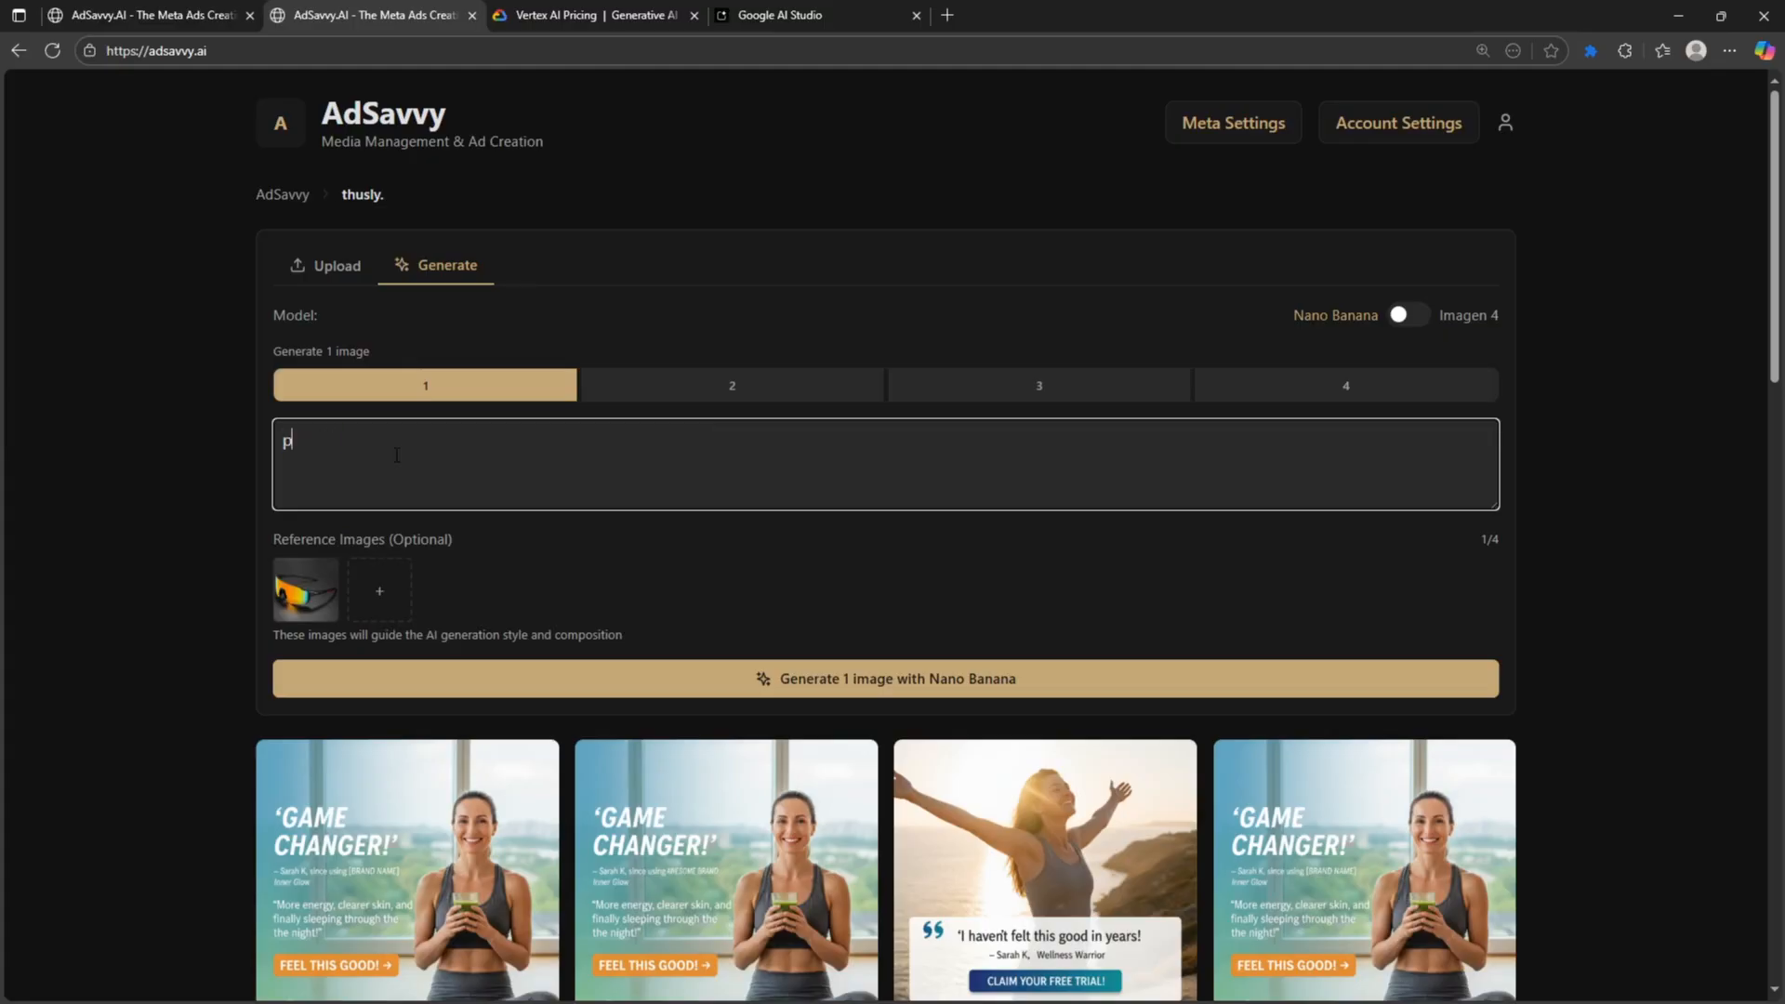
pyautogui.write('ut these sunglasses on a model, mi')
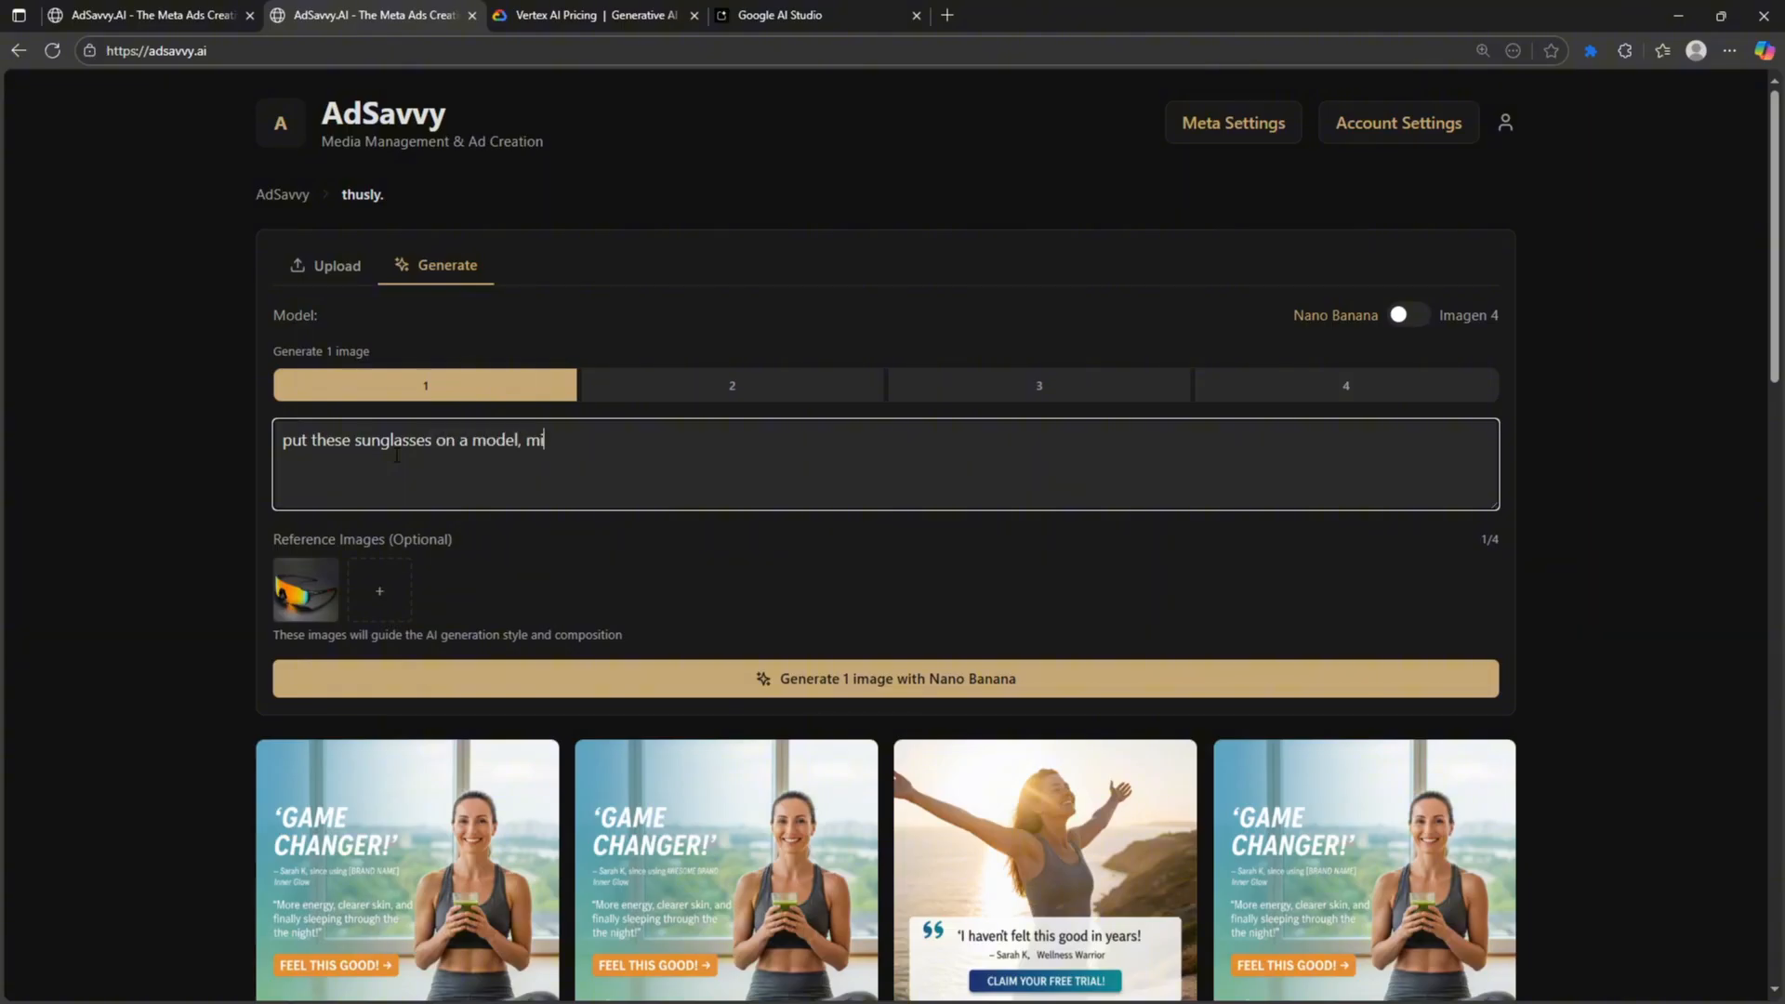
pyautogui.write('ami beach setting, and a strong call t')
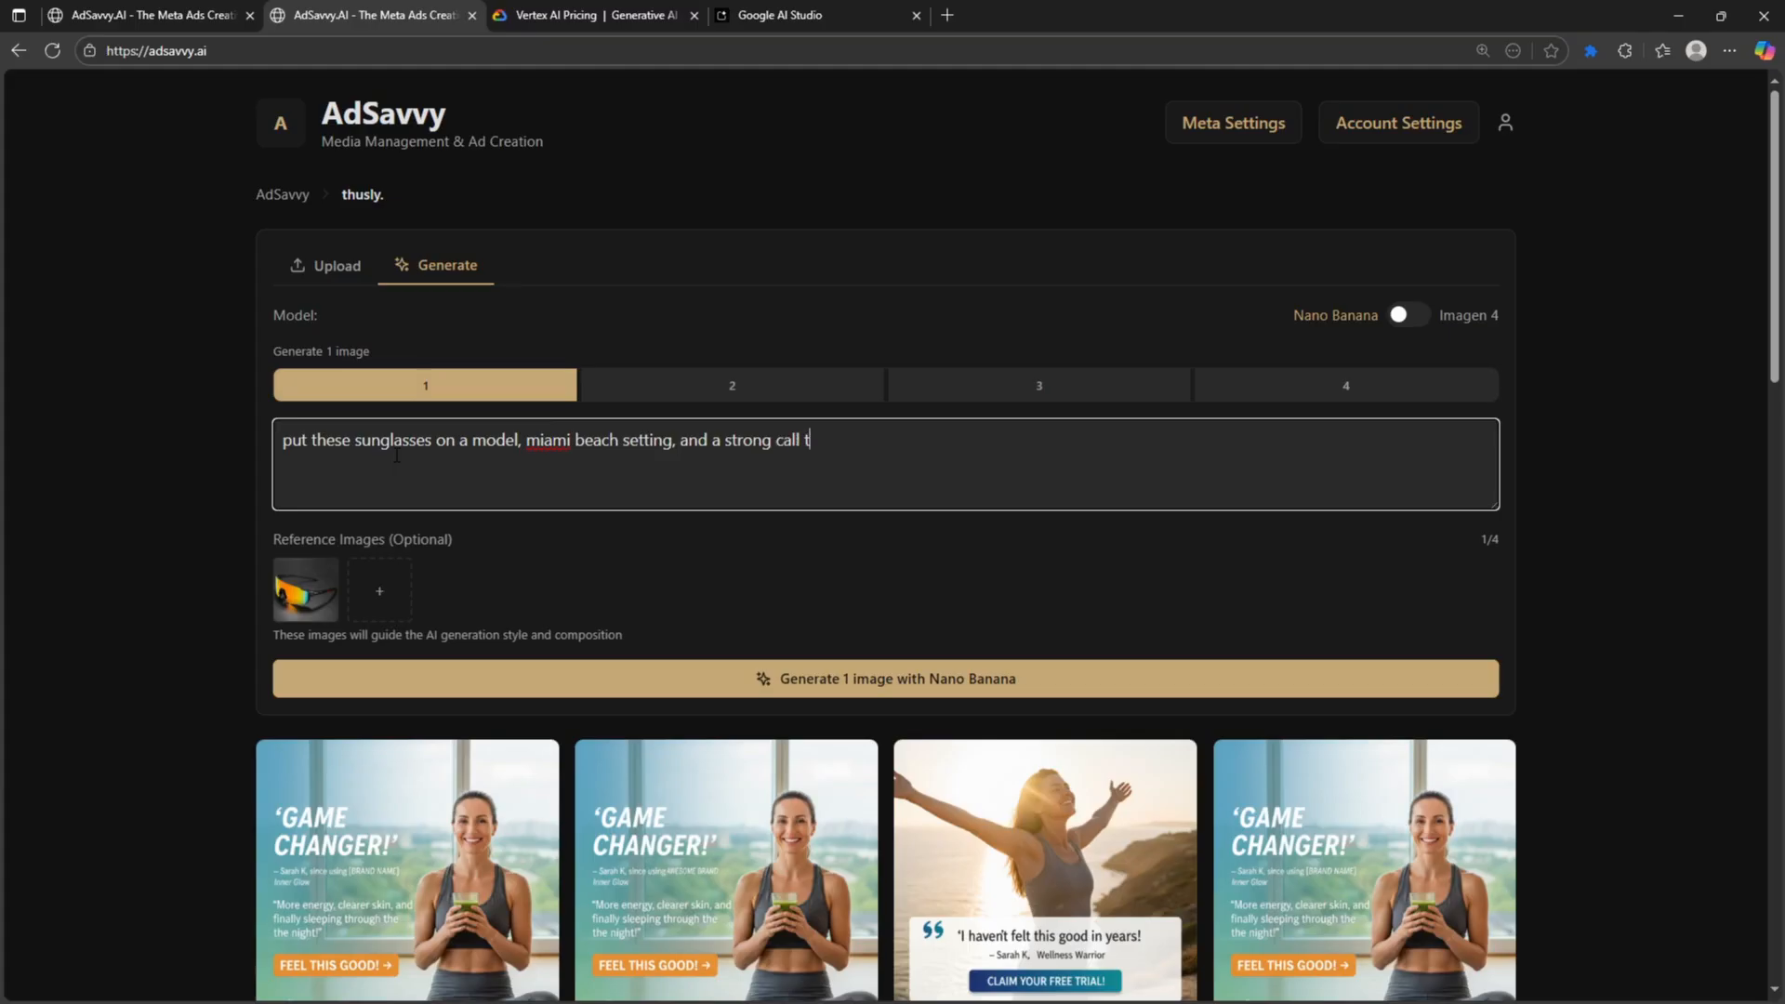
pyautogui.write('o action for a n ad creative')
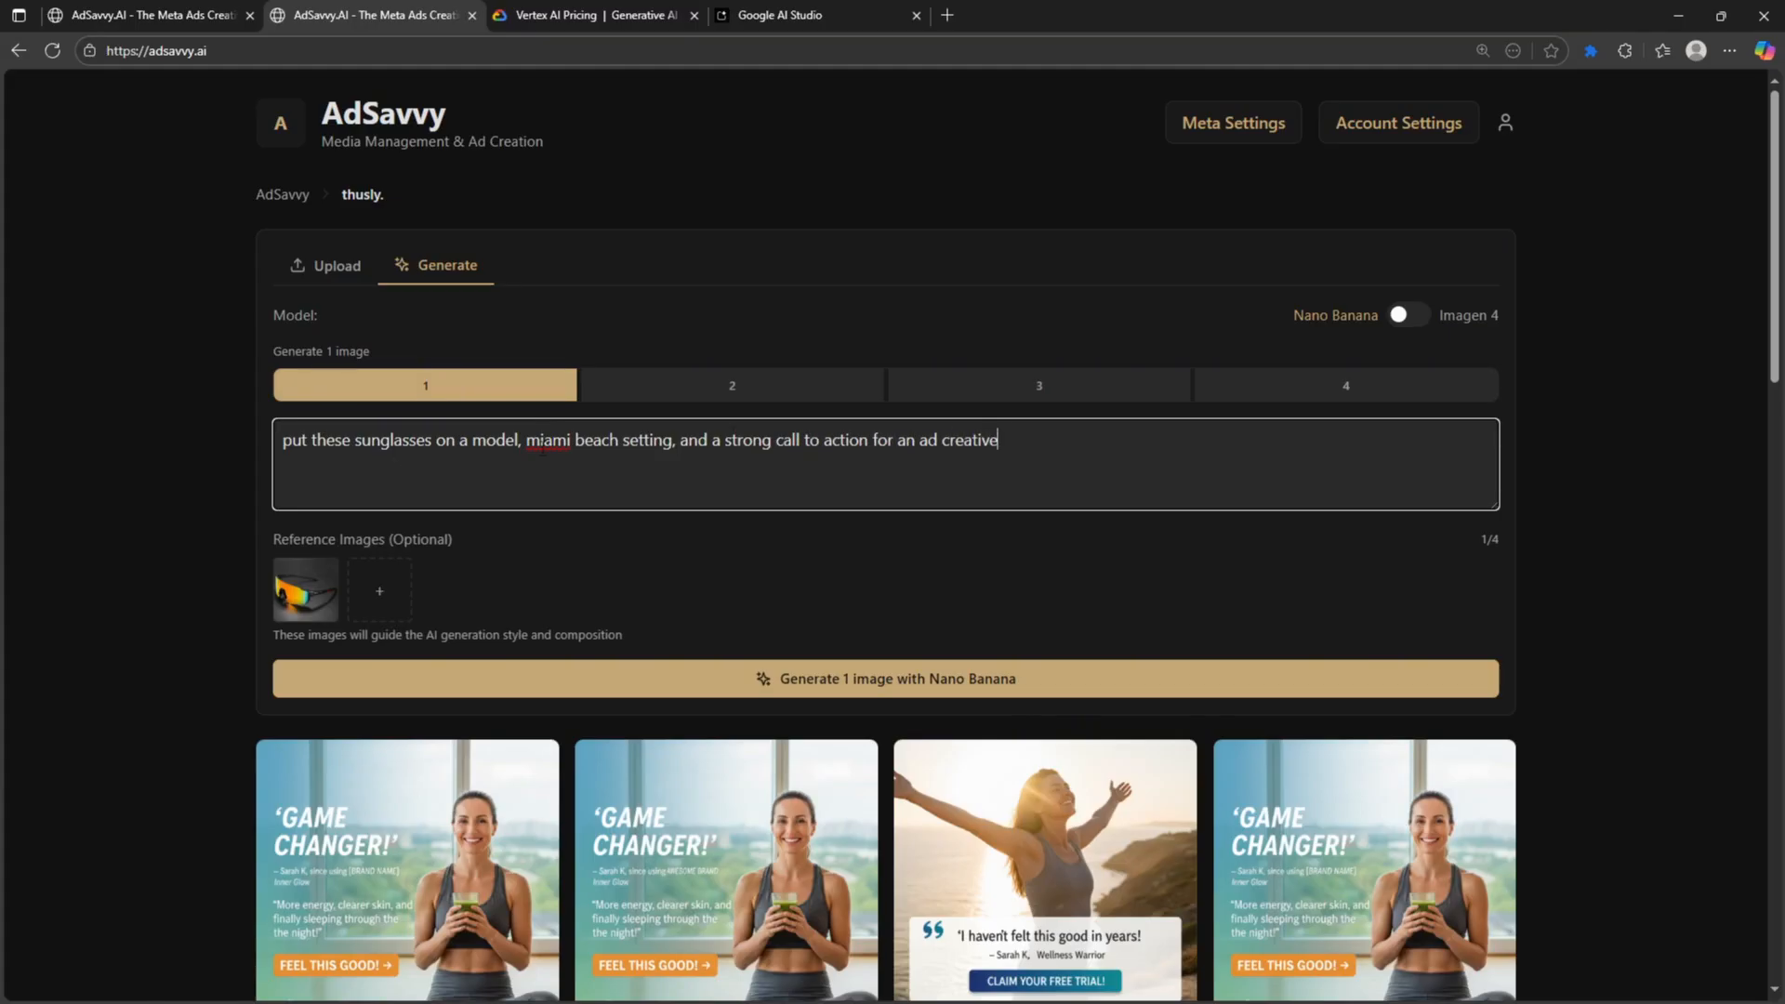
pyautogui.click(1241, 383)
# - Generate the four sunglasses beach ads and inspect the first two up close
pyautogui.click(926, 677)
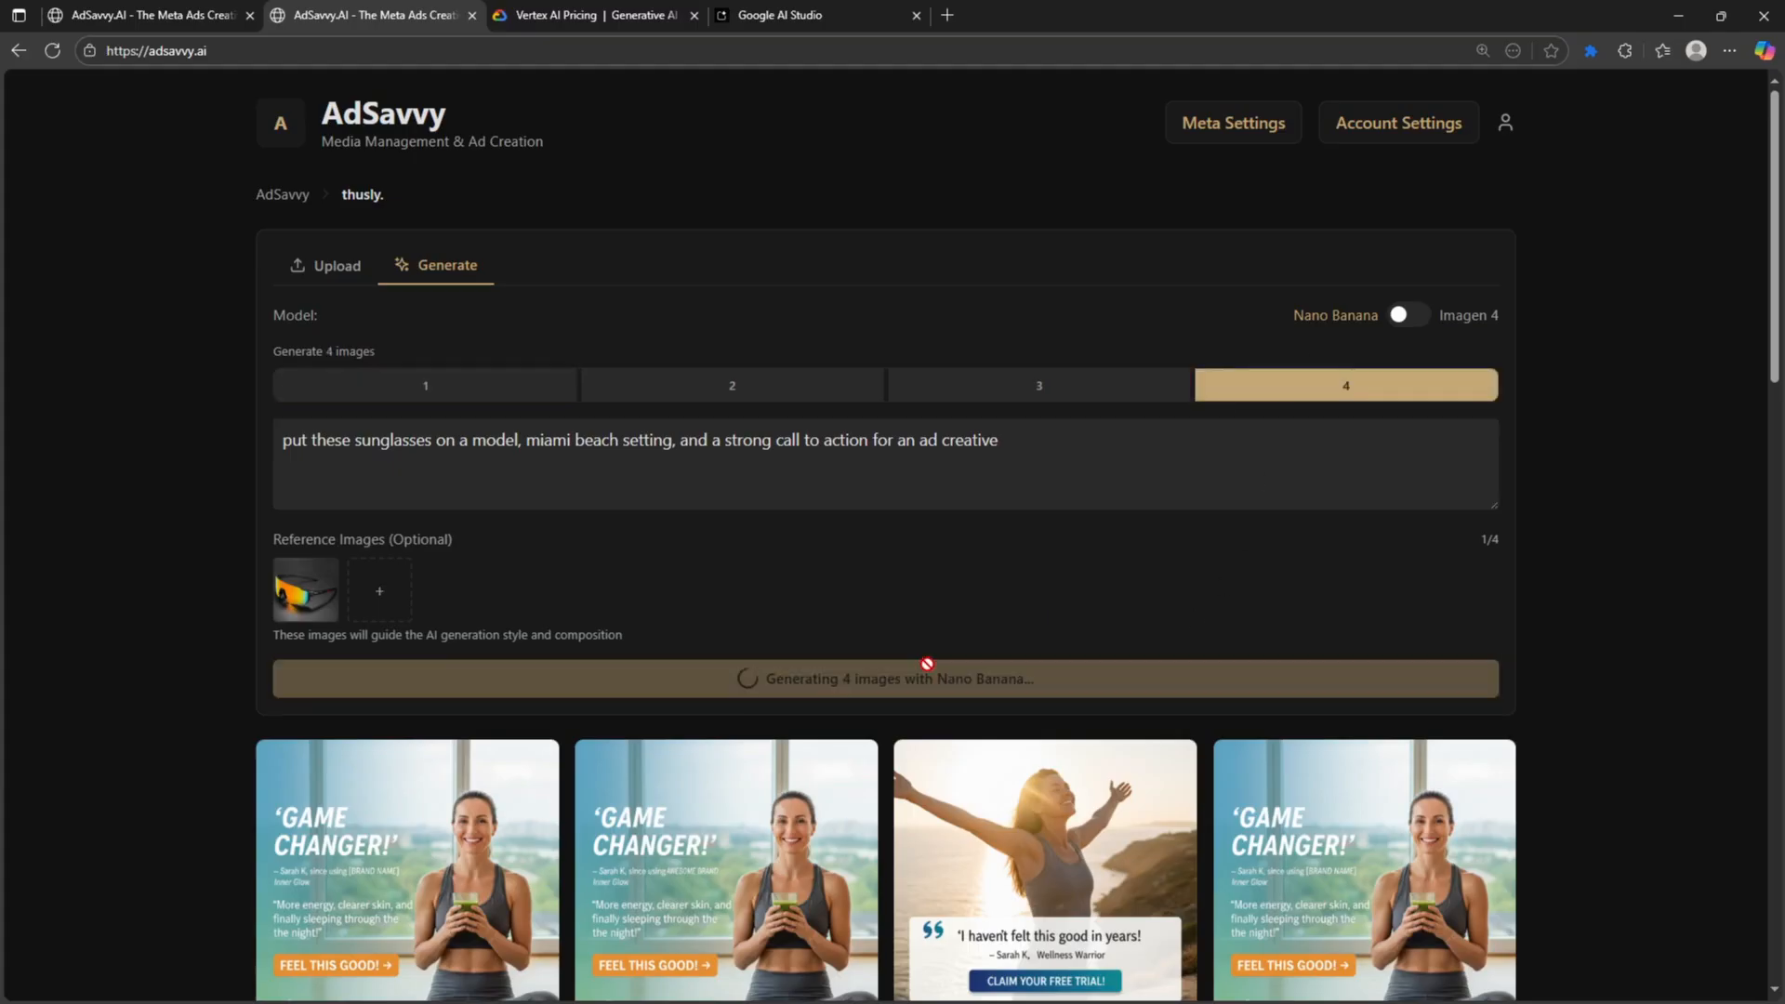
pyautogui.scroll(-2, 1564, 640)
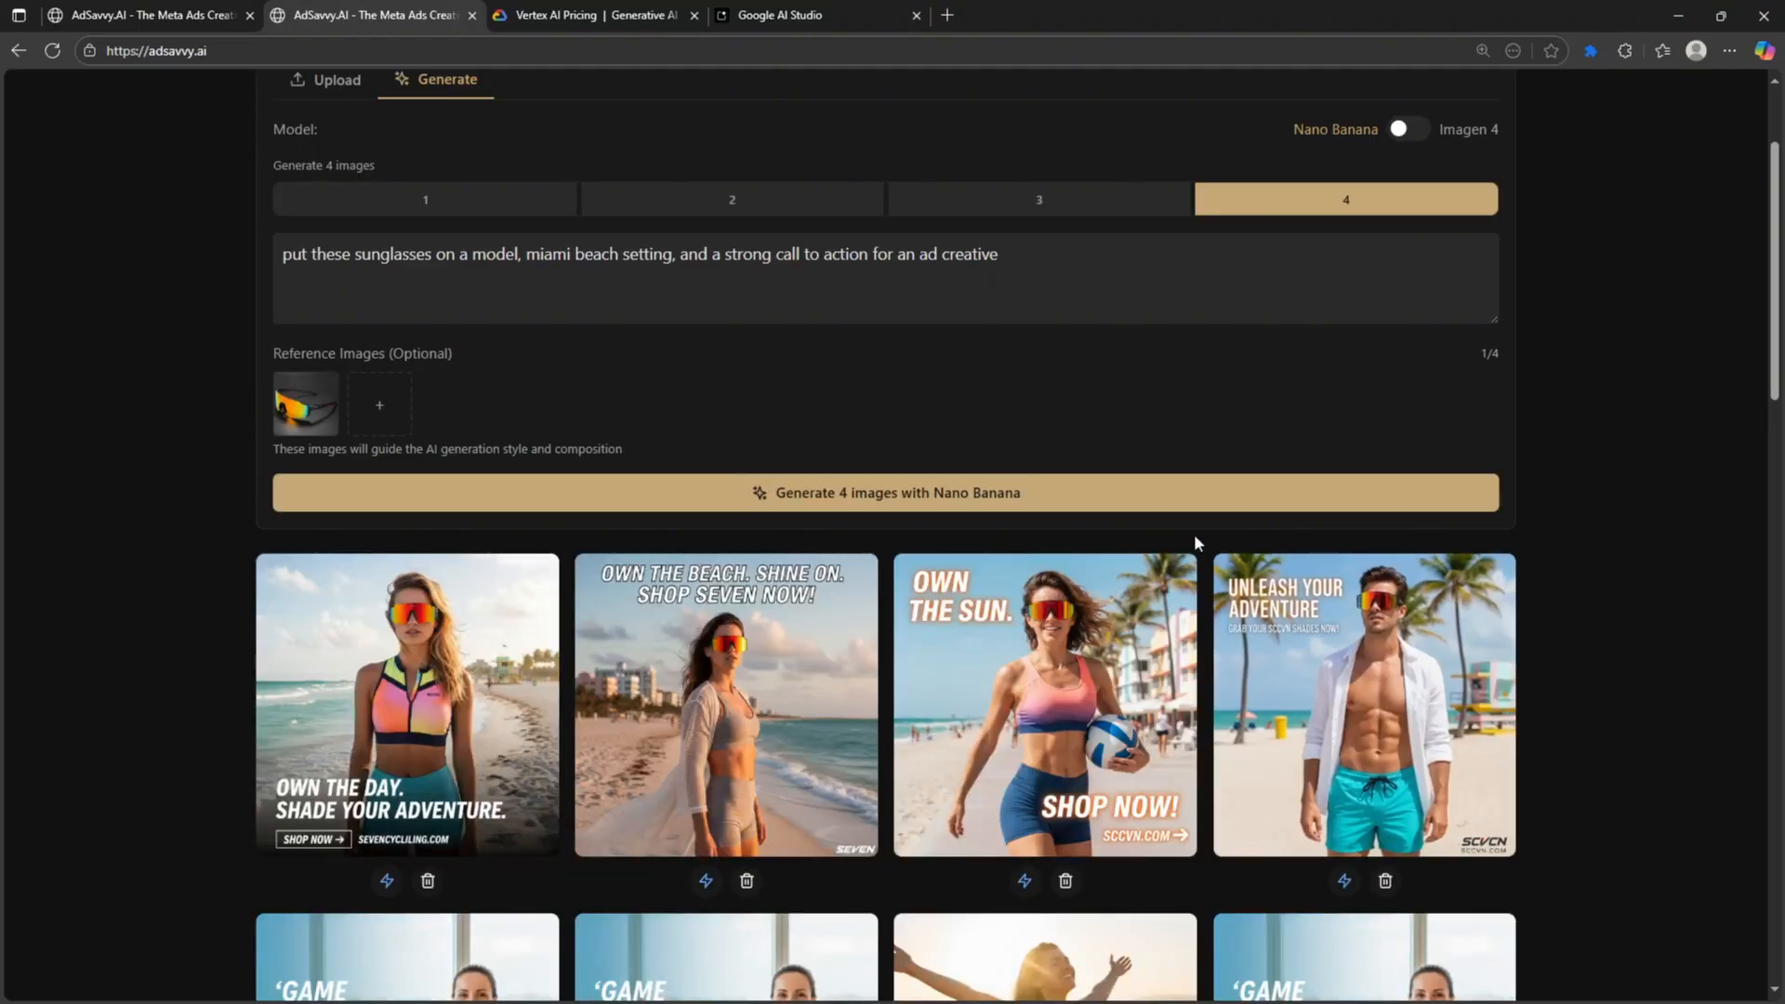
pyautogui.scroll(-1, 1158, 546)
pyautogui.click(419, 569)
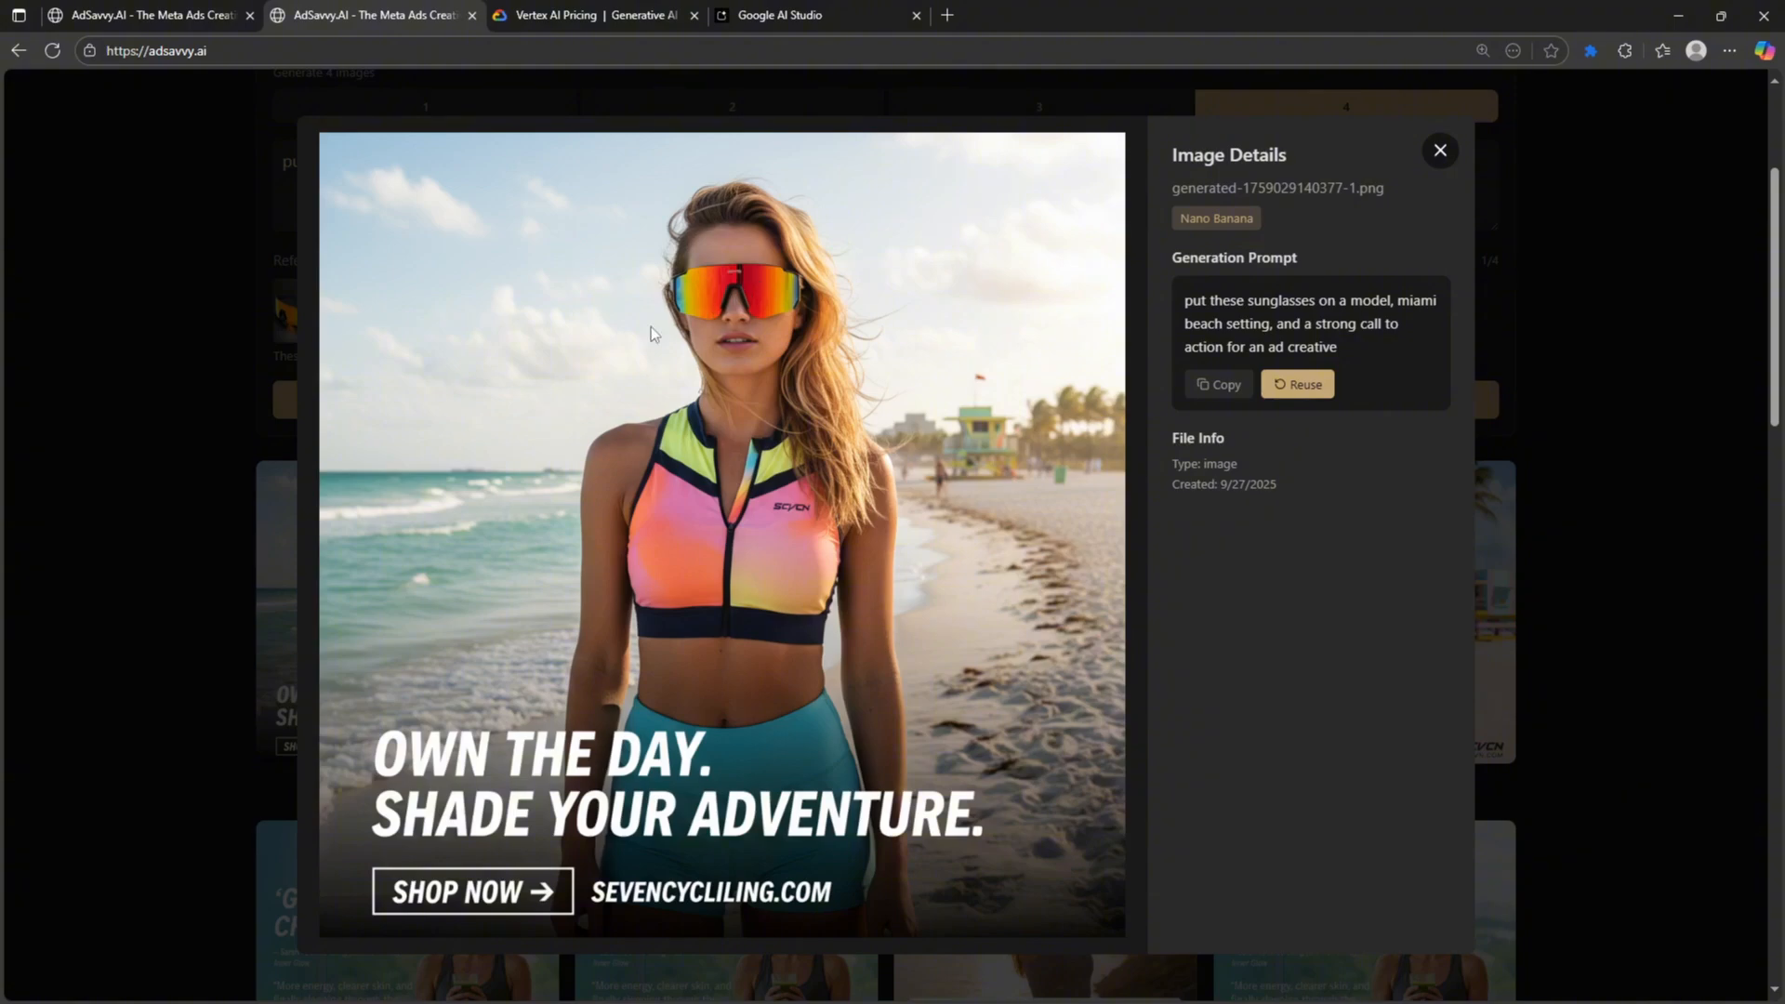
pyautogui.click(1444, 160)
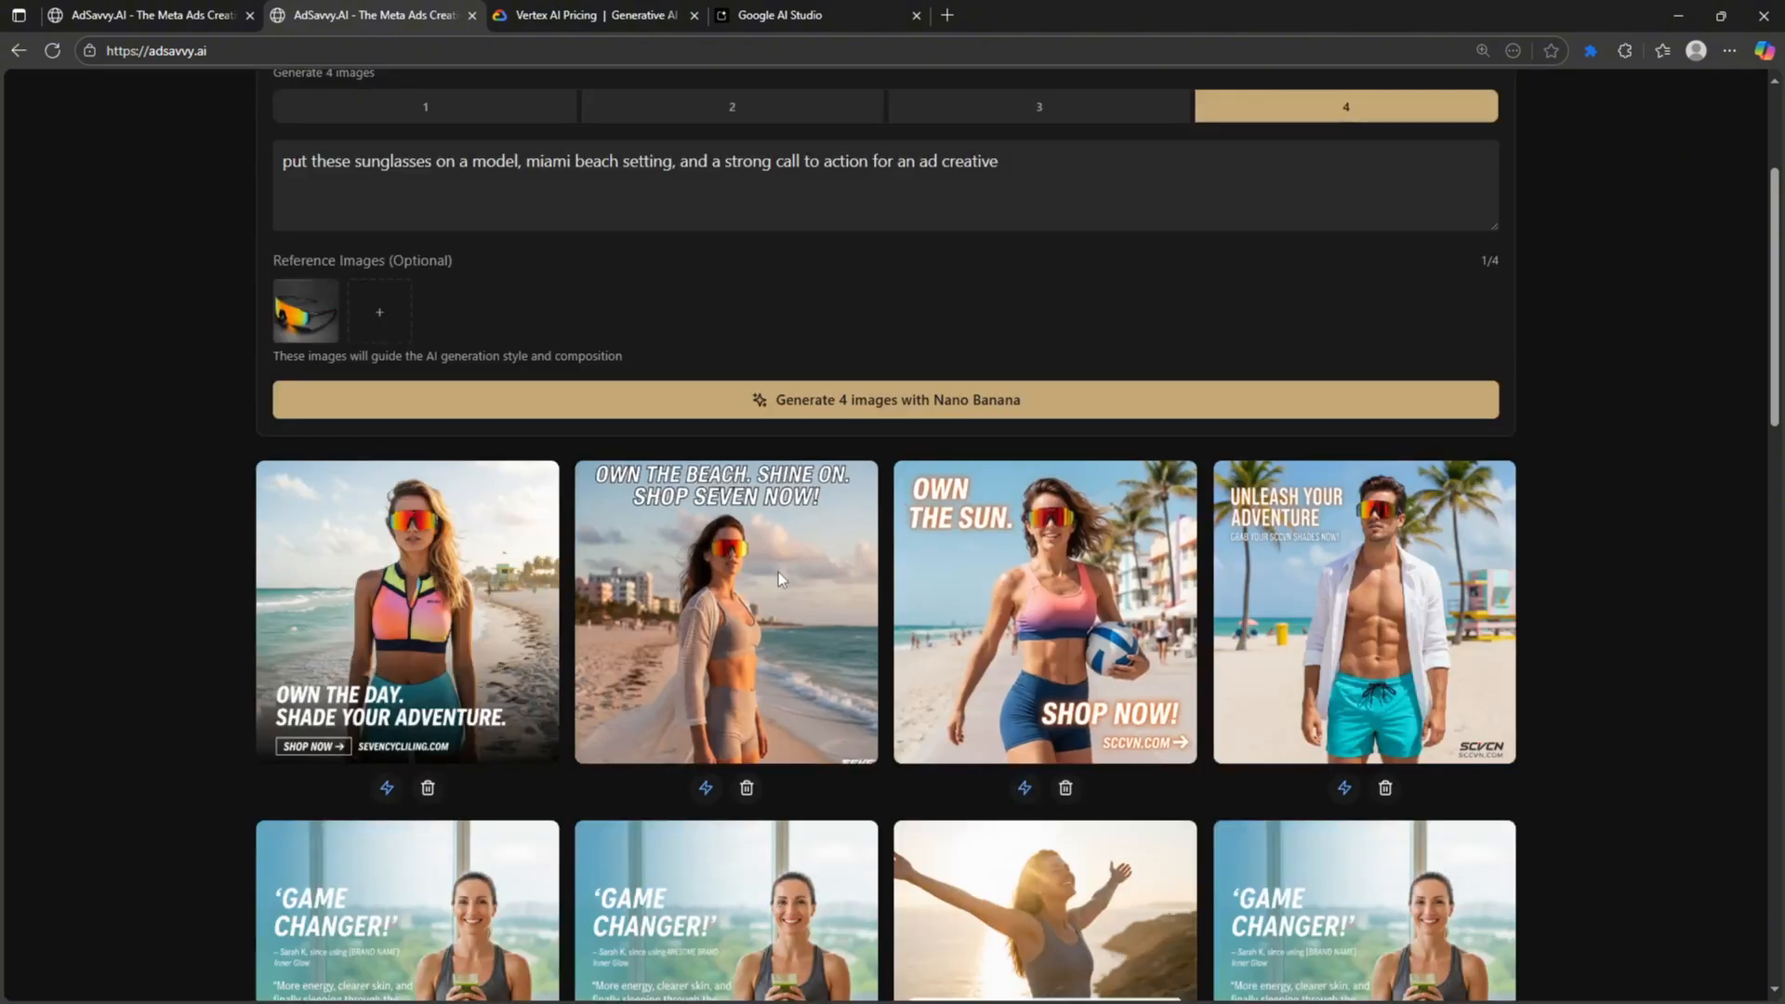
pyautogui.click(777, 578)
pyautogui.click(1440, 151)
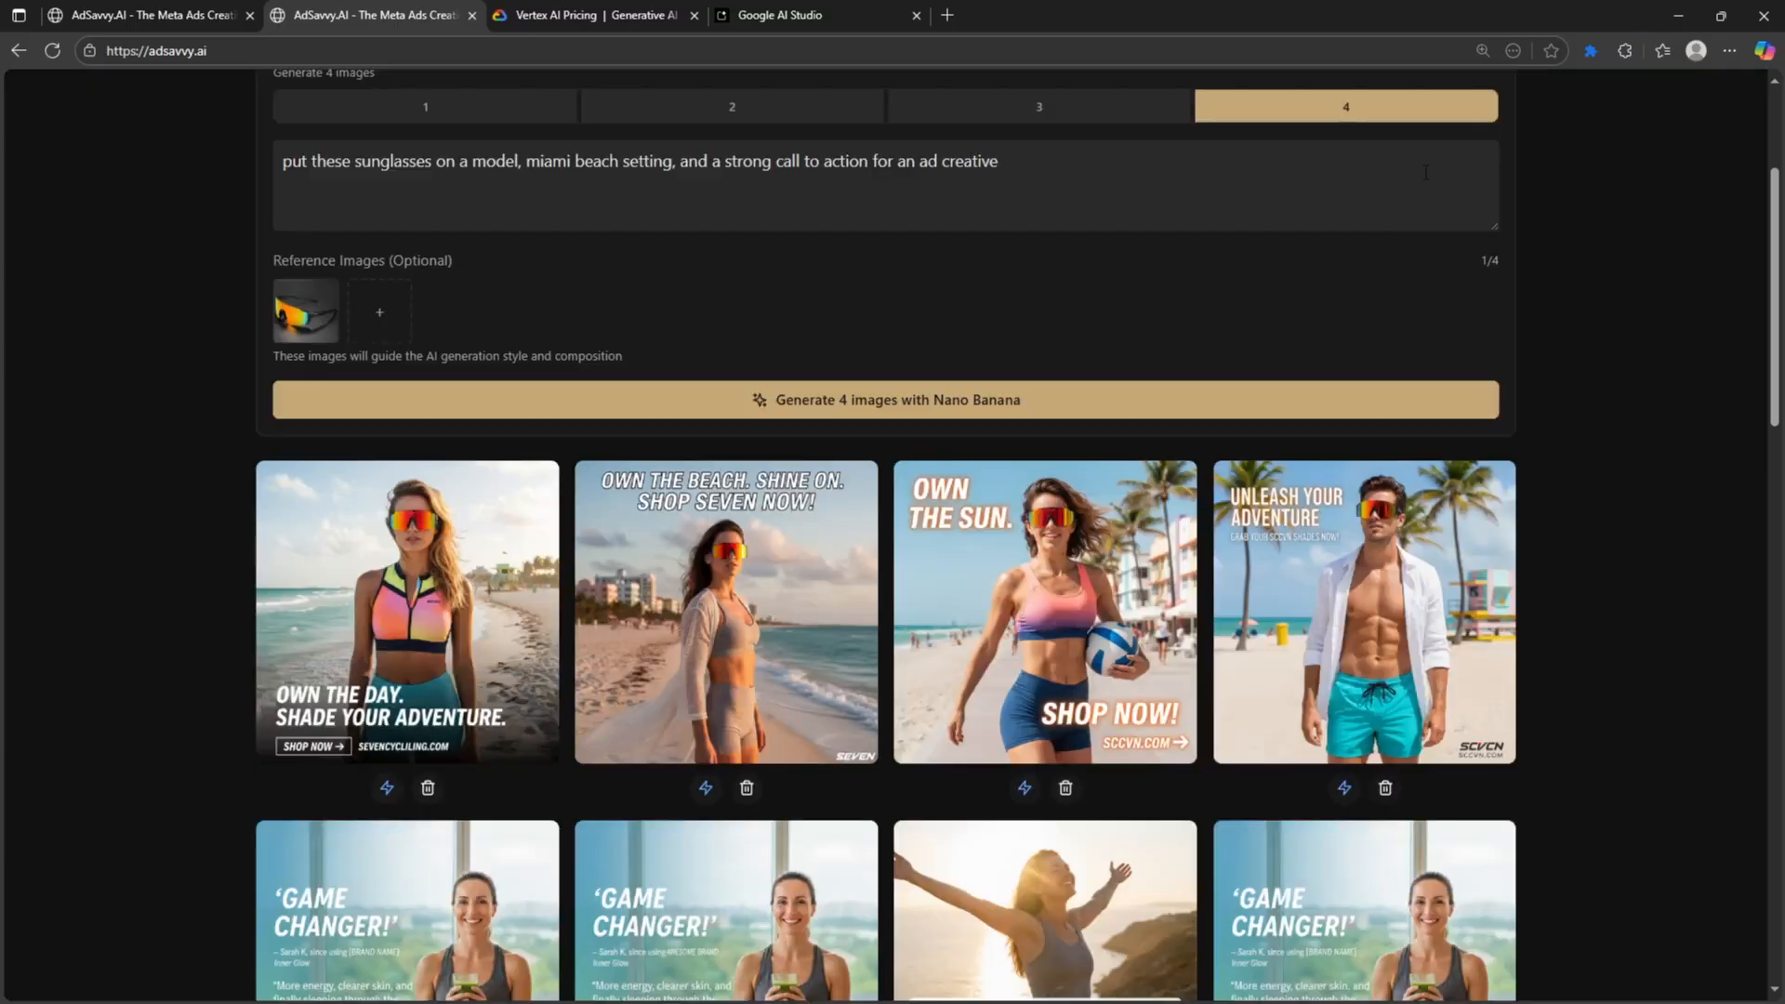
# - Inspect the OWN THE SUN. and UNLEASH YOUR ADVENTURE ads in detail
pyautogui.click(1069, 586)
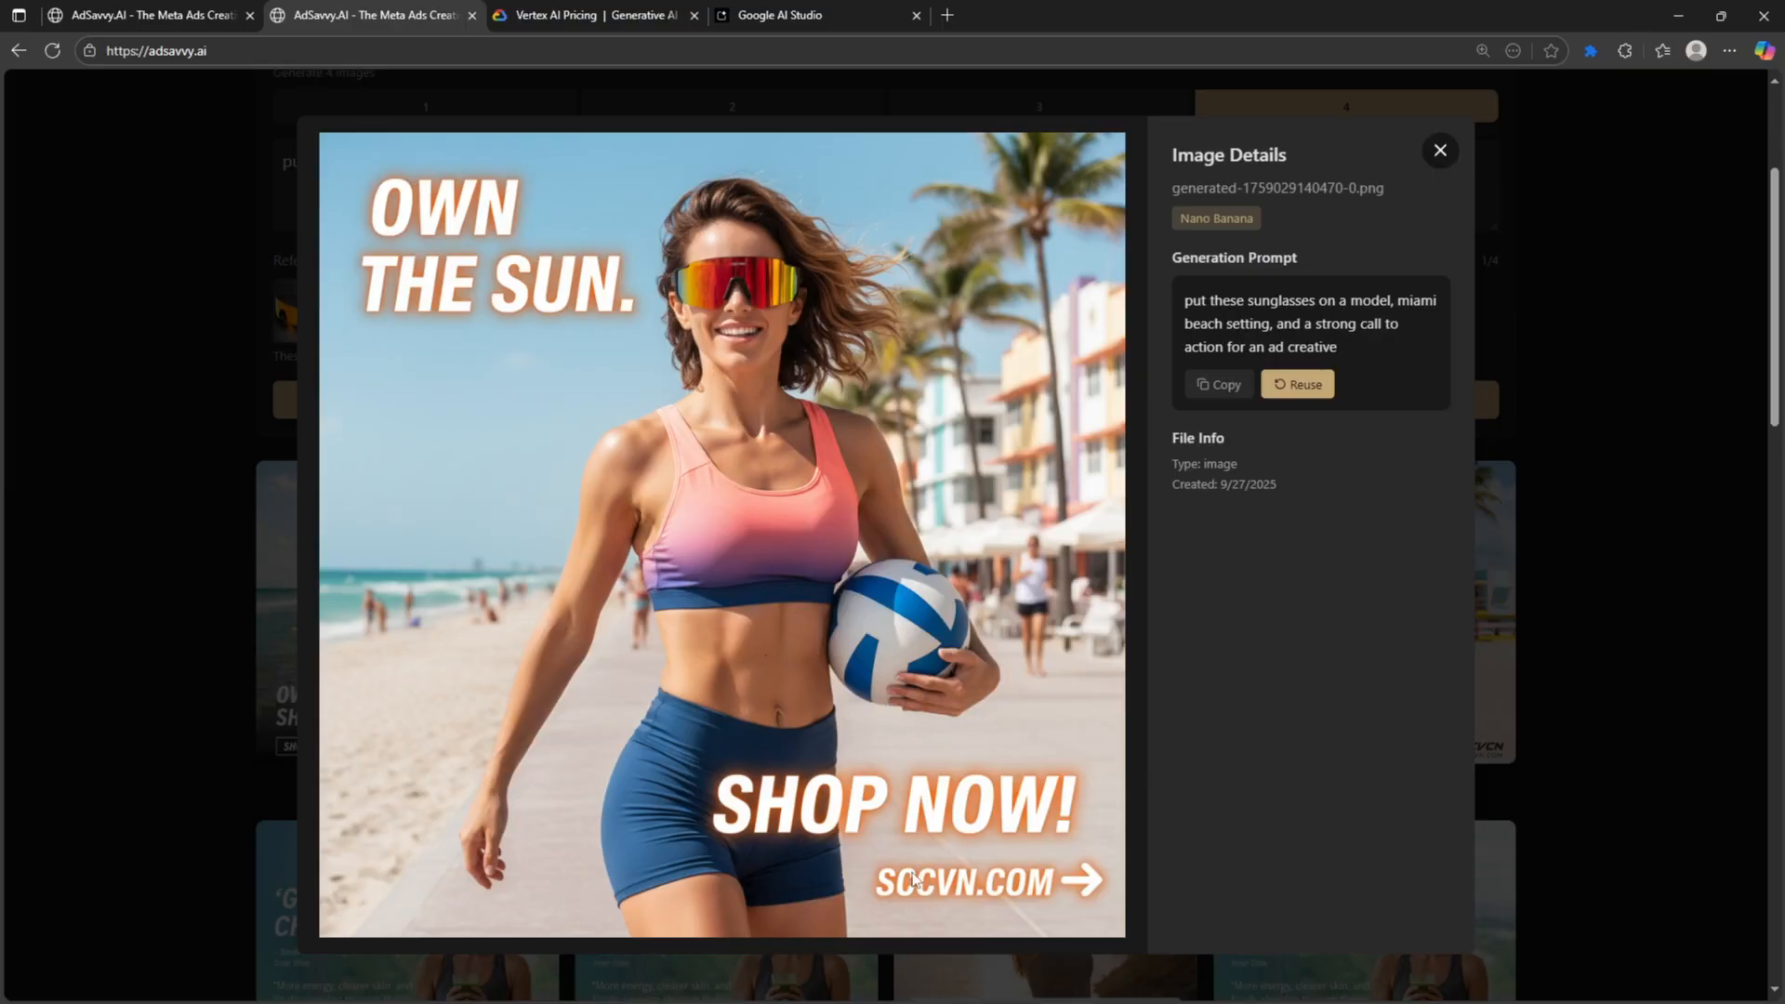
pyautogui.click(1440, 150)
pyautogui.click(1483, 749)
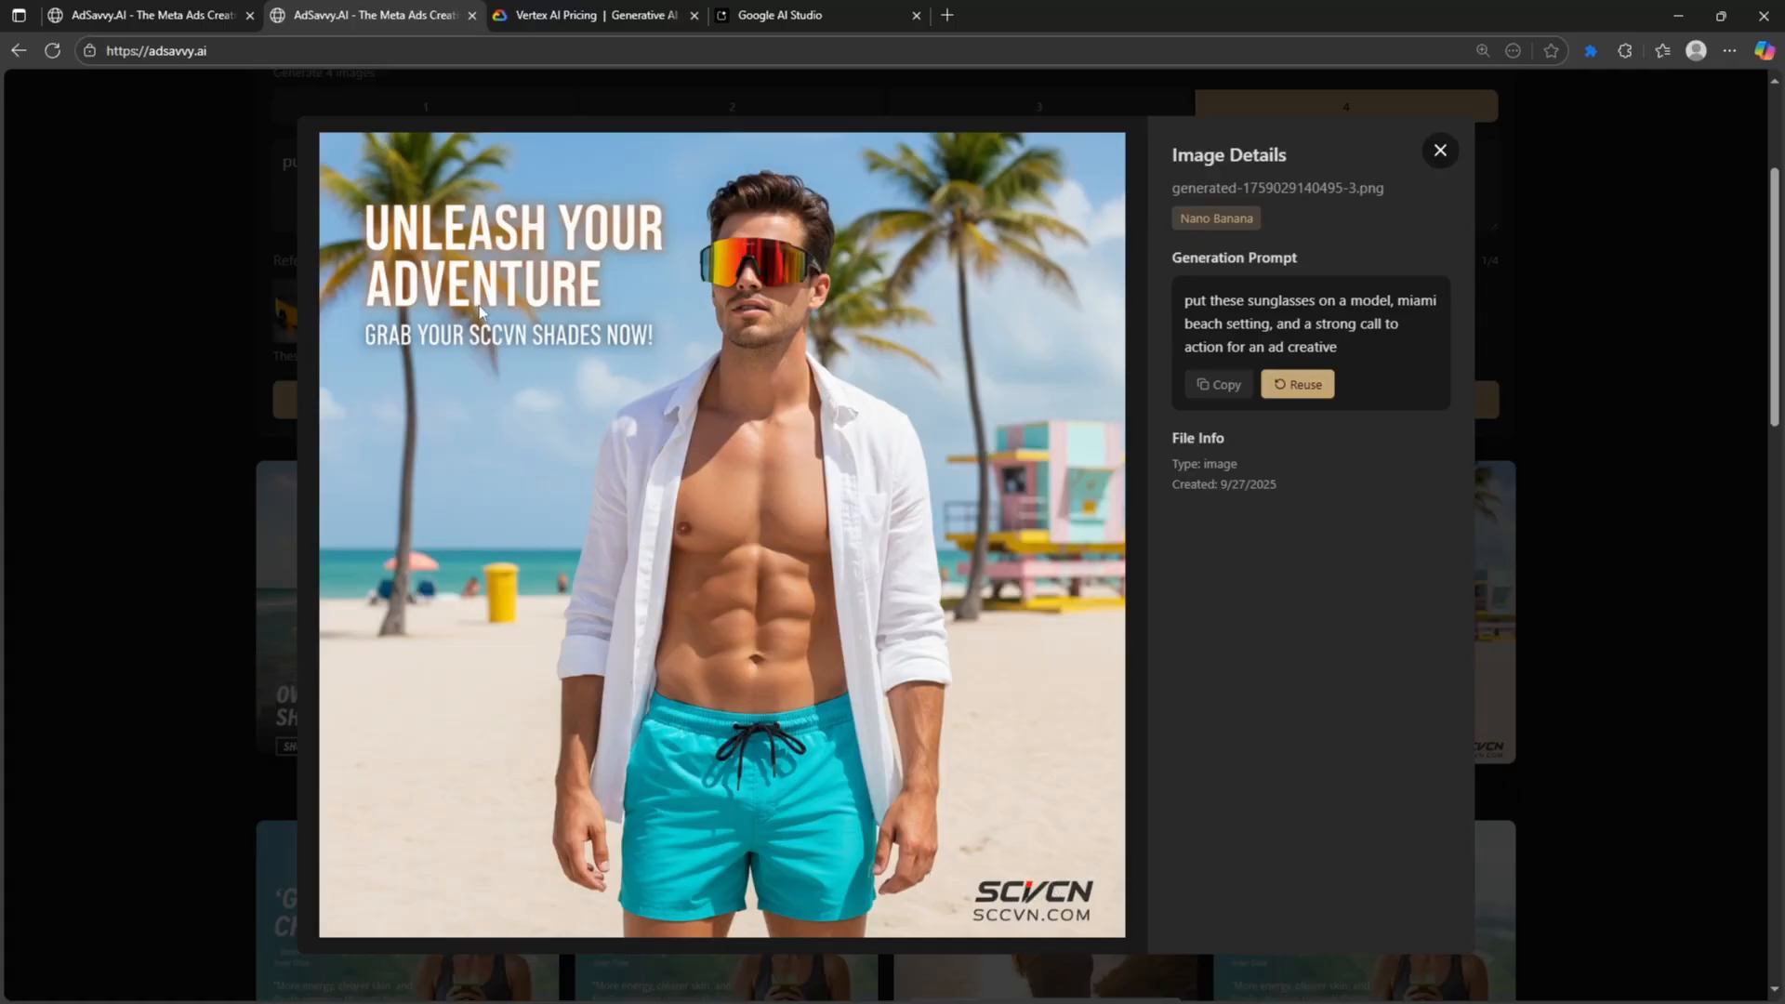
pyautogui.click(1440, 150)
pyautogui.scroll(3, 304, 682)
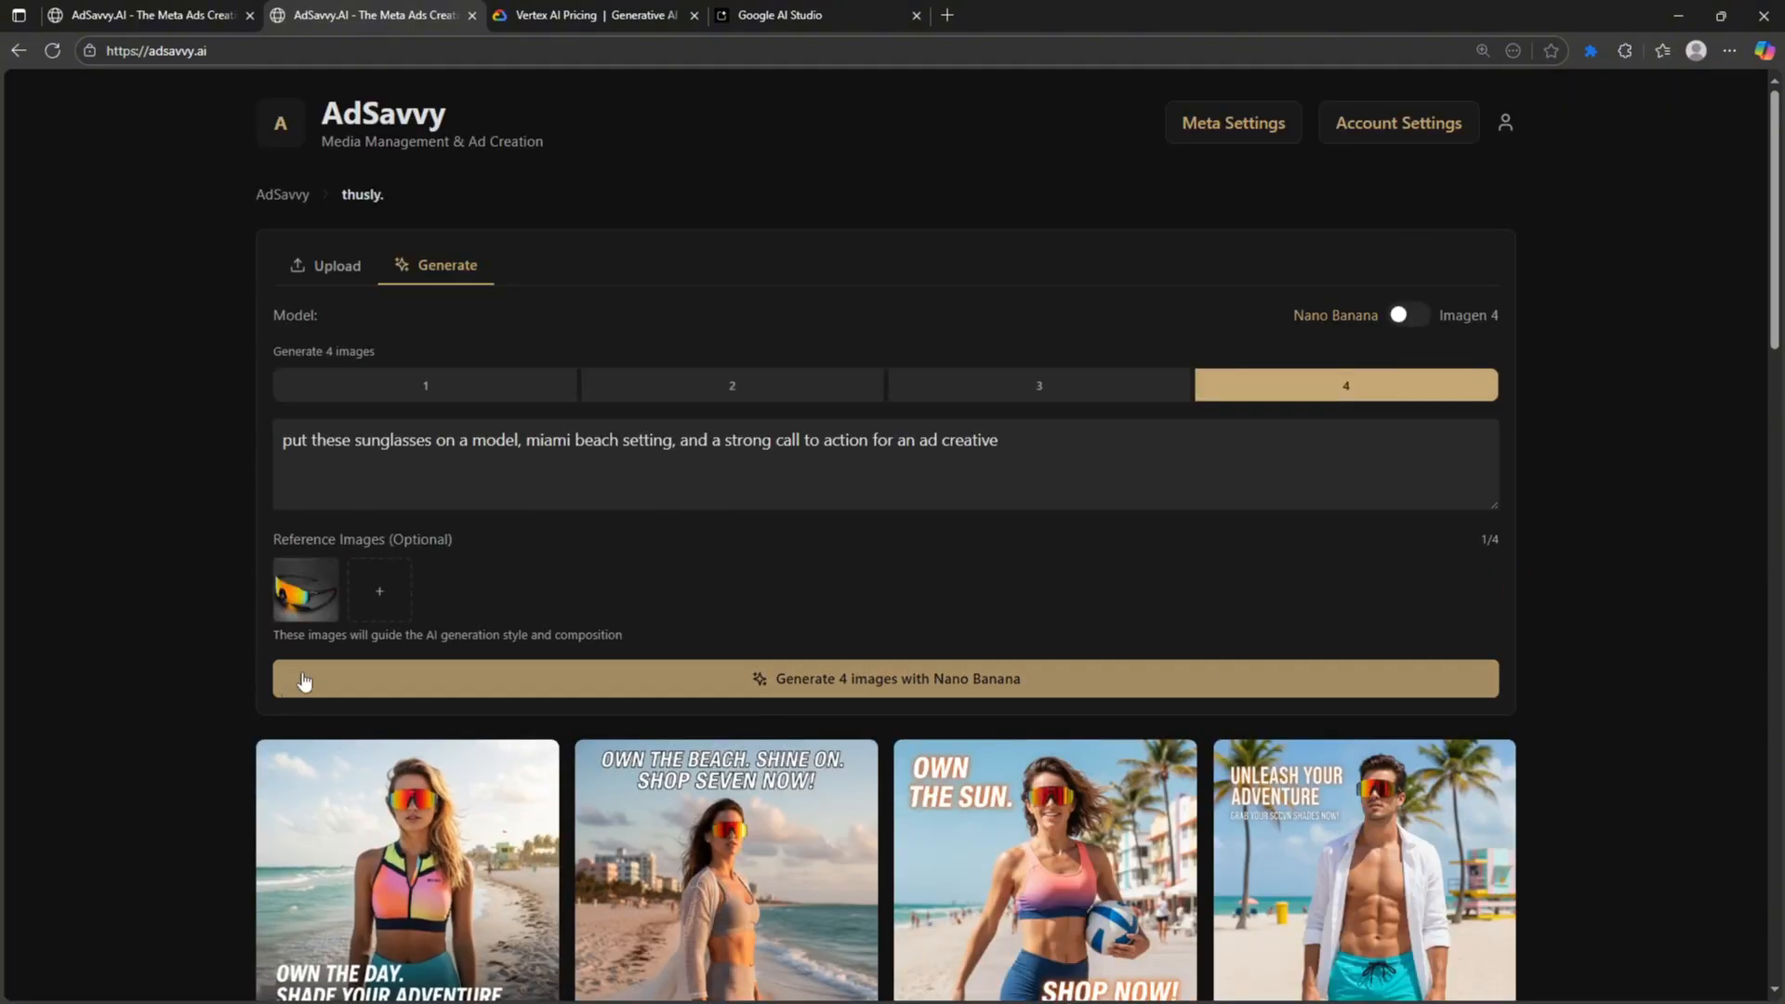
pyautogui.scroll(-3, 304, 681)
pyautogui.click(1400, 571)
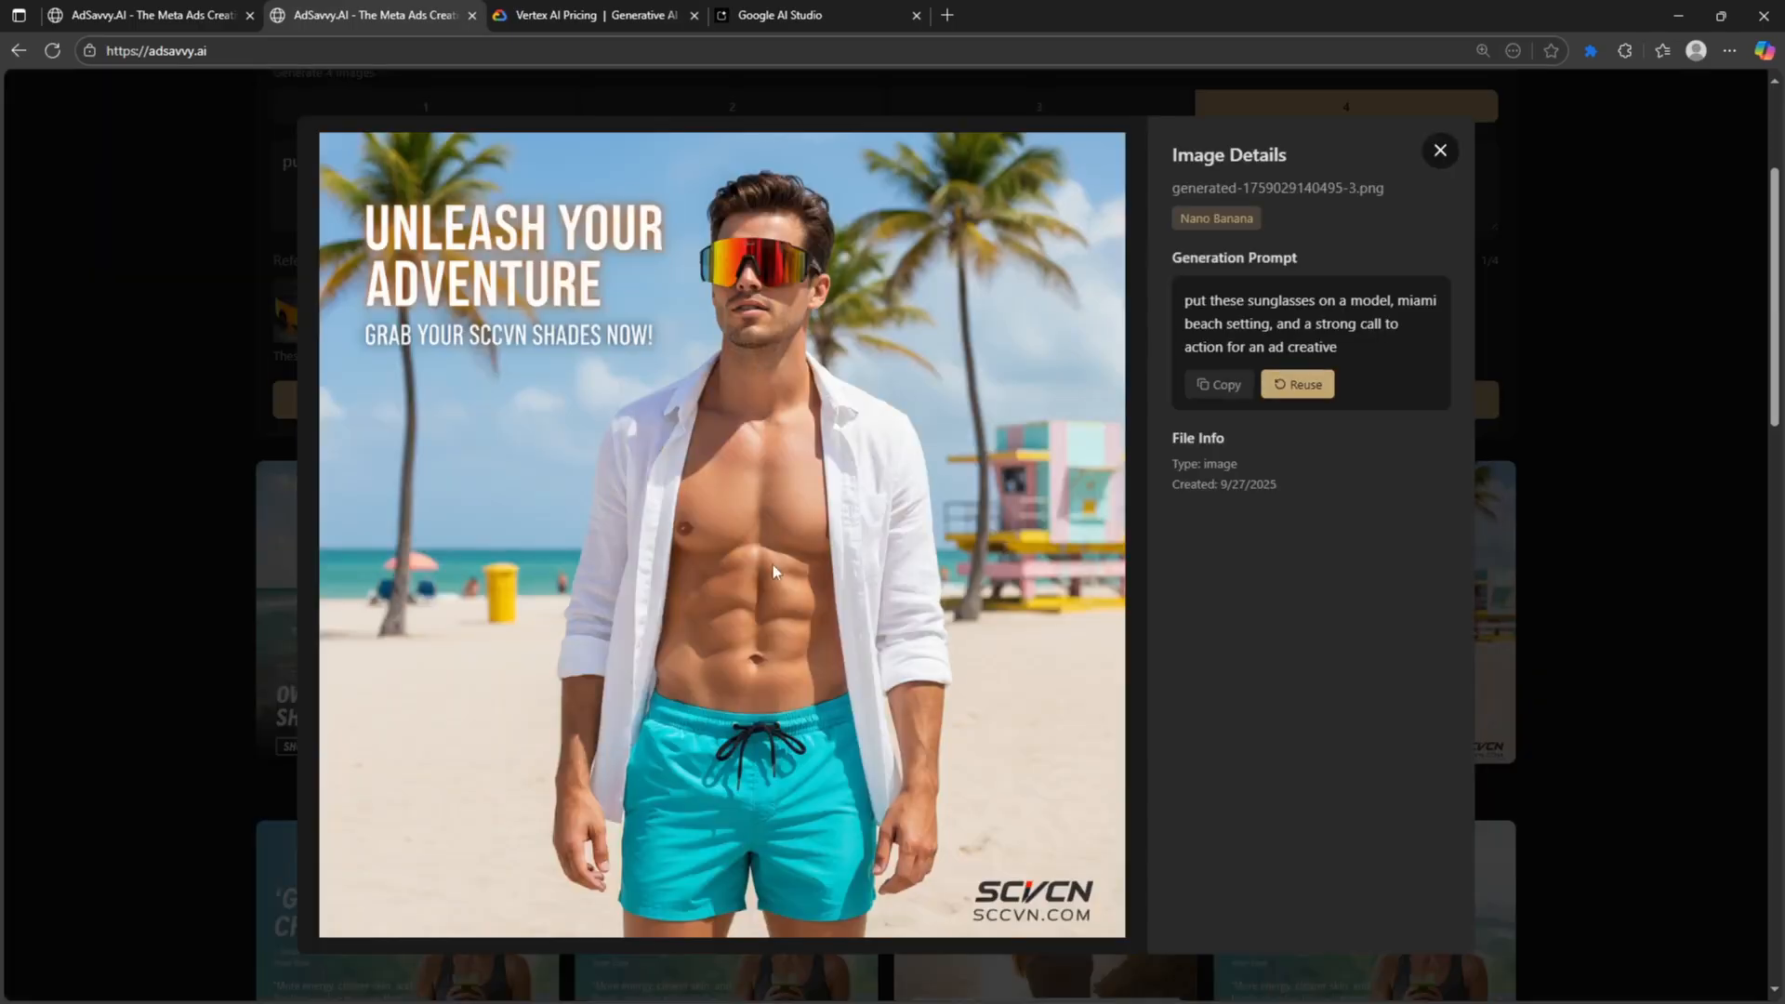
pyautogui.click(1438, 152)
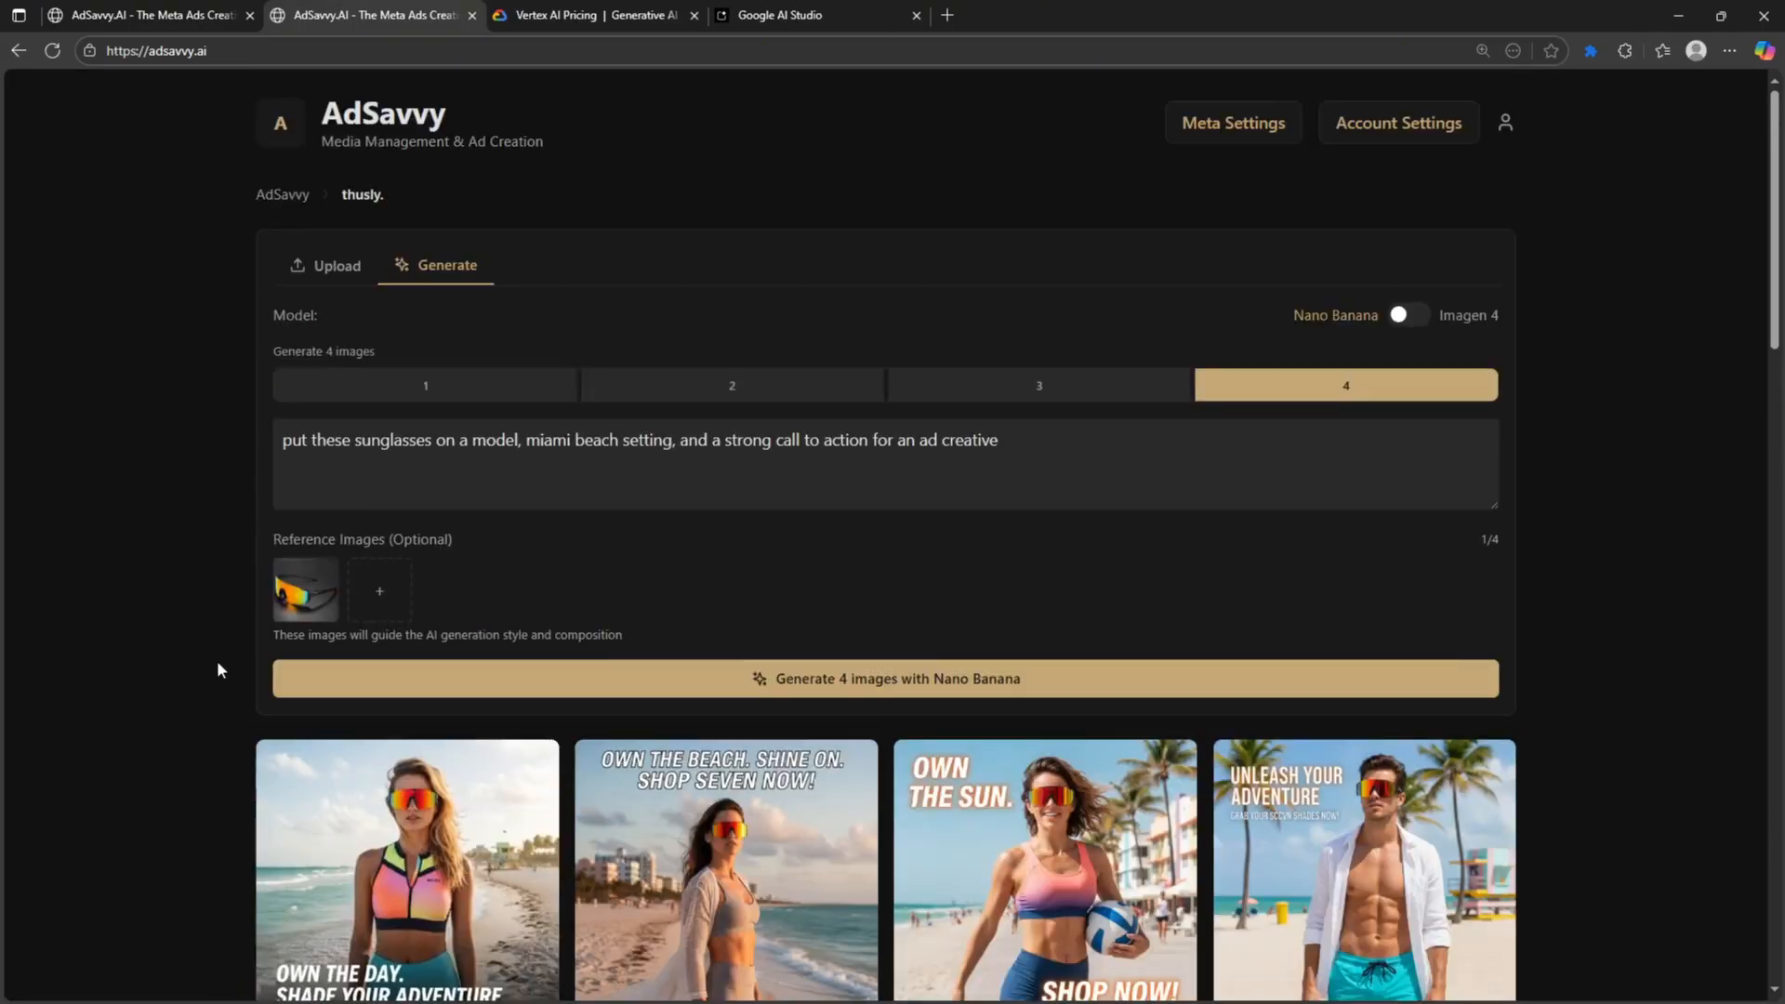
pyautogui.scroll(-2, 226, 704)
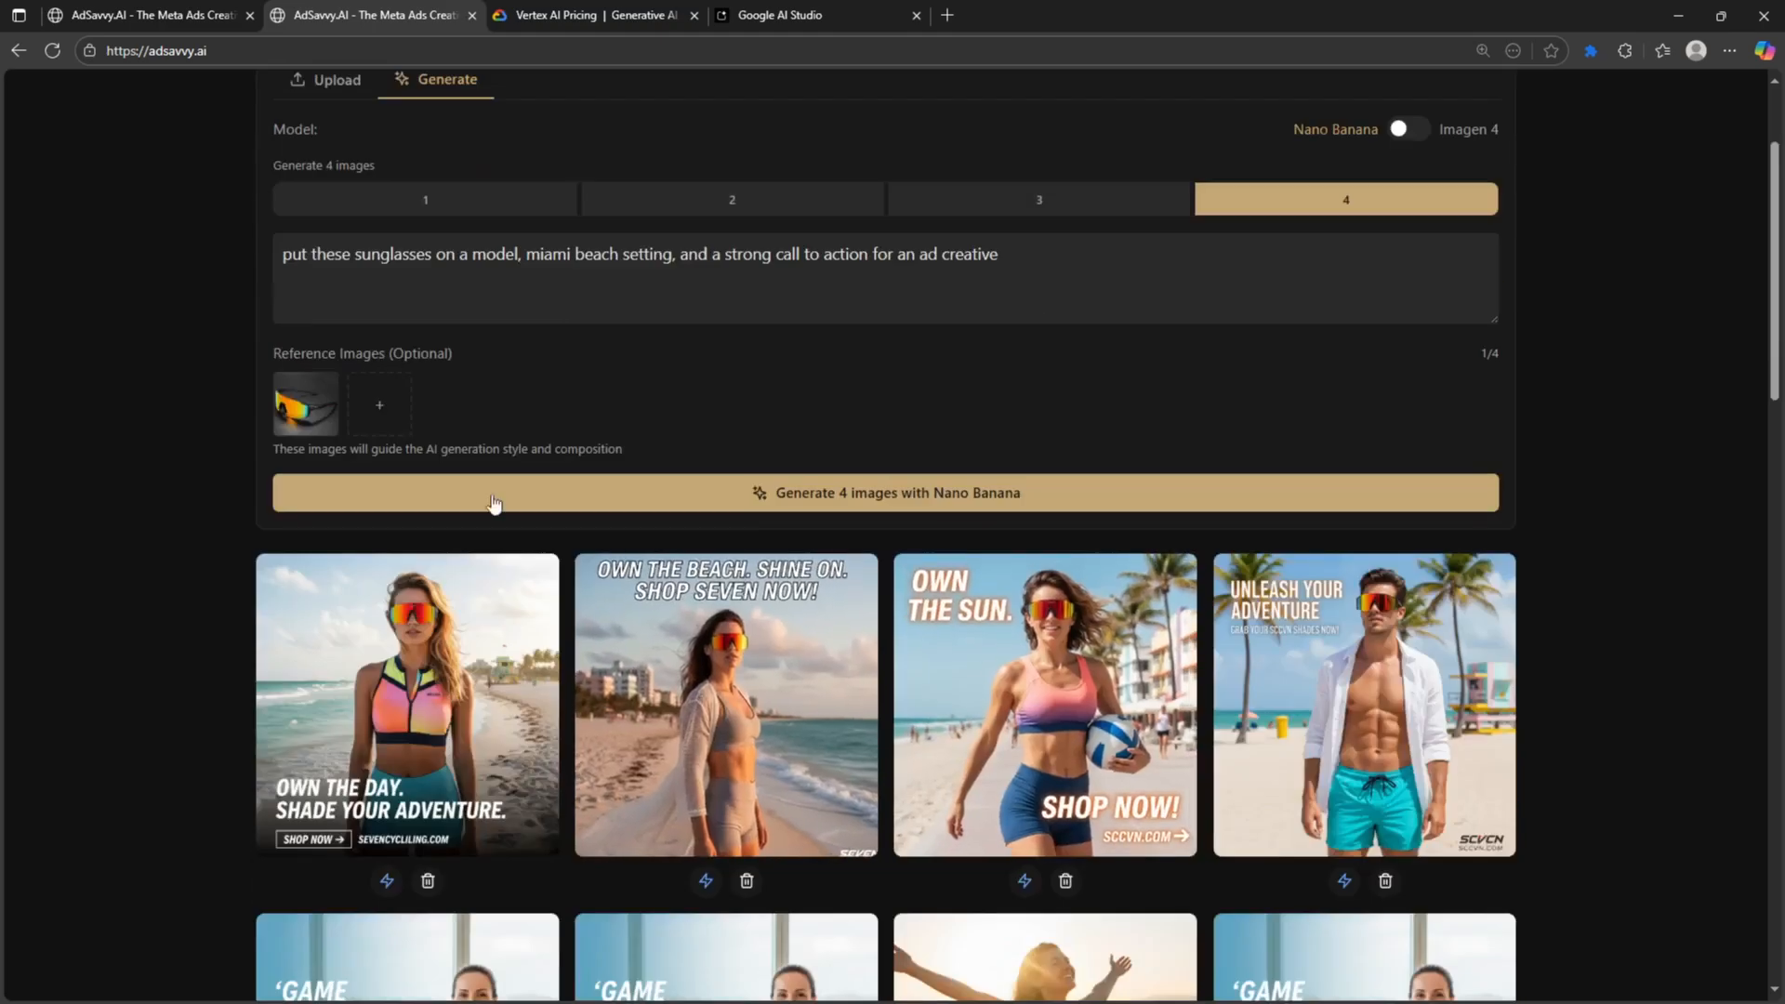
pyautogui.scroll(-3, 539, 579)
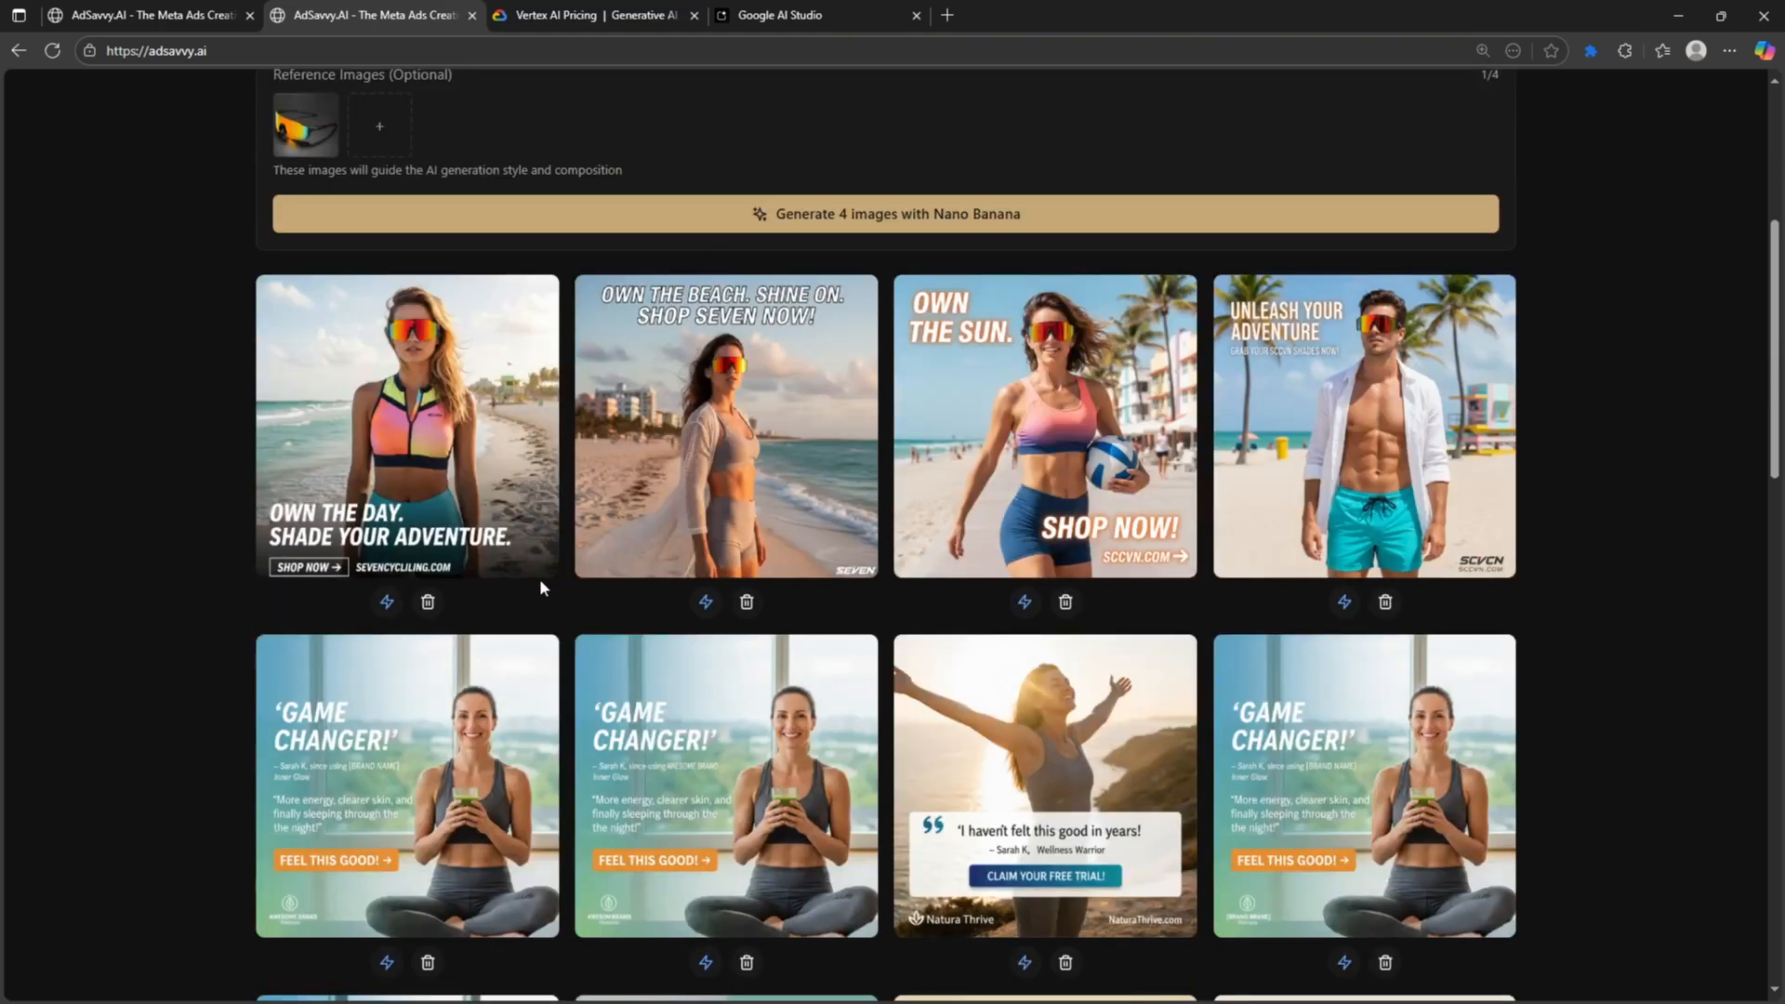
pyautogui.scroll(4, 490, 632)
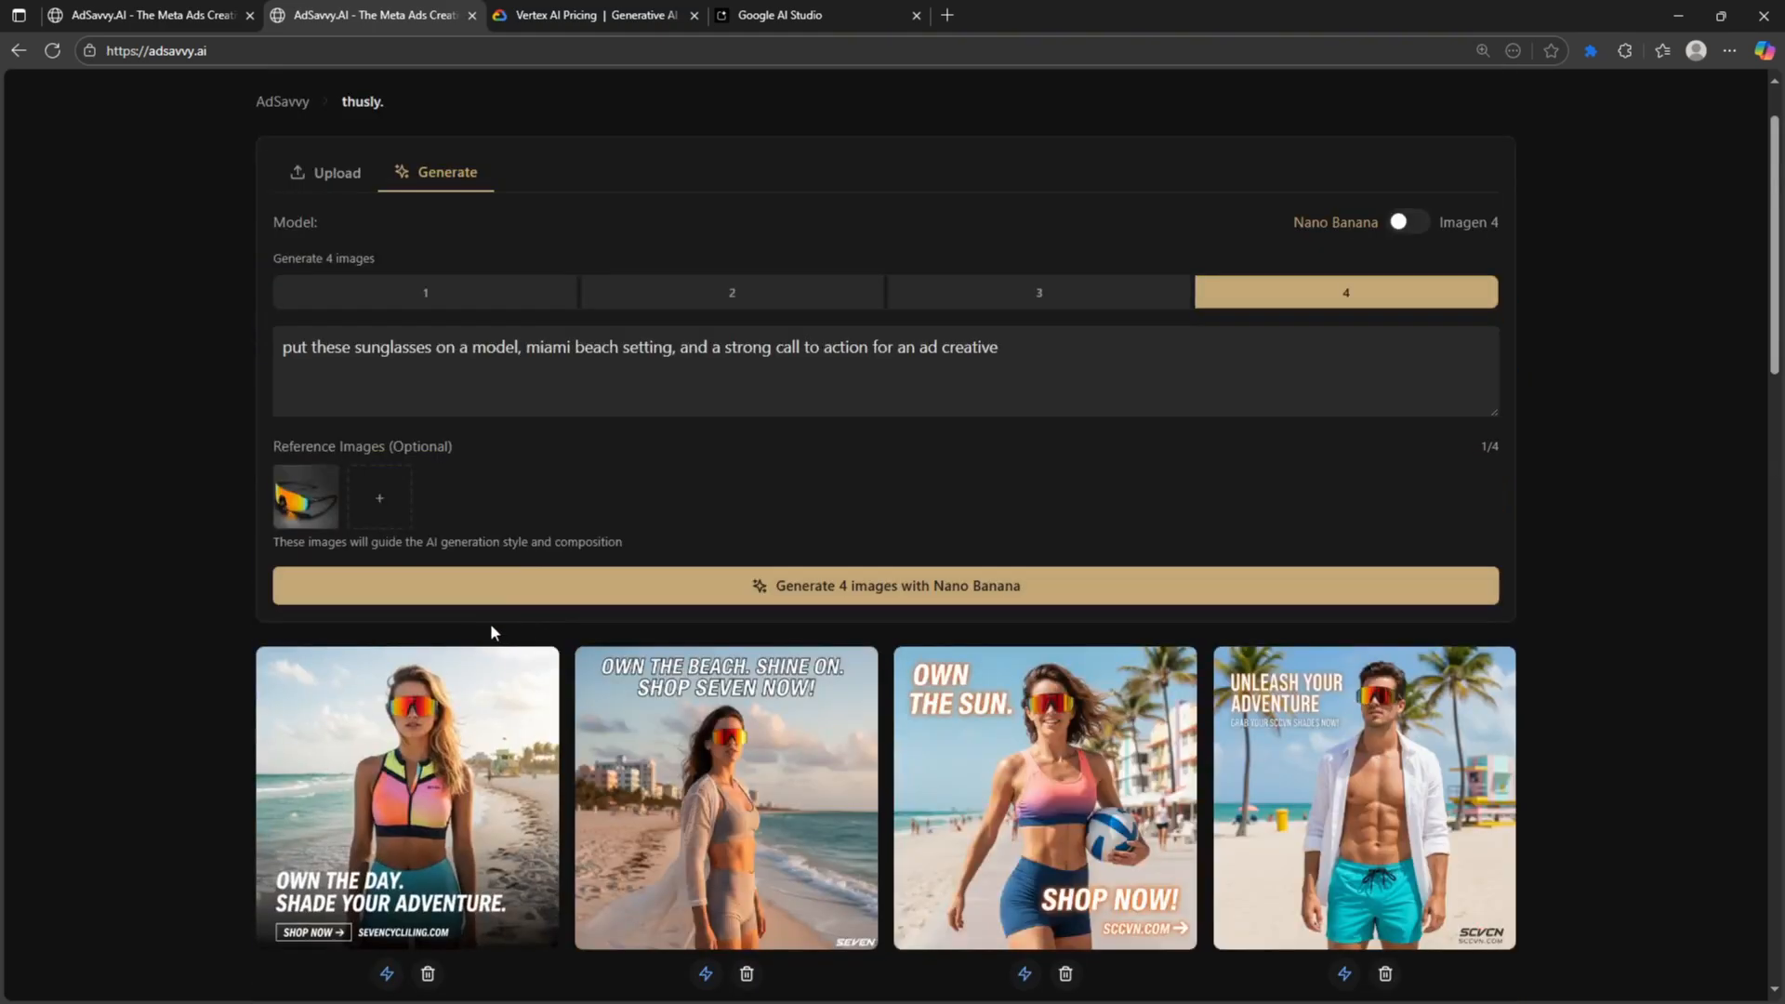
# - Add the GAME CHANGER ad as a second reference and set the prompt 'put these sunglasses on this girl'
pyautogui.click(370, 500)
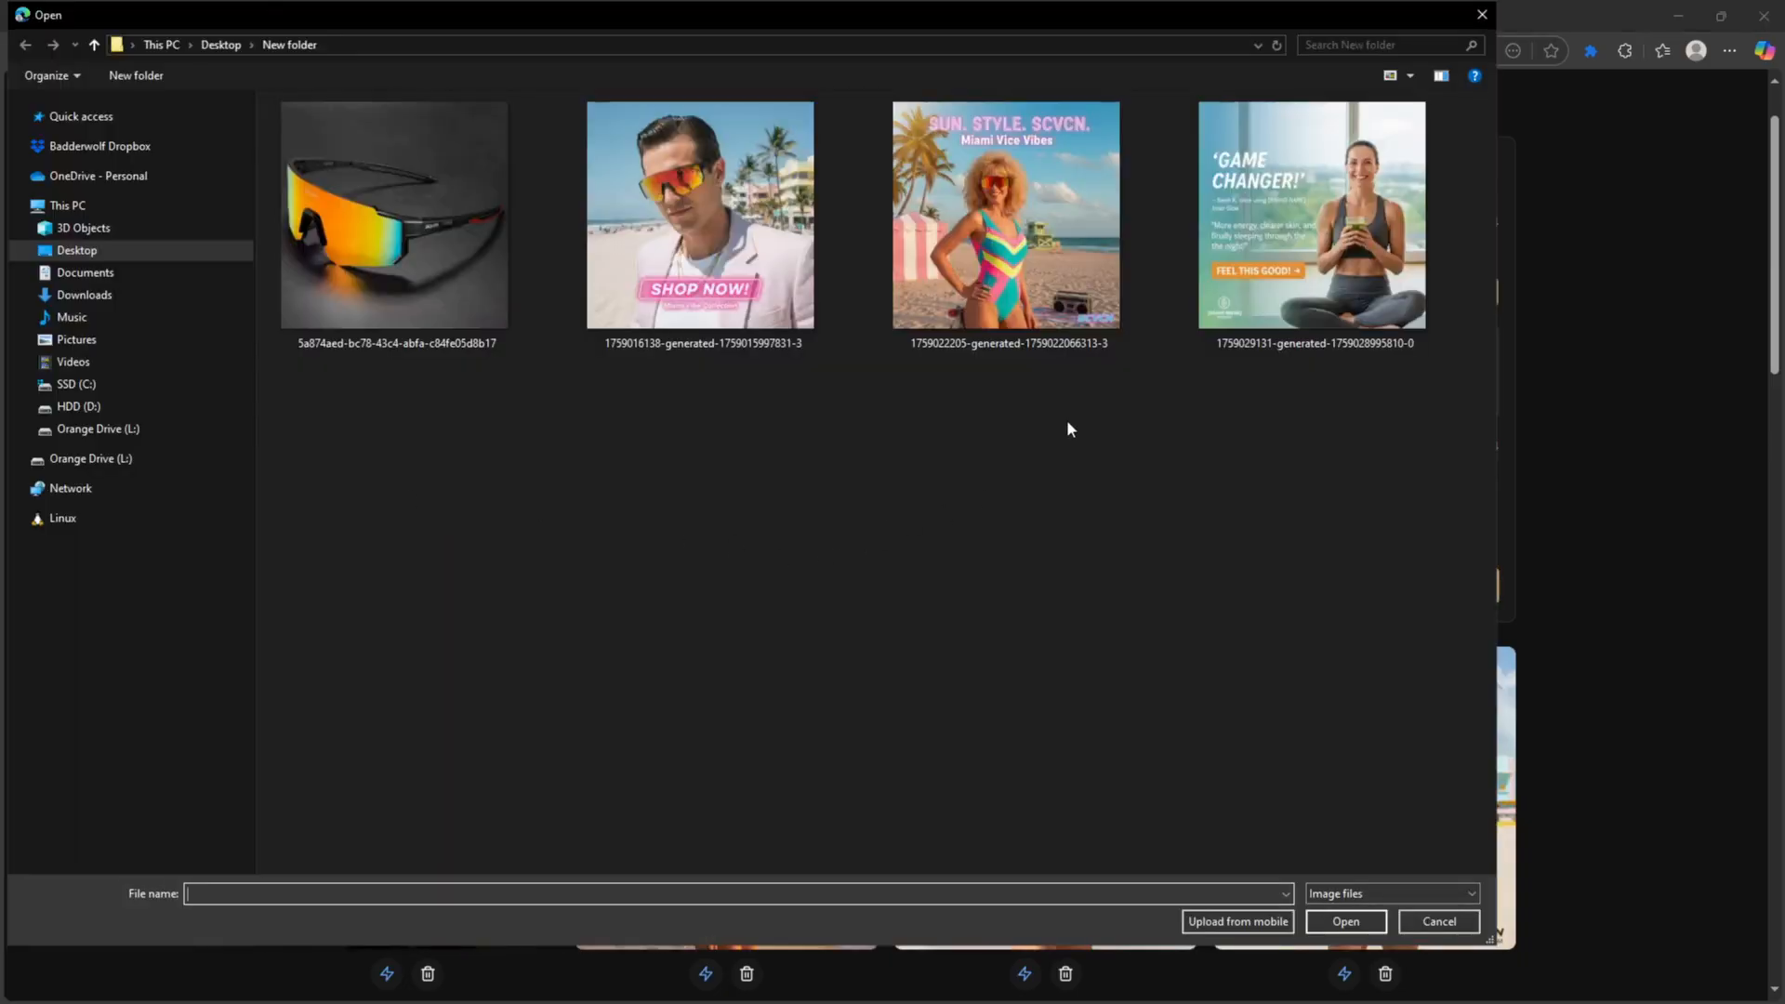
pyautogui.doubleClick(1294, 281)
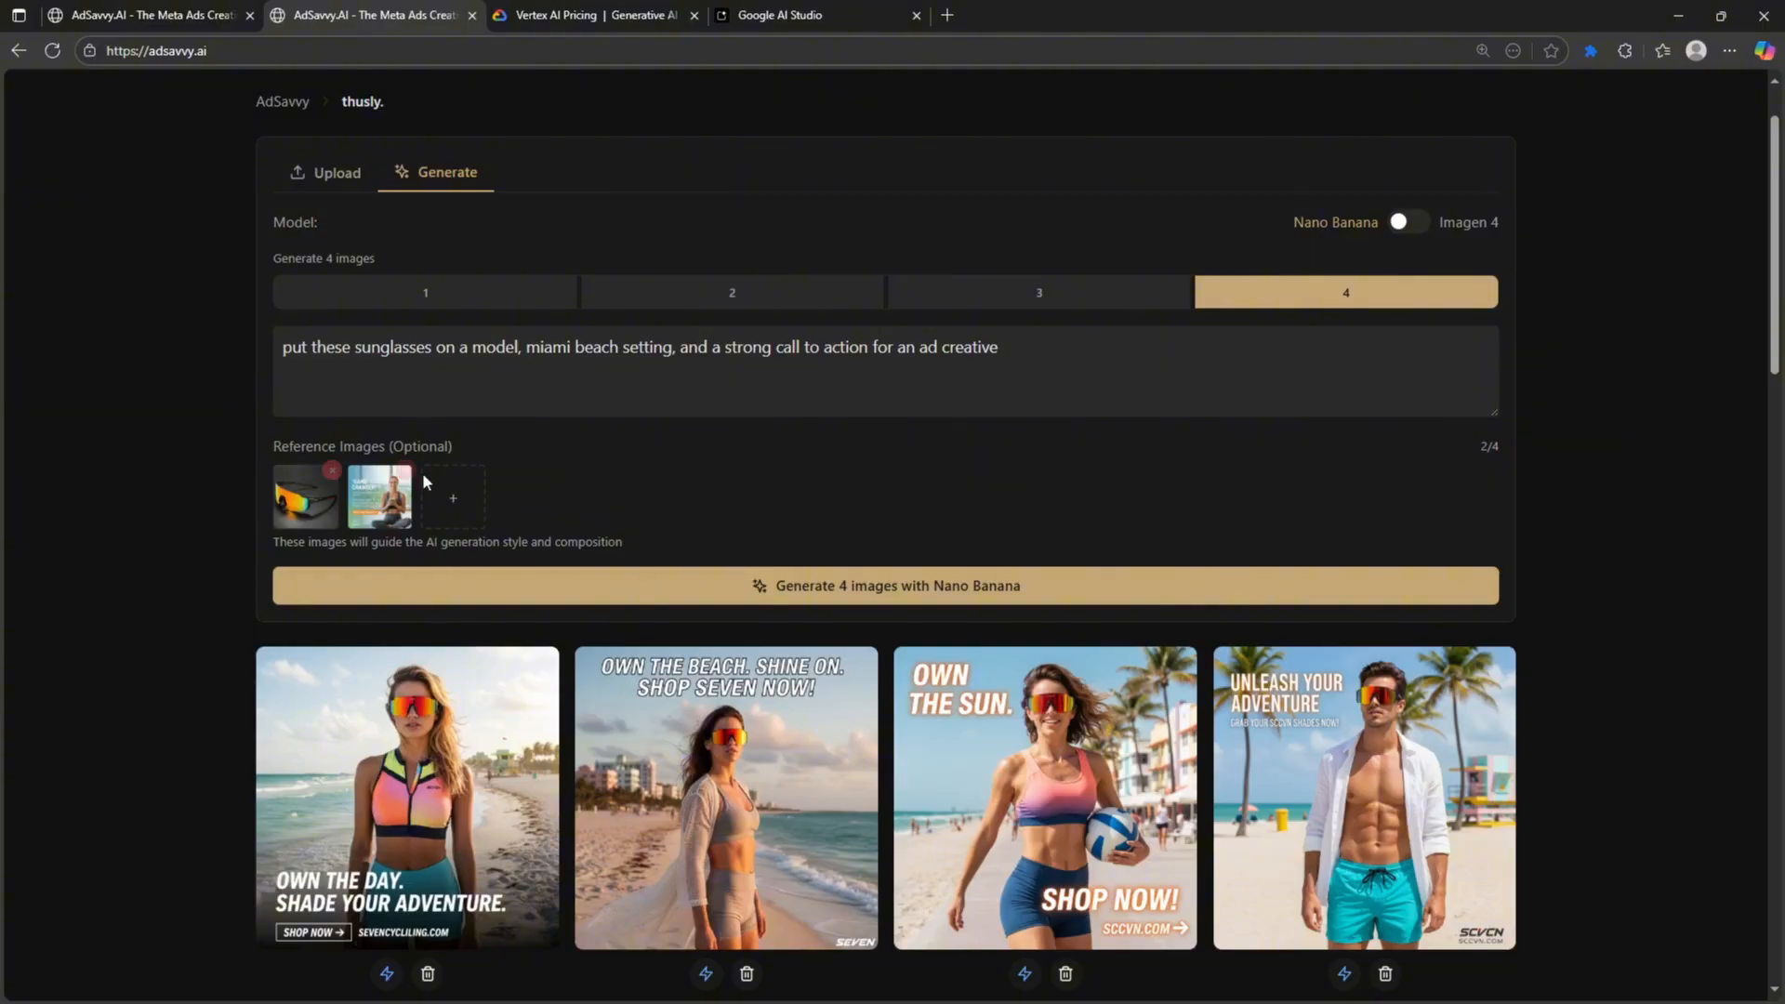
pyautogui.click(469, 382)
pyautogui.hotkey('ctrl', 'a')
pyautogui.press('BackSpace')
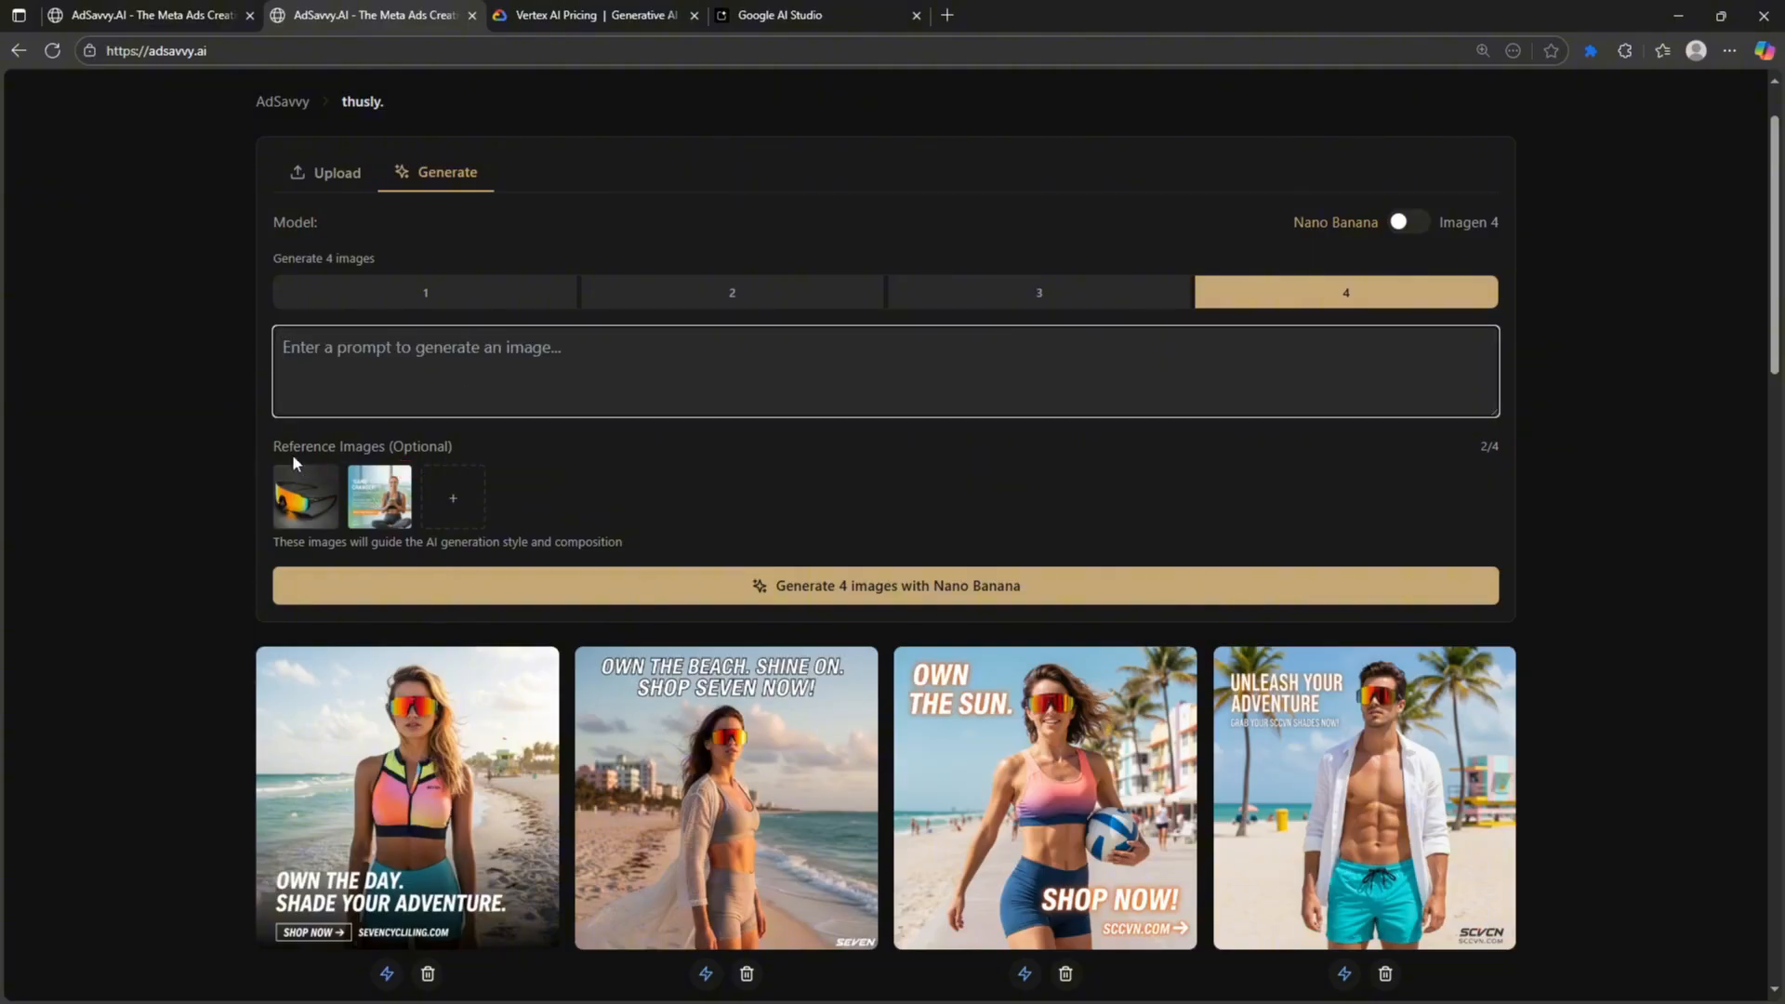
pyautogui.moveTo(294, 514)
pyautogui.write('put hese')
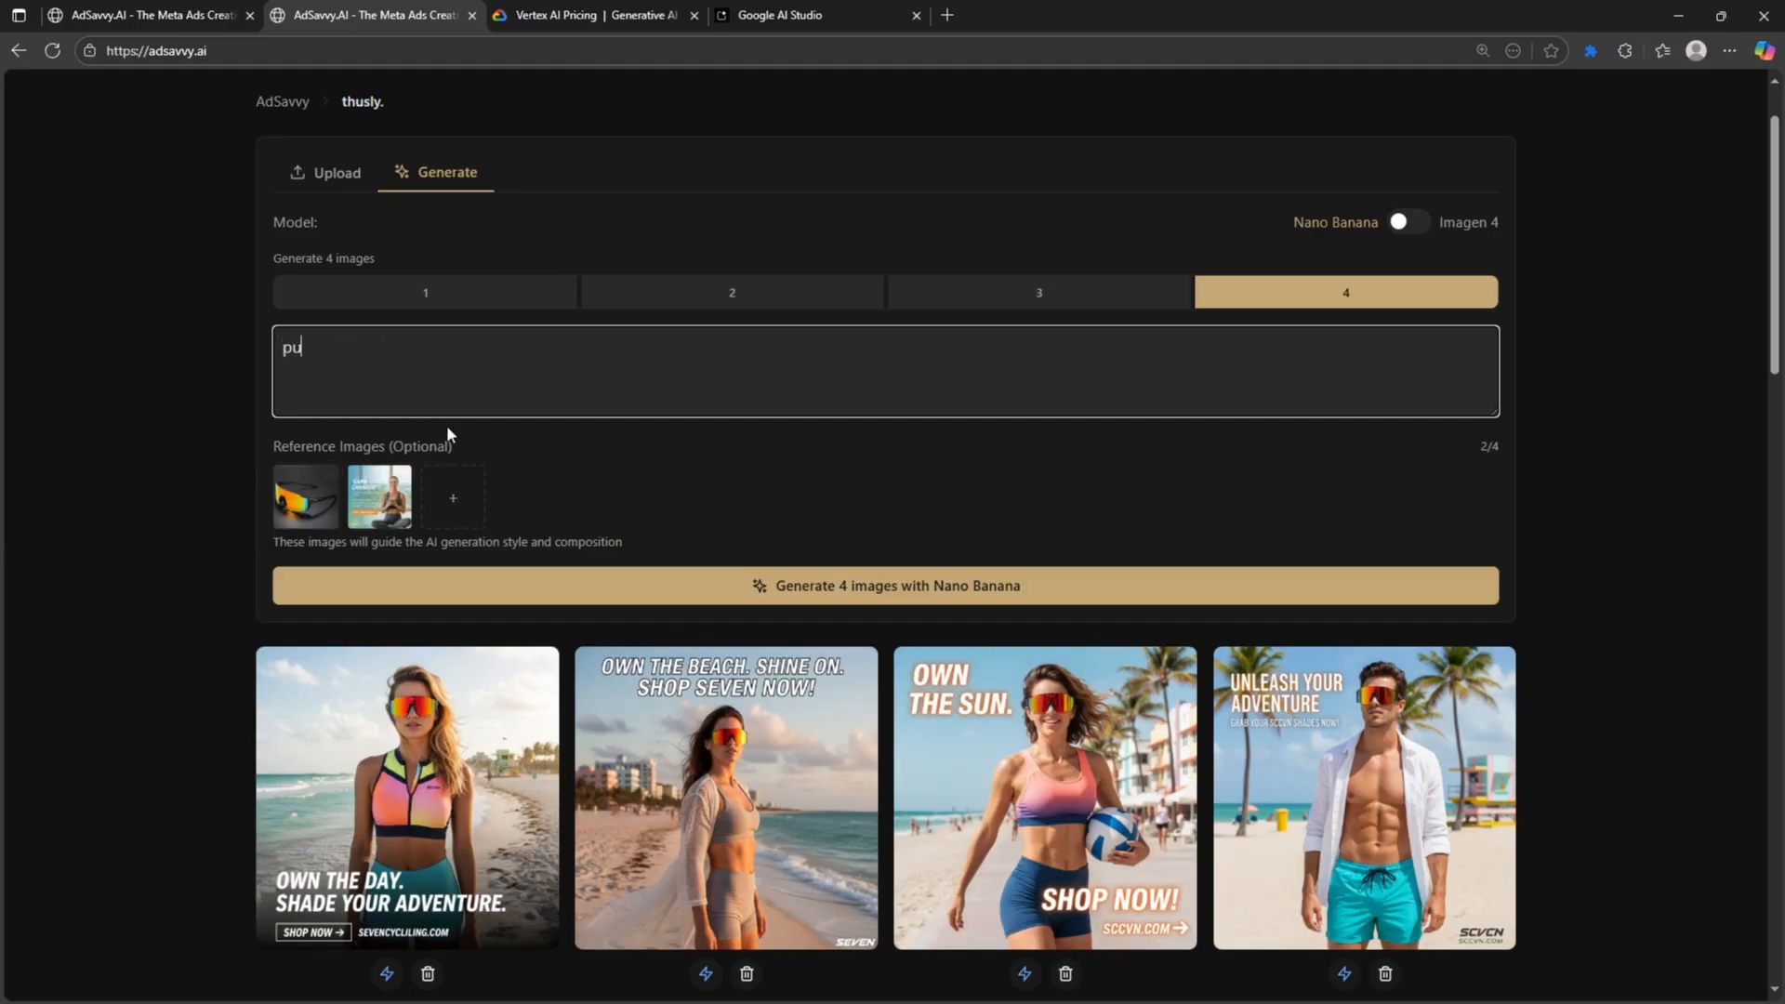
pyautogui.press('BackSpace')
pyautogui.press('BackSpace')
pyautogui.press('BackSpace')
pyautogui.press('BackSpace')
pyautogui.write('these sunglasses on this girl')
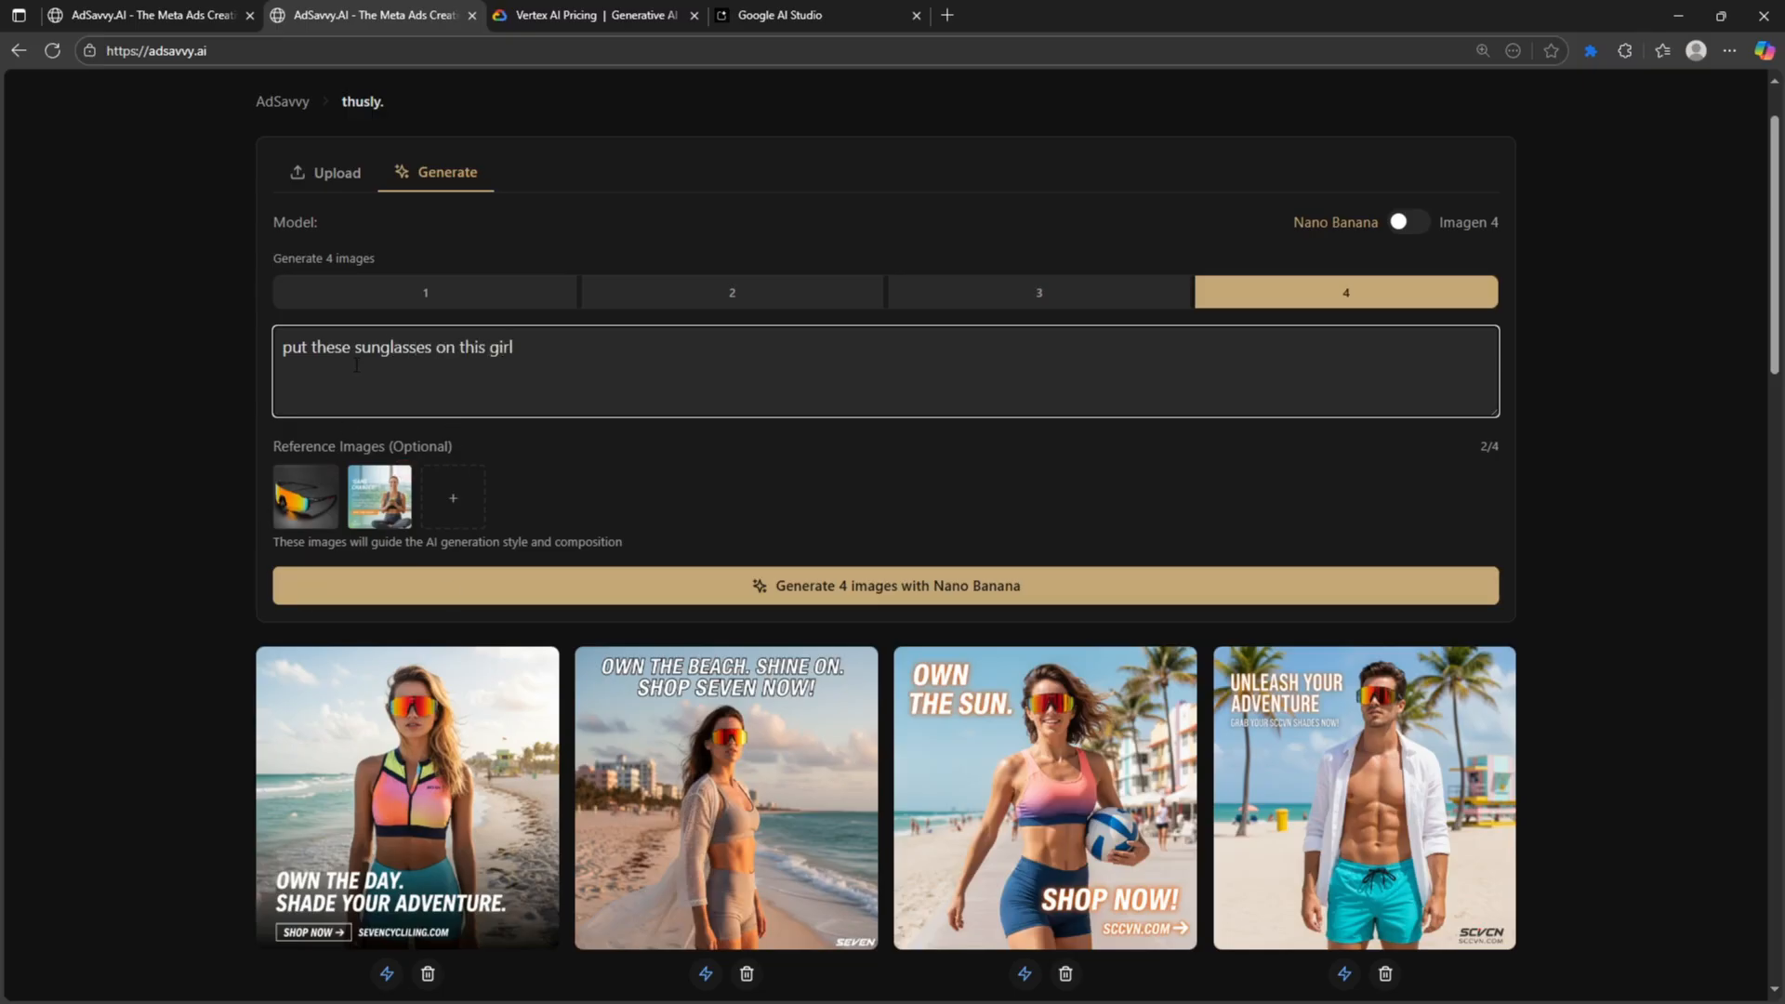
# - Generate 4 images and open the first result's details
pyautogui.click(781, 583)
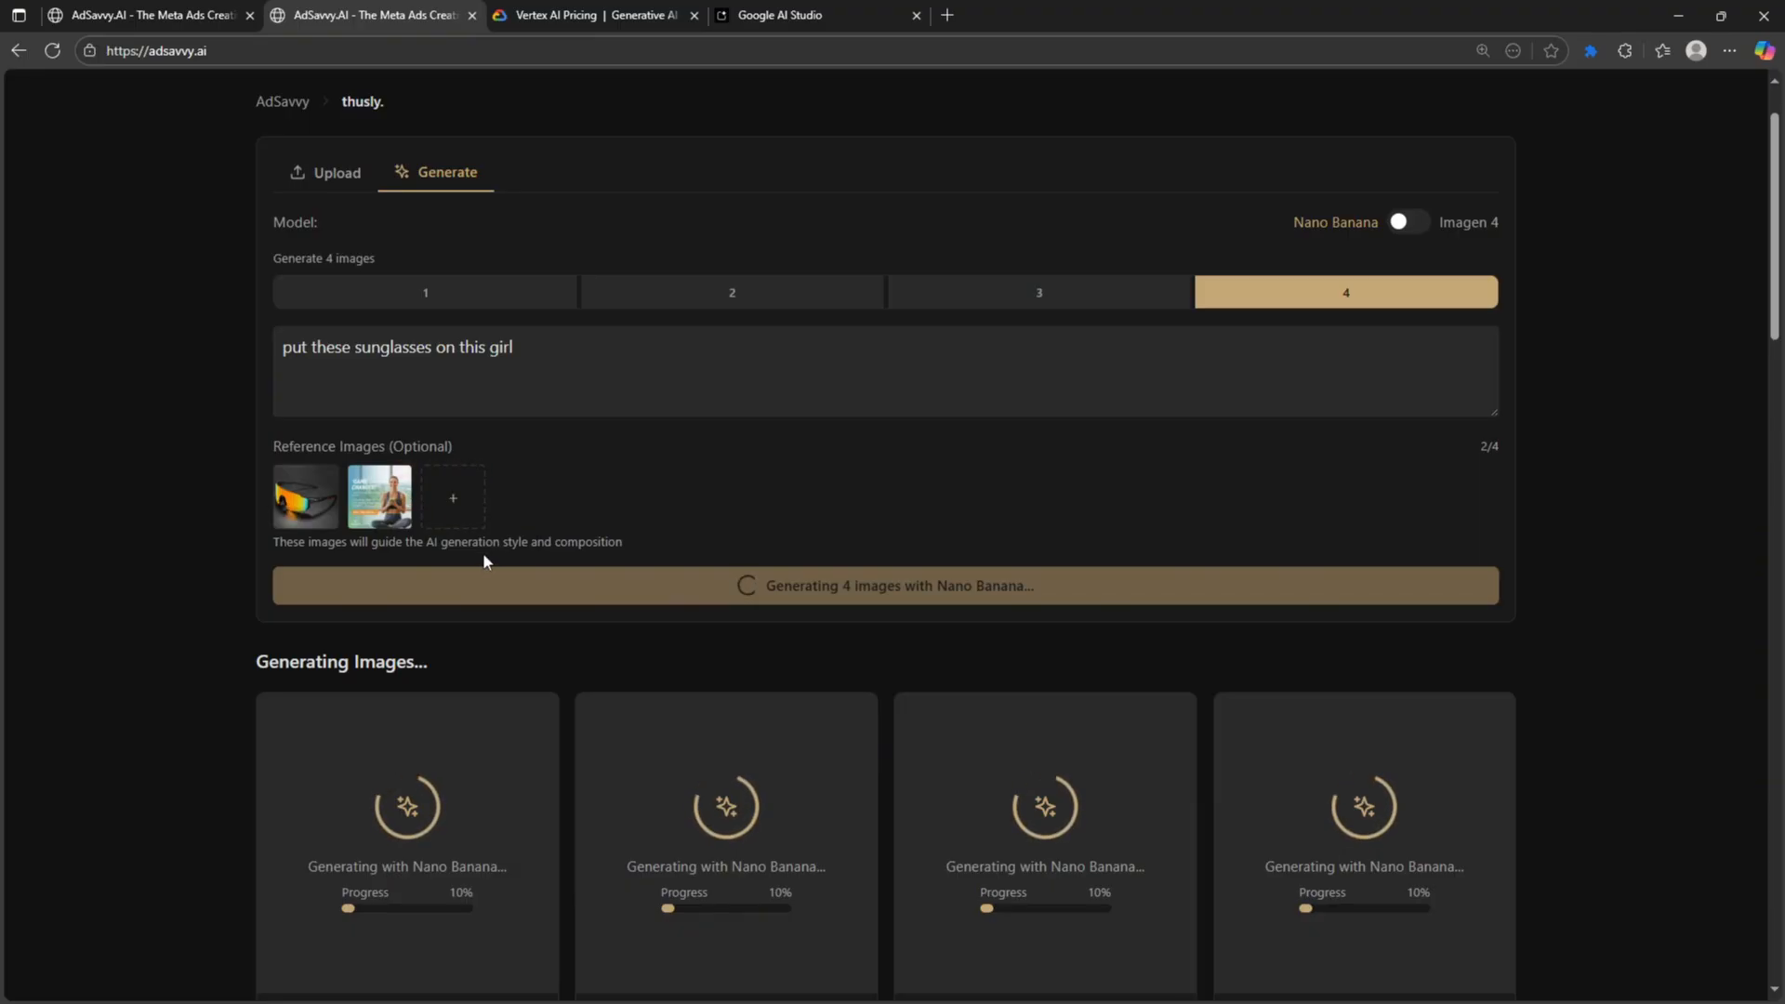
pyautogui.scroll(-1, 420, 610)
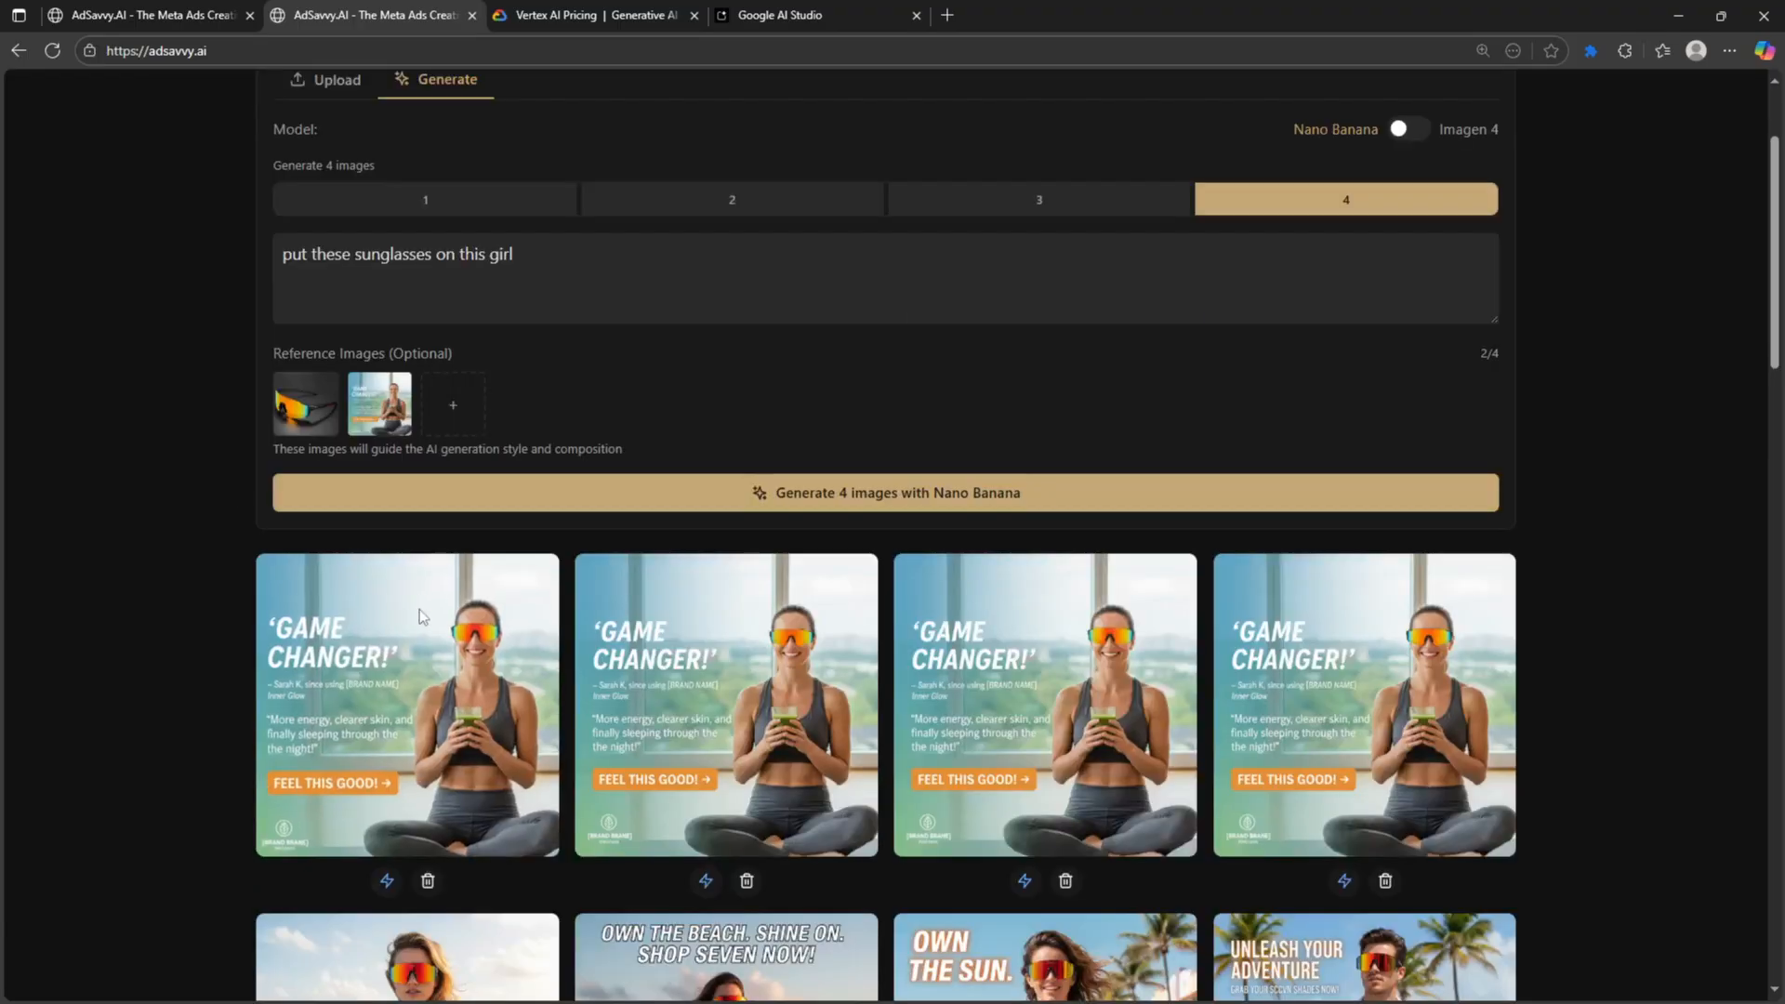
pyautogui.click(423, 608)
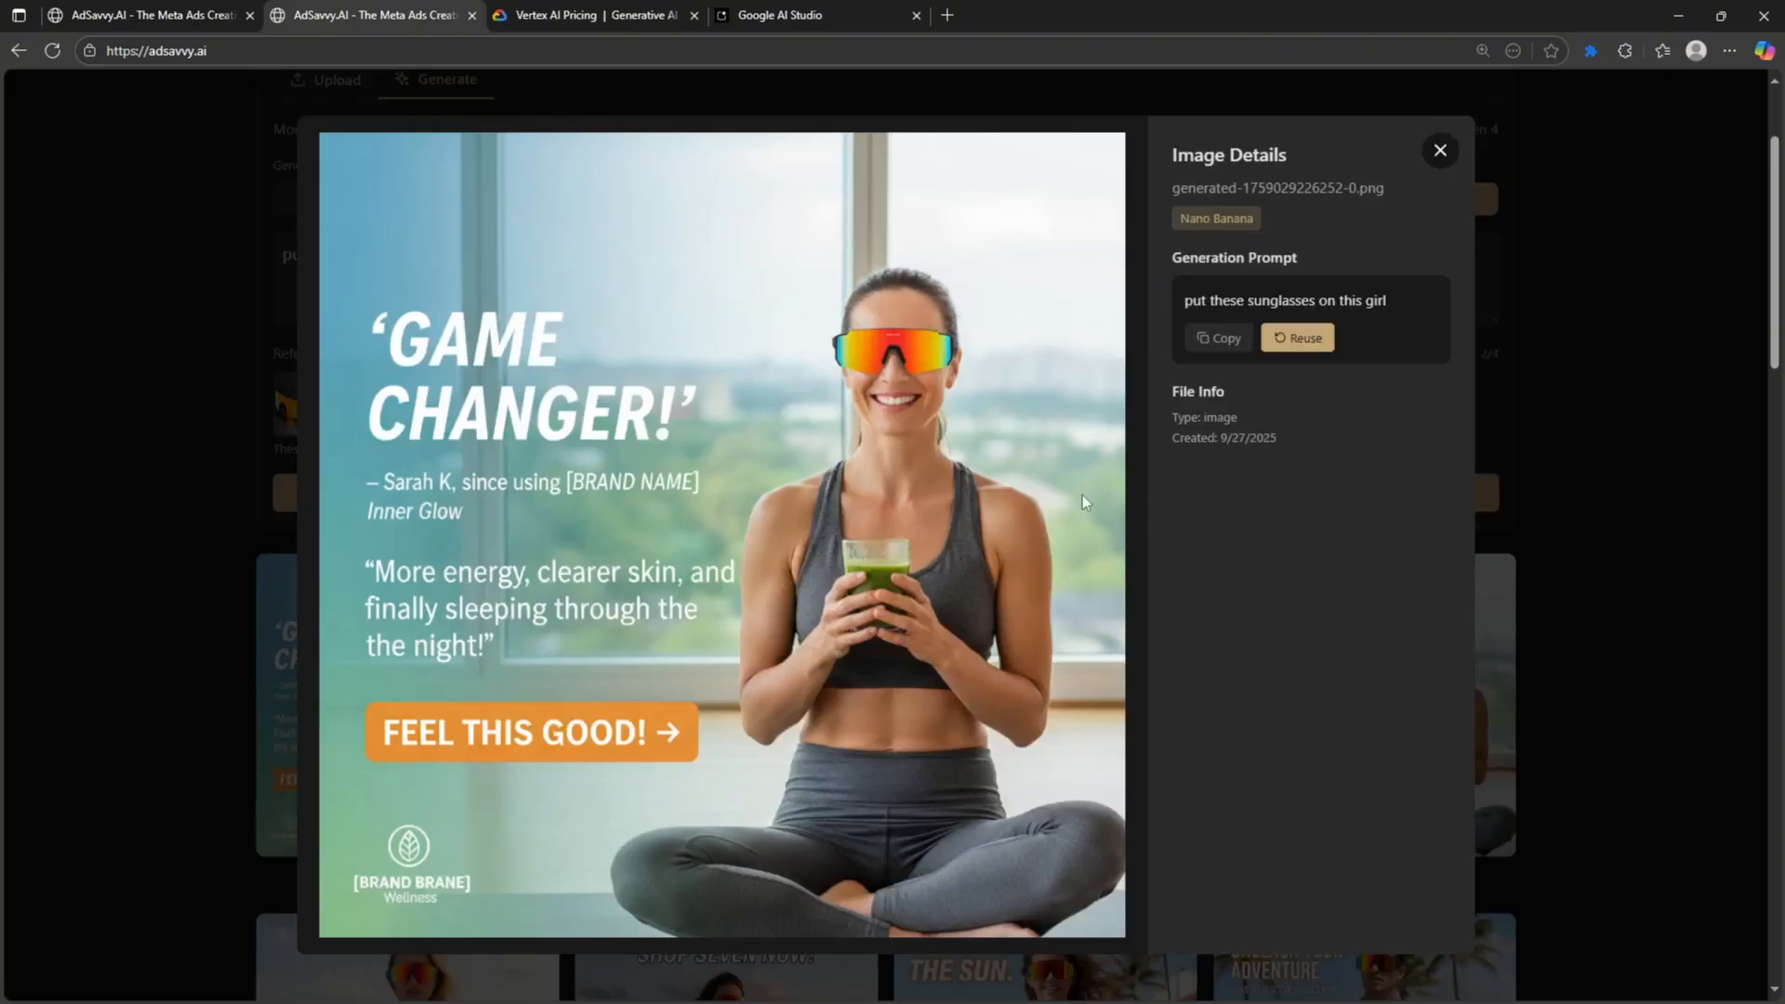
pyautogui.click(1439, 170)
pyautogui.click(750, 610)
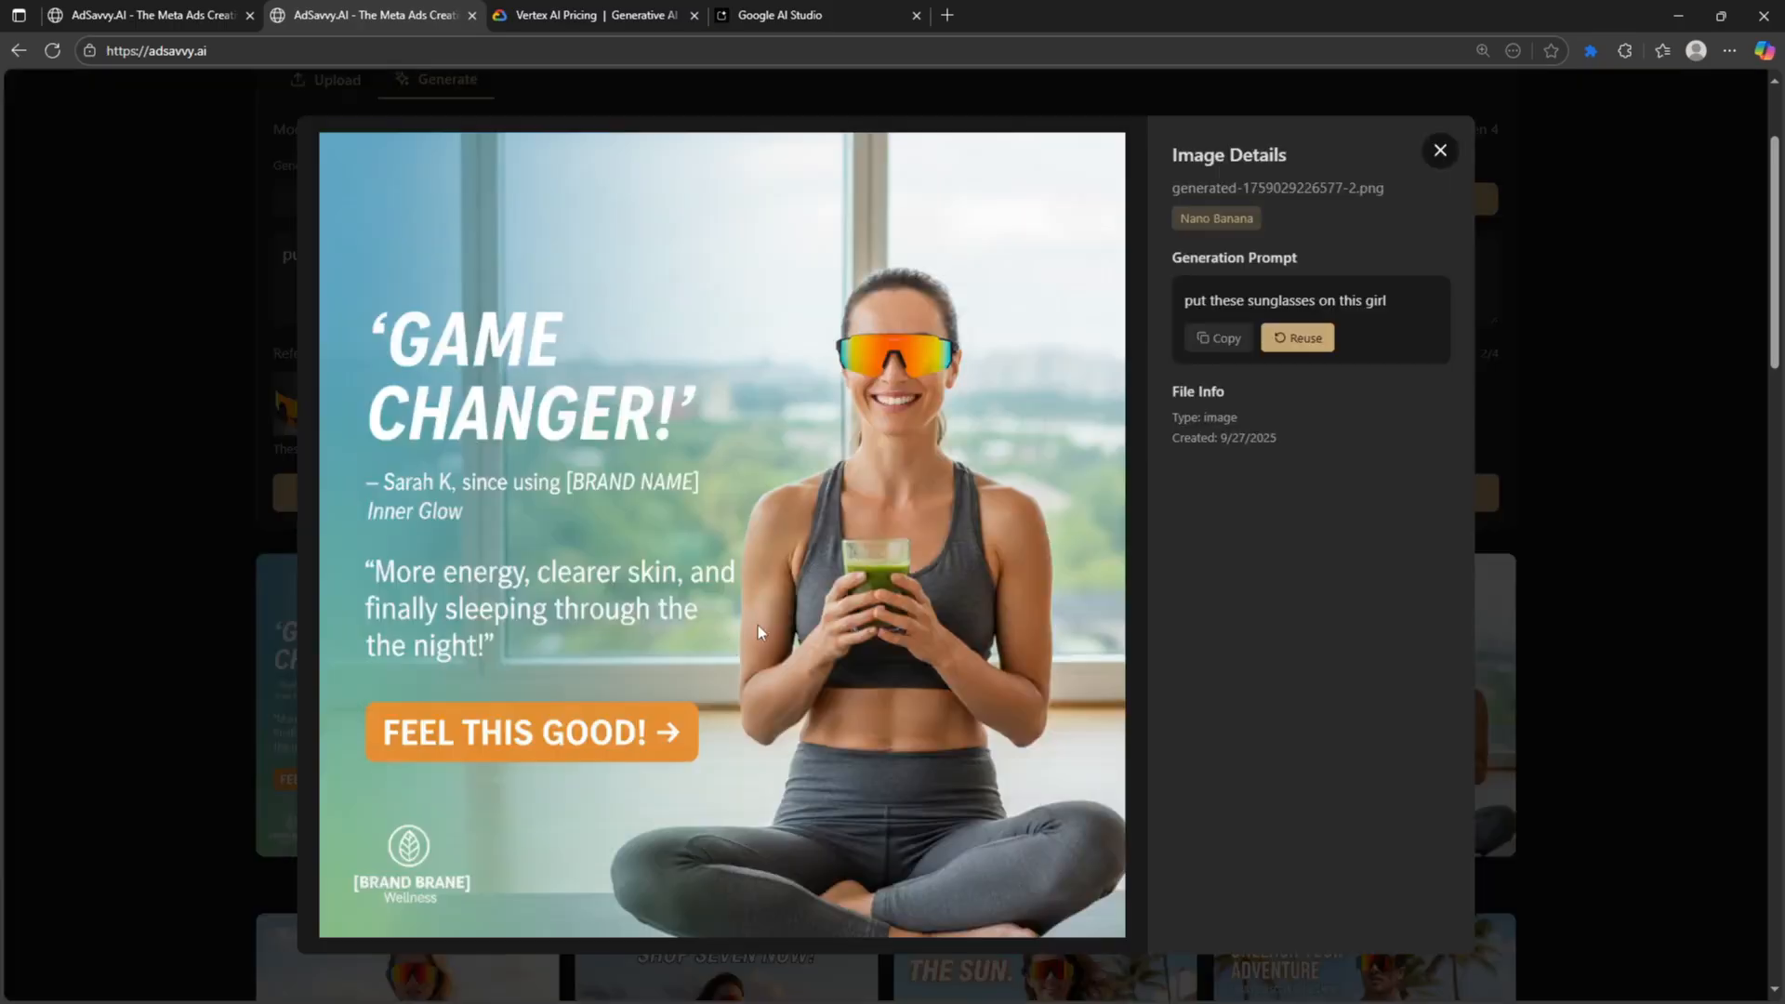
pyautogui.click(1484, 154)
pyautogui.scroll(-1, 1115, 572)
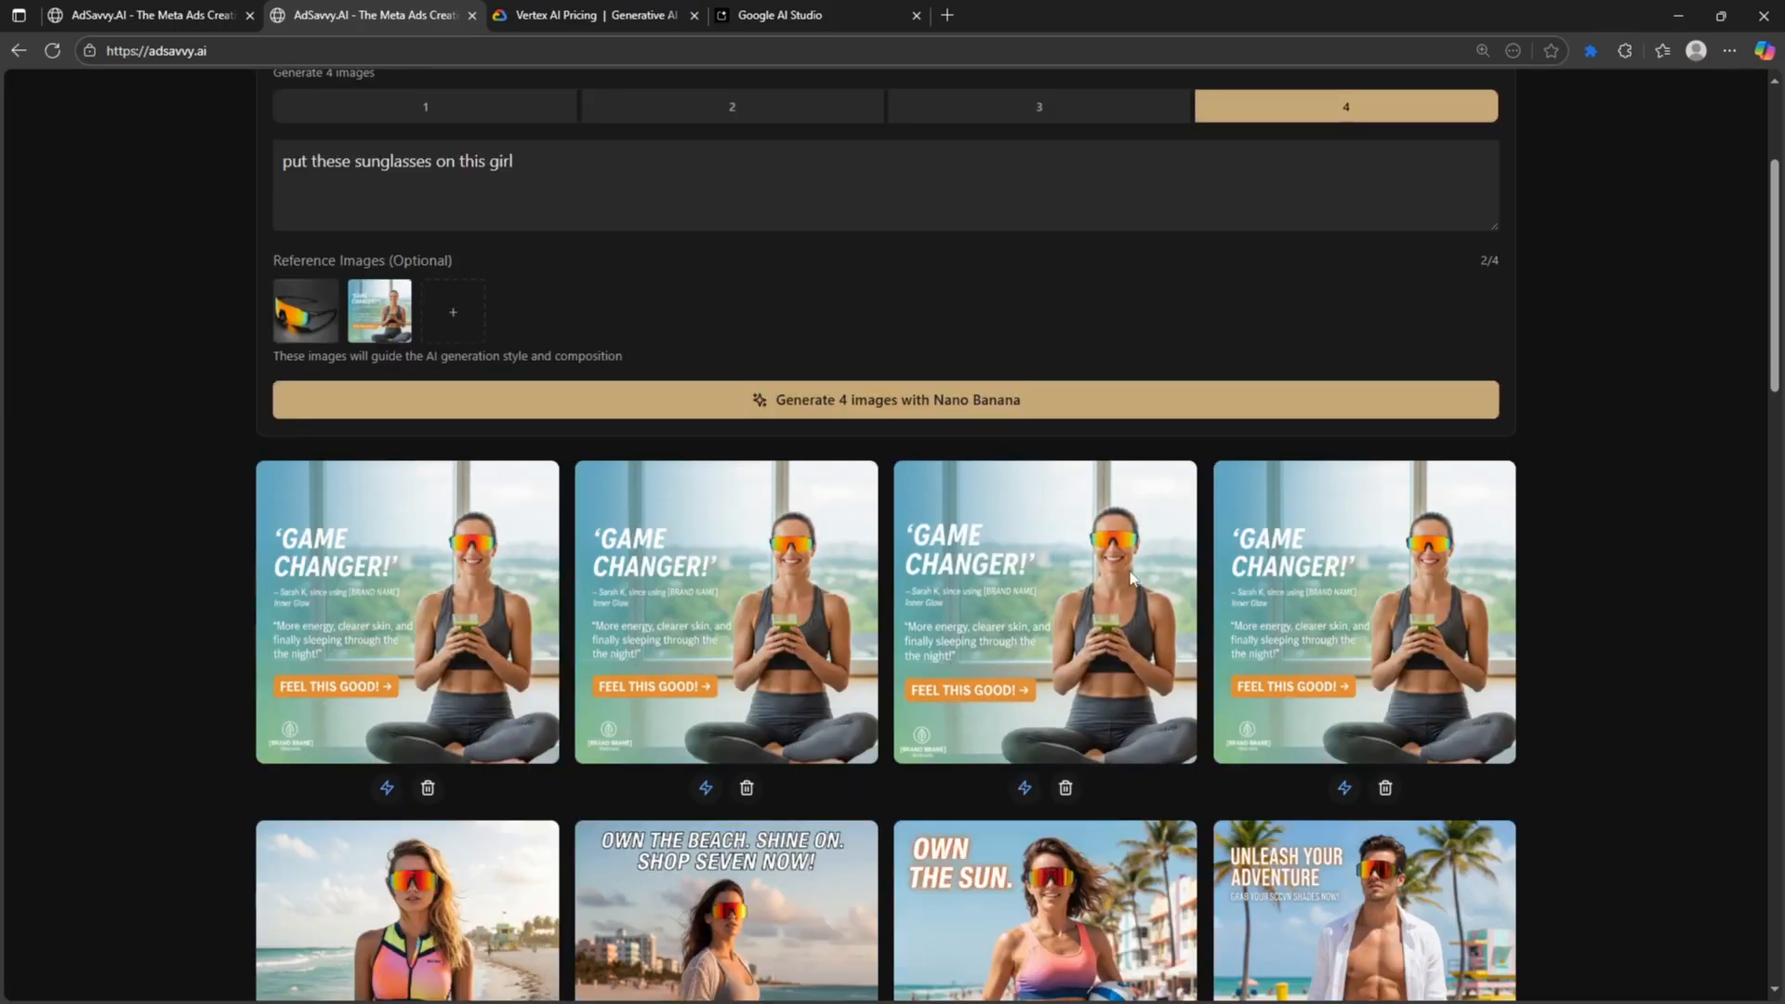
pyautogui.click(1132, 578)
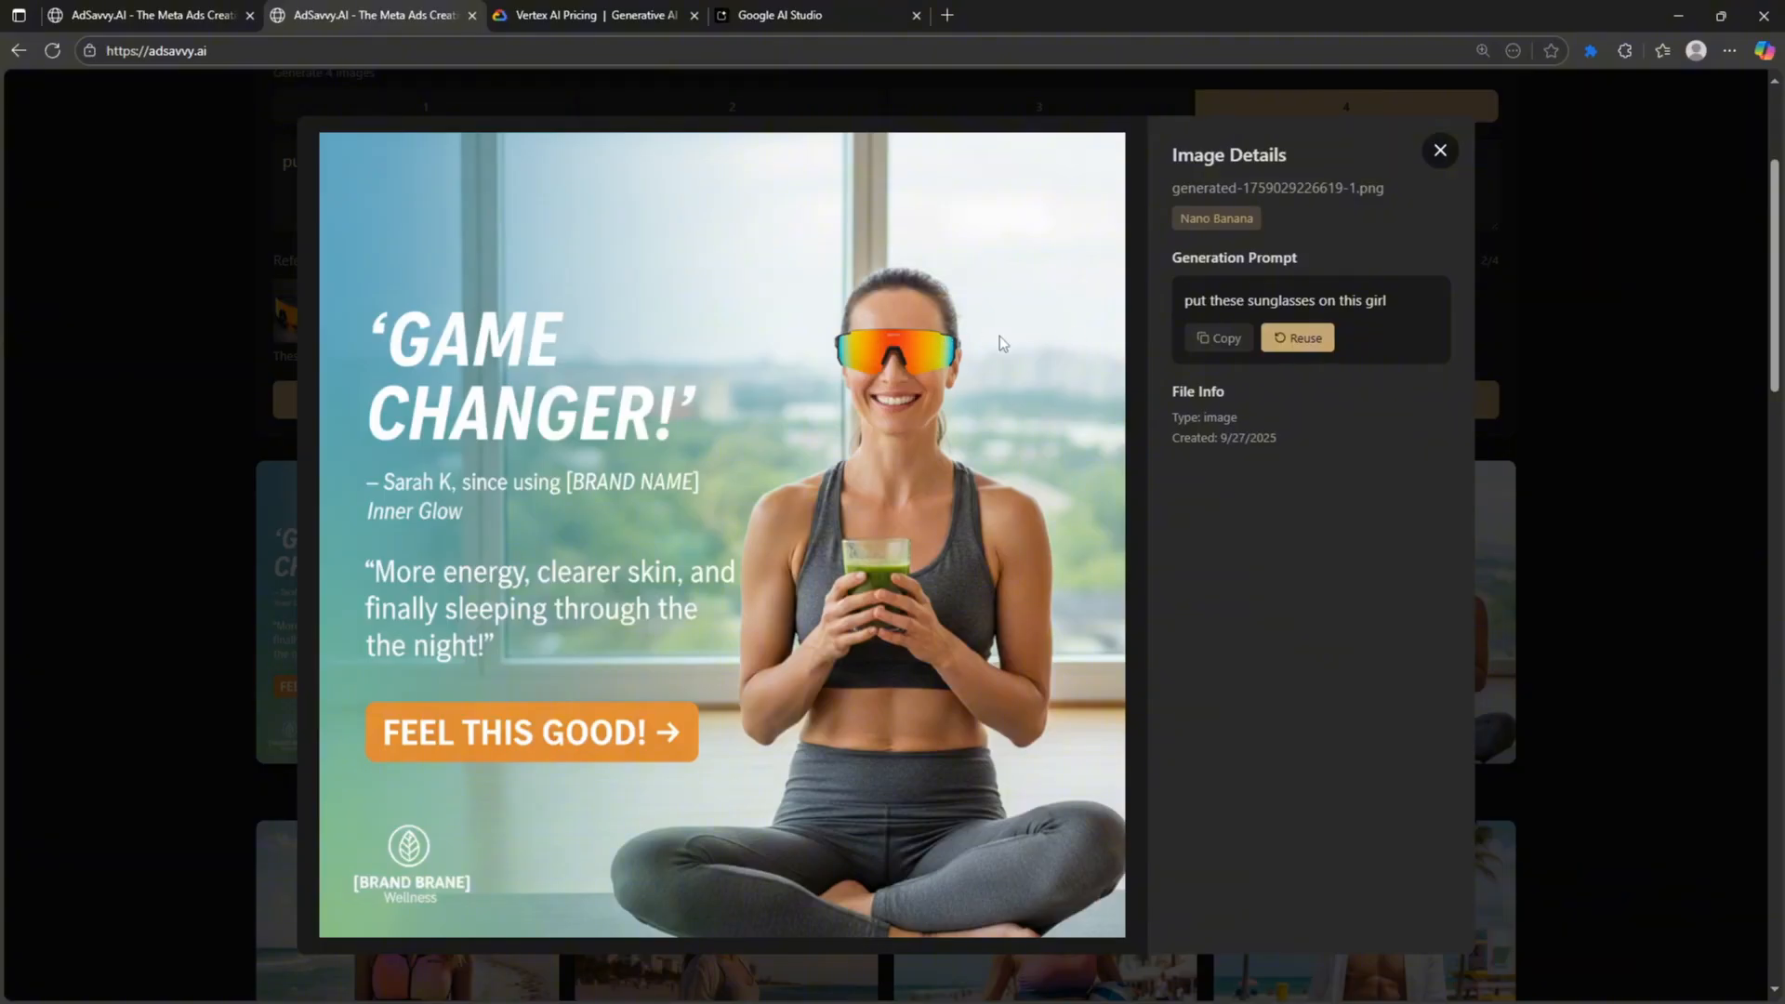
pyautogui.click(1440, 152)
pyautogui.scroll(3, 269, 508)
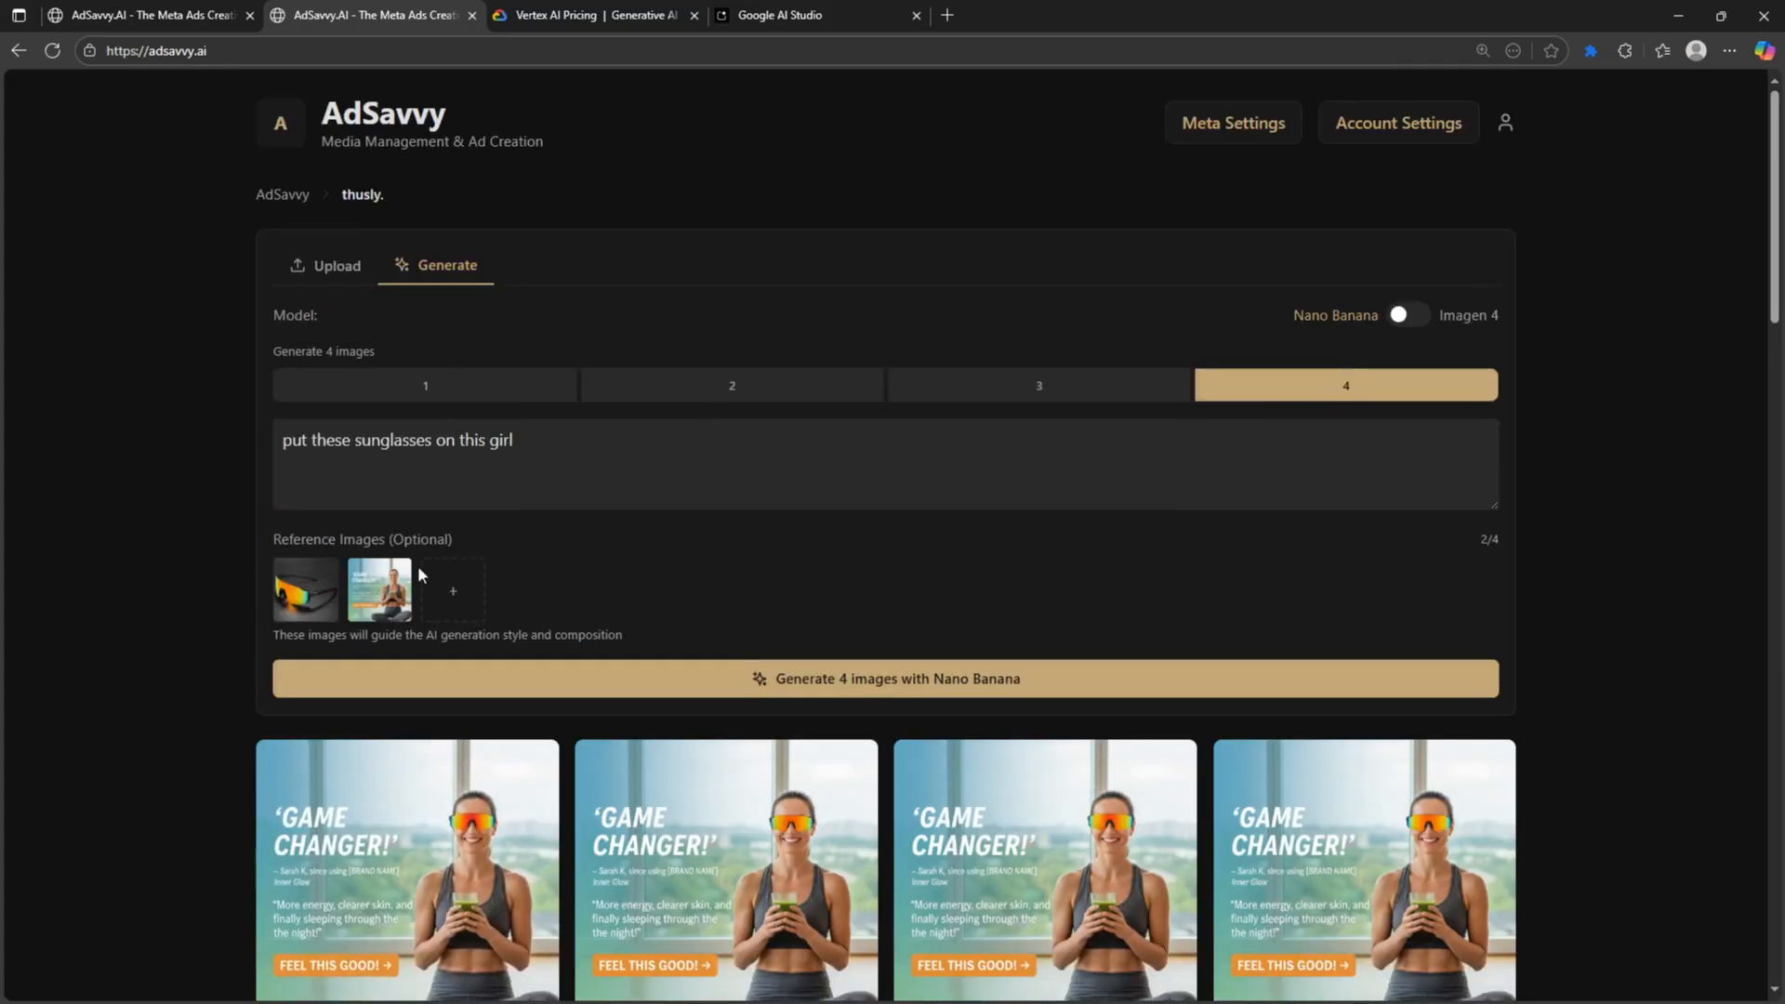
pyautogui.moveTo(403, 572)
pyautogui.scroll(-1, 633, 461)
# - Append ', remove all the words from the image, and change angle' to the prompt, fixing the misspelling
pyautogui.click(628, 362)
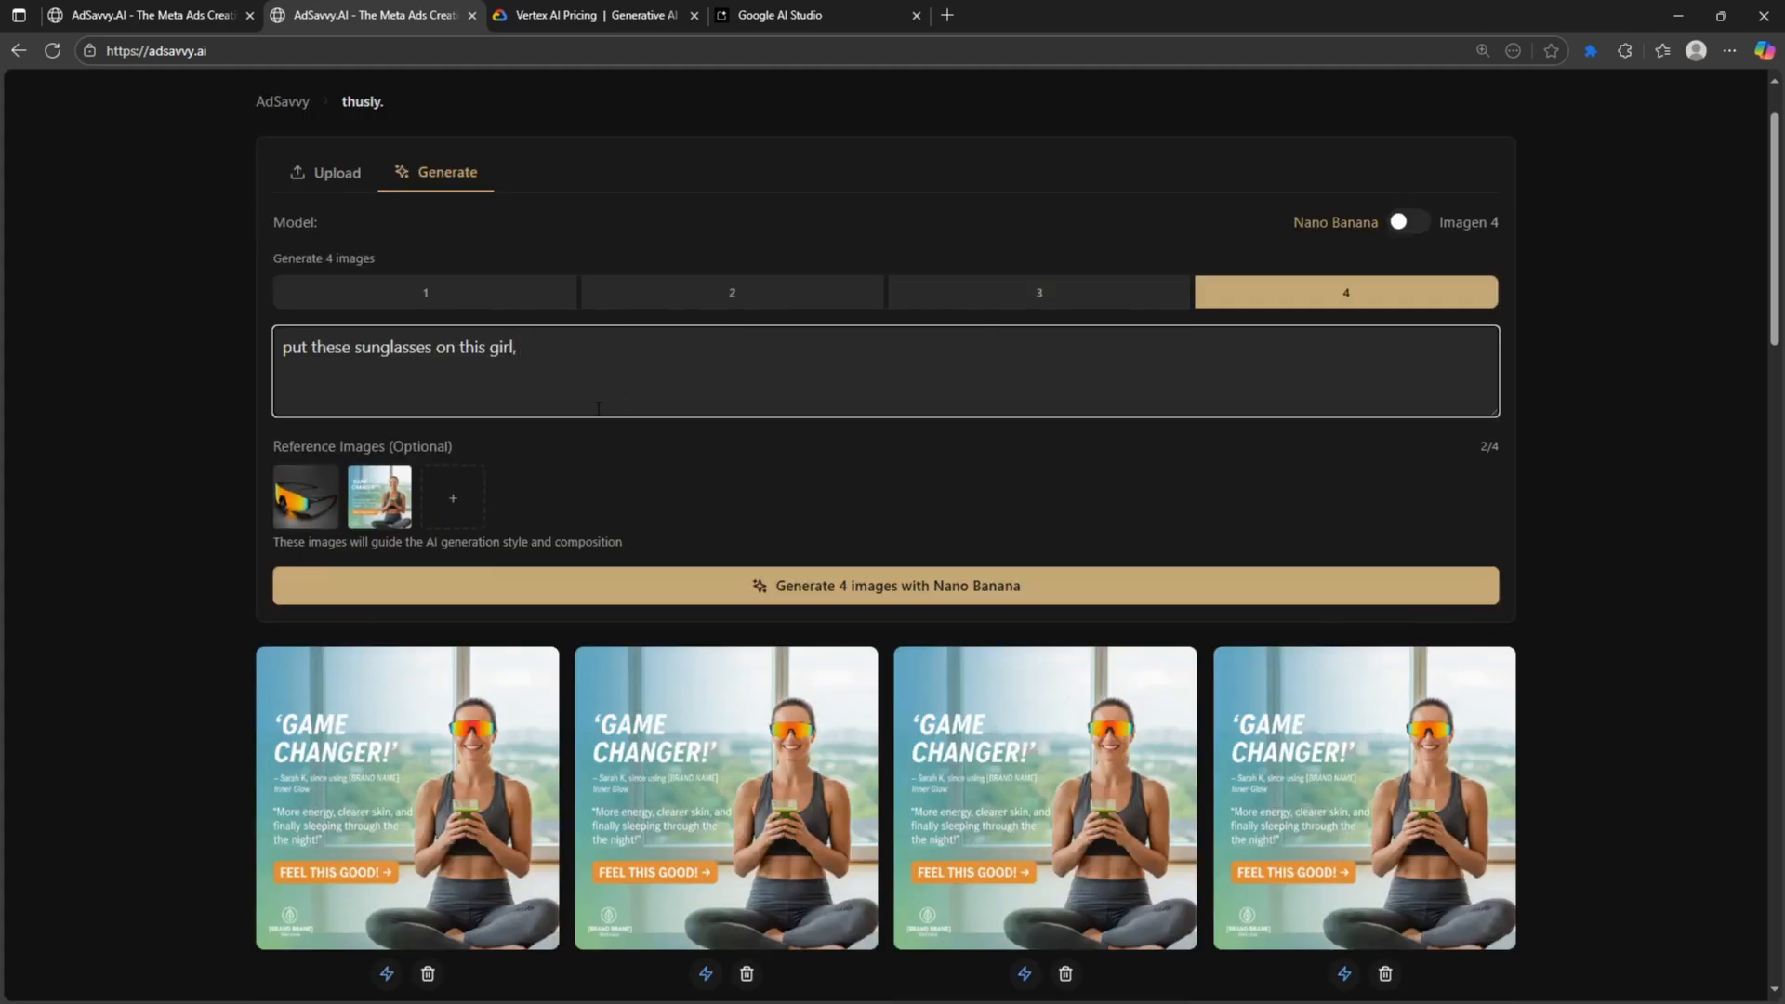
pyautogui.write(', remove all the words from the imag')
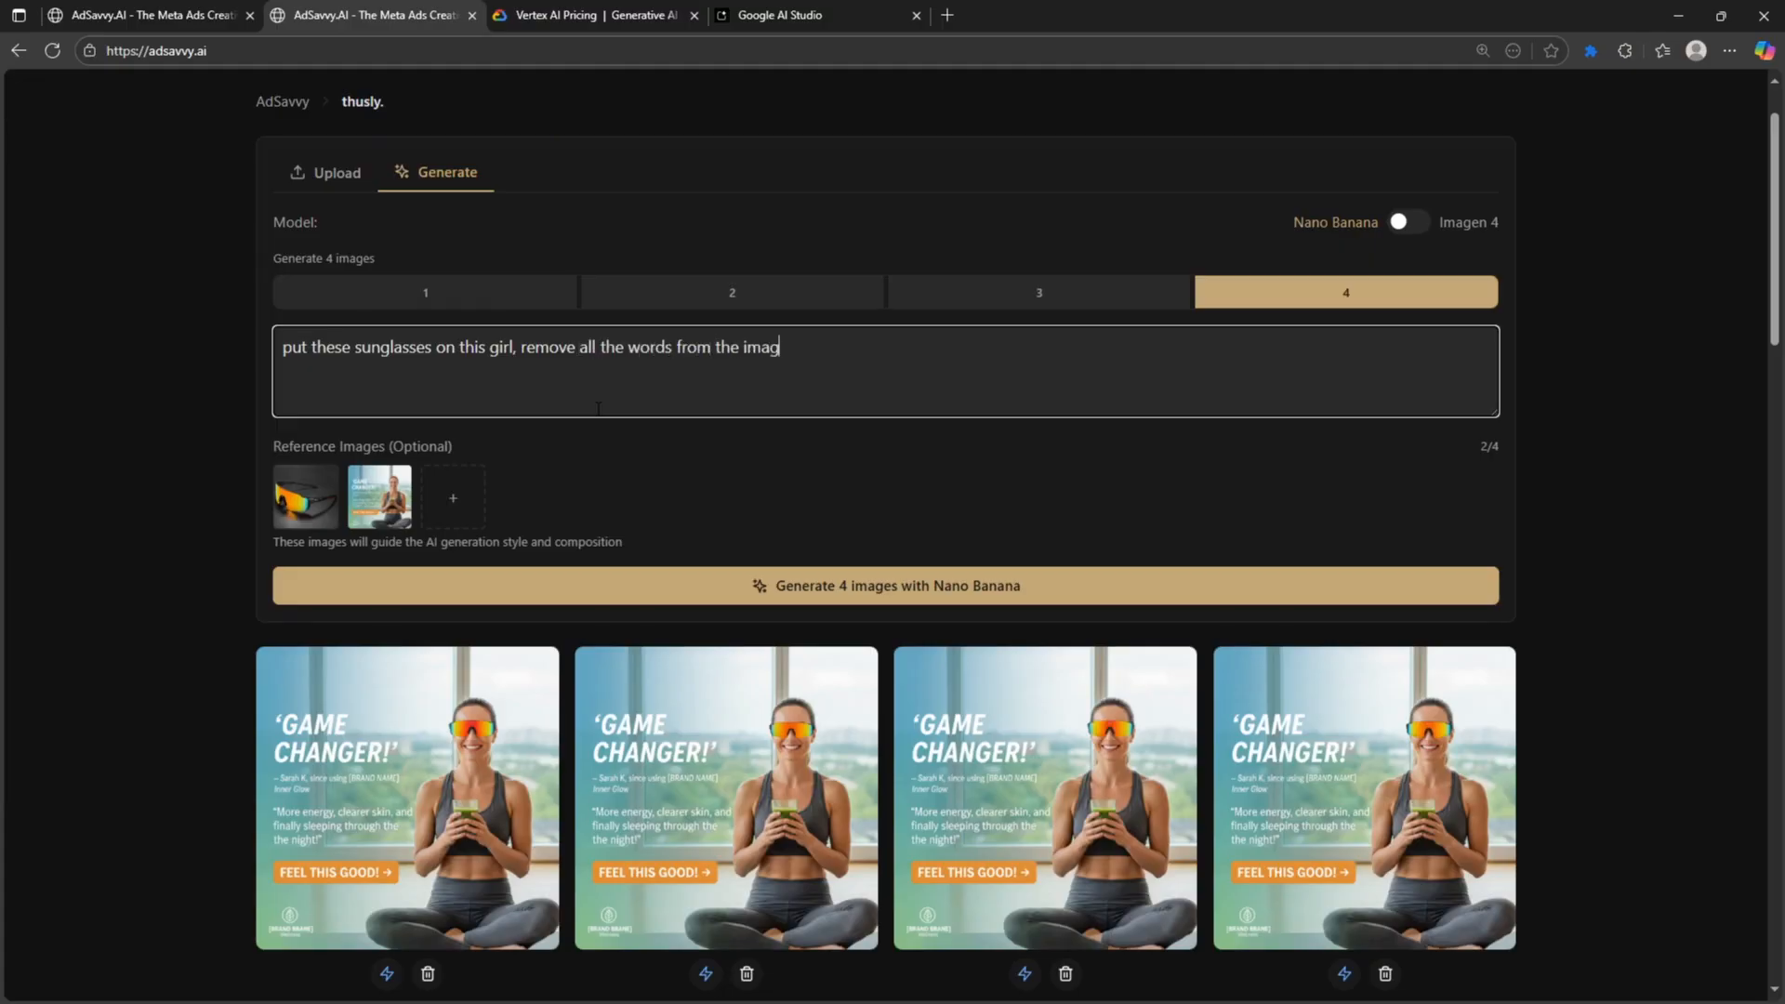
pyautogui.write('e, and changer t angl')
pyautogui.rightClick(852, 361)
pyautogui.click(877, 362)
# - Inspect the first new text-free image of the woman in sunglasses
pyautogui.scroll(-1, 1642, 580)
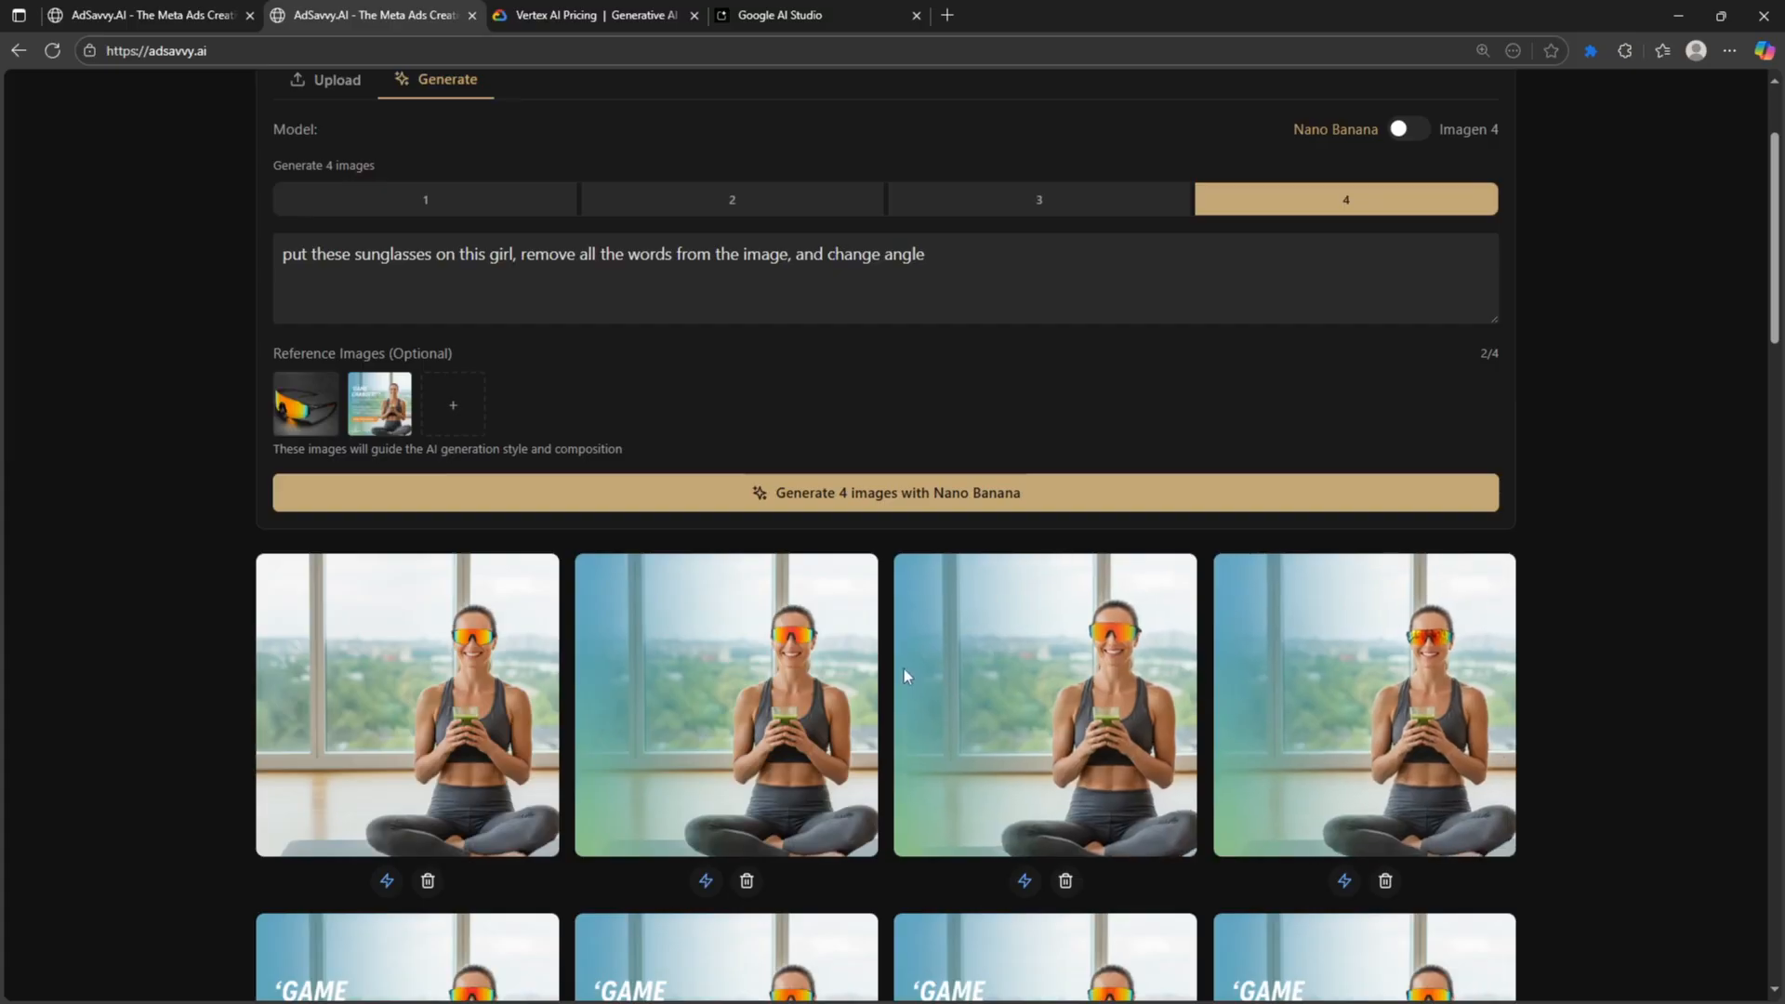
pyautogui.click(465, 661)
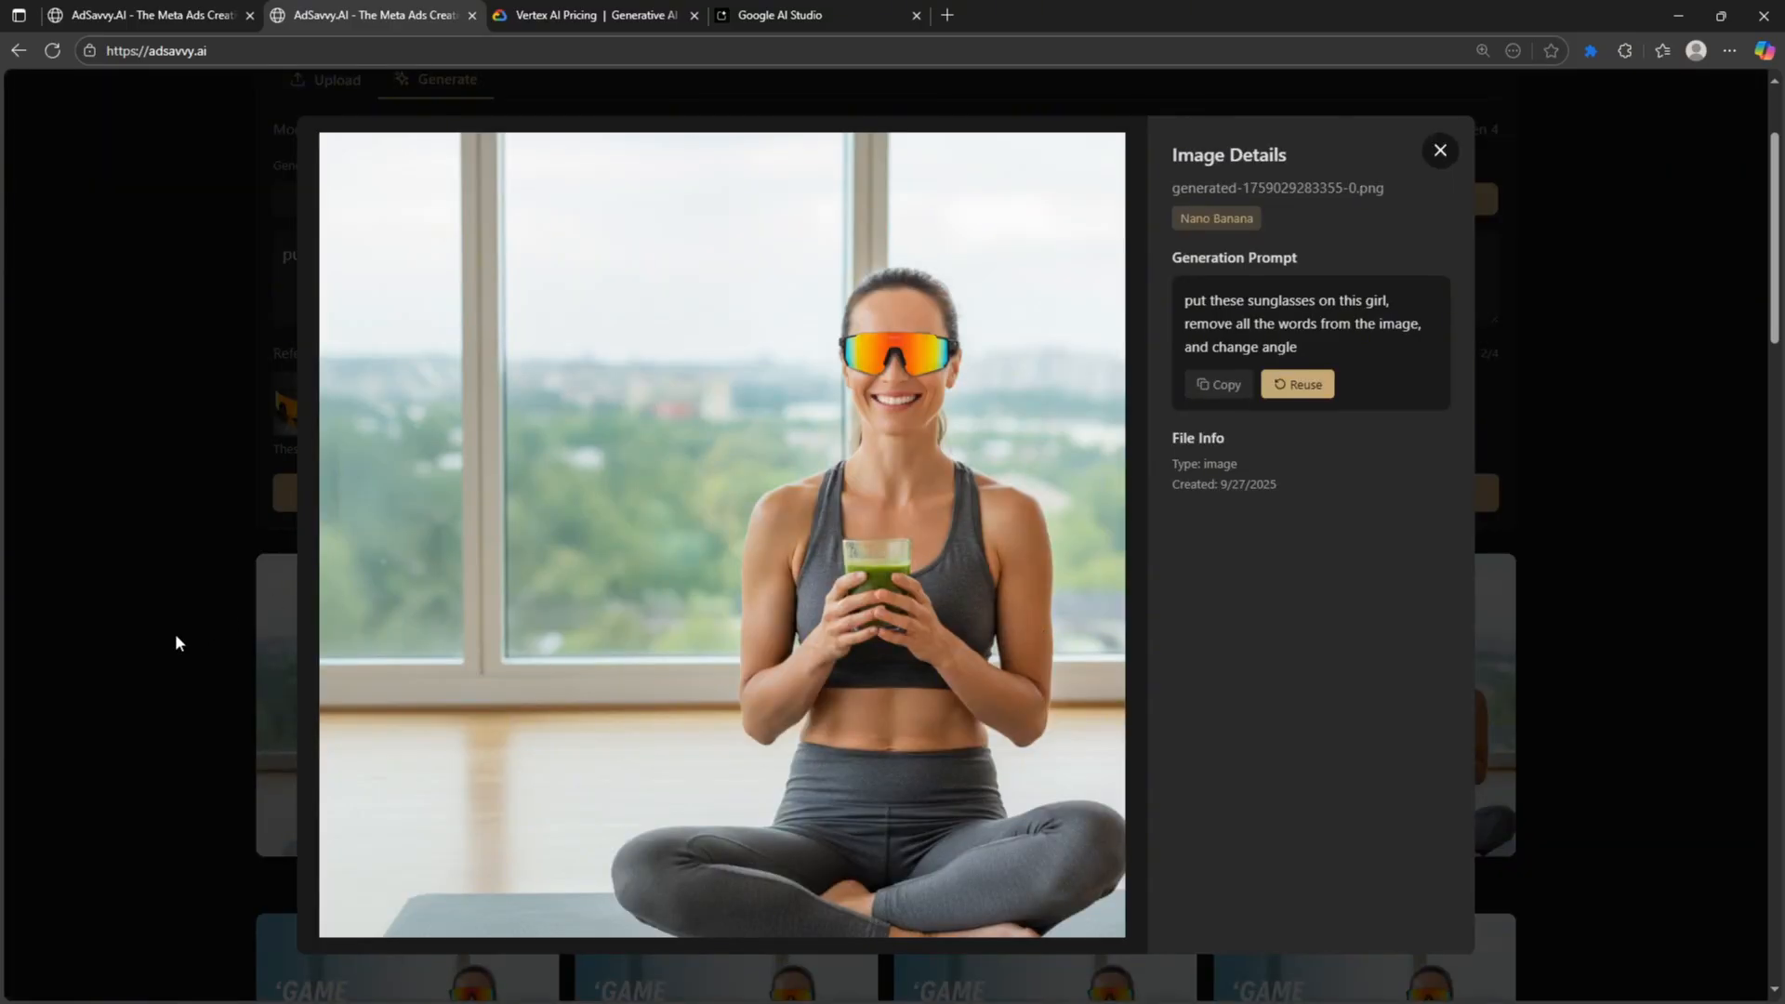
pyautogui.click(1456, 162)
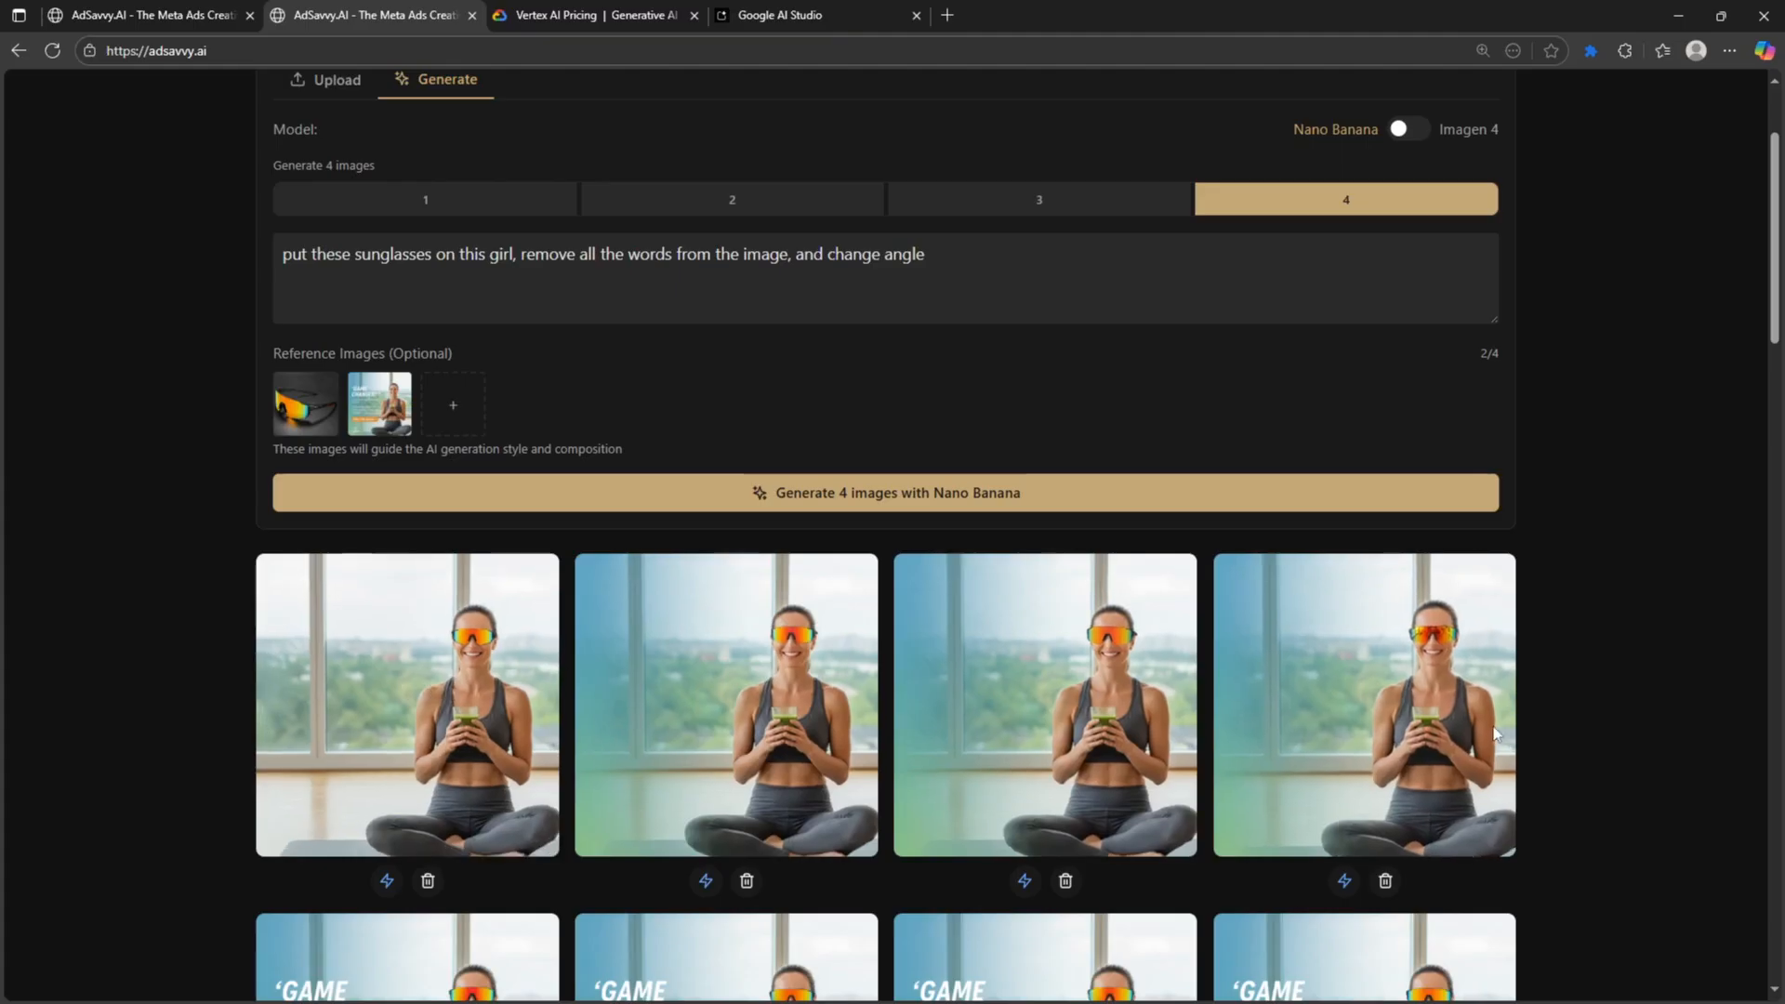
pyautogui.scroll(-2, 1592, 737)
pyautogui.scroll(4, 1589, 737)
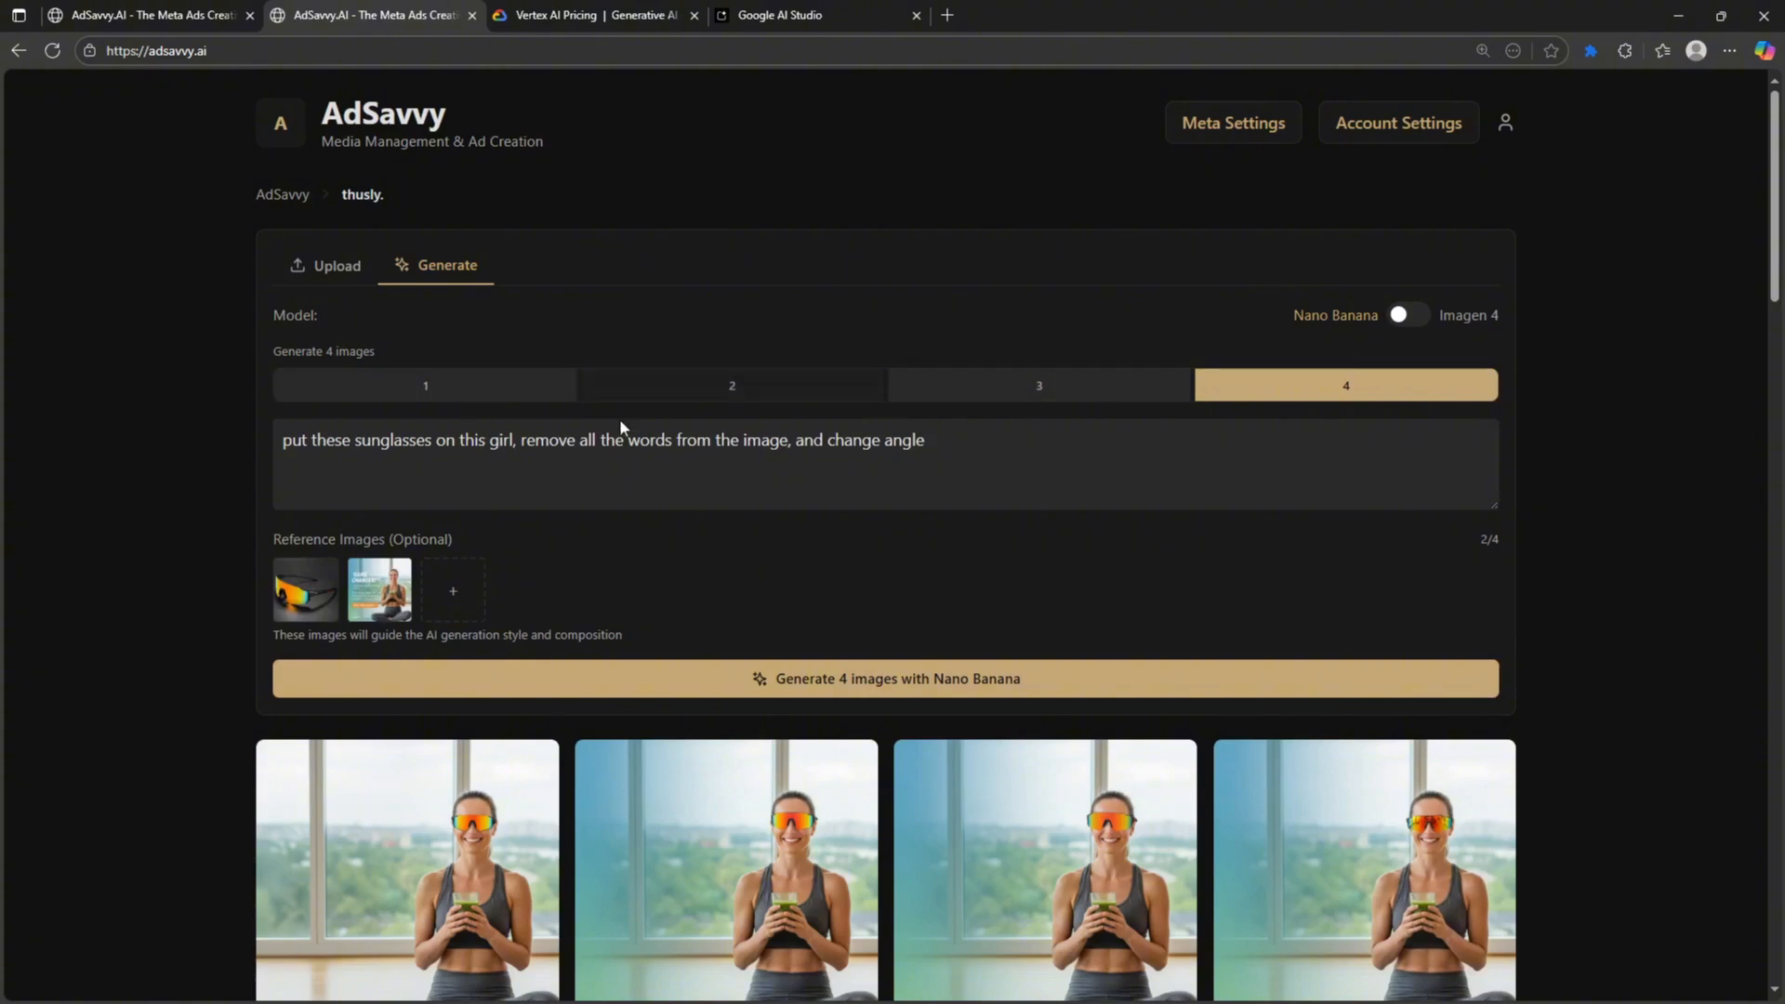
# - Replace the prompt with 'create a hippy boho style ad for fashion'
pyautogui.click(640, 440)
pyautogui.hotkey('ctrl', 'a')
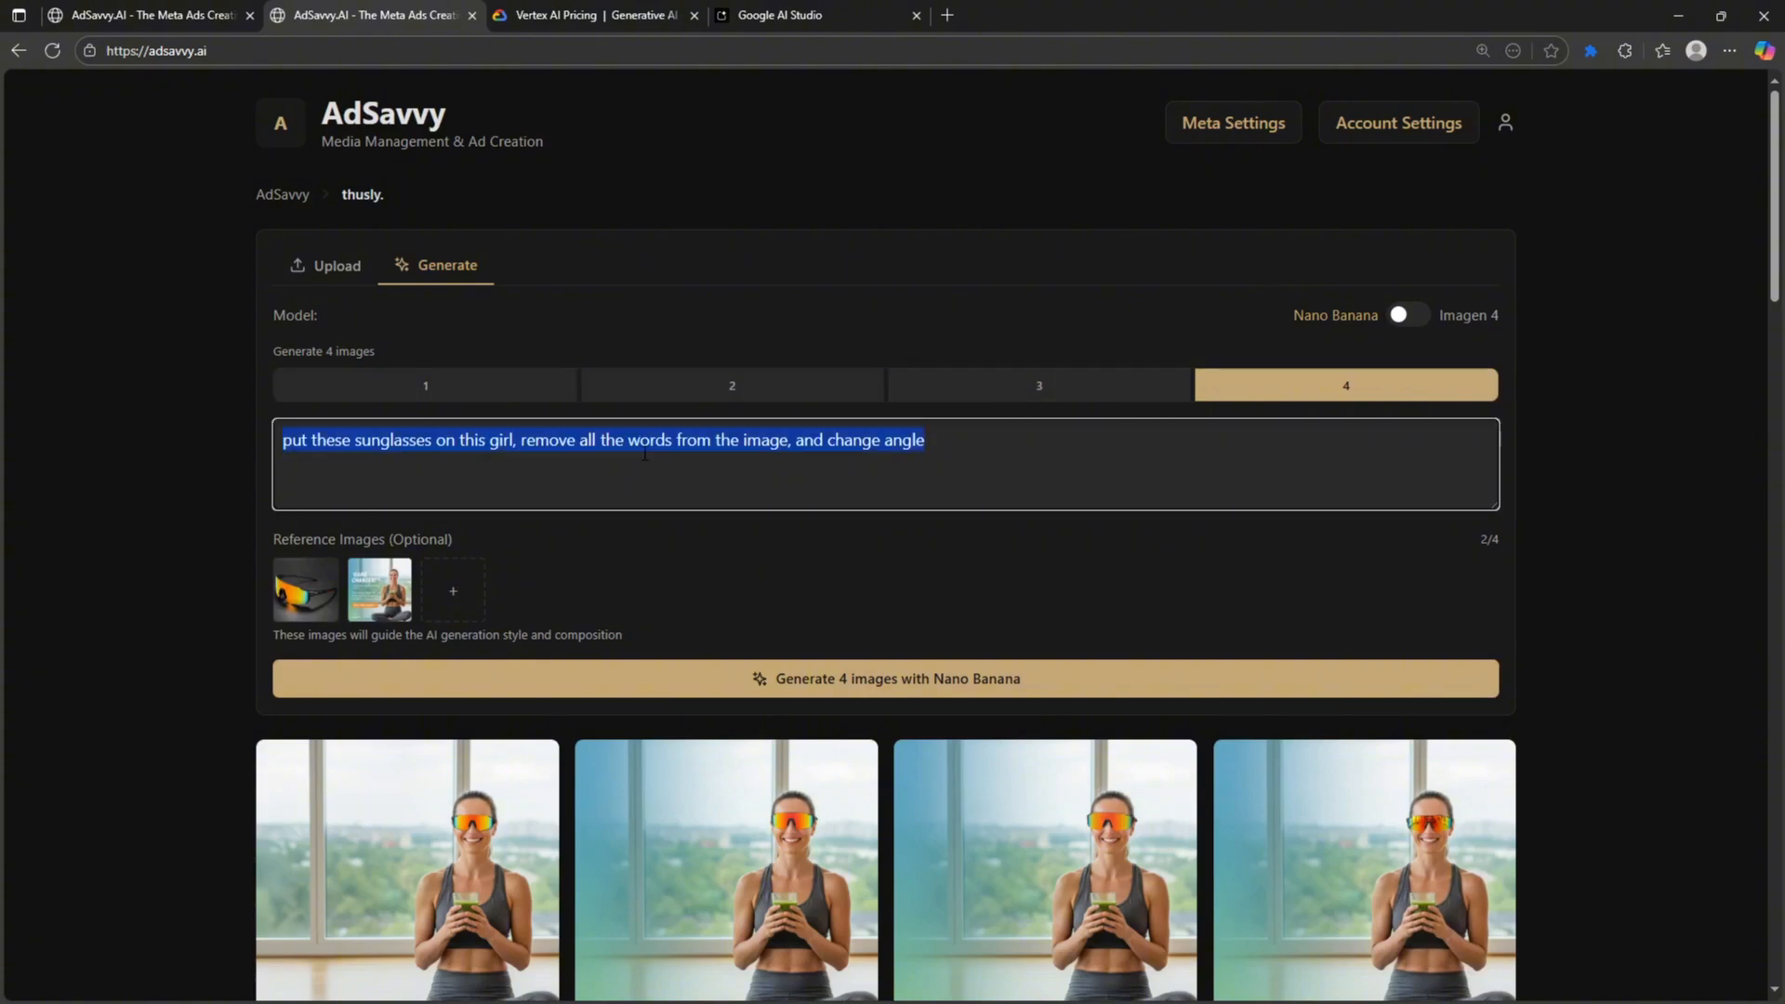
pyautogui.press('BackSpace')
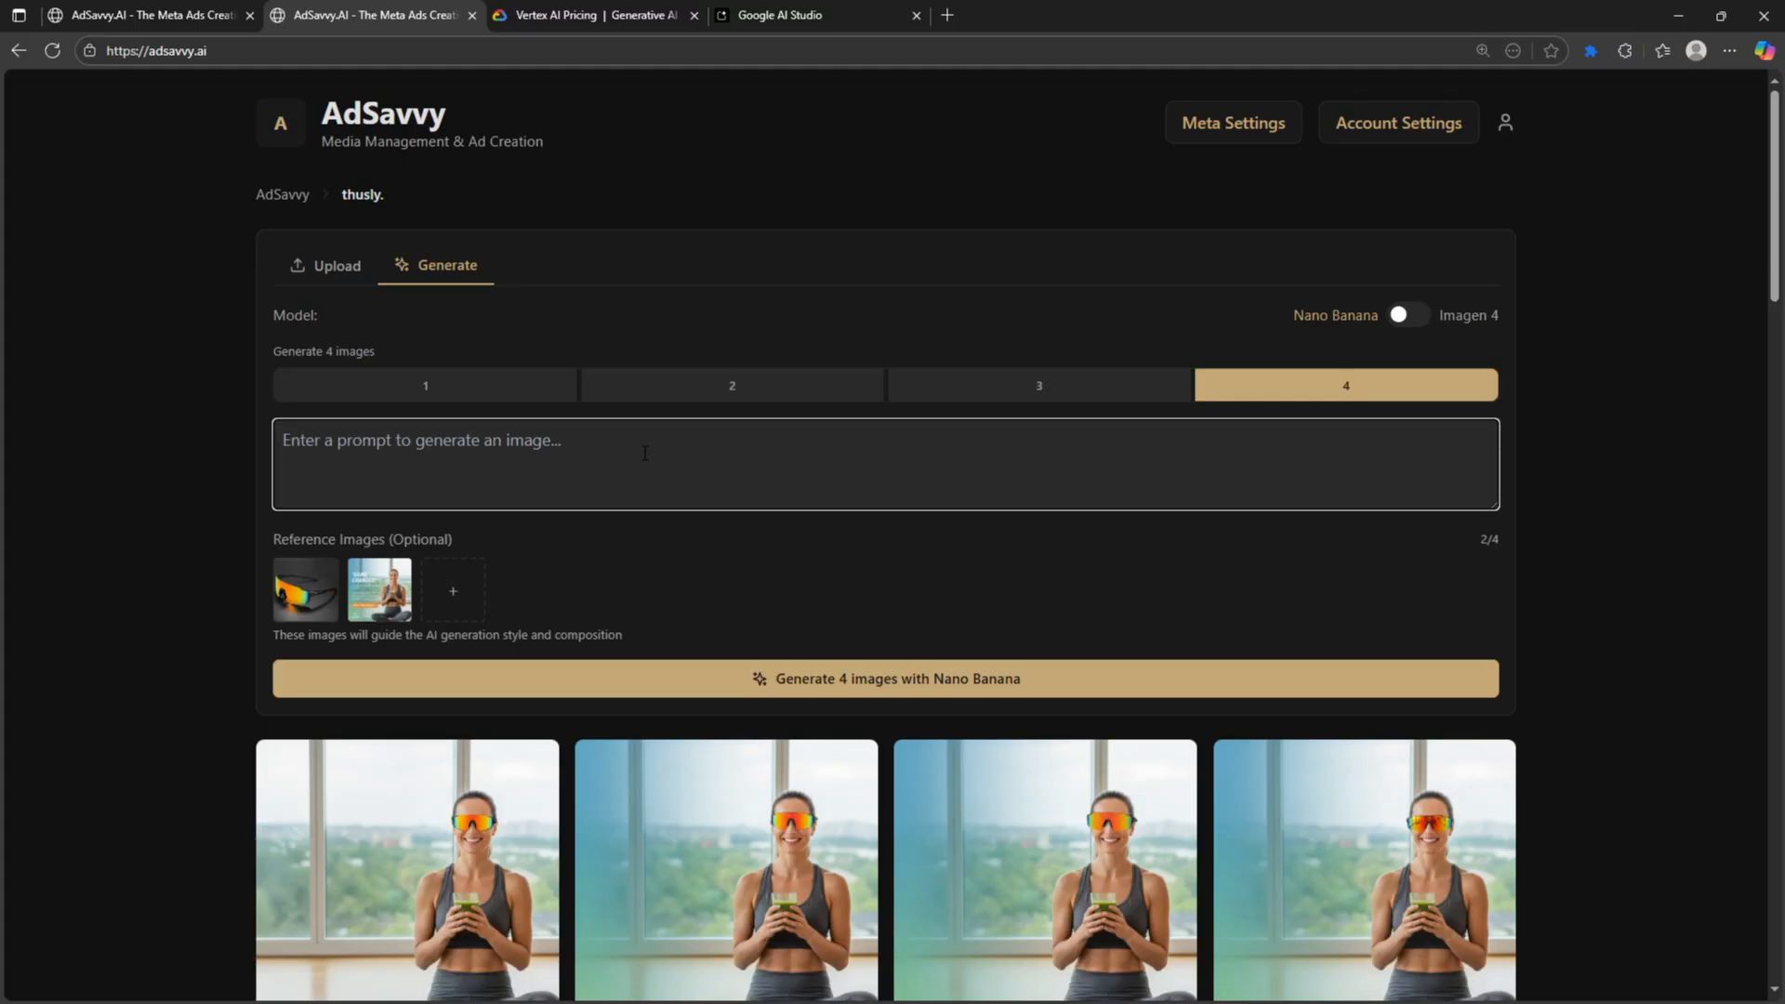
pyautogui.write('create a hip')
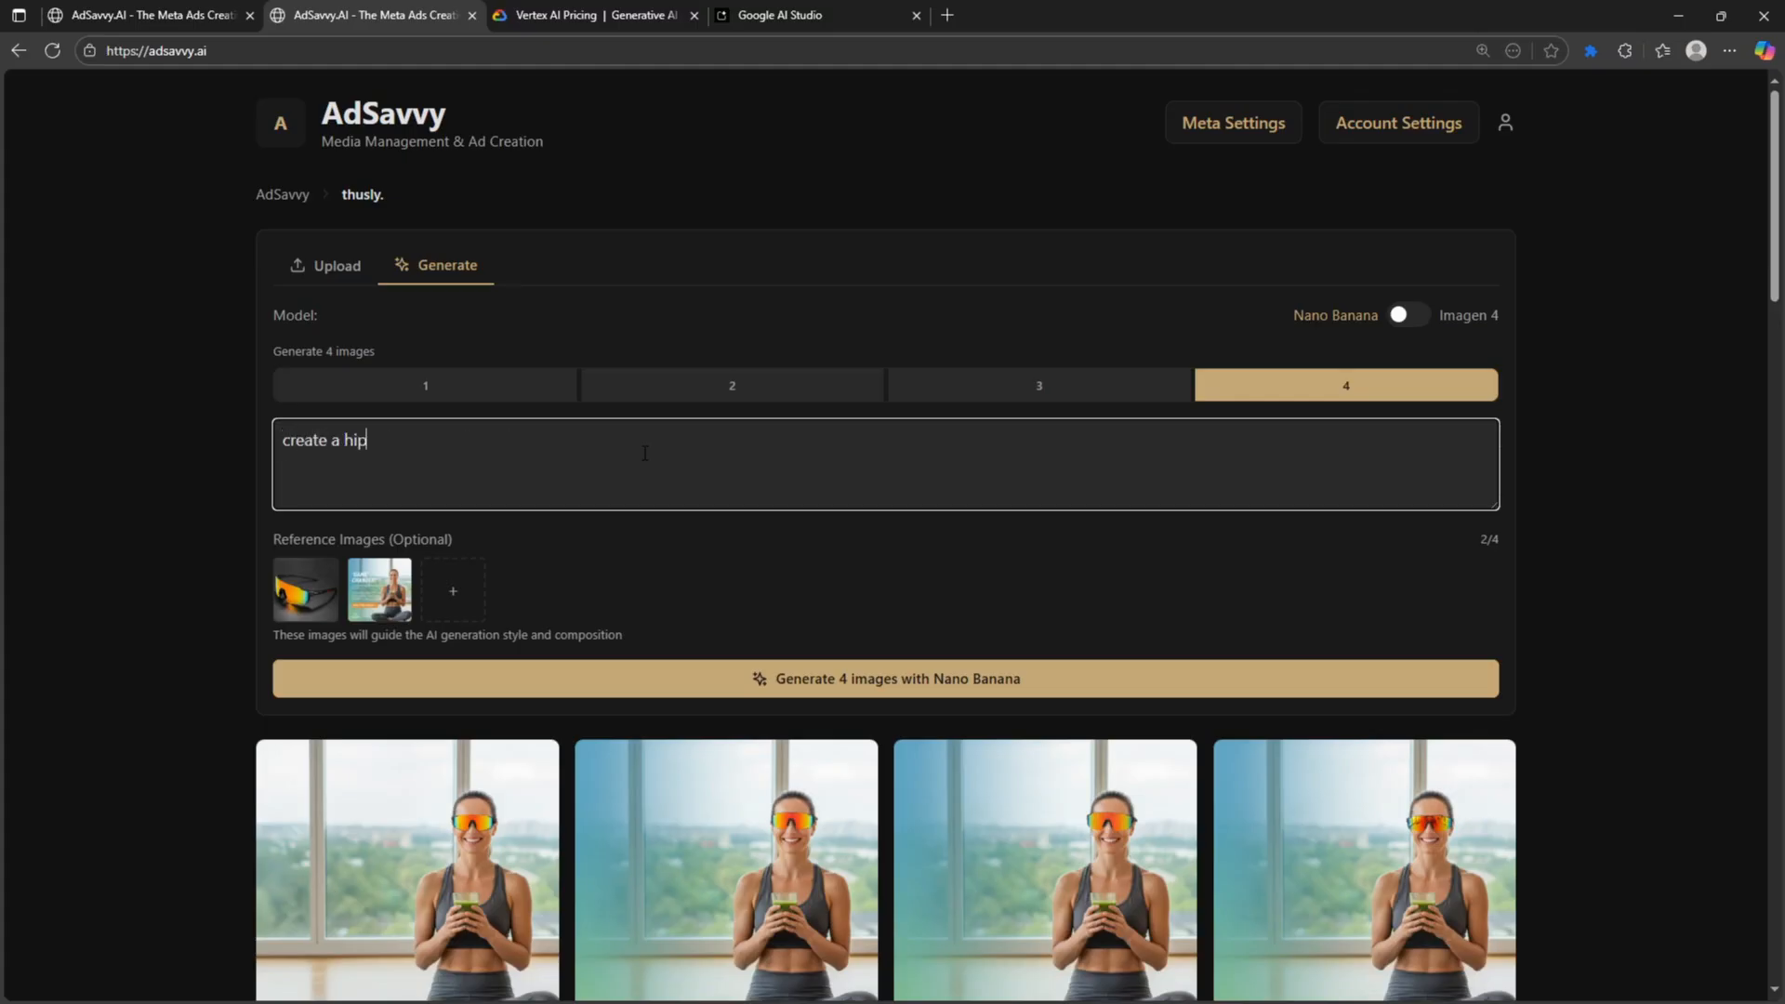
pyautogui.write('py boho style ad for gashi')
pyautogui.press('BackSpace')
pyautogui.write('fashion')
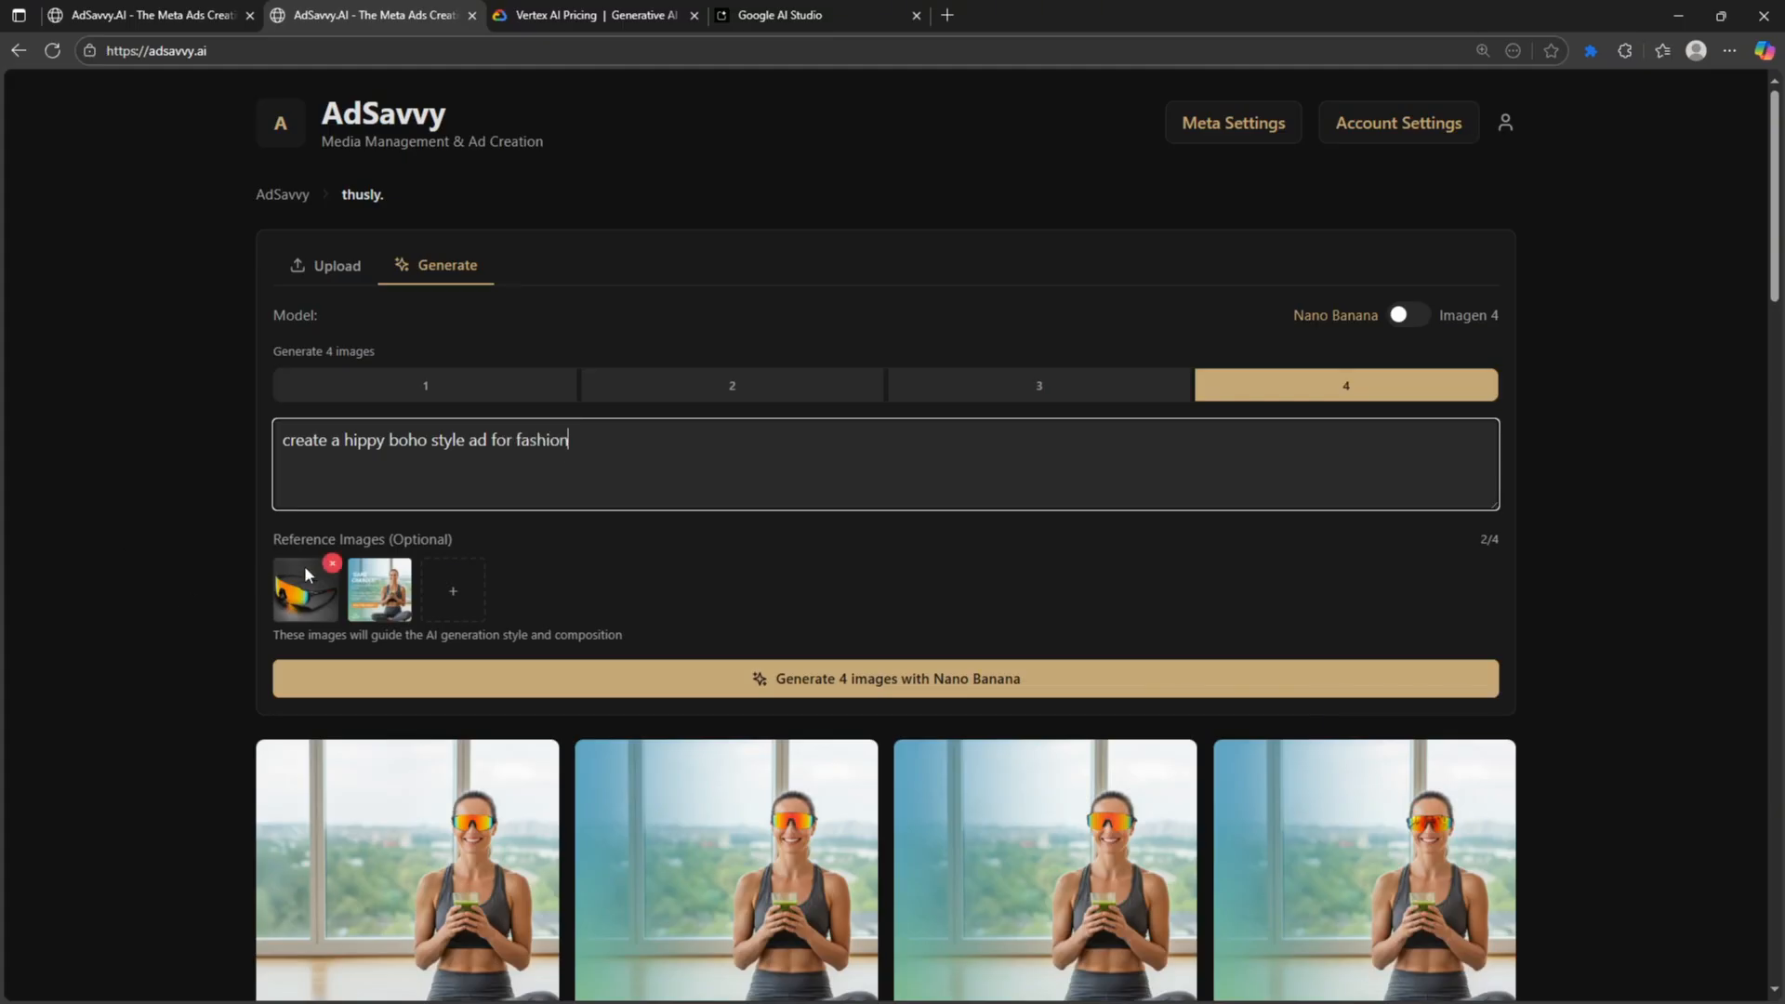
# - Remove both reference images and generate four boho fashion ads from the new prompt
pyautogui.click(332, 564)
pyautogui.click(331, 563)
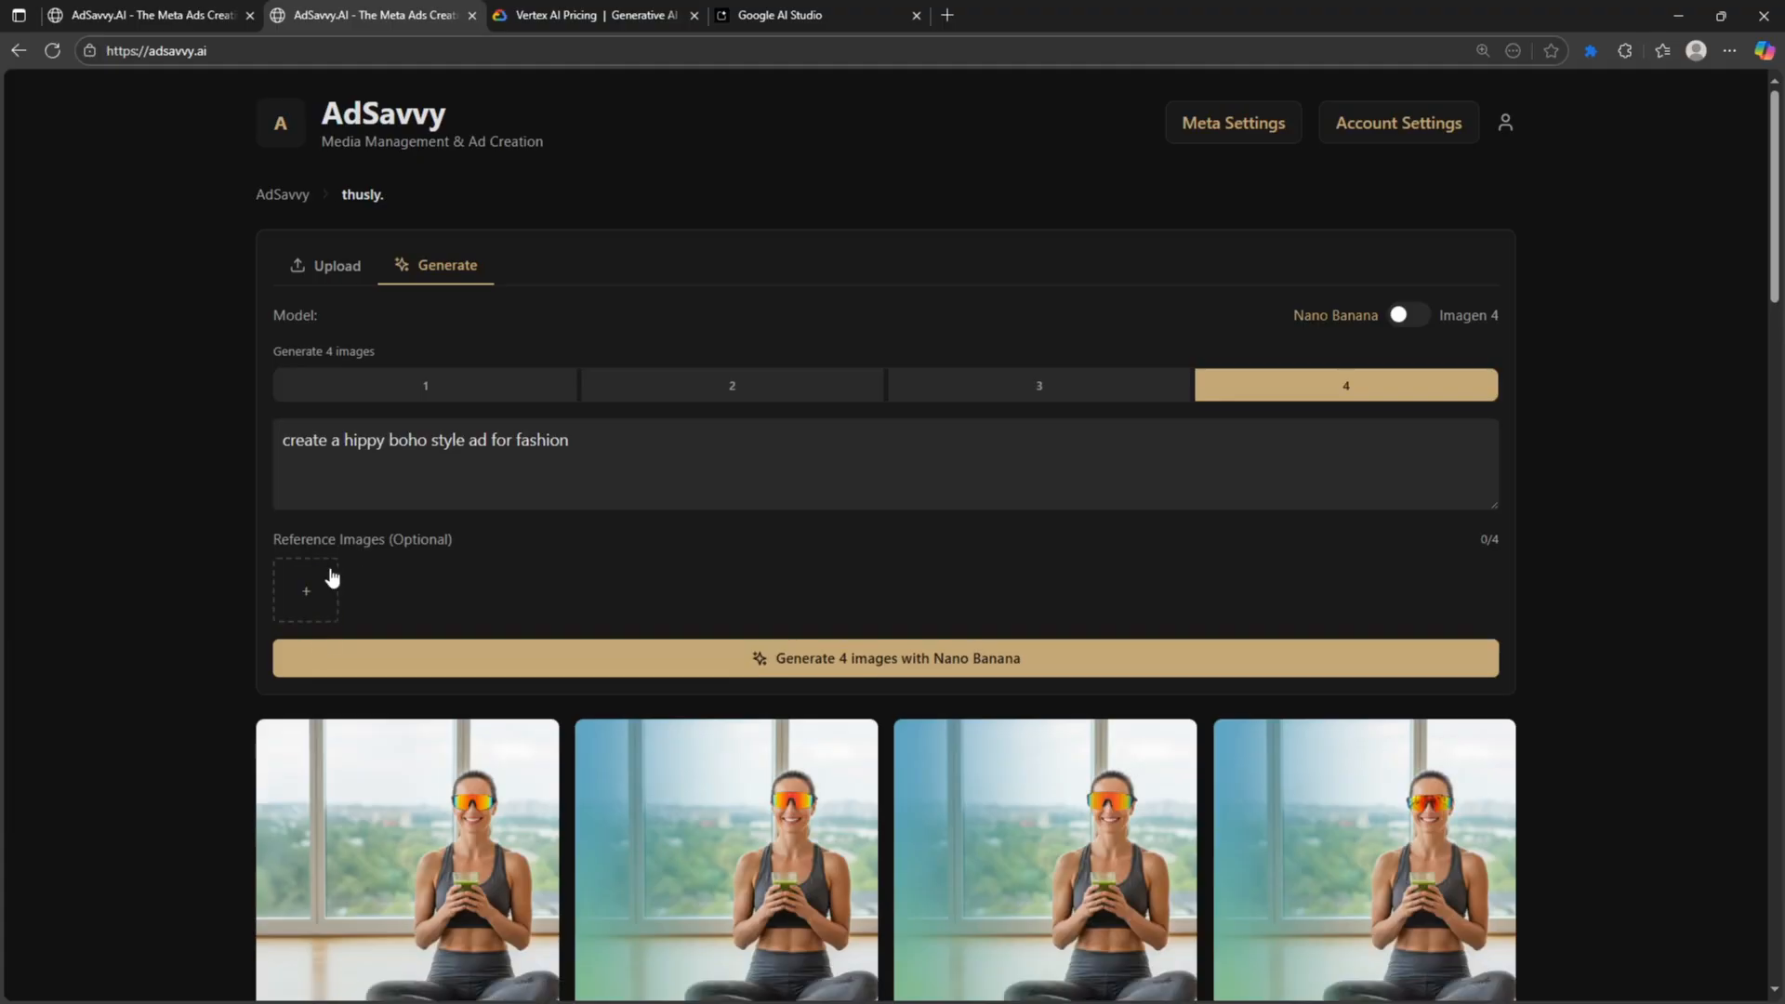
pyautogui.click(468, 675)
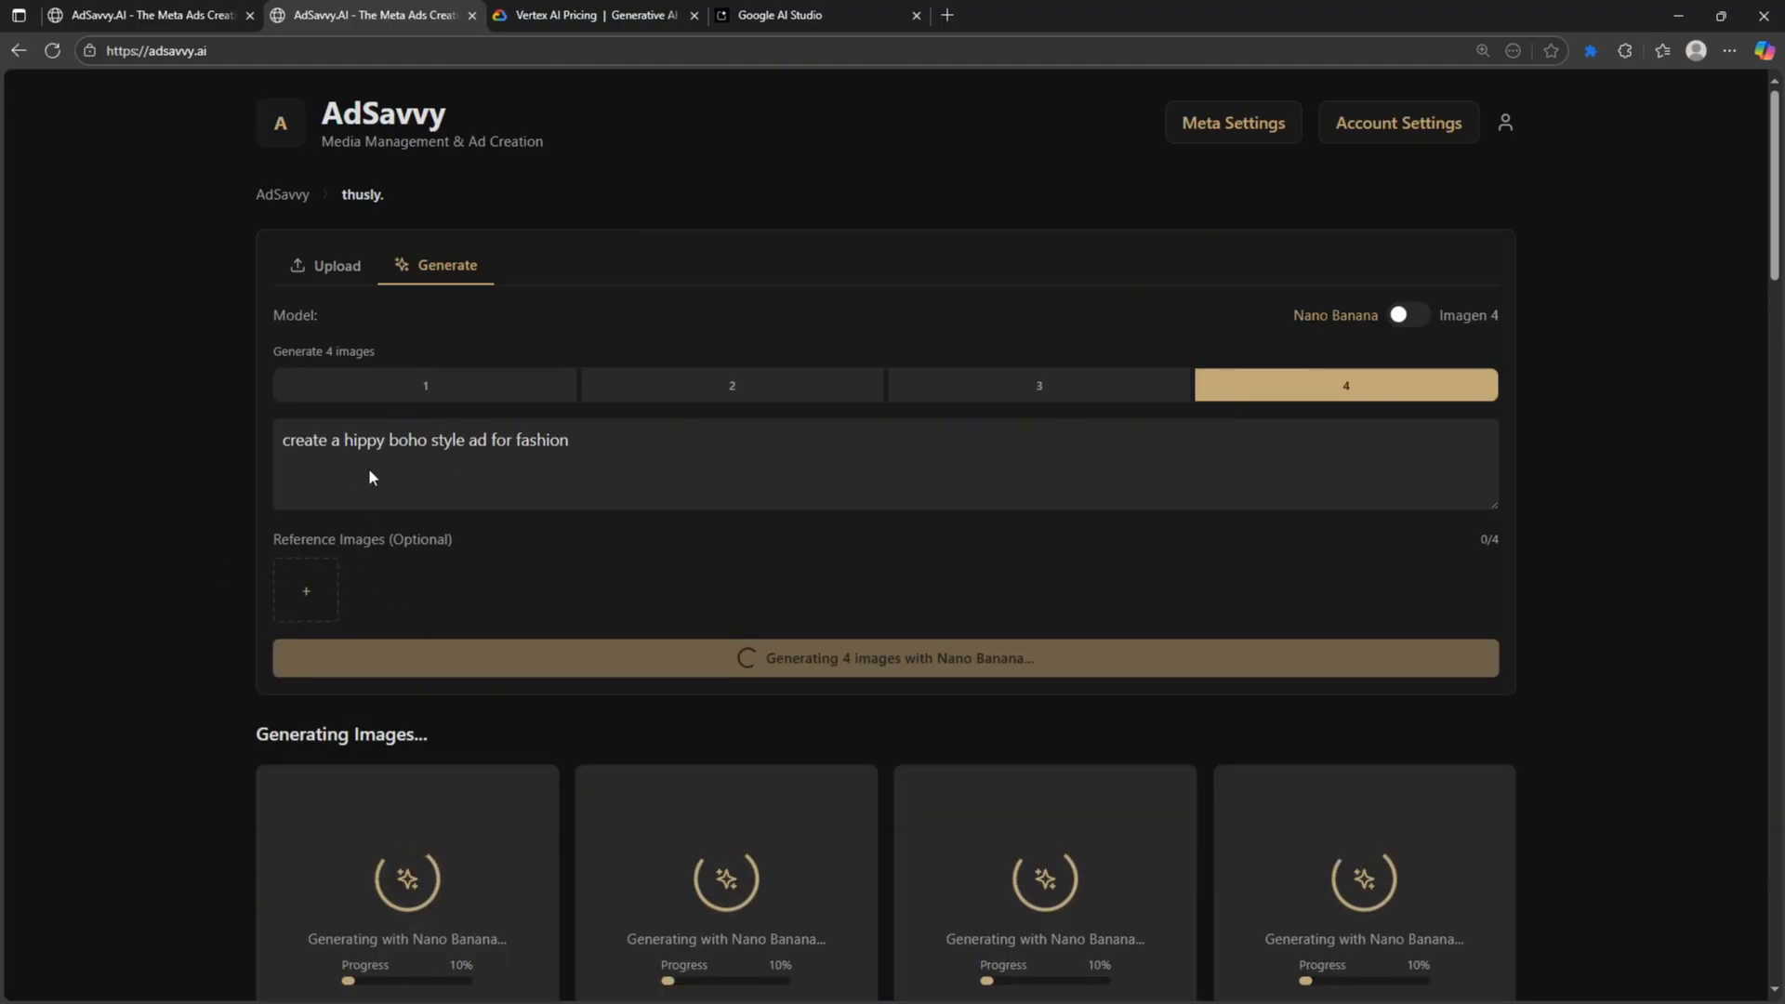
pyautogui.scroll(-1, 327, 454)
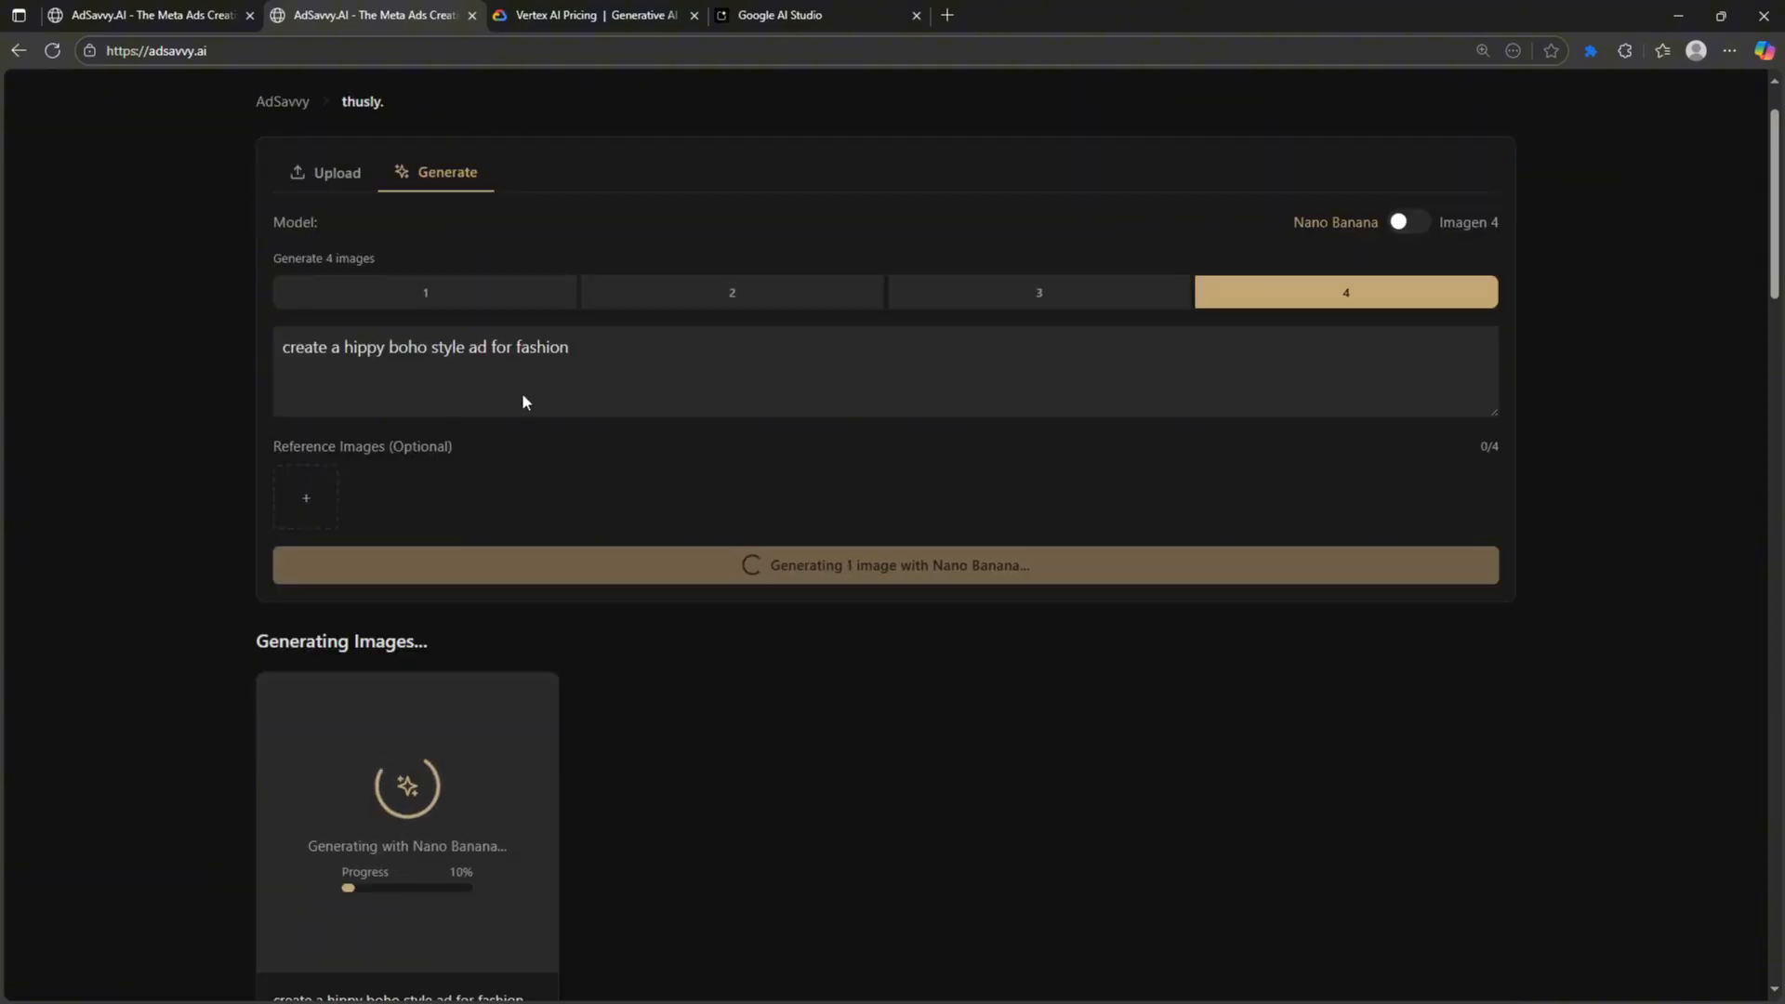
# - Inspect the WANDERLUST SOUL ad, then extend the prompt with 'the environment, is a yoga retreat'
pyautogui.click(582, 350)
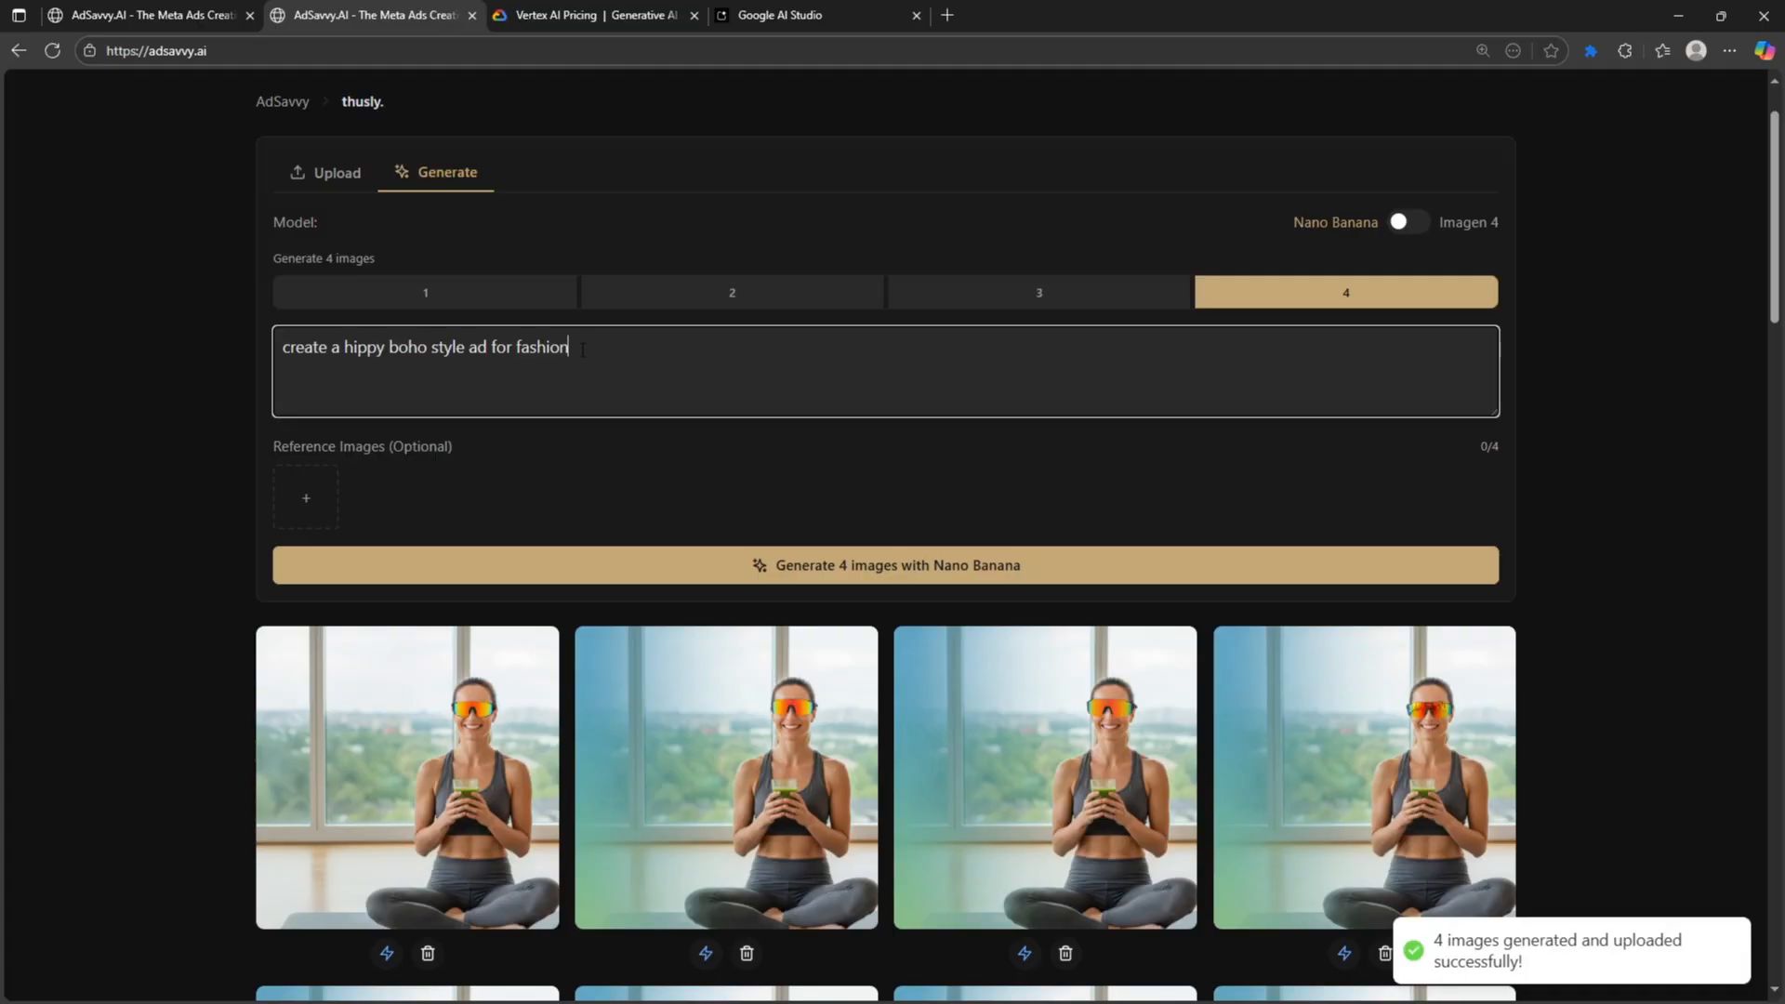
pyautogui.write(',')
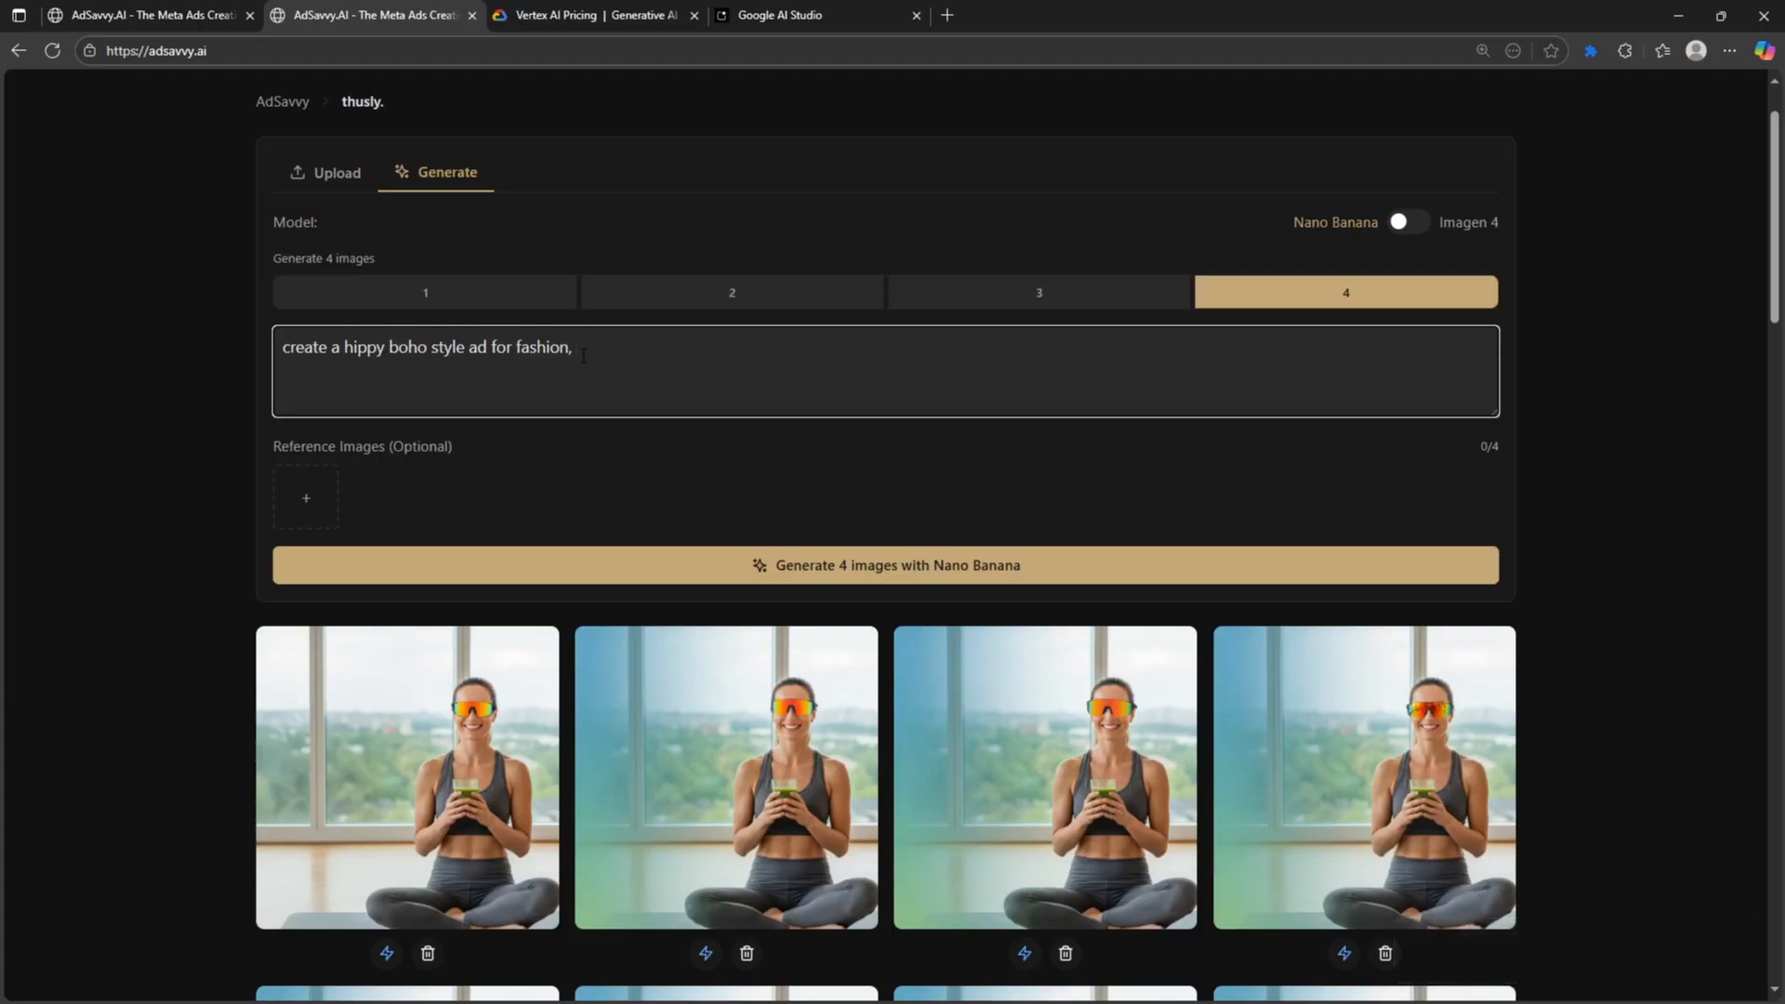
pyautogui.write(' s')
pyautogui.write('put the backgr')
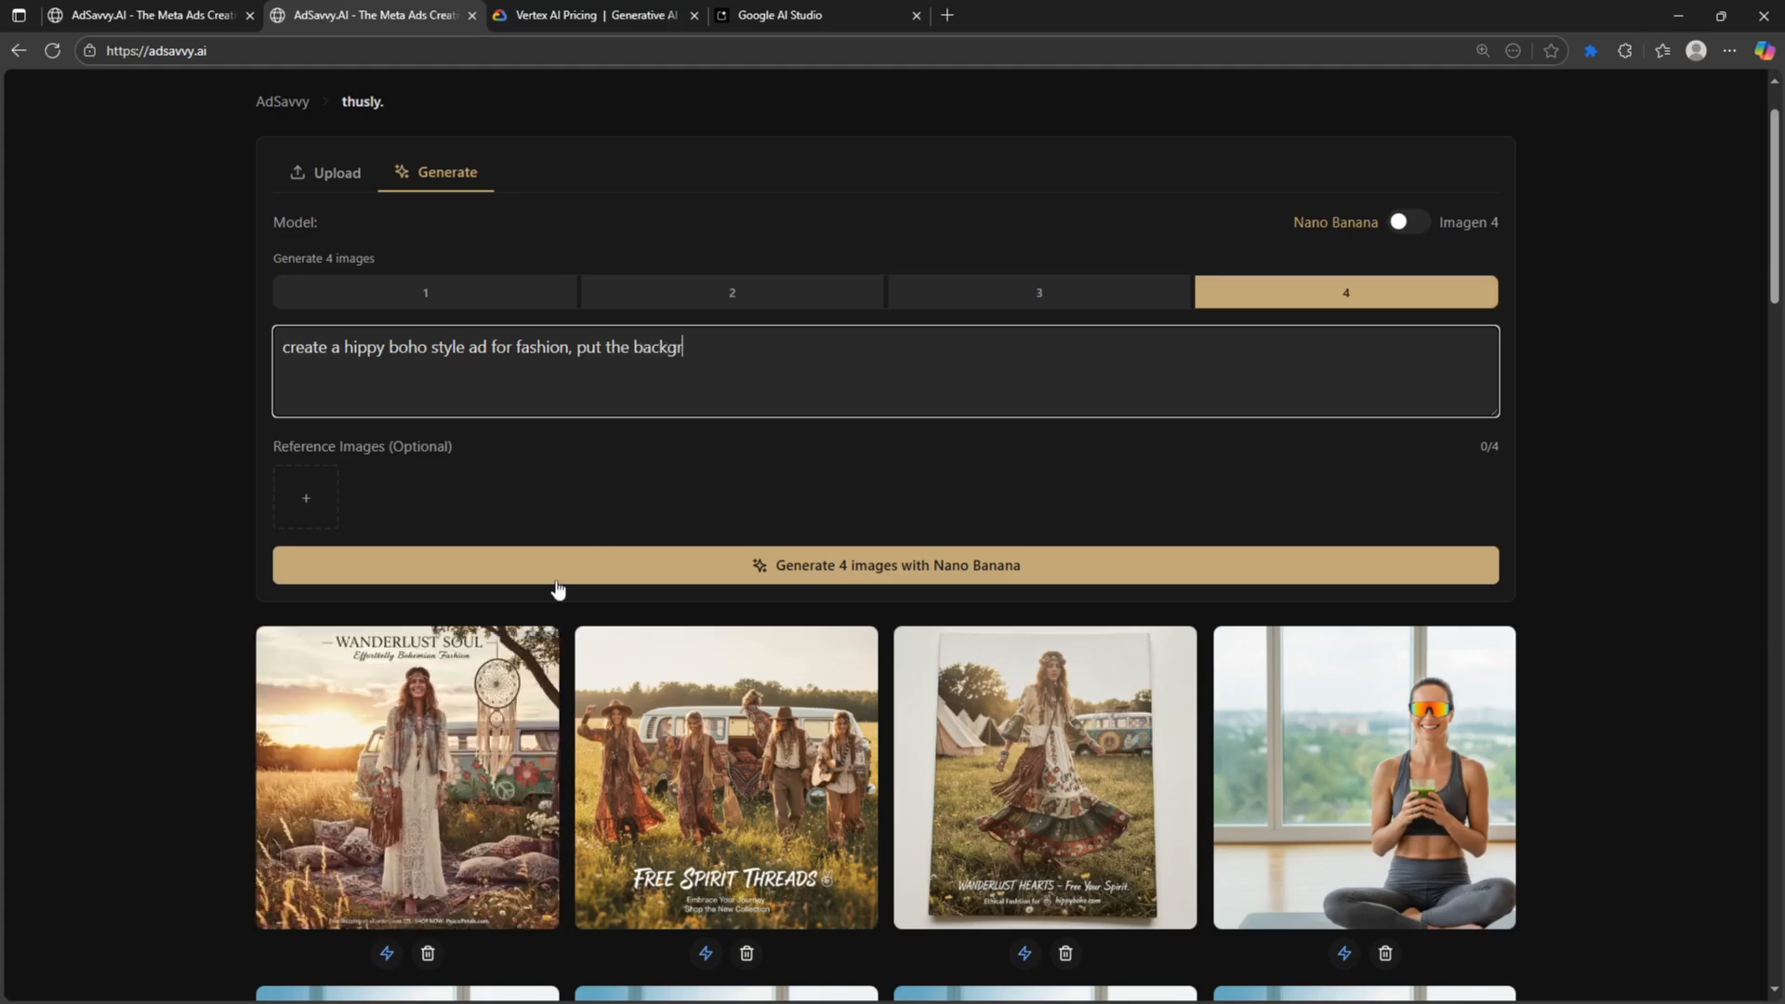
pyautogui.click(484, 666)
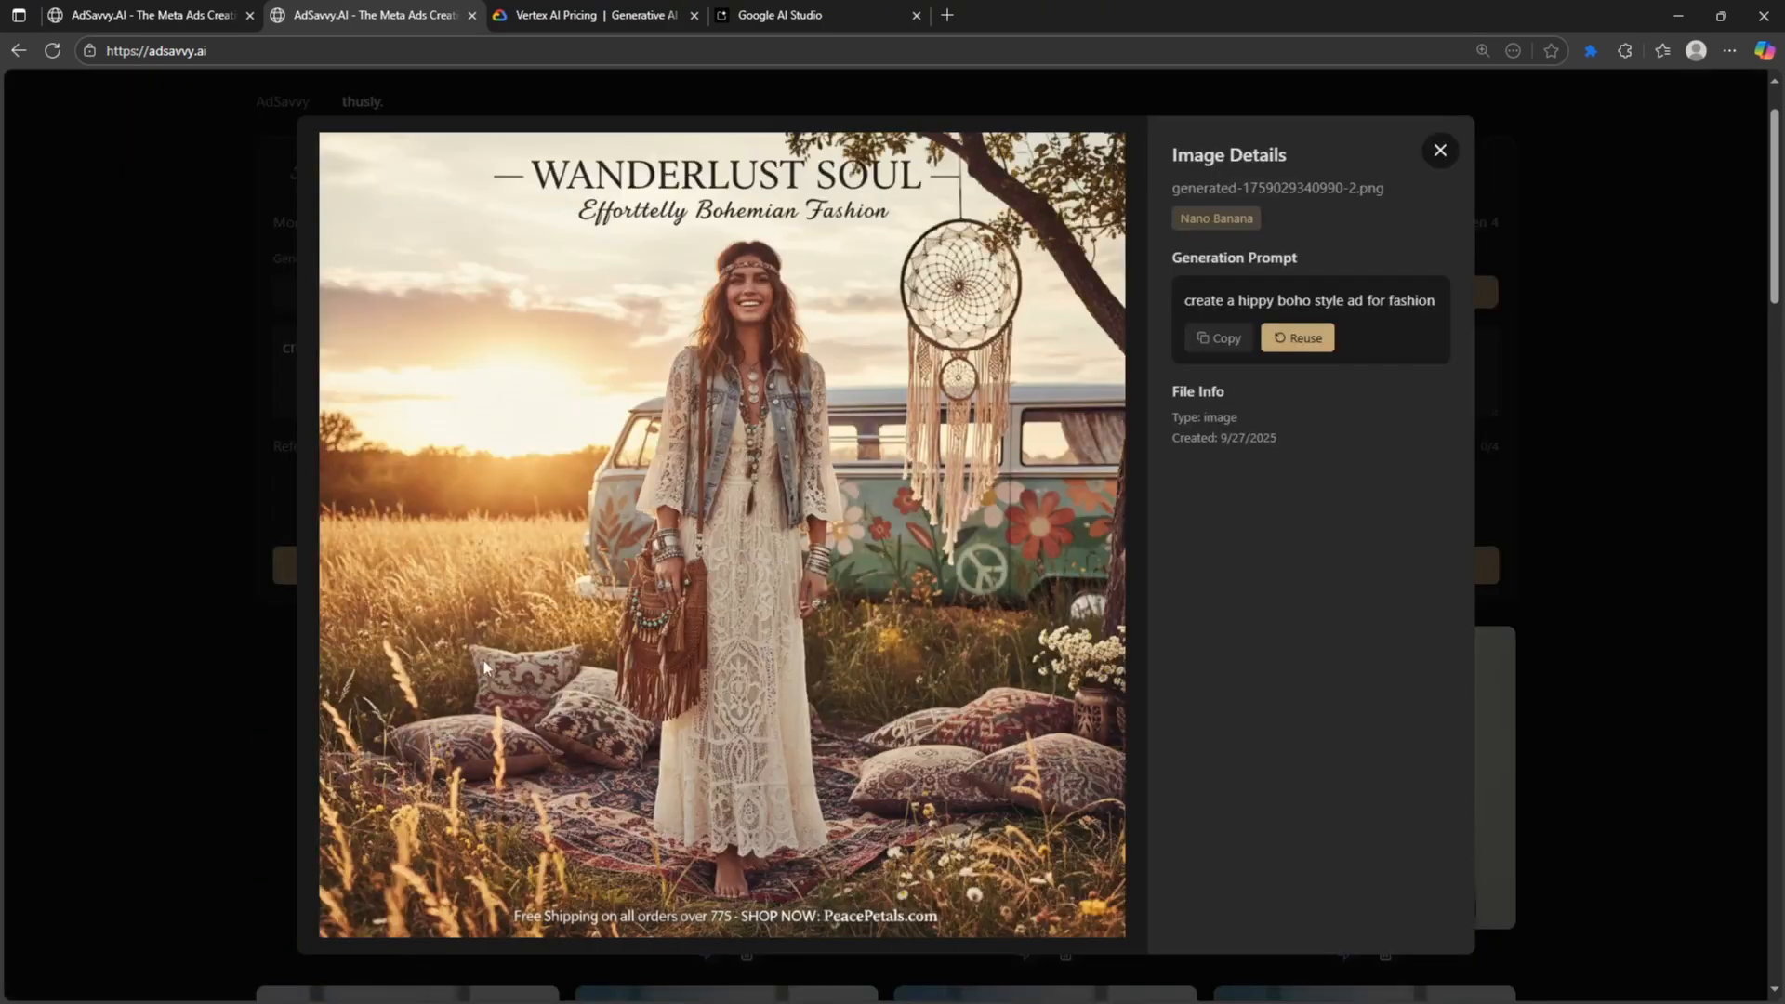
pyautogui.click(1440, 150)
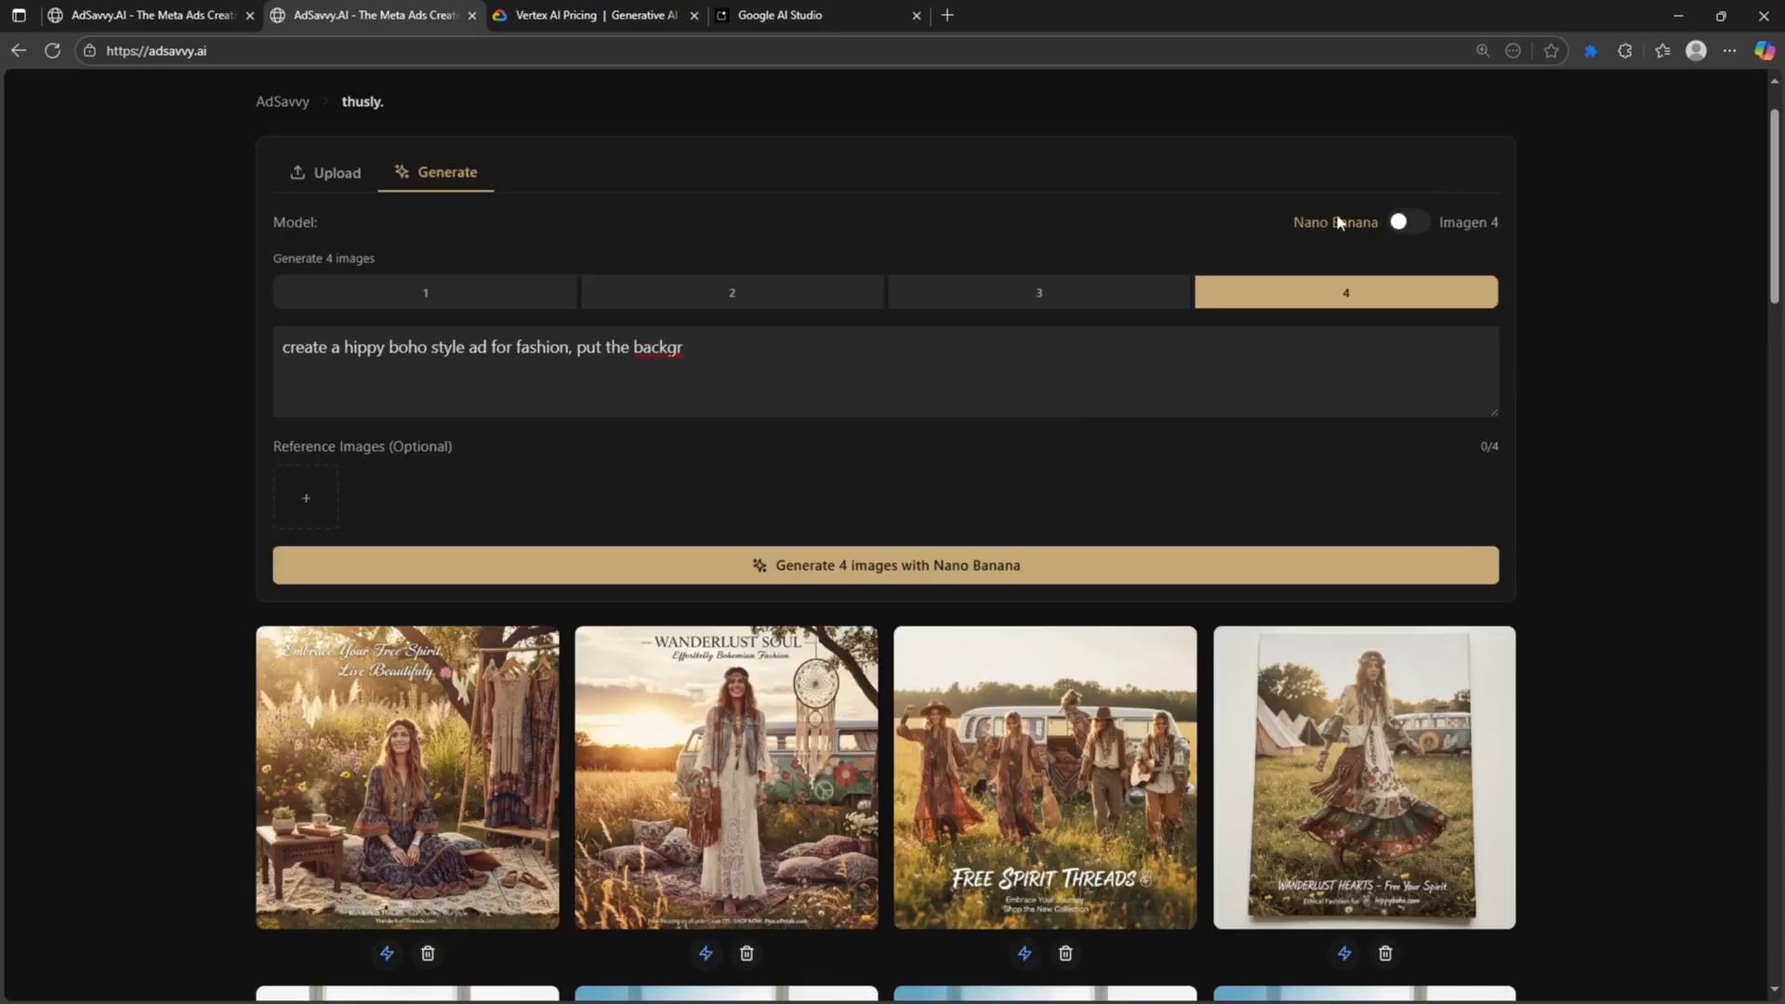
pyautogui.click(777, 740)
pyautogui.click(1443, 151)
pyautogui.moveTo(580, 346); pyautogui.dragTo(688, 352)
pyautogui.write('ch')
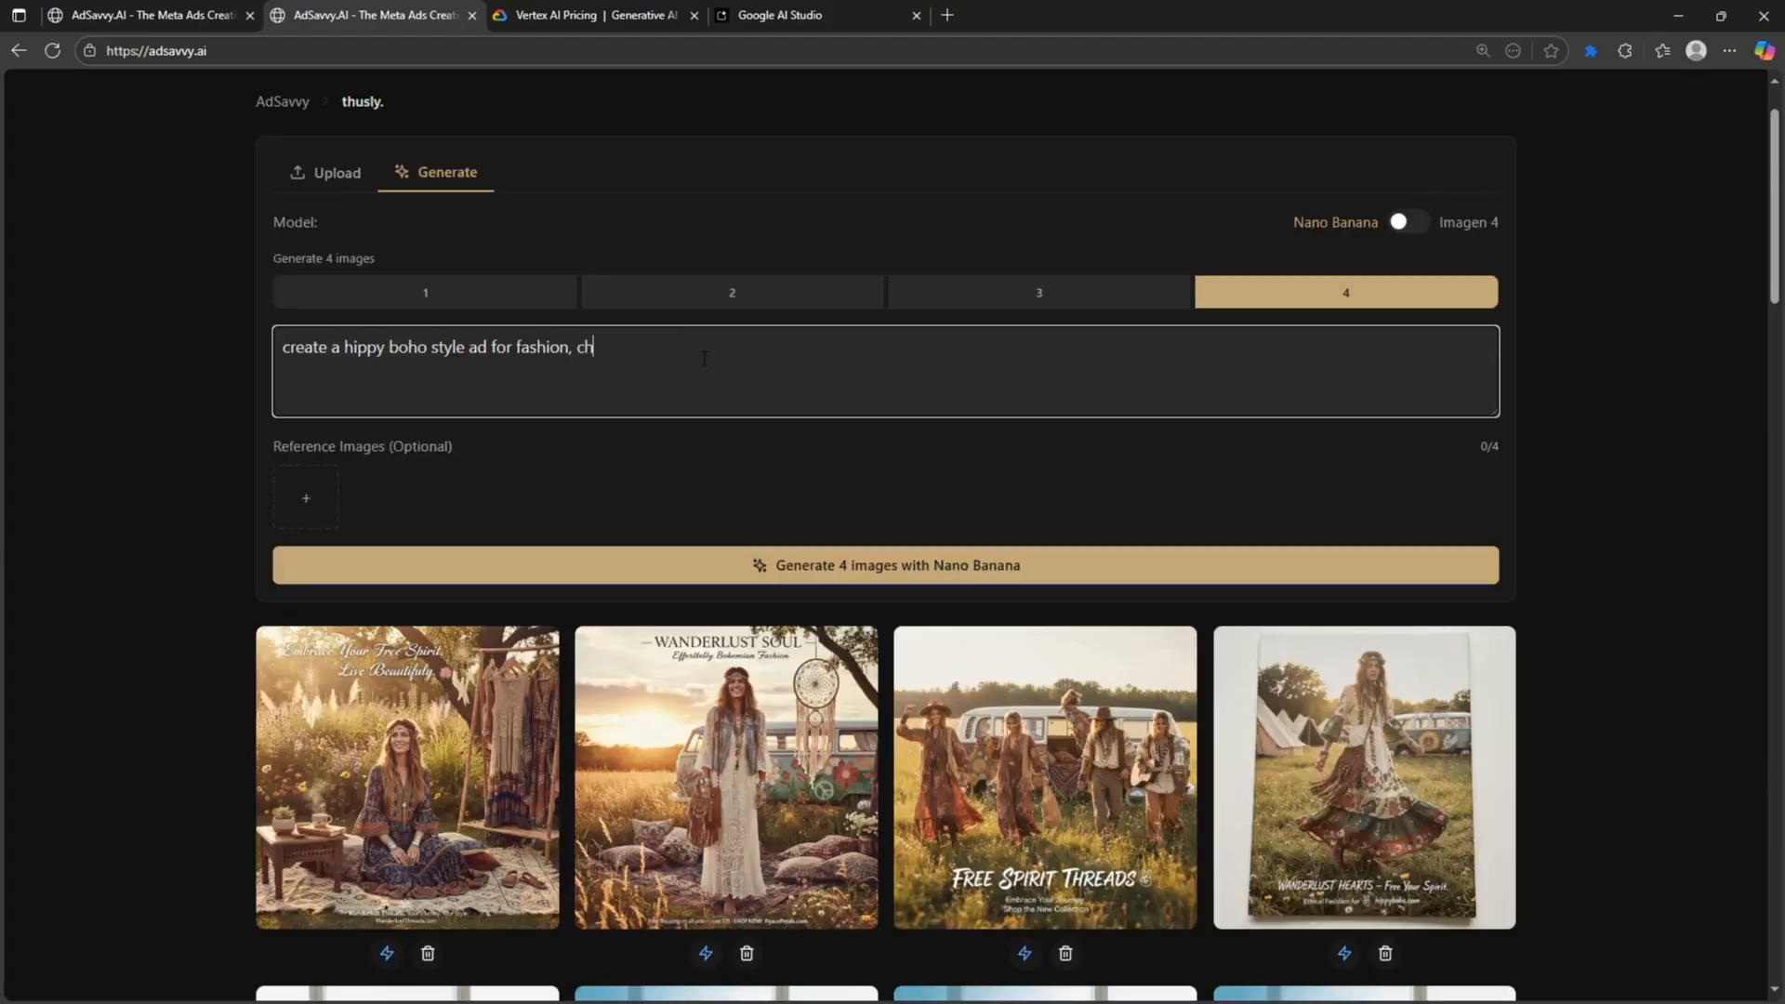
pyautogui.write('he environment, is a yoga retreat')
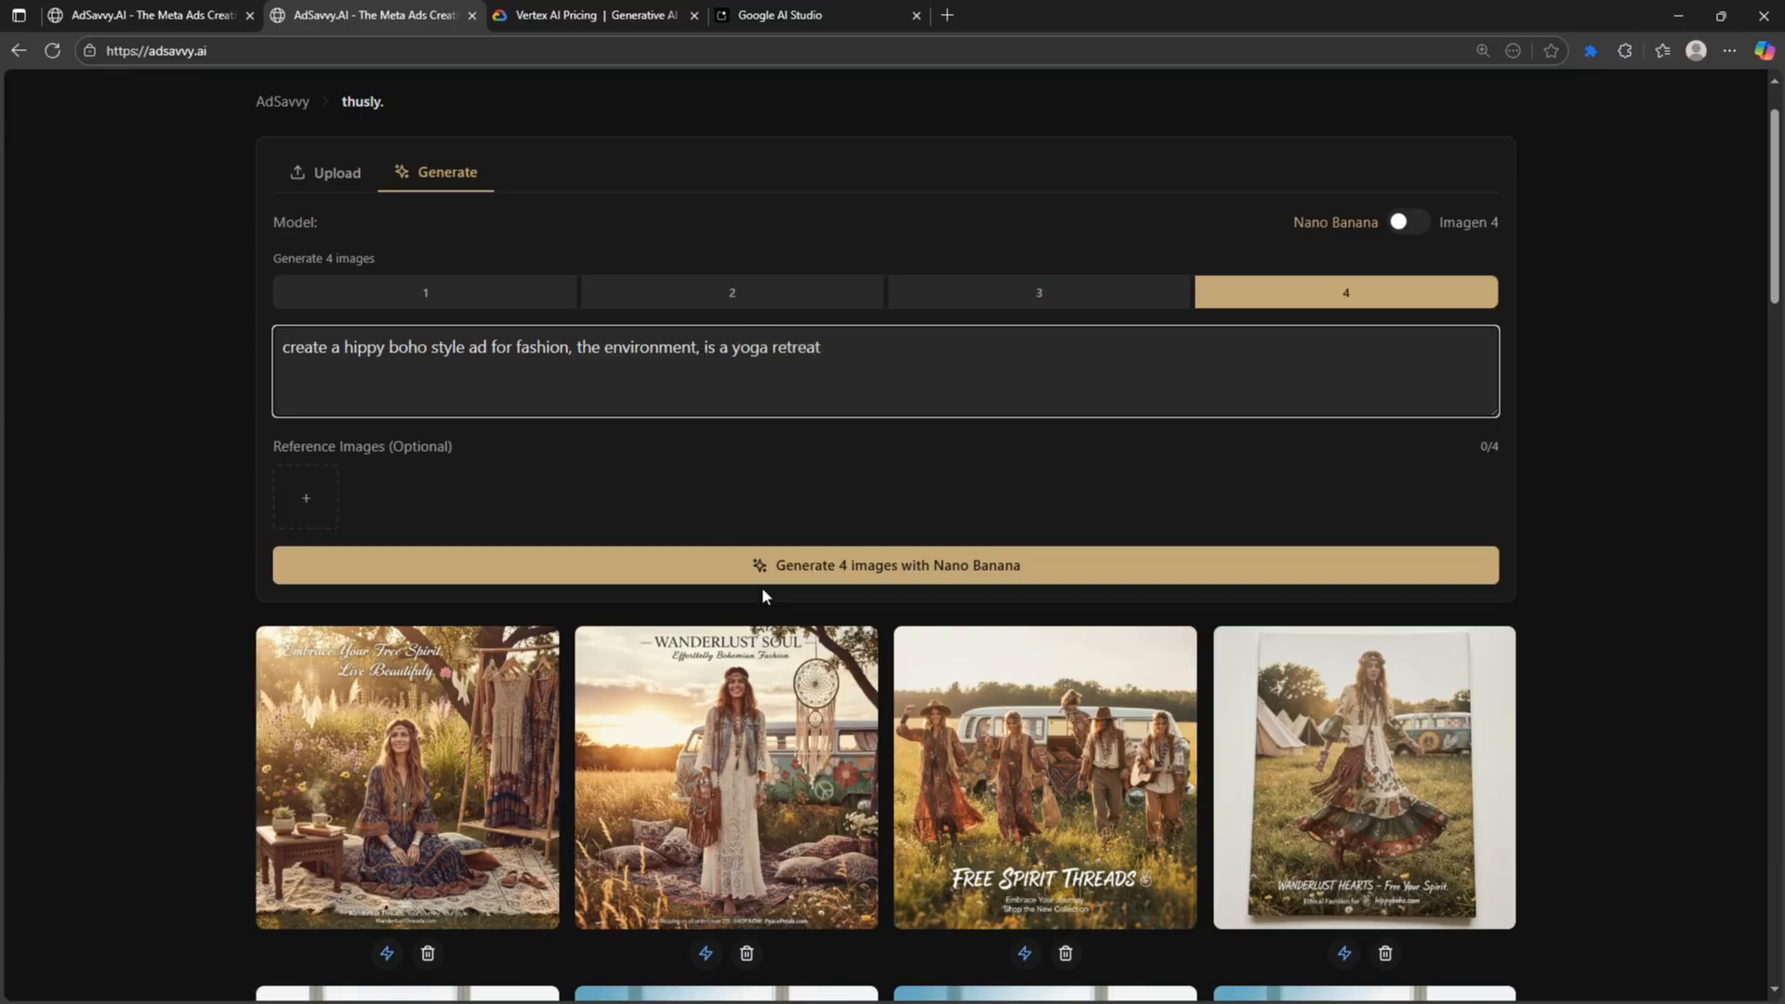
# - Generate four ads from the yoga-retreat prompt and dismiss the notifications
pyautogui.click(761, 569)
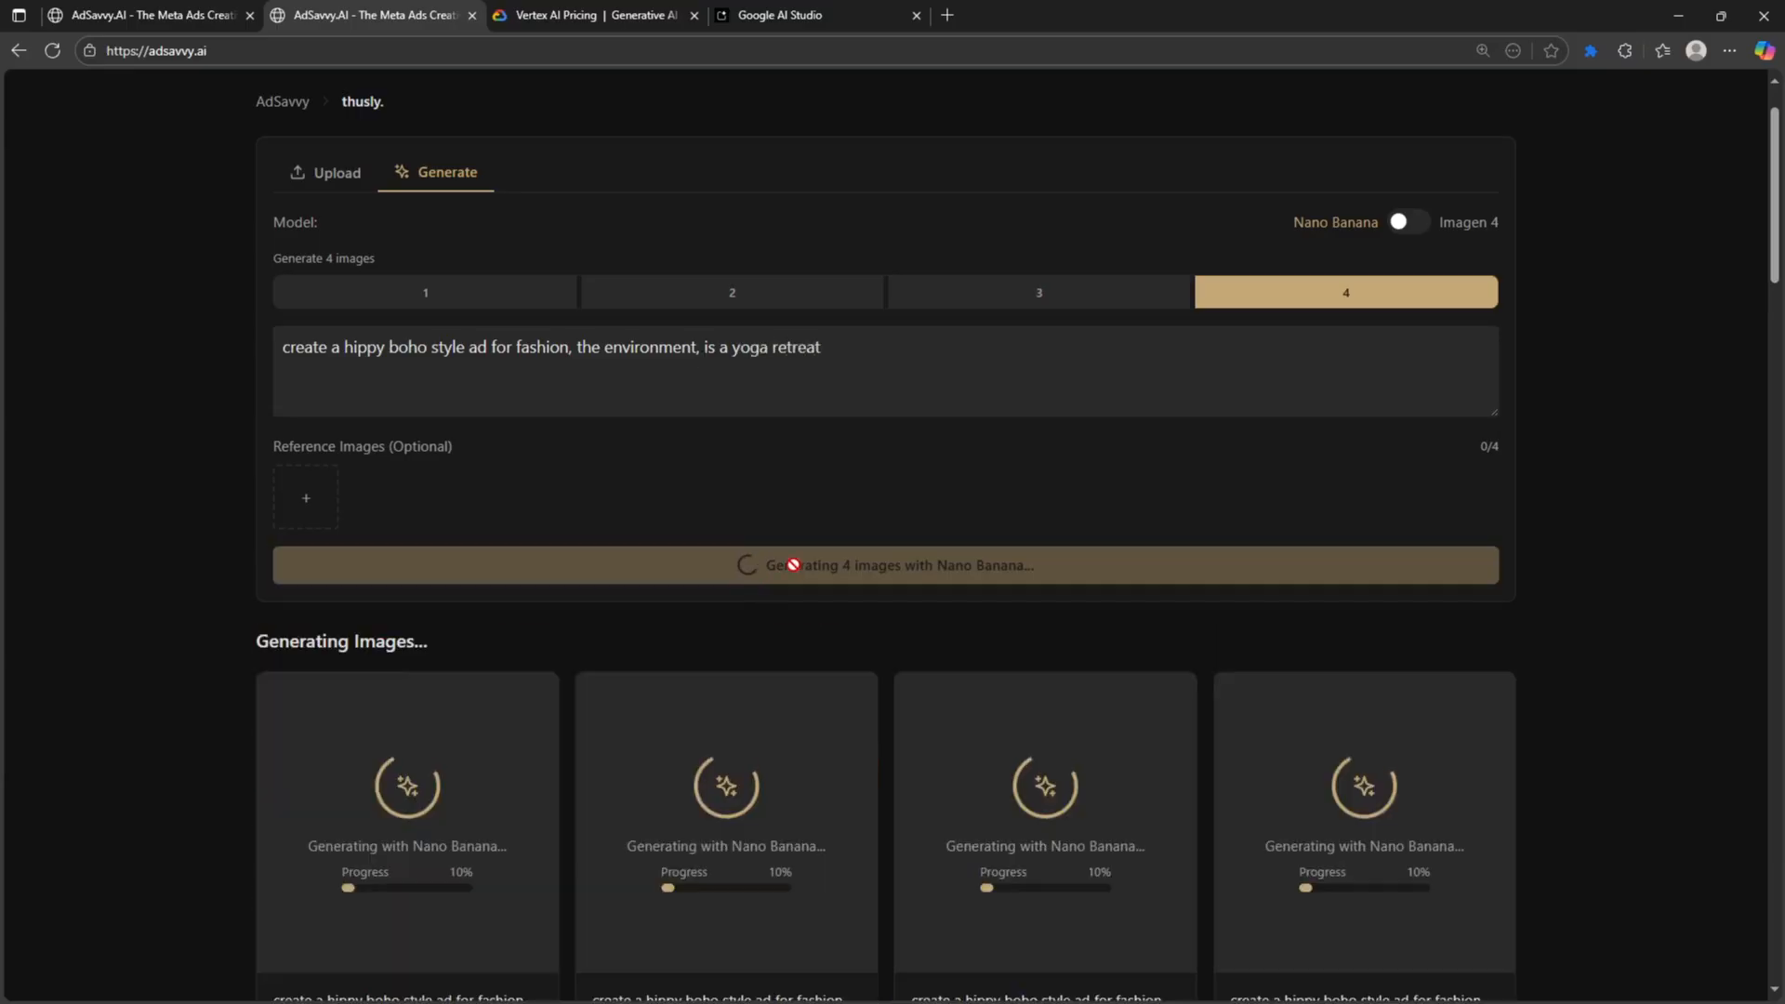
pyautogui.scroll(-3, 1015, 693)
pyautogui.scroll(-2, 1015, 694)
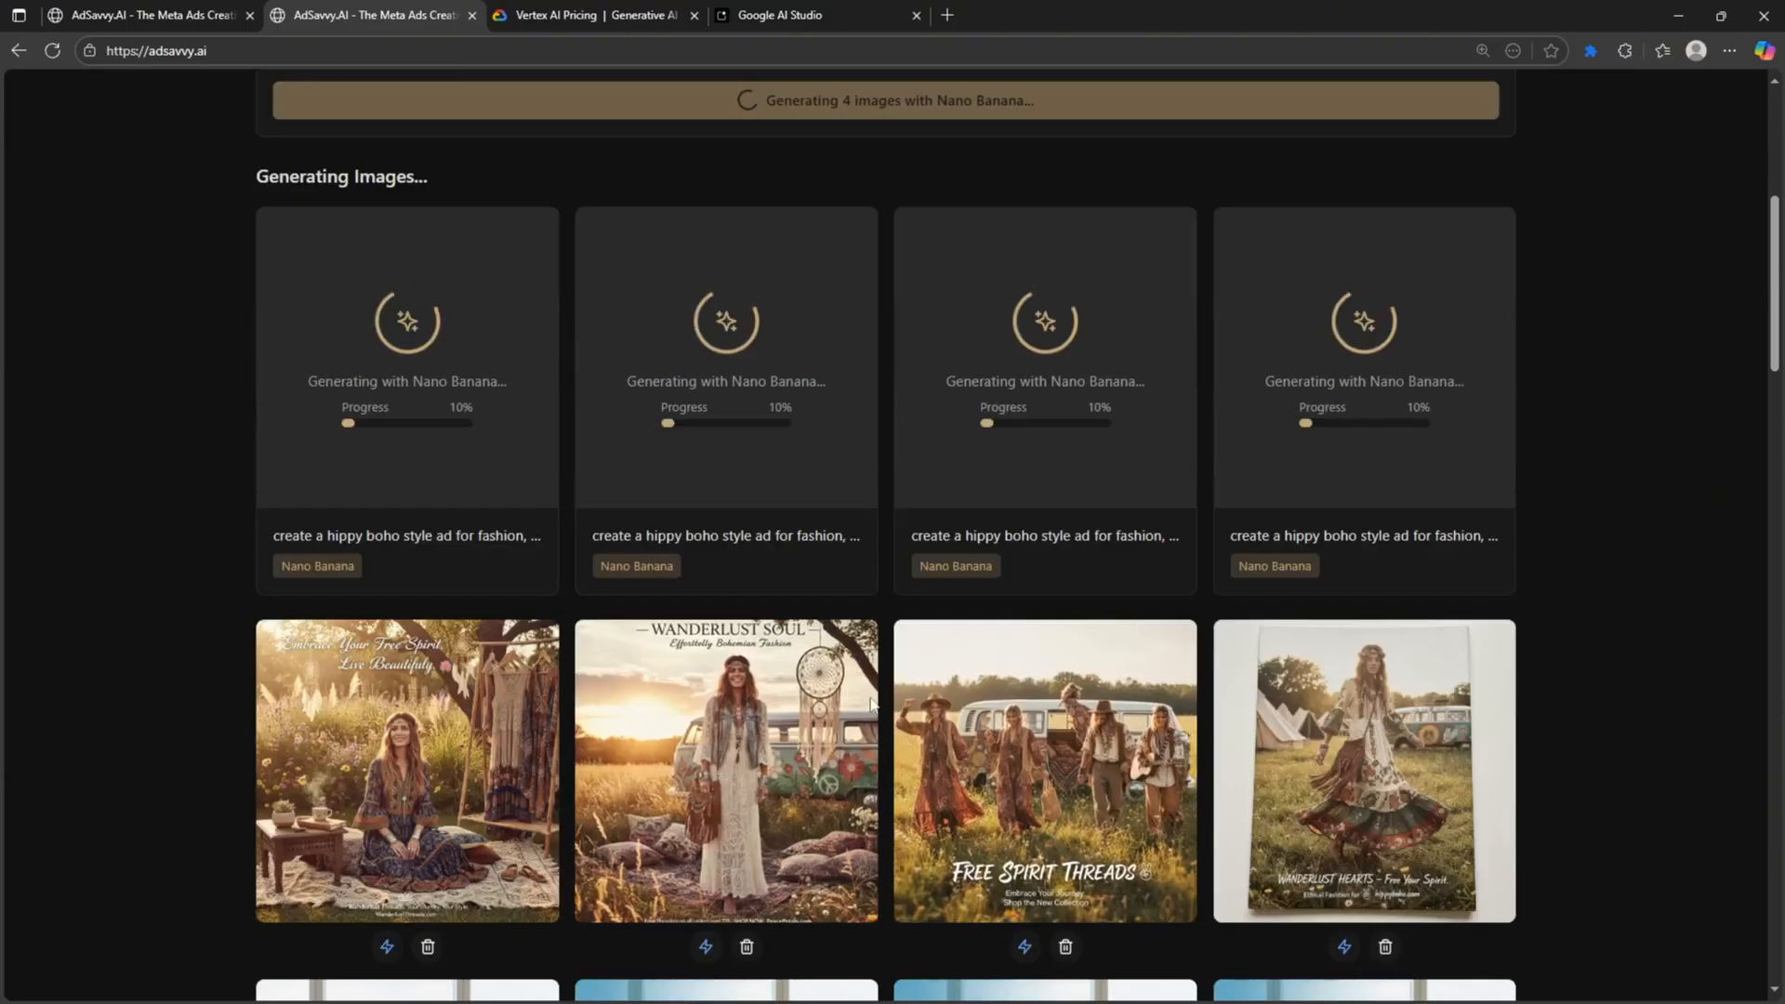
pyautogui.scroll(-1, 1156, 755)
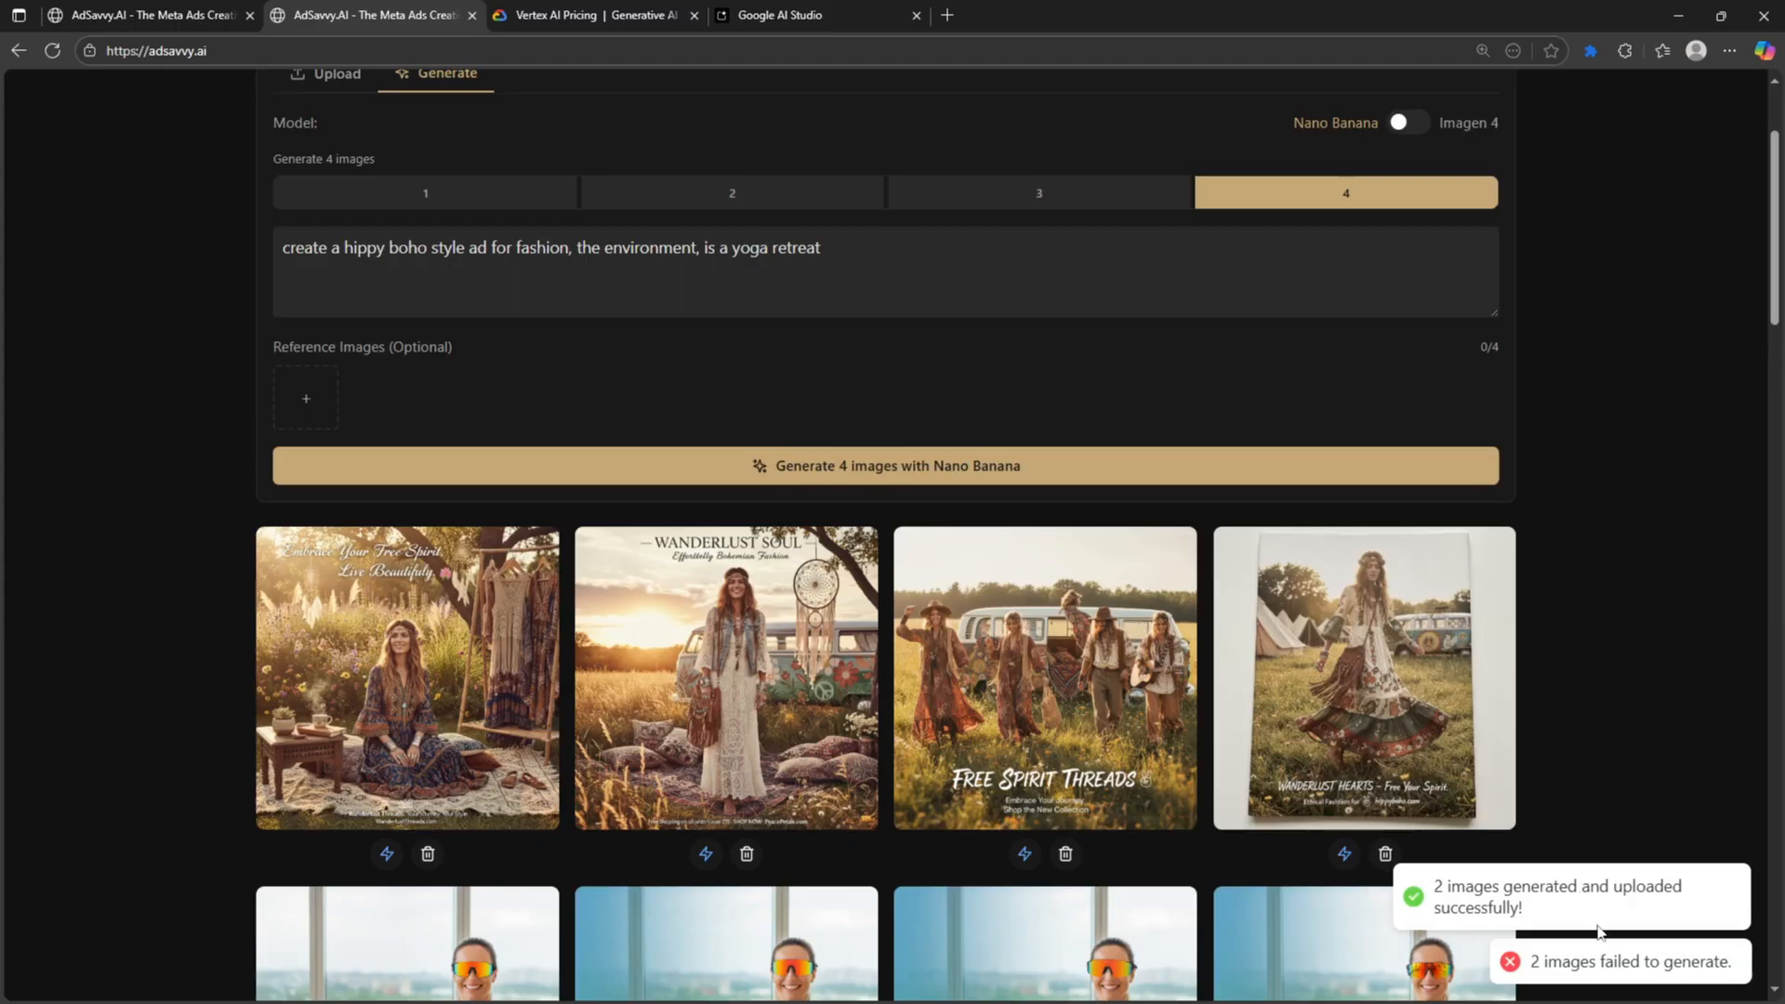
pyautogui.doubleClick(1592, 964)
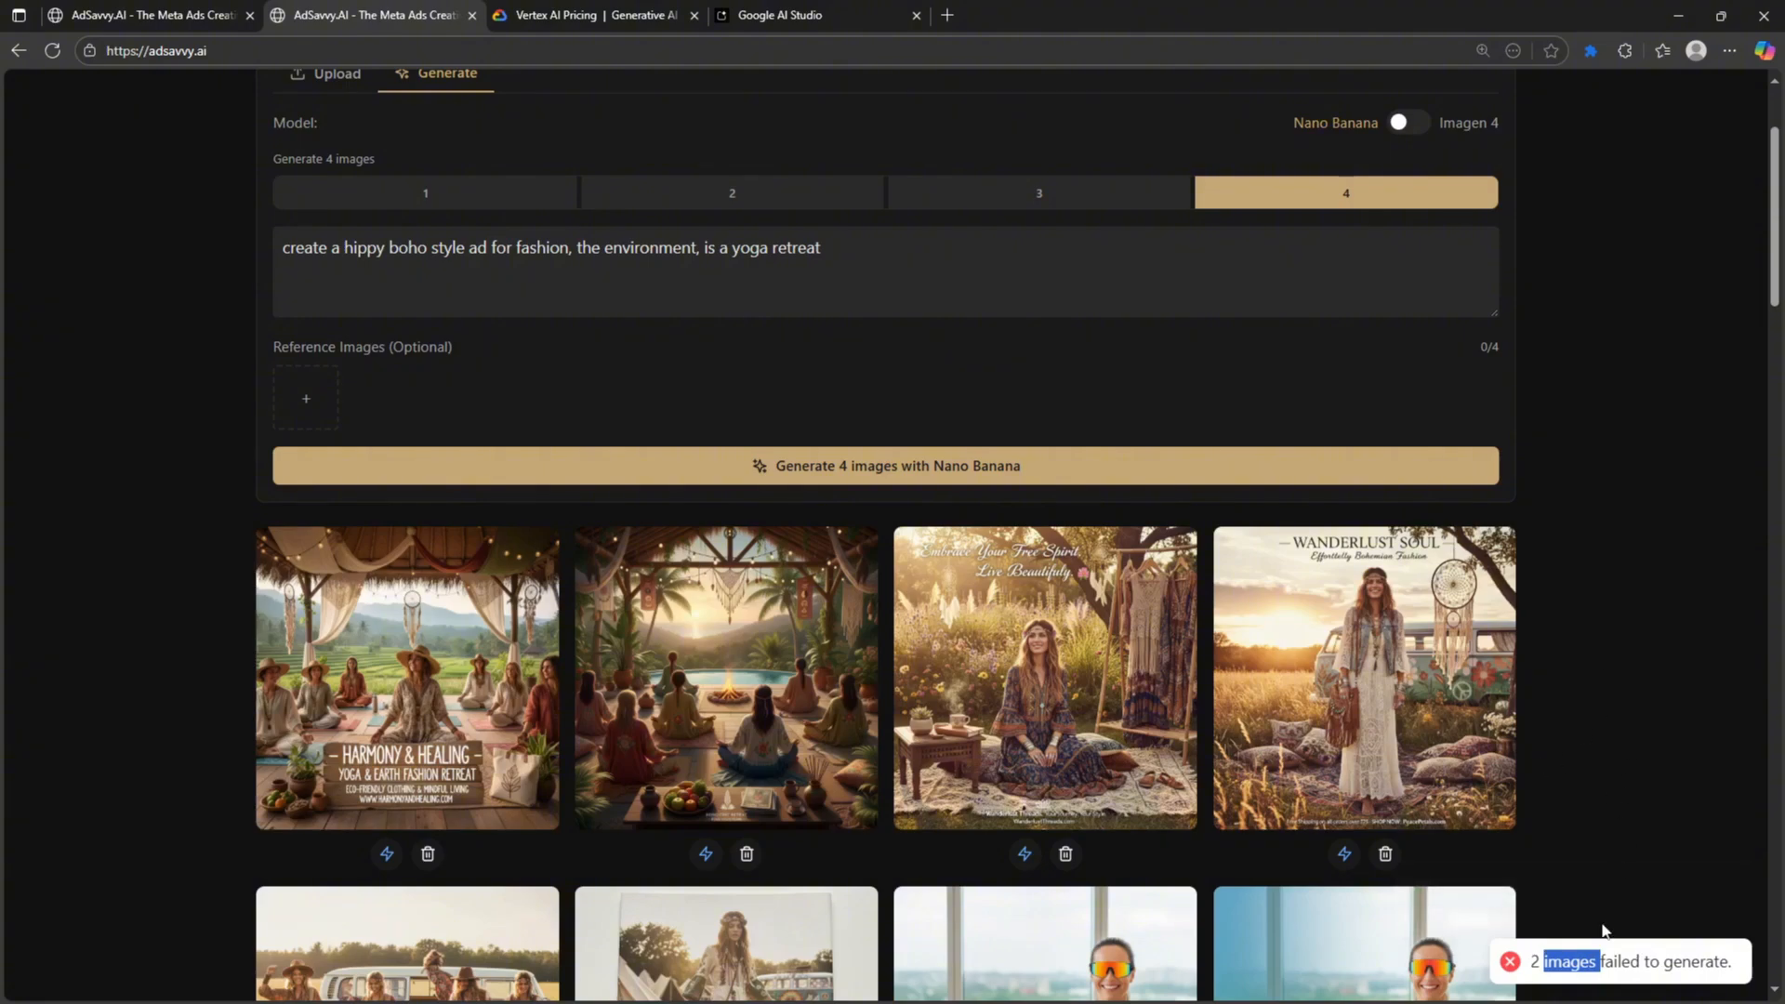
pyautogui.tripleClick(1617, 976)
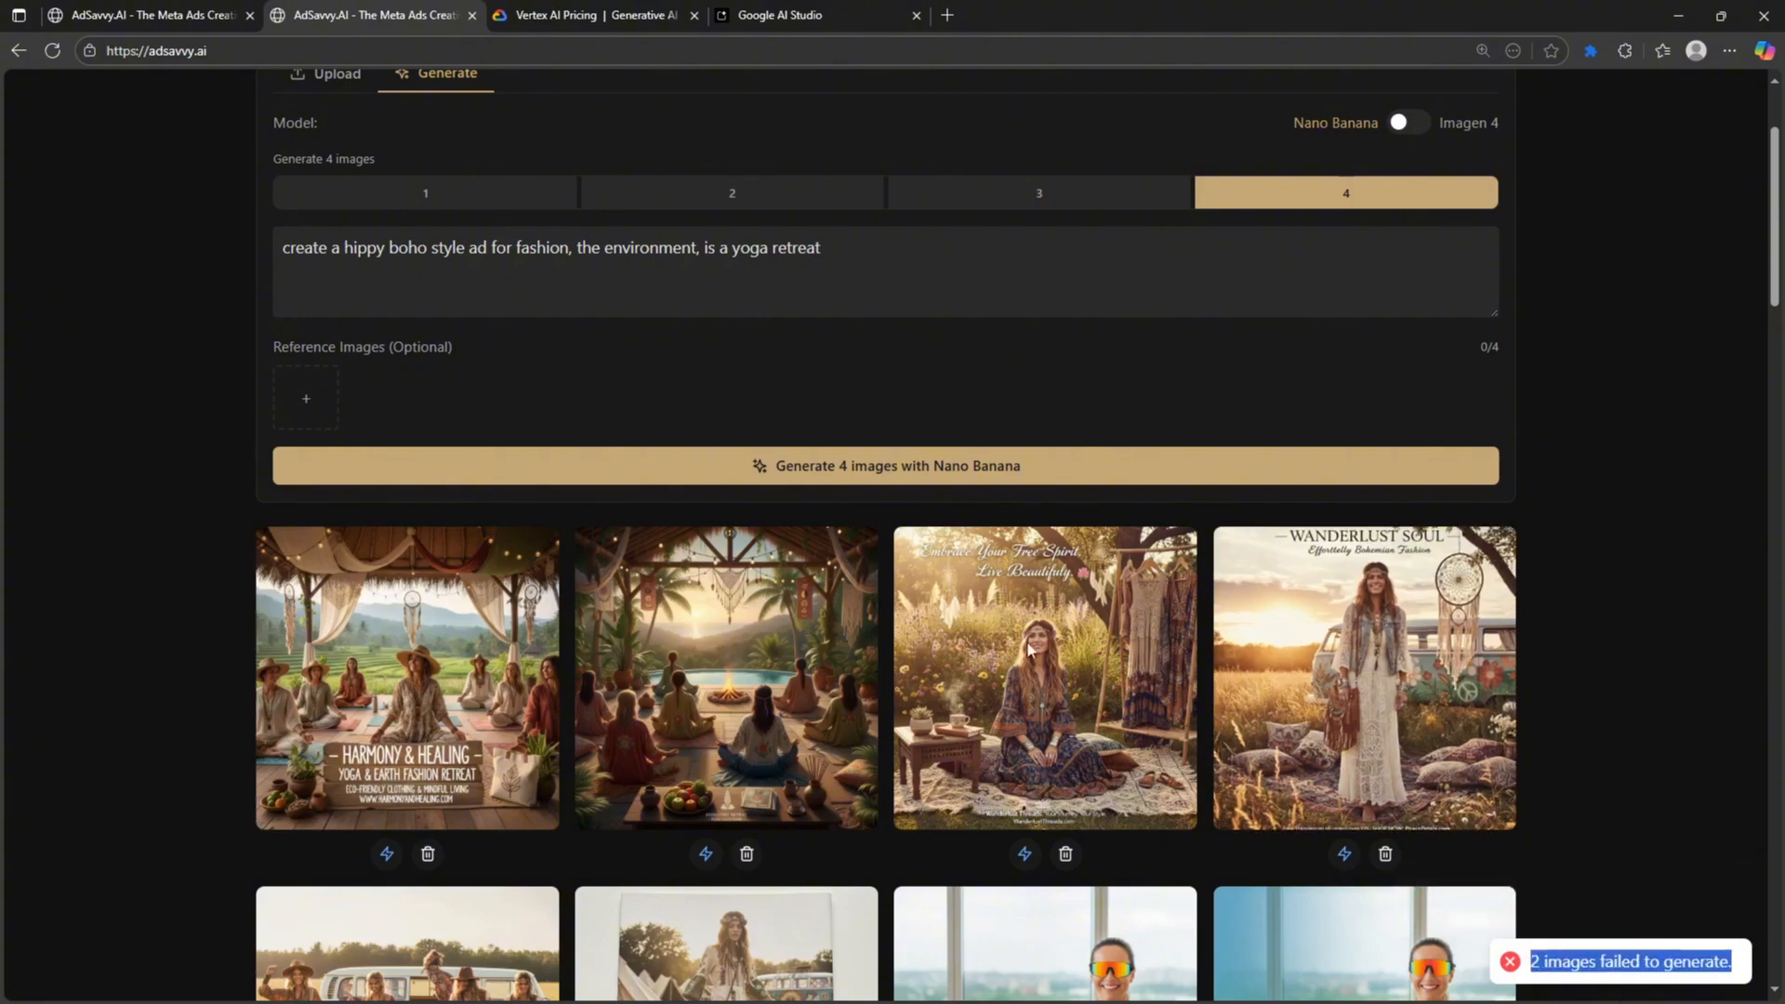
# - Inspect the Harmony & Healing and sunset poolside yoga ads in Image Details
pyautogui.click(460, 611)
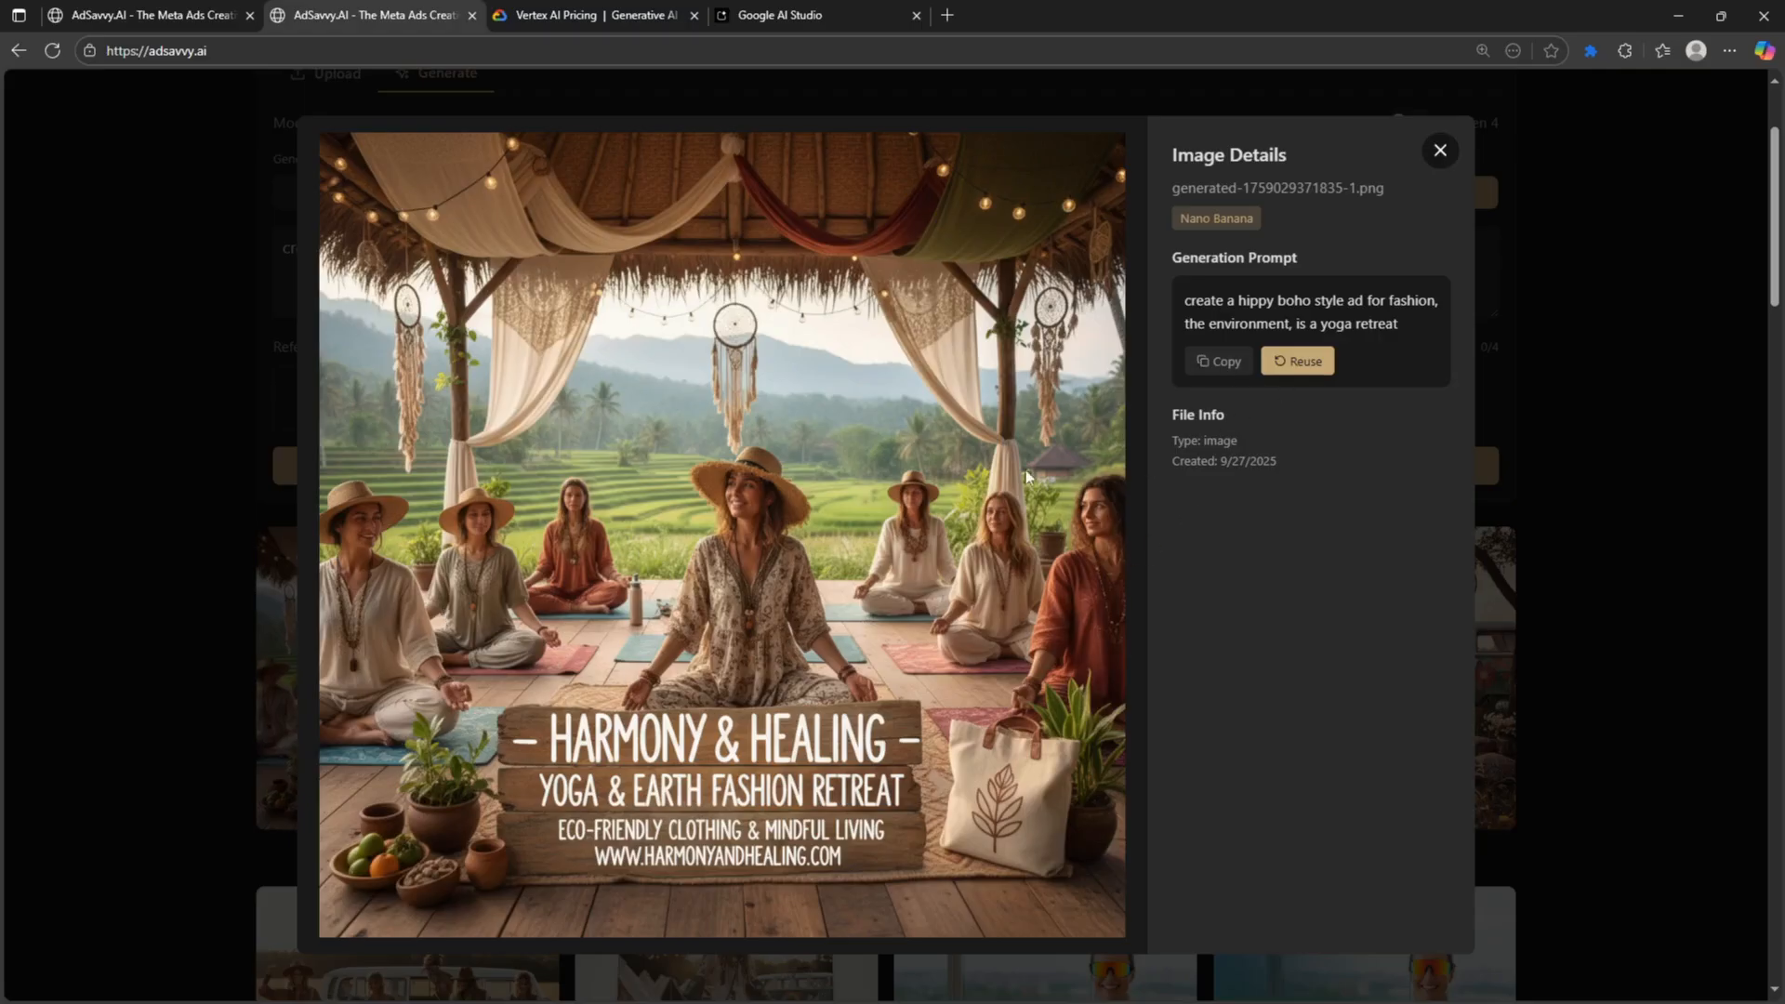
pyautogui.click(1440, 150)
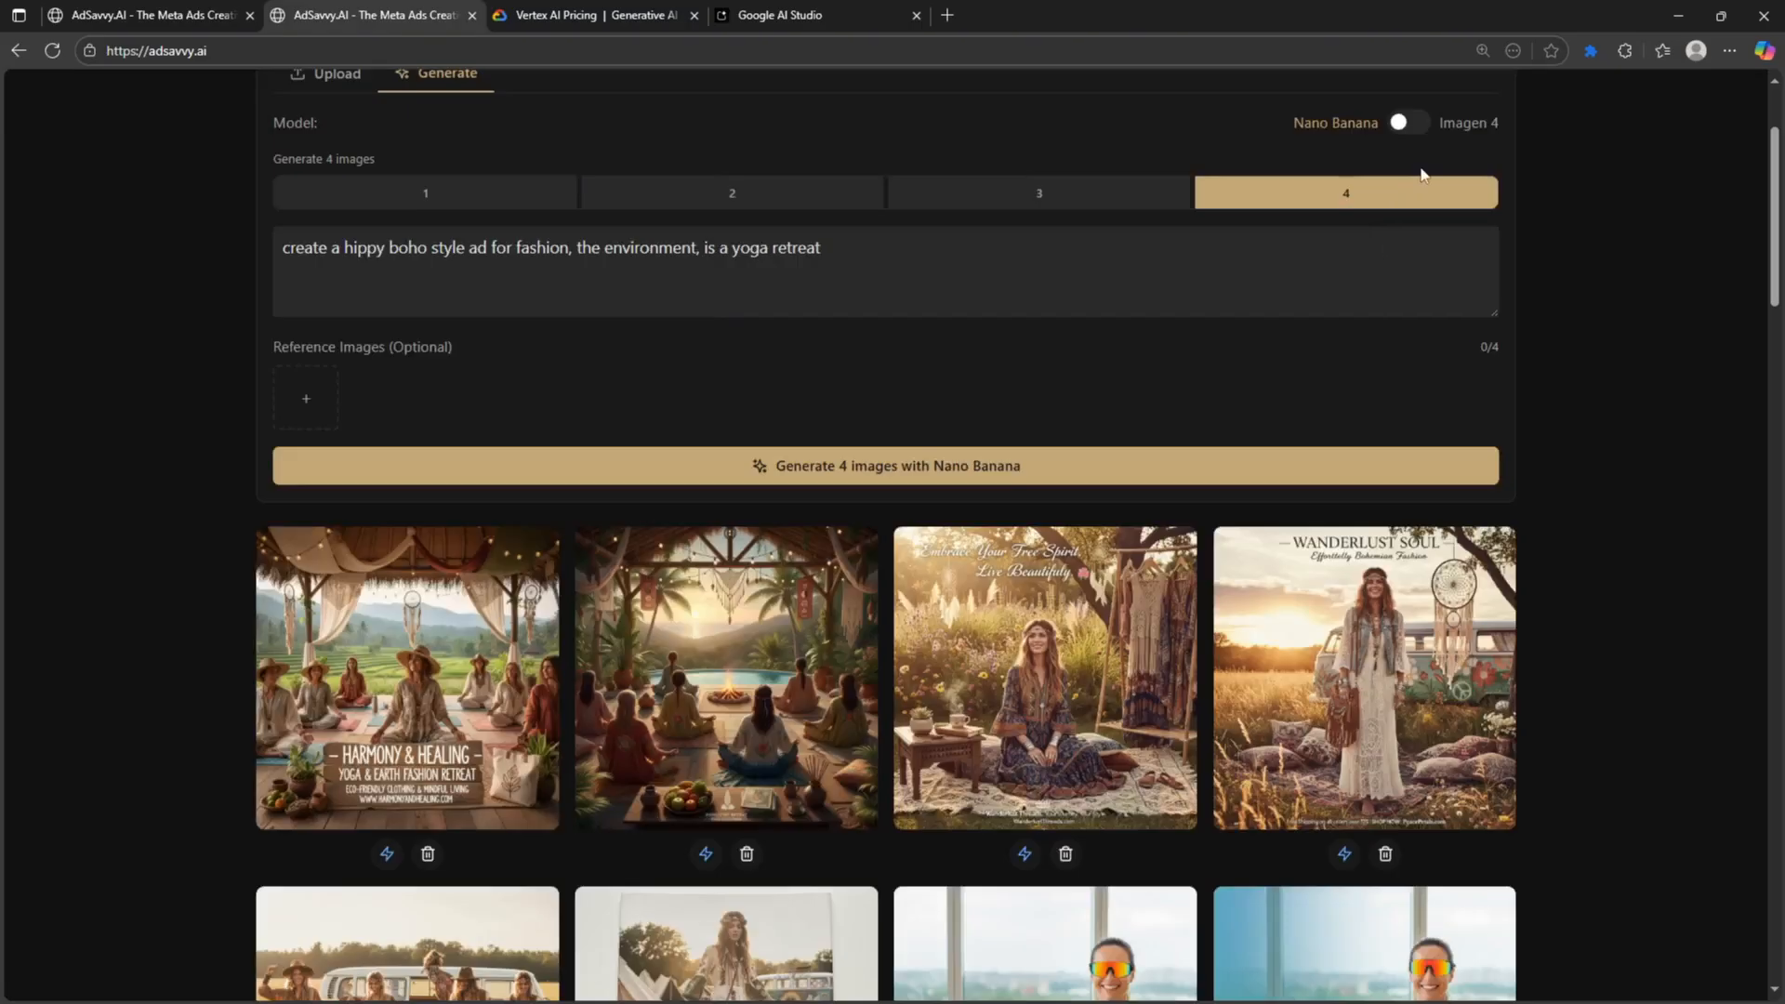
pyautogui.click(883, 595)
pyautogui.click(1439, 150)
pyautogui.scroll(2, 762, 651)
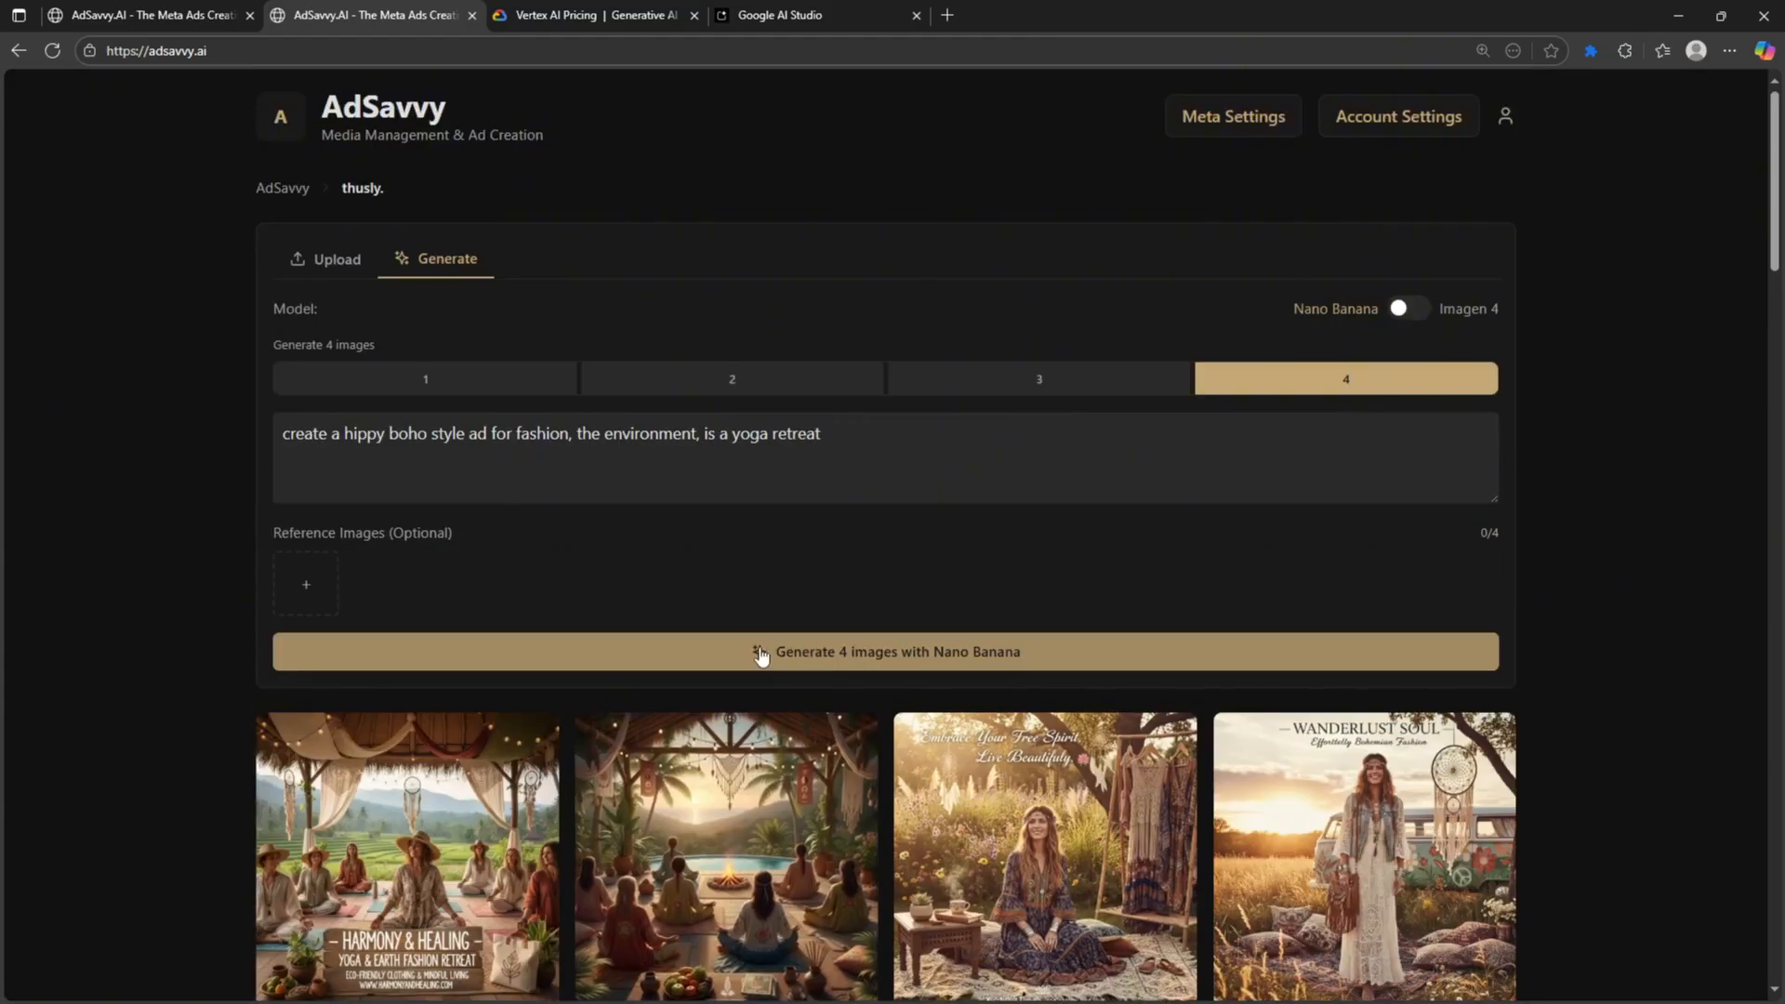
# - Generate another batch of yoga-retreat ads and view the poolside fire-circle ad enlarged
pyautogui.click(689, 664)
pyautogui.scroll(-5, 1516, 492)
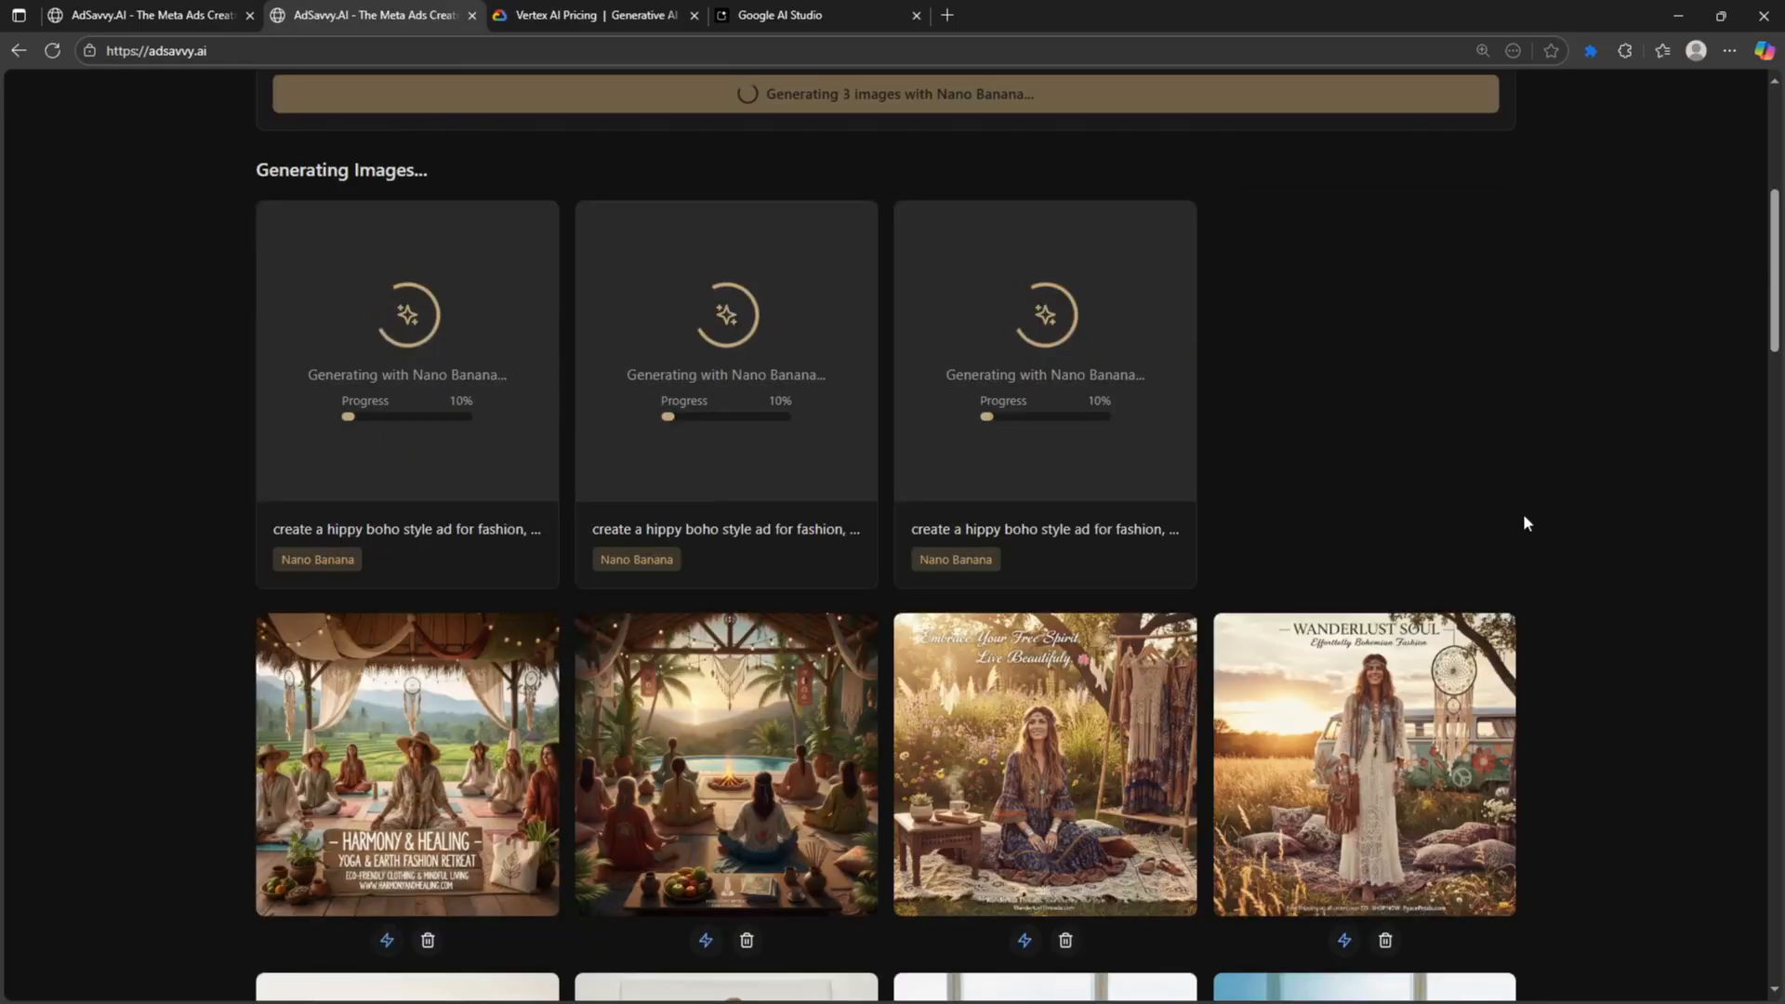
pyautogui.click(734, 735)
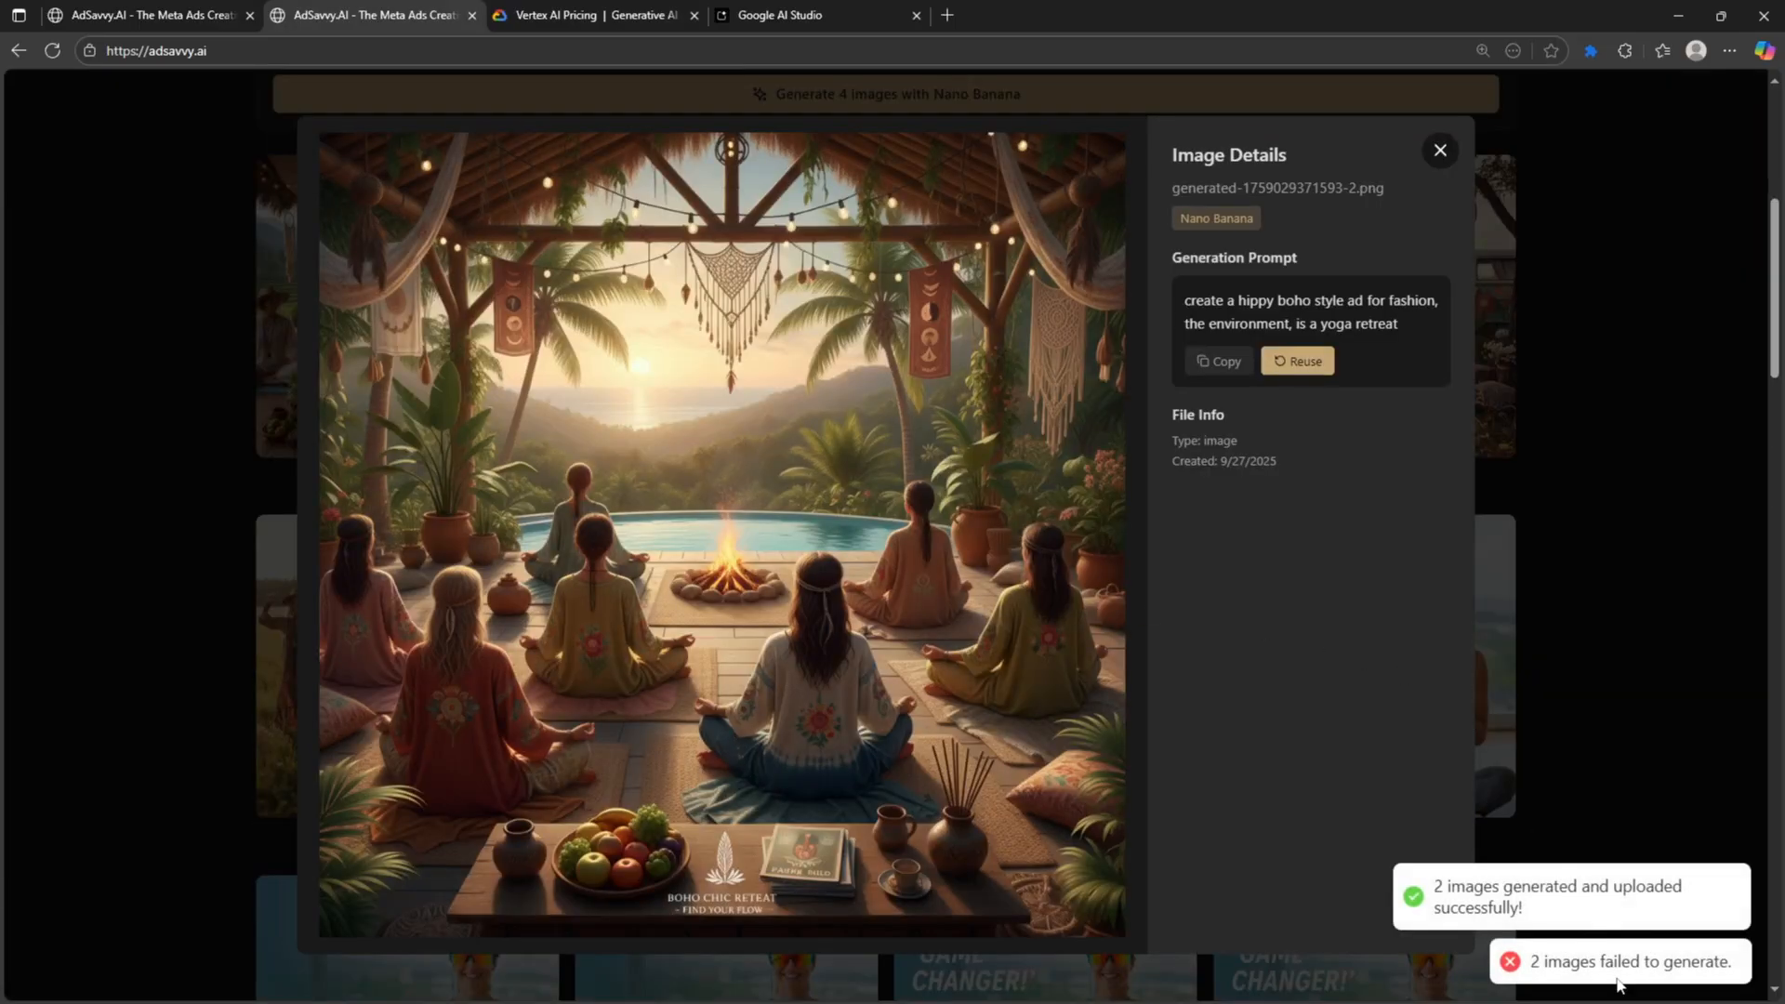
pyautogui.click(1608, 864)
pyautogui.scroll(4, 1600, 853)
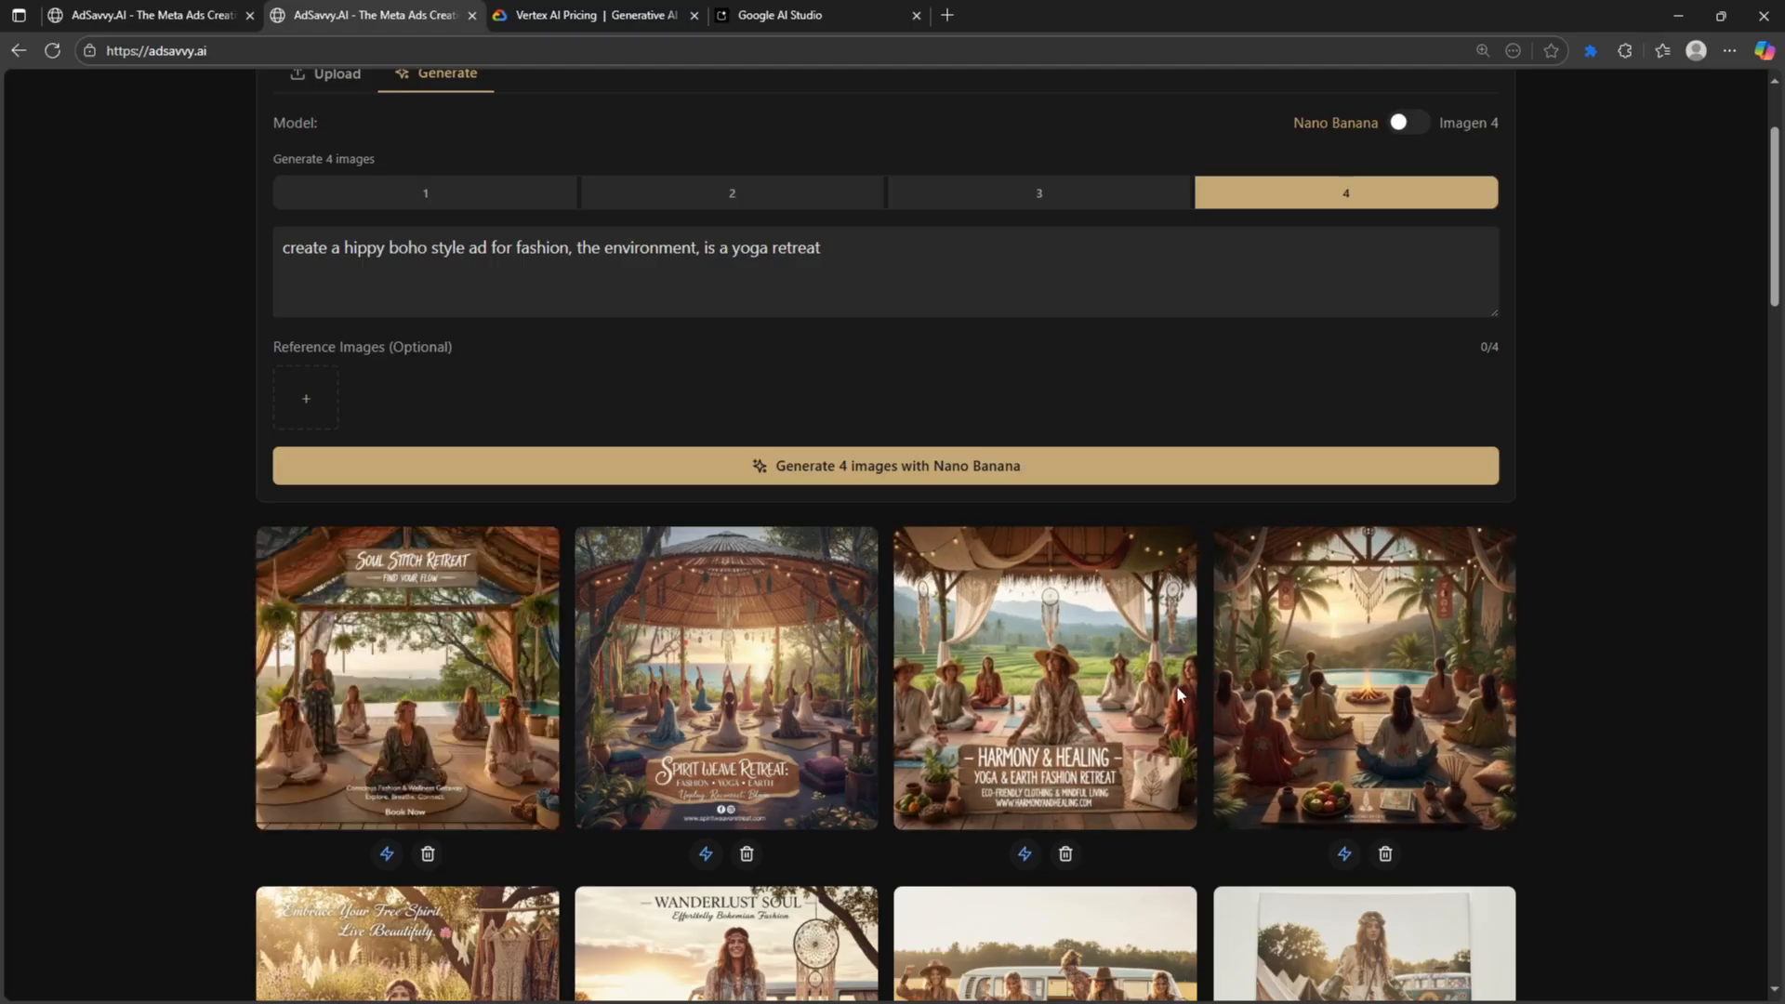
pyautogui.scroll(2, 1330, 336)
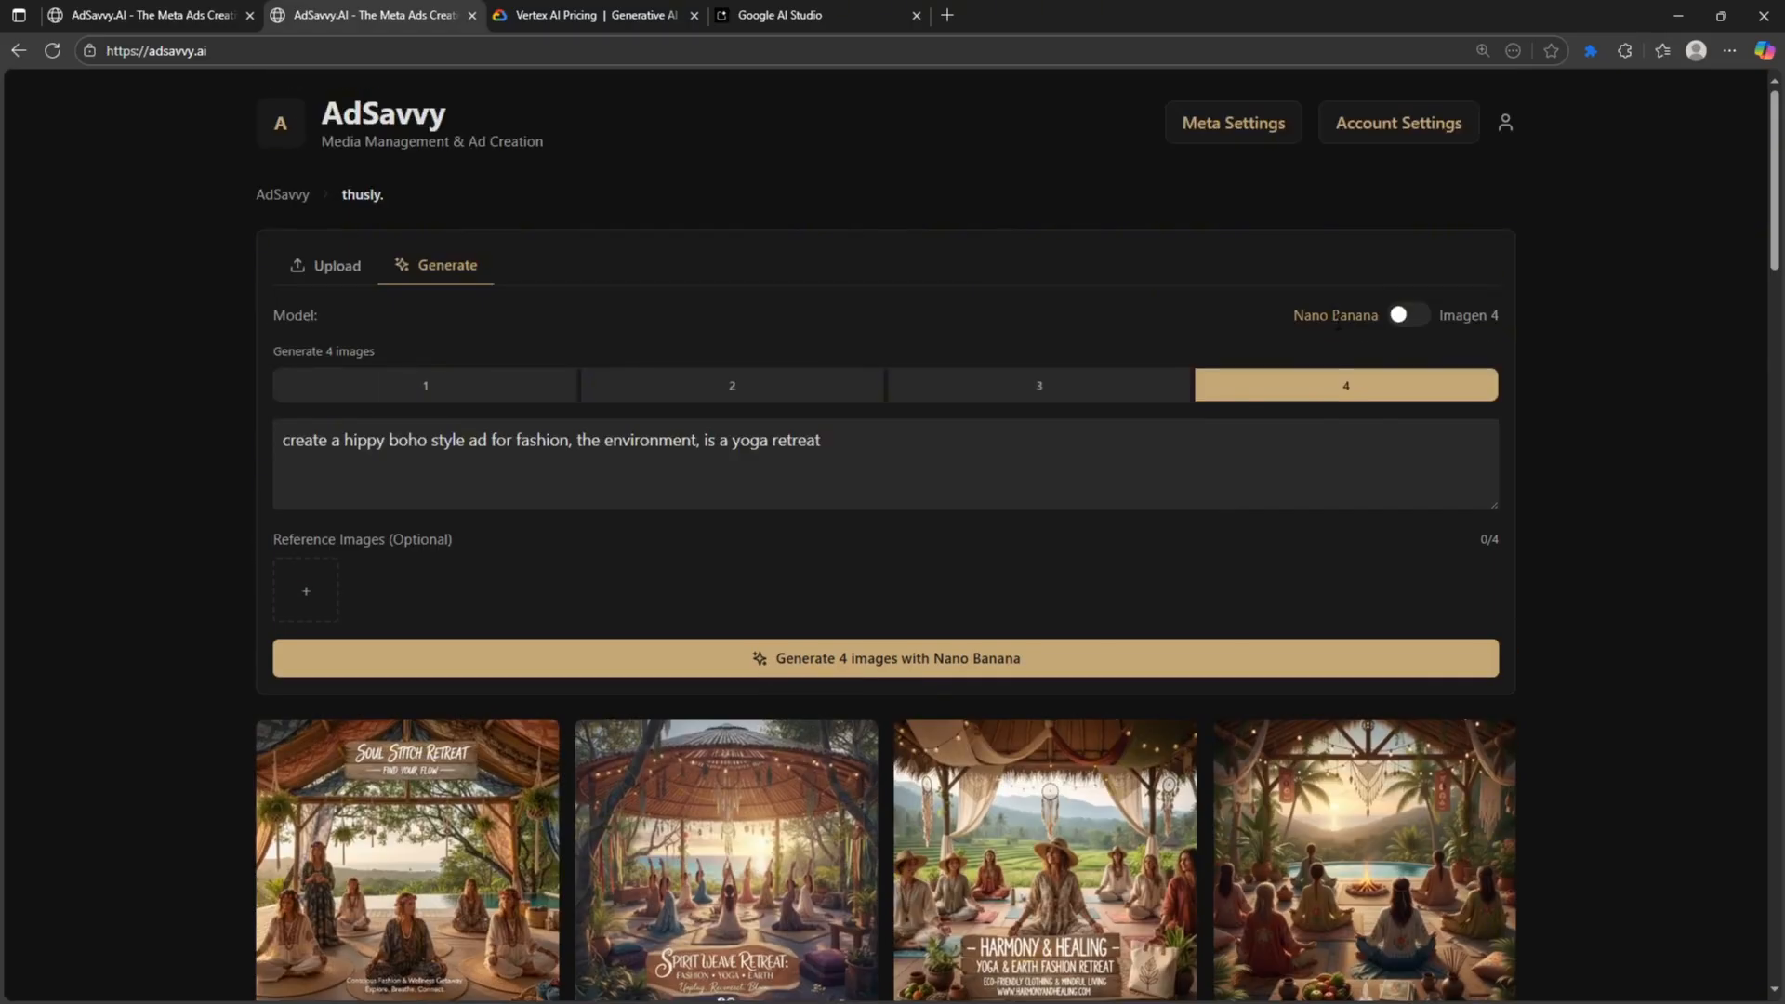
pyautogui.scroll(-3, 1448, 824)
pyautogui.scroll(2, 1291, 683)
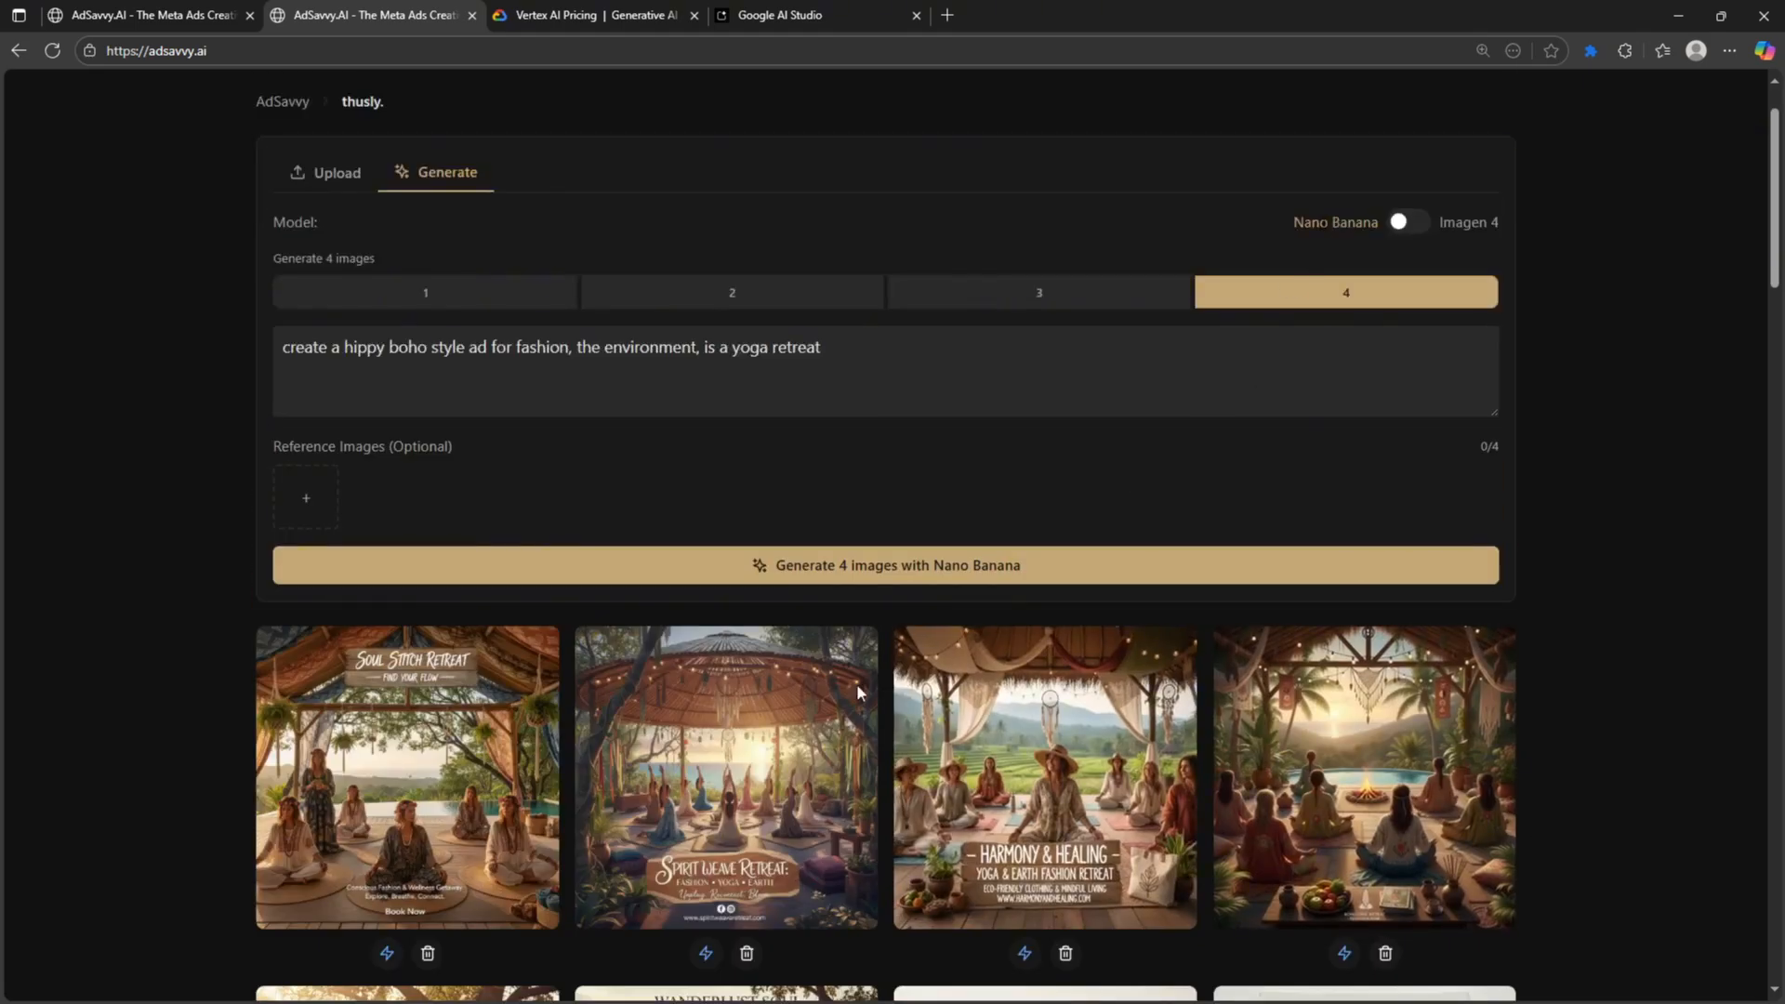
# - Inspect the Soul Stitch Retreat and Spirit Weave Retreat ads in Image Details
pyautogui.click(335, 762)
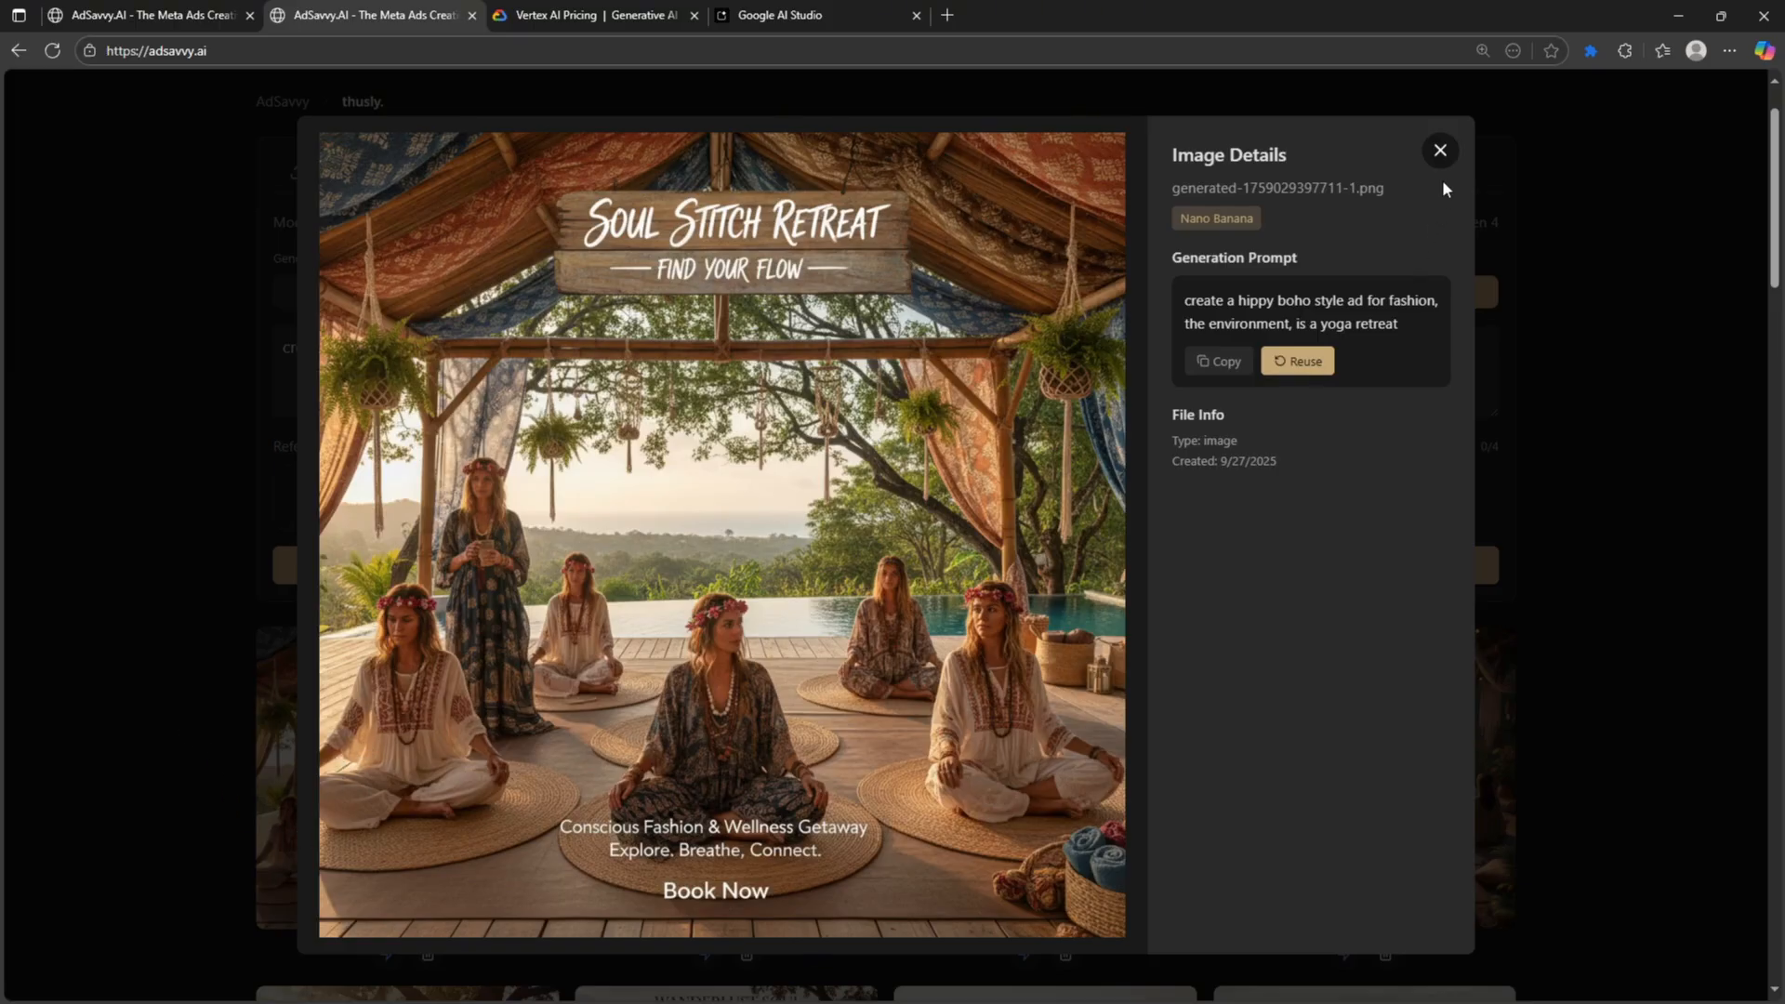
pyautogui.click(1440, 152)
pyautogui.click(725, 772)
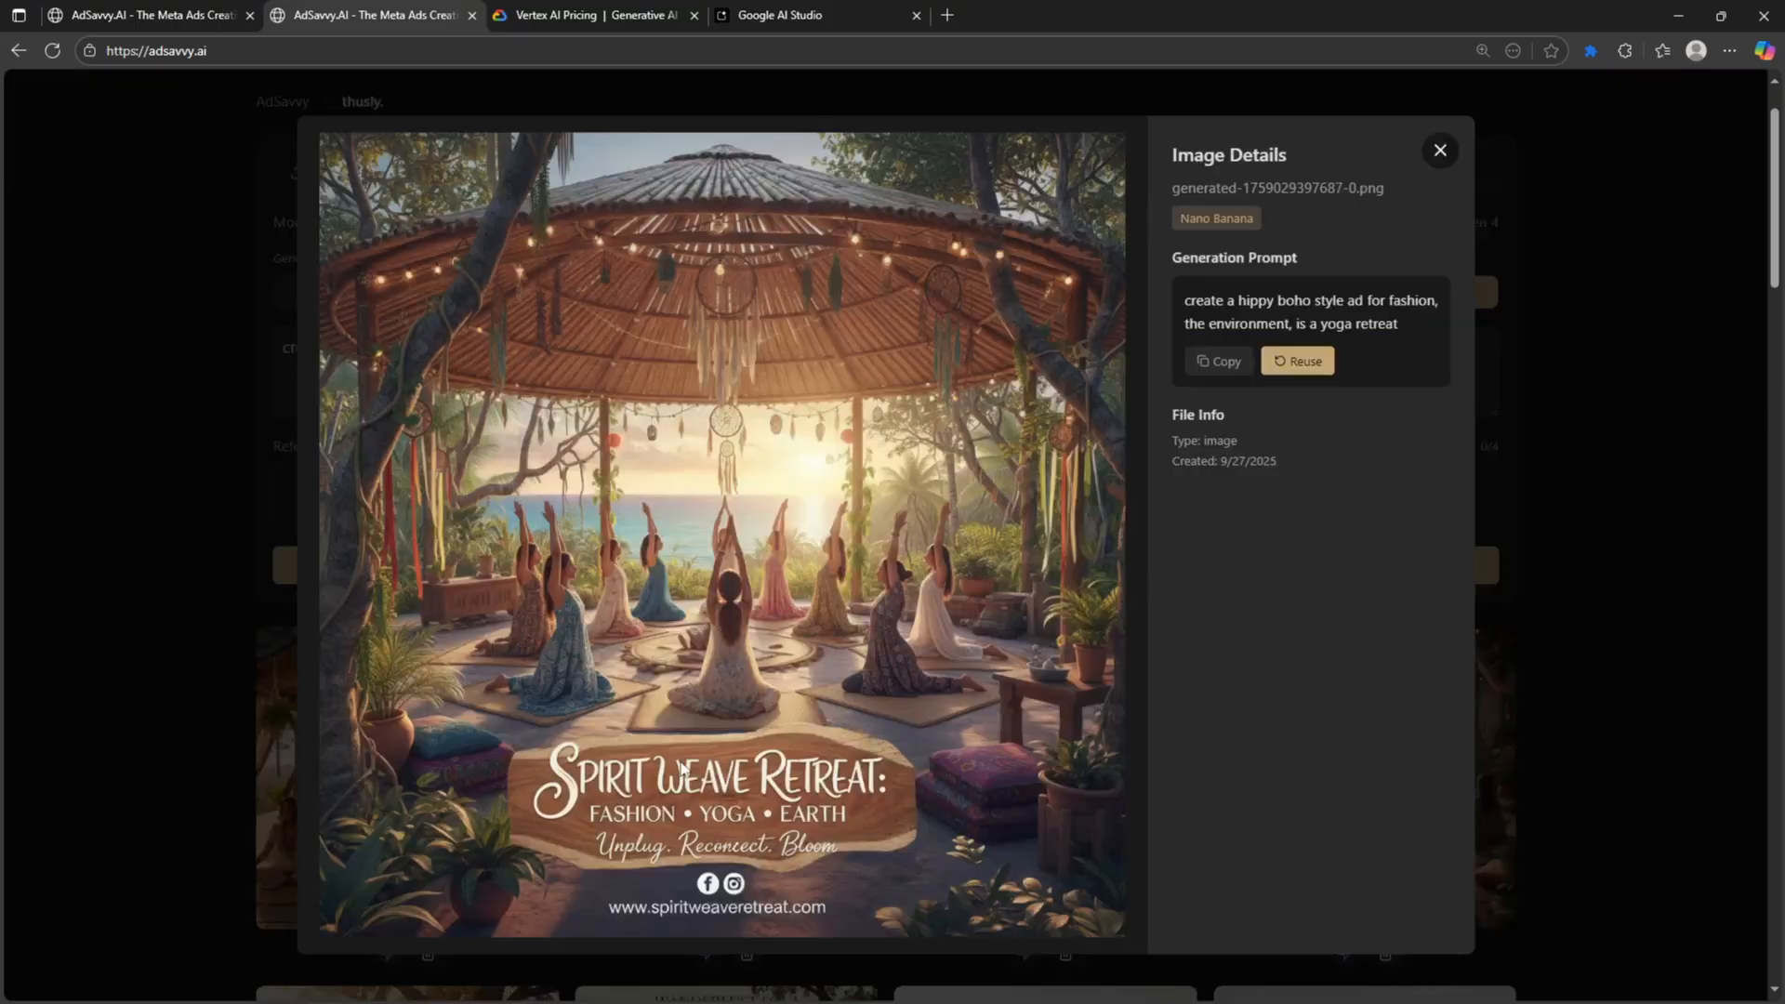
pyautogui.click(1440, 151)
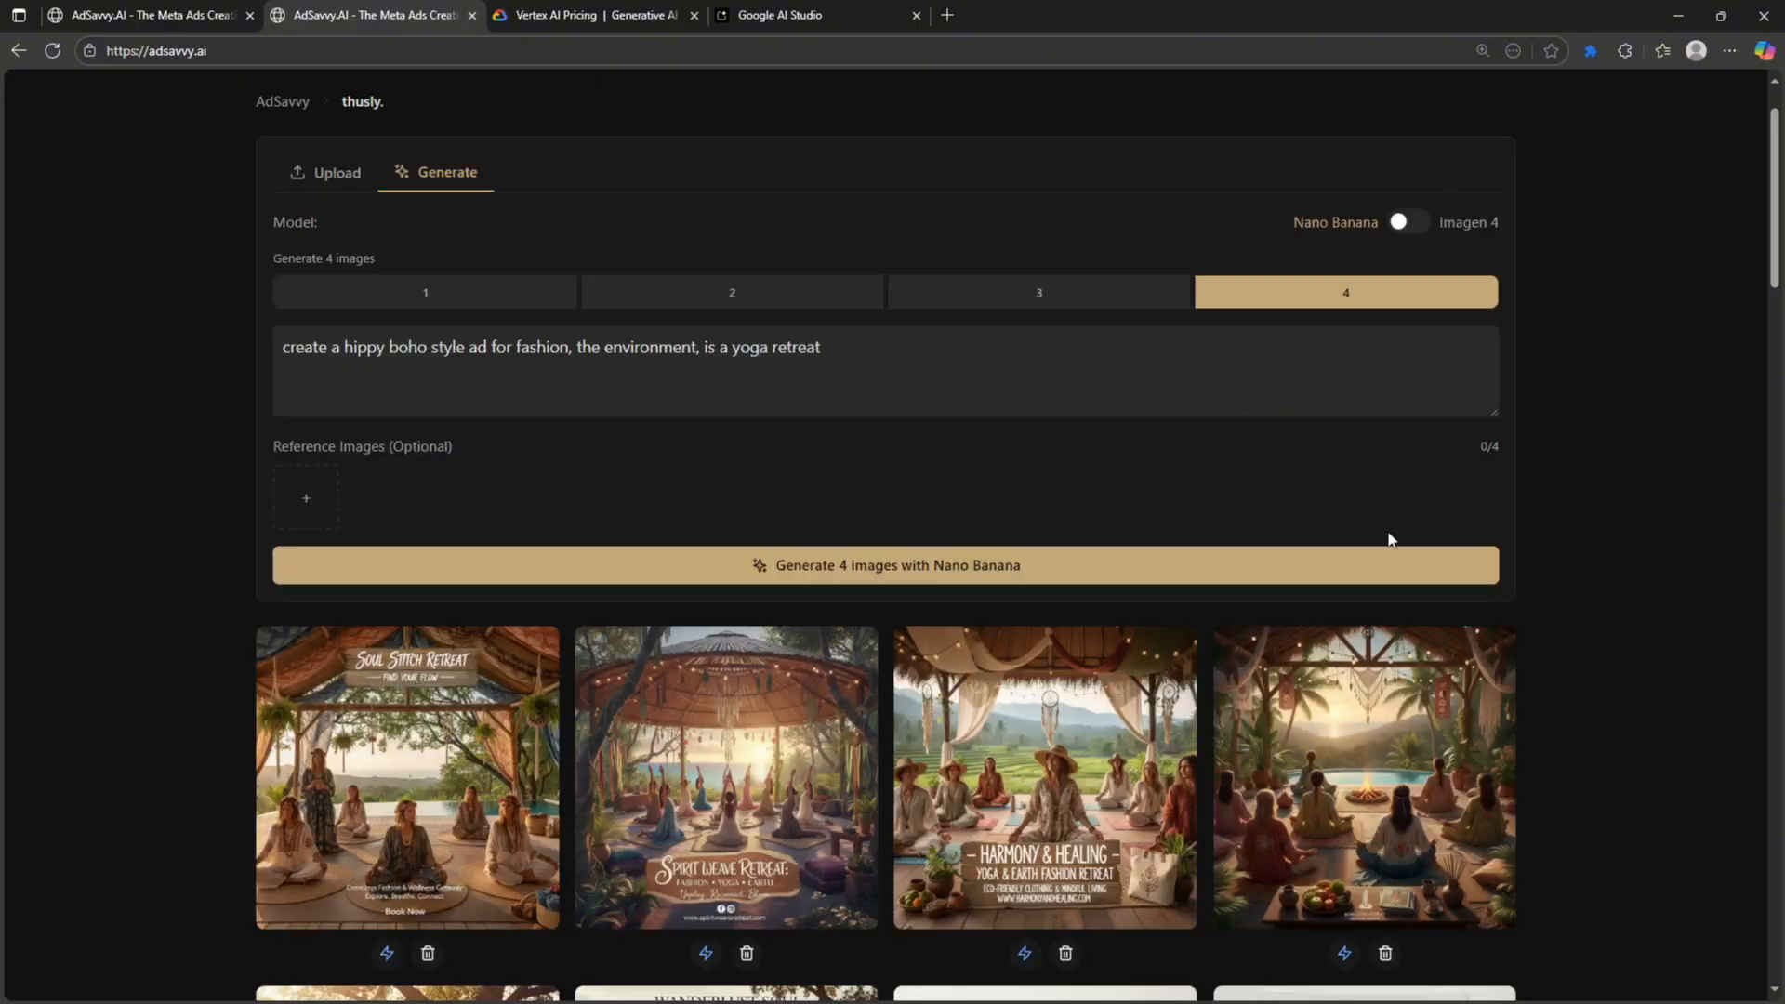
pyautogui.scroll(-4, 1392, 543)
pyautogui.scroll(5, 1393, 543)
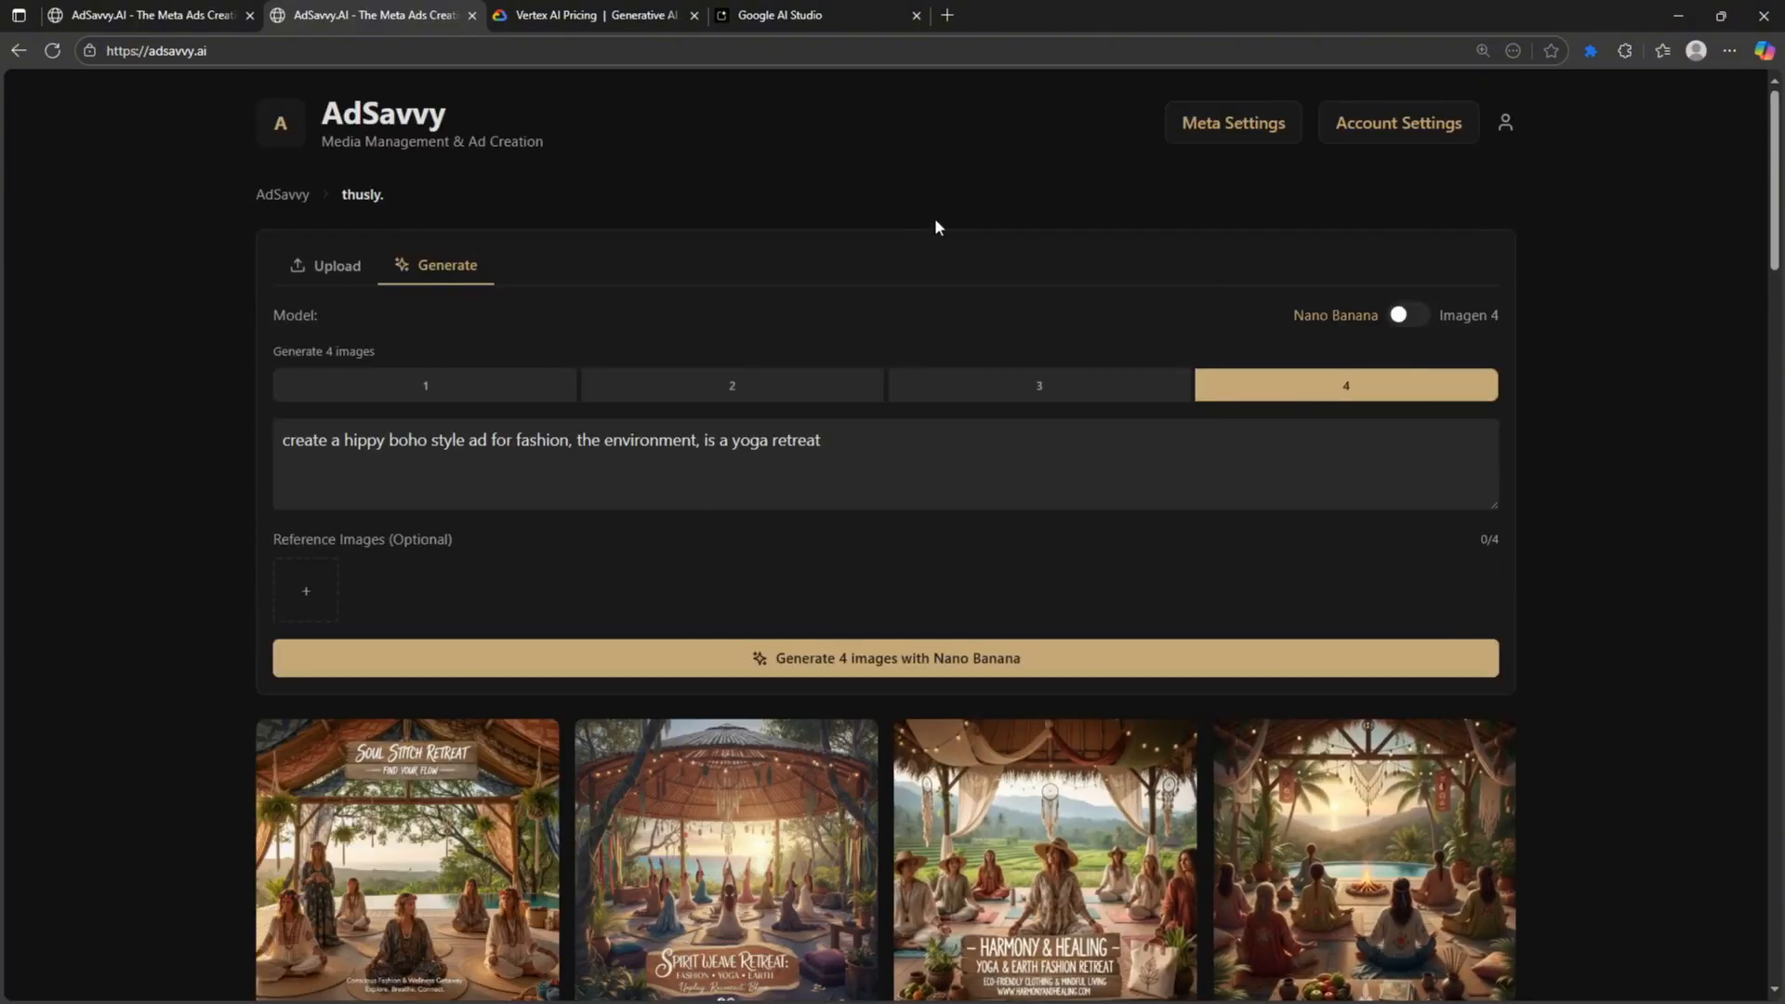
# - Return to the folders overview, where the thusly. folder holds 43 media items
pyautogui.click(272, 136)
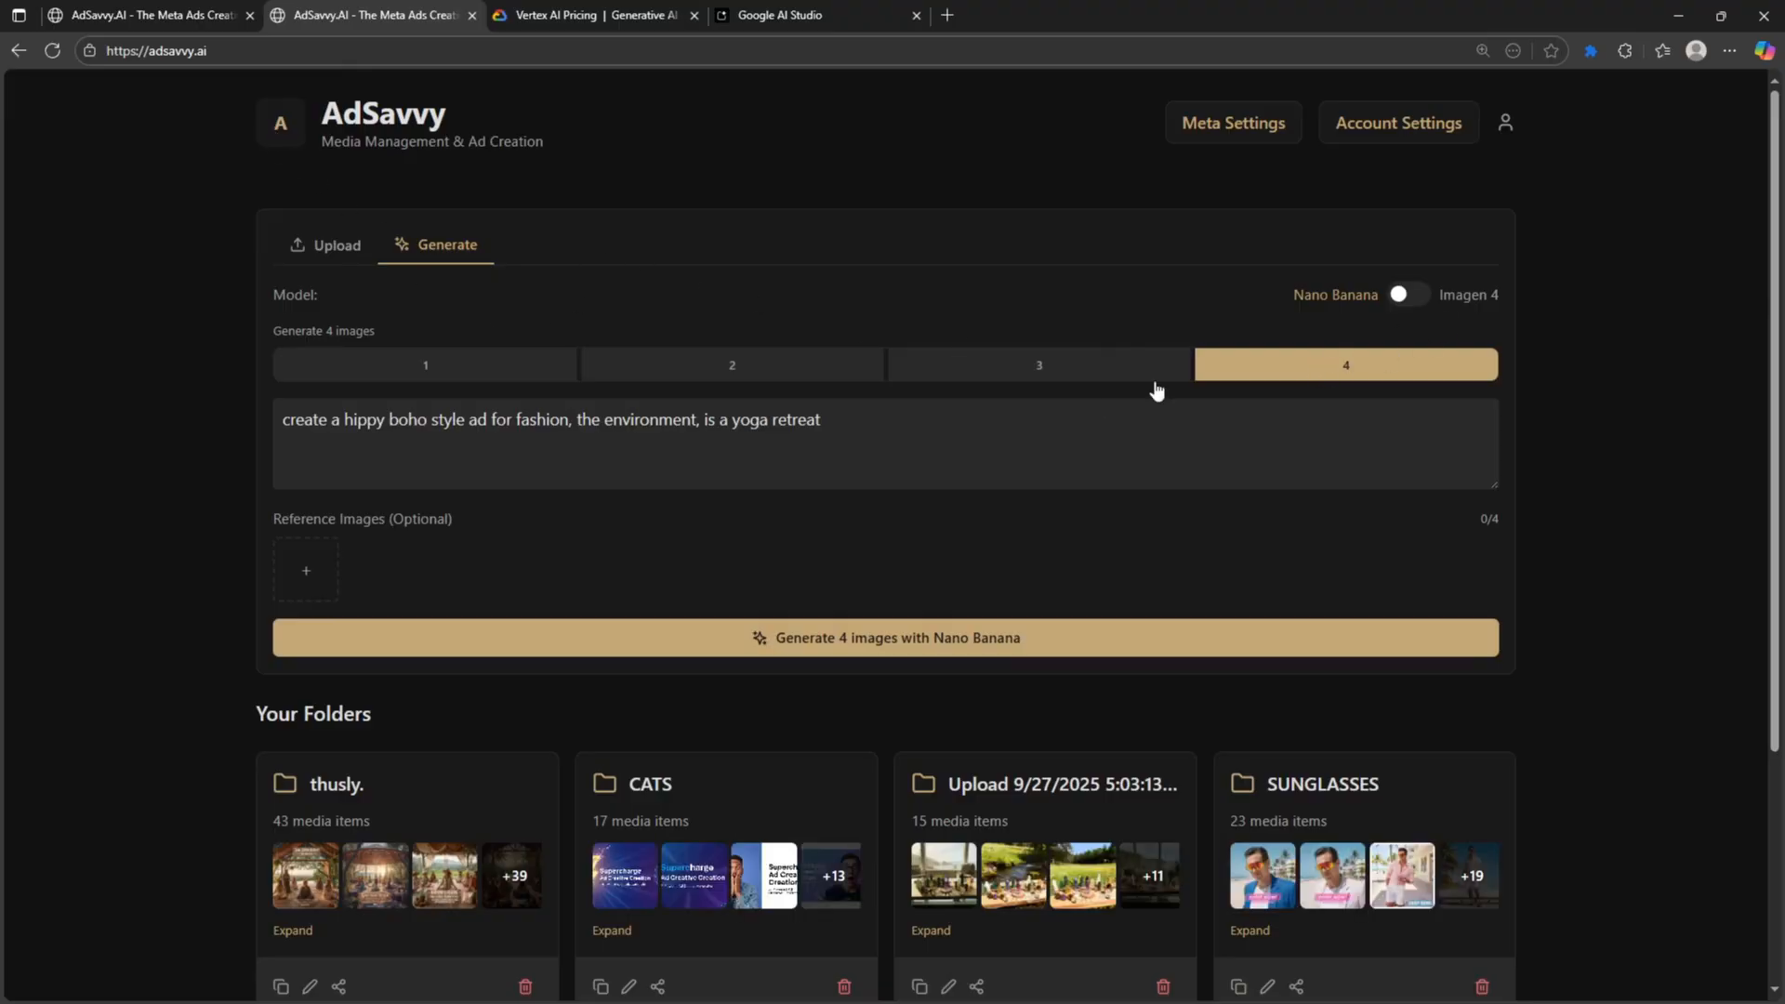
pyautogui.scroll(-5, 264, 646)
pyautogui.scroll(5, 260, 677)
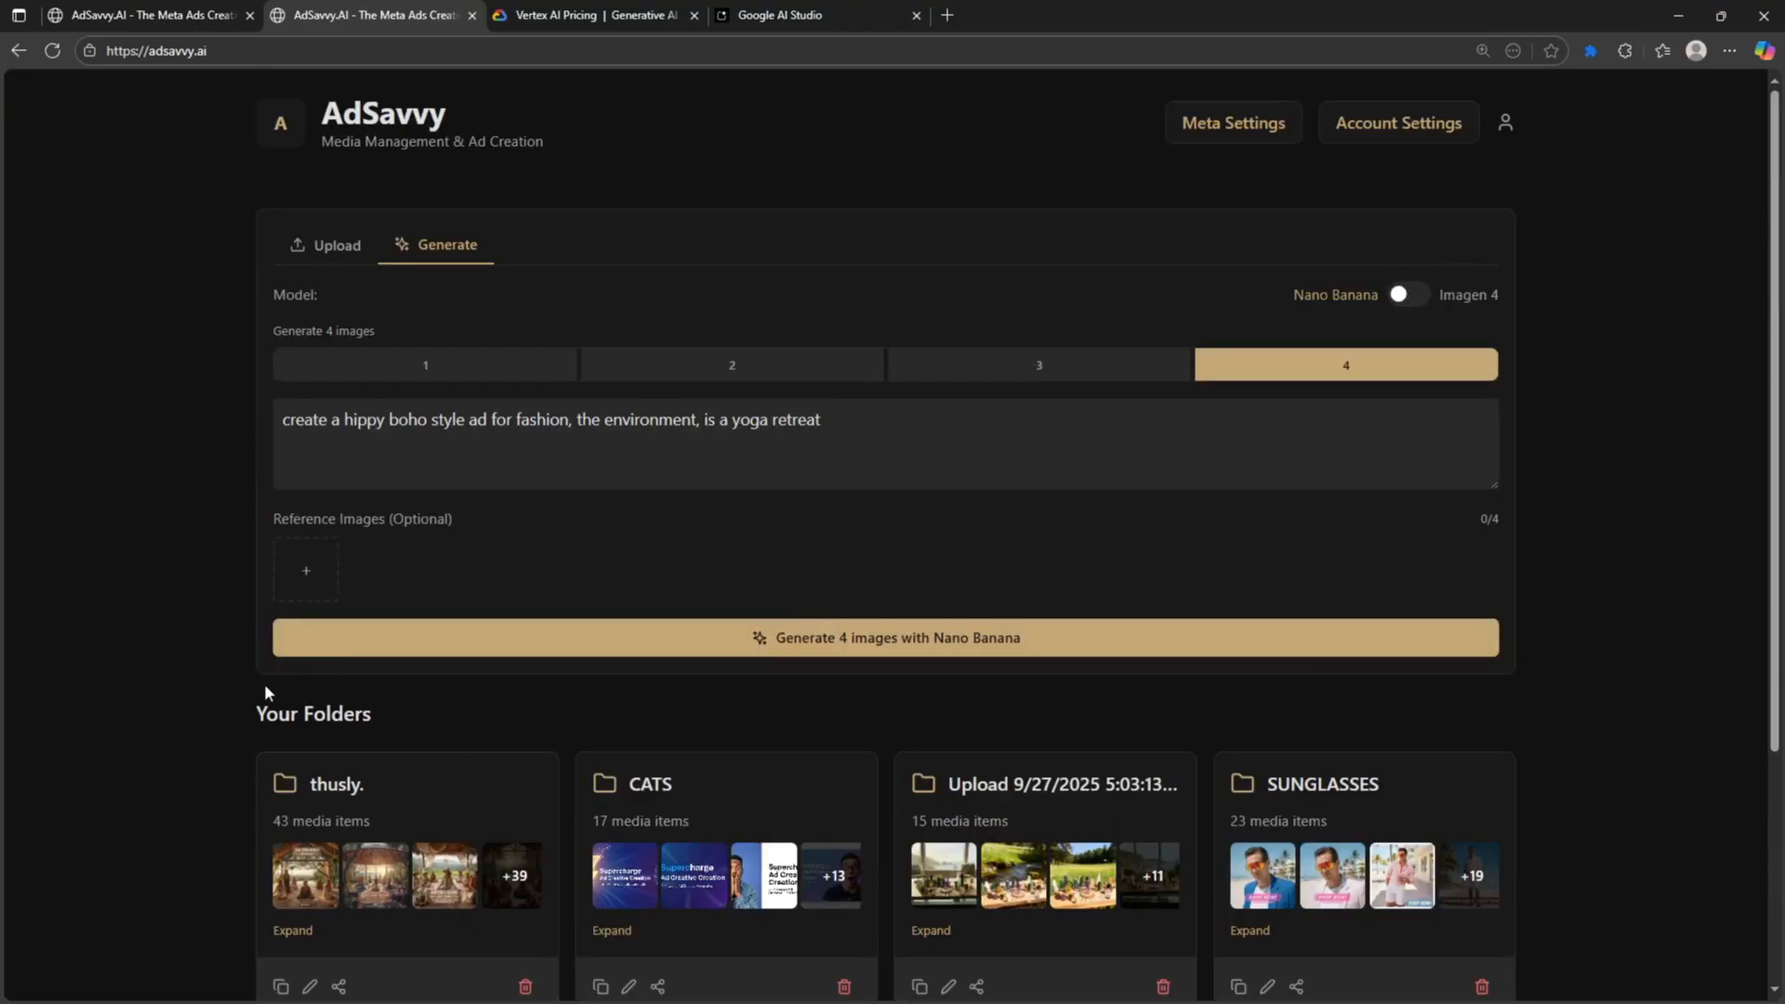